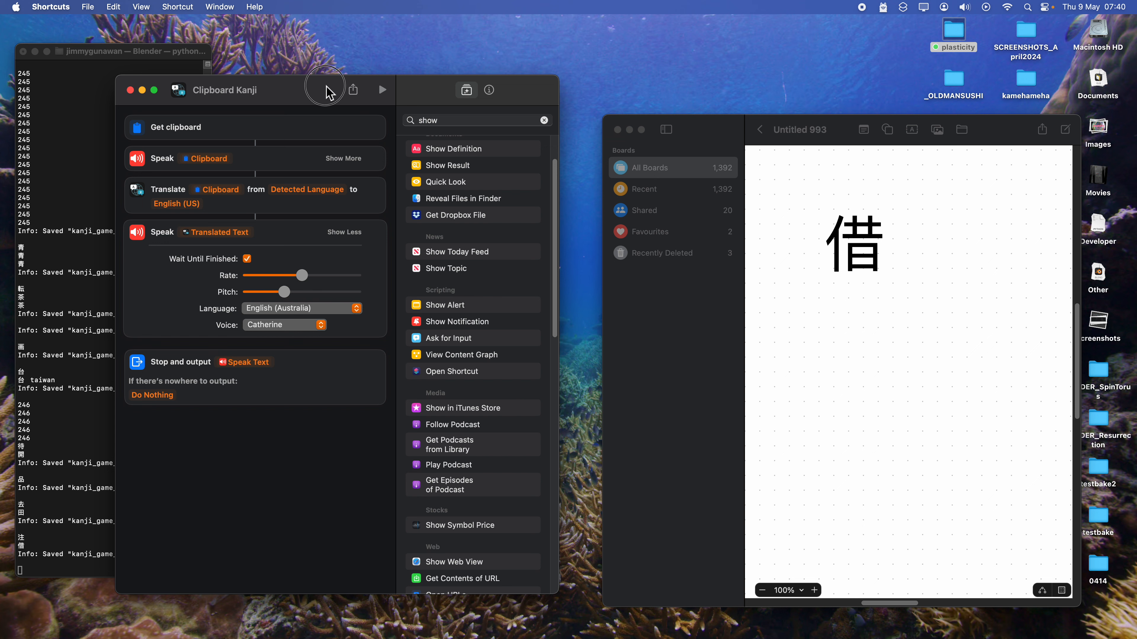
Step: Switch from the Clipboard Kanji shortcut to Blender and select the 代 text object in the kanji grid
{"action": "left_click_drag", "start_coordinate": [327, 90], "coordinate": [347, 77]}
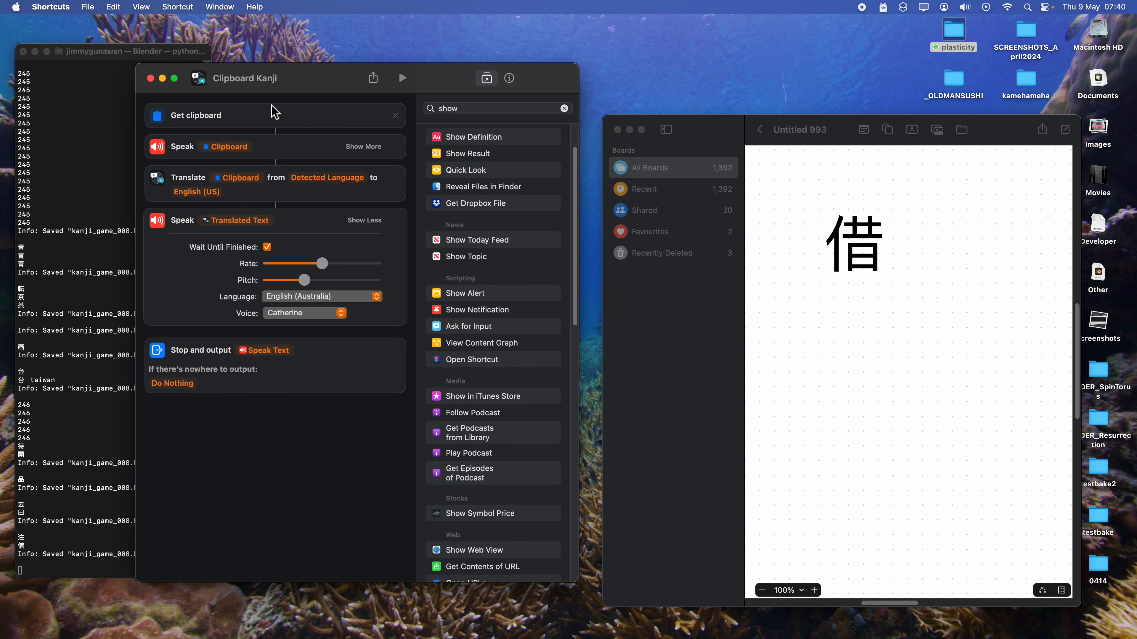
{"action": "left_click_drag", "start_coordinate": [307, 77], "coordinate": [289, 80]}
{"action": "key", "text": "ctrl+Right"}
{"action": "key", "text": "ctrl+Right"}
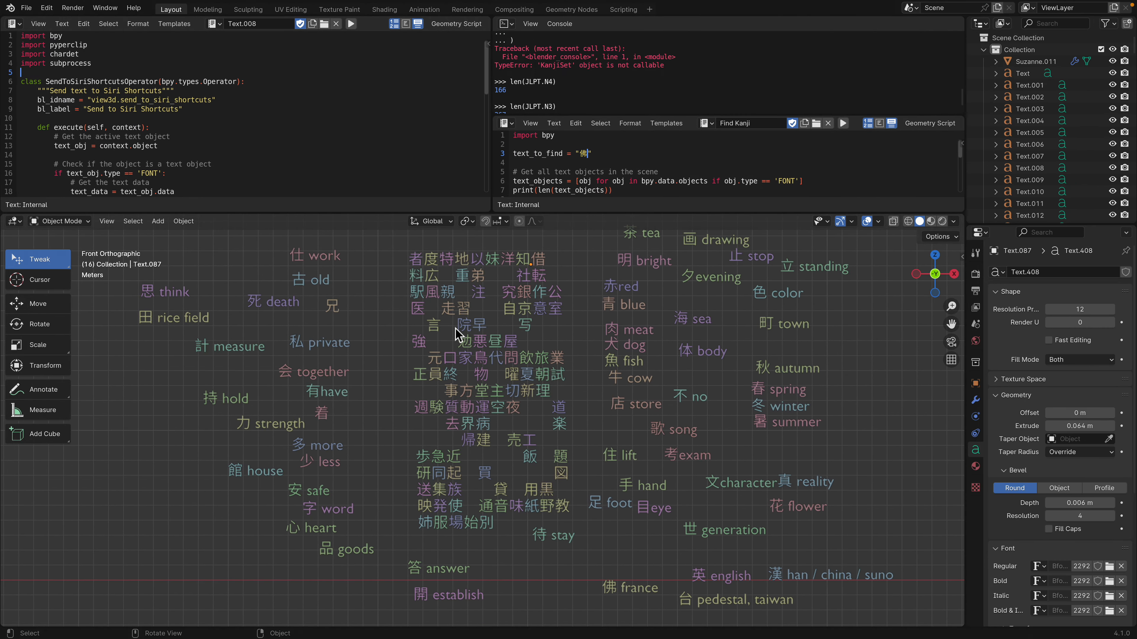
{"action": "left_click", "coordinate": [491, 351]}
{"action": "scroll", "coordinate": [491, 351], "scroll_direction": "up", "scroll_amount": 2}
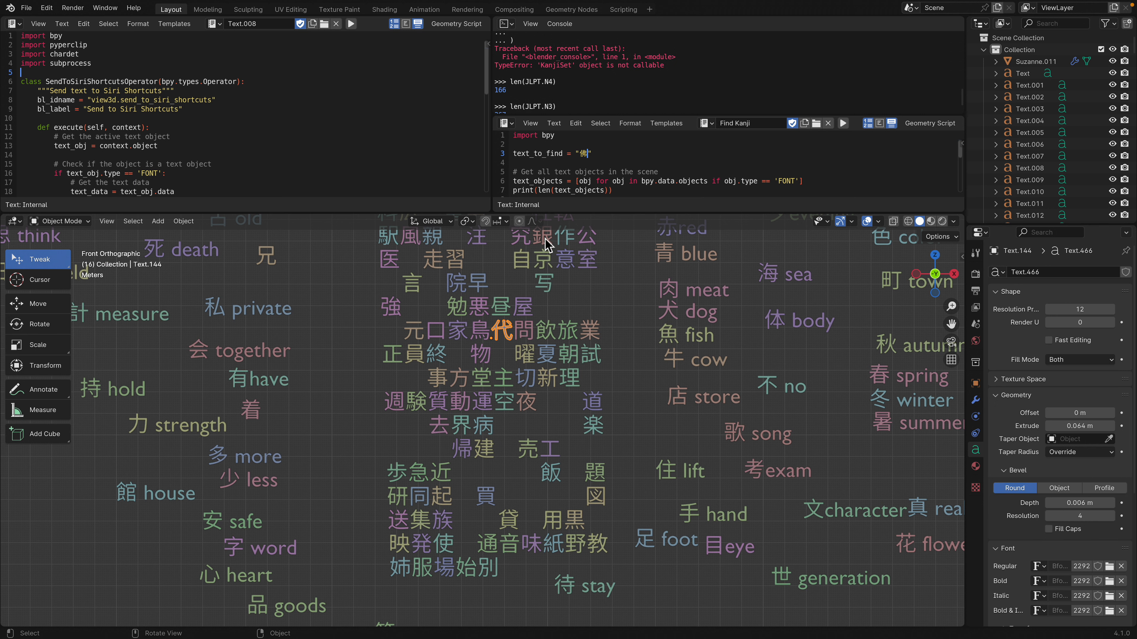
Step: Enlarge the 3D viewport by shrinking the script and console areas above it
{"action": "left_click_drag", "start_coordinate": [554, 214], "coordinate": [554, 165]}
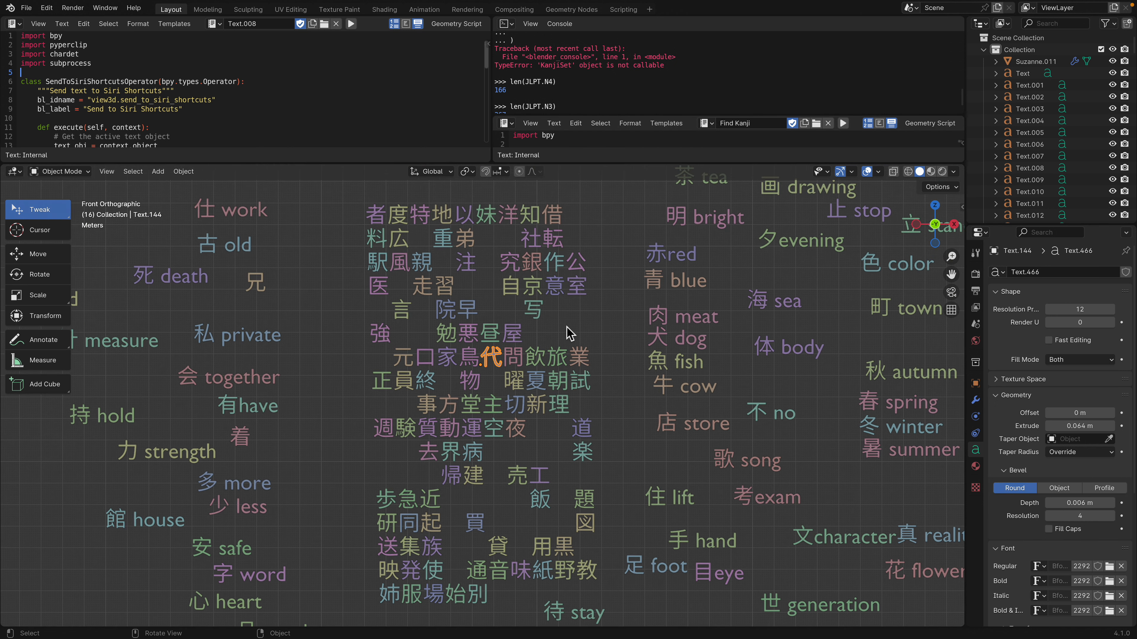
{"action": "scroll", "coordinate": [528, 321], "scroll_direction": "up", "scroll_amount": 2}
{"action": "scroll", "coordinate": [528, 320], "scroll_direction": "down", "scroll_amount": 1}
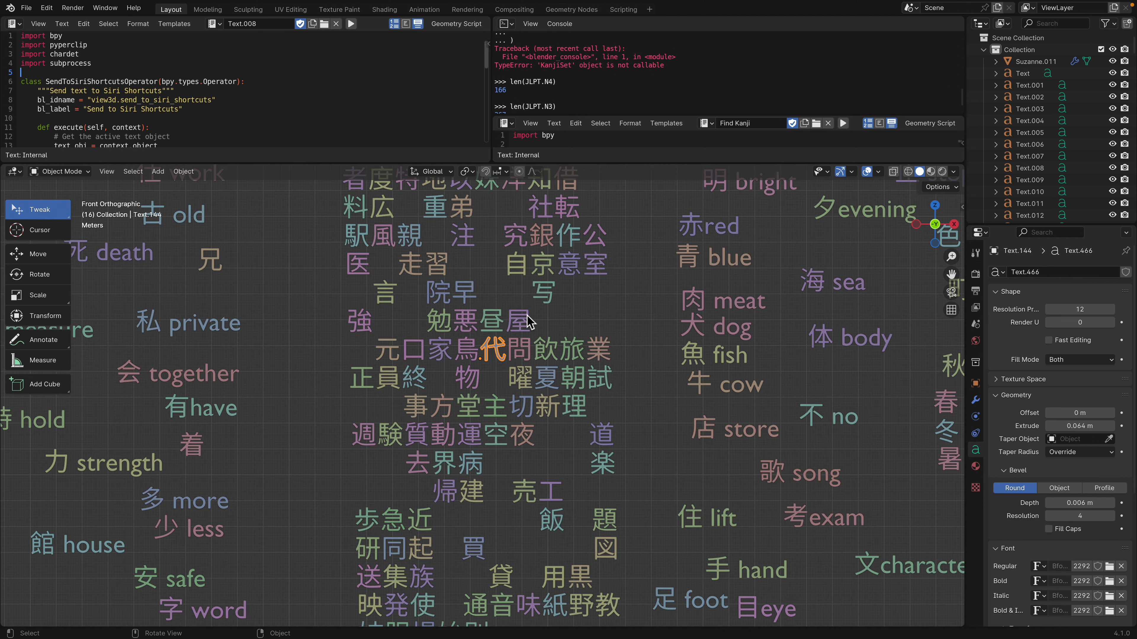
{"action": "scroll", "coordinate": [478, 294], "scroll_direction": "down", "scroll_amount": 2}
{"action": "scroll", "coordinate": [449, 339], "scroll_direction": "up", "scroll_amount": 4}
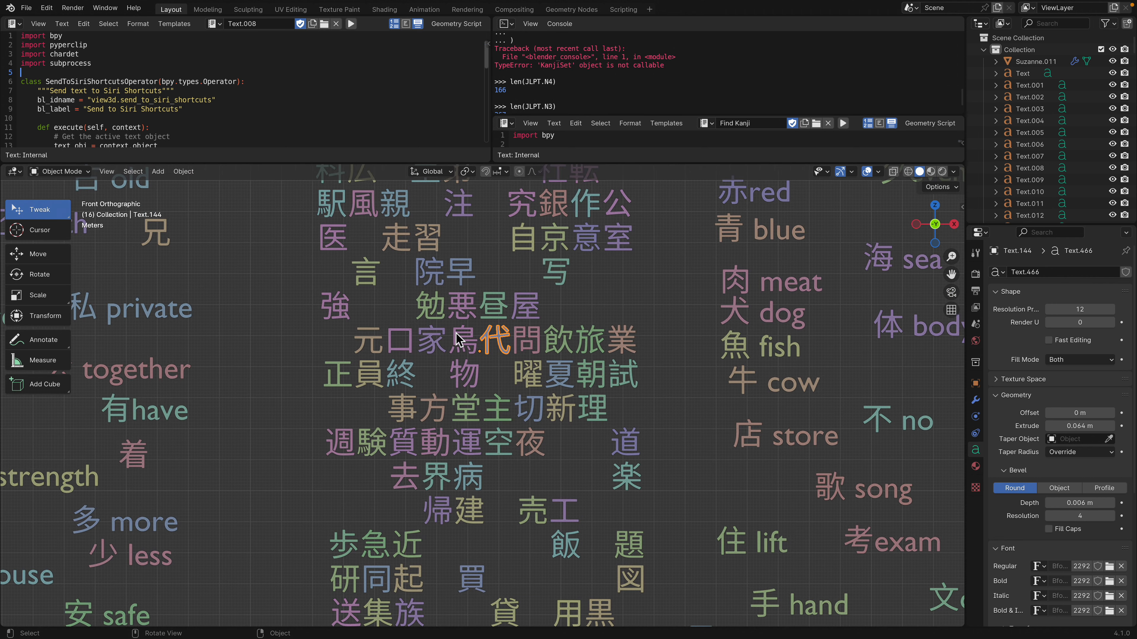
Step: Select the kanji 言, 写 and 問 one after another in the grid and raise the system volume
{"action": "left_click", "coordinate": [459, 274]}
{"action": "left_click", "coordinate": [368, 282]}
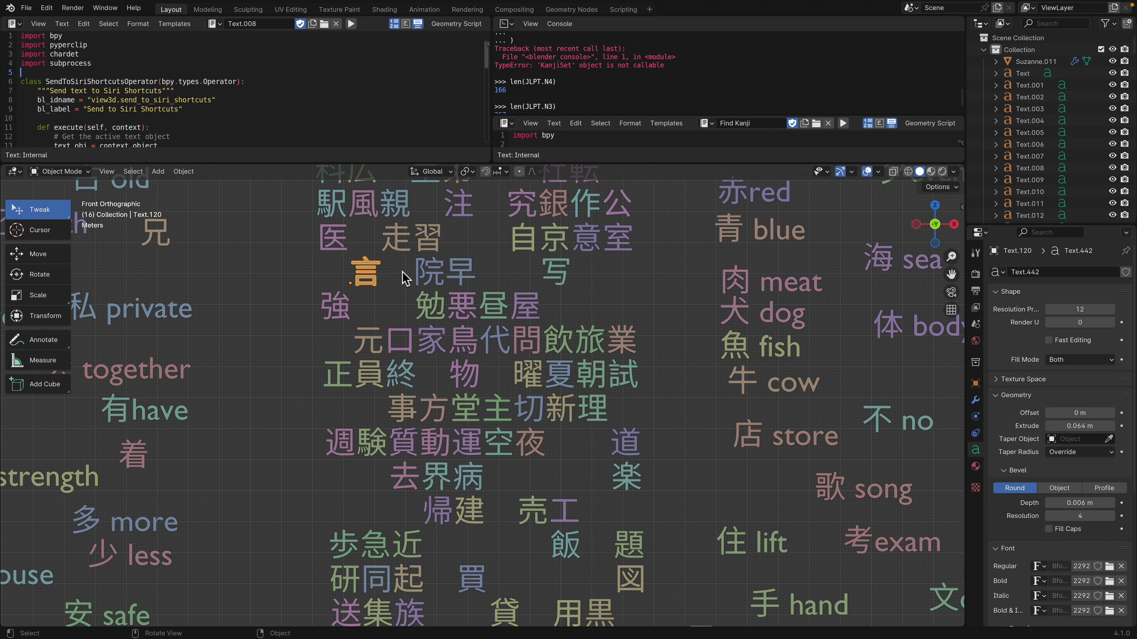
{"action": "left_click", "coordinate": [554, 293]}
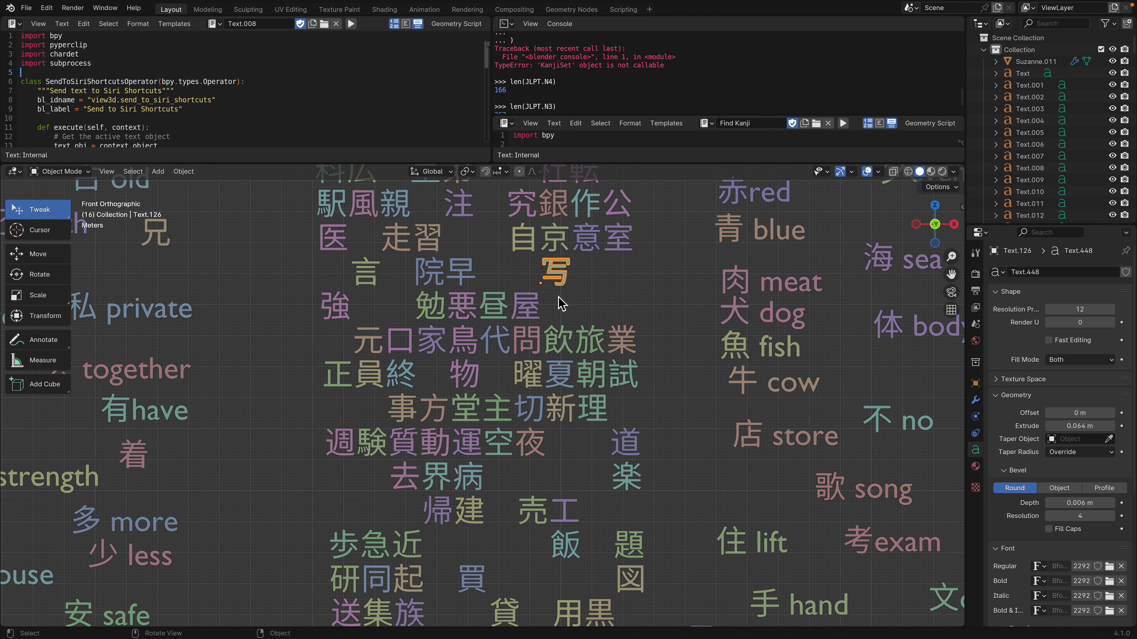
{"action": "left_click", "coordinate": [525, 340]}
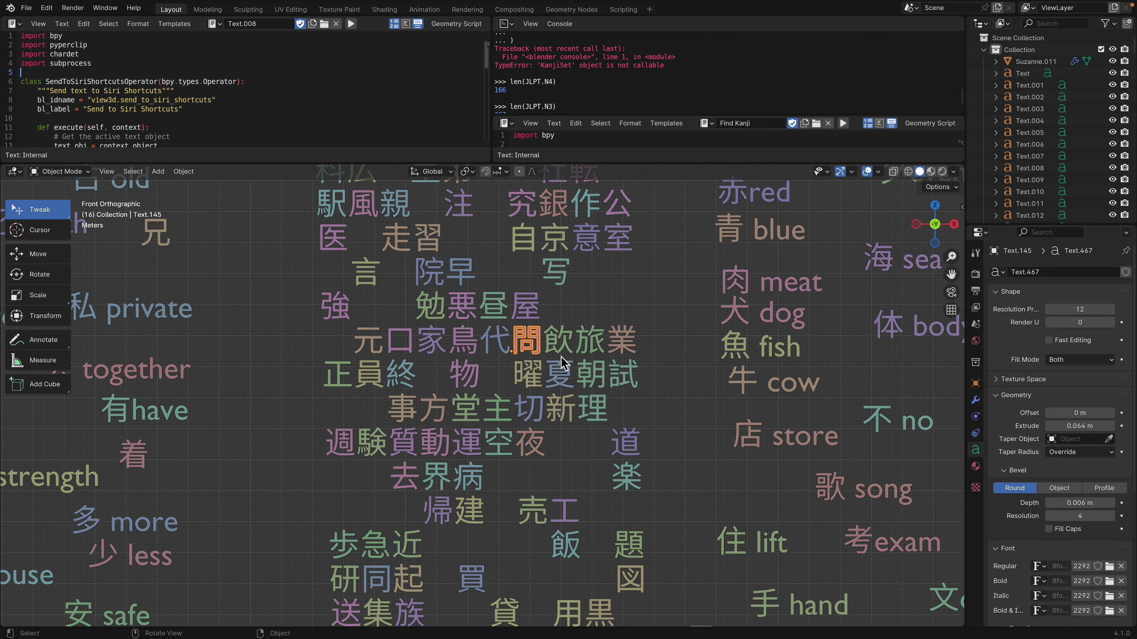
{"action": "key", "text": "XF86AudioRaiseVolume"}
{"action": "key", "text": "XF86AudioRaiseVolume"}
{"action": "scroll", "coordinate": [564, 356], "scroll_direction": "down", "scroll_amount": 3}
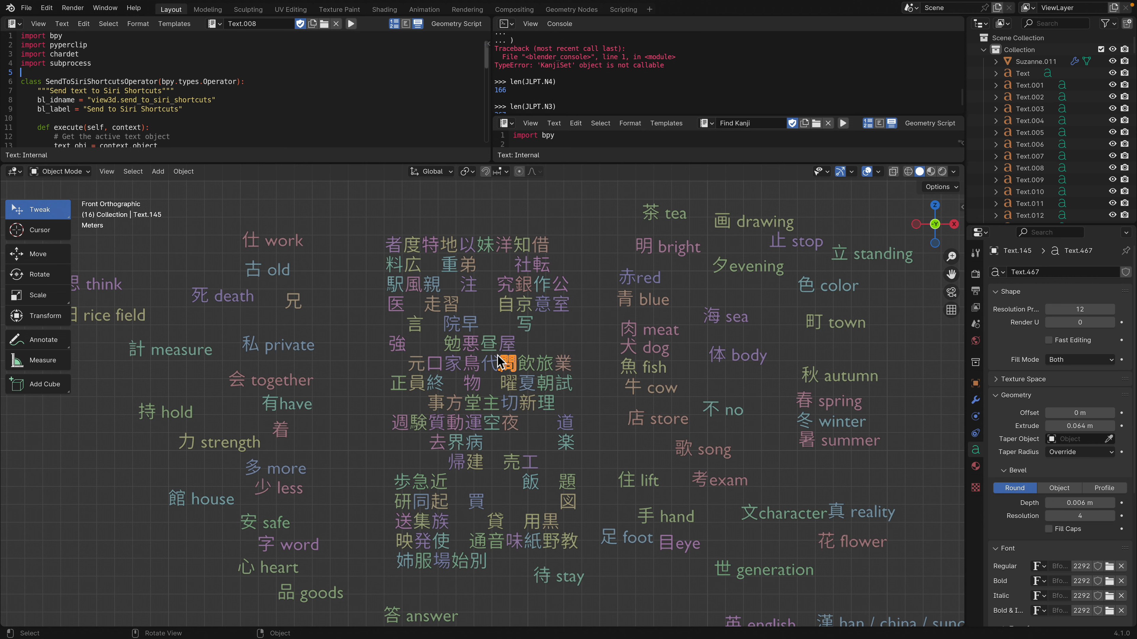
Step: Switch to The Kanji Map in the browser and look up the kanji 問
{"action": "key", "text": "ctrl+Left"}
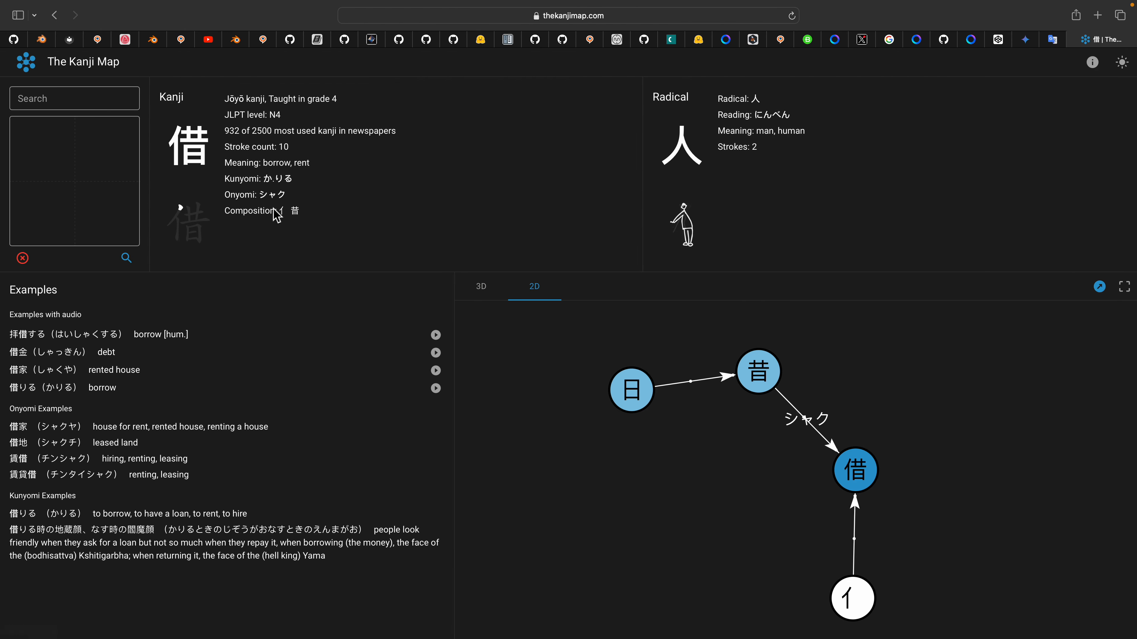
{"action": "left_click", "coordinate": [85, 99]}
{"action": "type", "text": "問"}
{"action": "left_click", "coordinate": [91, 152]}
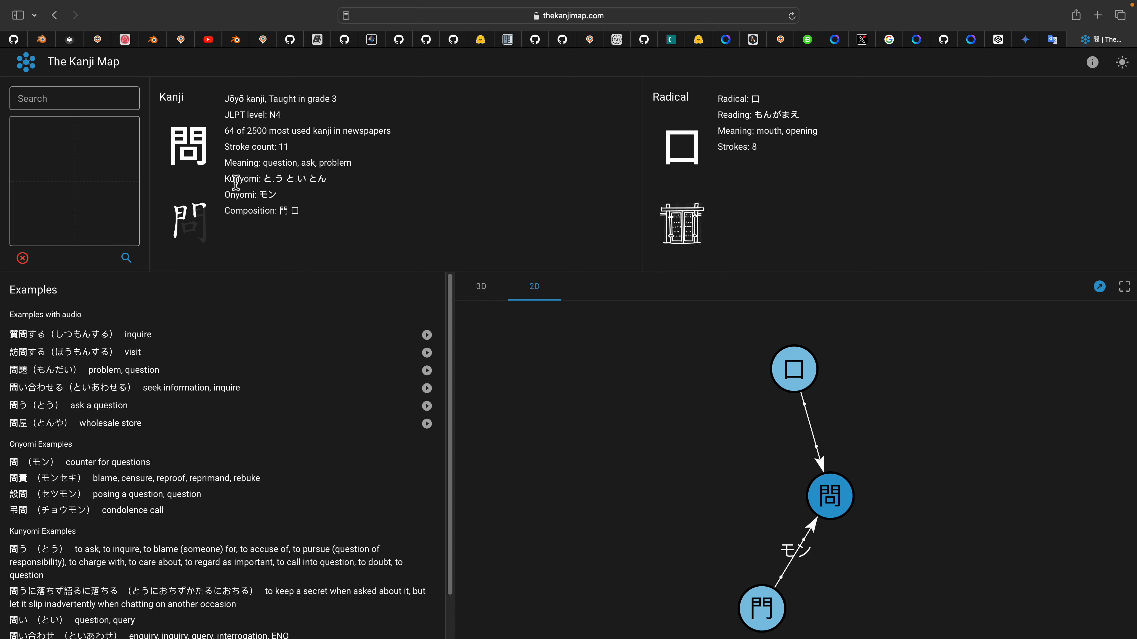
Step: Examine the onyomi reading of 問 and play the audio example for 問題
{"action": "double_click", "coordinate": [267, 195]}
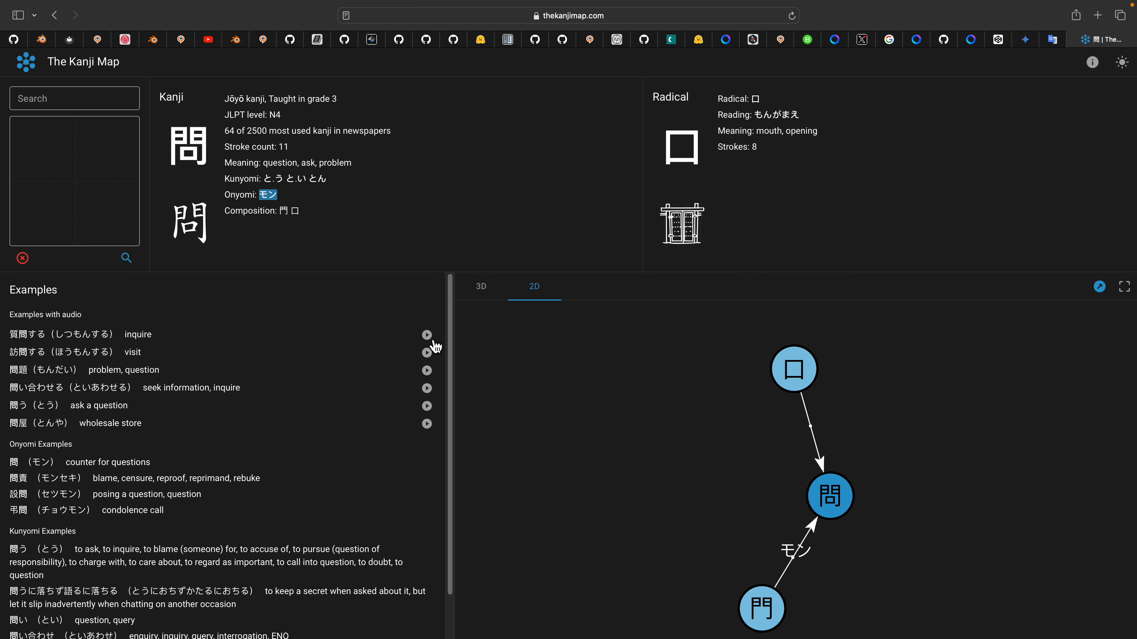
{"action": "left_click", "coordinate": [428, 371]}
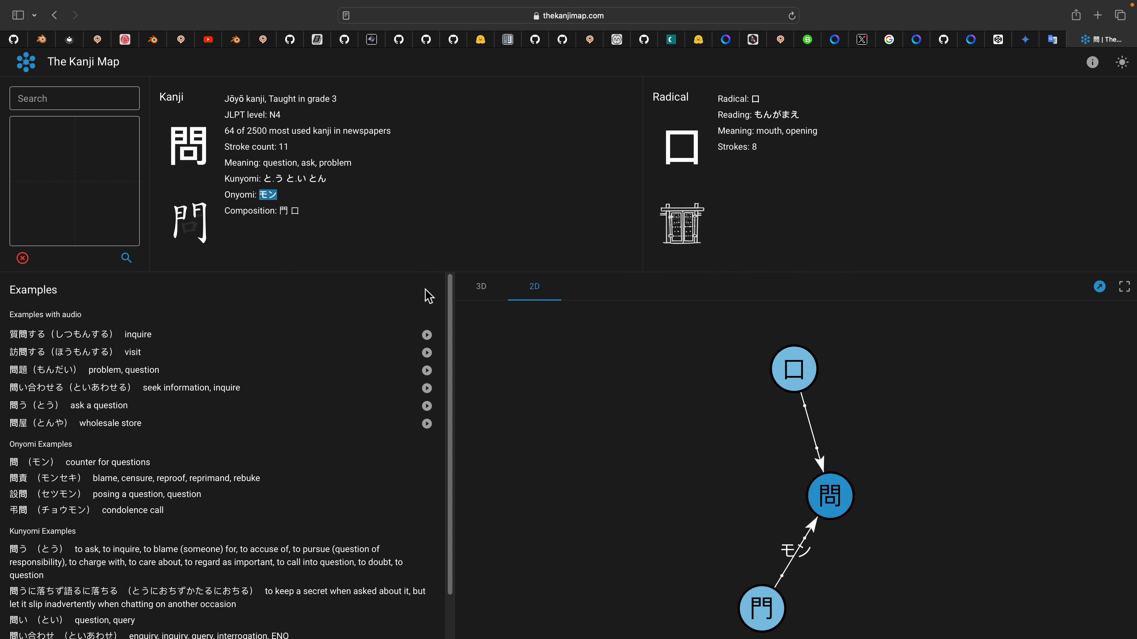
{"action": "left_click", "coordinate": [180, 154]}
Step: Switch back to Blender and move the 知 text object out of the grid into the empty area above it
{"action": "key", "text": "ctrl+Right"}
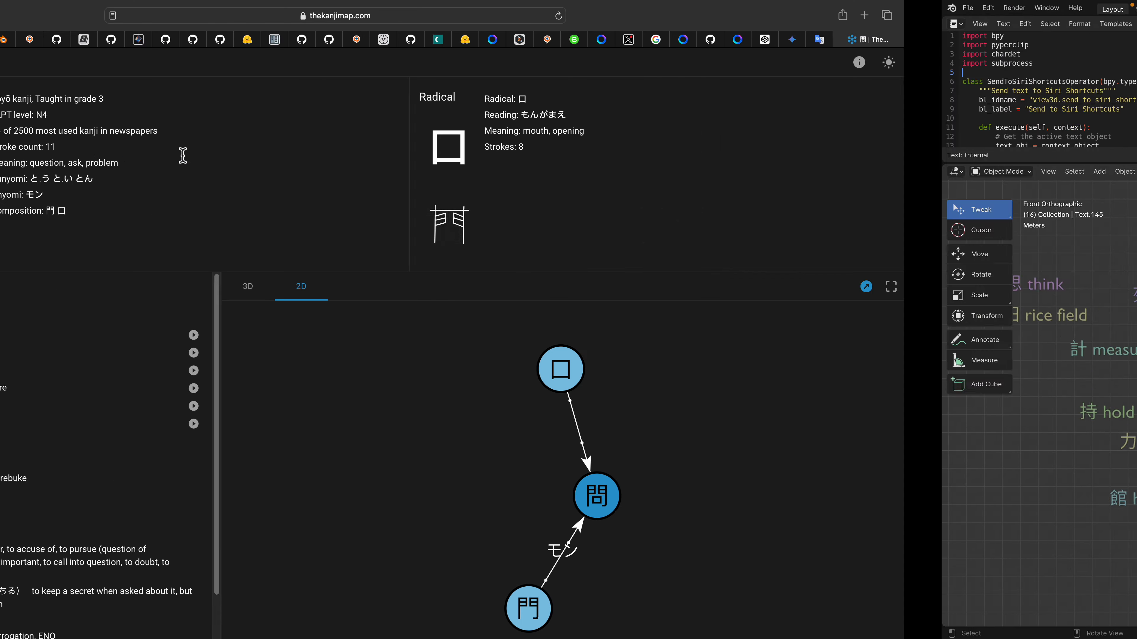
{"action": "left_click", "coordinate": [522, 205]}
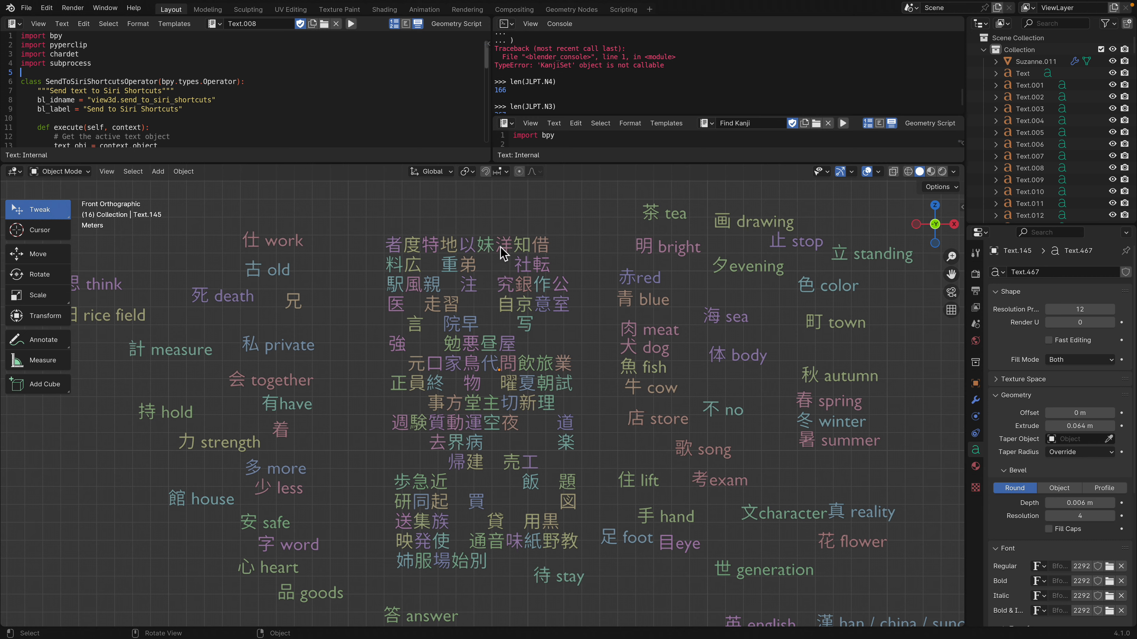
{"action": "scroll", "coordinate": [500, 248], "scroll_direction": "up", "scroll_amount": 1}
{"action": "scroll", "coordinate": [534, 220], "scroll_direction": "down", "scroll_amount": 1}
{"action": "left_click_drag", "start_coordinate": [528, 241], "coordinate": [519, 217]}
{"action": "middle_click_drag", "start_coordinate": [522, 239], "coordinate": [514, 300], "text": "shift"}
{"action": "left_click_drag", "start_coordinate": [513, 287], "coordinate": [365, 257]}
{"action": "middle_click_drag", "start_coordinate": [380, 285], "coordinate": [457, 325], "text": "shift"}
{"action": "scroll", "coordinate": [457, 320], "scroll_direction": "up", "scroll_amount": 3}
{"action": "middle_click_drag", "start_coordinate": [400, 237], "coordinate": [449, 270], "text": "shift"}
{"action": "left_click_drag", "start_coordinate": [394, 275], "coordinate": [356, 257]}
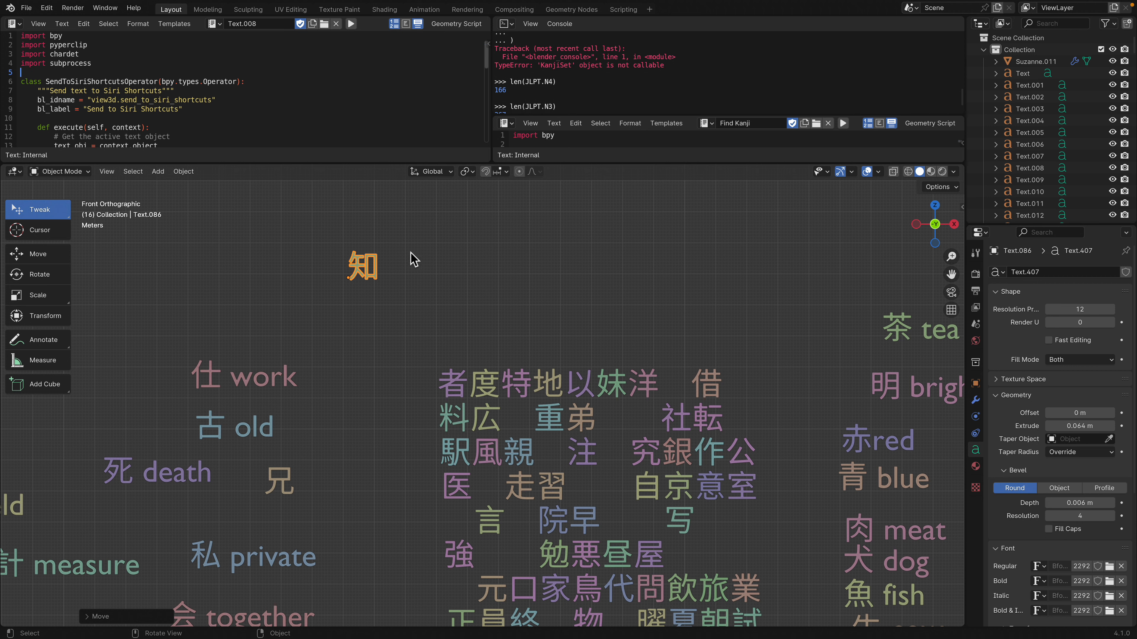
Step: Switch to The Kanji Map in the browser and look up the kanji 知
{"action": "key", "text": "super+Tab"}
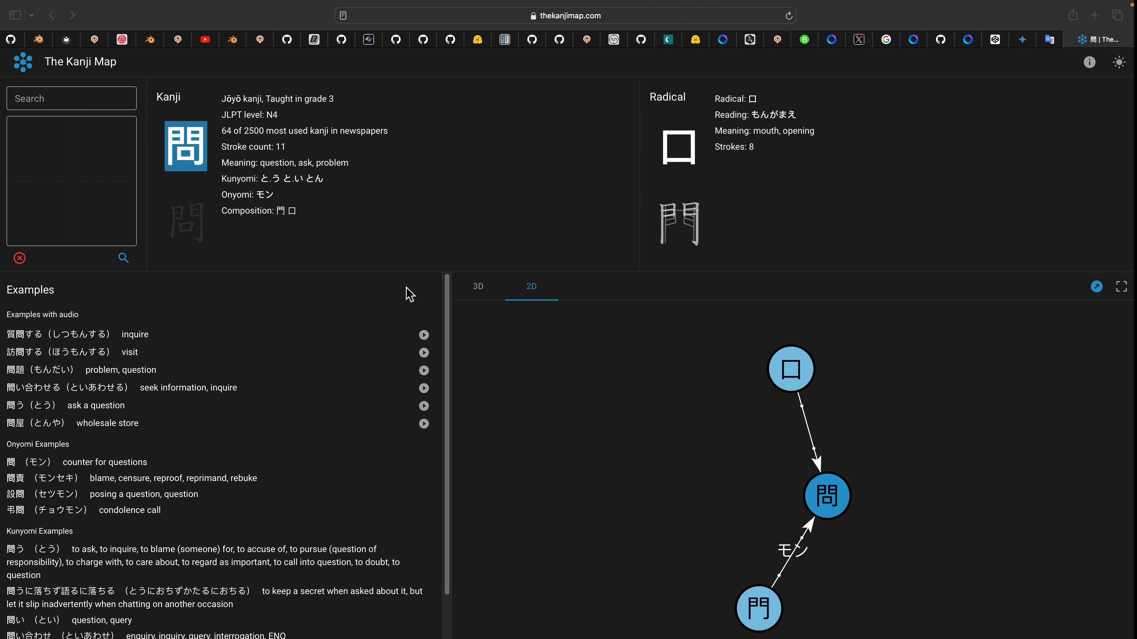
{"action": "left_click", "coordinate": [91, 102]}
{"action": "type", "text": "知"}
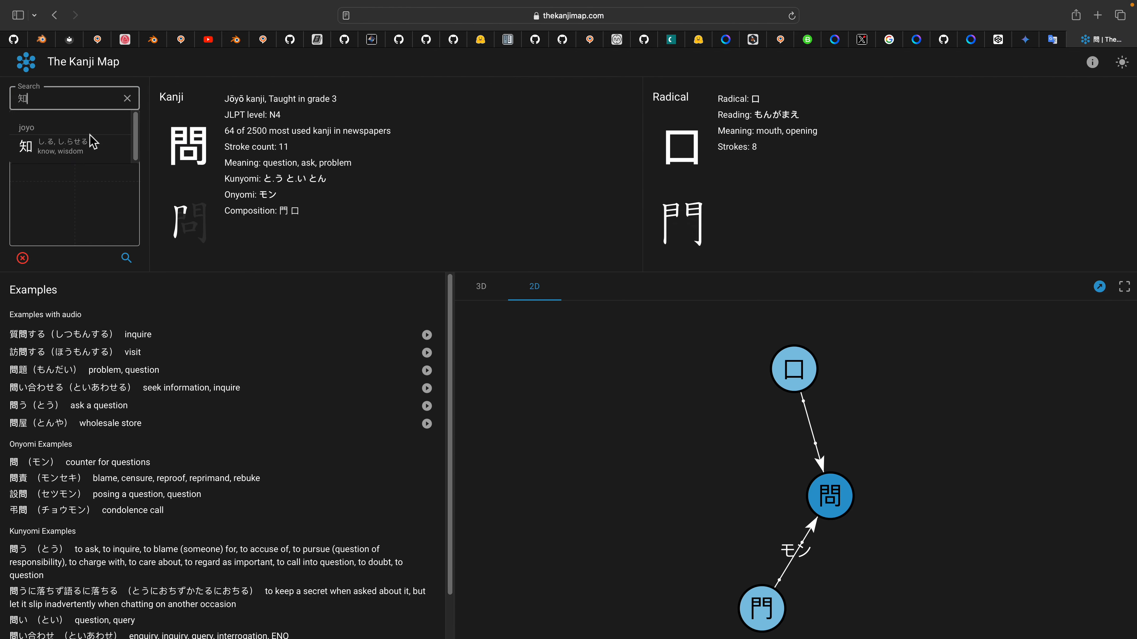
{"action": "left_click", "coordinate": [93, 146]}
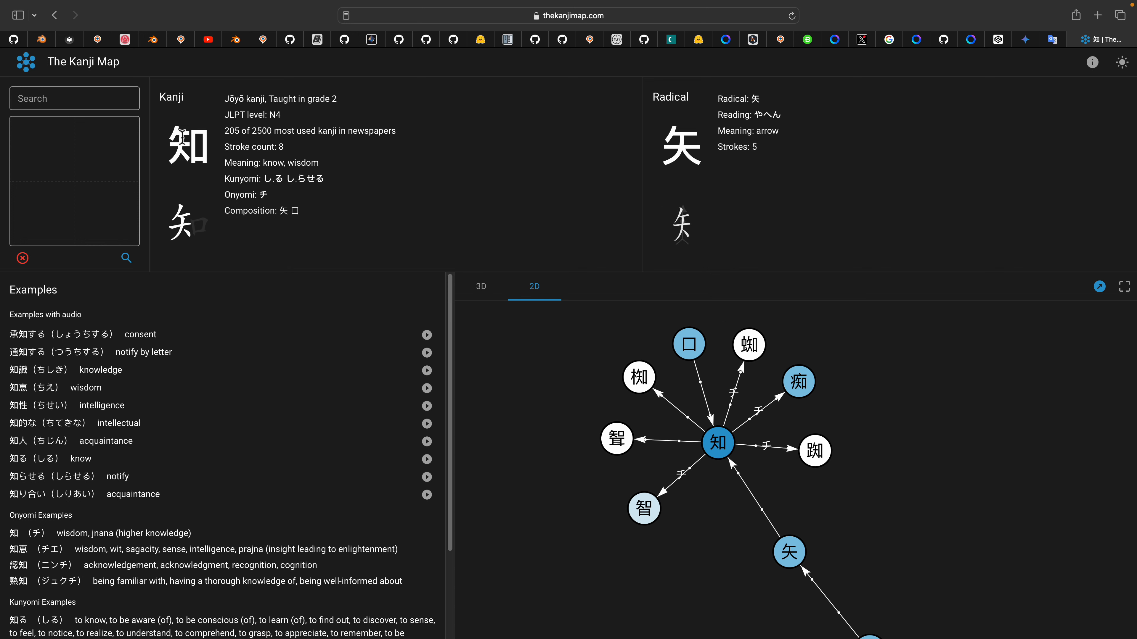
Step: Return to Blender and add the English meaning to the 知 text object so it reads "知 know"
{"action": "key", "text": "ctrl+Right"}
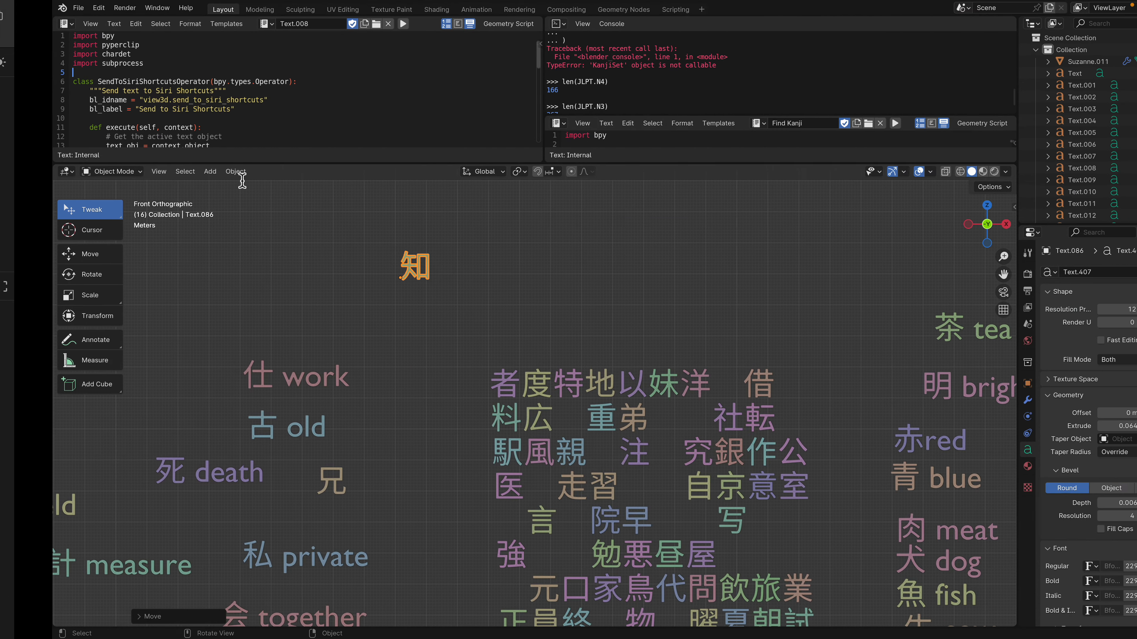
{"action": "left_click_drag", "start_coordinate": [358, 271], "coordinate": [364, 281]}
{"action": "key", "text": "Tab"}
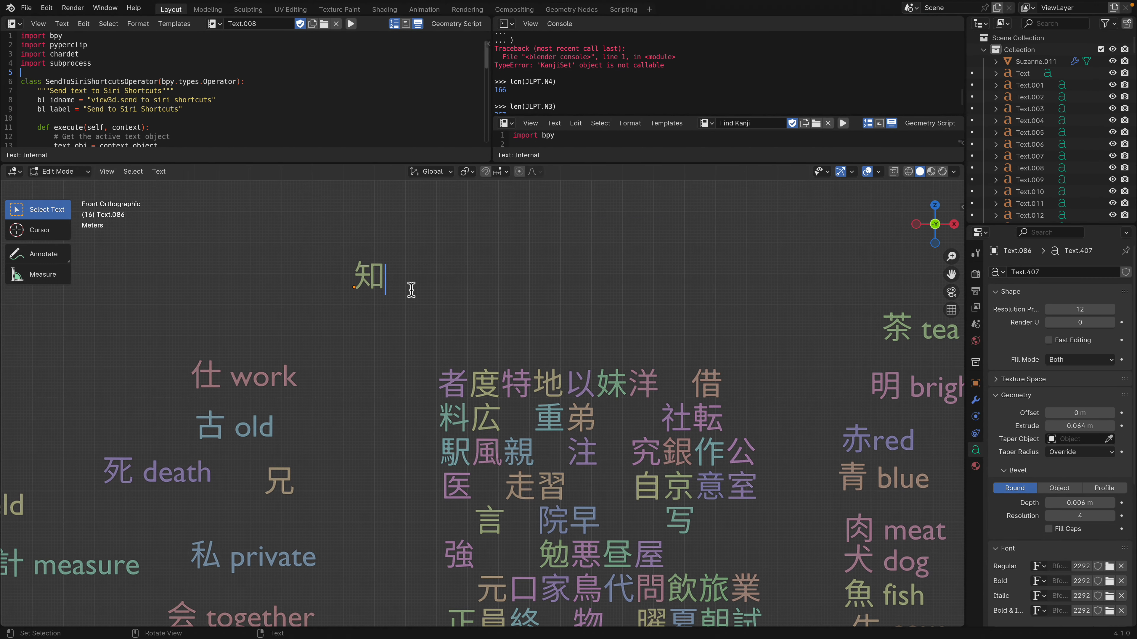
{"action": "type", "text": "know"}
{"action": "key", "text": "Tab"}
Step: Place the "知 know" label above "仕 work", deselect it and save the Blender file
{"action": "left_click_drag", "start_coordinate": [467, 286], "coordinate": [295, 299]}
{"action": "scroll", "coordinate": [430, 274], "scroll_direction": "down", "scroll_amount": 1}
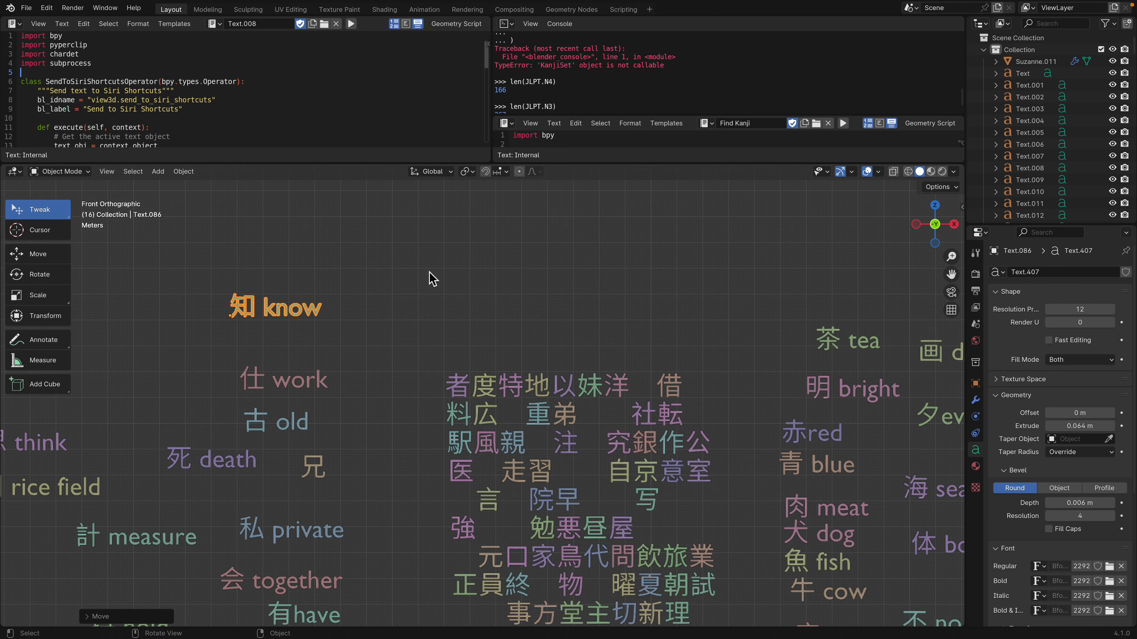
{"action": "left_click", "coordinate": [429, 271]}
{"action": "key", "text": "super+s"}
{"action": "scroll", "coordinate": [447, 269], "scroll_direction": "down", "scroll_amount": 2}
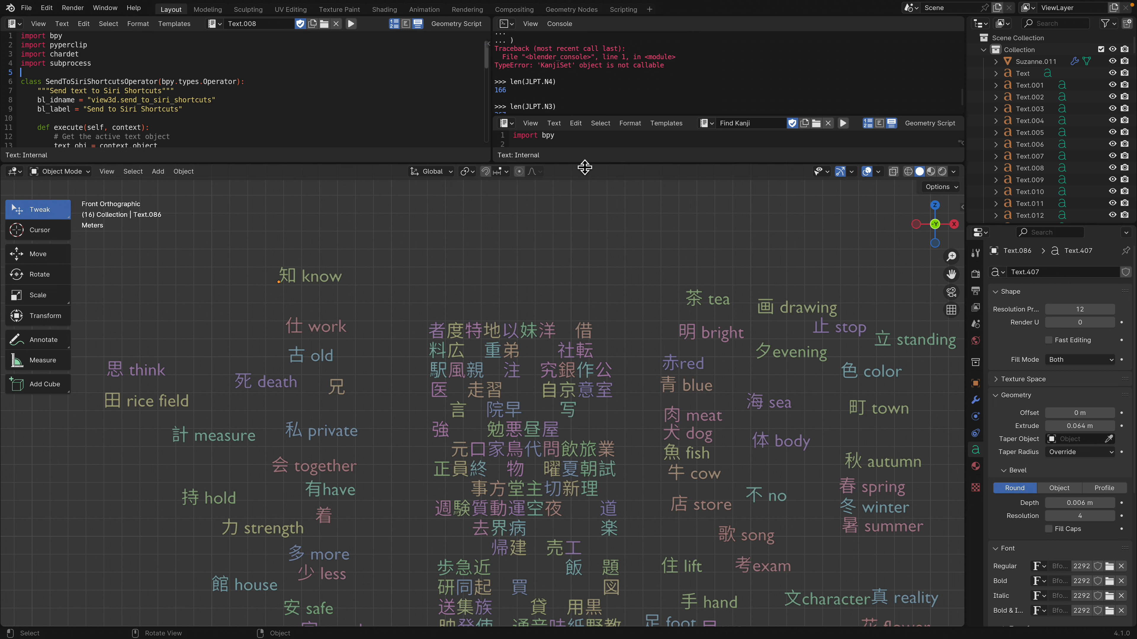
Step: Enlarge the script editors above the viewport and look through the text blocks available in the Find Kanji editor
{"action": "left_click_drag", "start_coordinate": [584, 167], "coordinate": [584, 234]}
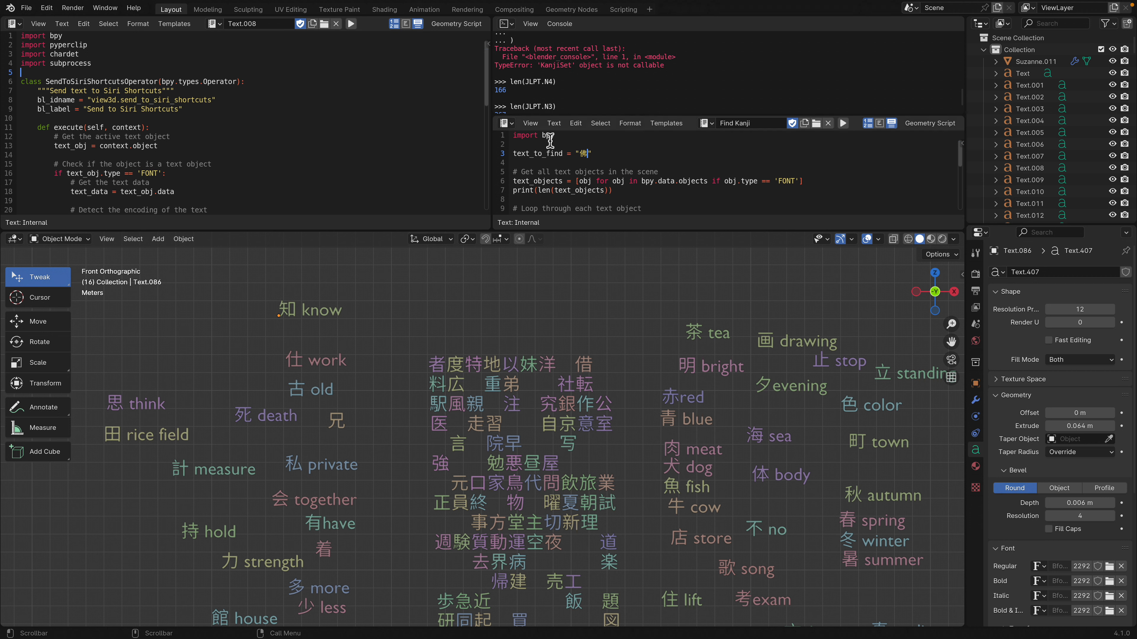
{"action": "left_click", "coordinate": [705, 128]}
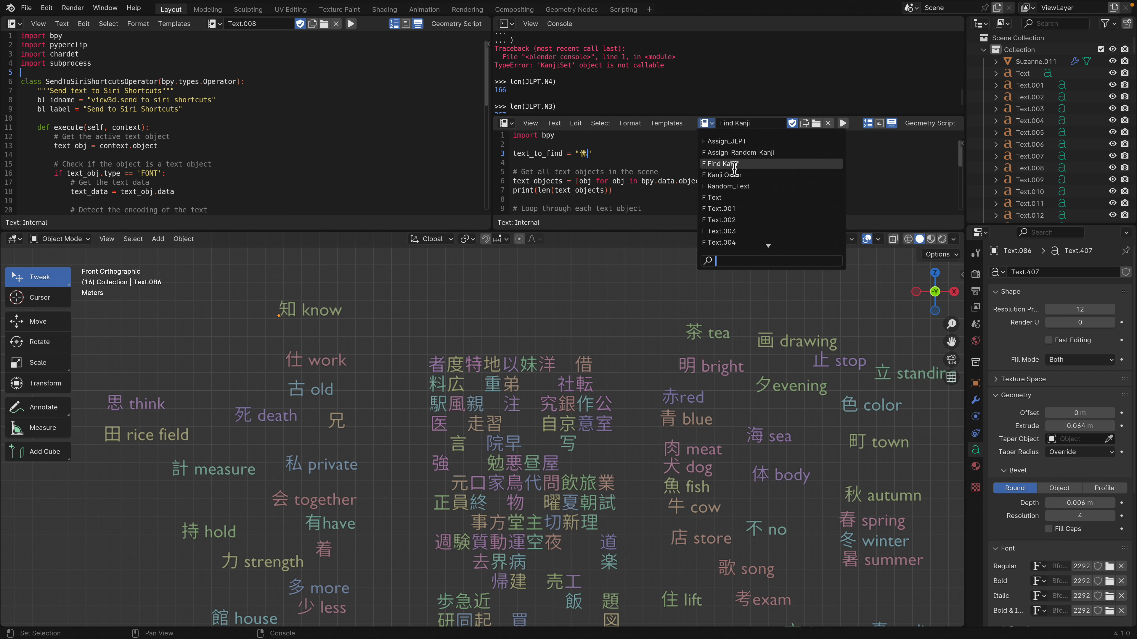
{"action": "scroll", "coordinate": [742, 242], "scroll_direction": "down", "scroll_amount": 1}
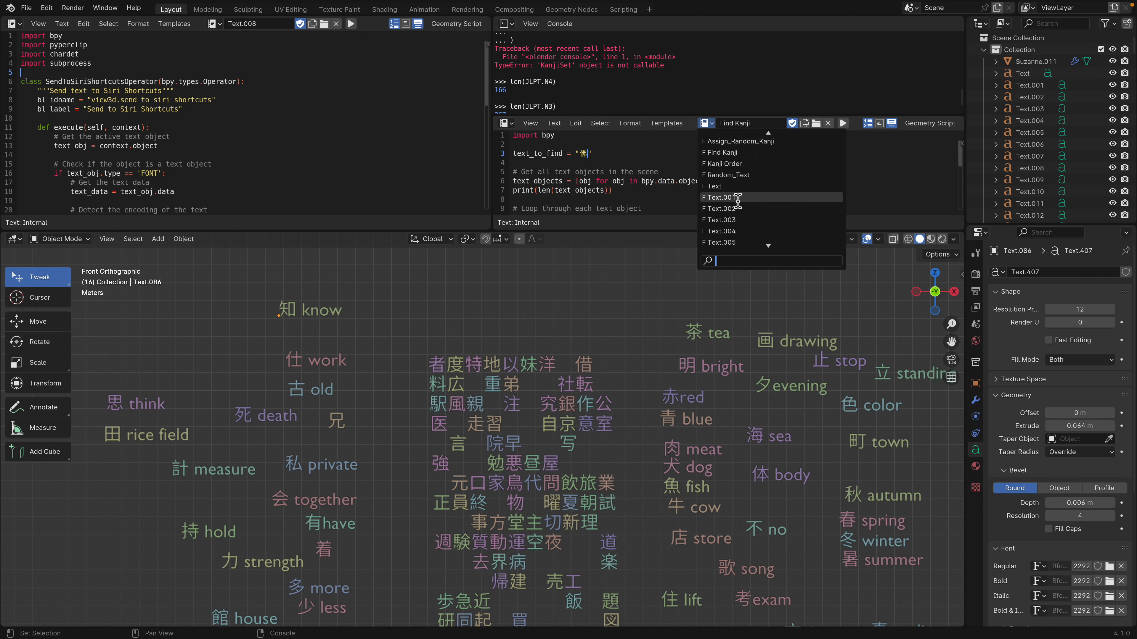
{"action": "scroll", "coordinate": [739, 237], "scroll_direction": "down", "scroll_amount": 3}
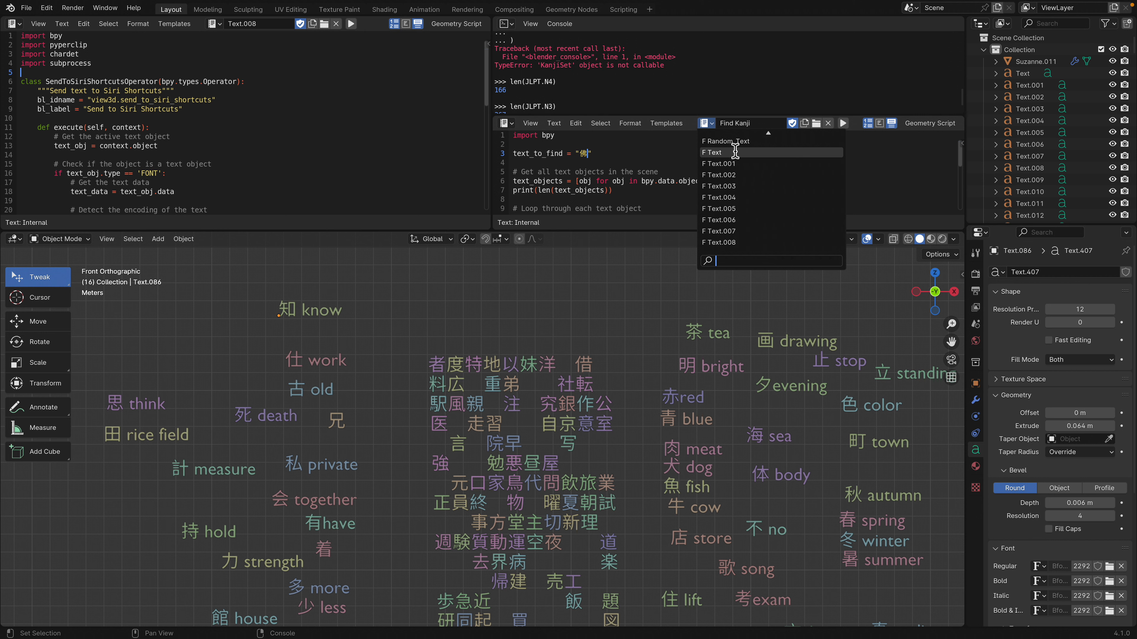
{"action": "key", "text": "Down"}
{"action": "key", "text": "Down"}
{"action": "key", "text": "Down"}
{"action": "key", "text": "Down"}
{"action": "key", "text": "Down"}
{"action": "key", "text": "Down"}
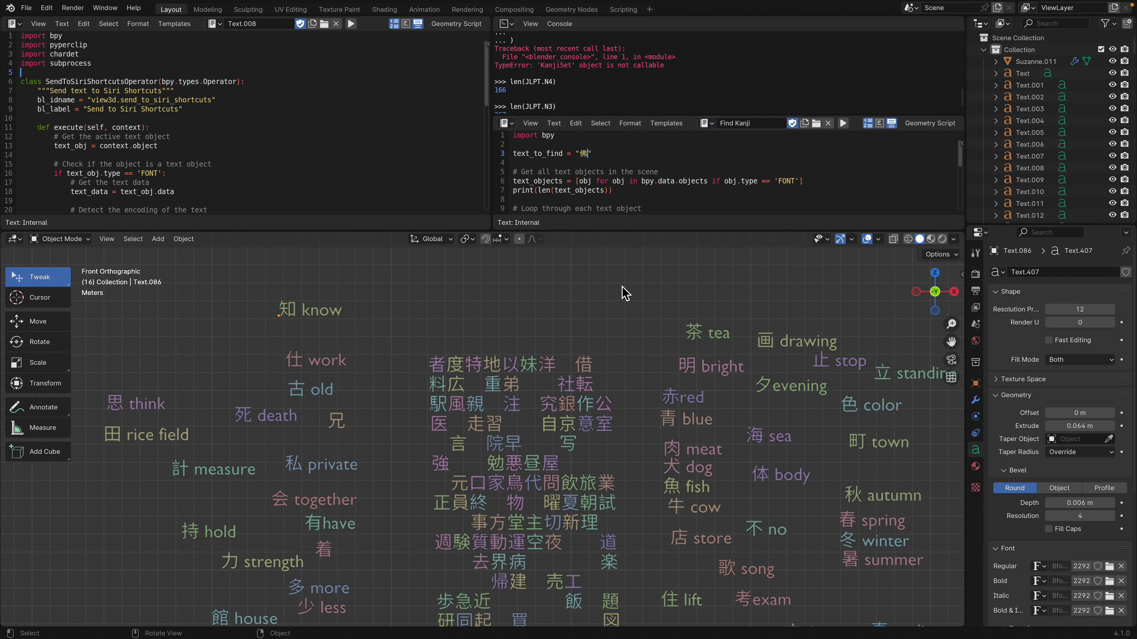
Step: Select the kanji 借 and then 洋 in the first row of the grid
{"action": "scroll", "coordinate": [617, 290], "scroll_direction": "down", "scroll_amount": 3}
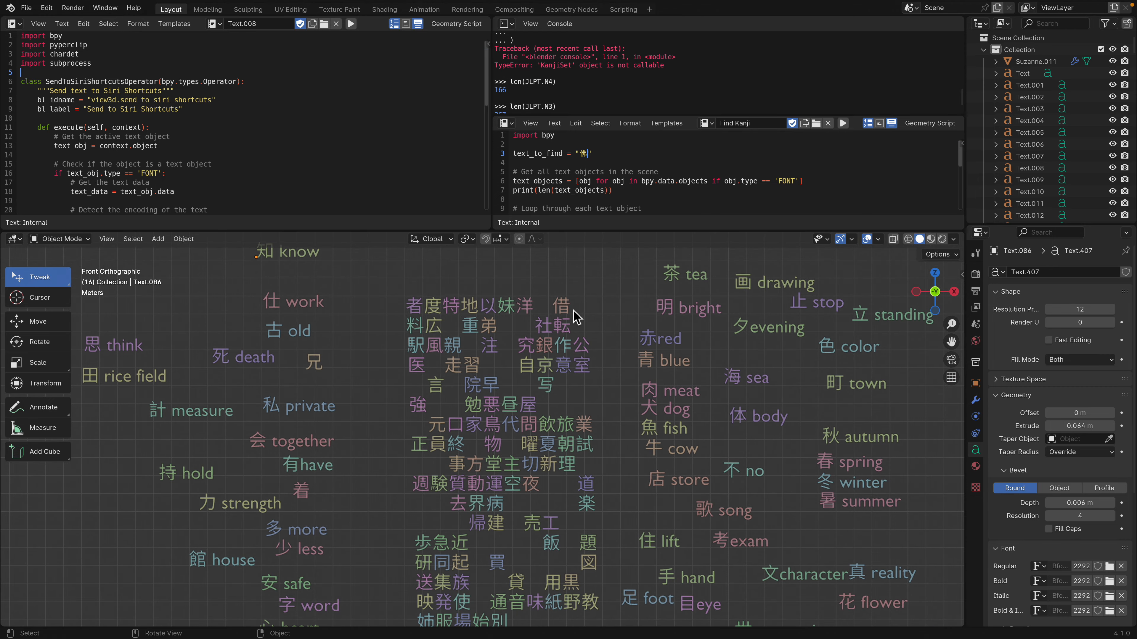
{"action": "left_click", "coordinate": [571, 308]}
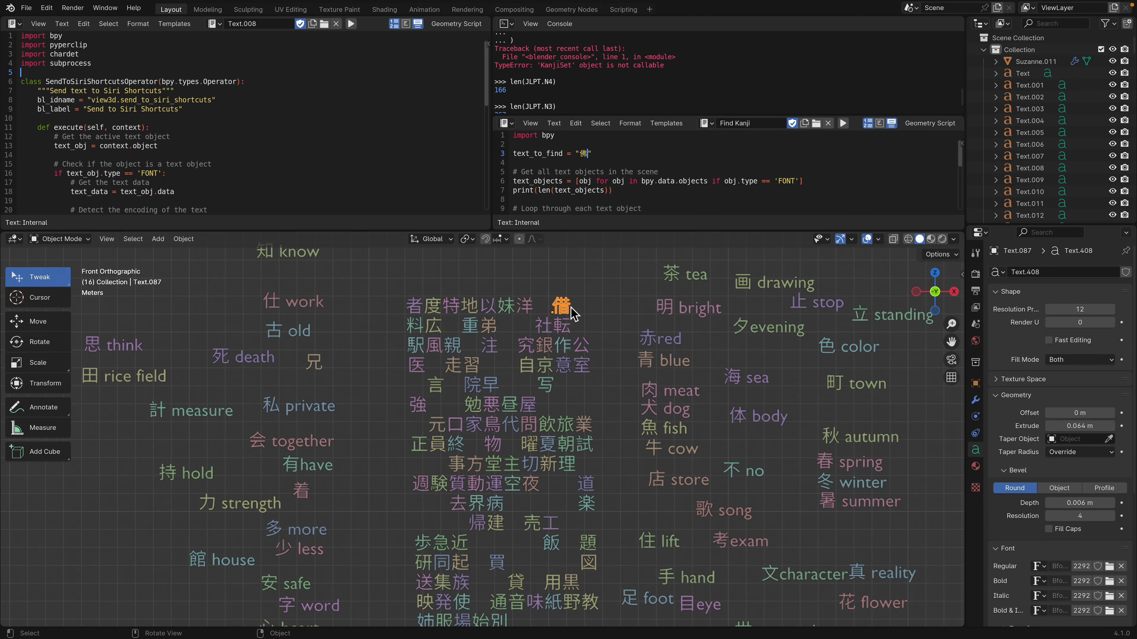
{"action": "left_click", "coordinate": [531, 308]}
{"action": "scroll", "coordinate": [524, 322], "scroll_direction": "down", "scroll_amount": 1}
{"action": "scroll", "coordinate": [501, 387], "scroll_direction": "up", "scroll_amount": 3}
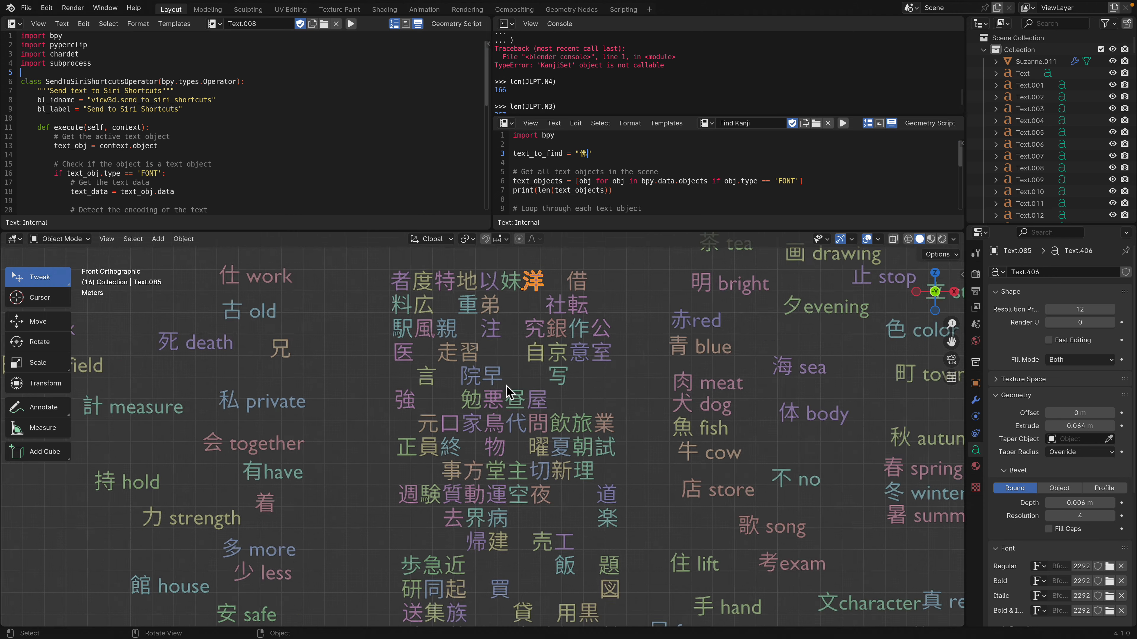
{"action": "scroll", "coordinate": [506, 385], "scroll_direction": "down", "scroll_amount": 1}
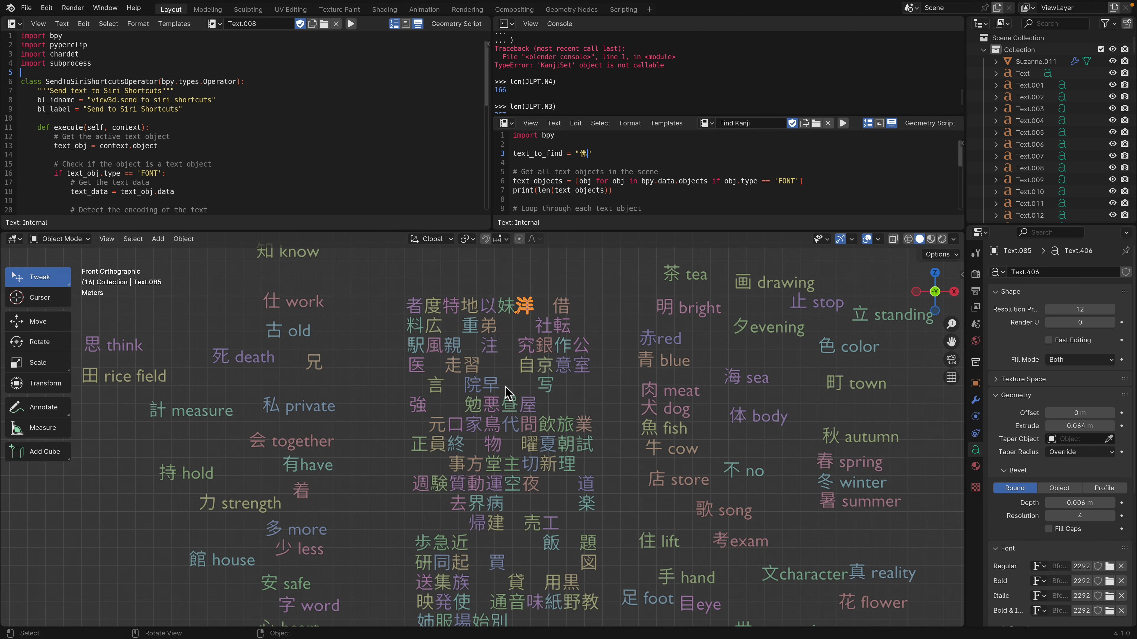
{"action": "scroll", "coordinate": [506, 386], "scroll_direction": "down", "scroll_amount": 2}
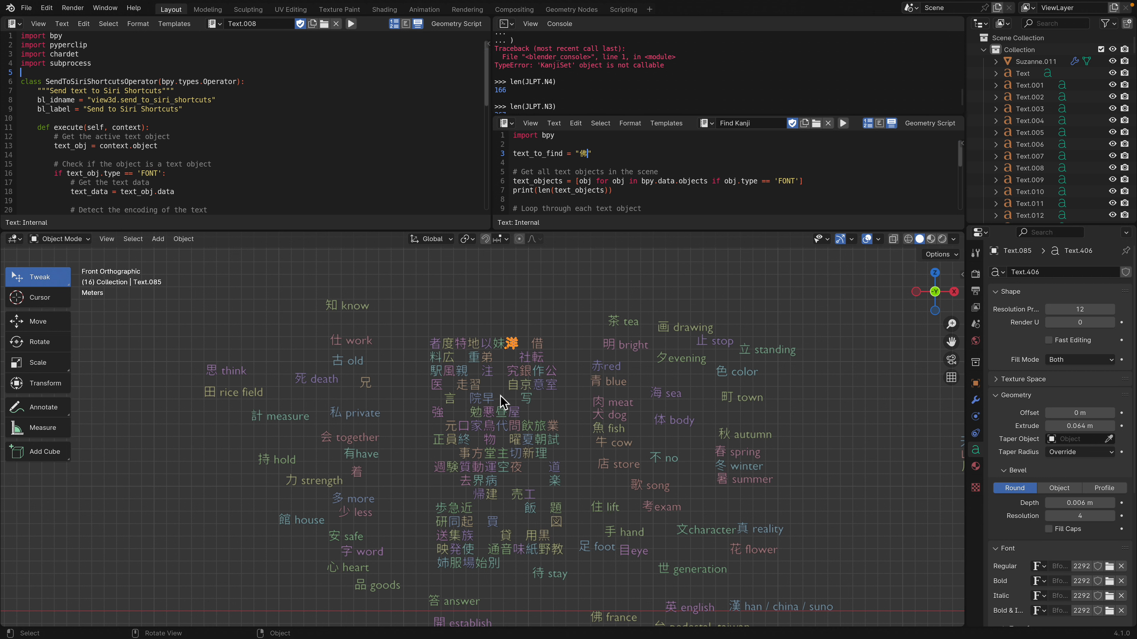
Step: Shrink the script editors above the viewport and bring the labelled kanji groups beyond the grid into view
{"action": "key", "text": "z"}
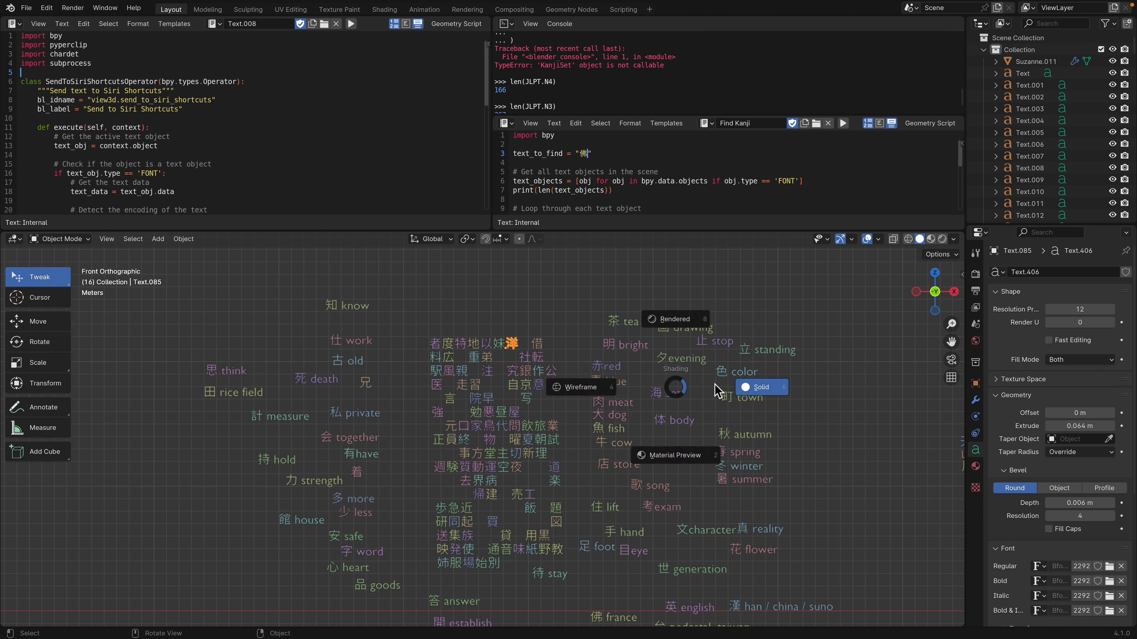
{"action": "scroll", "coordinate": [512, 429], "scroll_direction": "up", "scroll_amount": 2}
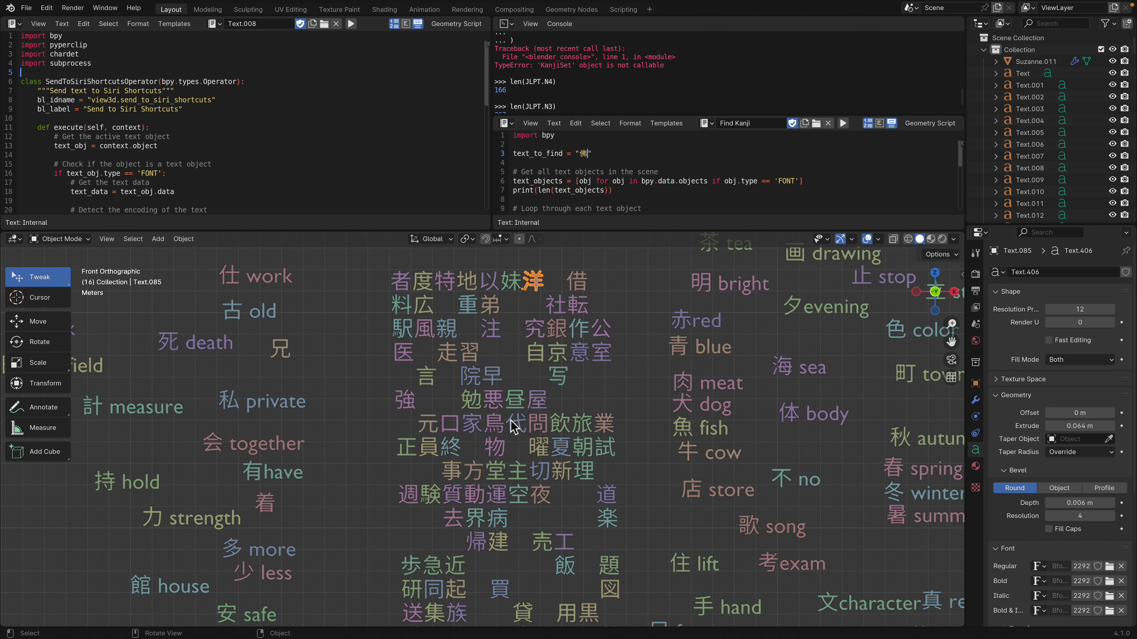
{"action": "scroll", "coordinate": [561, 400], "scroll_direction": "down", "scroll_amount": 3}
{"action": "middle_click_drag", "start_coordinate": [627, 417], "coordinate": [317, 405], "text": "shift"}
{"action": "middle_click_drag", "start_coordinate": [691, 417], "coordinate": [404, 425], "text": "shift"}
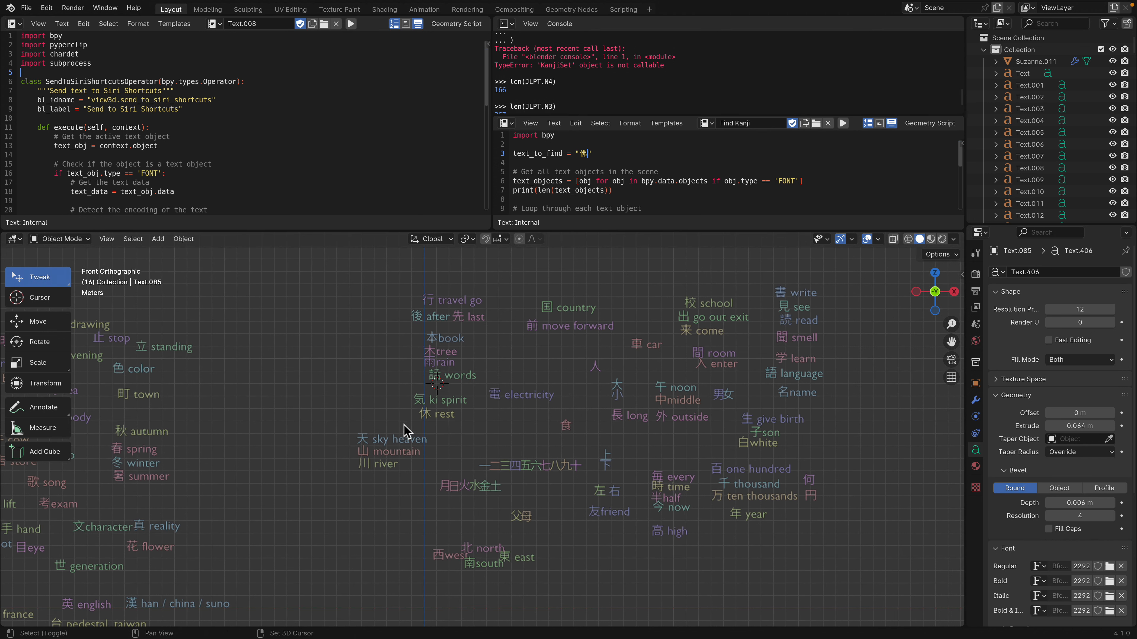
{"action": "middle_click_drag", "start_coordinate": [477, 404], "coordinate": [366, 423], "text": "shift"}
{"action": "left_click_drag", "start_coordinate": [581, 229], "coordinate": [579, 130]}
{"action": "scroll", "coordinate": [268, 386], "scroll_direction": "up", "scroll_amount": 2}
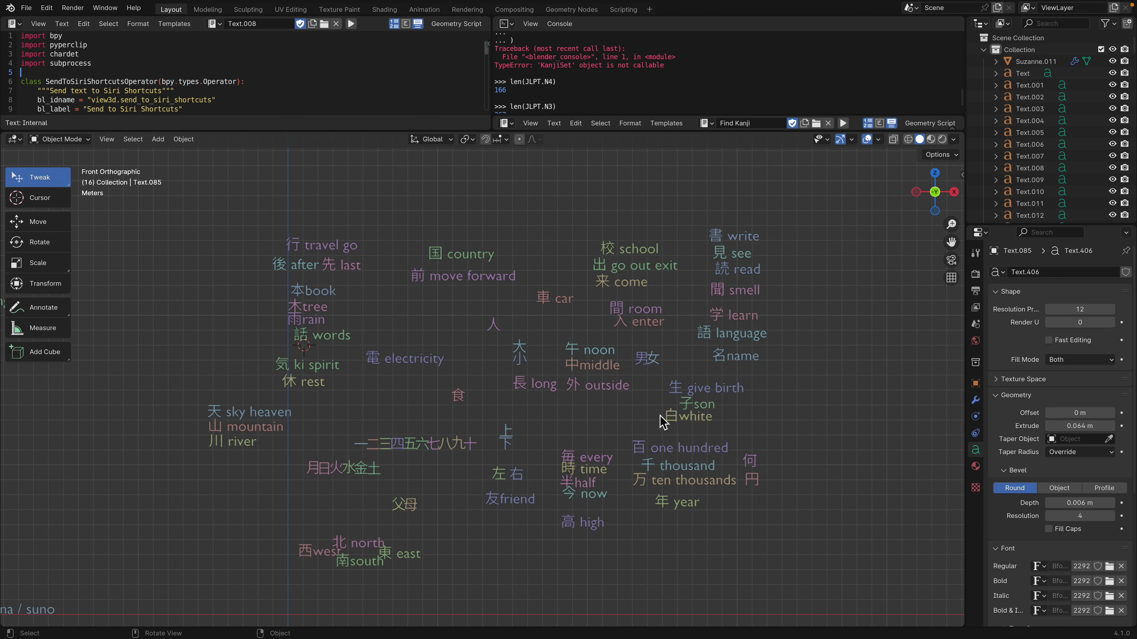
{"action": "scroll", "coordinate": [499, 327], "scroll_direction": "up", "scroll_amount": 1}
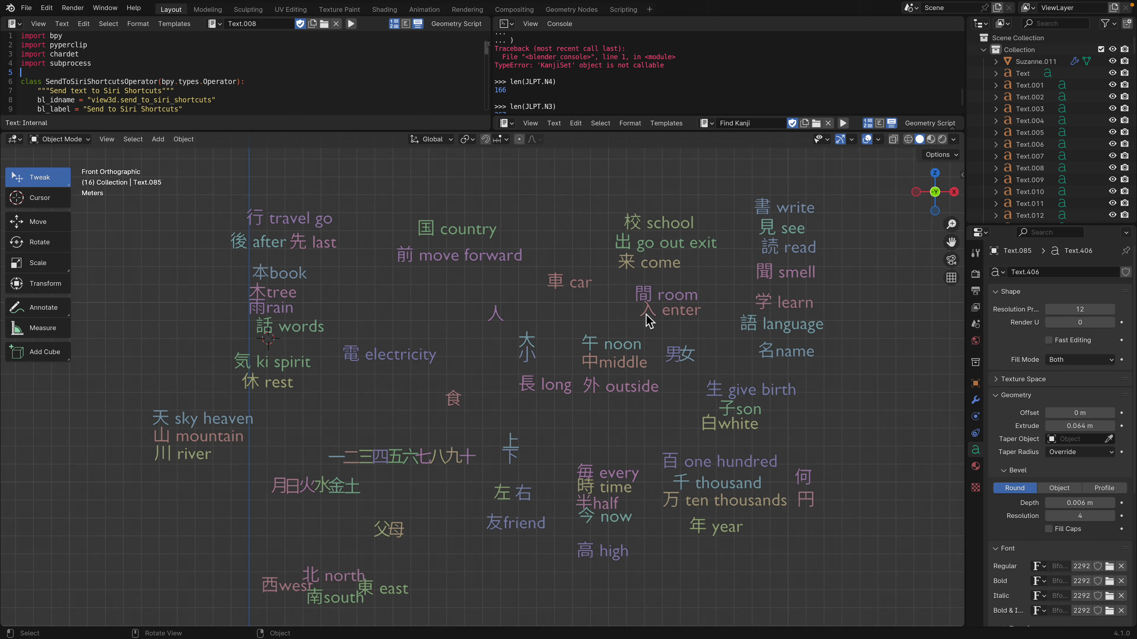
Step: Nudge "入 enter" and "間 room" left so they line up beneath "来 come", and deselect
{"action": "left_click_drag", "start_coordinate": [661, 317], "coordinate": [656, 320]}
{"action": "left_click", "coordinate": [675, 289]}
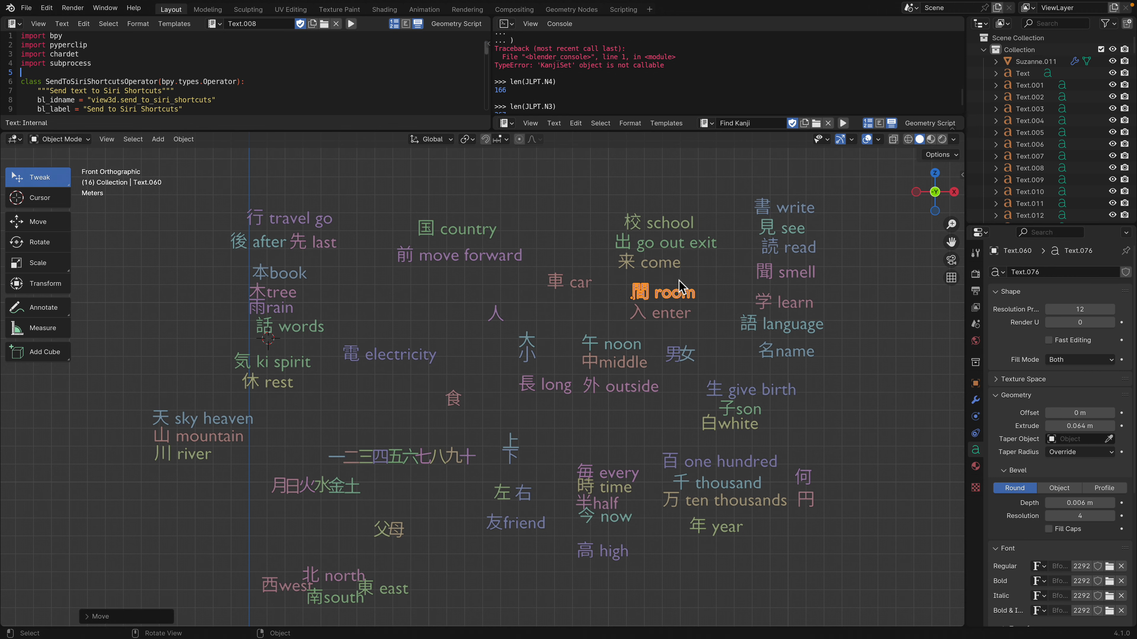
{"action": "scroll", "coordinate": [711, 281], "scroll_direction": "up", "scroll_amount": 1}
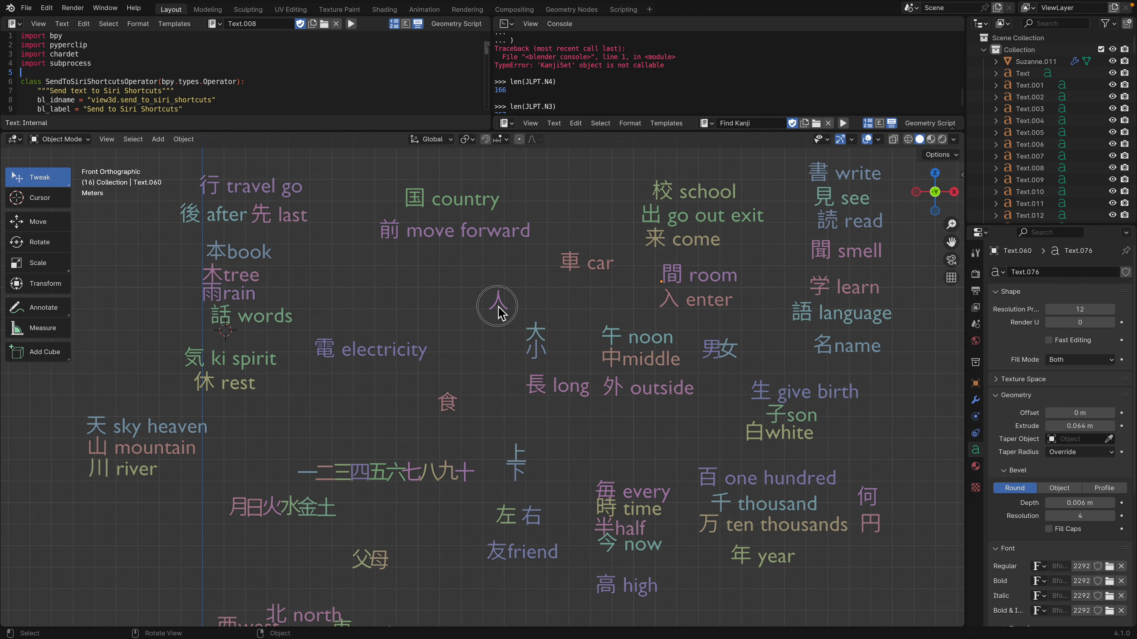
Step: Move 人 slightly to the left and nudge 大 and 小 upward in their vertical pair
{"action": "left_click_drag", "start_coordinate": [501, 309], "coordinate": [471, 304]}
{"action": "scroll", "coordinate": [581, 321], "scroll_direction": "up", "scroll_amount": 2}
{"action": "left_click_drag", "start_coordinate": [569, 307], "coordinate": [568, 293]}
{"action": "left_click_drag", "start_coordinate": [569, 336], "coordinate": [567, 335]}
{"action": "scroll", "coordinate": [588, 319], "scroll_direction": "down", "scroll_amount": 1}
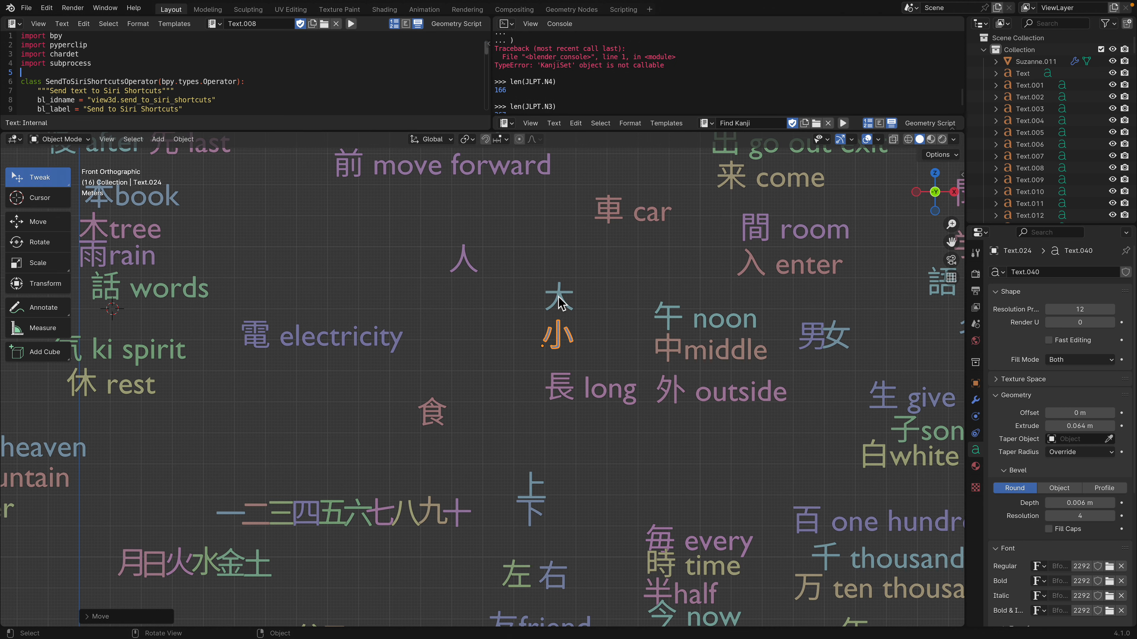
Step: Select the kanji 大, 人 and 小 in turn
{"action": "left_click", "coordinate": [564, 308]}
{"action": "left_click", "coordinate": [469, 262]}
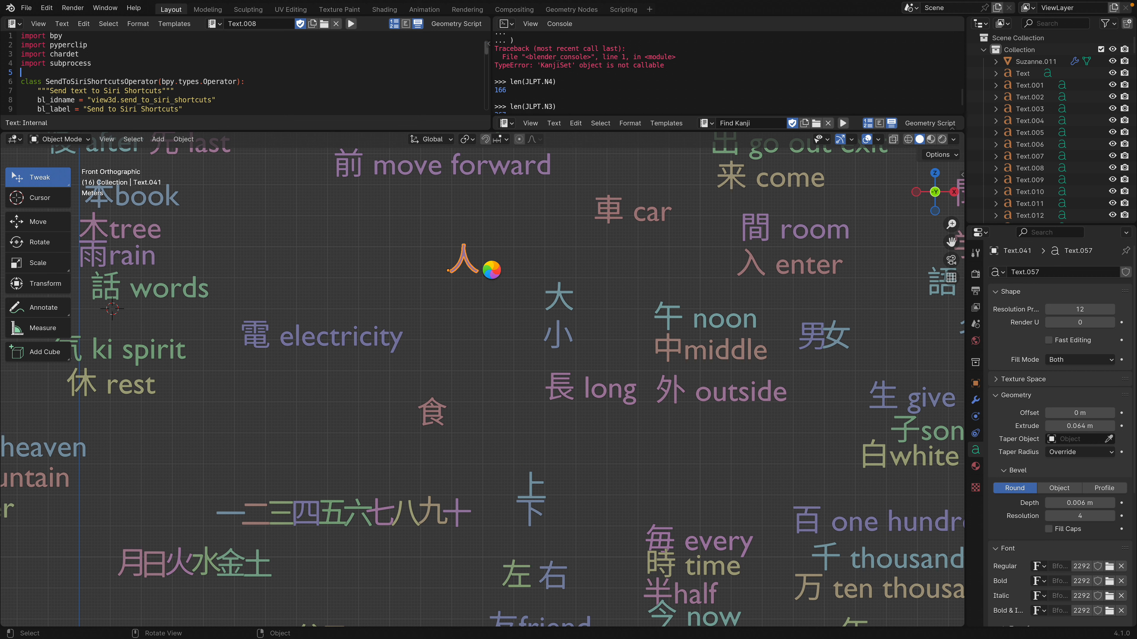
{"action": "left_click", "coordinate": [576, 315]}
{"action": "left_click", "coordinate": [567, 339]}
Step: Spread the direction kanji apart by moving 上 up from 下 and 右 farther right of 左
{"action": "left_click_drag", "start_coordinate": [547, 486], "coordinate": [545, 475]}
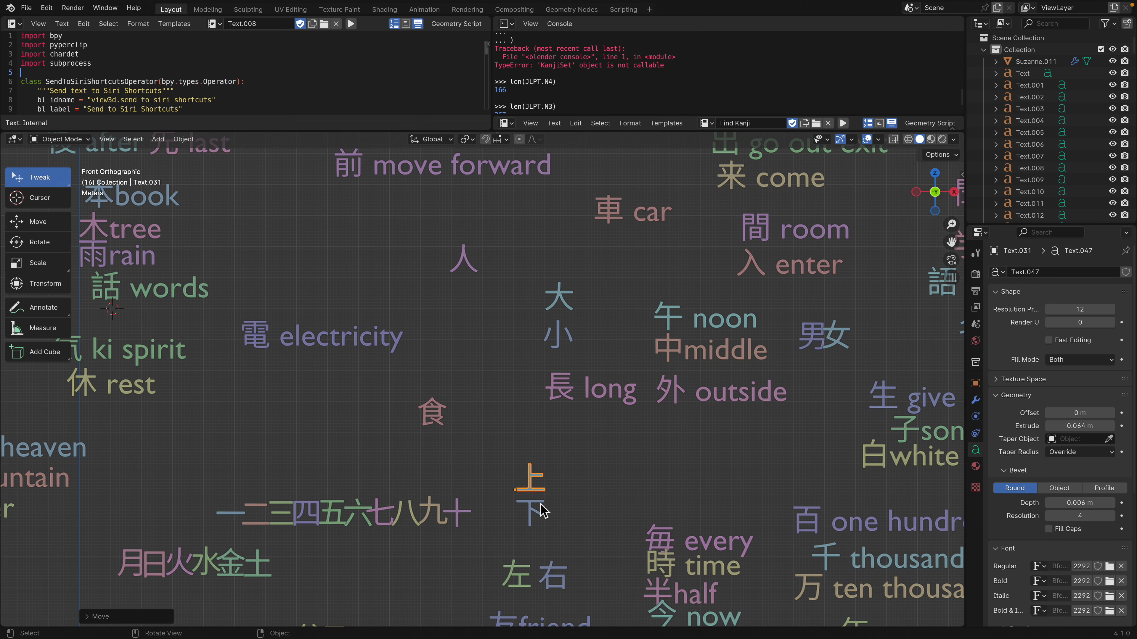
{"action": "left_click", "coordinate": [539, 510]}
{"action": "left_click", "coordinate": [569, 489]}
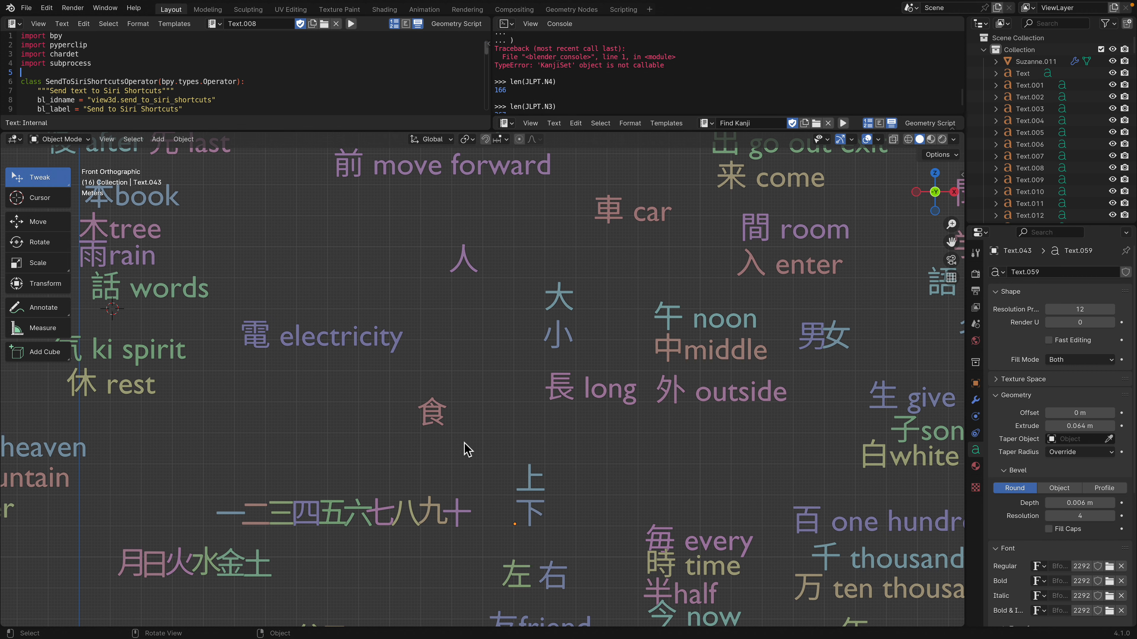
{"action": "scroll", "coordinate": [486, 501], "scroll_direction": "down", "scroll_amount": 1}
{"action": "left_click", "coordinate": [495, 538]}
{"action": "left_click_drag", "start_coordinate": [540, 533], "coordinate": [552, 529]}
{"action": "left_click", "coordinate": [565, 491]}
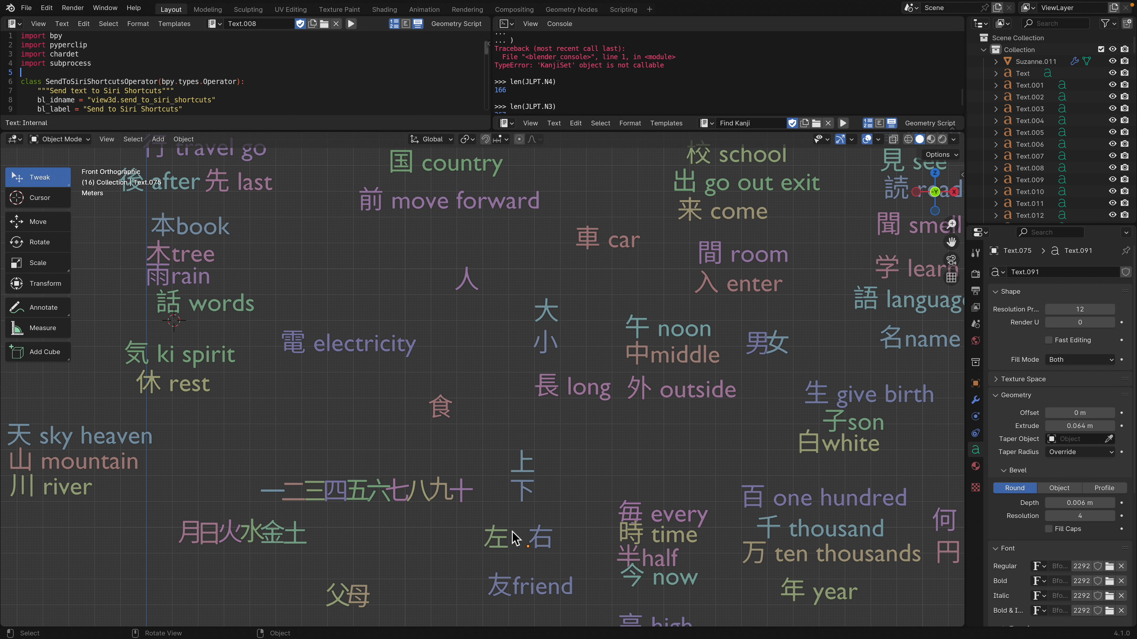
Step: Select the kanji 左, then 右, then 大
{"action": "left_click", "coordinate": [506, 541]}
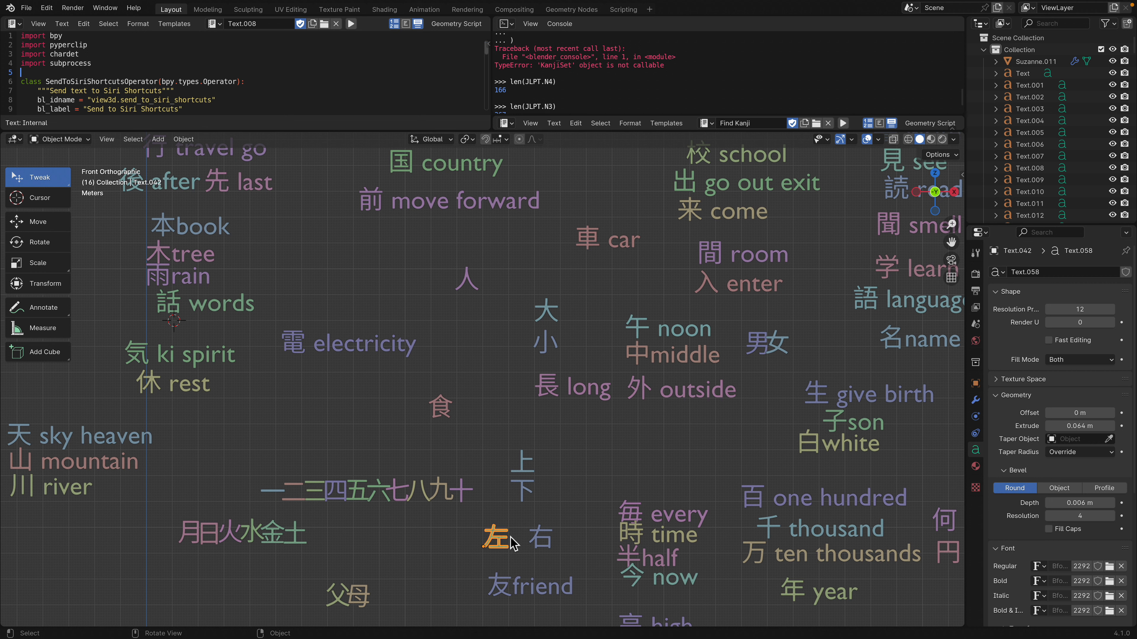
{"action": "left_click", "coordinate": [545, 545]}
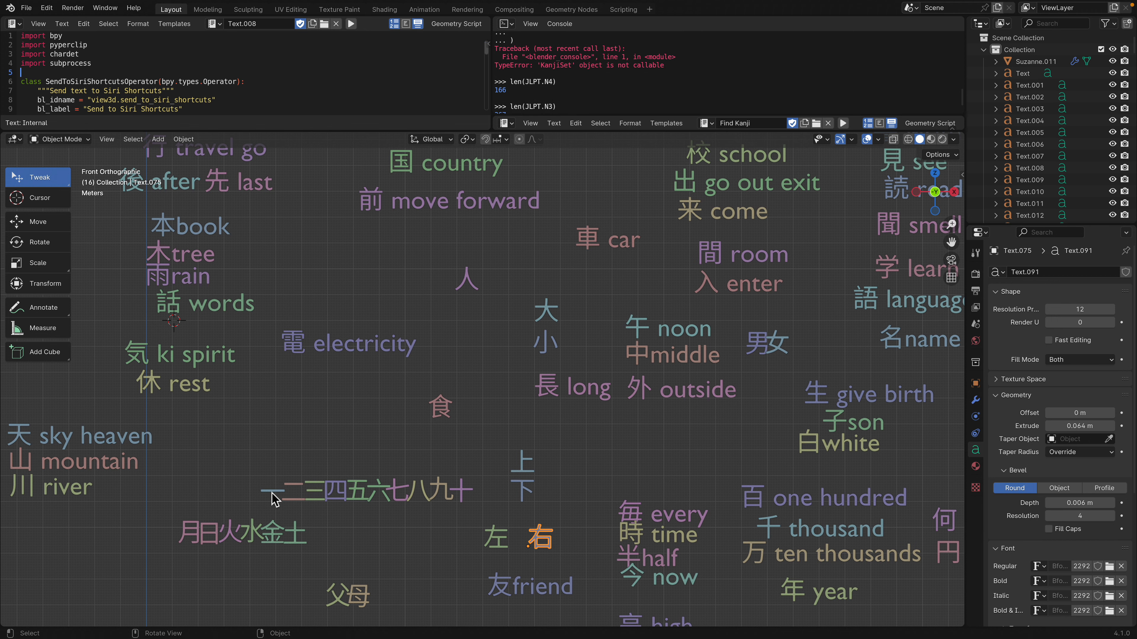
{"action": "scroll", "coordinate": [427, 479], "scroll_direction": "down", "scroll_amount": 2}
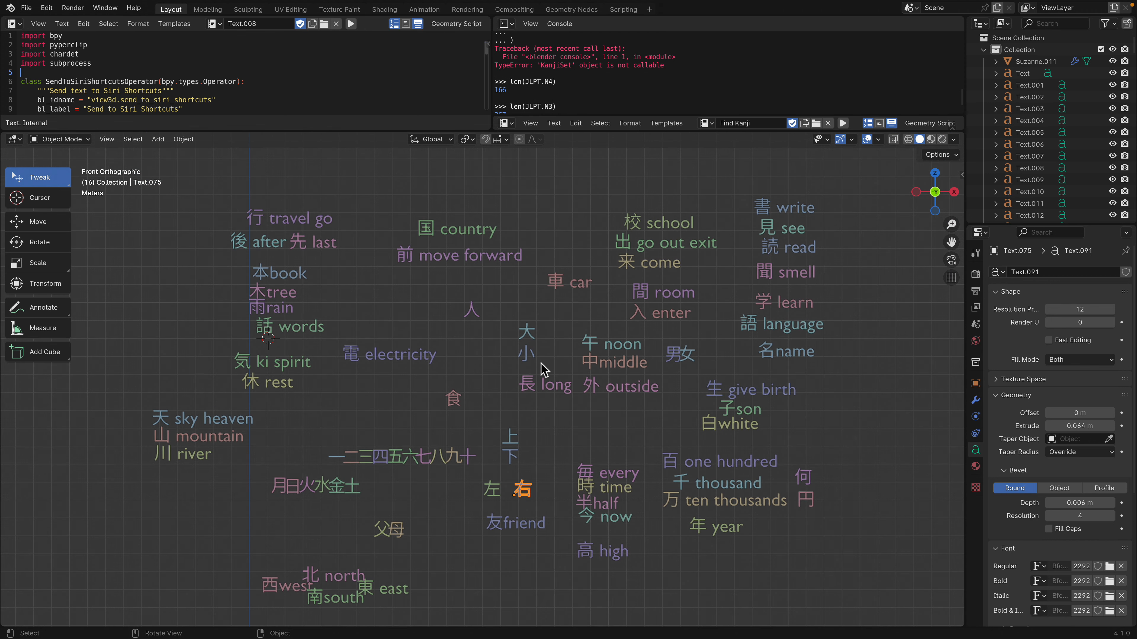
{"action": "scroll", "coordinate": [563, 362], "scroll_direction": "up", "scroll_amount": 1}
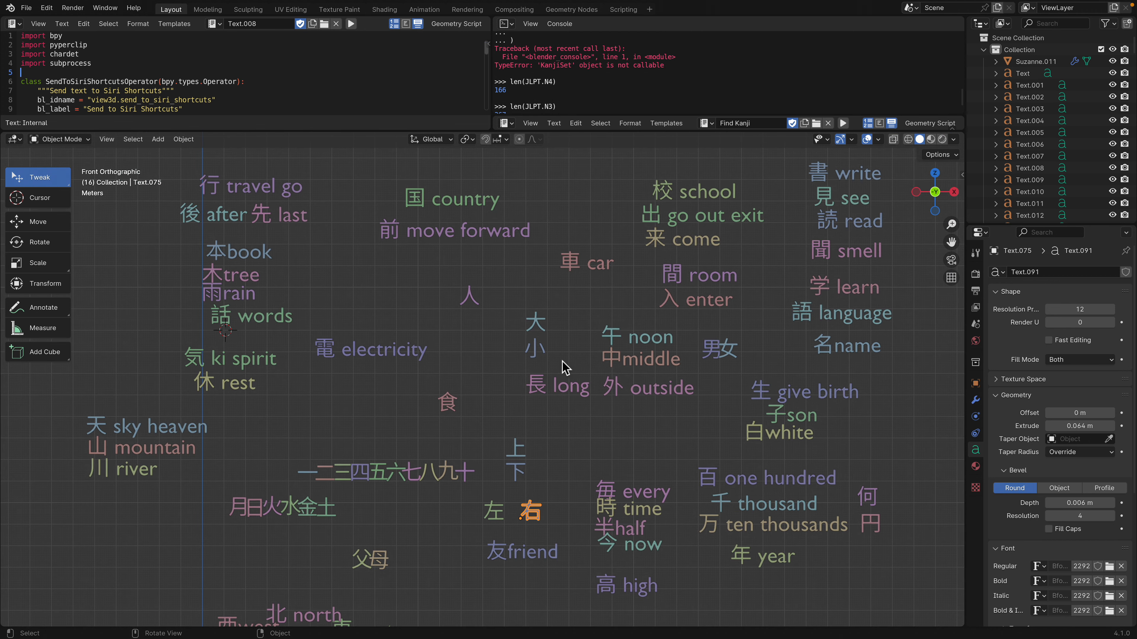
{"action": "left_click", "coordinate": [543, 324]}
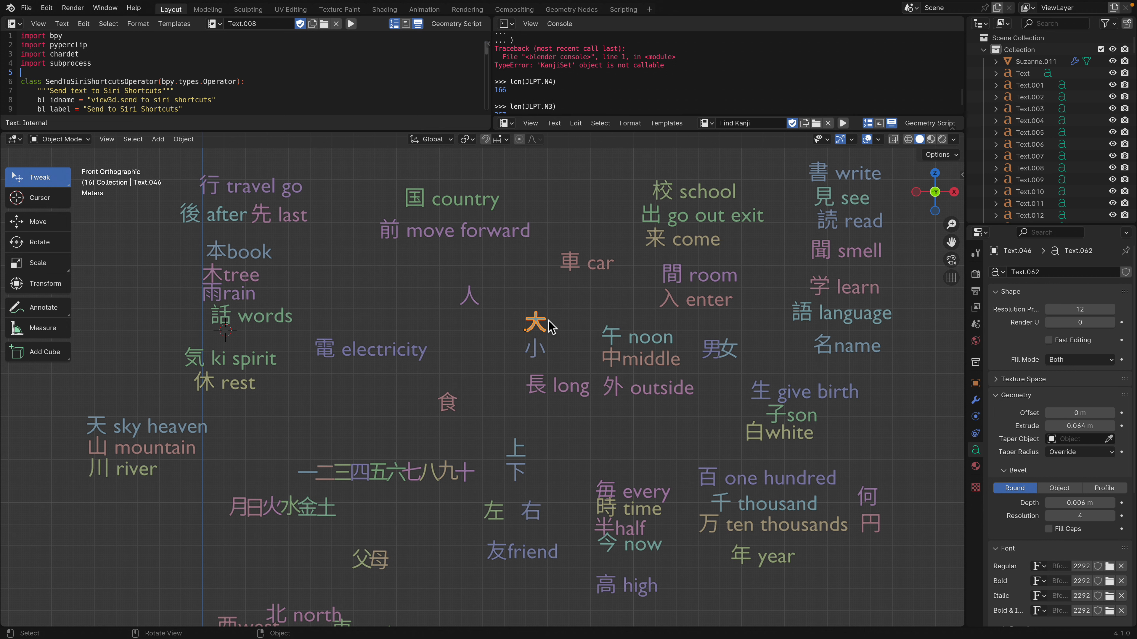
Step: Switch to Meta AI in the browser, review the Blender to Siri Shortcuts conversation up to its beginning, and return to Blender
{"action": "key", "text": "ctrl+Left"}
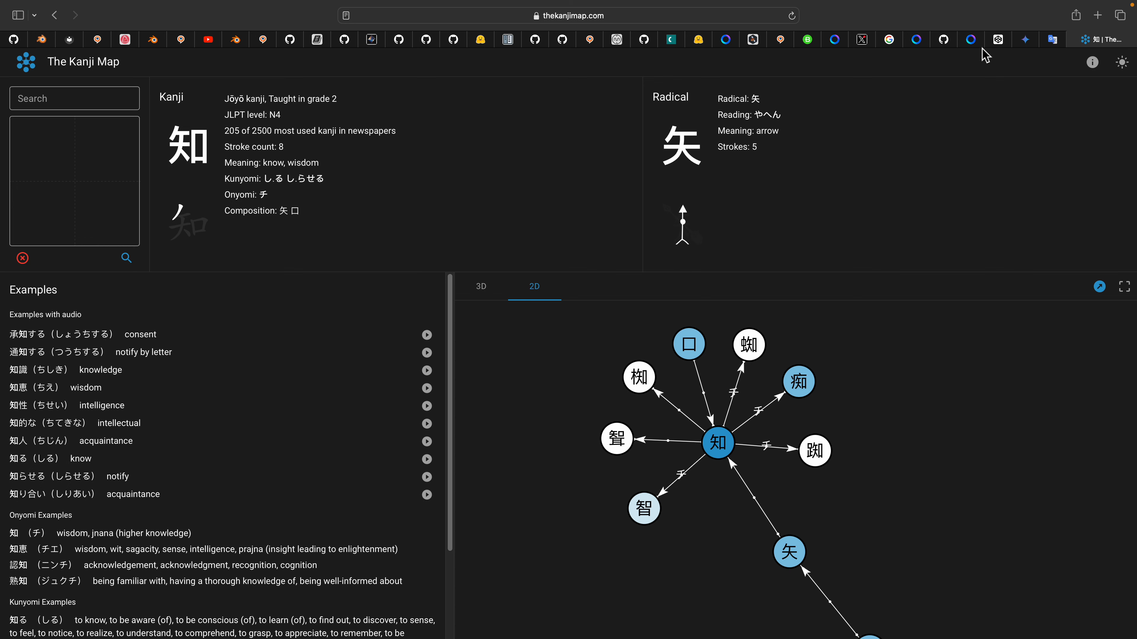
{"action": "left_click", "coordinate": [972, 40]}
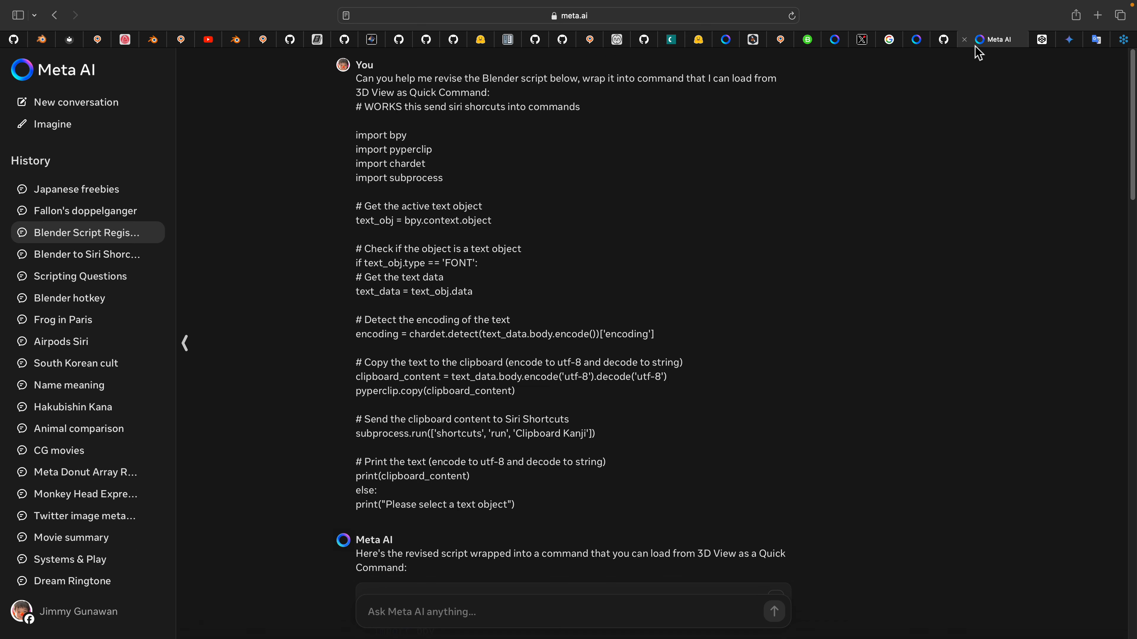
{"action": "left_click", "coordinate": [127, 259]}
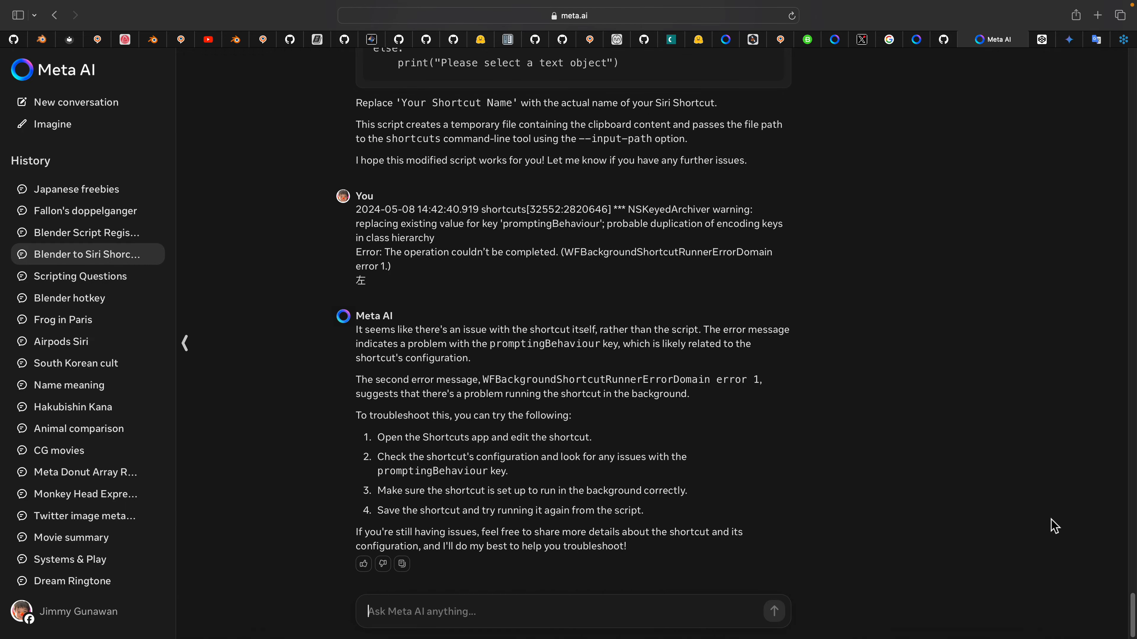
{"action": "left_click_drag", "start_coordinate": [1132, 614], "coordinate": [1133, 78]}
{"action": "key", "text": "ctrl+Right"}
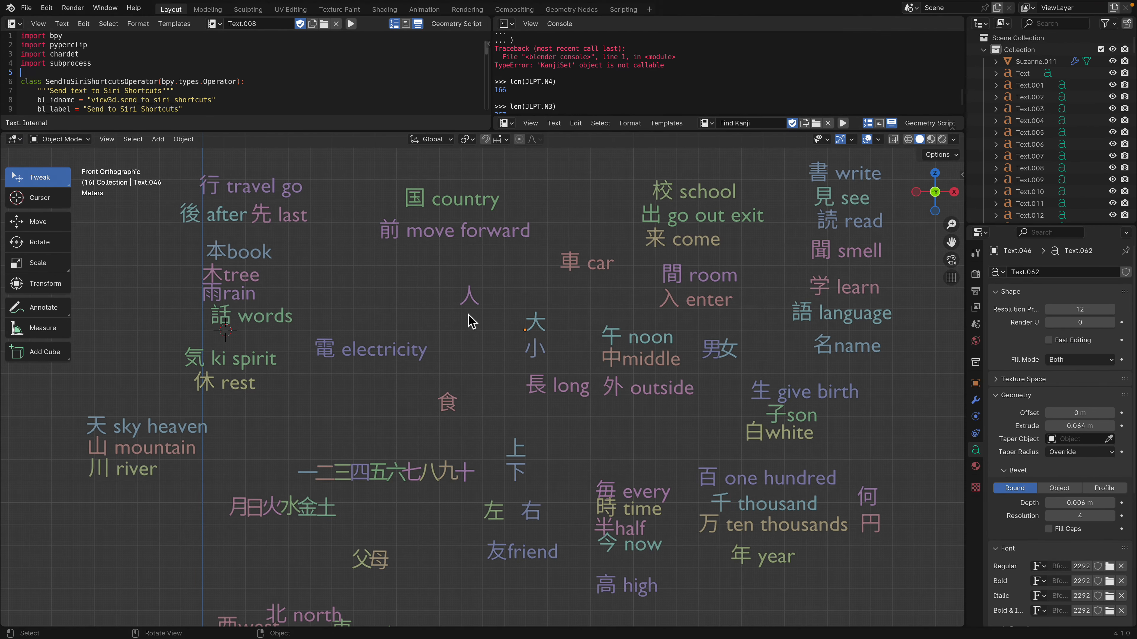
Step: Nudge 大 down closer to 小 and move 食 left and slightly down, above the row of numeral kanji
{"action": "left_click_drag", "start_coordinate": [545, 332], "coordinate": [541, 339]}
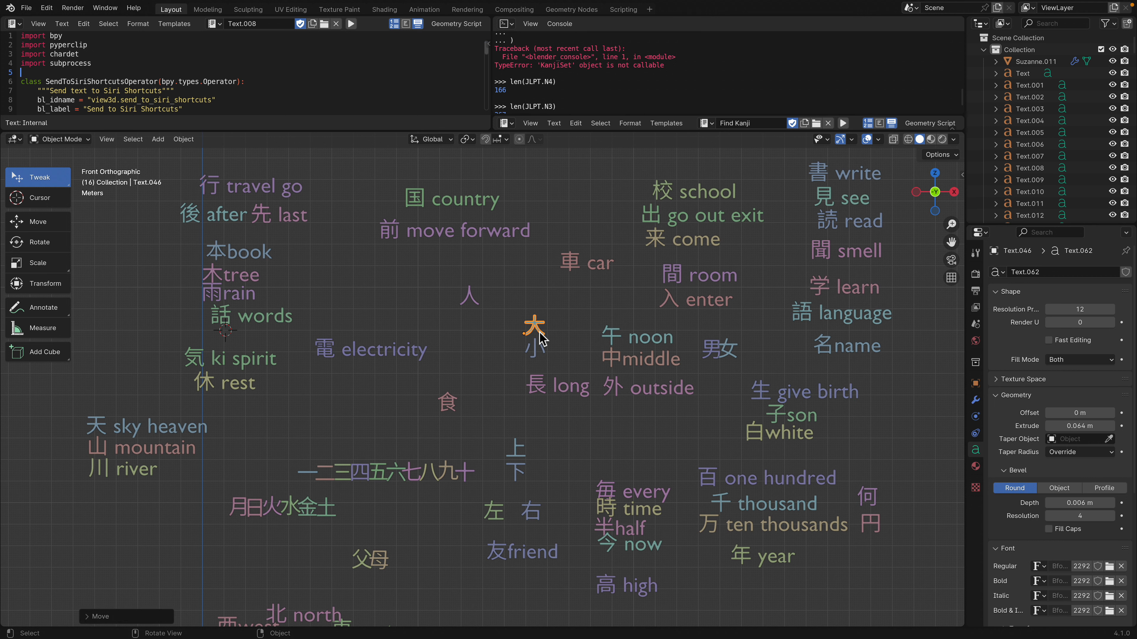
{"action": "left_click", "coordinate": [468, 299]}
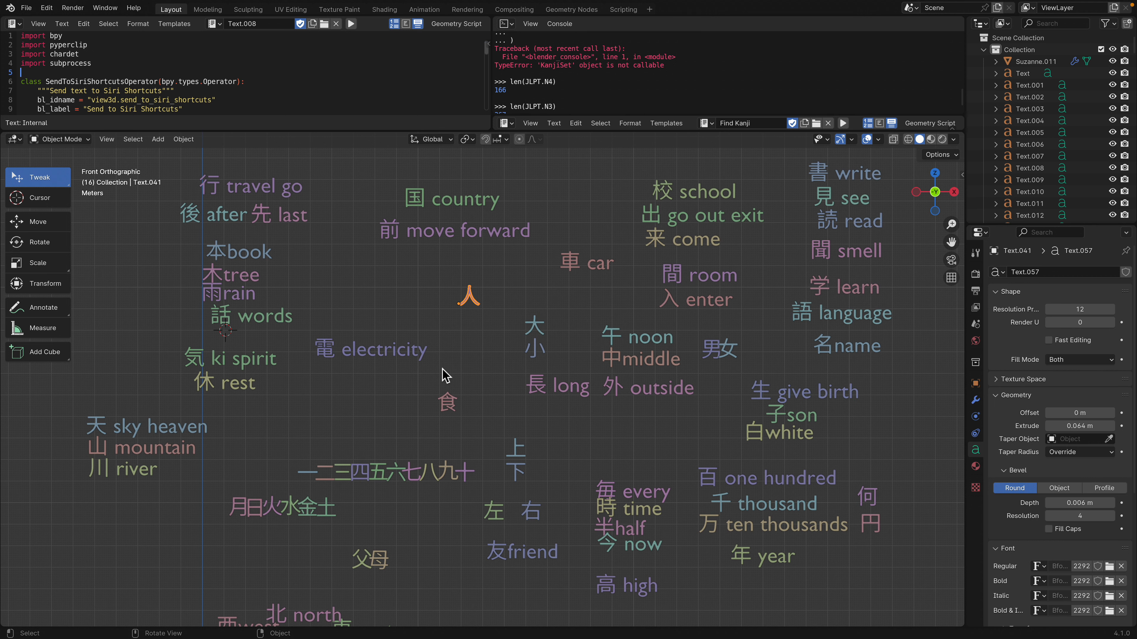
{"action": "middle_click_drag", "start_coordinate": [467, 373], "coordinate": [482, 370], "text": "shift"}
{"action": "scroll", "coordinate": [483, 371], "scroll_direction": "up", "scroll_amount": 2}
{"action": "left_click", "coordinate": [463, 414]}
{"action": "scroll", "coordinate": [466, 420], "scroll_direction": "up", "scroll_amount": 2}
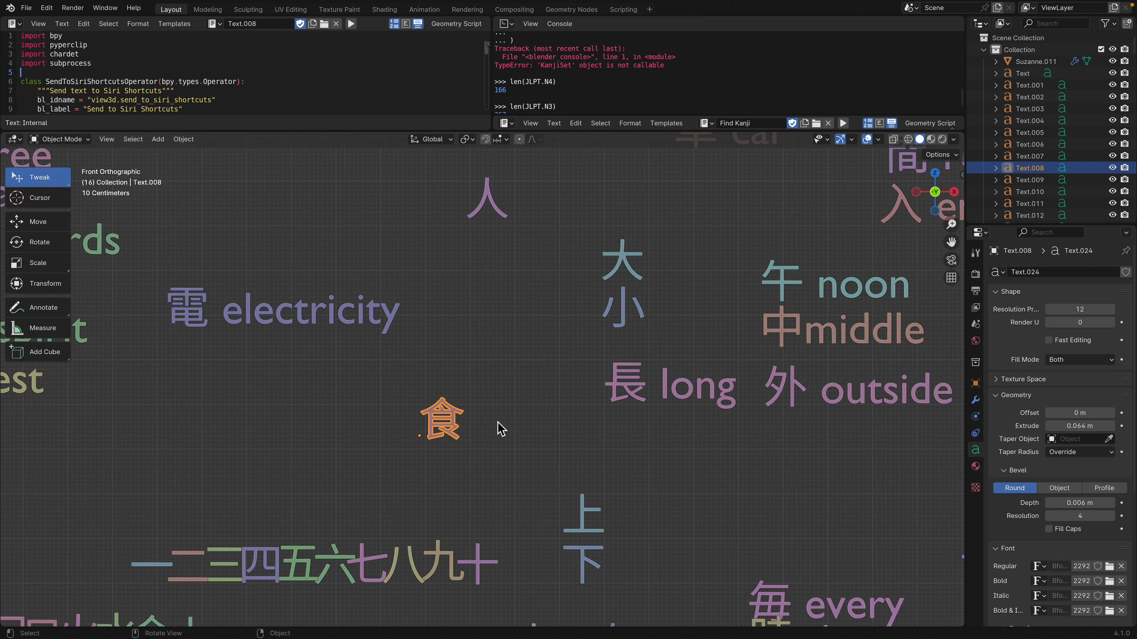
{"action": "left_click_drag", "start_coordinate": [445, 414], "coordinate": [407, 419]}
{"action": "left_click", "coordinate": [440, 423]}
{"action": "left_click", "coordinate": [425, 423]}
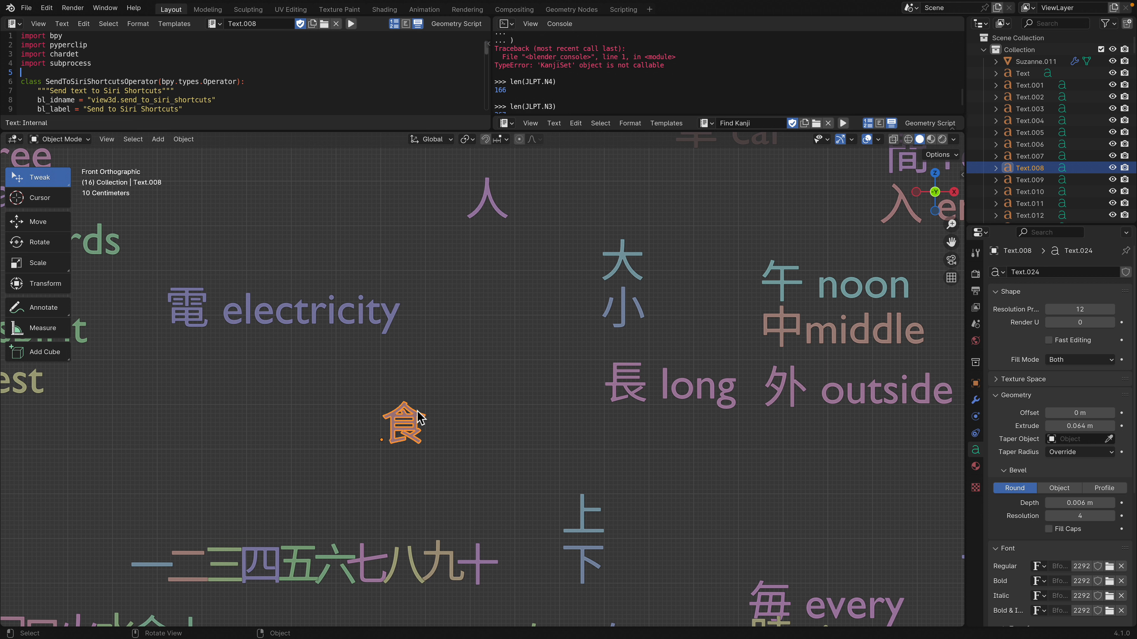
{"action": "left_click_drag", "start_coordinate": [418, 416], "coordinate": [417, 439]}
Step: Copy the full text of the 食 object in Edit Mode and return to Object Mode
{"action": "key", "text": "Tab"}
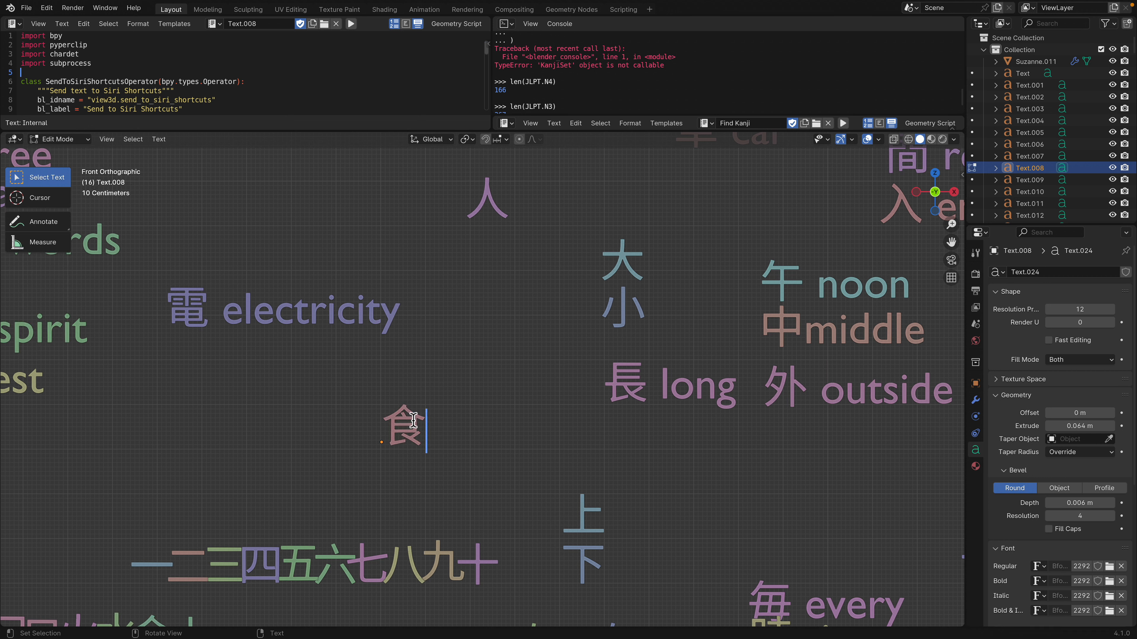
{"action": "key", "text": "ctrl+a"}
{"action": "key", "text": "super+c"}
{"action": "key", "text": "Tab"}
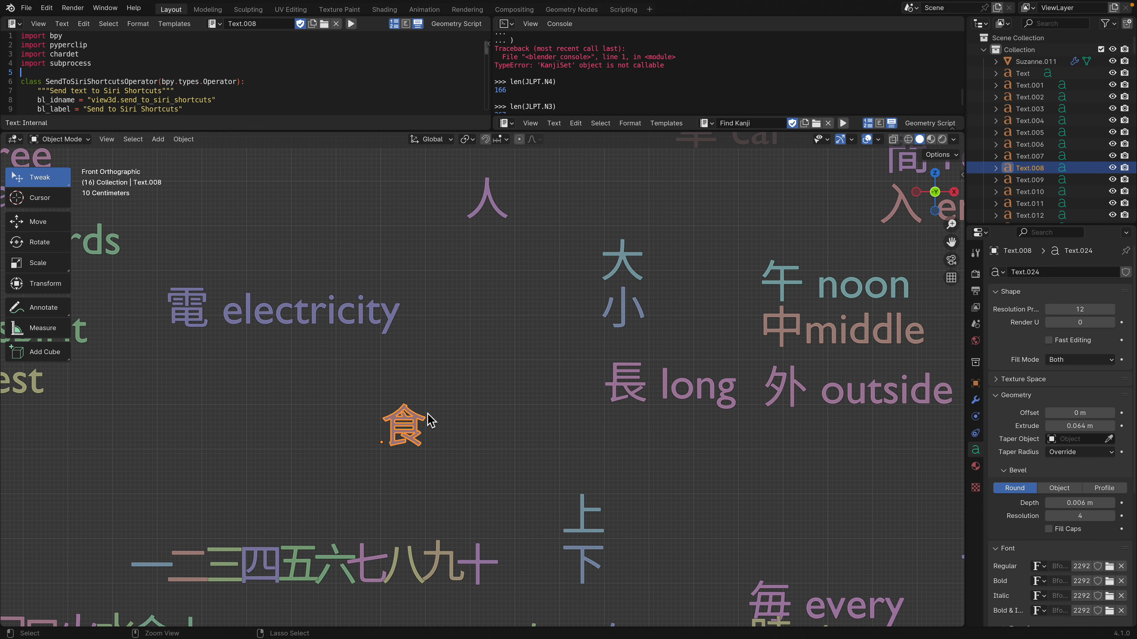
Step: Switch to Shortcuts to view the Clipboard Kanji workflow, and go back to the browser
{"action": "key", "text": "ctrl+Left"}
{"action": "key", "text": "ctrl+Left"}
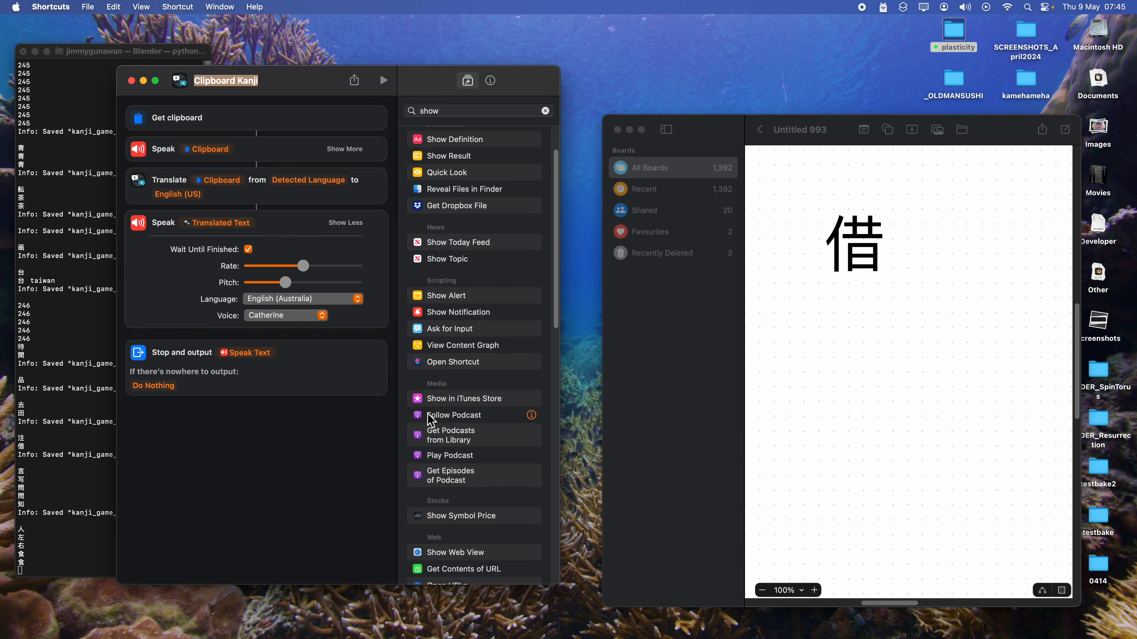
{"action": "key", "text": "ctrl+Right"}
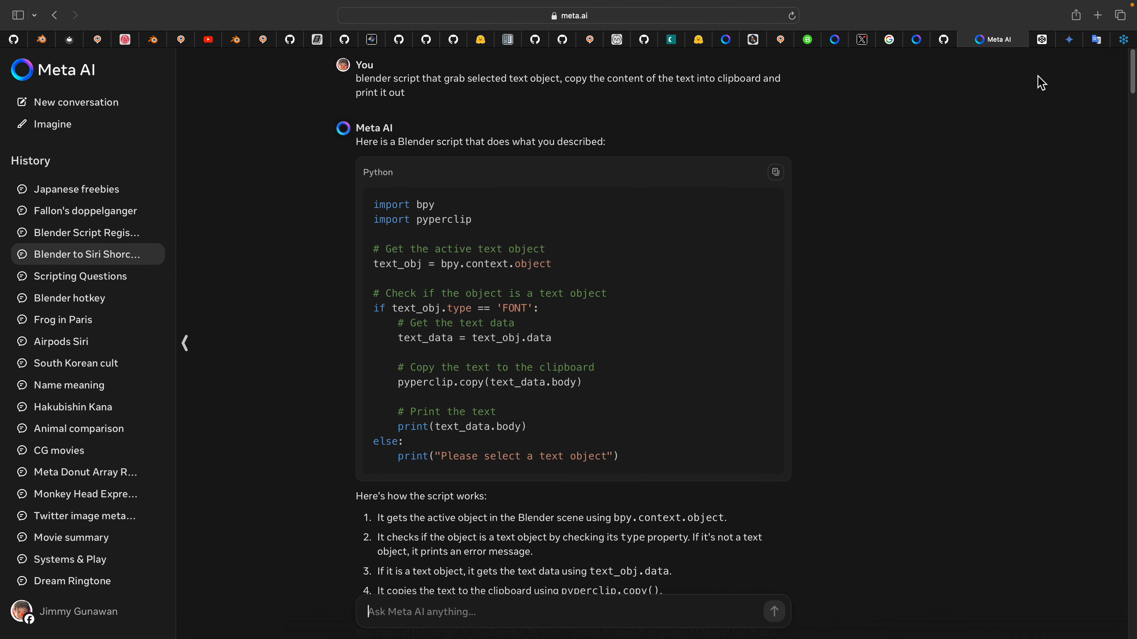
Step: Return to The Kanji Map and look up the copied kanji 食
{"action": "left_click", "coordinate": [1123, 40]}
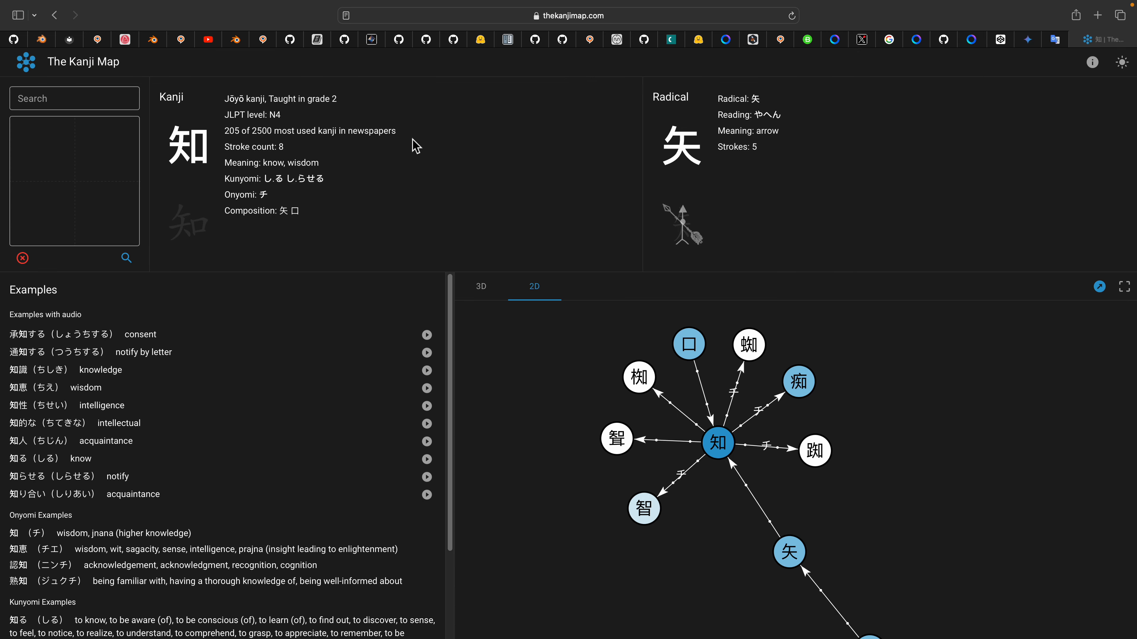
{"action": "left_click", "coordinate": [114, 108]}
{"action": "key", "text": "super+v"}
{"action": "left_click", "coordinate": [103, 145]}
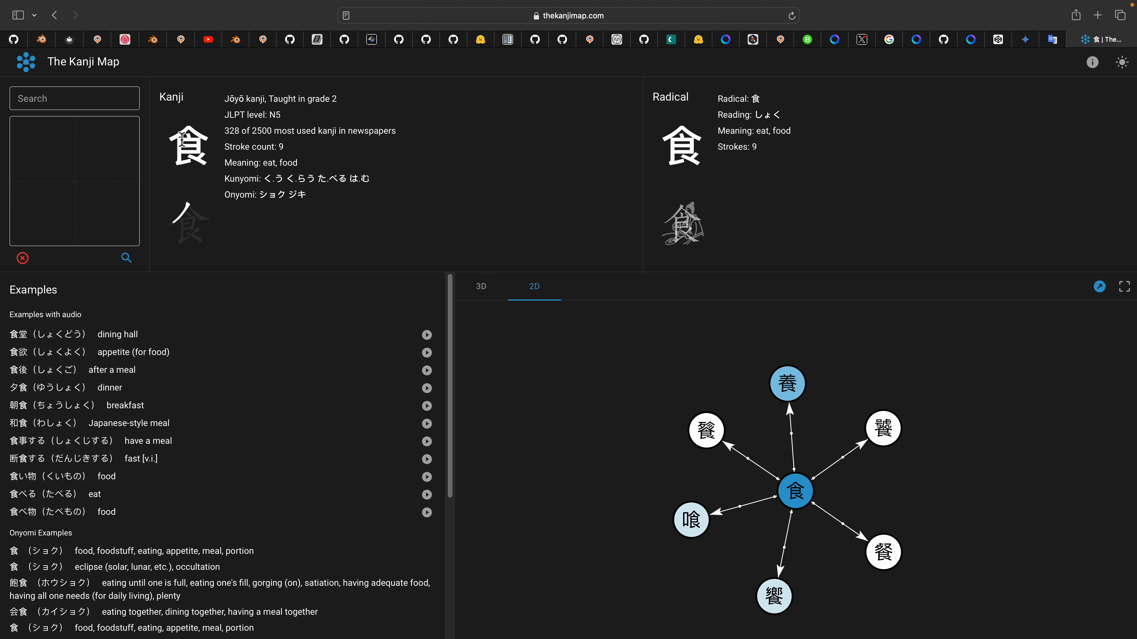
Step: Return to Blender and reselect the 食 text object above the numeral row
{"action": "key", "text": "ctrl+Right"}
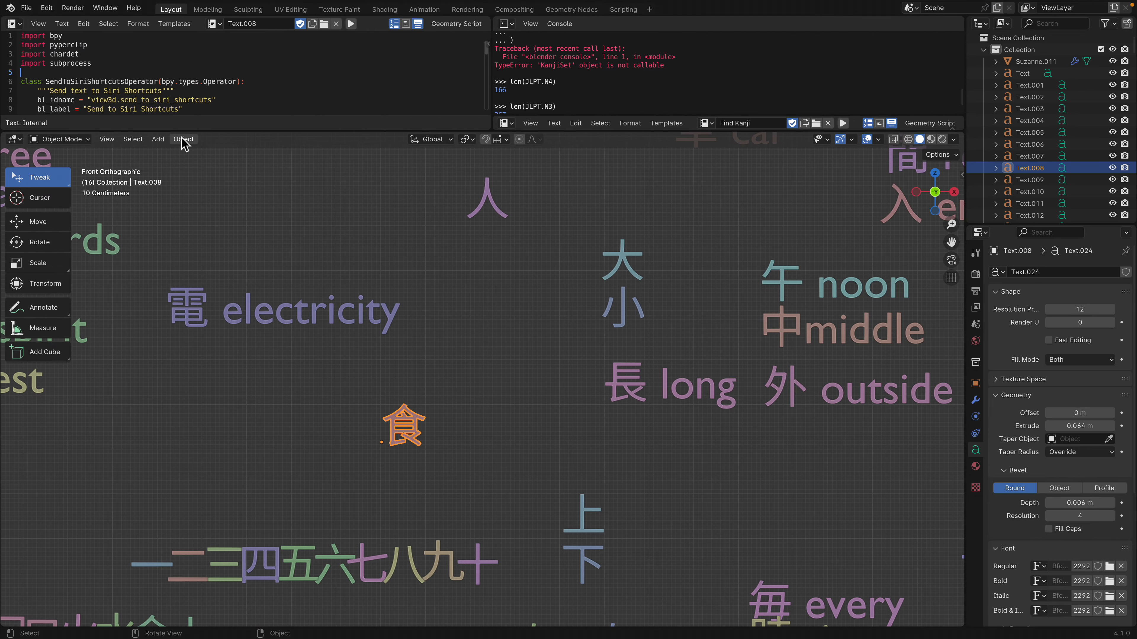
{"action": "left_click", "coordinate": [435, 377]}
{"action": "scroll", "coordinate": [427, 421], "scroll_direction": "down", "scroll_amount": 2, "text": "shift"}
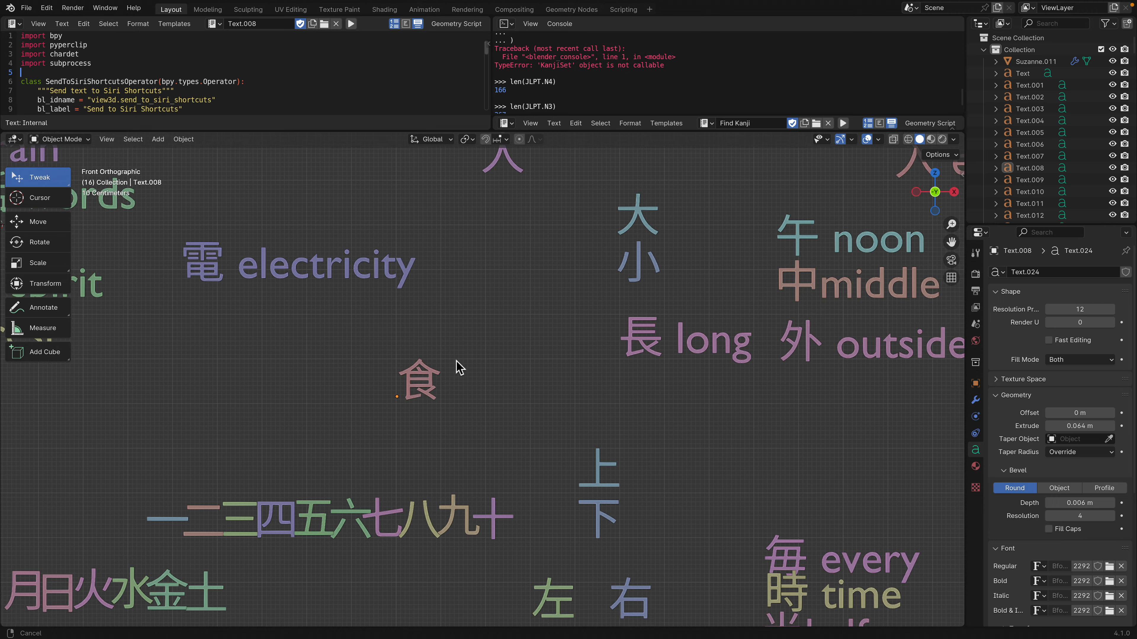
{"action": "scroll", "coordinate": [456, 368], "scroll_direction": "up", "scroll_amount": 3}
{"action": "scroll", "coordinate": [438, 378], "scroll_direction": "down", "scroll_amount": 2}
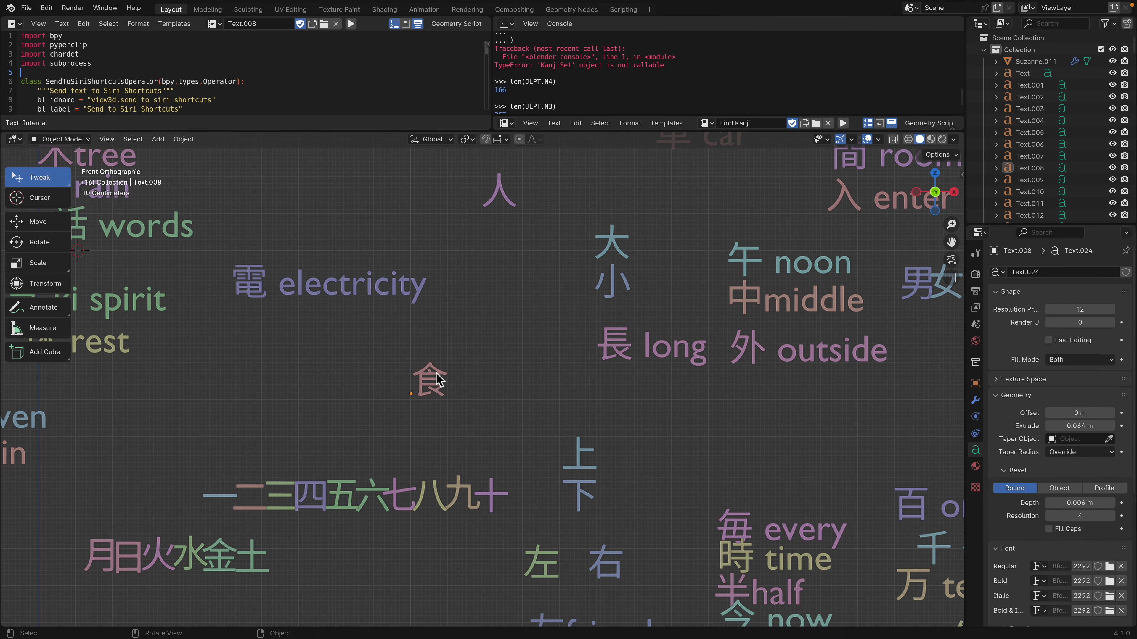
{"action": "left_click", "coordinate": [436, 380]}
{"action": "scroll", "coordinate": [437, 380], "scroll_direction": "up", "scroll_amount": 2}
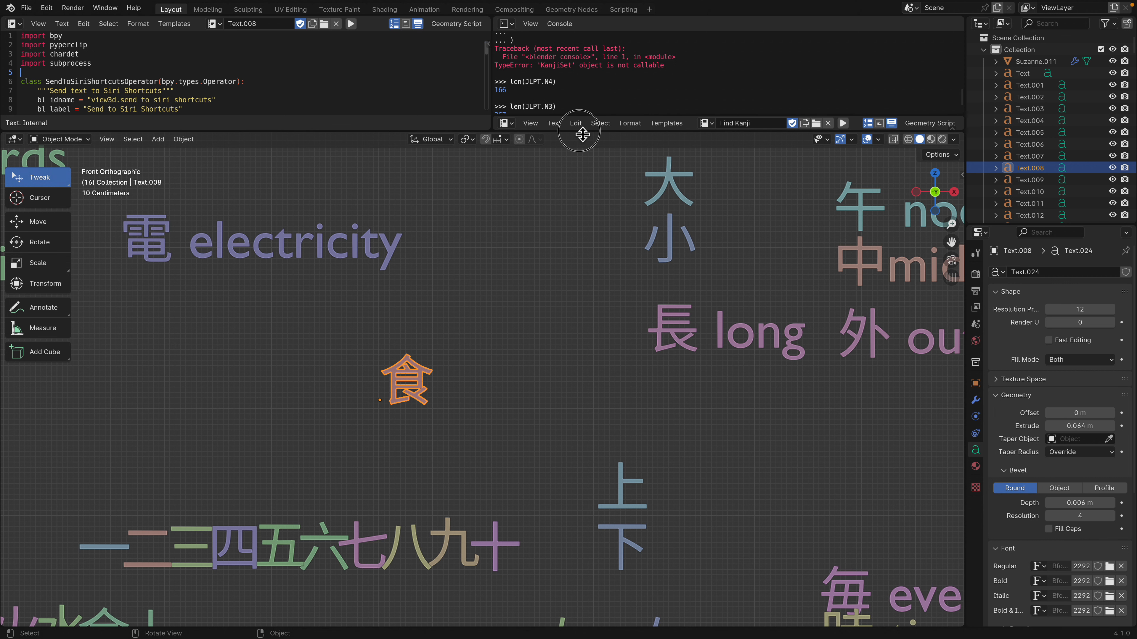
Step: Enlarge the script editors above the 3D viewport, and switch to Shortcuts to expand the Speak Clipboard options of the Clipboard Kanji workflow
{"action": "left_click_drag", "start_coordinate": [582, 130], "coordinate": [474, 240]}
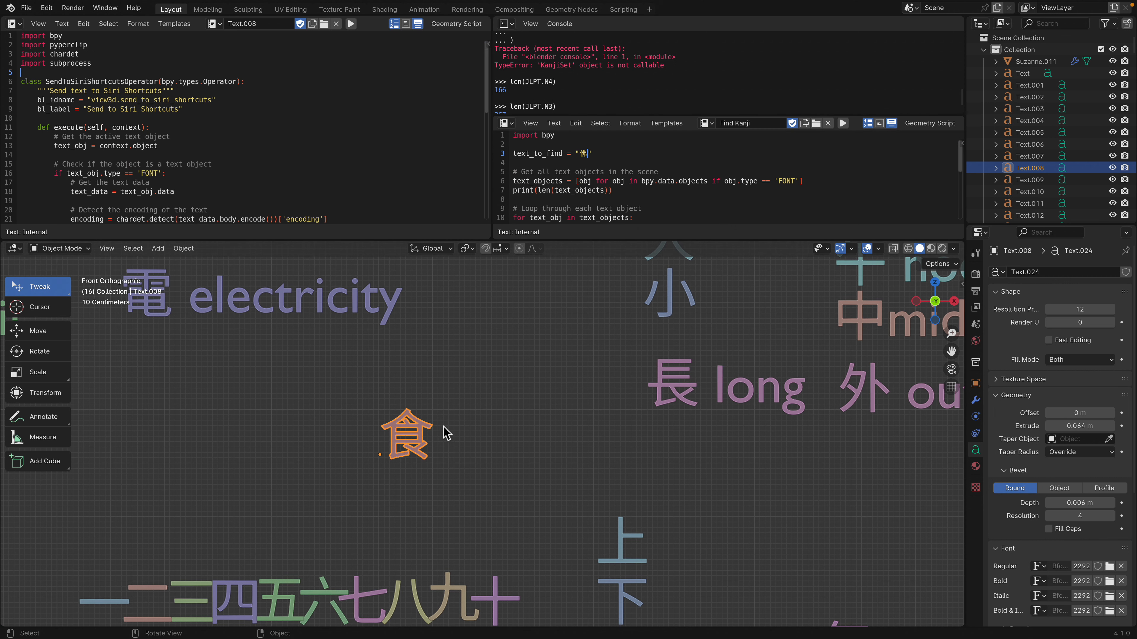
{"action": "key", "text": "F3"}
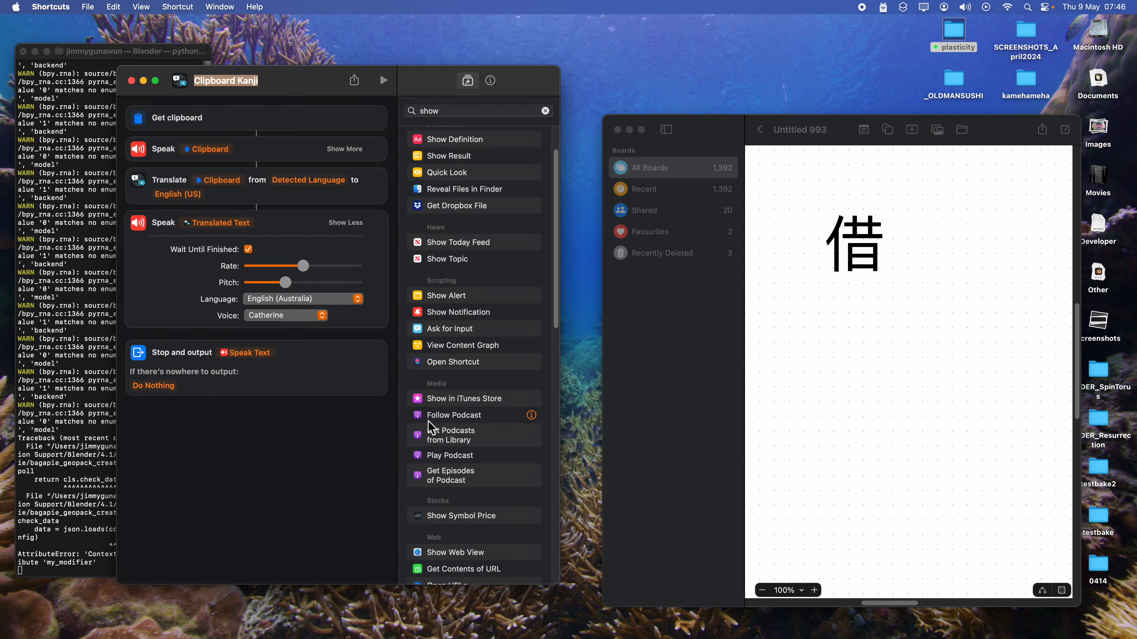
{"action": "left_click_drag", "start_coordinate": [323, 87], "coordinate": [385, 84]}
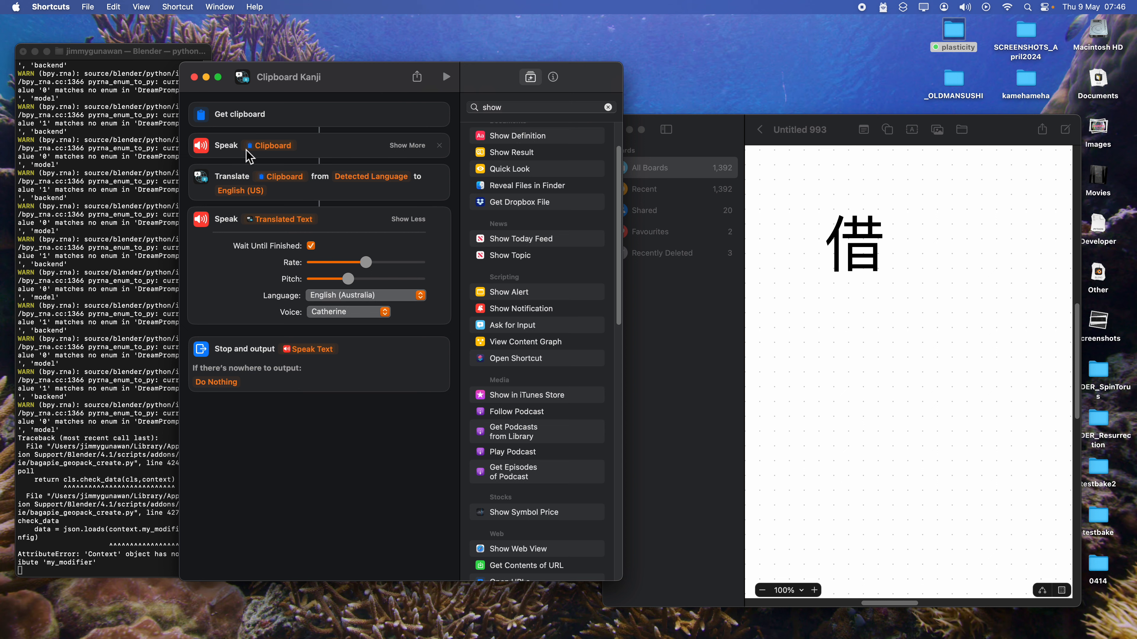
{"action": "left_click", "coordinate": [388, 145]}
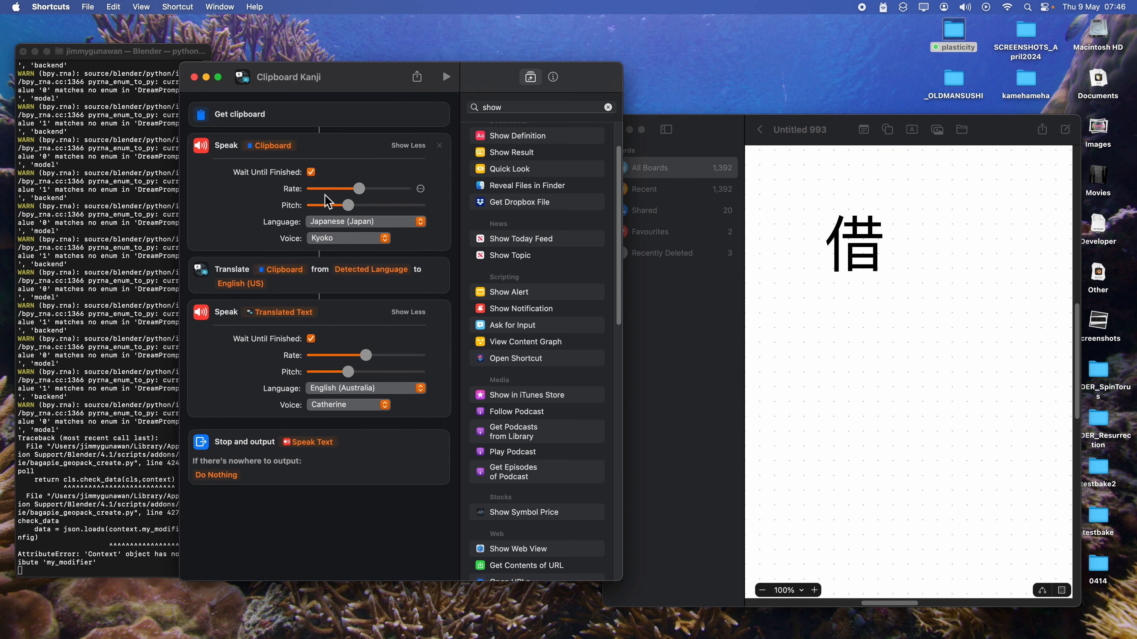
Step: Review the Japanese voice choices for the Speak Clipboard action, keep Kyoko, and return to Blender
{"action": "left_click", "coordinate": [364, 237]}
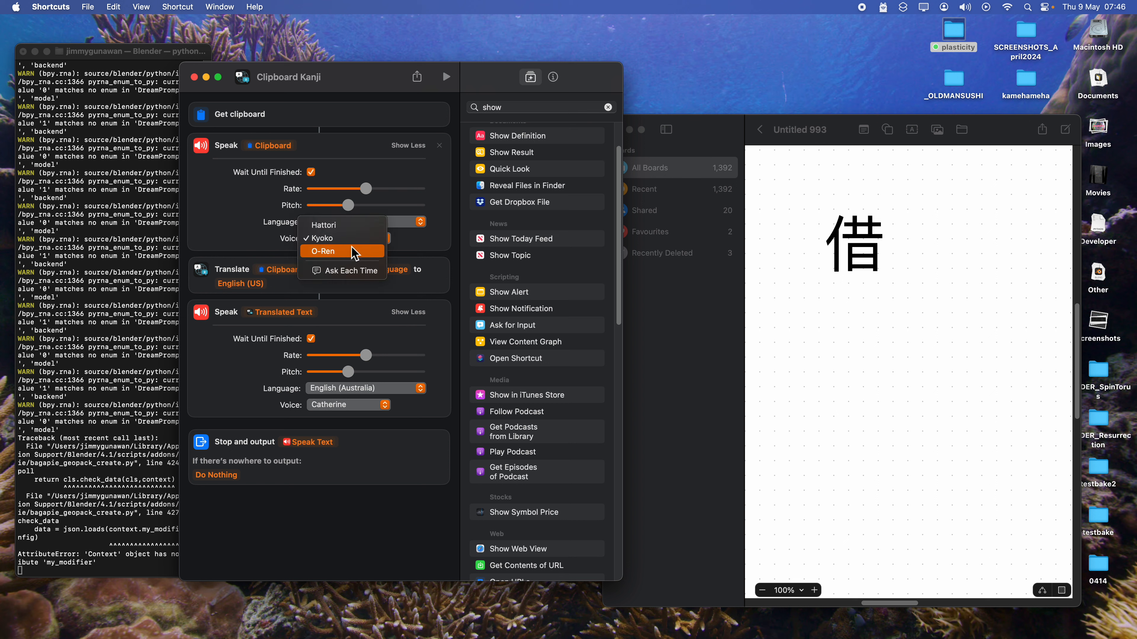
{"action": "left_click", "coordinate": [355, 240]}
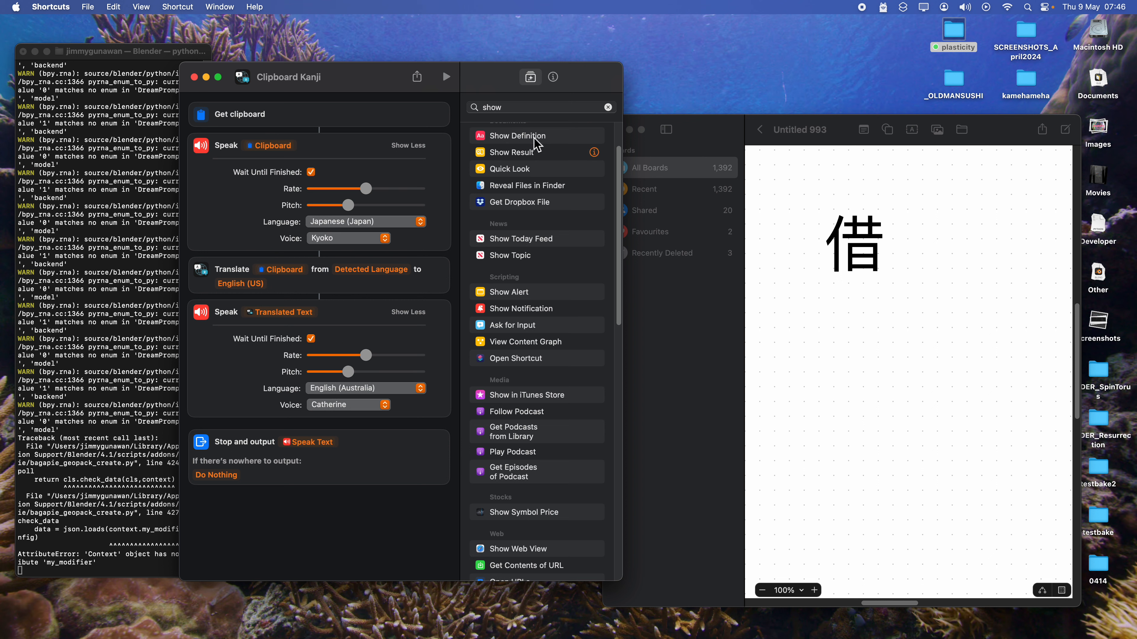
{"action": "left_click_drag", "start_coordinate": [582, 67], "coordinate": [527, 61]}
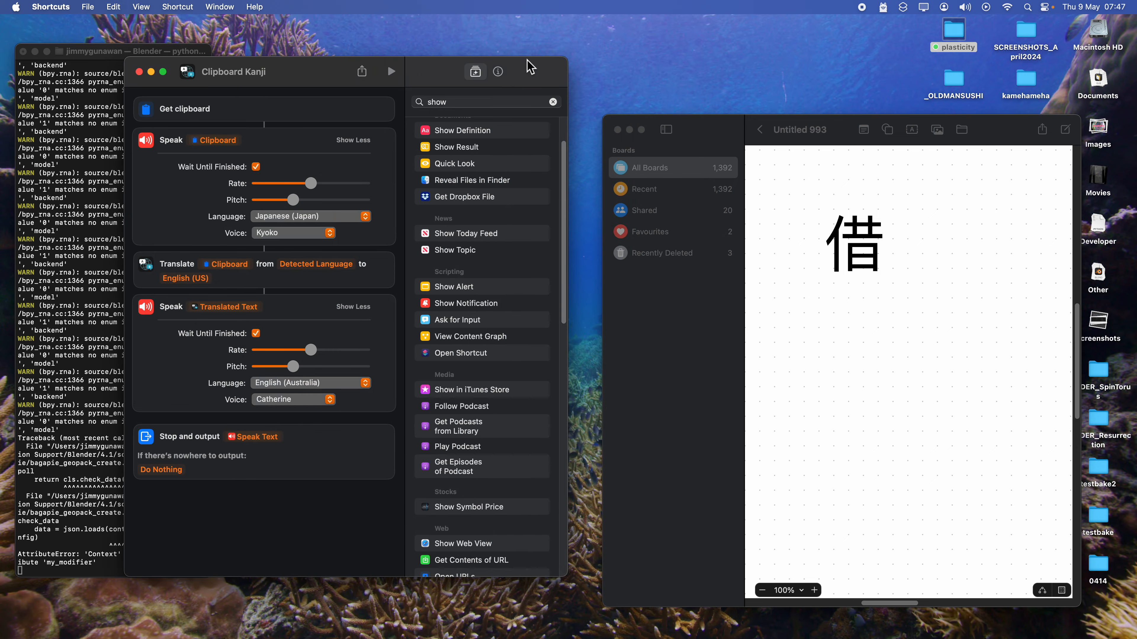
{"action": "key", "text": "ctrl+Right"}
{"action": "key", "text": "ctrl+Right"}
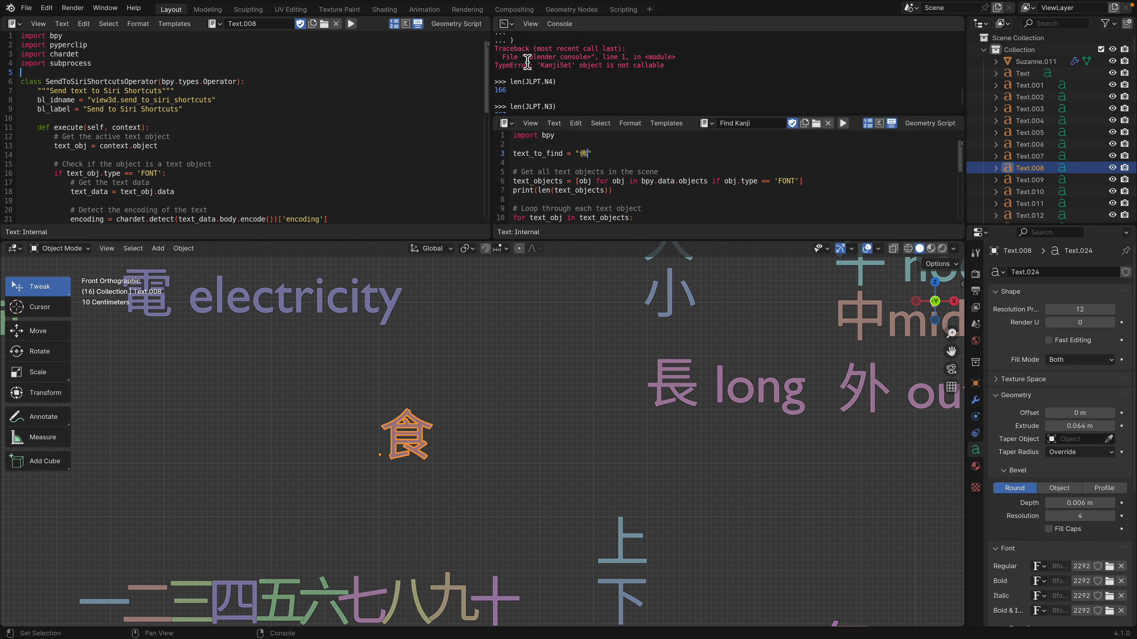
{"action": "scroll", "coordinate": [423, 356], "scroll_direction": "up", "scroll_amount": 4}
{"action": "scroll", "coordinate": [407, 421], "scroll_direction": "down", "scroll_amount": 5}
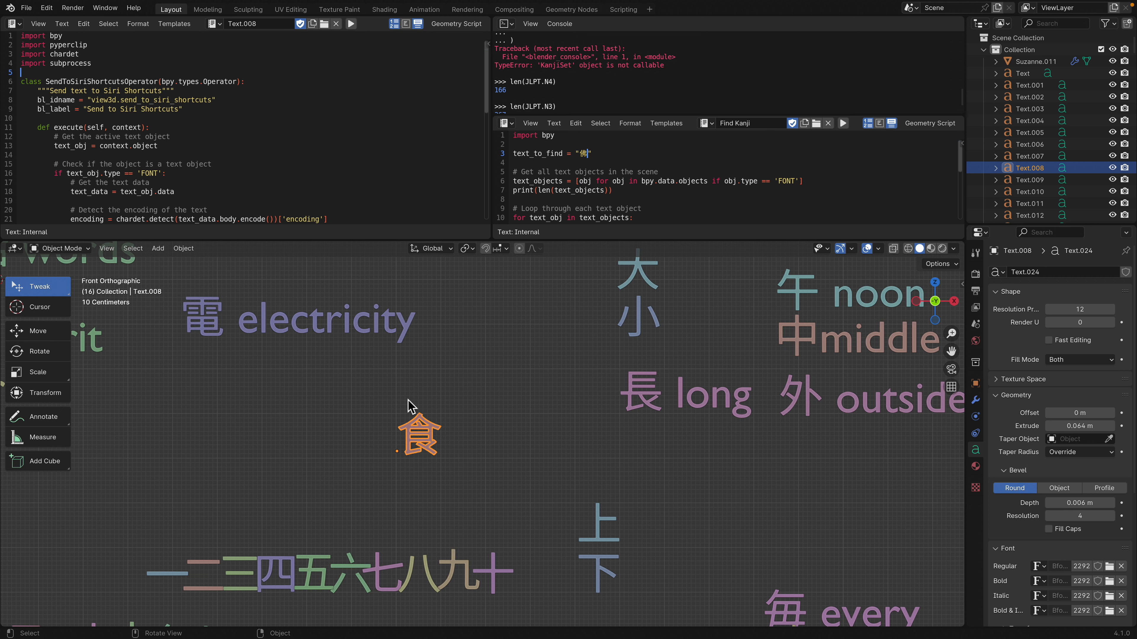
{"action": "scroll", "coordinate": [412, 405], "scroll_direction": "up", "scroll_amount": 2}
{"action": "scroll", "coordinate": [414, 407], "scroll_direction": "down", "scroll_amount": 1}
{"action": "scroll", "coordinate": [430, 409], "scroll_direction": "up", "scroll_amount": 2}
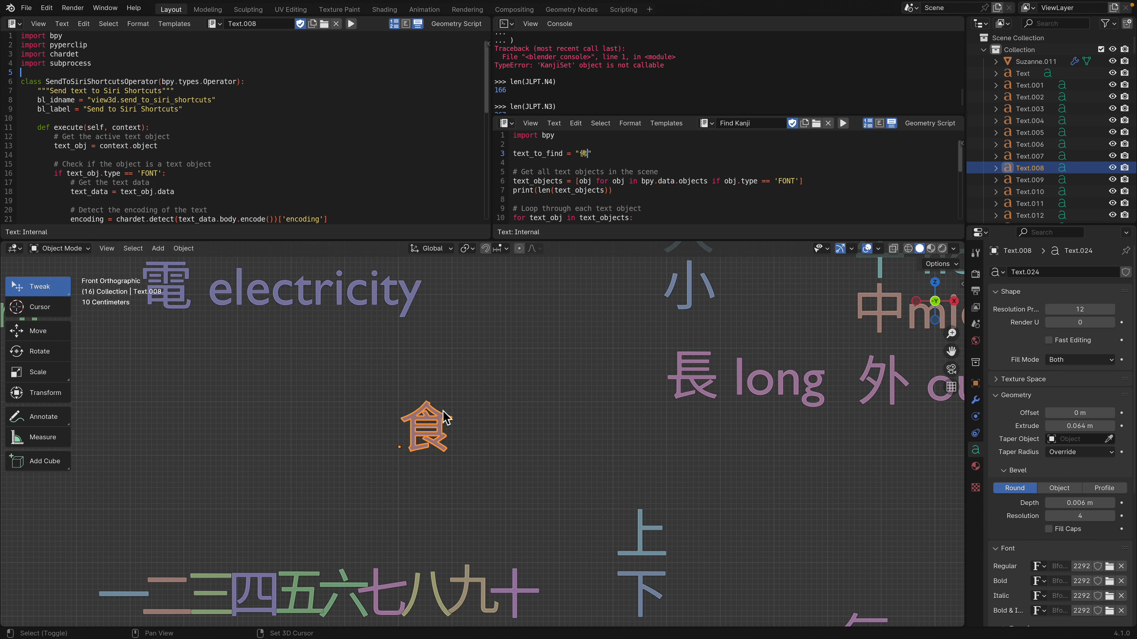
{"action": "scroll", "coordinate": [446, 414], "scroll_direction": "down", "scroll_amount": 2}
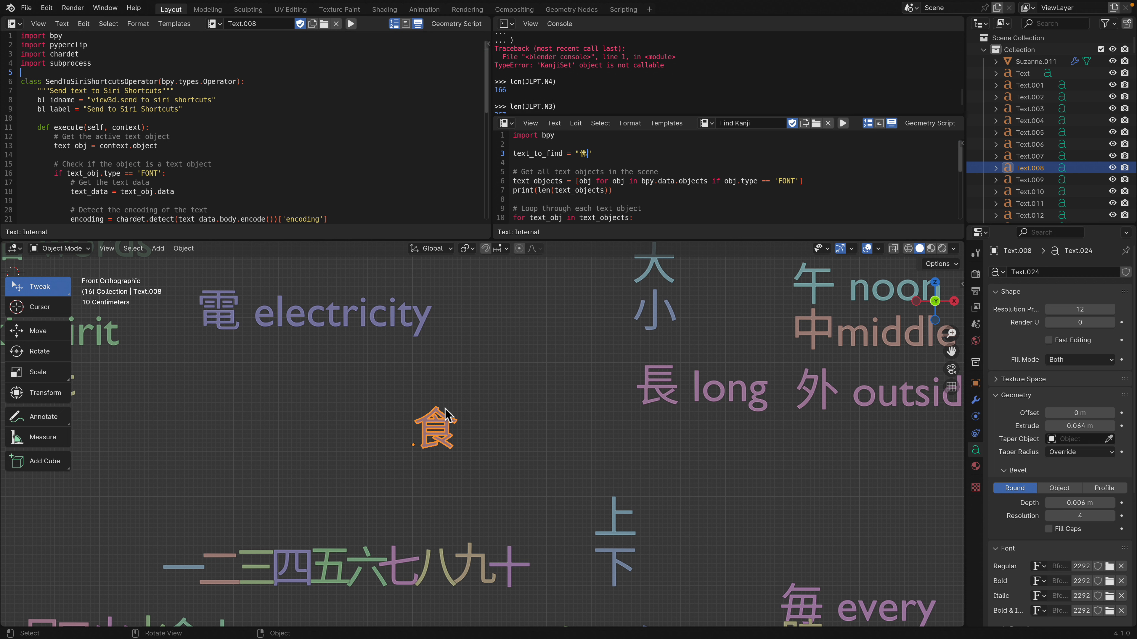
{"action": "scroll", "coordinate": [445, 413], "scroll_direction": "down", "scroll_amount": 1}
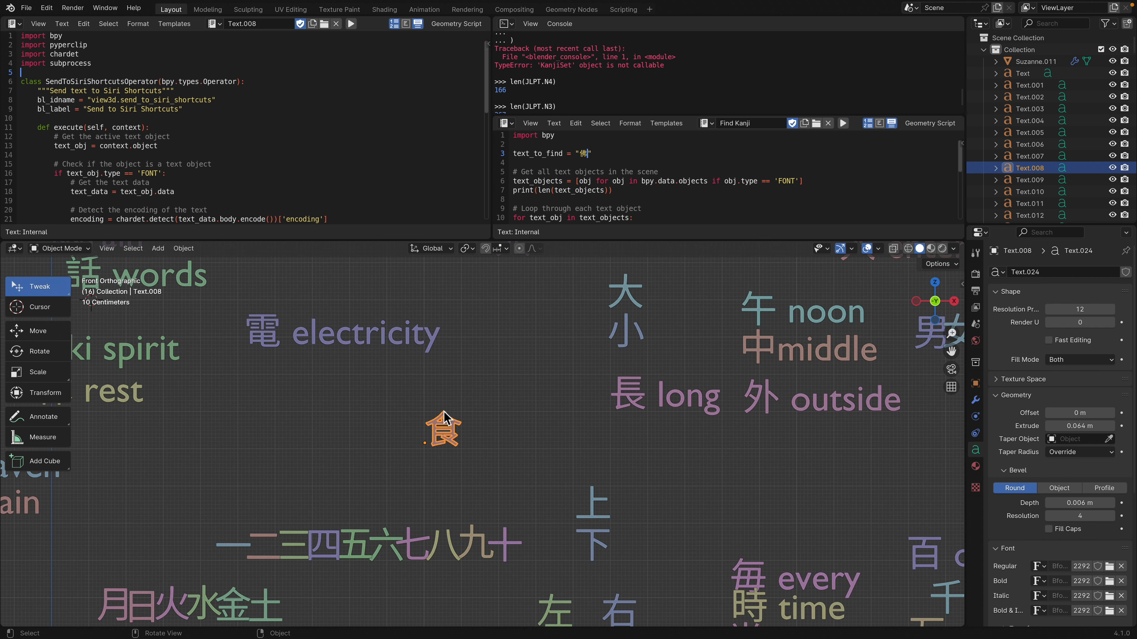
{"action": "scroll", "coordinate": [444, 413], "scroll_direction": "up", "scroll_amount": 1}
{"action": "scroll", "coordinate": [445, 419], "scroll_direction": "down", "scroll_amount": 2}
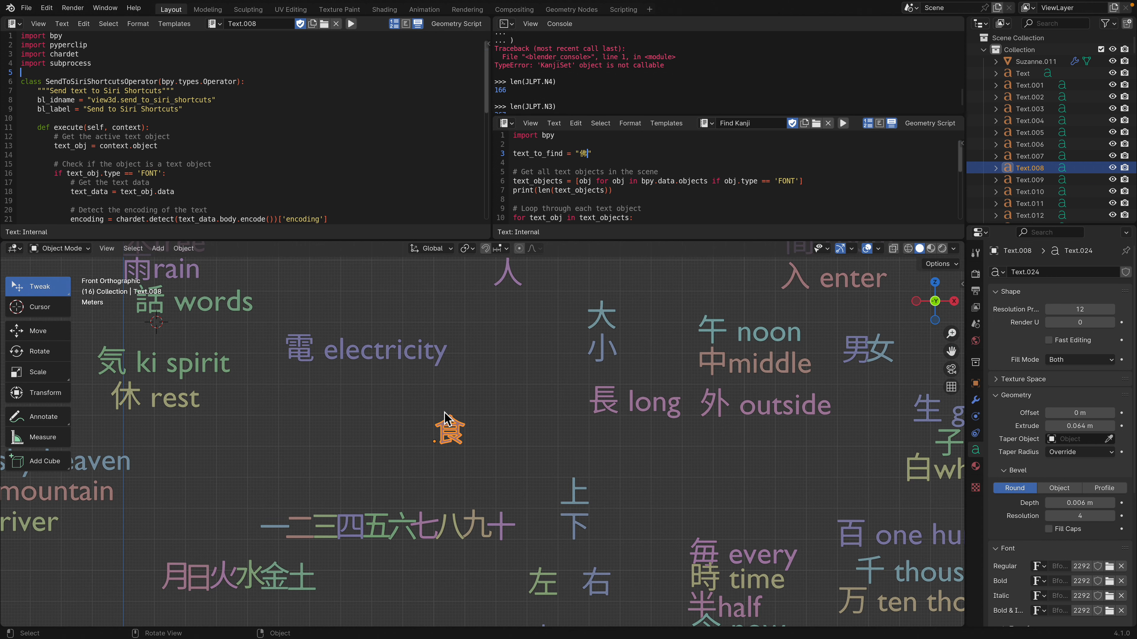
{"action": "scroll", "coordinate": [454, 403], "scroll_direction": "up", "scroll_amount": 2}
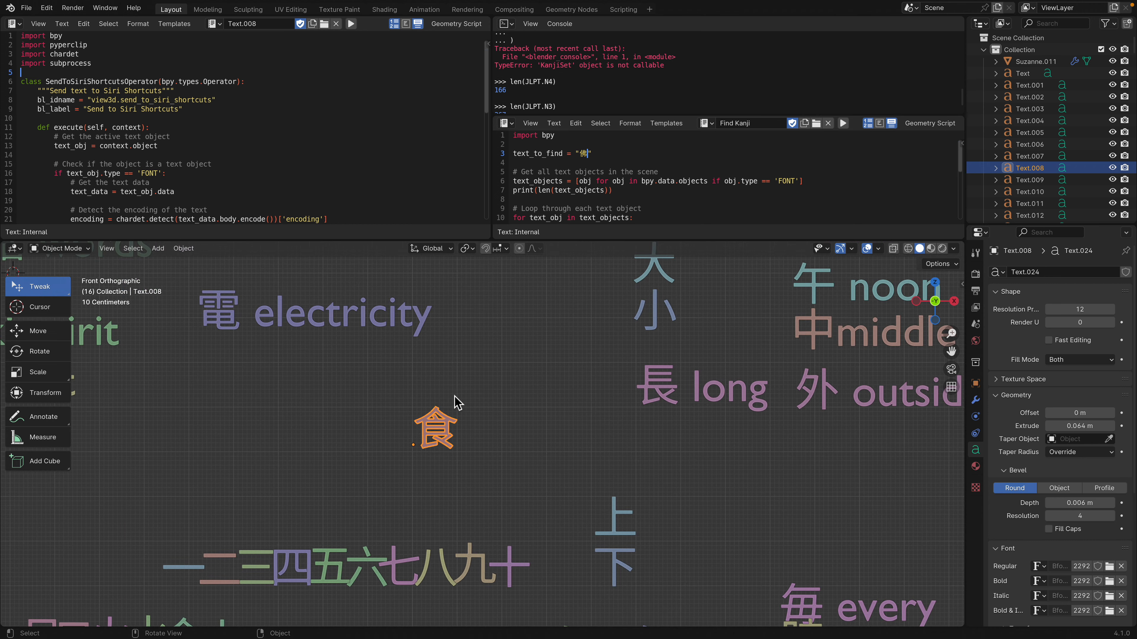
{"action": "scroll", "coordinate": [450, 403], "scroll_direction": "up", "scroll_amount": 3}
{"action": "scroll", "coordinate": [452, 405], "scroll_direction": "down", "scroll_amount": 1}
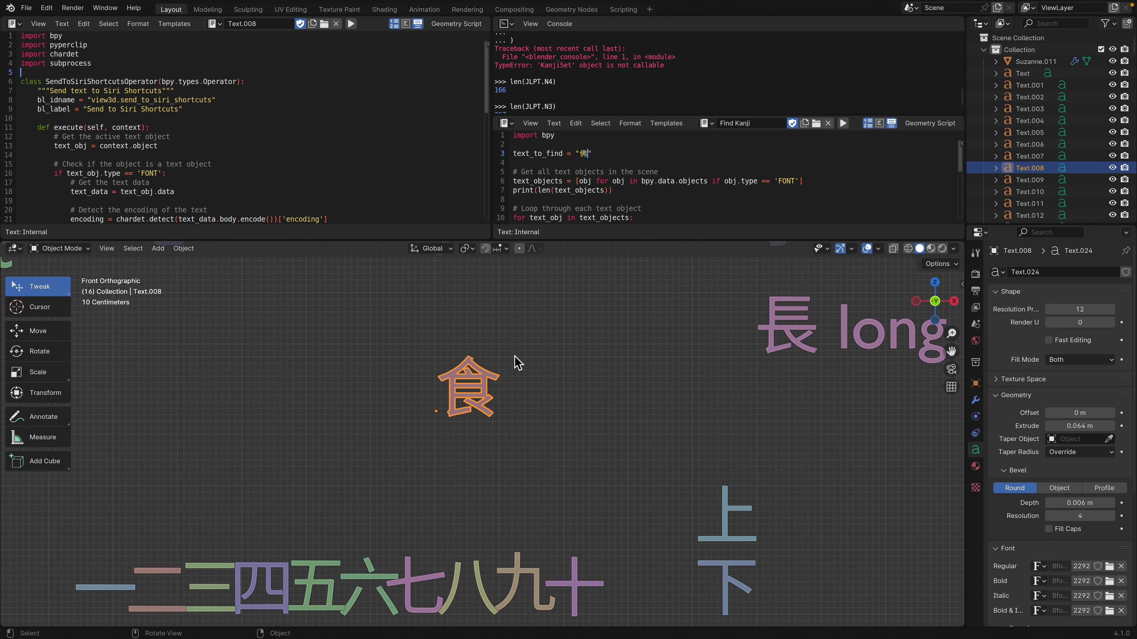
{"action": "scroll", "coordinate": [517, 362], "scroll_direction": "down", "scroll_amount": 2}
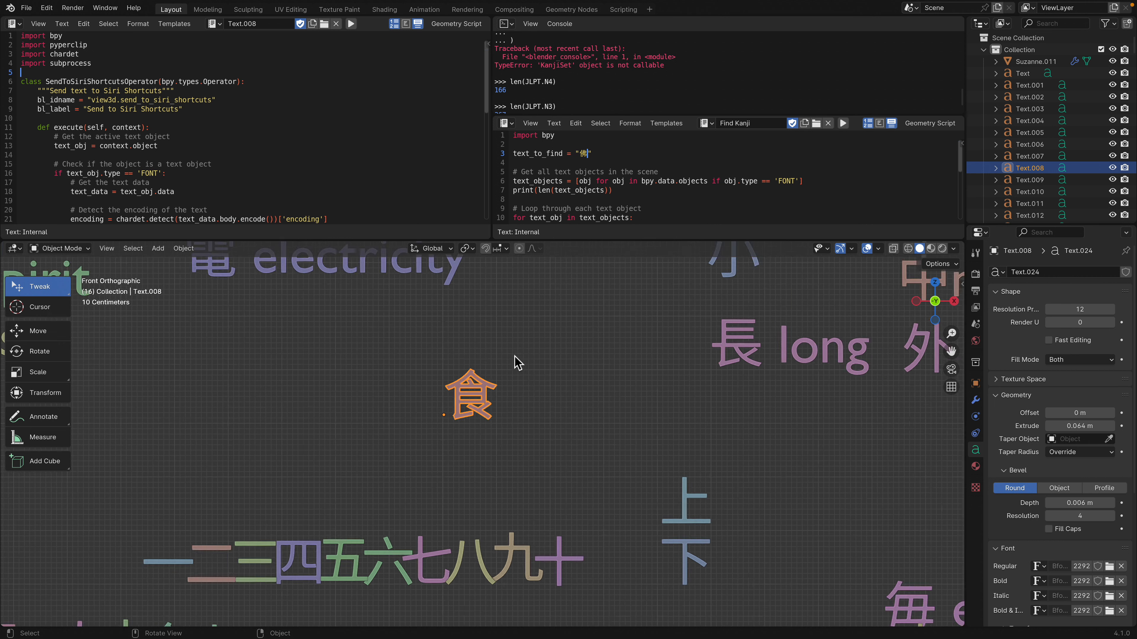
{"action": "scroll", "coordinate": [521, 370], "scroll_direction": "up", "scroll_amount": 1}
{"action": "scroll", "coordinate": [520, 368], "scroll_direction": "up", "scroll_amount": 2}
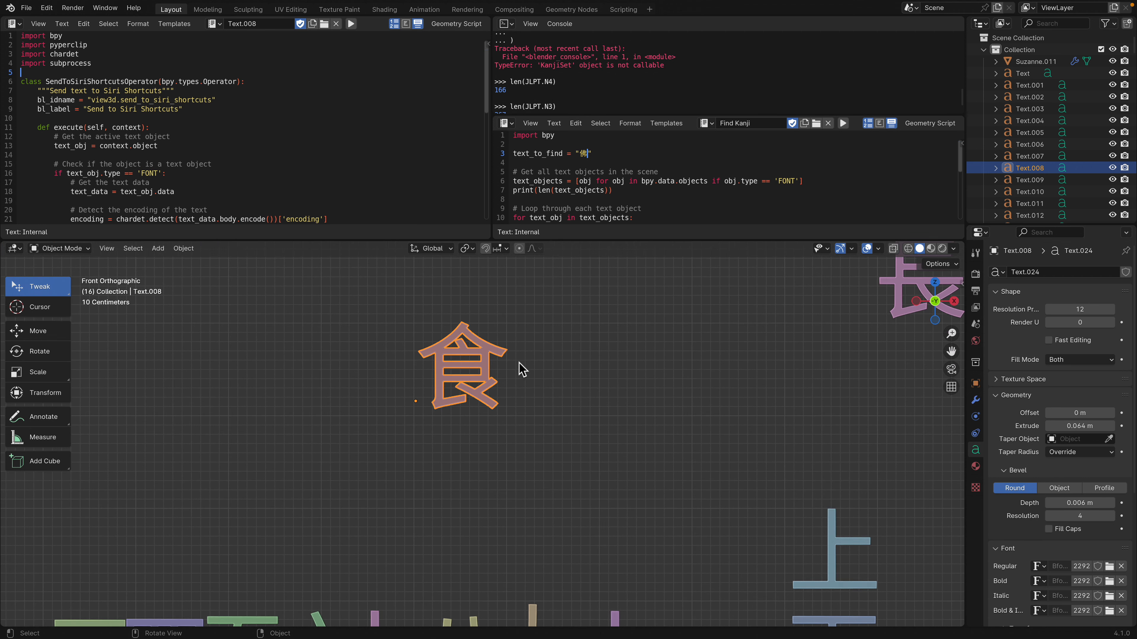
{"action": "scroll", "coordinate": [522, 373], "scroll_direction": "down", "scroll_amount": 3}
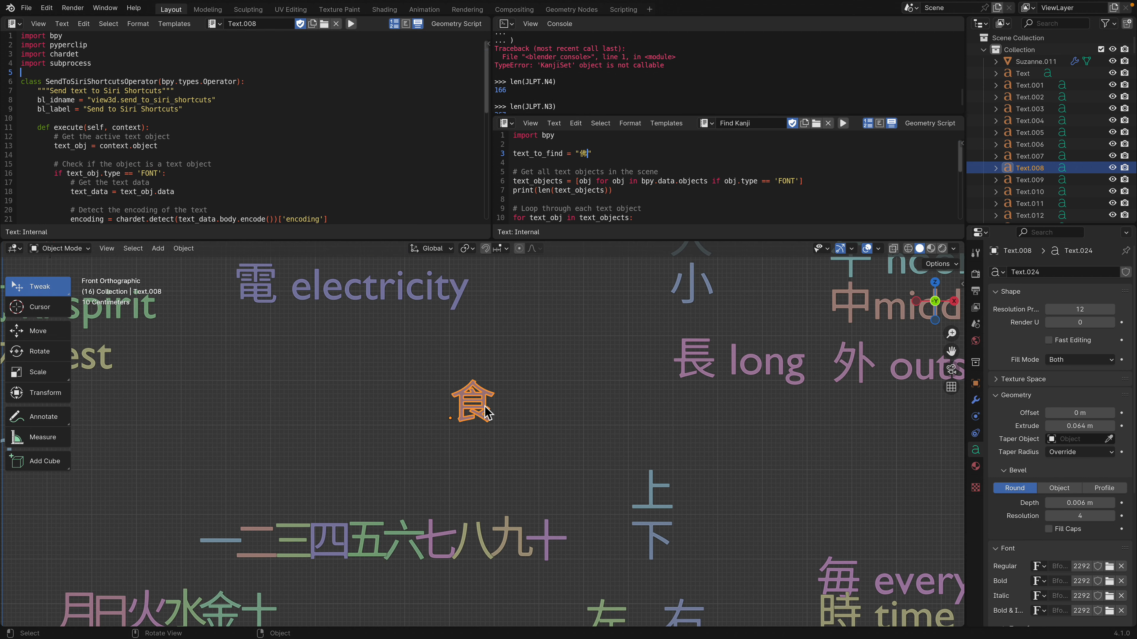
{"action": "scroll", "coordinate": [490, 394], "scroll_direction": "up", "scroll_amount": 2}
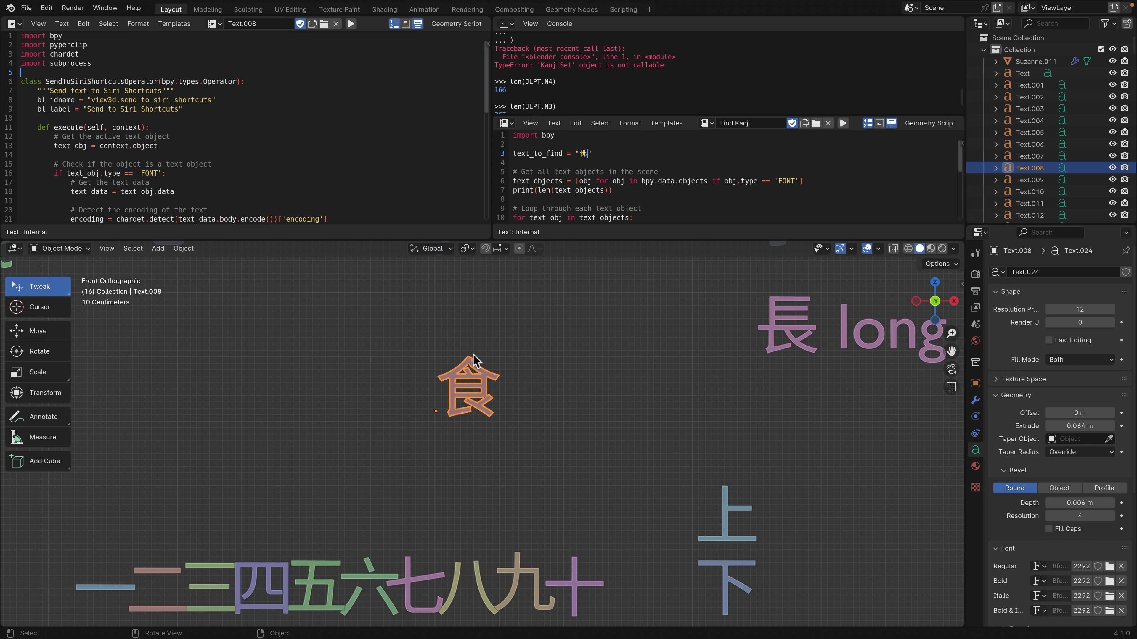
{"action": "scroll", "coordinate": [497, 389], "scroll_direction": "down", "scroll_amount": 1}
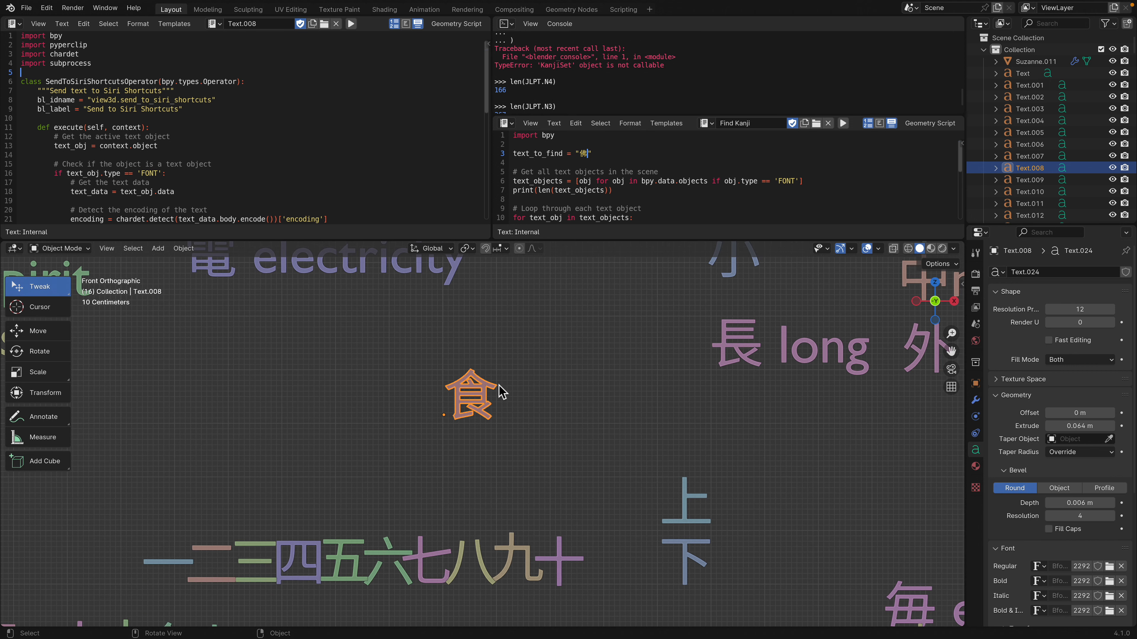
{"action": "scroll", "coordinate": [499, 397], "scroll_direction": "down", "scroll_amount": 2}
{"action": "scroll", "coordinate": [521, 383], "scroll_direction": "down", "scroll_amount": 1}
{"action": "scroll", "coordinate": [520, 383], "scroll_direction": "up", "scroll_amount": 1}
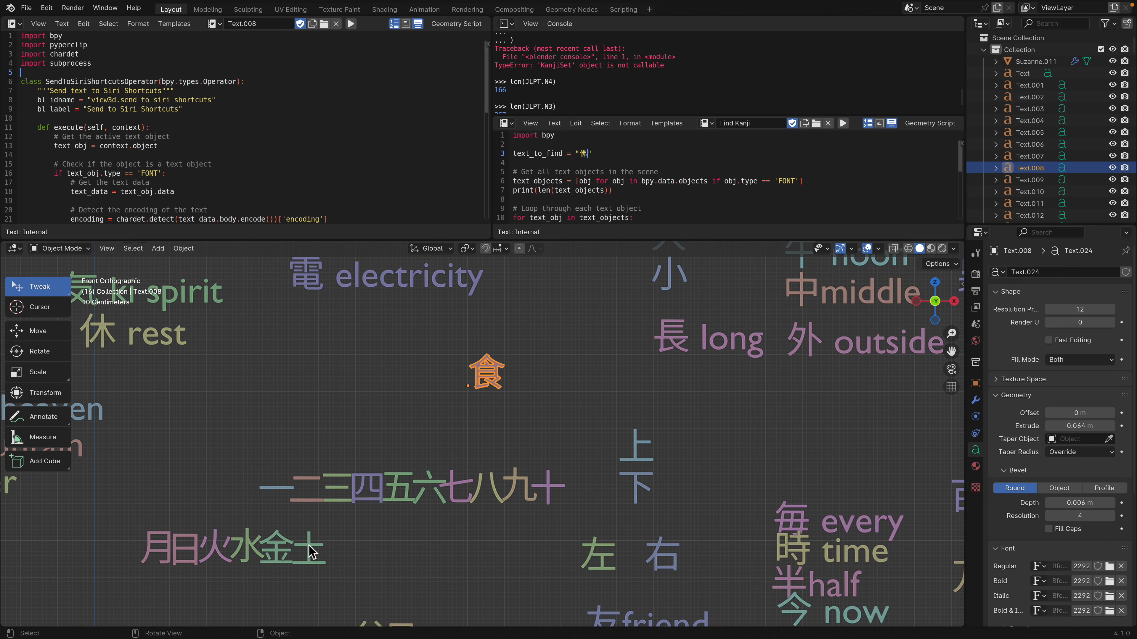
{"action": "middle_click_drag", "start_coordinate": [320, 514], "coordinate": [446, 456], "text": "shift"}
{"action": "scroll", "coordinate": [447, 457], "scroll_direction": "up", "scroll_amount": 1}
{"action": "scroll", "coordinate": [327, 478], "scroll_direction": "down", "scroll_amount": 1}
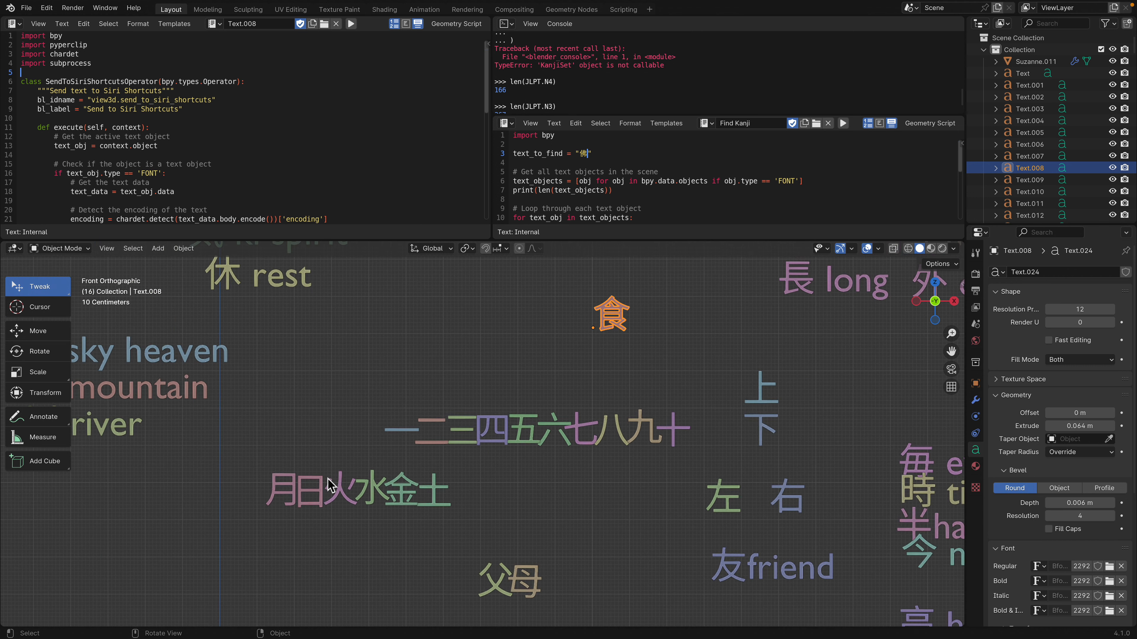
{"action": "scroll", "coordinate": [541, 332], "scroll_direction": "up", "scroll_amount": 3}
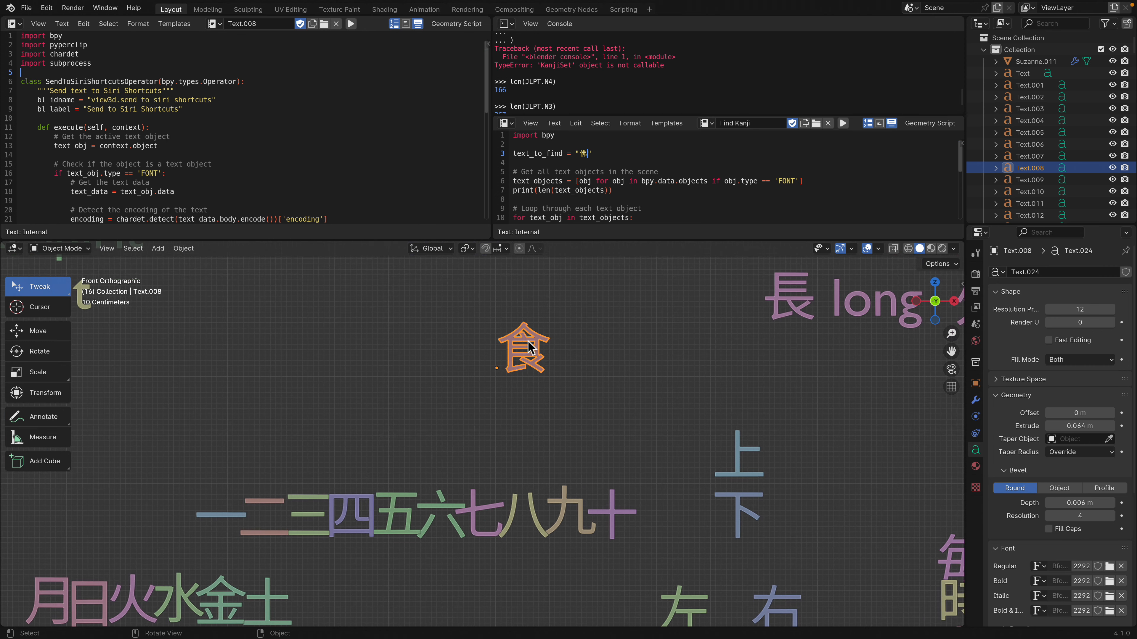
{"action": "scroll", "coordinate": [536, 343], "scroll_direction": "down", "scroll_amount": 1}
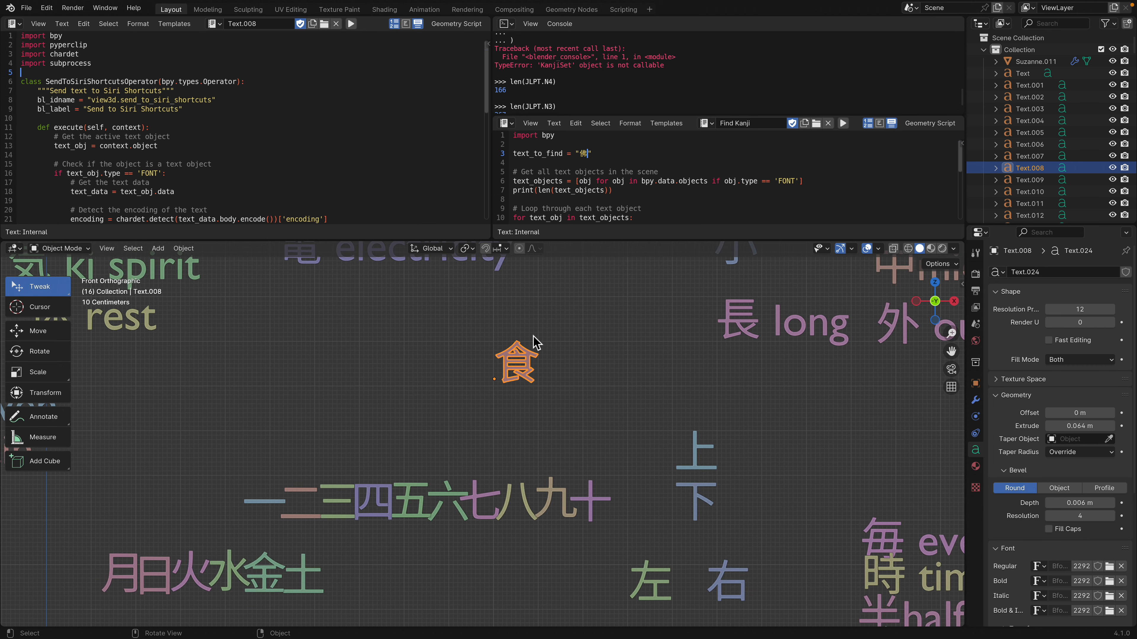
{"action": "scroll", "coordinate": [539, 367], "scroll_direction": "down", "scroll_amount": 1}
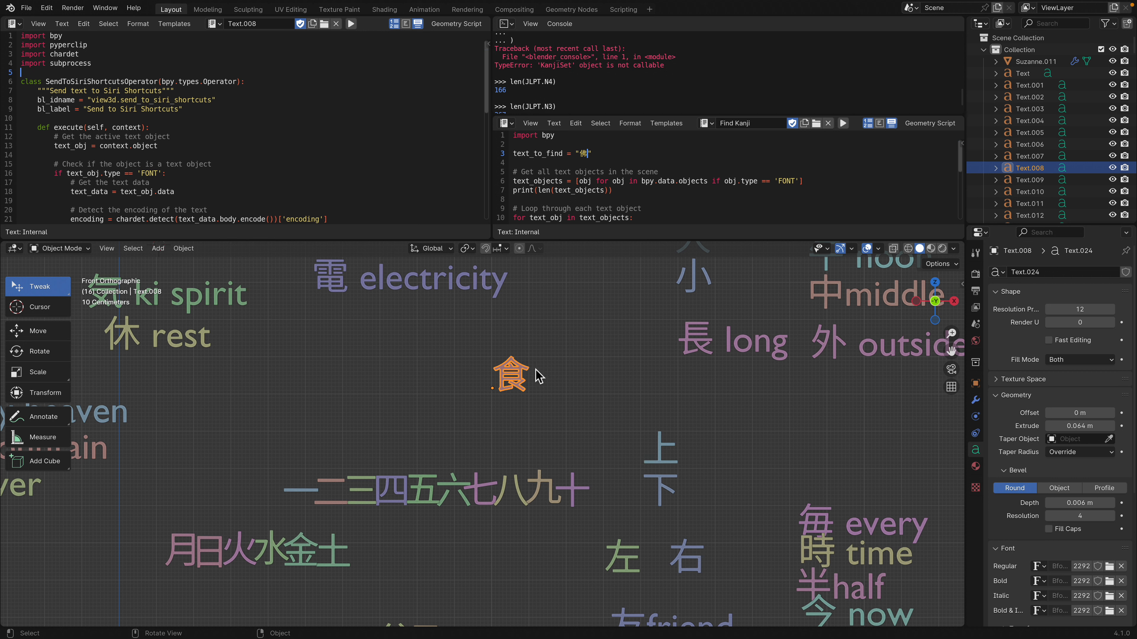
{"action": "left_click", "coordinate": [521, 381]}
{"action": "left_click", "coordinate": [521, 381]}
{"action": "scroll", "coordinate": [526, 379], "scroll_direction": "up", "scroll_amount": 1}
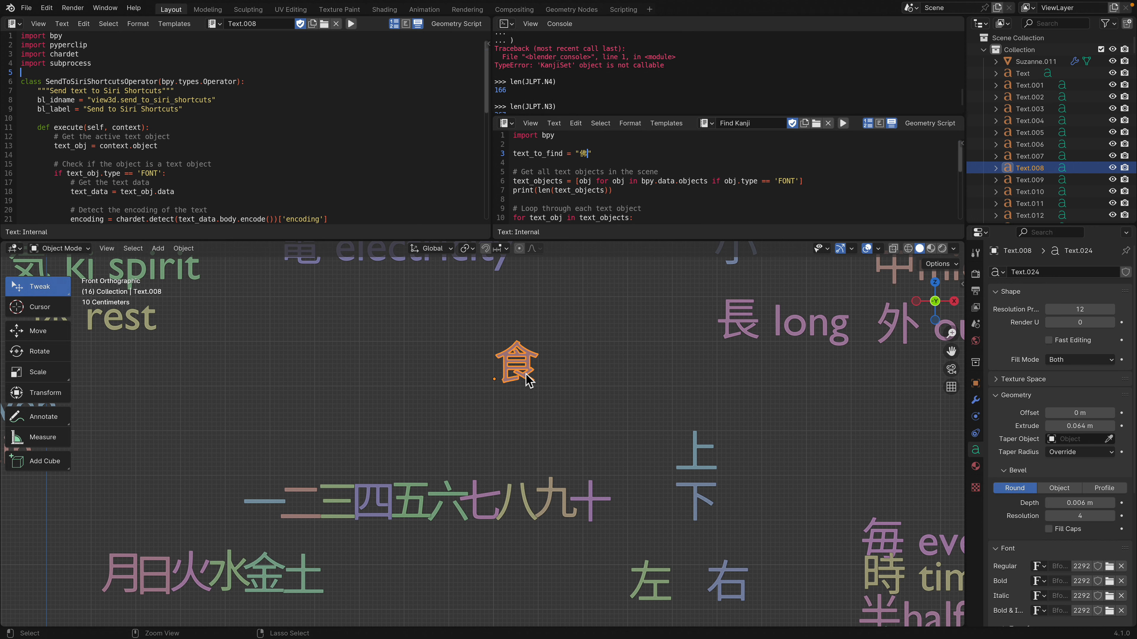
Step: Switch to the browser to view The Kanji Map entry for 食 and Meta AI's clipboard script for Blender, and return to Blender
{"action": "key", "text": "ctrl+Left"}
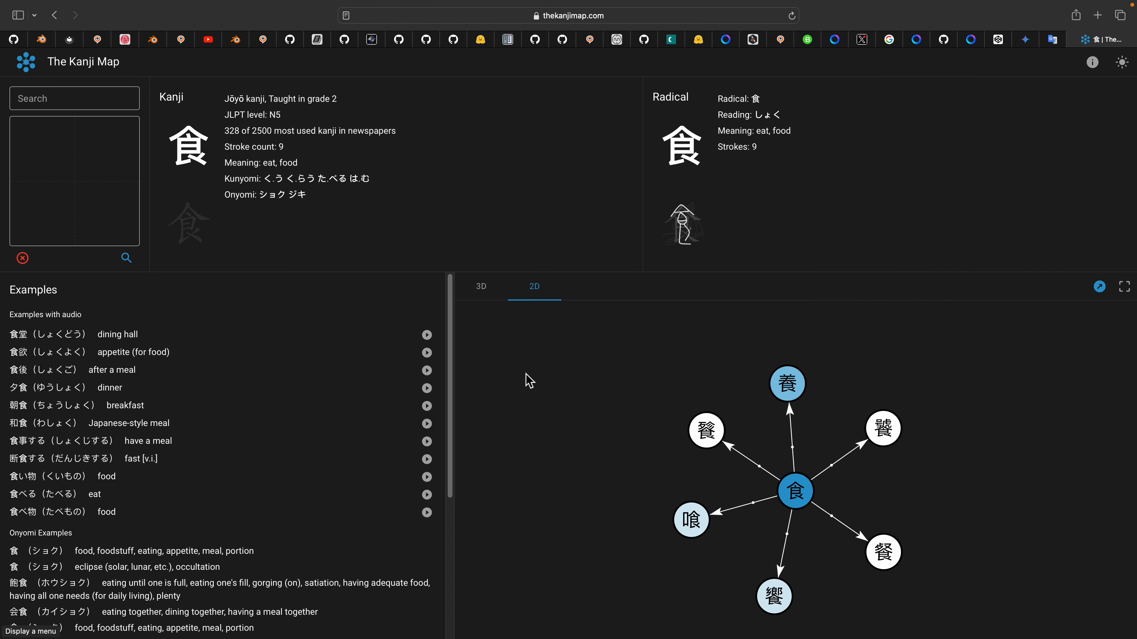
{"action": "left_click_drag", "start_coordinate": [610, 385], "coordinate": [595, 374]}
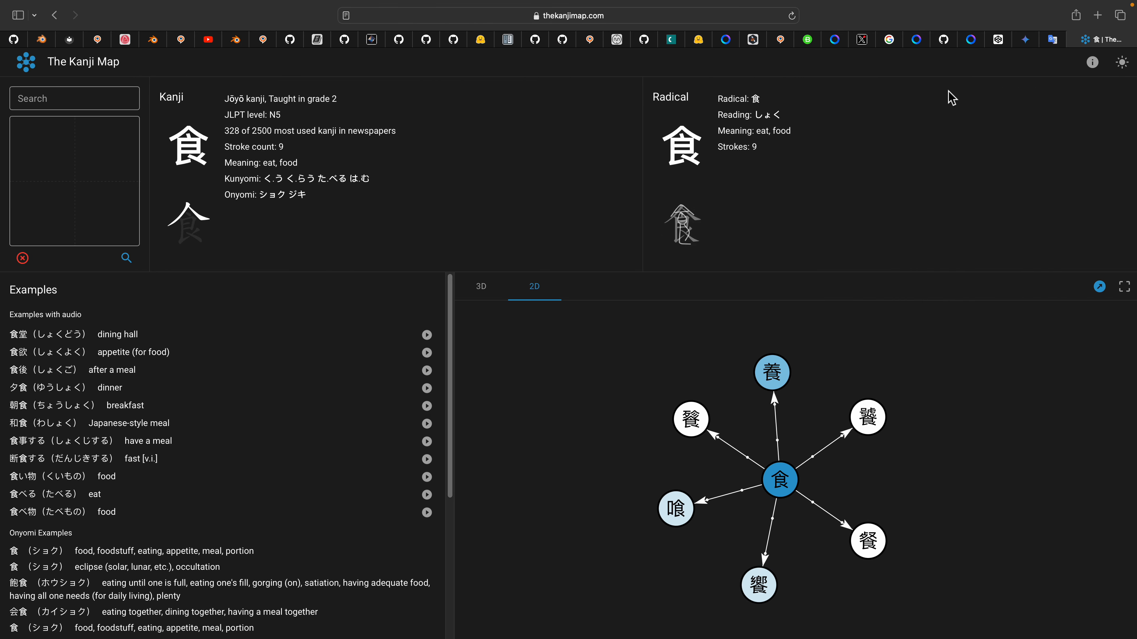
{"action": "left_click", "coordinate": [971, 40]}
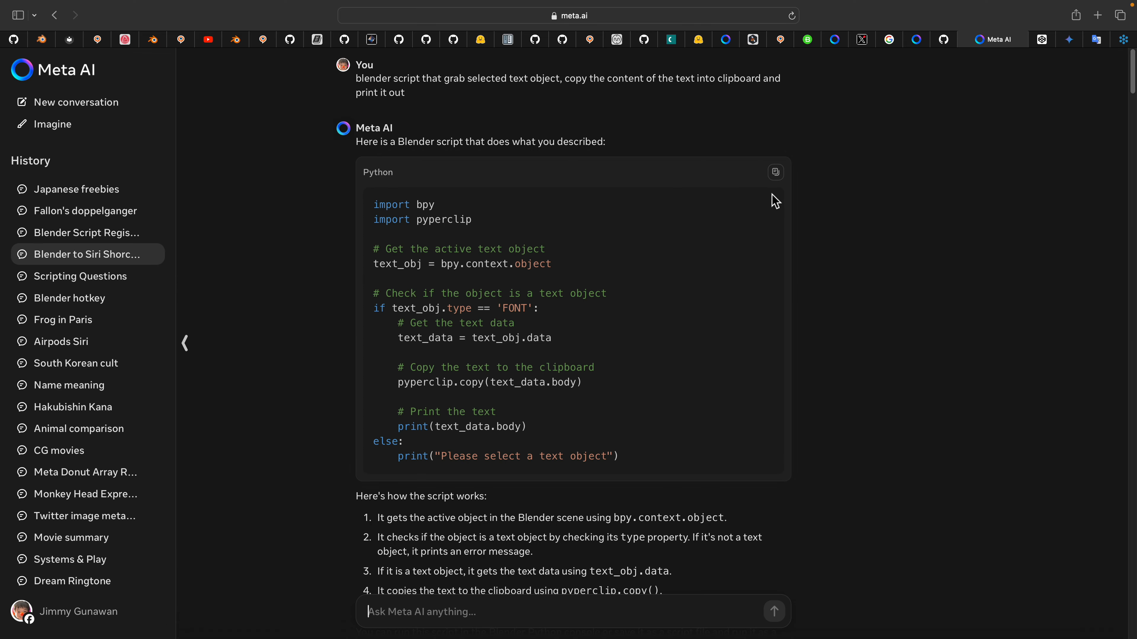
{"action": "key", "text": "ctrl+Right"}
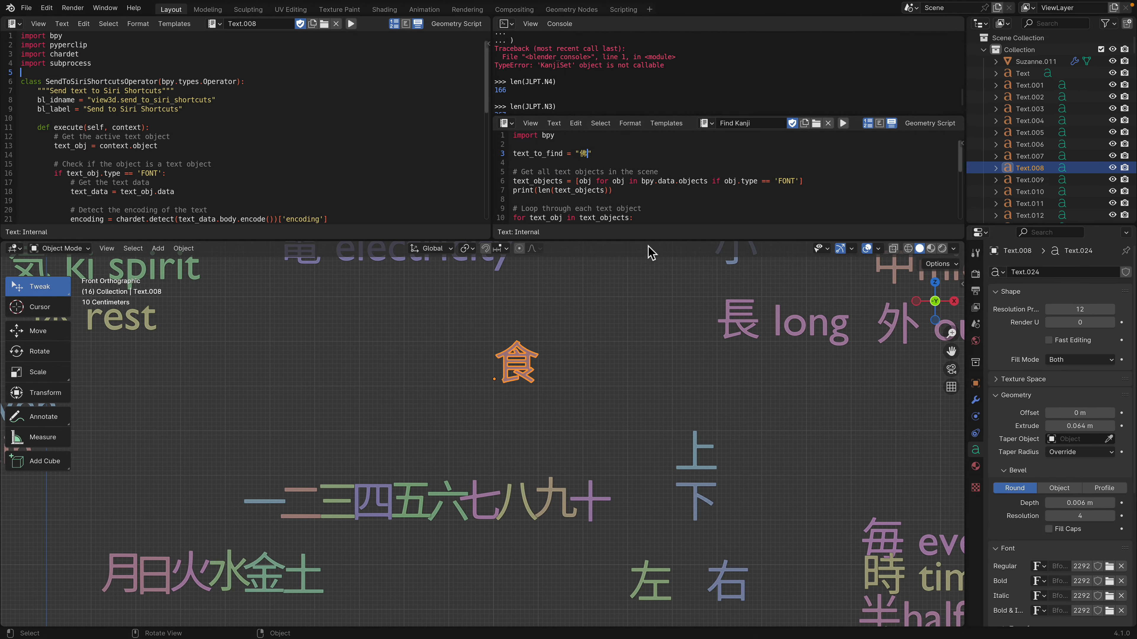
Step: Enlarge the script editors further to show the Text.008 Siri Shortcuts operator and the whole Find Kanji script
{"action": "left_click_drag", "start_coordinate": [651, 240], "coordinate": [647, 271]}
{"action": "scroll", "coordinate": [635, 323], "scroll_direction": "up", "scroll_amount": 4}
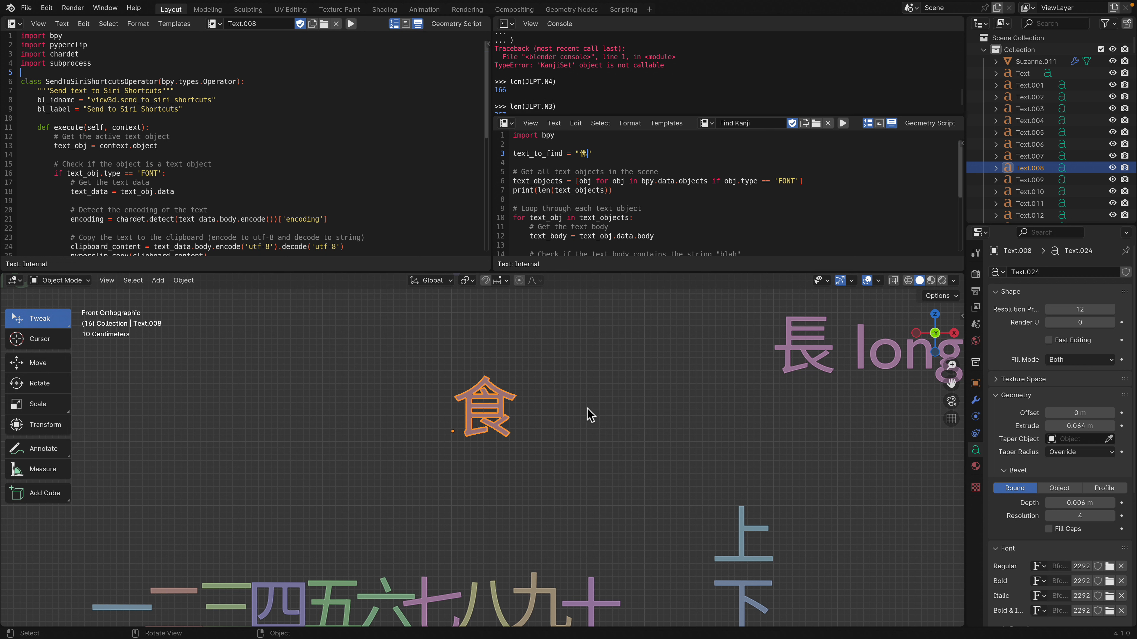
{"action": "left_click_drag", "start_coordinate": [597, 270], "coordinate": [598, 383]}
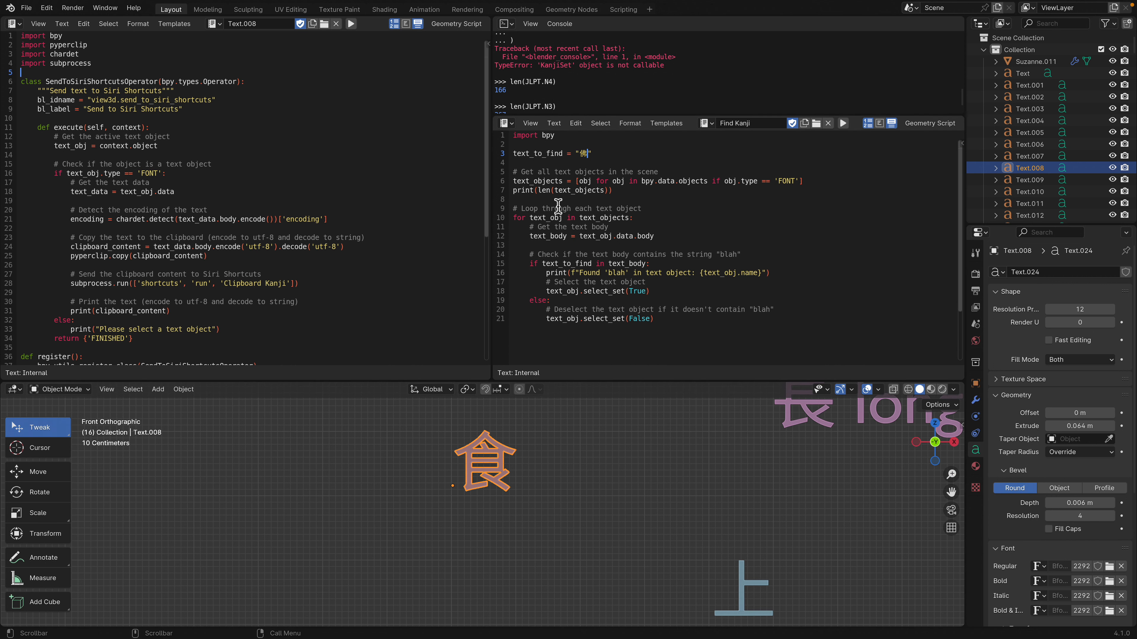
{"action": "scroll", "coordinate": [571, 429], "scroll_direction": "down", "scroll_amount": 2}
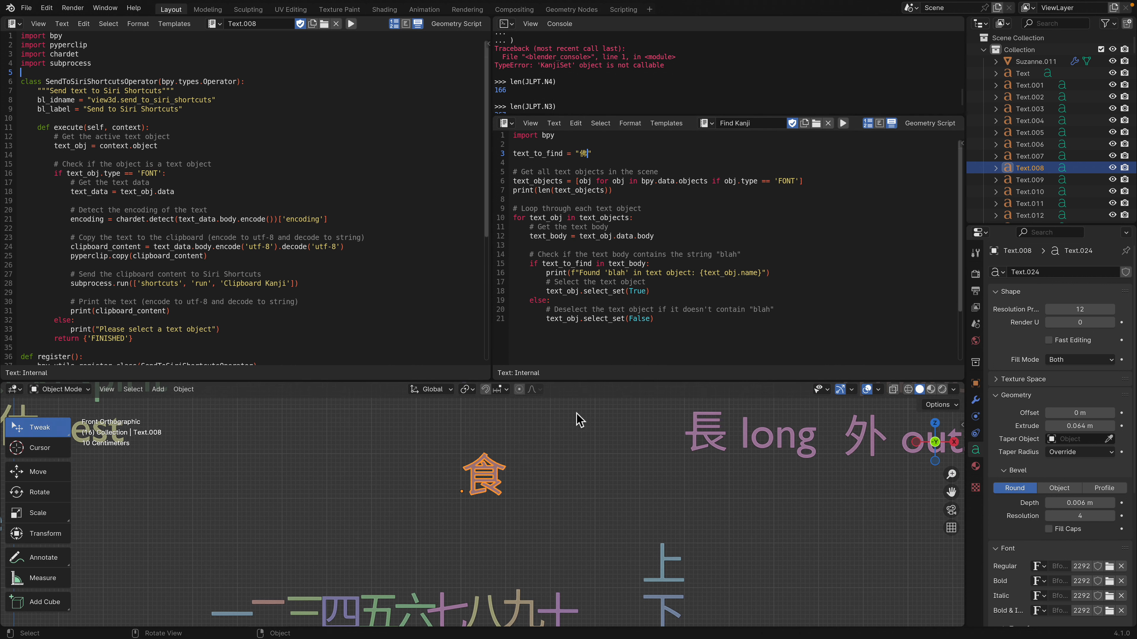
Step: Reduce the script editors' height slightly, browse the list of available scripts, and switch to Shortcuts to view the Clipboard Kanji workflow
{"action": "left_click_drag", "start_coordinate": [589, 384], "coordinate": [590, 358]}
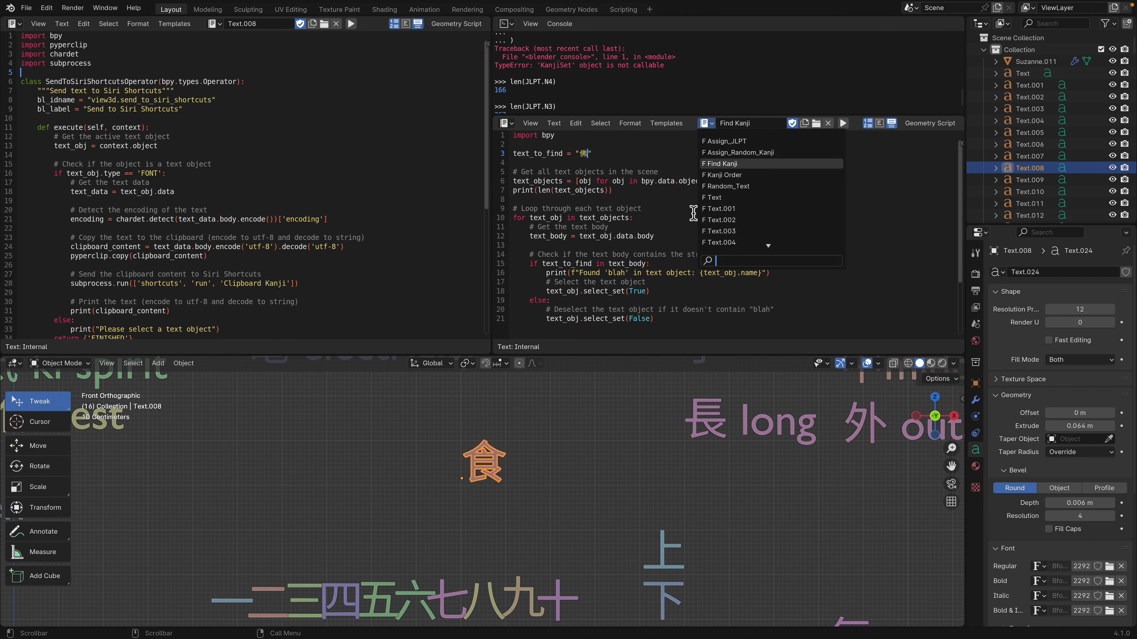
{"action": "scroll", "coordinate": [611, 415], "scroll_direction": "down", "scroll_amount": 2}
{"action": "key", "text": "ctrl+Left"}
{"action": "key", "text": "ctrl+Left"}
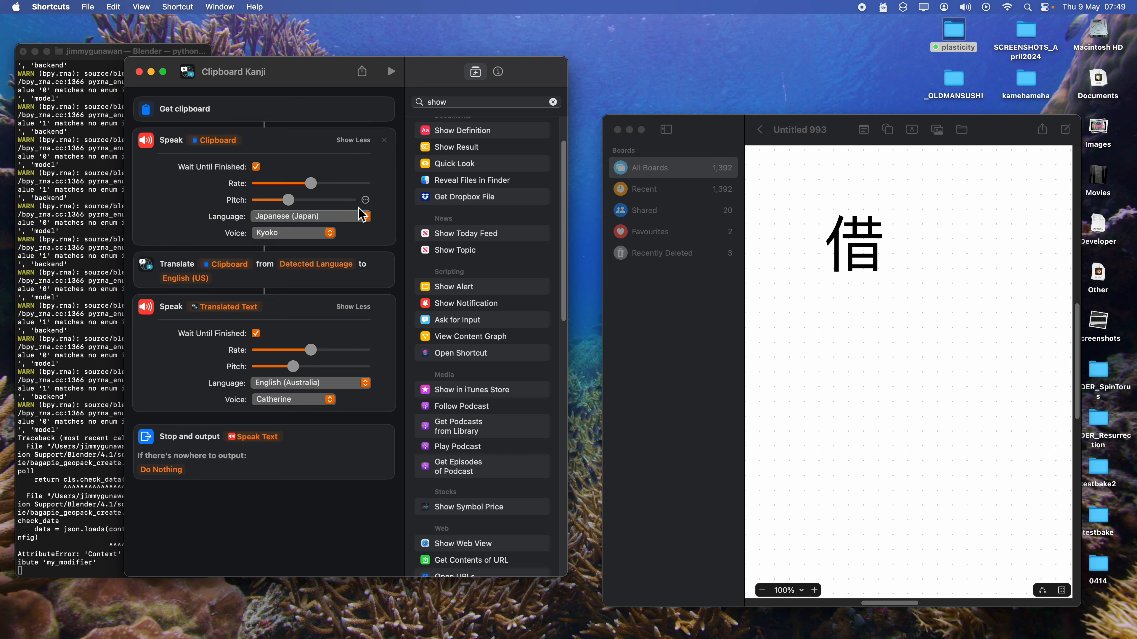
Step: Move the Clipboard Kanji window slightly up and right, check the Siri Shortcuts script in Blender, and return to Shortcuts
{"action": "left_click_drag", "start_coordinate": [363, 84], "coordinate": [364, 59]}
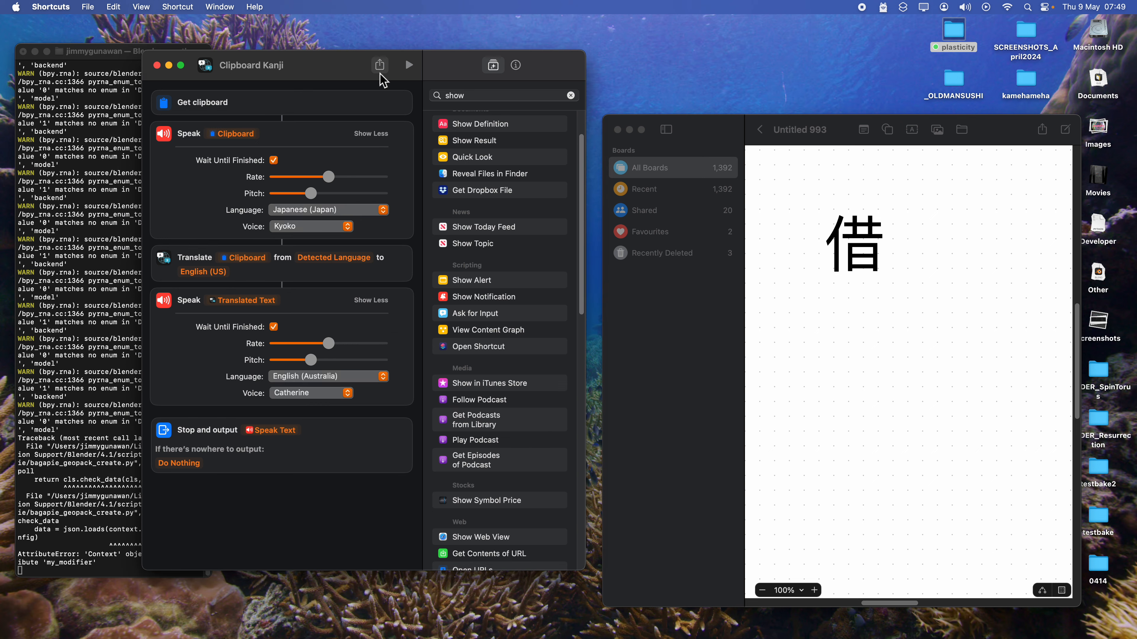
{"action": "key", "text": "ctrl+Right"}
{"action": "key", "text": "ctrl+Right"}
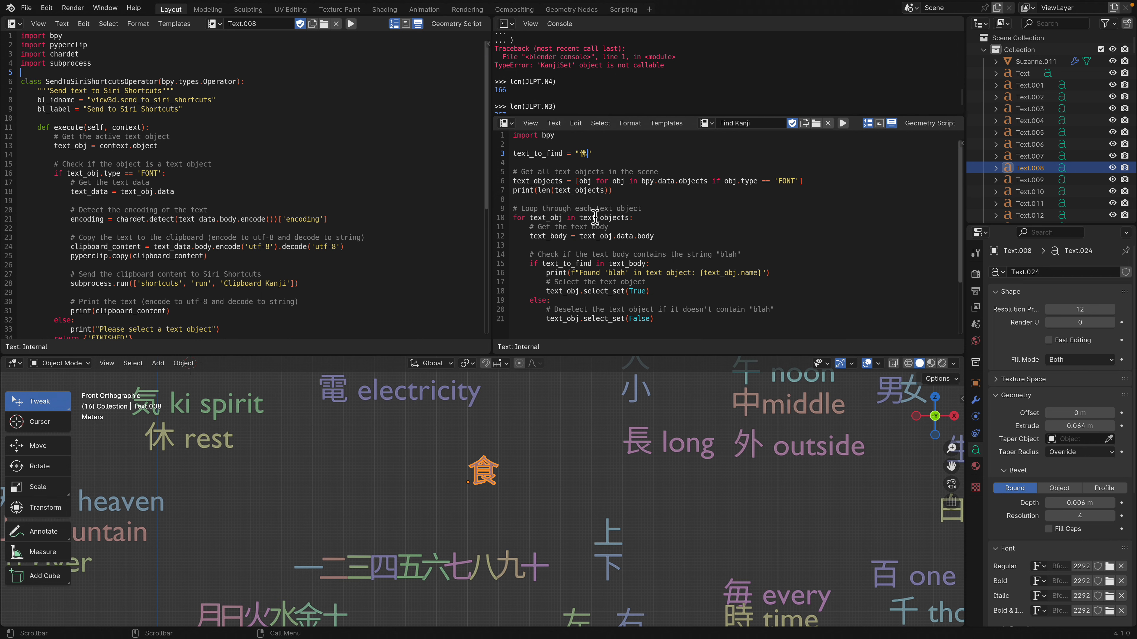
{"action": "key", "text": "ctrl+Left"}
{"action": "key", "text": "ctrl+Left"}
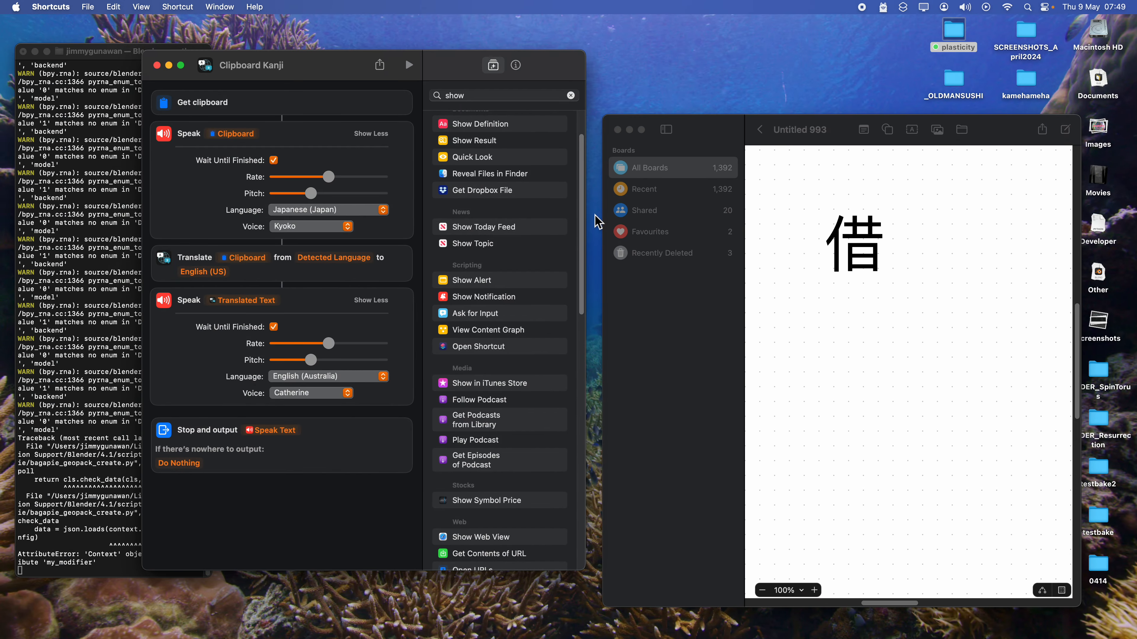
Step: Review the voice and language choices for the Speak Clipboard action, keeping Kyoko and Japanese (Japan)
{"action": "left_click", "coordinate": [343, 226]}
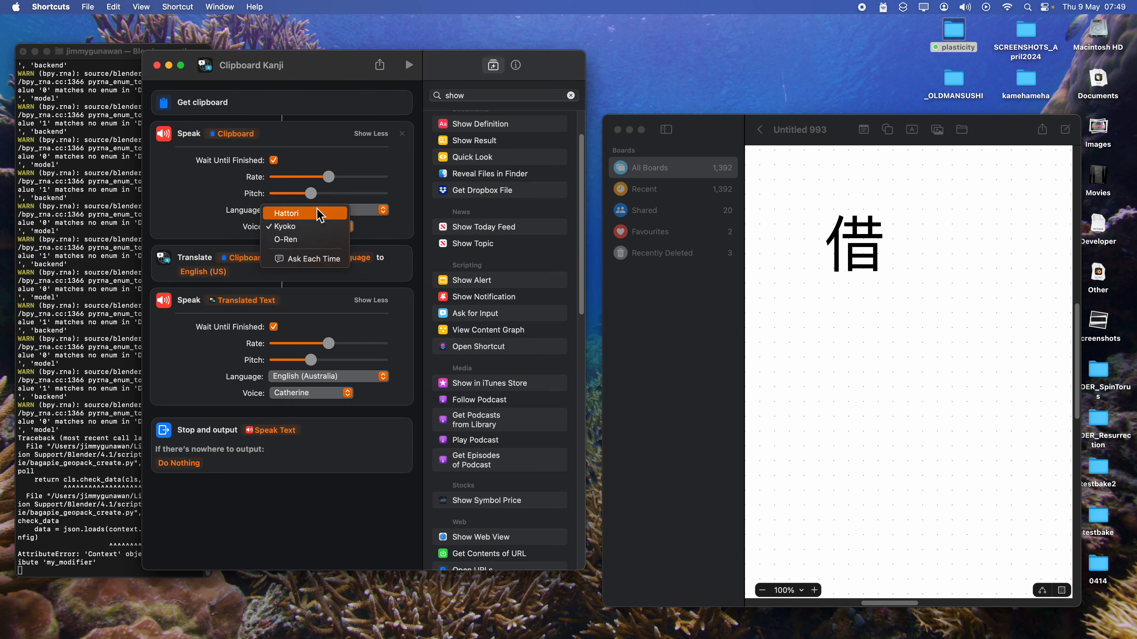
{"action": "left_click", "coordinate": [327, 145]}
{"action": "left_click", "coordinate": [313, 210]}
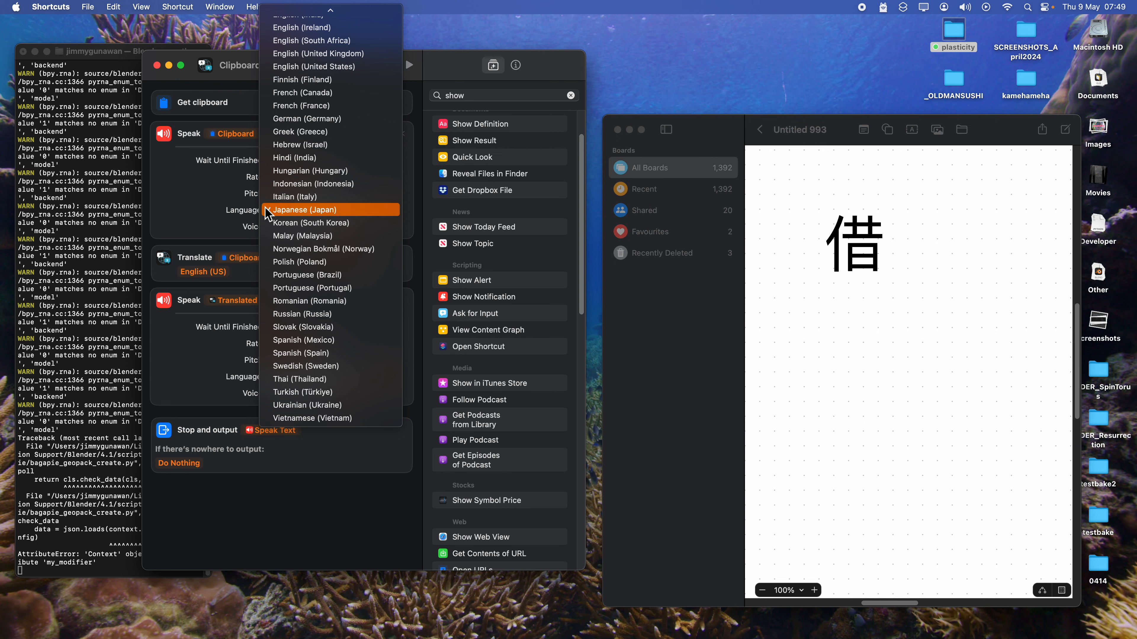
{"action": "left_click", "coordinate": [192, 215]}
Step: Set the language of the Speak Translated Text action to French (France)
{"action": "left_click", "coordinate": [325, 376]}
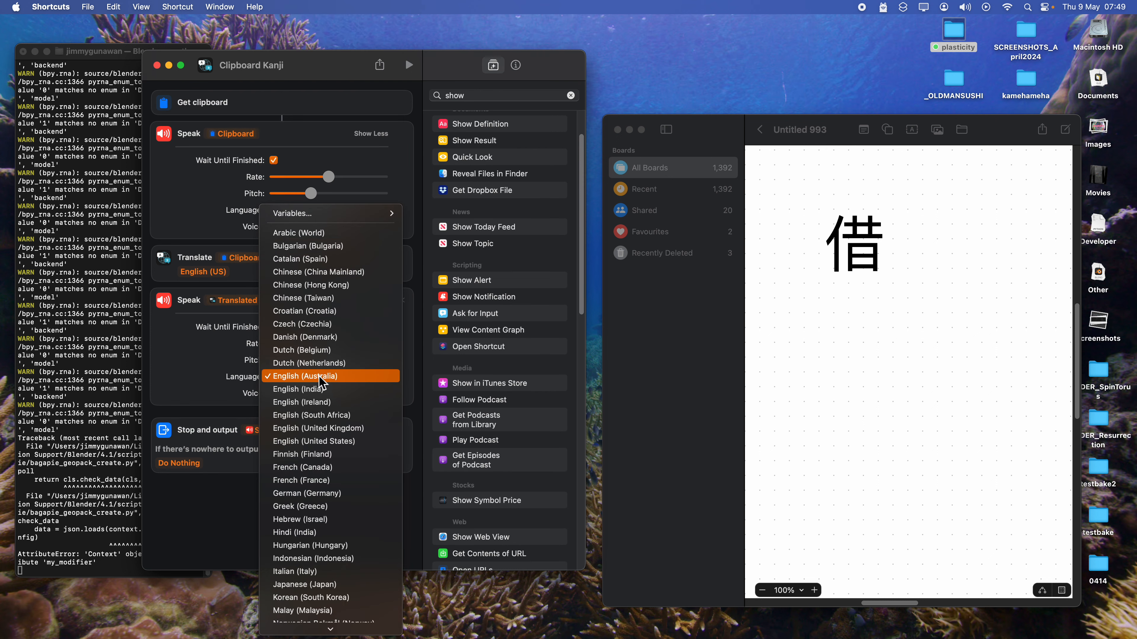
{"action": "scroll", "coordinate": [335, 419], "scroll_direction": "down", "scroll_amount": 2}
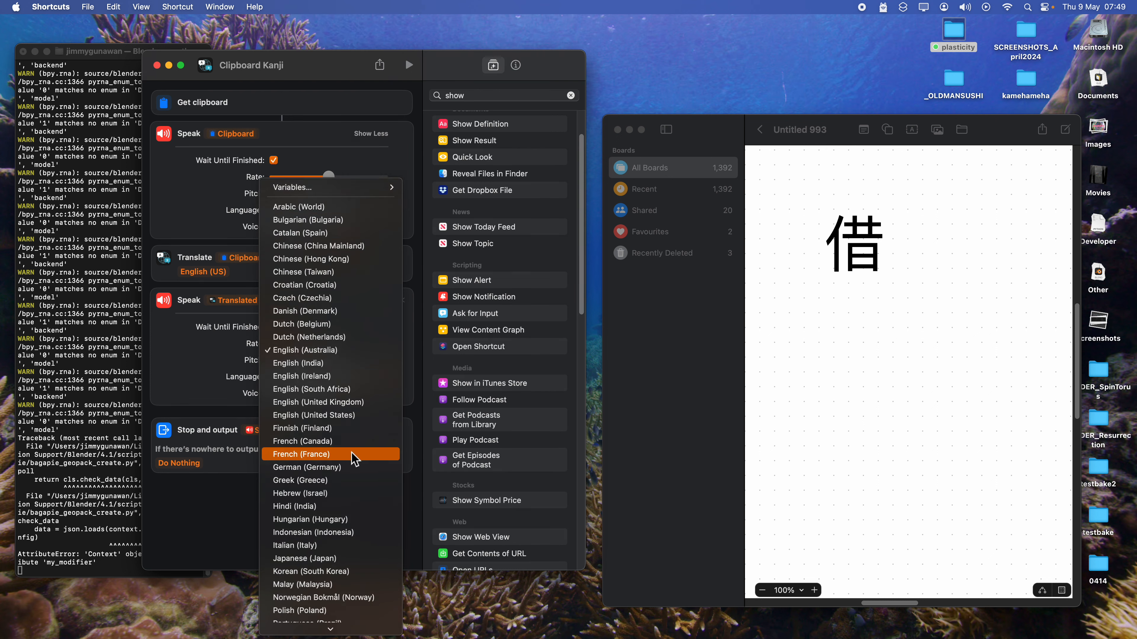
{"action": "left_click", "coordinate": [356, 454]}
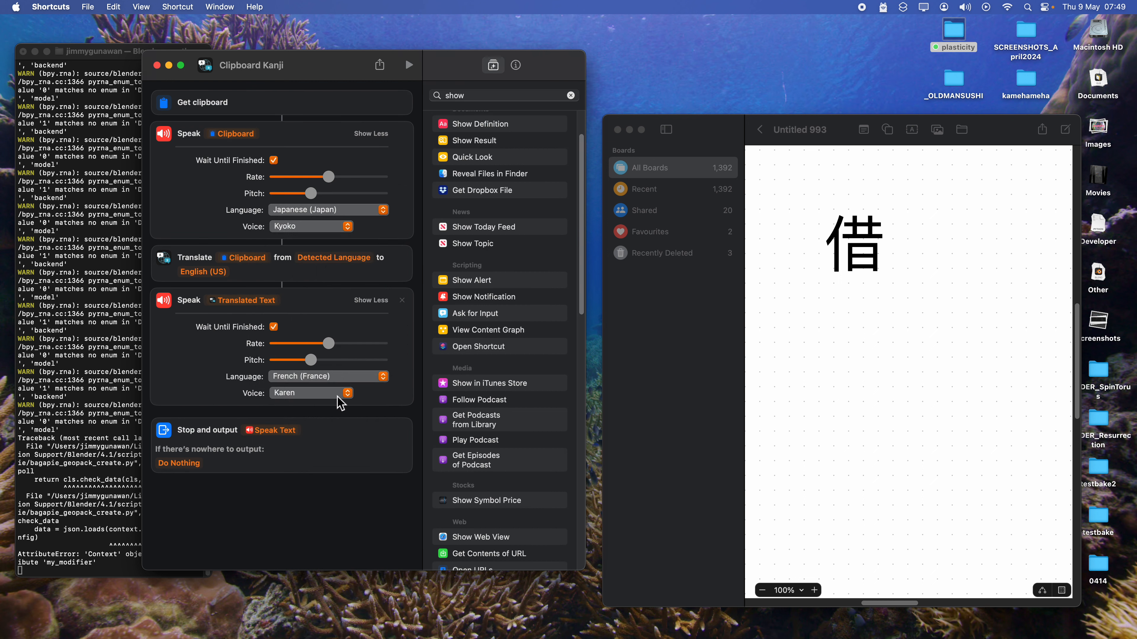
Step: Review the voice choices for the Speak Translated Text action and keep Karen
{"action": "left_click", "coordinate": [339, 393]}
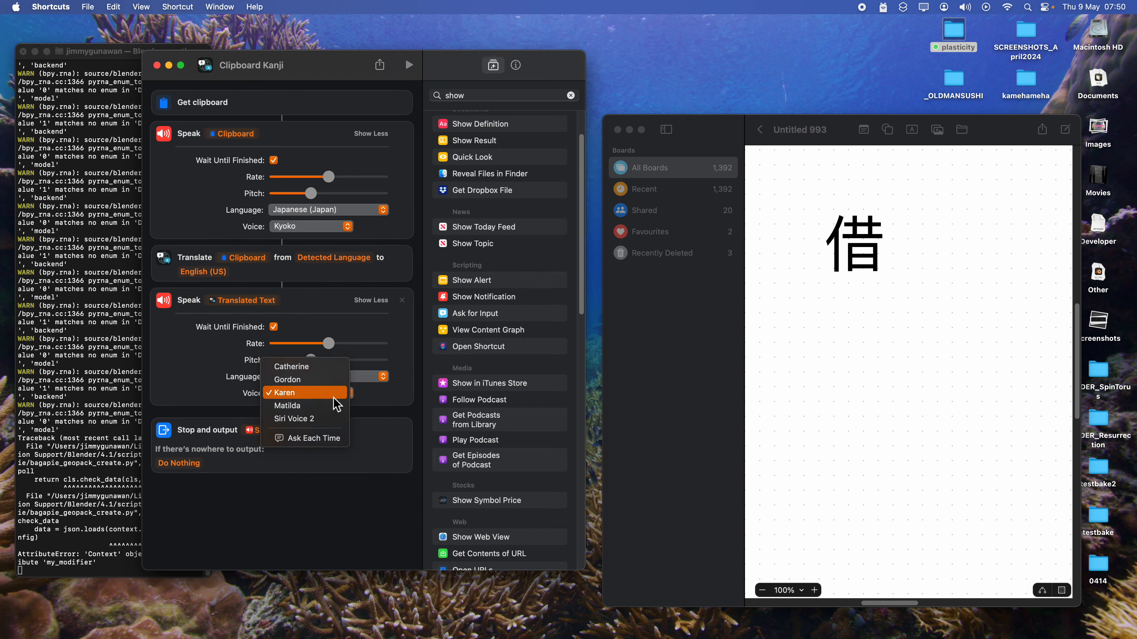
{"action": "left_click", "coordinate": [332, 392]}
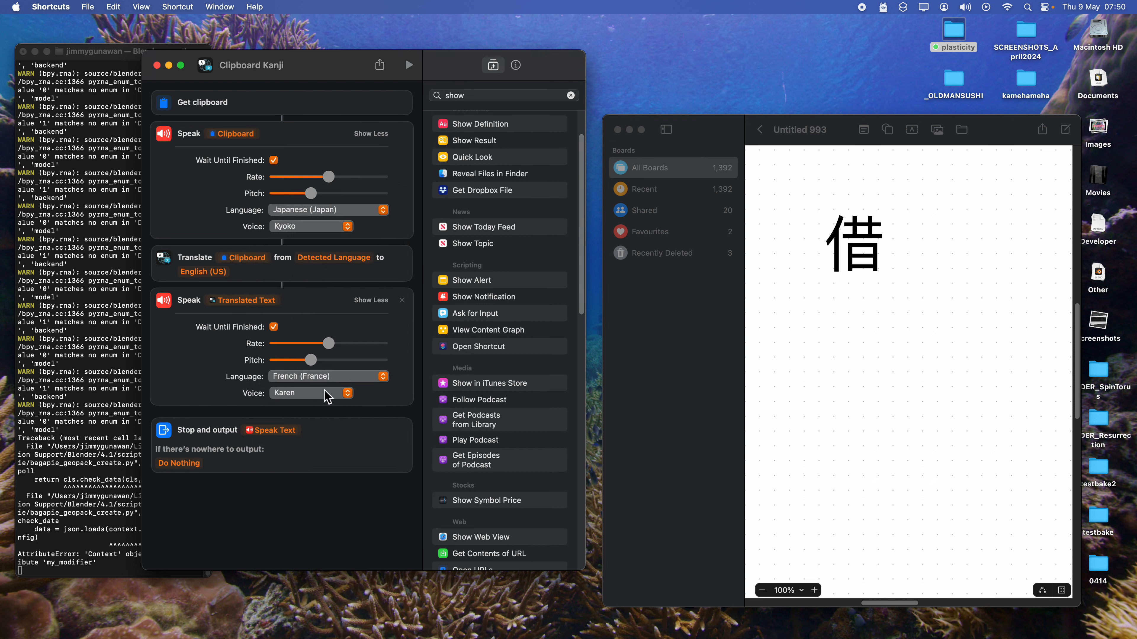
{"action": "left_click", "coordinate": [338, 398]}
{"action": "left_click", "coordinate": [387, 409]}
{"action": "left_click", "coordinate": [345, 393]}
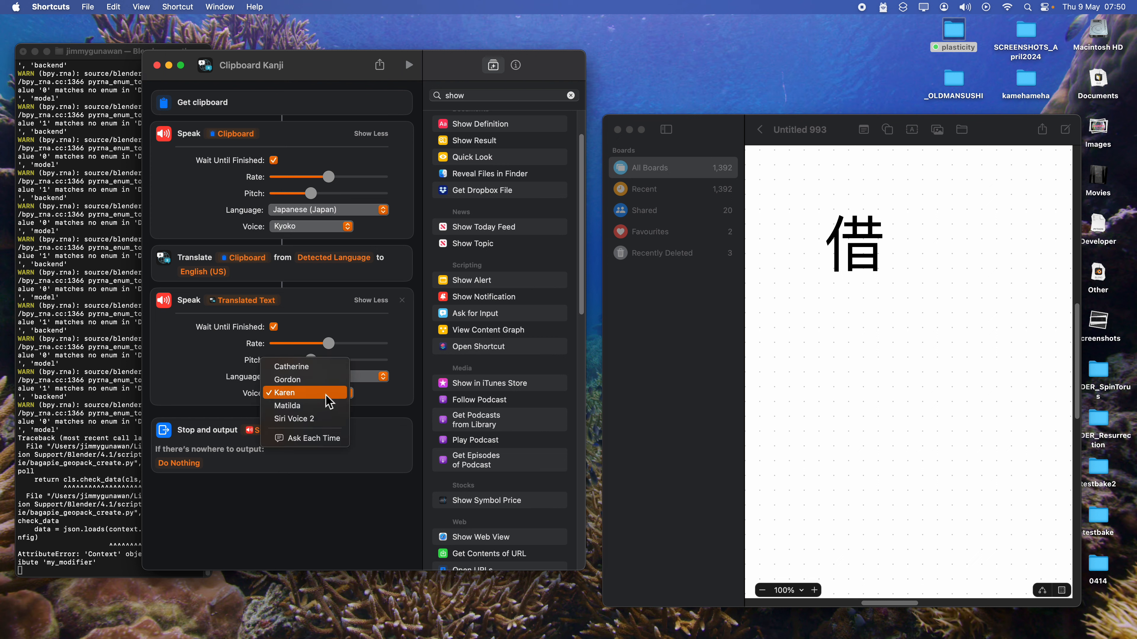
{"action": "left_click", "coordinate": [396, 394]}
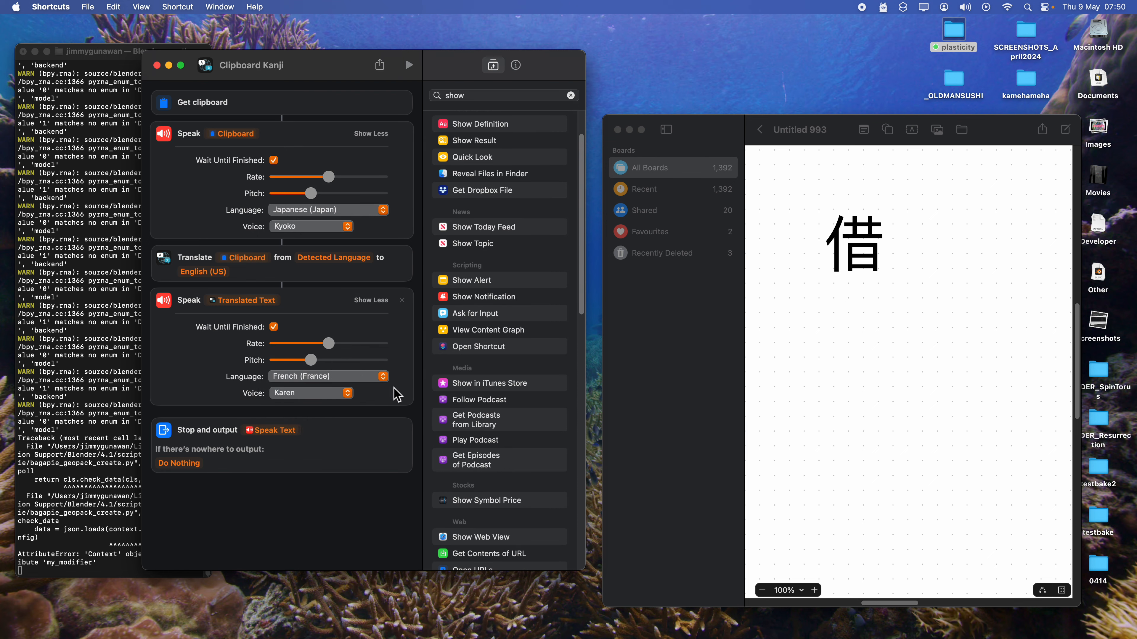
Step: Return to Blender and reduce the script editors' height to enlarge the 3D viewport
{"action": "key", "text": "ctrl+Right"}
{"action": "key", "text": "ctrl+Right"}
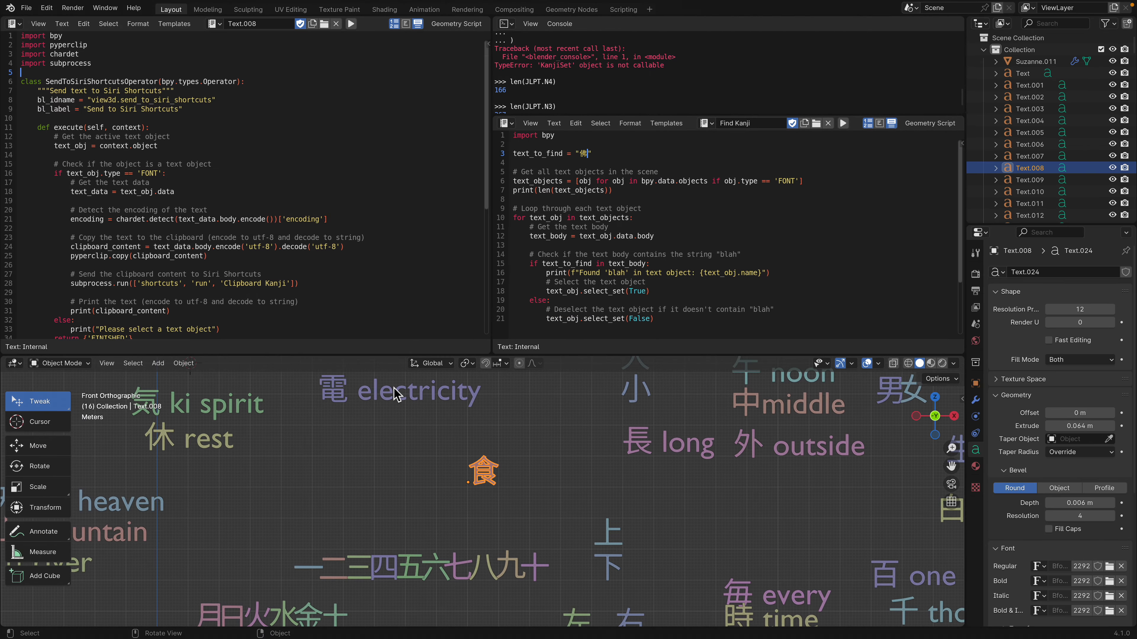
{"action": "left_click_drag", "start_coordinate": [551, 354], "coordinate": [557, 166]}
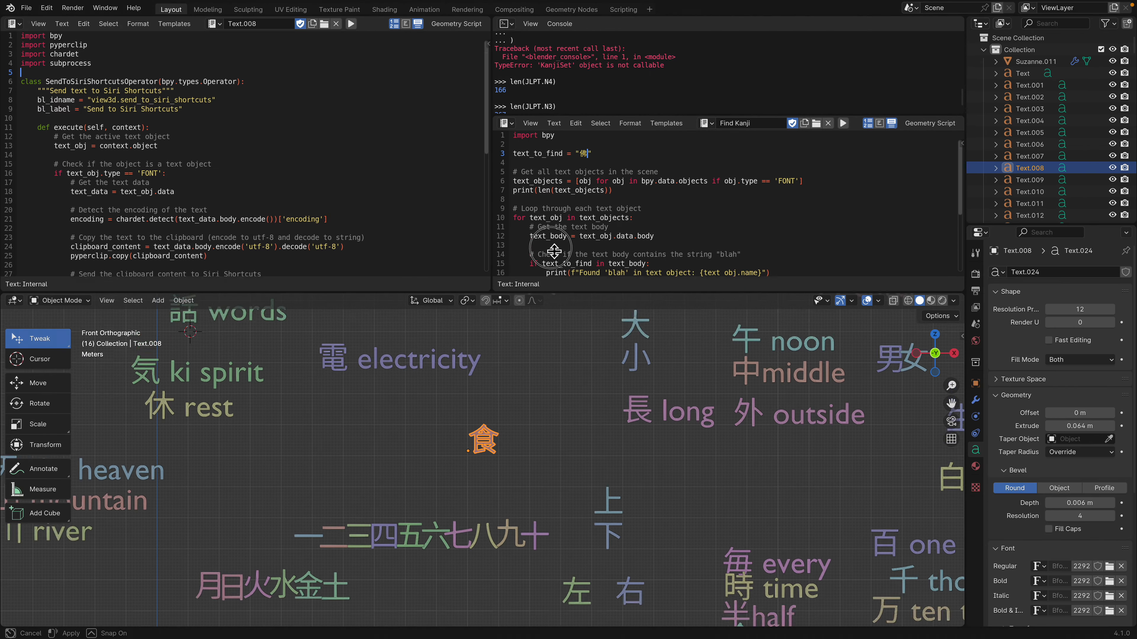
Step: Select the 父 and 母 text objects in turn and send each to the Clipboard Kanji shortcut for speech
{"action": "middle_click_drag", "start_coordinate": [389, 368], "coordinate": [492, 310], "text": "shift"}
{"action": "scroll", "coordinate": [499, 367], "scroll_direction": "up", "scroll_amount": 3}
{"action": "left_click_drag", "start_coordinate": [470, 497], "coordinate": [466, 495]}
{"action": "left_click", "coordinate": [500, 496]}
{"action": "scroll", "coordinate": [500, 495], "scroll_direction": "up", "scroll_amount": 2}
{"action": "middle_click_drag", "start_coordinate": [501, 495], "coordinate": [466, 412], "text": "shift"}
{"action": "left_click", "coordinate": [426, 452]}
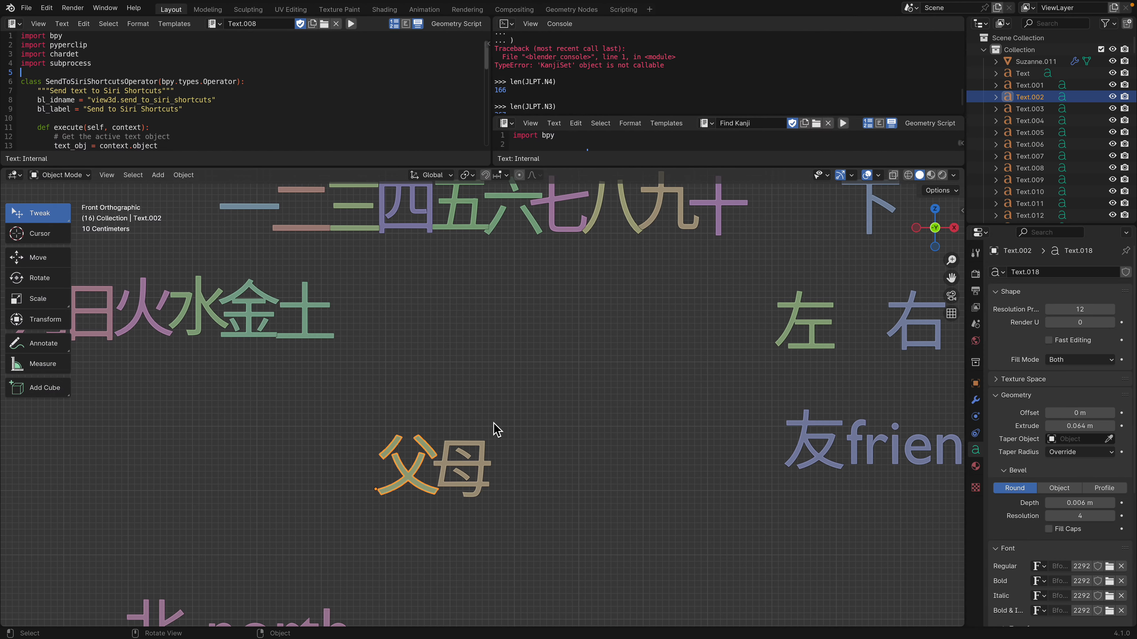
{"action": "left_click", "coordinate": [482, 451]}
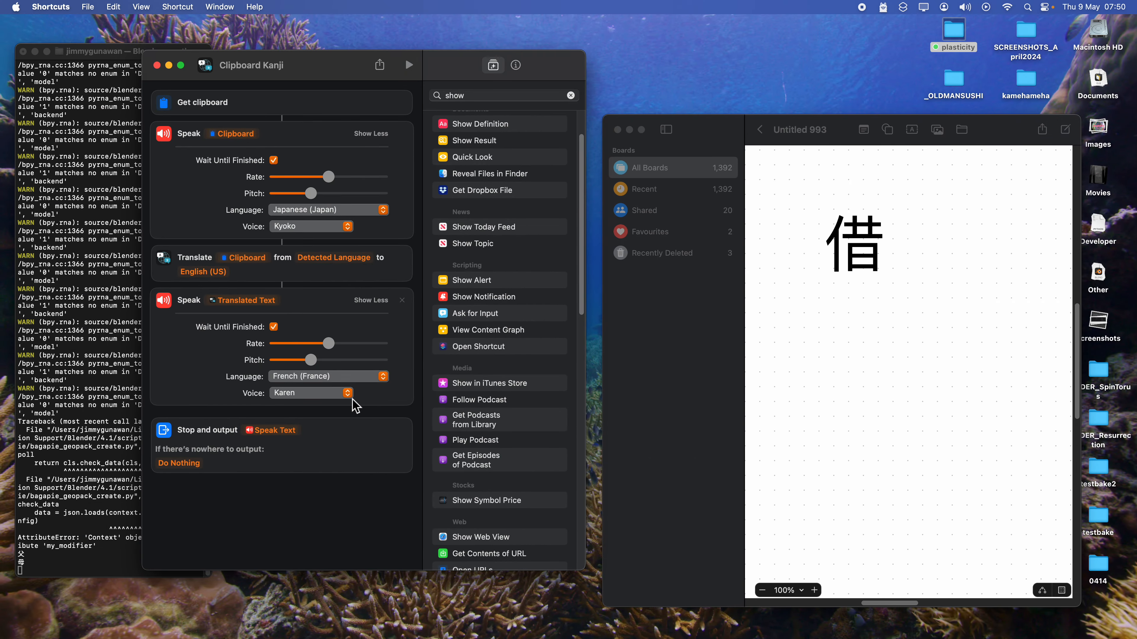
Step: Switch to Shortcuts, set the Translate action's target language to French (France), and return to Blender
{"action": "left_click", "coordinate": [219, 272]}
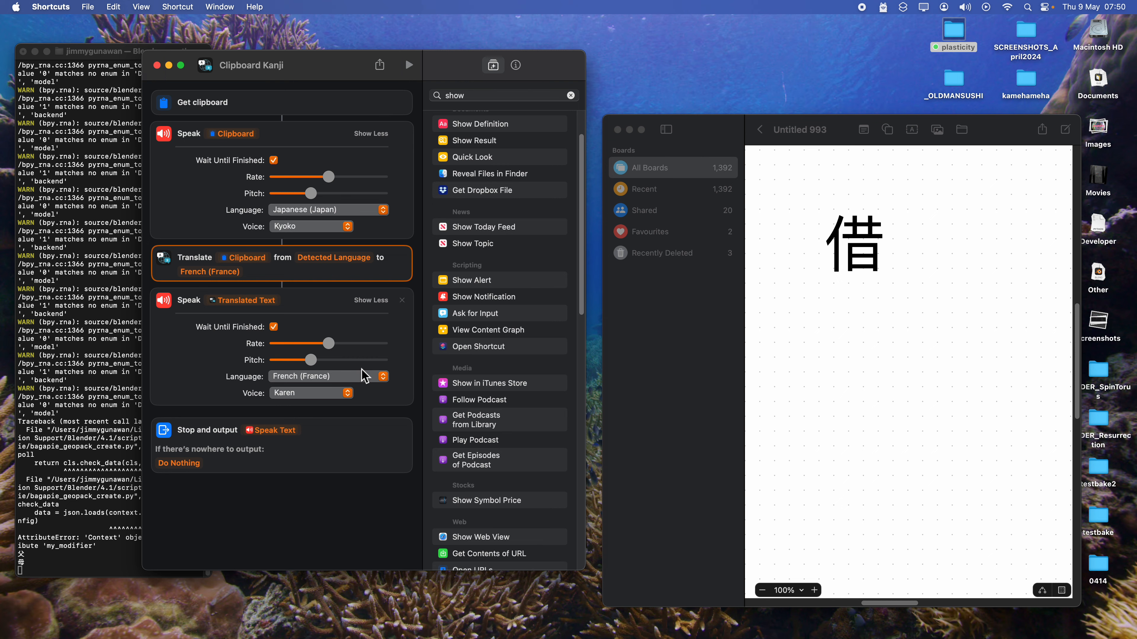
{"action": "key", "text": "ctrl+Right"}
{"action": "key", "text": "ctrl+Right"}
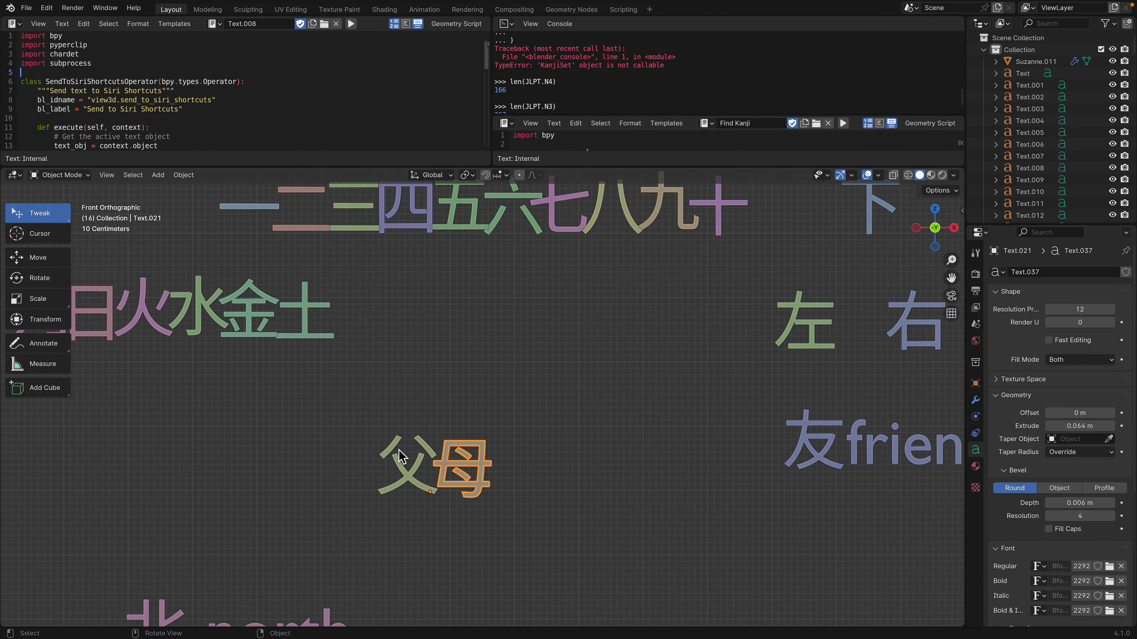
Step: Send 父 and 母 to the Clipboard Kanji shortcut again to hear them with the French translation
{"action": "left_click", "coordinate": [399, 455]}
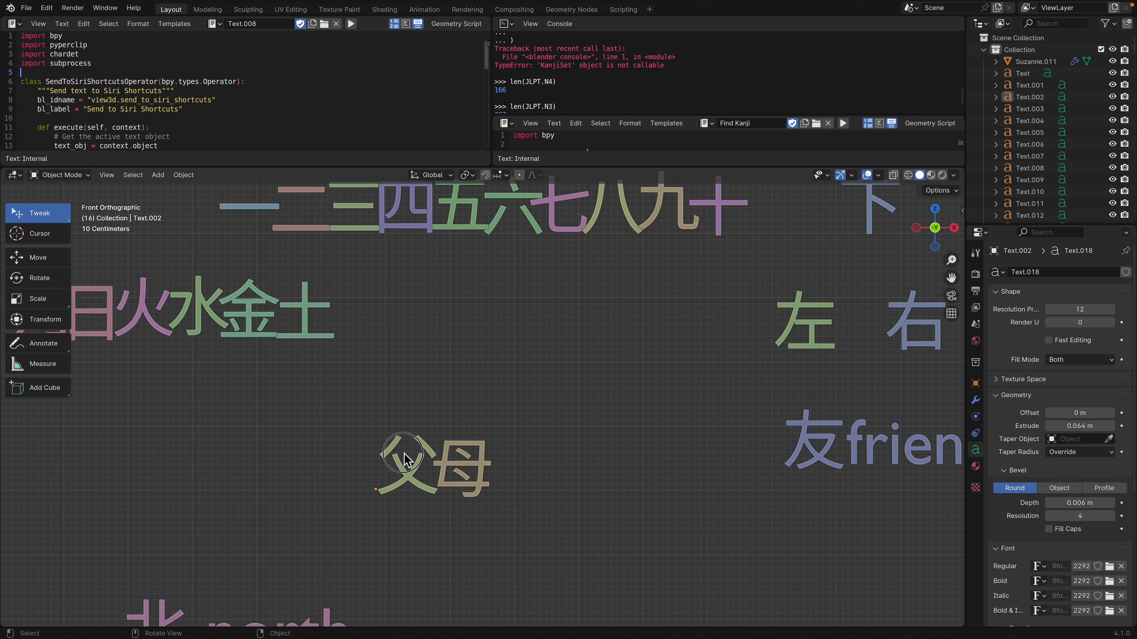
{"action": "left_click", "coordinate": [423, 453]}
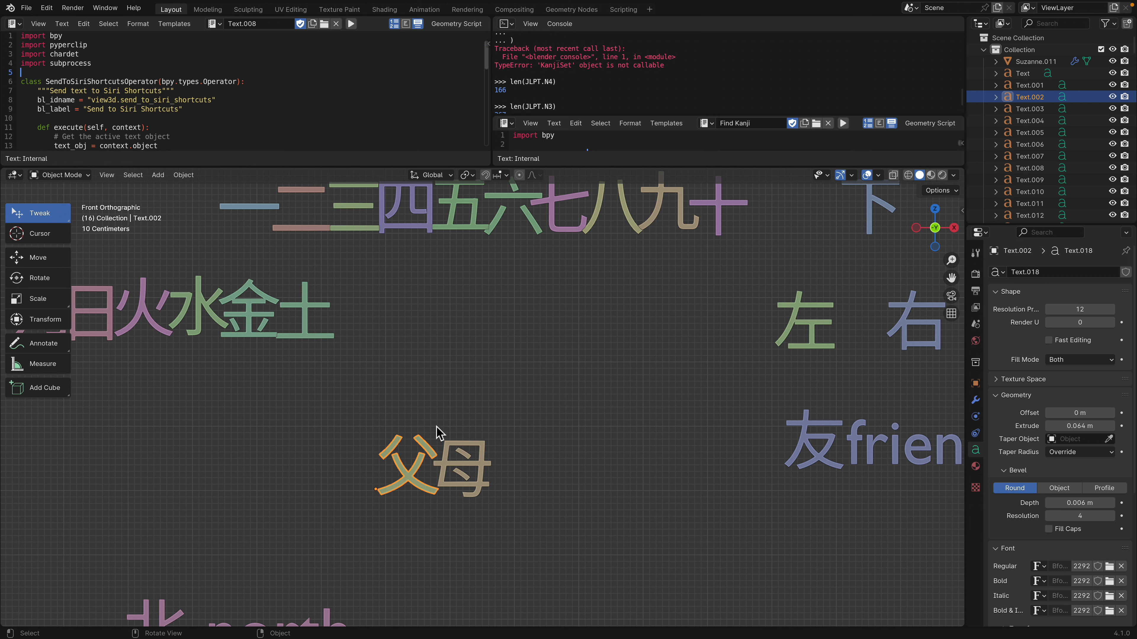
{"action": "left_click_drag", "start_coordinate": [466, 443], "coordinate": [464, 441]}
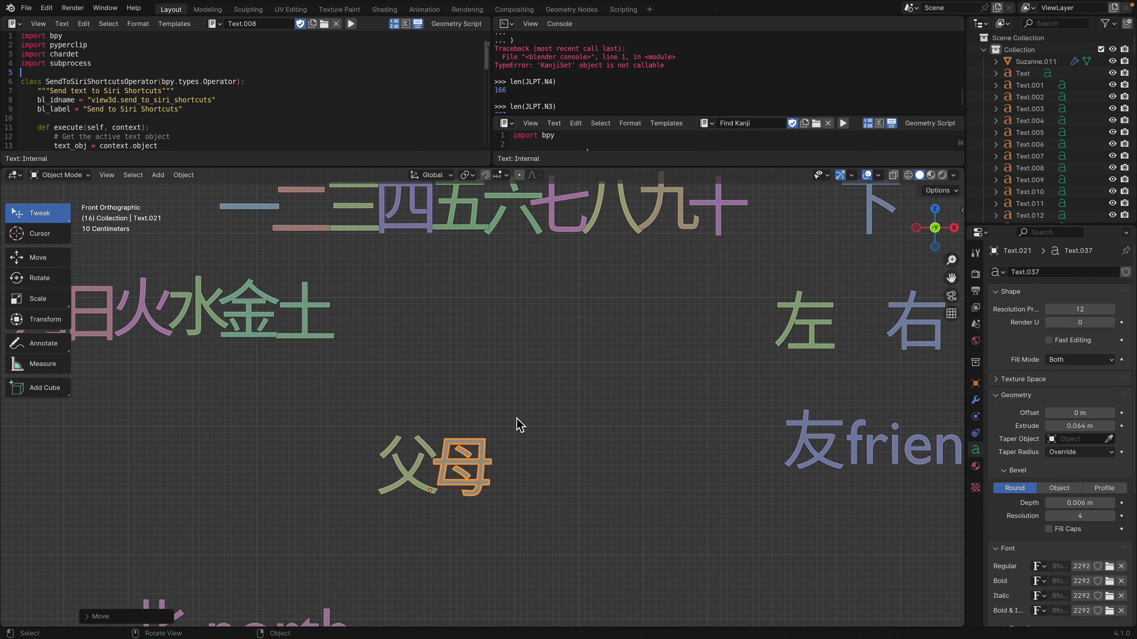
{"action": "left_click_drag", "start_coordinate": [405, 441], "coordinate": [425, 438]}
{"action": "left_click", "coordinate": [449, 448]}
Step: Remove the word "friend" from the 友friend text object, keeping only the kanji 友
{"action": "scroll", "coordinate": [478, 429], "scroll_direction": "down", "scroll_amount": 1}
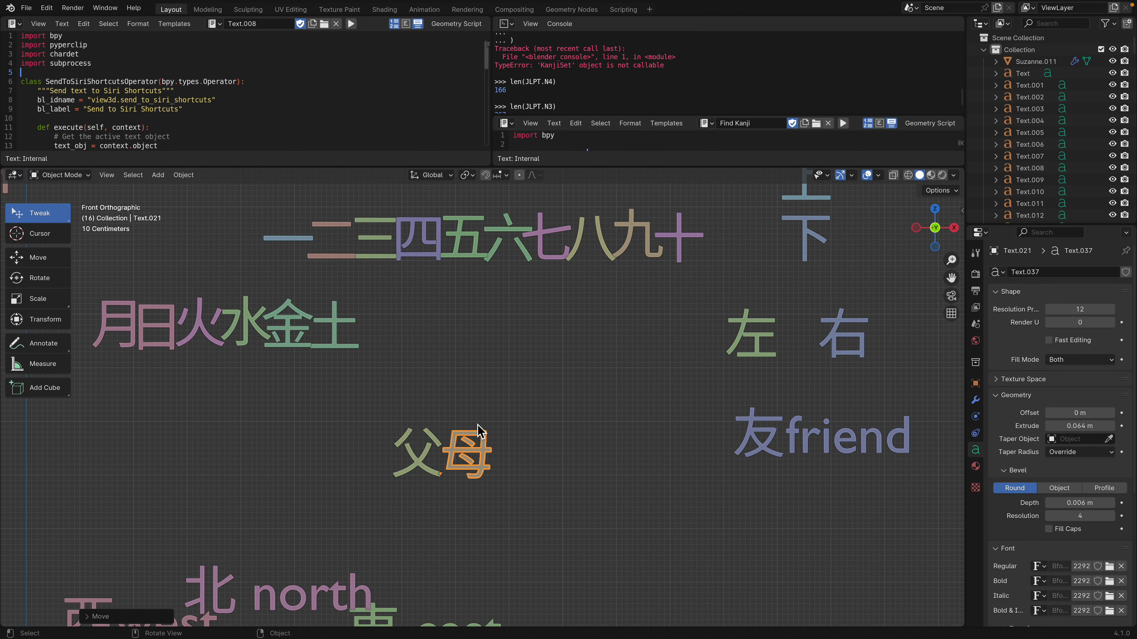
{"action": "scroll", "coordinate": [521, 419], "scroll_direction": "down", "scroll_amount": 2}
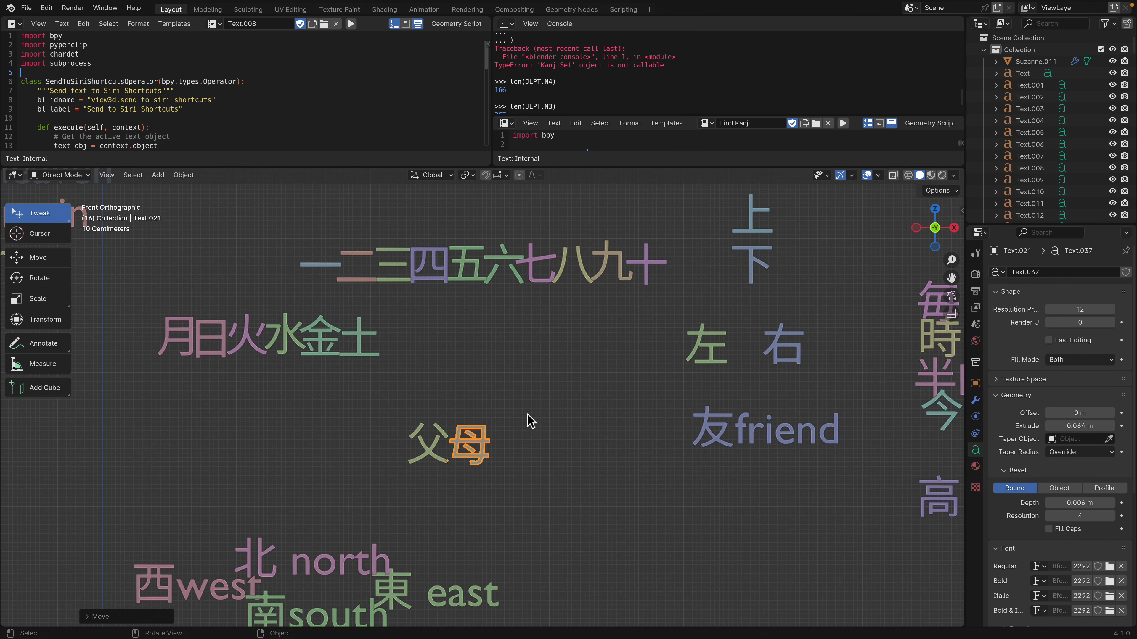
{"action": "scroll", "coordinate": [544, 401], "scroll_direction": "down", "scroll_amount": 3}
{"action": "scroll", "coordinate": [479, 421], "scroll_direction": "up", "scroll_amount": 3}
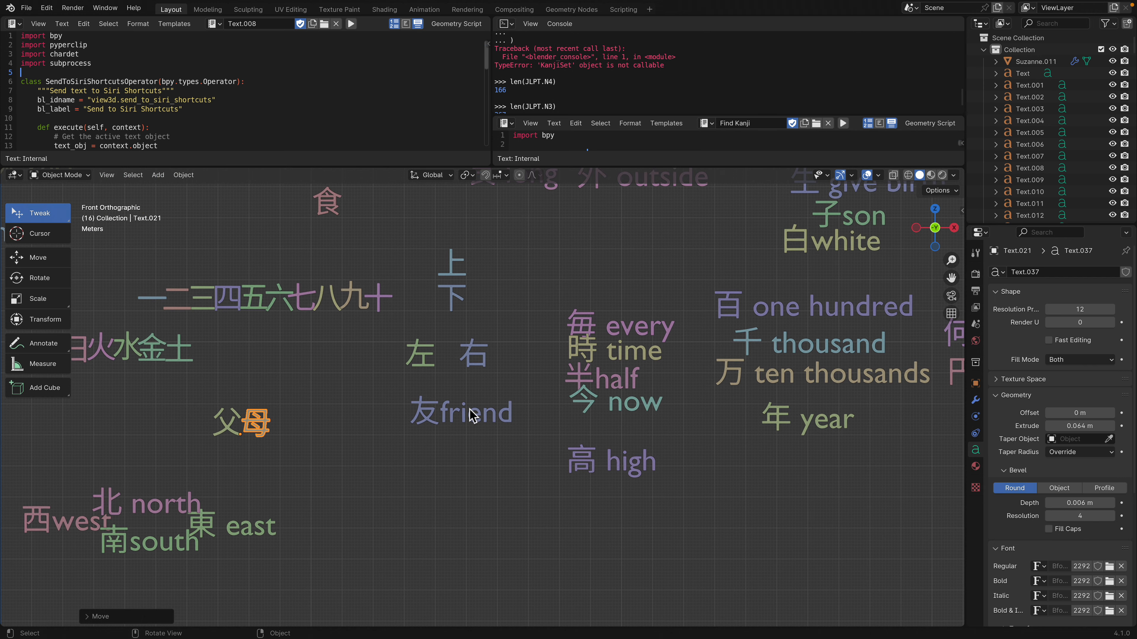
{"action": "scroll", "coordinate": [478, 424], "scroll_direction": "up", "scroll_amount": 1}
{"action": "left_click", "coordinate": [452, 425]}
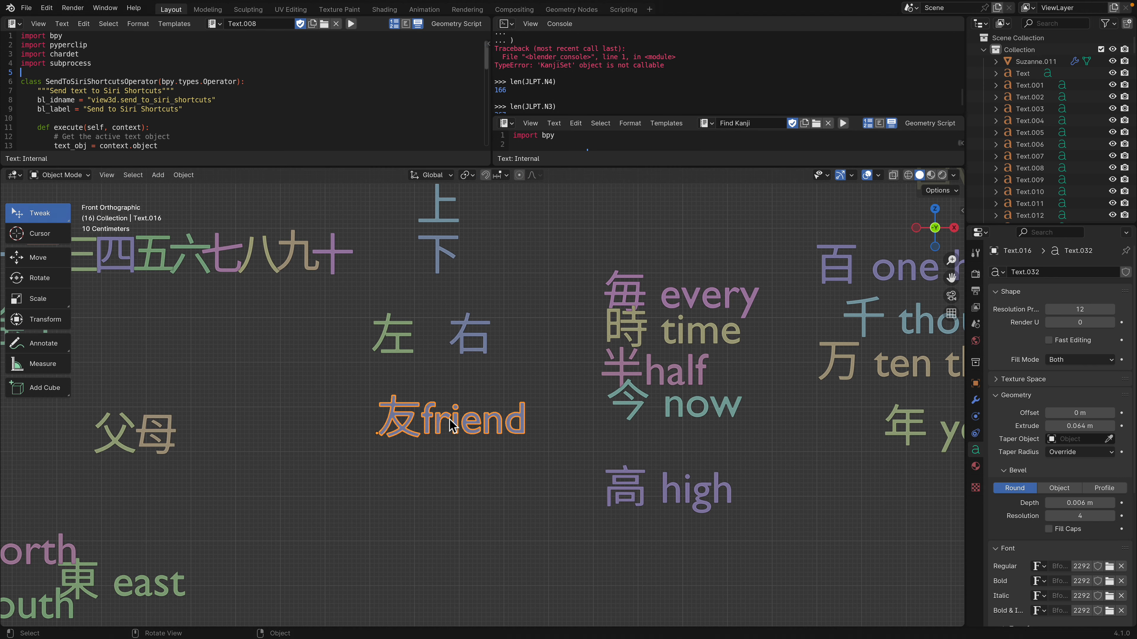
{"action": "key", "text": "Tab"}
{"action": "left_click_drag", "start_coordinate": [452, 425], "coordinate": [537, 417]}
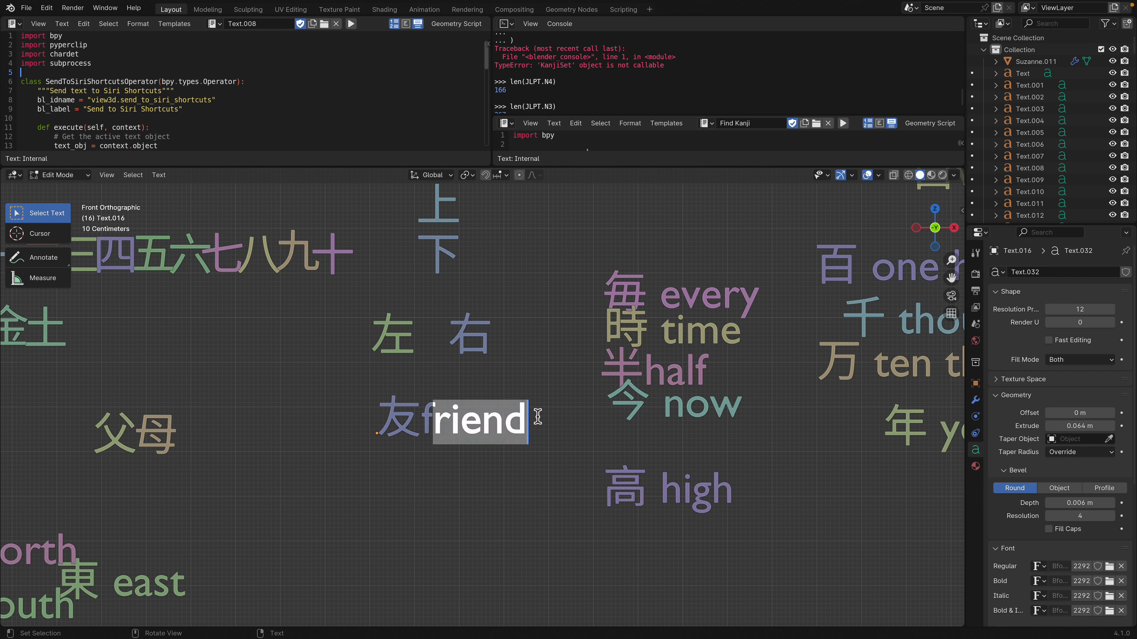
{"action": "key", "text": "BackSpace"}
{"action": "key", "text": "BackSpace"}
{"action": "key", "text": "Tab"}
Step: Move the 友 text object slightly right so it sits below the gap between 左 and 右
{"action": "left_click_drag", "start_coordinate": [418, 411], "coordinate": [438, 408]}
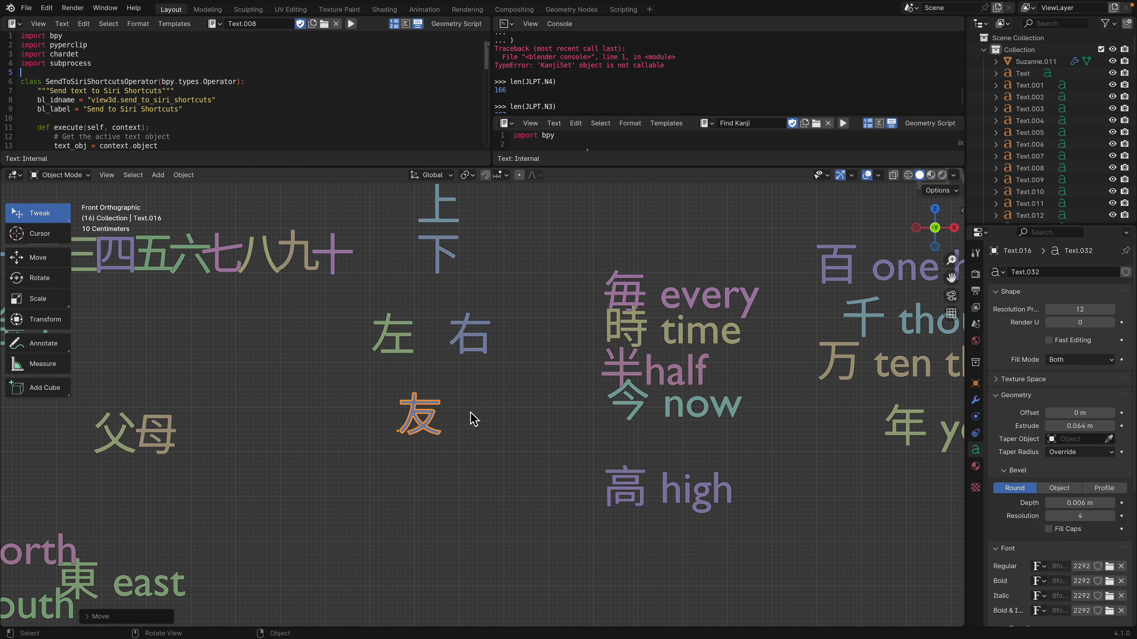
{"action": "scroll", "coordinate": [470, 412], "scroll_direction": "up", "scroll_amount": 2}
{"action": "left_click_drag", "start_coordinate": [381, 397], "coordinate": [404, 403]}
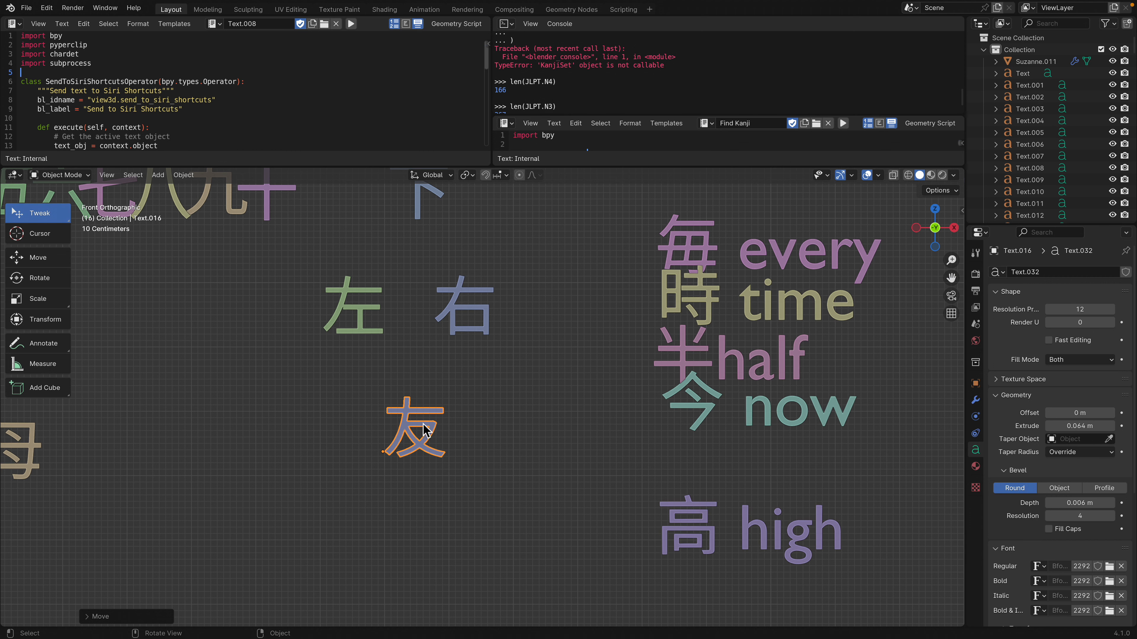
Step: Select the 左 and 右 text objects in turn and send each to the Clipboard Kanji shortcut
{"action": "scroll", "coordinate": [403, 403], "scroll_direction": "down", "scroll_amount": 1}
{"action": "left_click", "coordinate": [384, 344]}
{"action": "scroll", "coordinate": [387, 334], "scroll_direction": "up", "scroll_amount": 1}
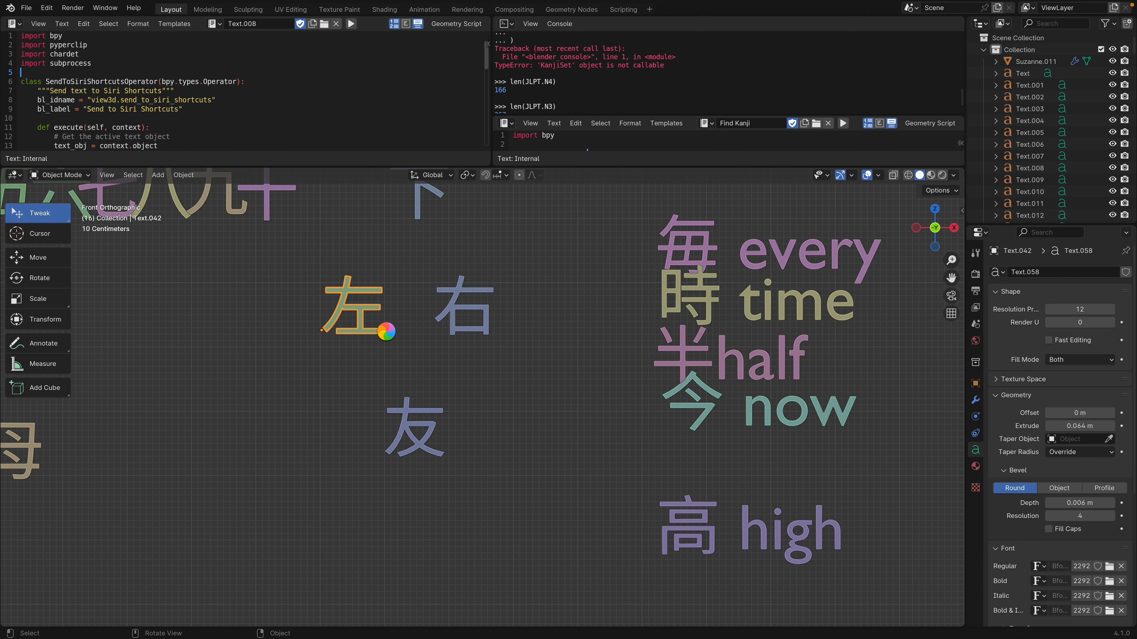
{"action": "left_click", "coordinate": [487, 319]}
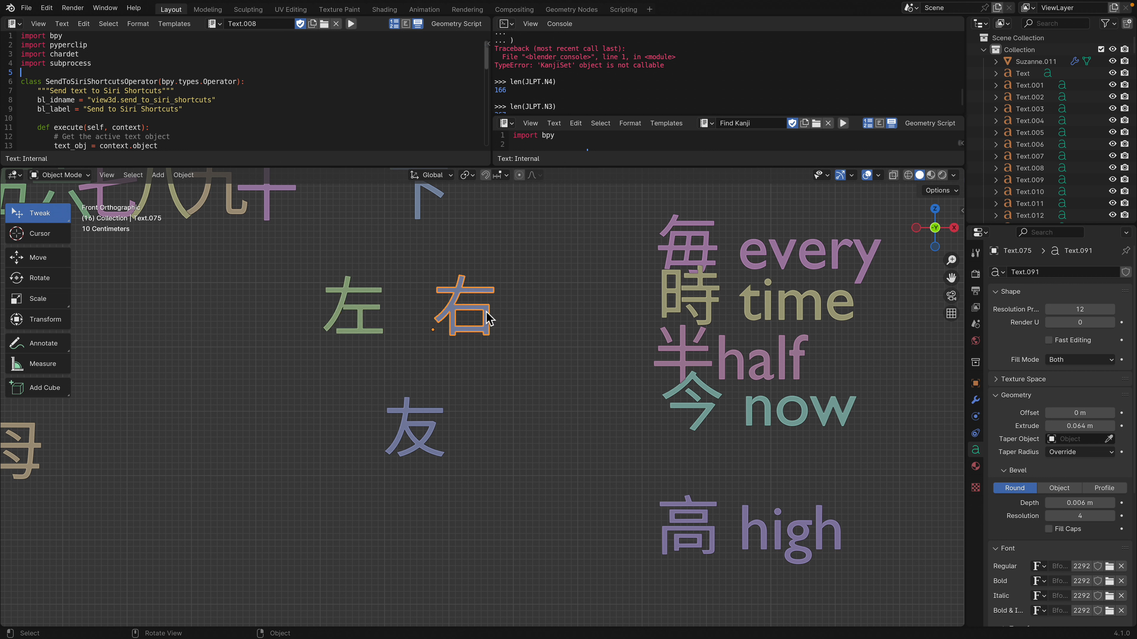
{"action": "scroll", "coordinate": [488, 325], "scroll_direction": "down", "scroll_amount": 2}
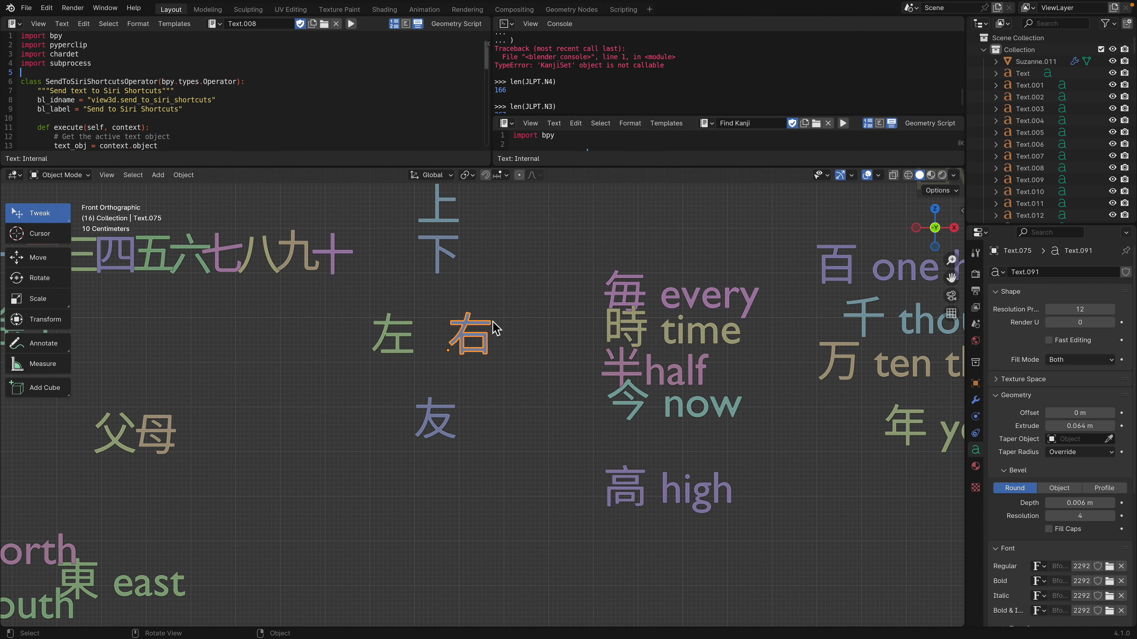
{"action": "scroll", "coordinate": [370, 303], "scroll_direction": "up", "scroll_amount": 1}
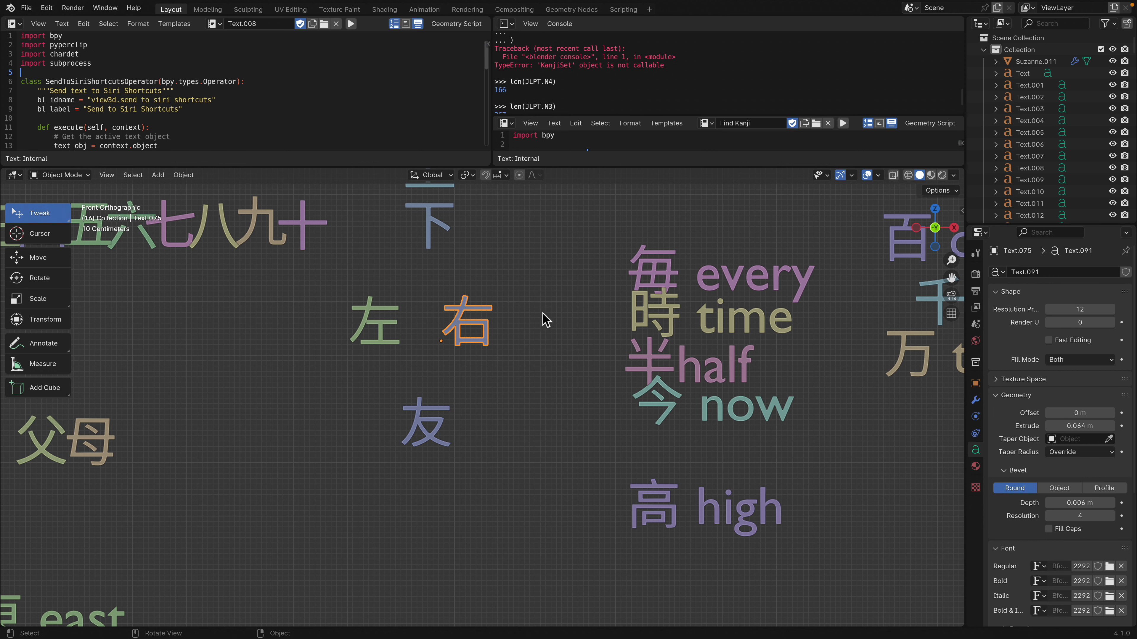
{"action": "scroll", "coordinate": [440, 329], "scroll_direction": "down", "scroll_amount": 1}
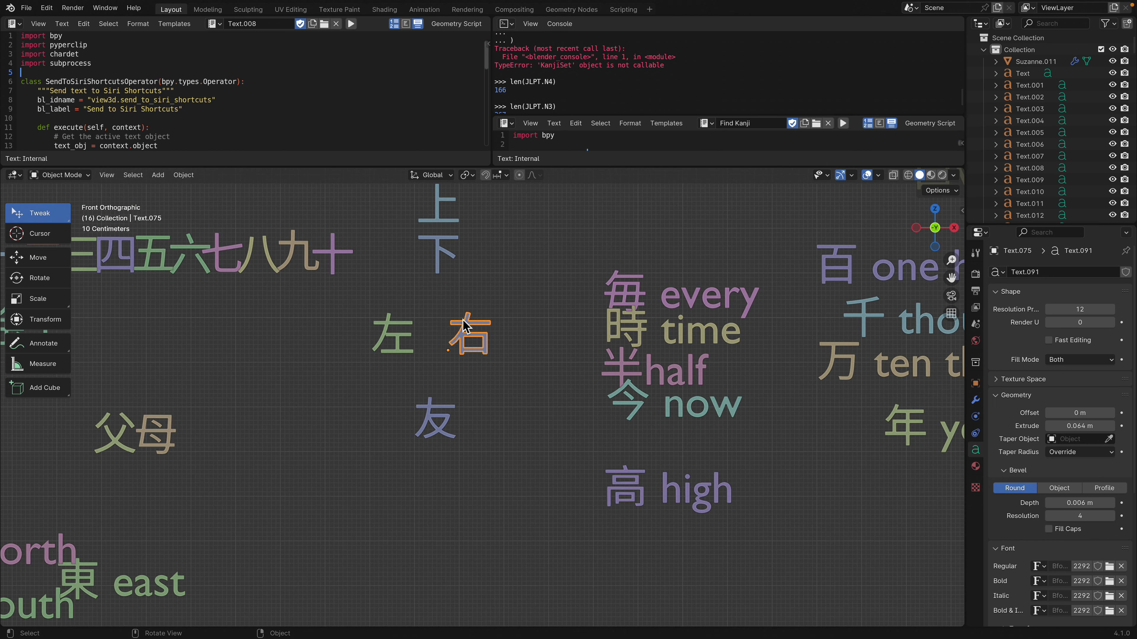
Step: Switch to the browser's Google Translate page and translate 右 from Japanese to English
{"action": "key", "text": "ctrl+Left"}
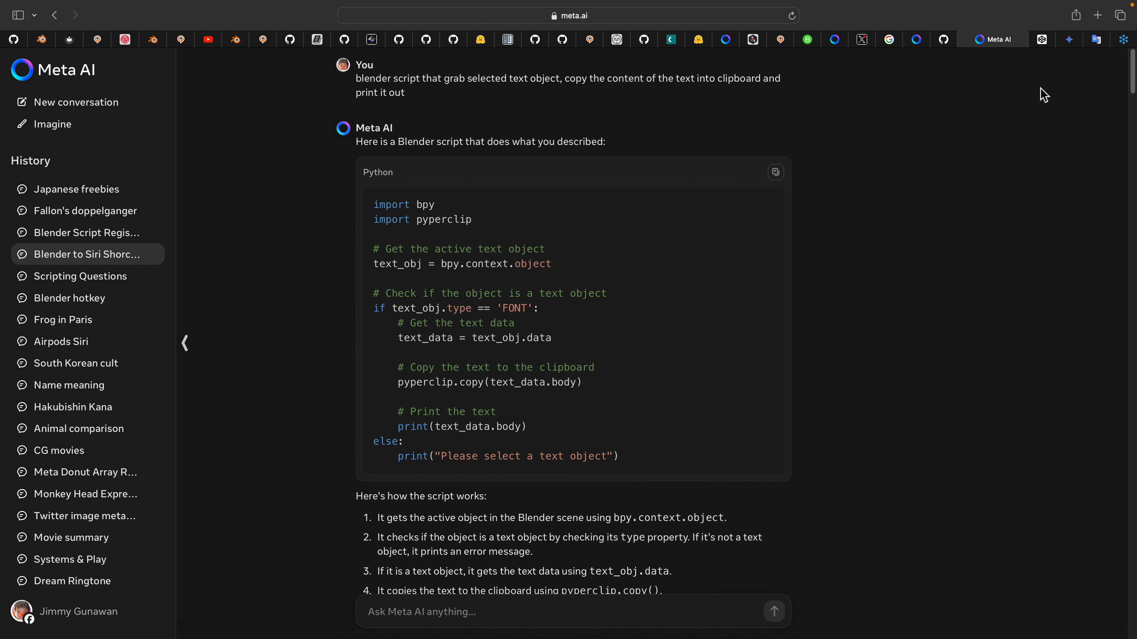
{"action": "left_click", "coordinate": [1069, 39]}
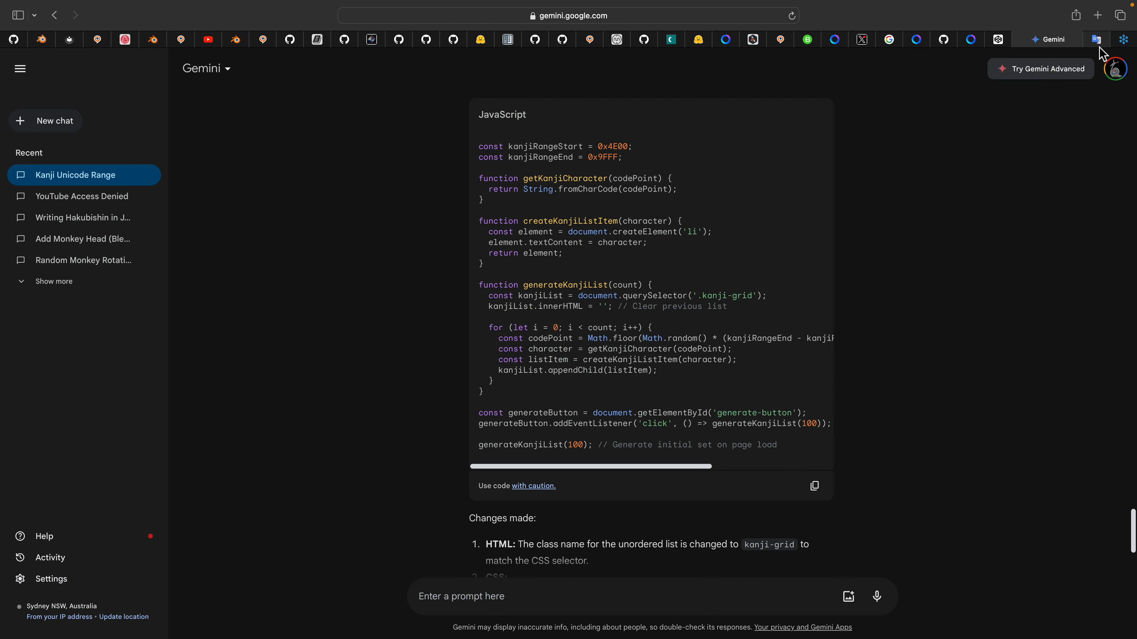
{"action": "left_click", "coordinate": [1096, 39]}
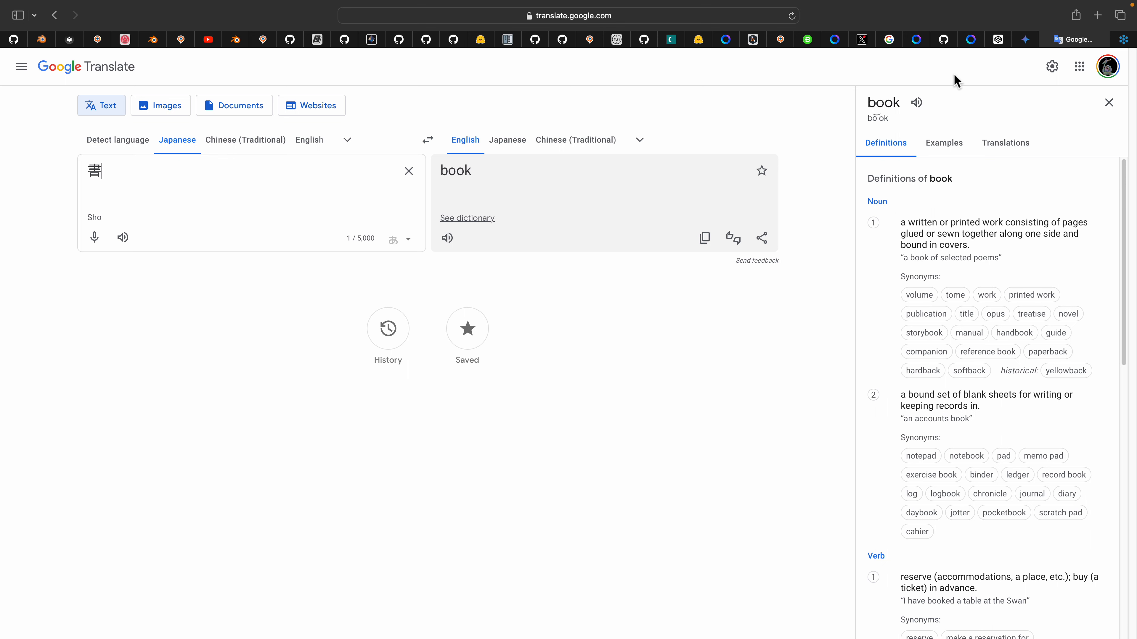
{"action": "key", "text": "super+a"}
{"action": "type", "text": "右"}
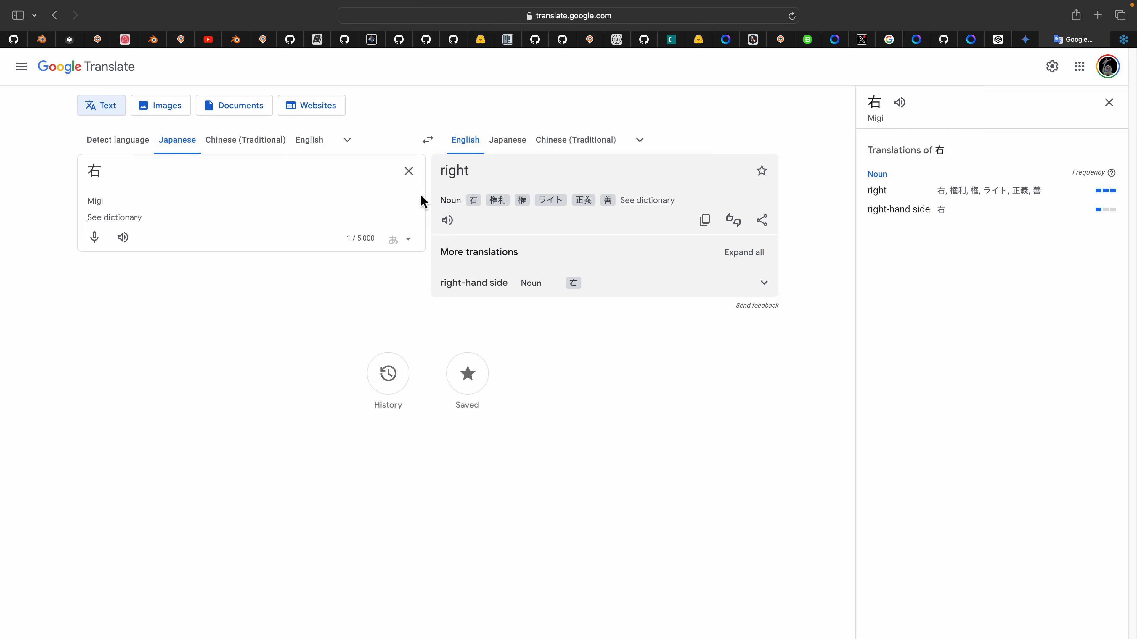
Step: Look up 右 on The Kanji Map and examine its readings, examples and graph of related kanji
{"action": "left_click", "coordinate": [1123, 40]}
{"action": "left_click", "coordinate": [84, 102]}
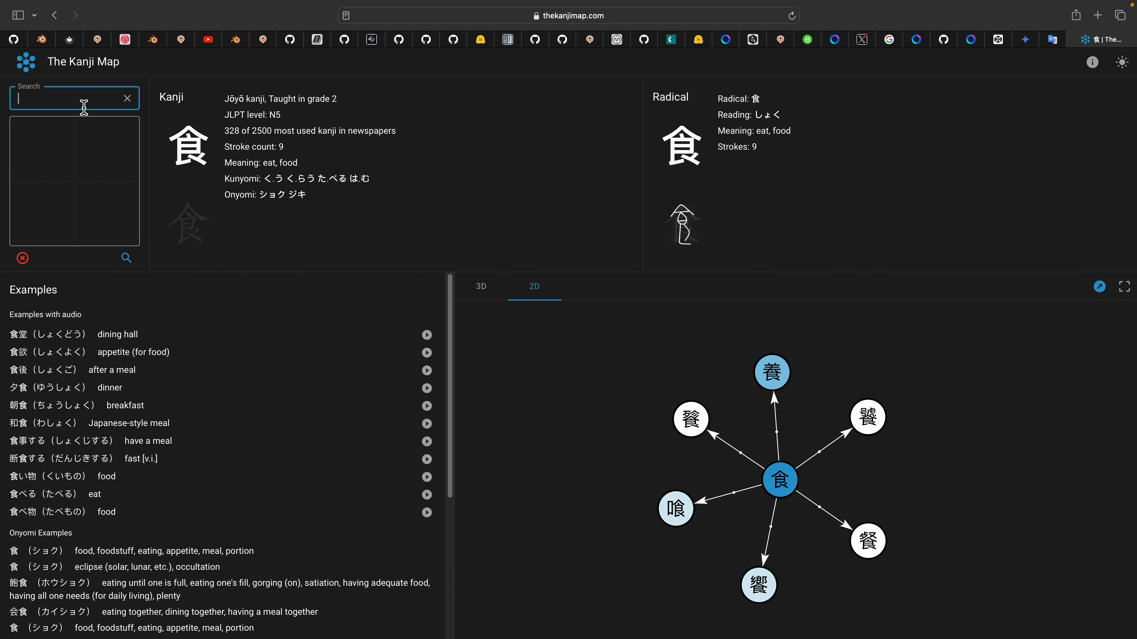
{"action": "type", "text": "右"}
{"action": "left_click", "coordinate": [84, 150]}
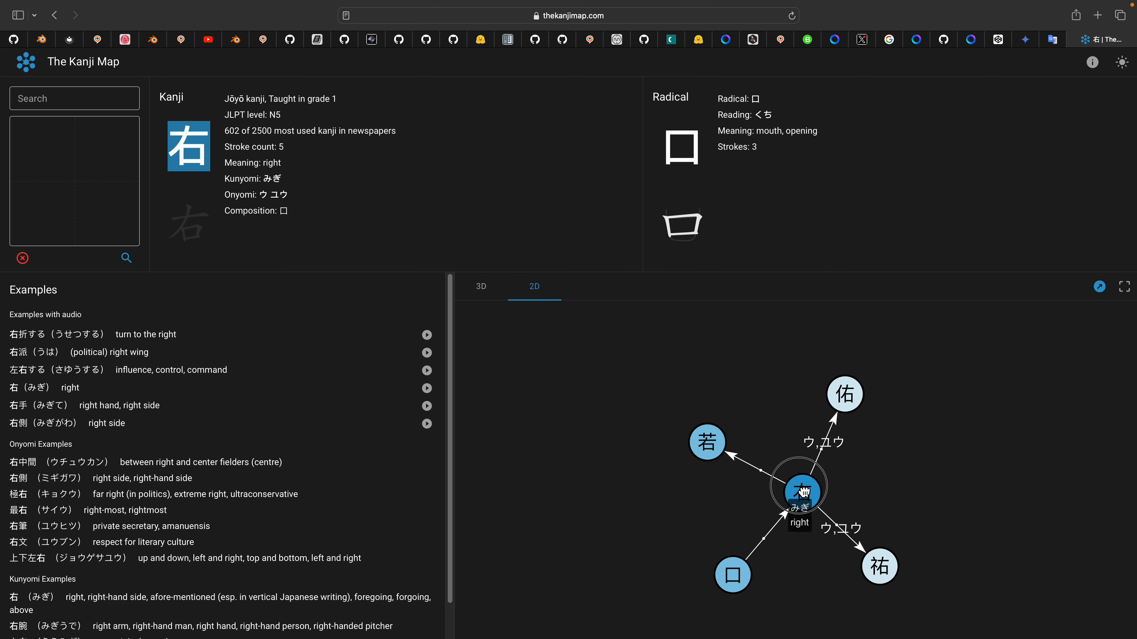
{"action": "left_click_drag", "start_coordinate": [804, 493], "coordinate": [752, 430]}
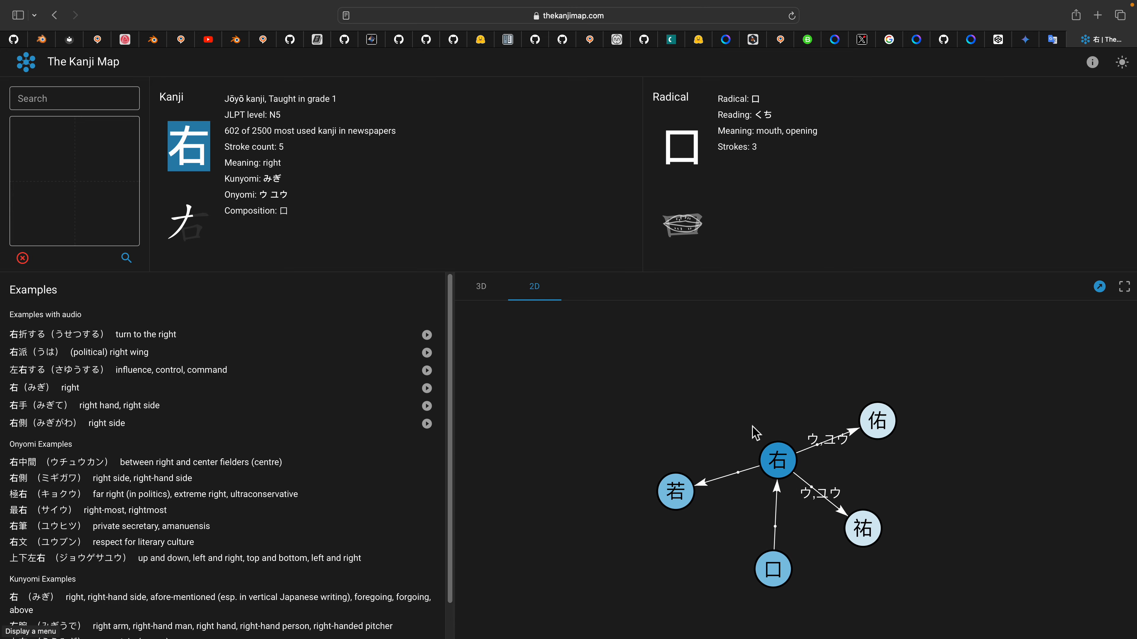
Step: Switch back to Blender and survey the whole kanji layout, from the labelled N5 groups to the dense block of unlabelled kanji
{"action": "key", "text": "ctrl+Right"}
{"action": "scroll", "coordinate": [755, 433], "scroll_direction": "down", "scroll_amount": 3}
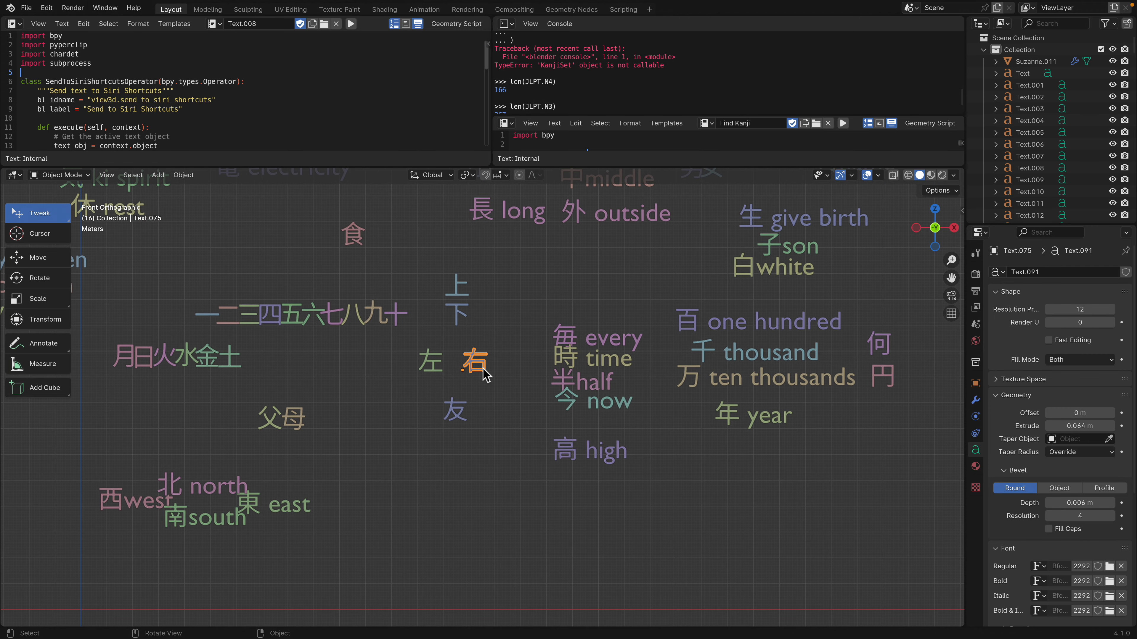
{"action": "scroll", "coordinate": [488, 375], "scroll_direction": "down", "scroll_amount": 5}
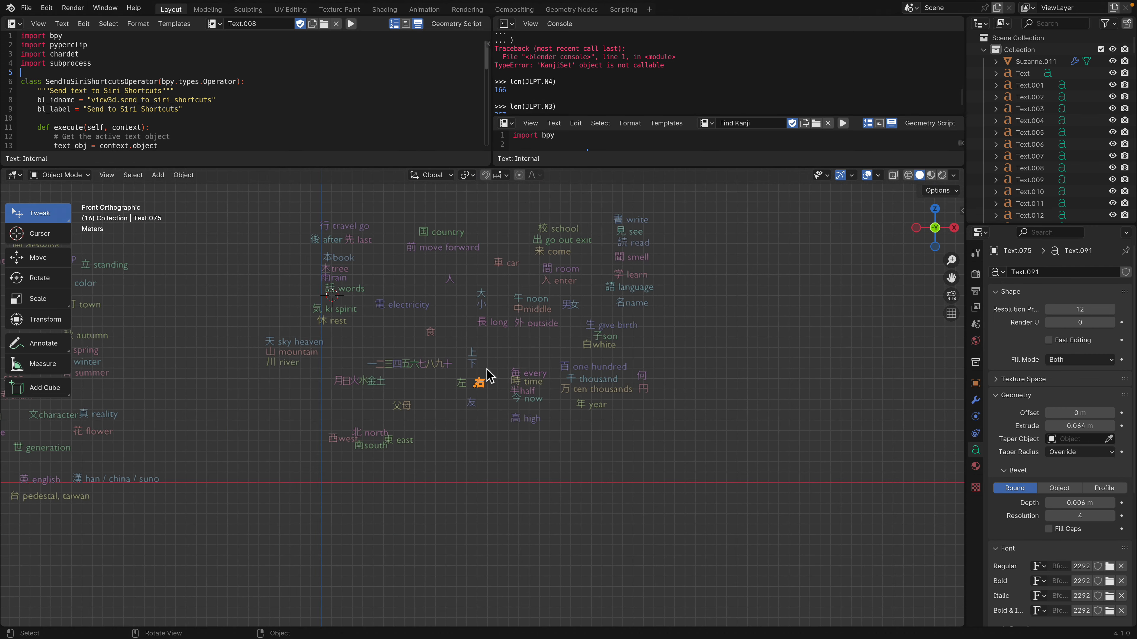
{"action": "scroll", "coordinate": [488, 374], "scroll_direction": "up", "scroll_amount": 6}
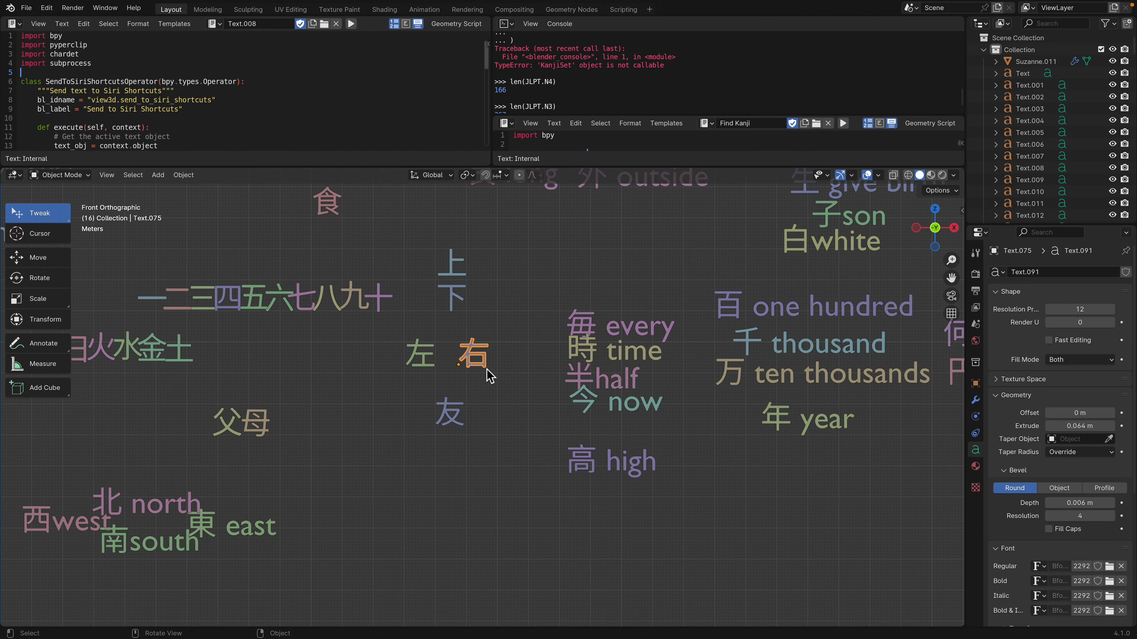
{"action": "scroll", "coordinate": [489, 375], "scroll_direction": "down", "scroll_amount": 5}
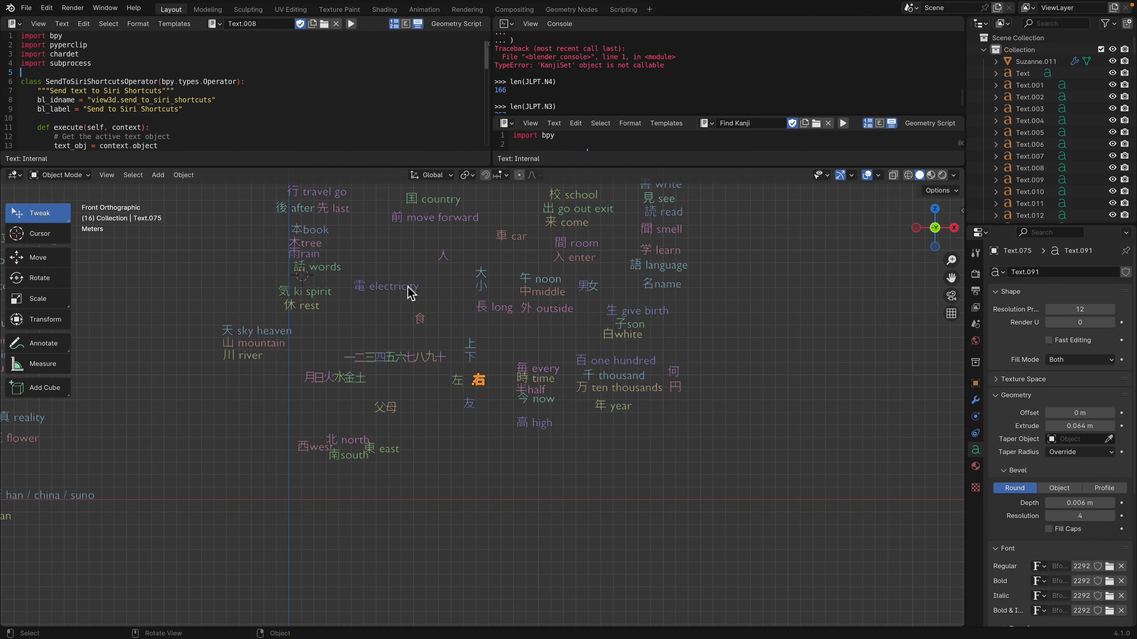
{"action": "scroll", "coordinate": [477, 343], "scroll_direction": "down", "scroll_amount": 1}
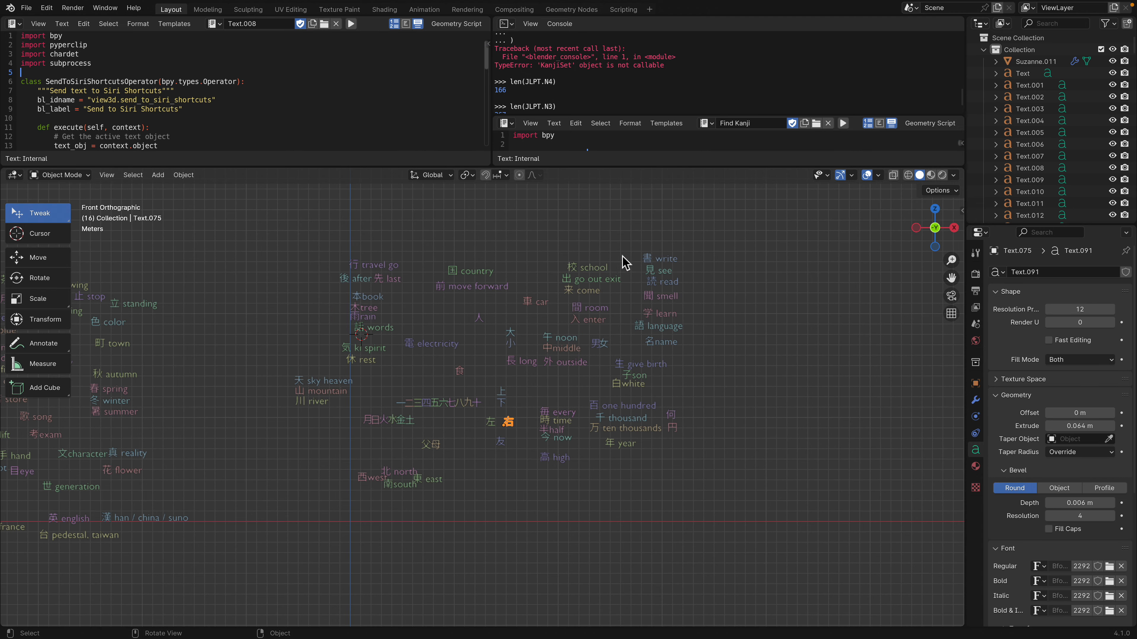
{"action": "middle_click_drag", "start_coordinate": [329, 385], "coordinate": [656, 358], "text": "shift"}
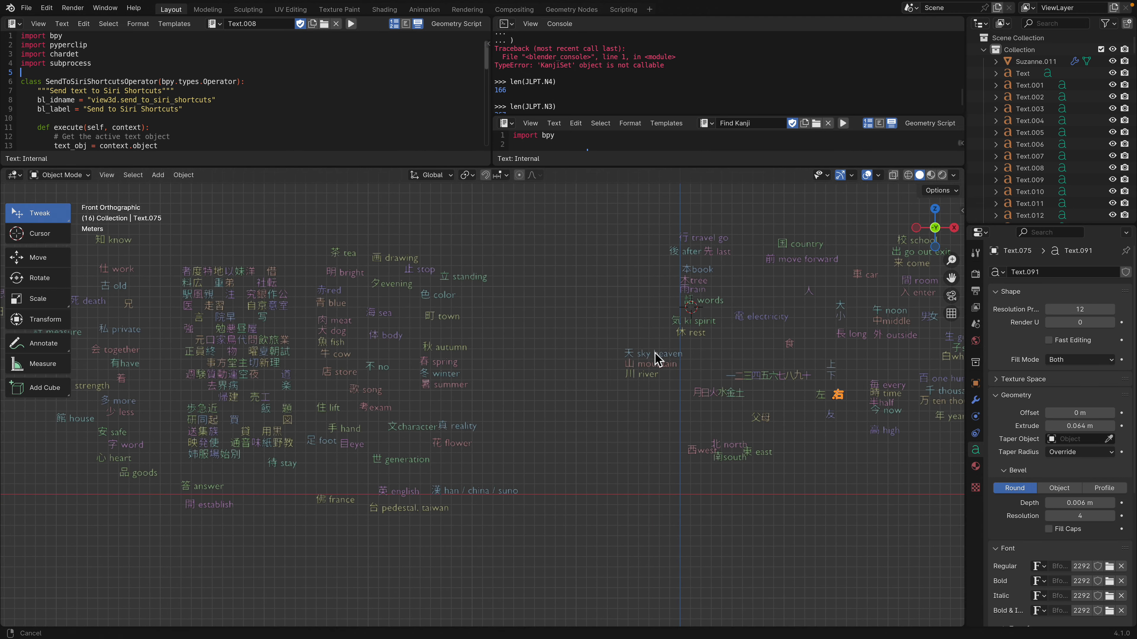
{"action": "scroll", "coordinate": [394, 343], "scroll_direction": "up", "scroll_amount": 2}
{"action": "middle_click_drag", "start_coordinate": [386, 341], "coordinate": [585, 354], "text": "shift"}
{"action": "scroll", "coordinate": [313, 274], "scroll_direction": "down", "scroll_amount": 1}
{"action": "middle_click_drag", "start_coordinate": [319, 299], "coordinate": [352, 301], "text": "shift"}
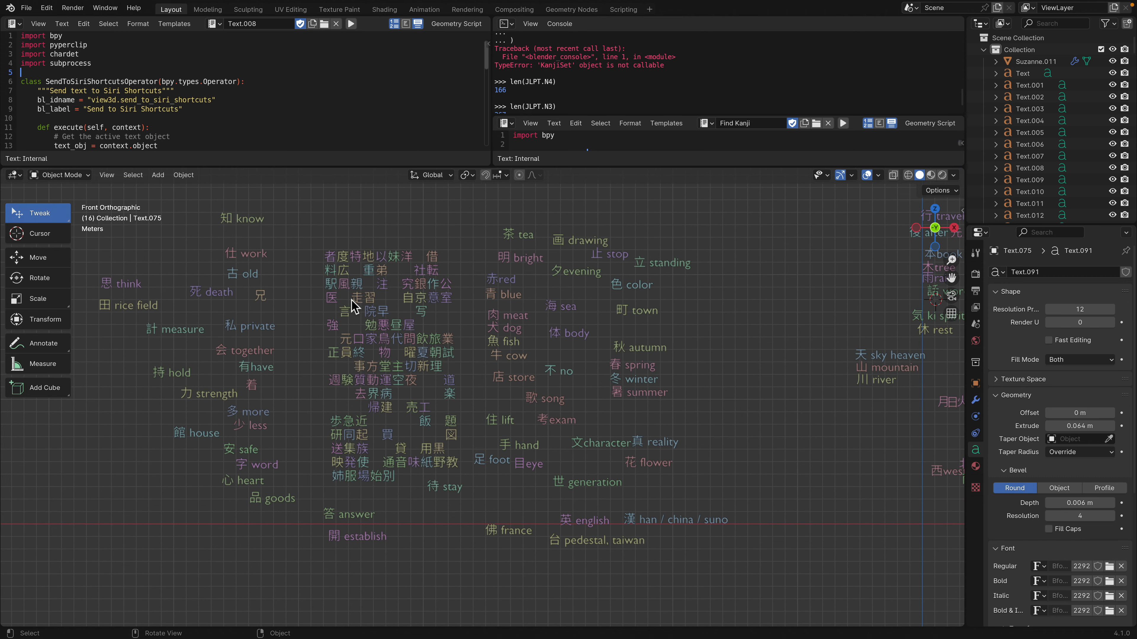
{"action": "scroll", "coordinate": [405, 346], "scroll_direction": "up", "scroll_amount": 3}
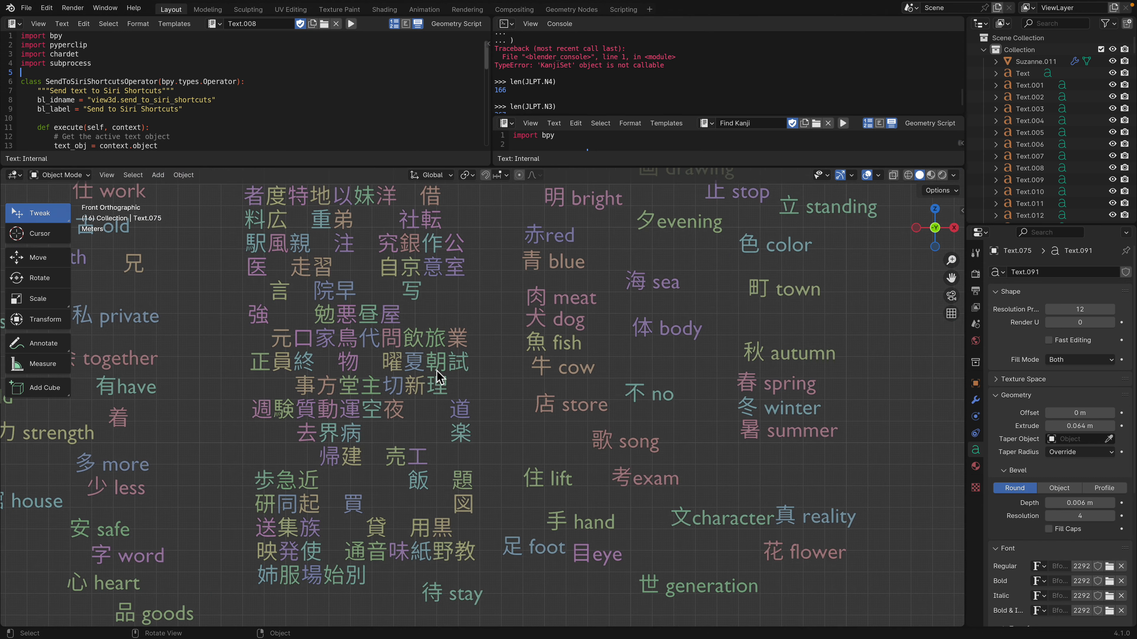
{"action": "scroll", "coordinate": [427, 376], "scroll_direction": "down", "scroll_amount": 2}
{"action": "scroll", "coordinate": [560, 347], "scroll_direction": "up", "scroll_amount": 2}
{"action": "scroll", "coordinate": [578, 319], "scroll_direction": "down", "scroll_amount": 3}
{"action": "middle_click_drag", "start_coordinate": [801, 351], "coordinate": [304, 353], "text": "shift"}
{"action": "middle_click_drag", "start_coordinate": [544, 331], "coordinate": [435, 359], "text": "shift"}
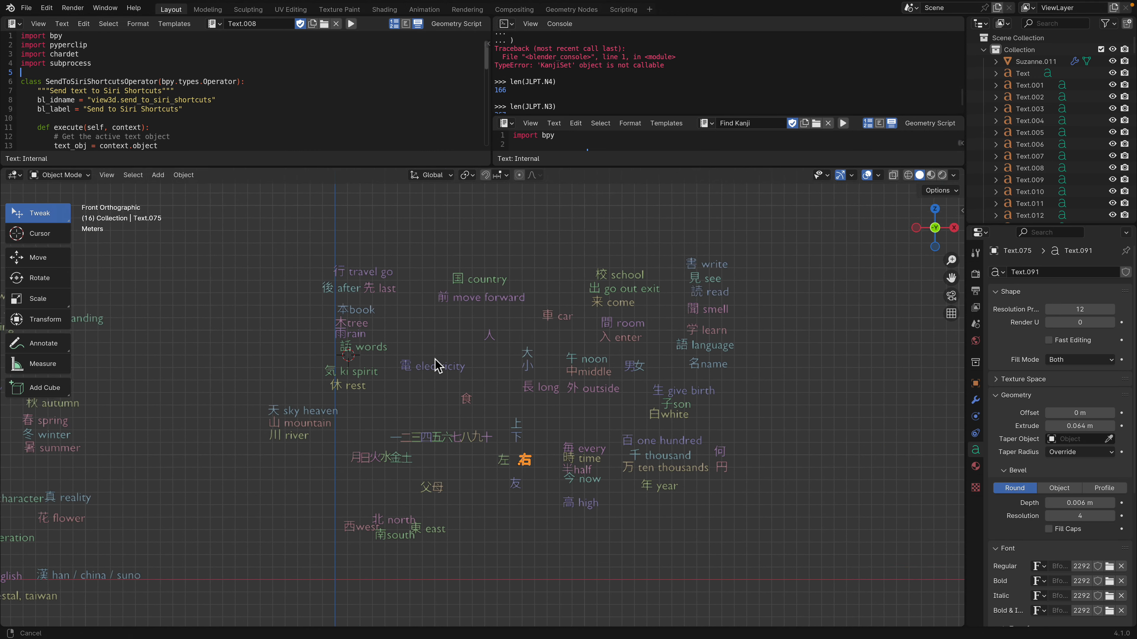
Step: Enlarge the 3D viewport upward by shrinking the script editor above it
{"action": "left_click_drag", "start_coordinate": [564, 167], "coordinate": [565, 130]}
{"action": "scroll", "coordinate": [571, 173], "scroll_direction": "up", "scroll_amount": 3}
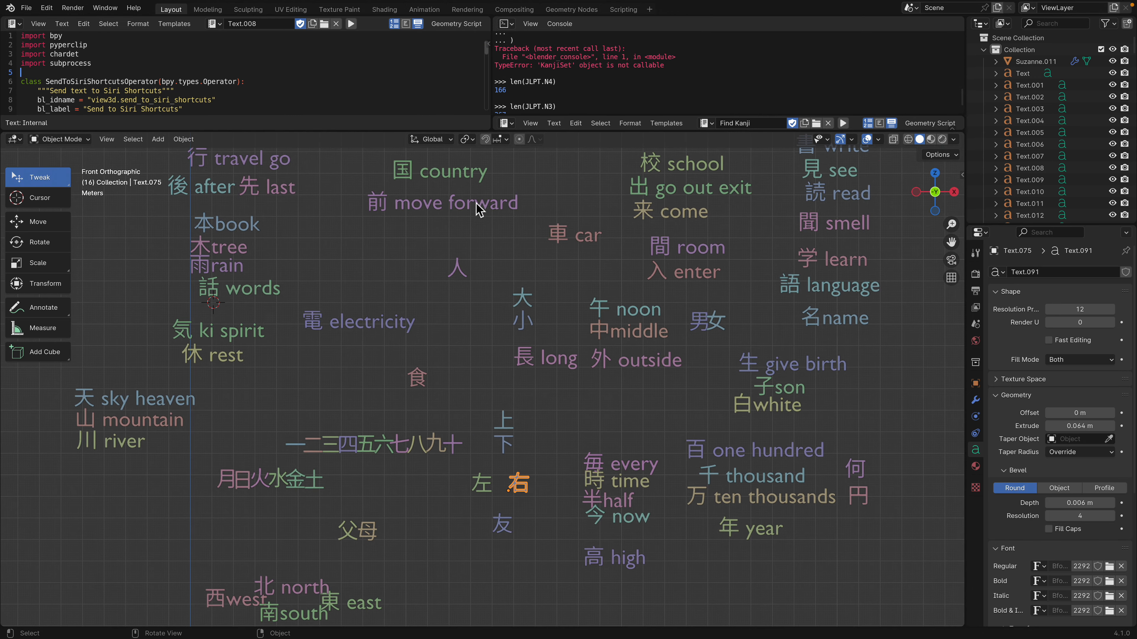
{"action": "scroll", "coordinate": [478, 208], "scroll_direction": "down", "scroll_amount": 1}
Step: Nudge the 車 car, 大 and 人 text objects slightly to tidy their spacing
{"action": "left_click", "coordinate": [566, 262]}
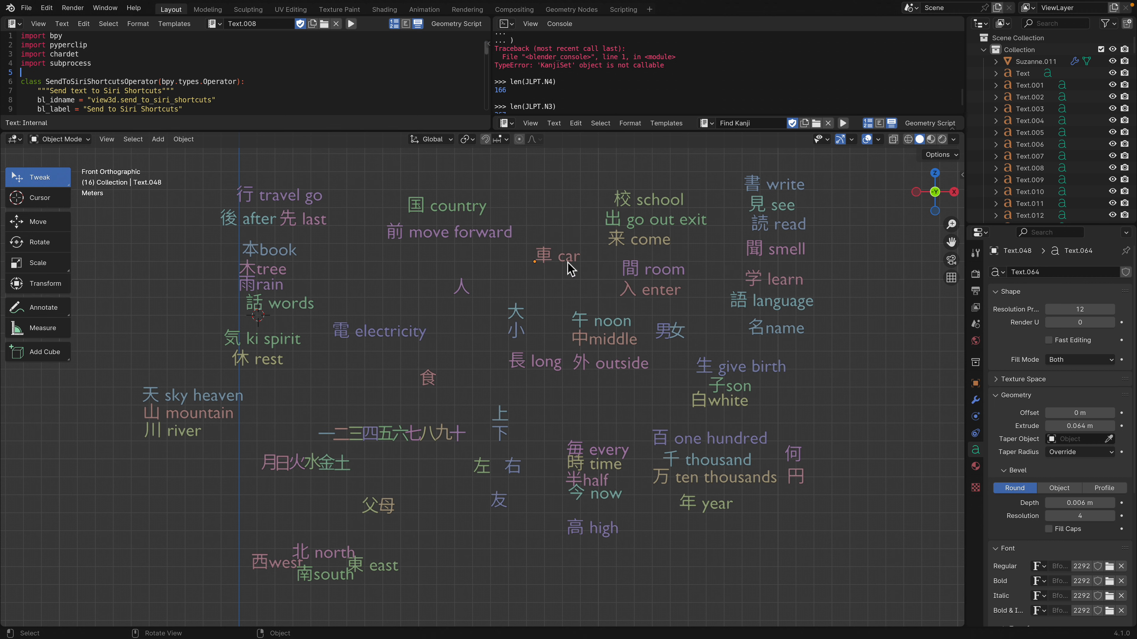
{"action": "scroll", "coordinate": [540, 339], "scroll_direction": "up", "scroll_amount": 1}
{"action": "left_click", "coordinate": [522, 292]}
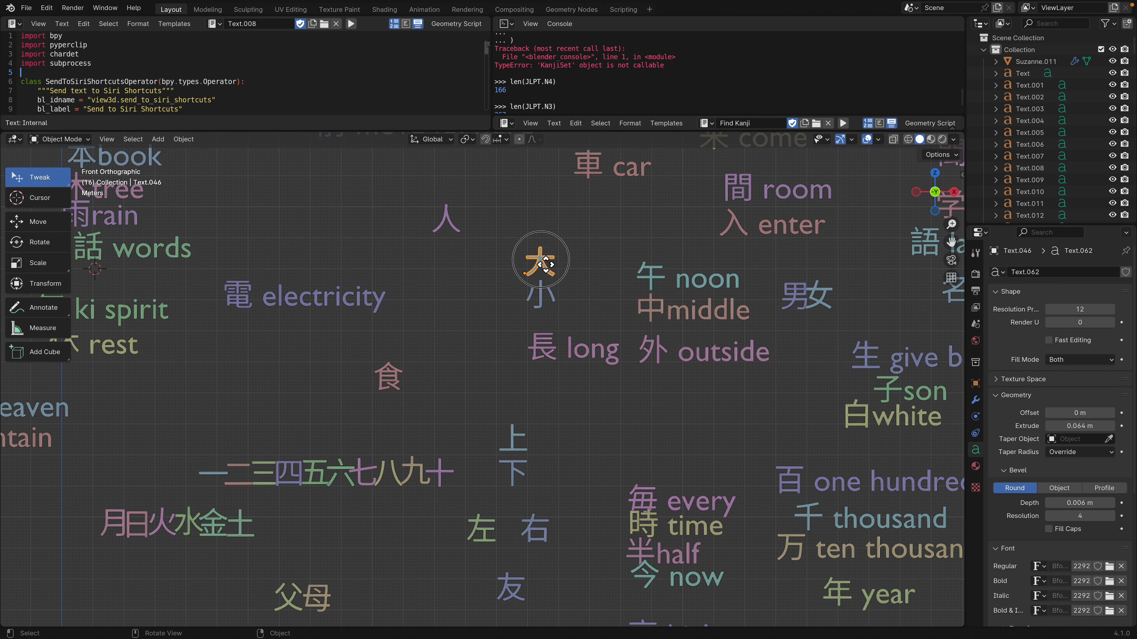
{"action": "left_click", "coordinate": [520, 321]}
{"action": "left_click_drag", "start_coordinate": [464, 267], "coordinate": [462, 270]}
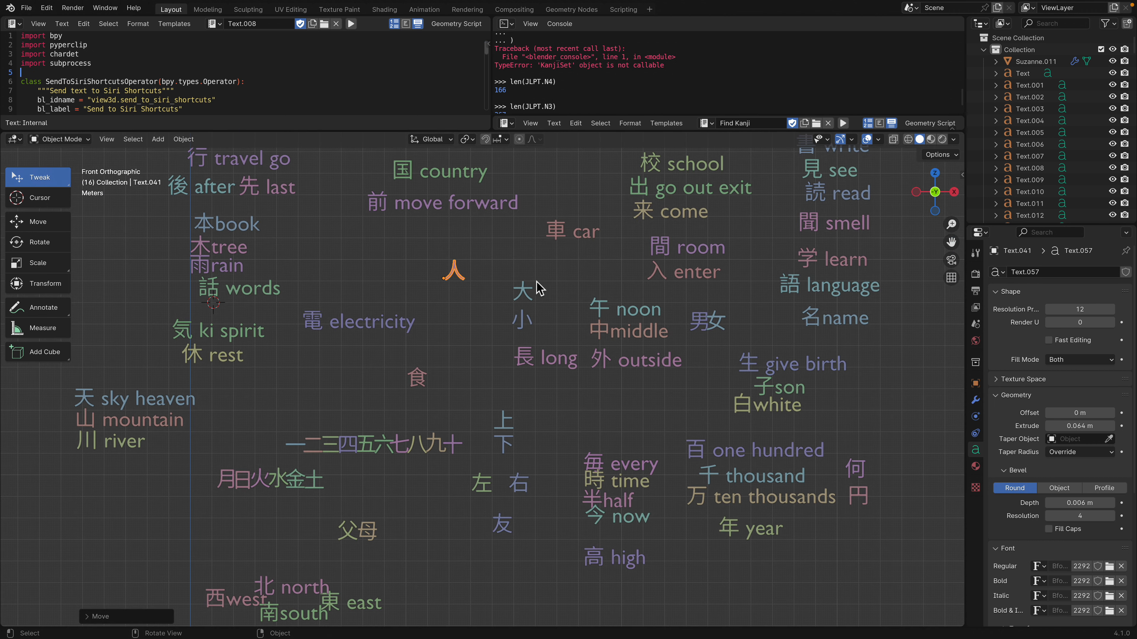
Step: Regroup the words near 来 come: shift 間 room and 入 enter up, place 出 go out exit below them, and nudge 校 school
{"action": "left_click_drag", "start_coordinate": [678, 275], "coordinate": [699, 247]}
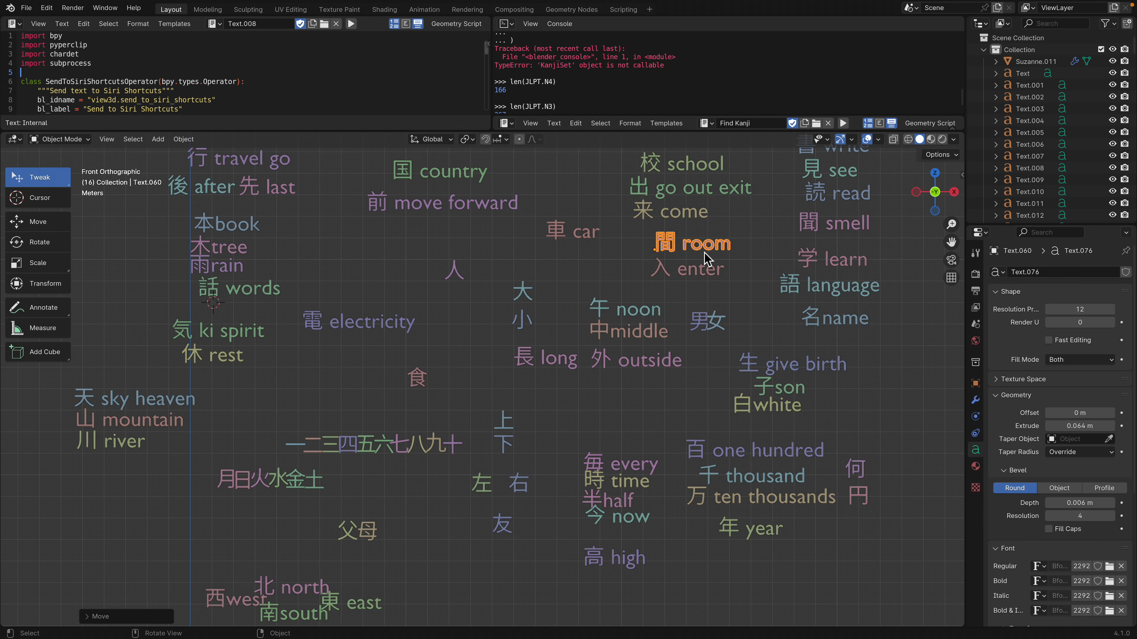
{"action": "scroll", "coordinate": [702, 294], "scroll_direction": "down", "scroll_amount": 2}
{"action": "scroll", "coordinate": [673, 253], "scroll_direction": "up", "scroll_amount": 1}
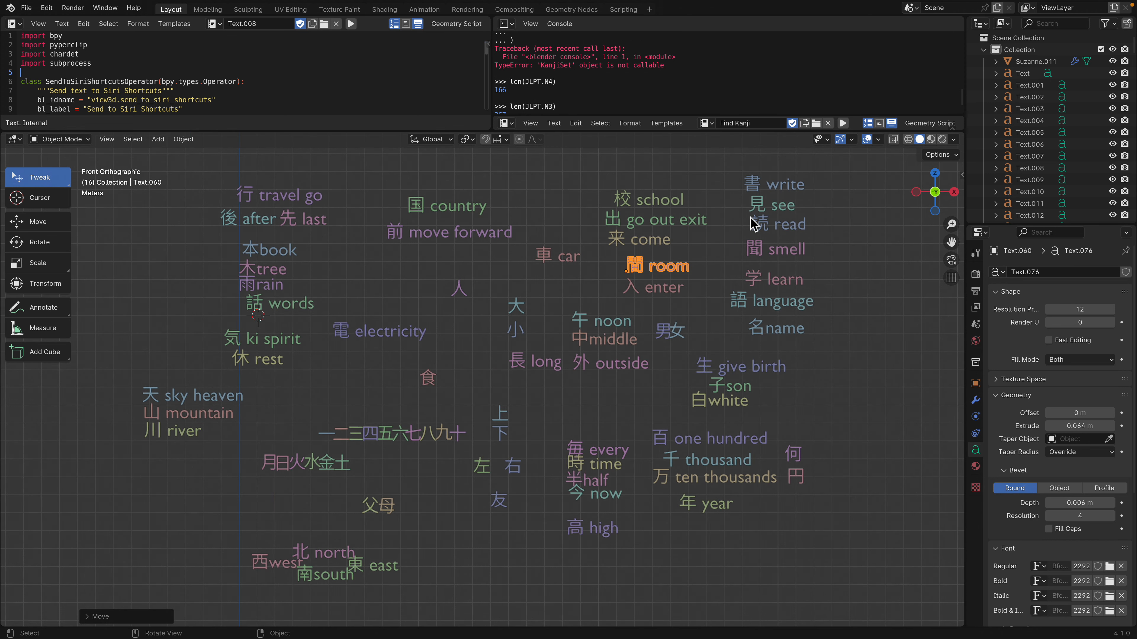
{"action": "scroll", "coordinate": [681, 245], "scroll_direction": "up", "scroll_amount": 1}
{"action": "left_click_drag", "start_coordinate": [690, 196], "coordinate": [703, 256]}
{"action": "left_click_drag", "start_coordinate": [703, 245], "coordinate": [703, 238]}
{"action": "left_click_drag", "start_coordinate": [706, 285], "coordinate": [695, 278]}
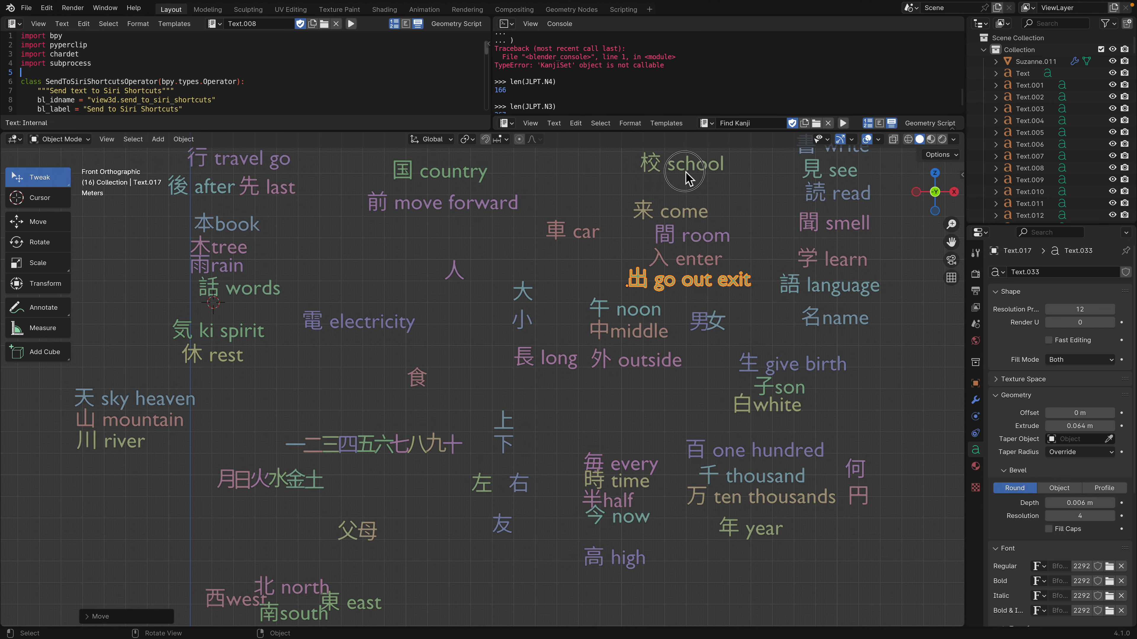
{"action": "left_click_drag", "start_coordinate": [686, 166], "coordinate": [683, 174]}
{"action": "scroll", "coordinate": [702, 220], "scroll_direction": "down", "scroll_amount": 2}
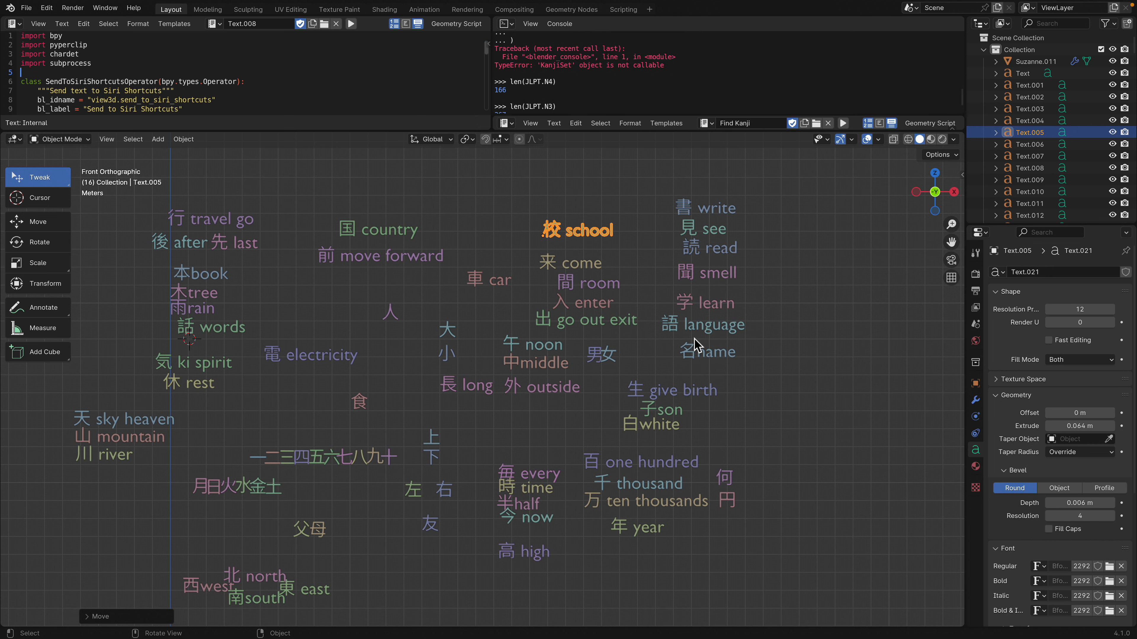
Step: Compare the kanji groups on both sides of the vertical axis, from the season and colour words to the number and direction kanji
{"action": "scroll", "coordinate": [712, 300], "scroll_direction": "up", "scroll_amount": 1}
{"action": "scroll", "coordinate": [734, 309], "scroll_direction": "down", "scroll_amount": 5}
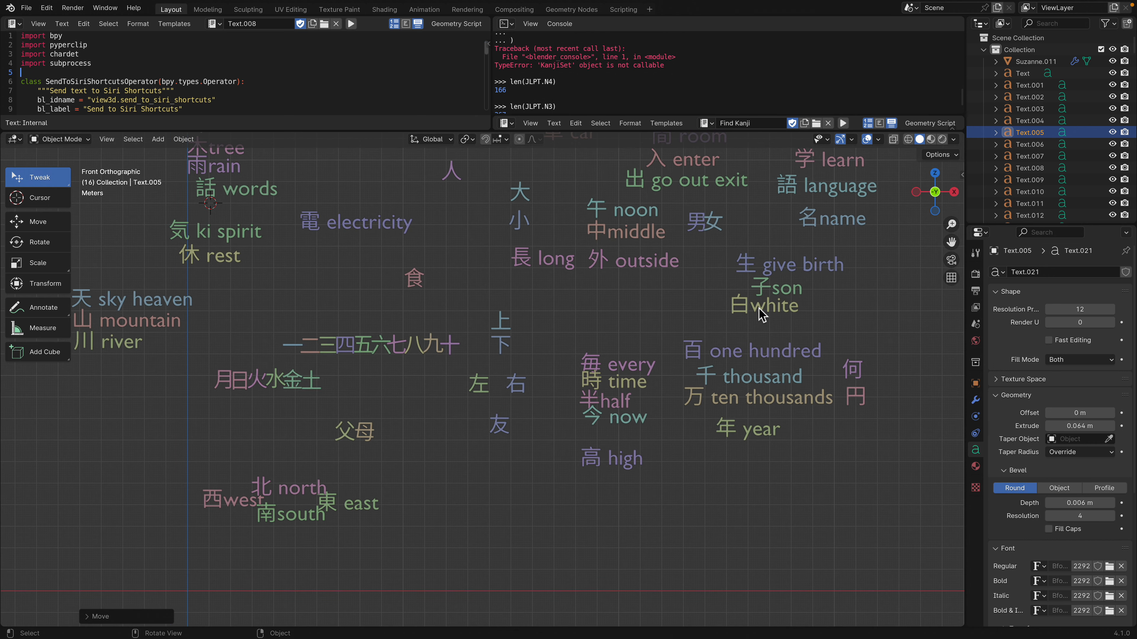
{"action": "scroll", "coordinate": [617, 367], "scroll_direction": "down", "scroll_amount": 5}
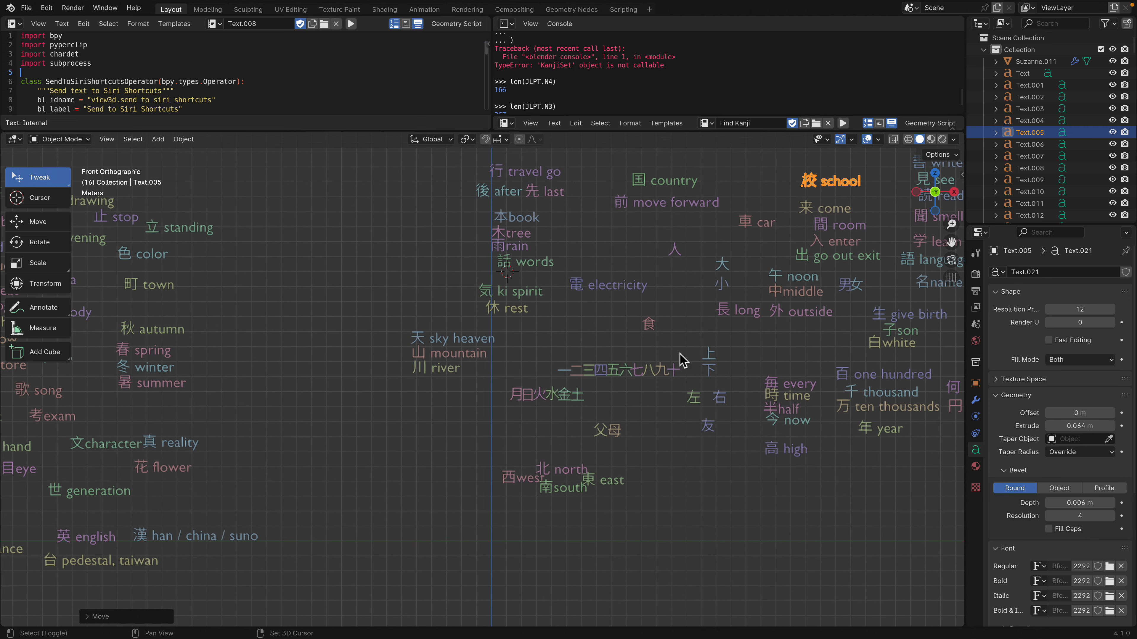
{"action": "scroll", "coordinate": [523, 369], "scroll_direction": "up", "scroll_amount": 3}
{"action": "scroll", "coordinate": [522, 370], "scroll_direction": "up", "scroll_amount": 2}
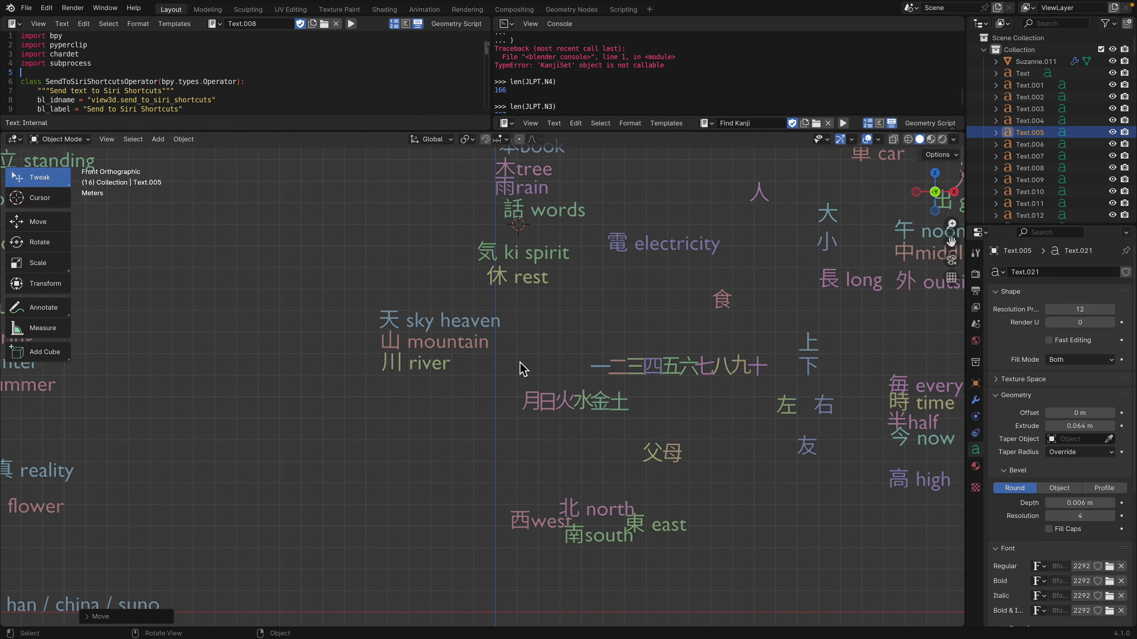
{"action": "scroll", "coordinate": [470, 372], "scroll_direction": "down", "scroll_amount": 5}
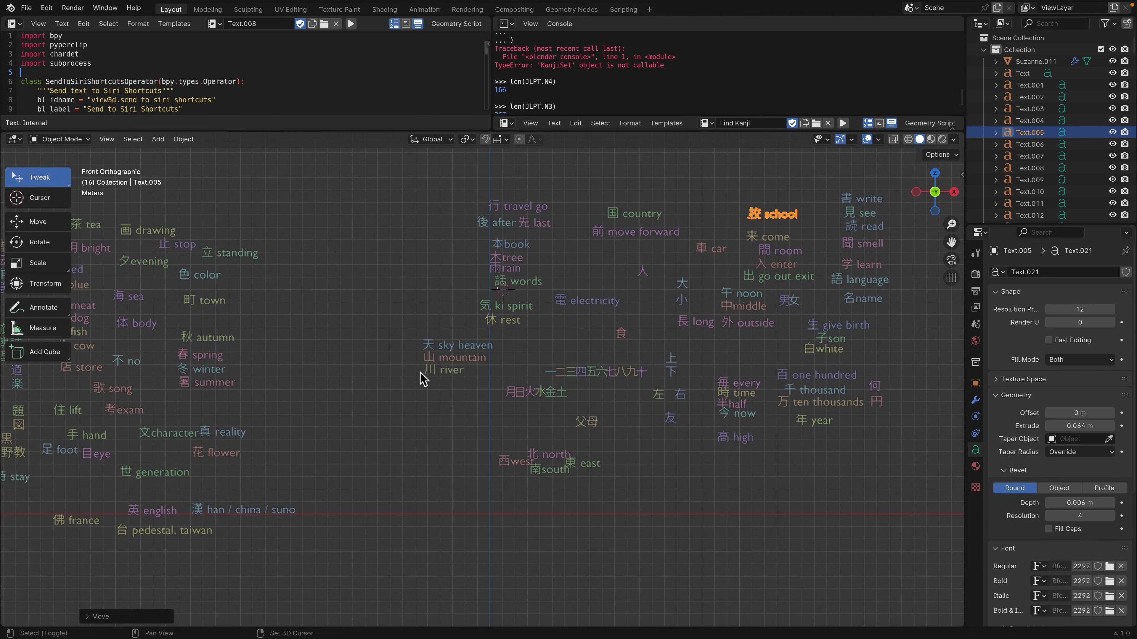
{"action": "scroll", "coordinate": [564, 323], "scroll_direction": "up", "scroll_amount": 2}
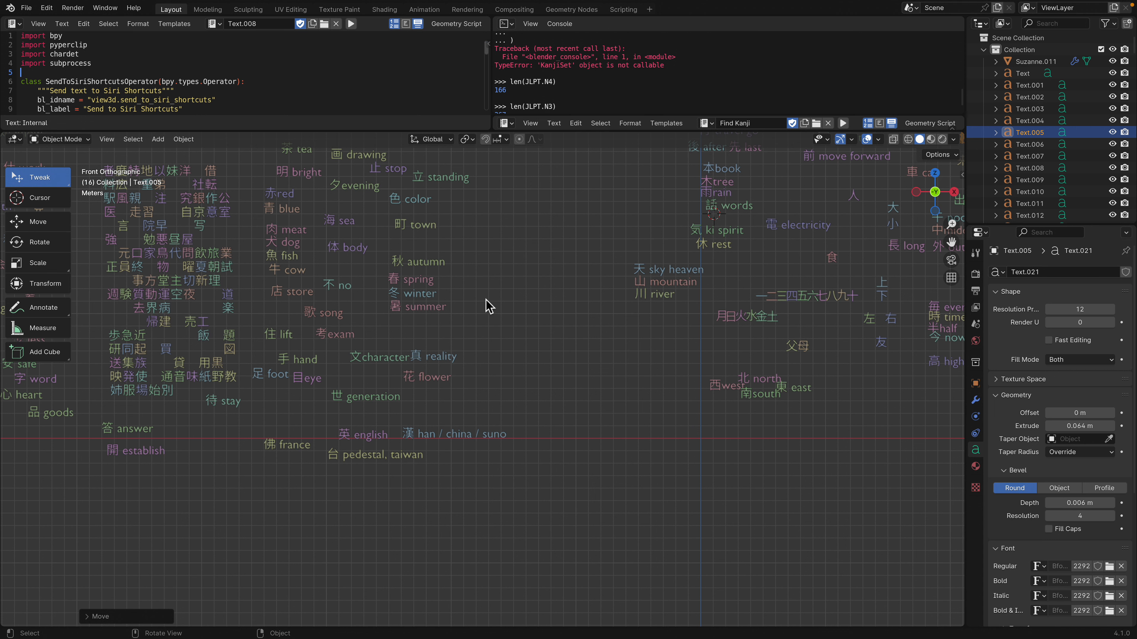
{"action": "scroll", "coordinate": [489, 306], "scroll_direction": "up", "scroll_amount": 1}
{"action": "scroll", "coordinate": [465, 313], "scroll_direction": "down", "scroll_amount": 4}
{"action": "scroll", "coordinate": [634, 331], "scroll_direction": "up", "scroll_amount": 4}
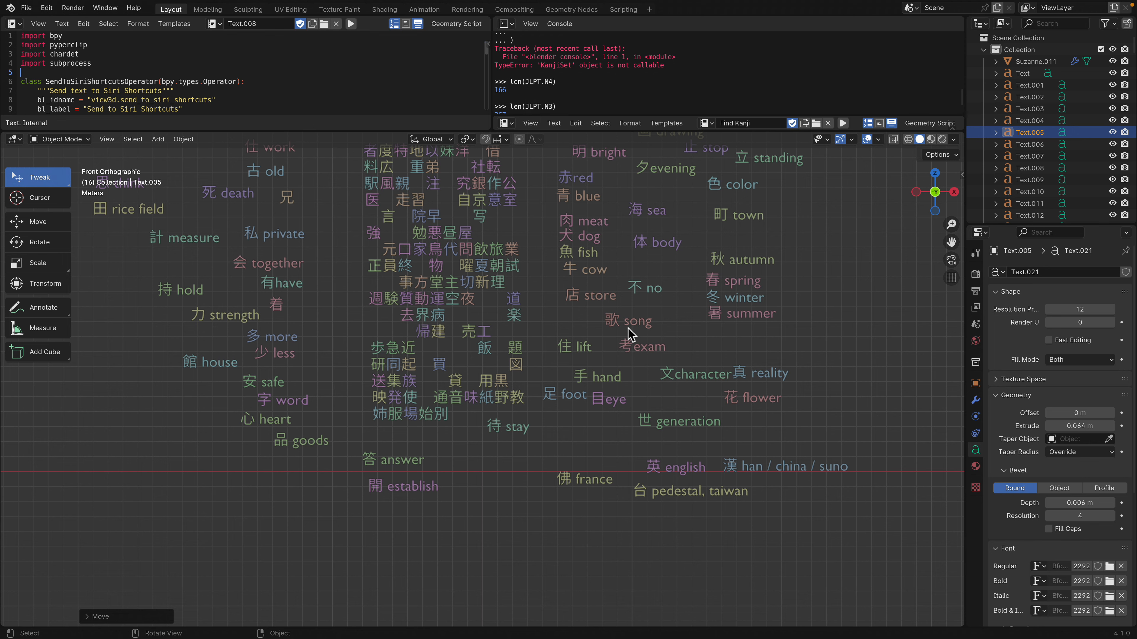
{"action": "scroll", "coordinate": [582, 331], "scroll_direction": "down", "scroll_amount": 3}
{"action": "scroll", "coordinate": [482, 363], "scroll_direction": "up", "scroll_amount": 3}
{"action": "scroll", "coordinate": [500, 330], "scroll_direction": "down", "scroll_amount": 3}
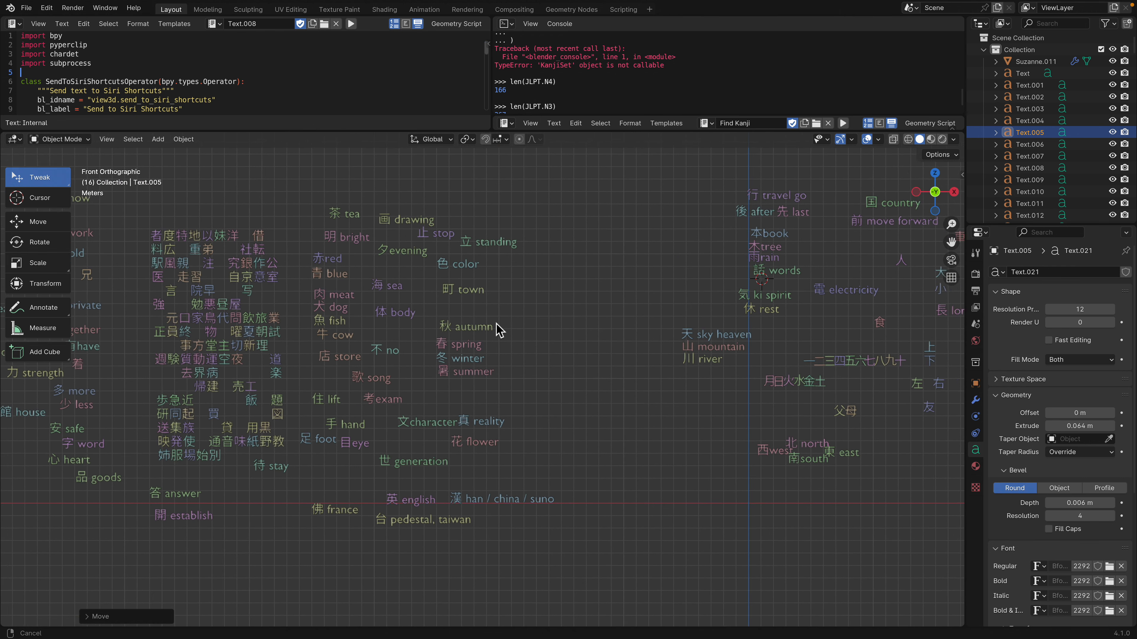
{"action": "scroll", "coordinate": [430, 341], "scroll_direction": "up", "scroll_amount": 3}
{"action": "scroll", "coordinate": [541, 325], "scroll_direction": "down", "scroll_amount": 2}
{"action": "scroll", "coordinate": [401, 355], "scroll_direction": "up", "scroll_amount": 6}
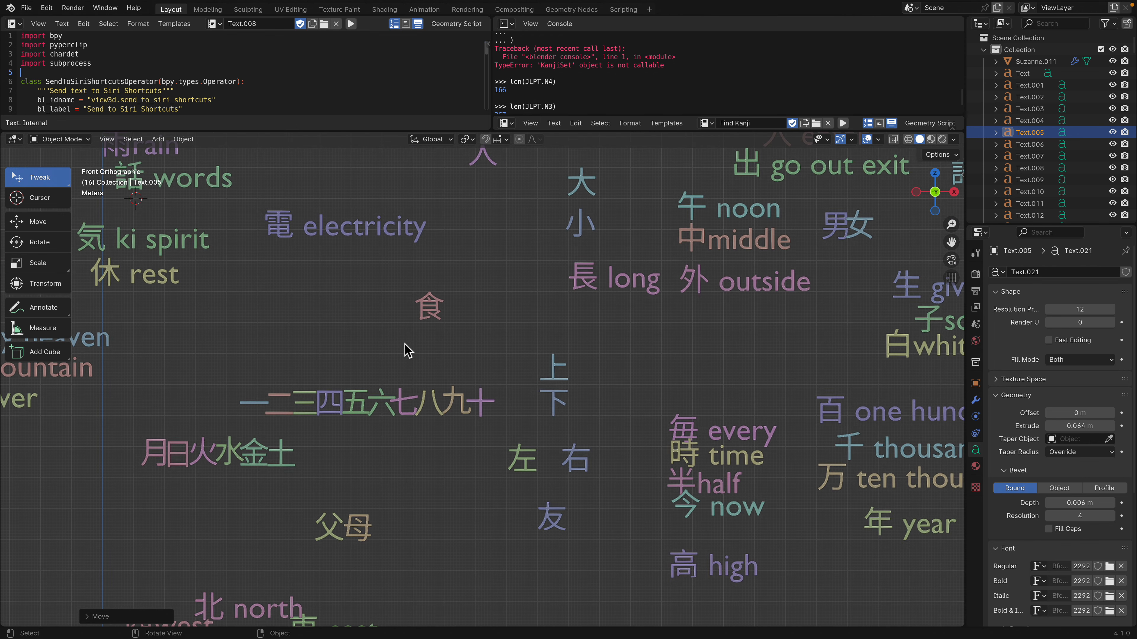
{"action": "scroll", "coordinate": [407, 328], "scroll_direction": "down", "scroll_amount": 2}
{"action": "scroll", "coordinate": [428, 336], "scroll_direction": "down", "scroll_amount": 2}
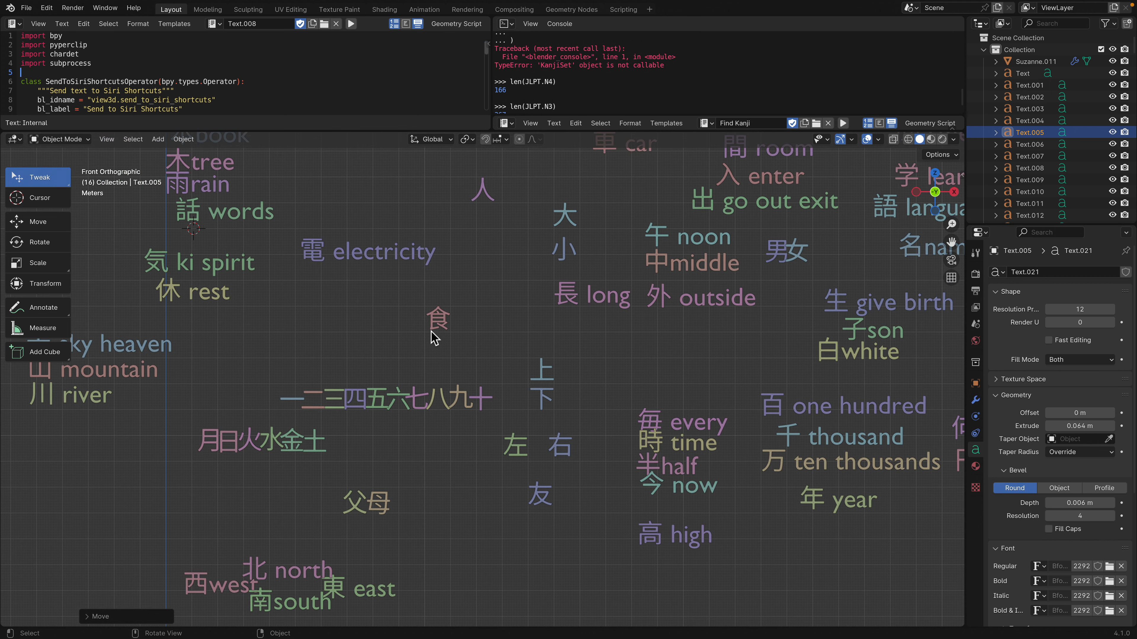
{"action": "scroll", "coordinate": [428, 340], "scroll_direction": "up", "scroll_amount": 1}
{"action": "scroll", "coordinate": [427, 354], "scroll_direction": "down", "scroll_amount": 1}
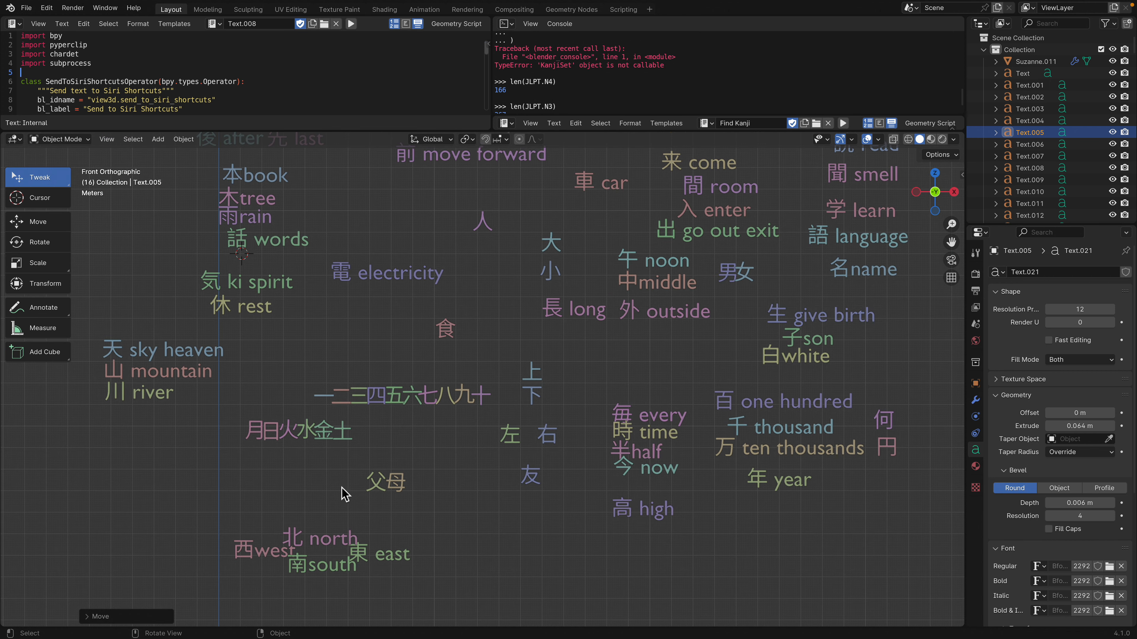
Step: Save the Blender file kanji_game_008.blend
{"action": "middle_click_drag", "start_coordinate": [352, 479], "coordinate": [404, 403], "text": "shift"}
{"action": "middle_click_drag", "start_coordinate": [447, 359], "coordinate": [425, 425], "text": "shift"}
{"action": "key", "text": "ctrl+s"}
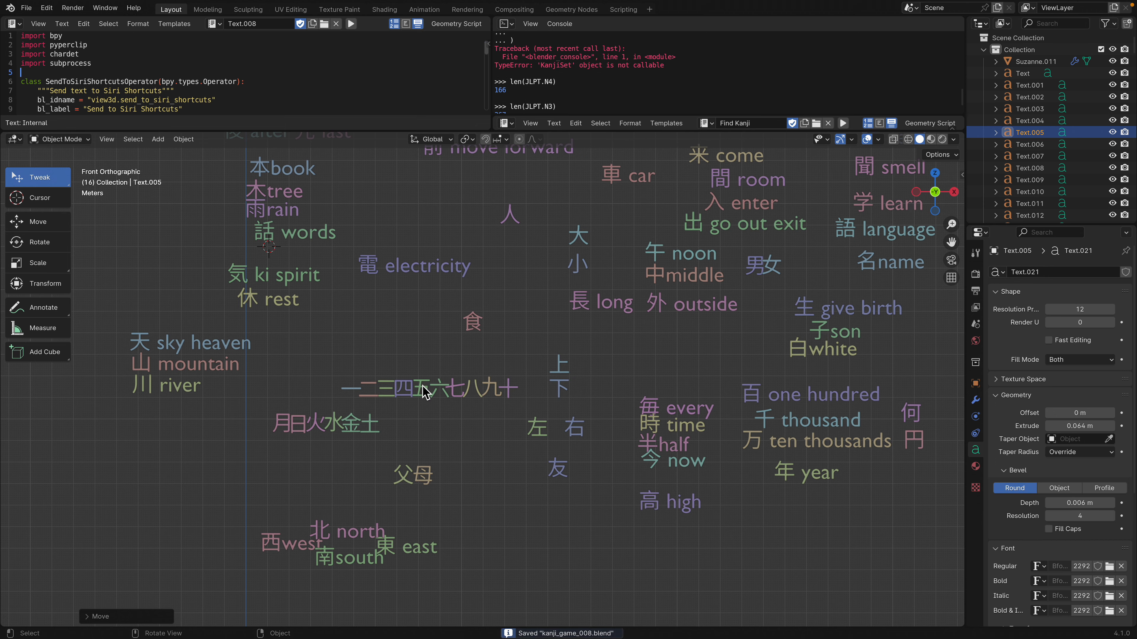
Step: Select the 人 text object in Blender and switch to Shortcuts to review how the Clipboard Kanji shortcut speaks and translates the clipboard
{"action": "key", "text": "ctrl+Left"}
{"action": "key", "text": "ctrl+Left"}
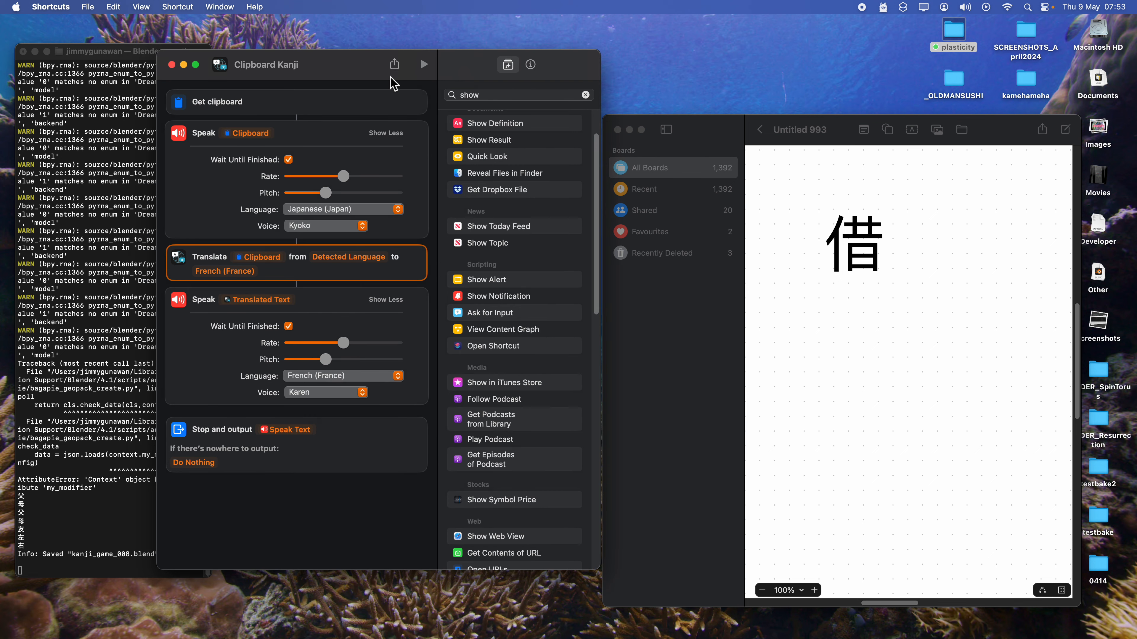
{"action": "key", "text": "ctrl+Right"}
{"action": "key", "text": "ctrl+Right"}
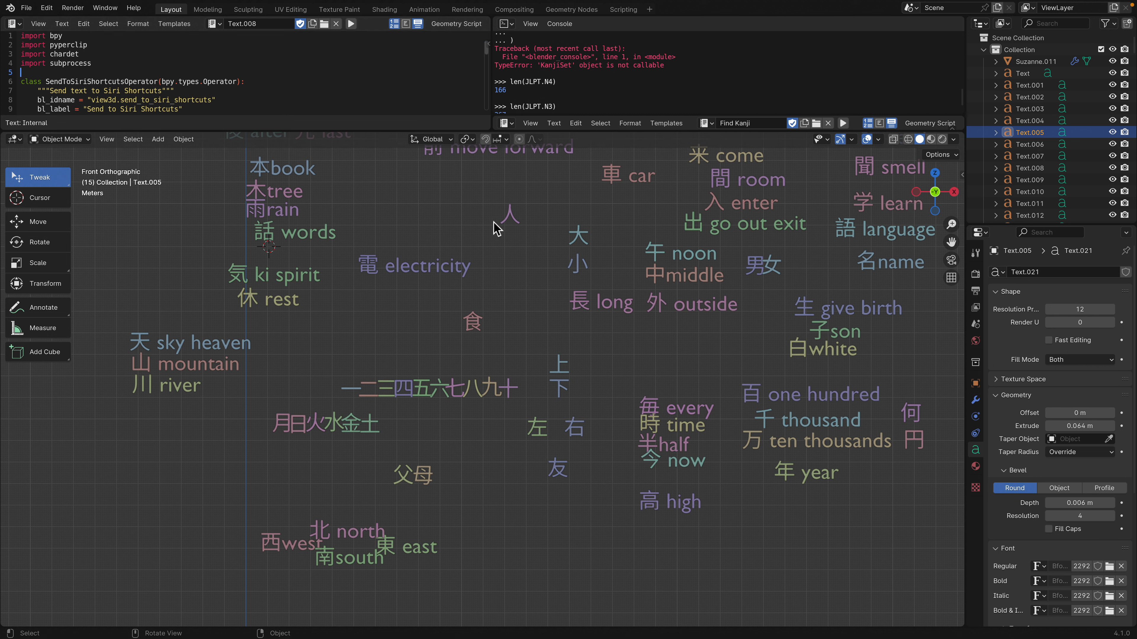
{"action": "left_click", "coordinate": [510, 214]}
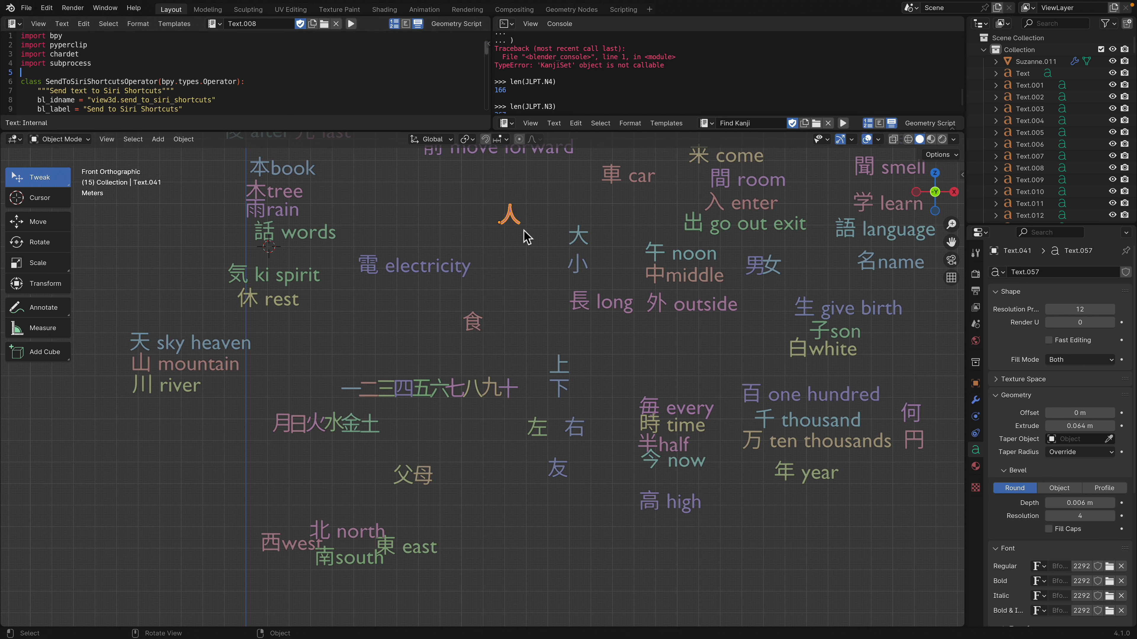
{"action": "key", "text": "ctrl+Left"}
{"action": "key", "text": "ctrl+Left"}
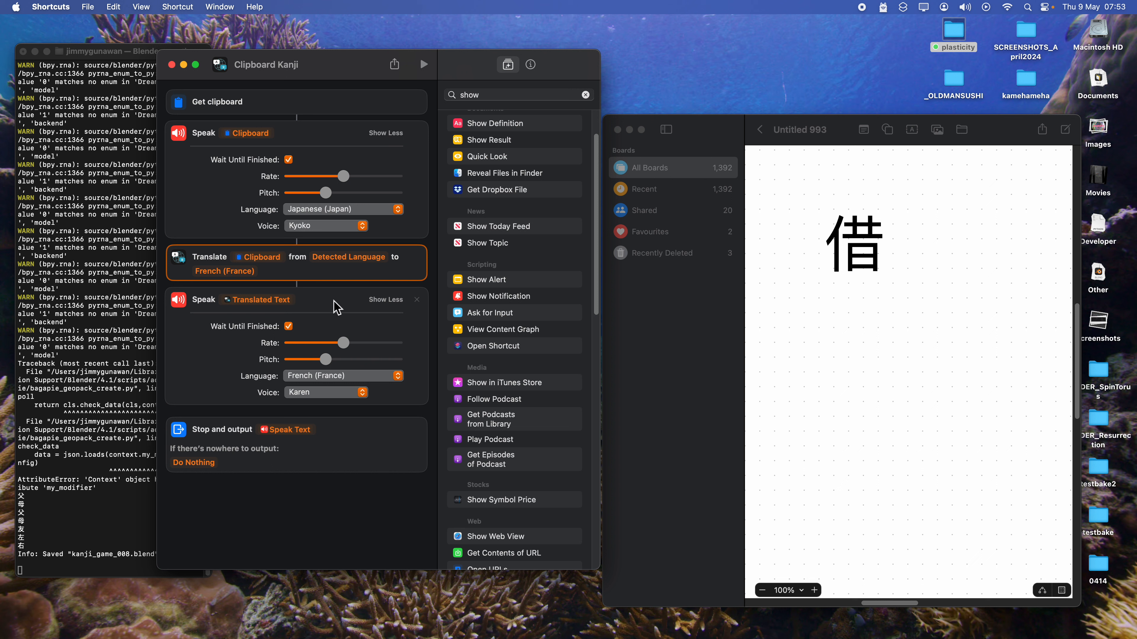
{"action": "left_click_drag", "start_coordinate": [345, 68], "coordinate": [326, 81]}
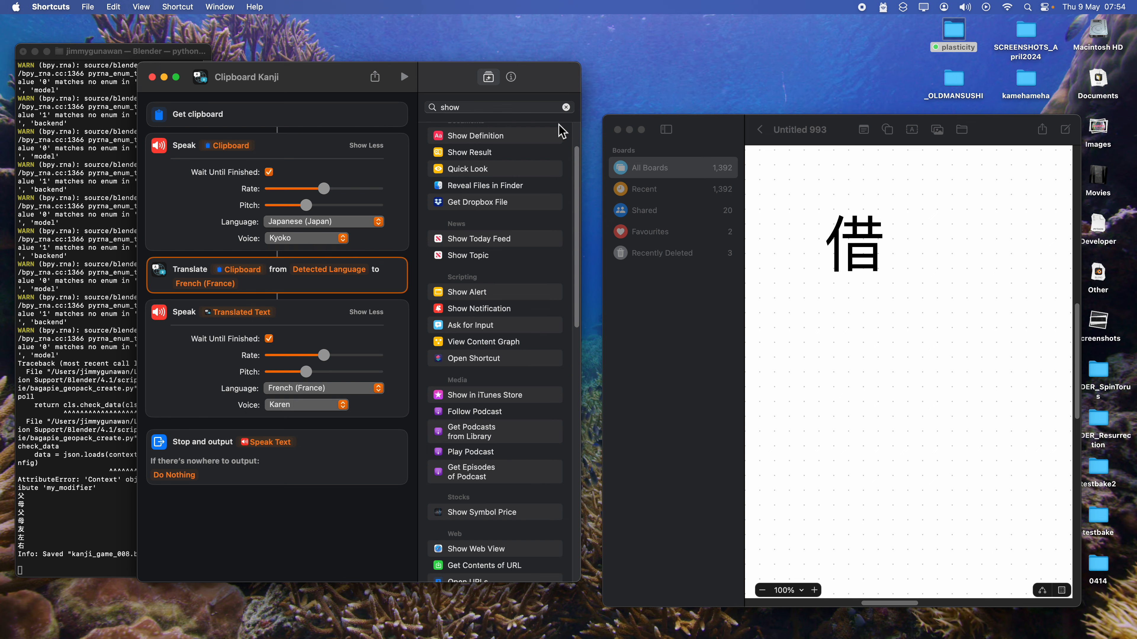
Step: Switch to Blender, enlarge the script editors above the viewport and show the Text.008 script in place of Find Kanji
{"action": "key", "text": "ctrl+Right"}
{"action": "key", "text": "ctrl+Right"}
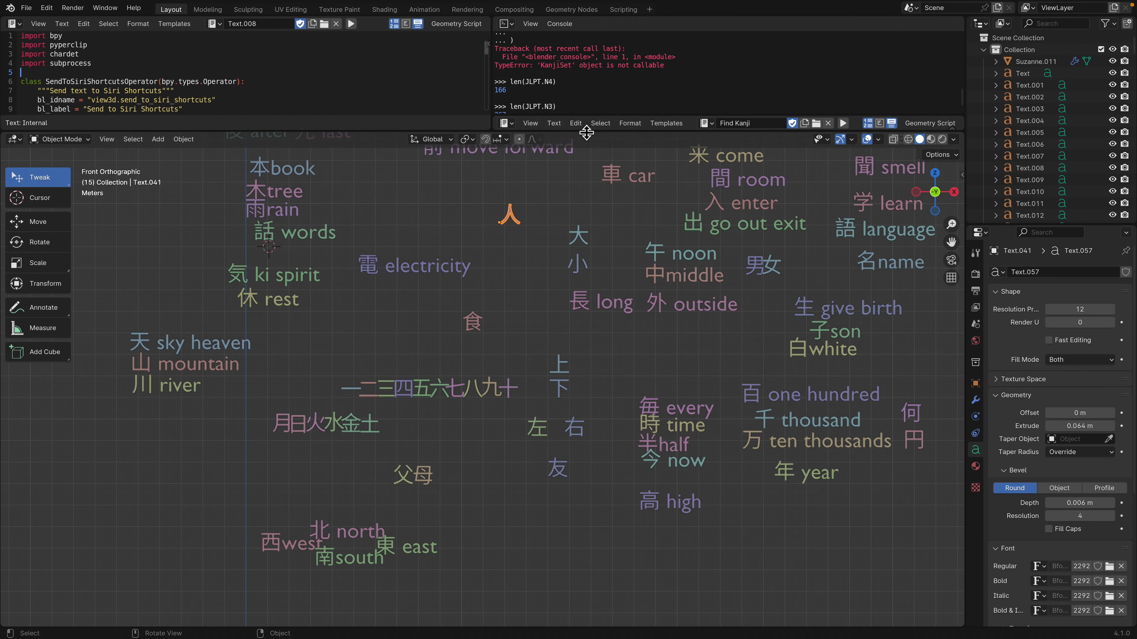
{"action": "left_click_drag", "start_coordinate": [587, 133], "coordinate": [586, 345]}
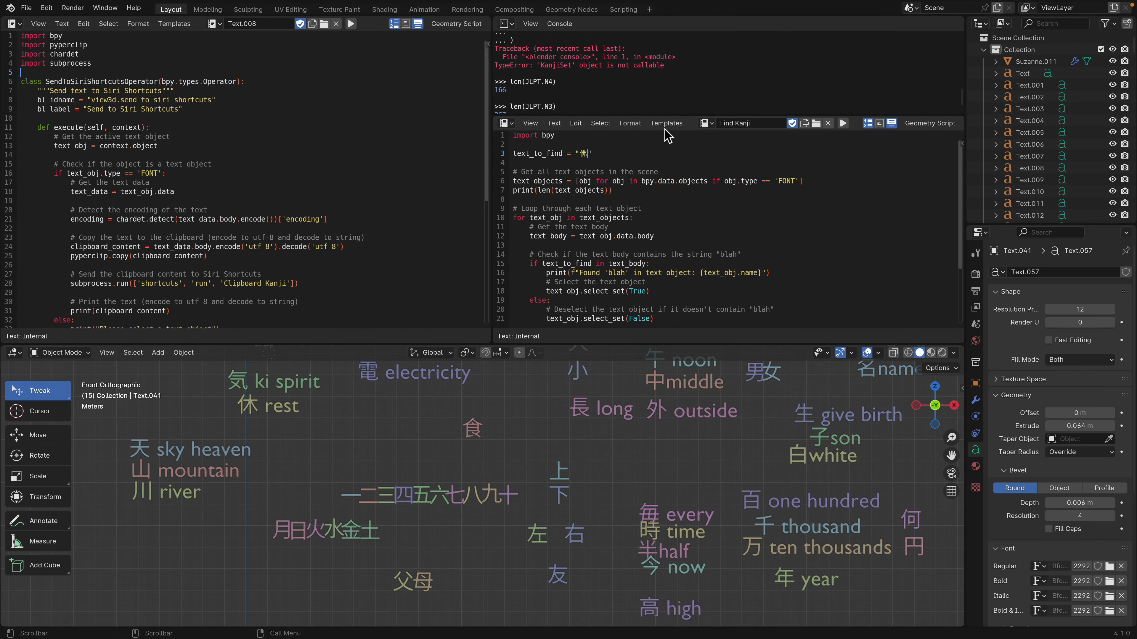
{"action": "left_click", "coordinate": [706, 122]}
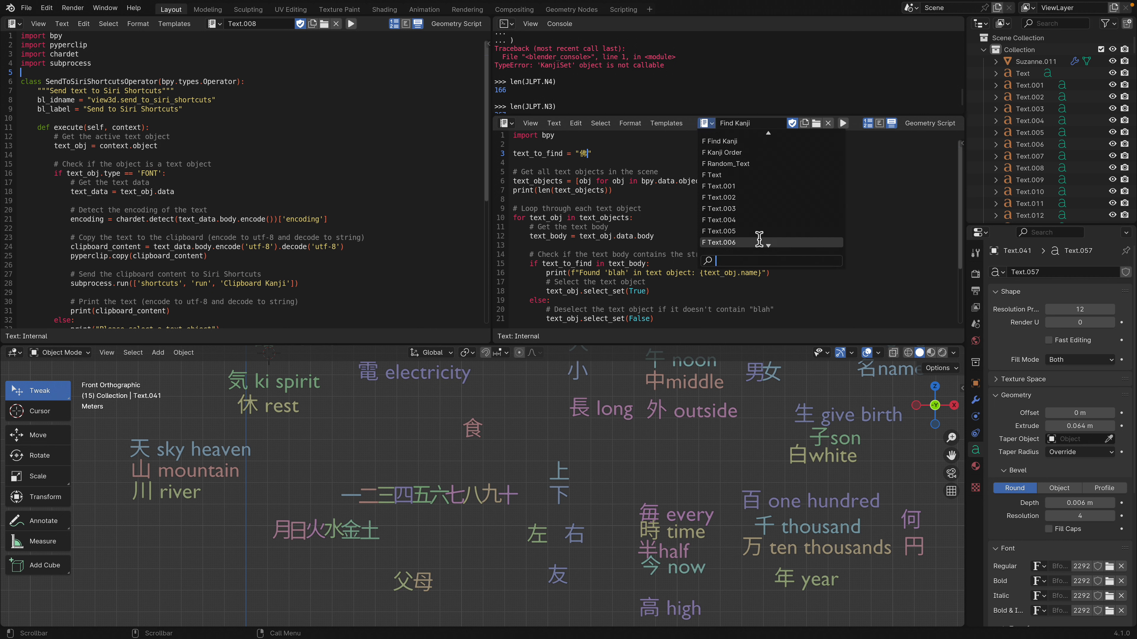
{"action": "scroll", "coordinate": [759, 238], "scroll_direction": "down", "scroll_amount": 2}
{"action": "left_click", "coordinate": [761, 242]}
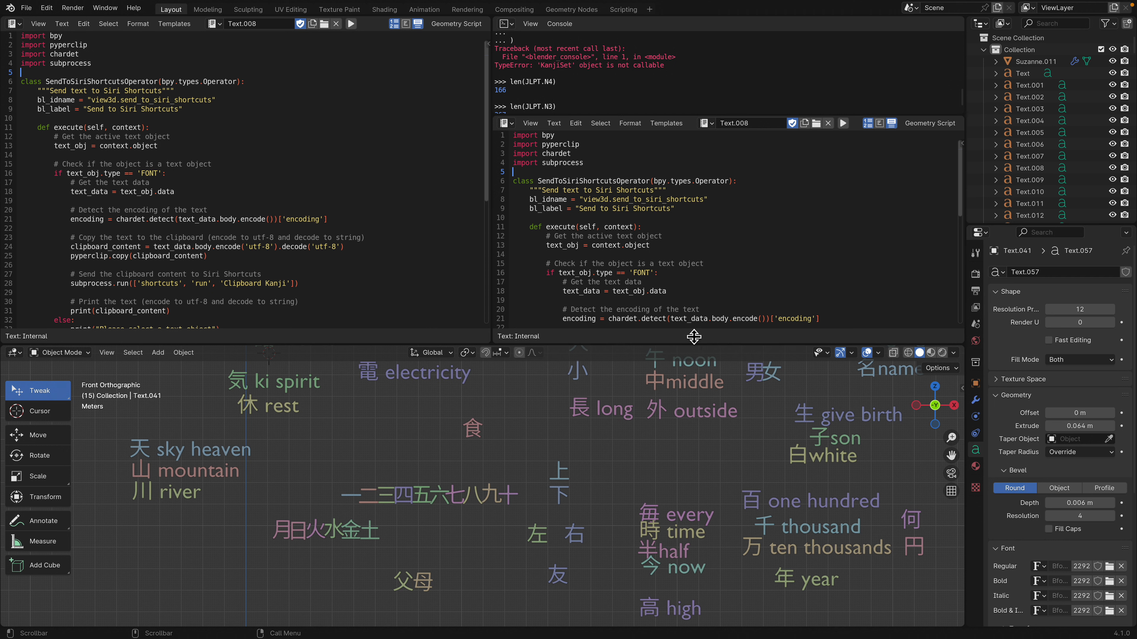
{"action": "left_click_drag", "start_coordinate": [691, 343], "coordinate": [692, 399]}
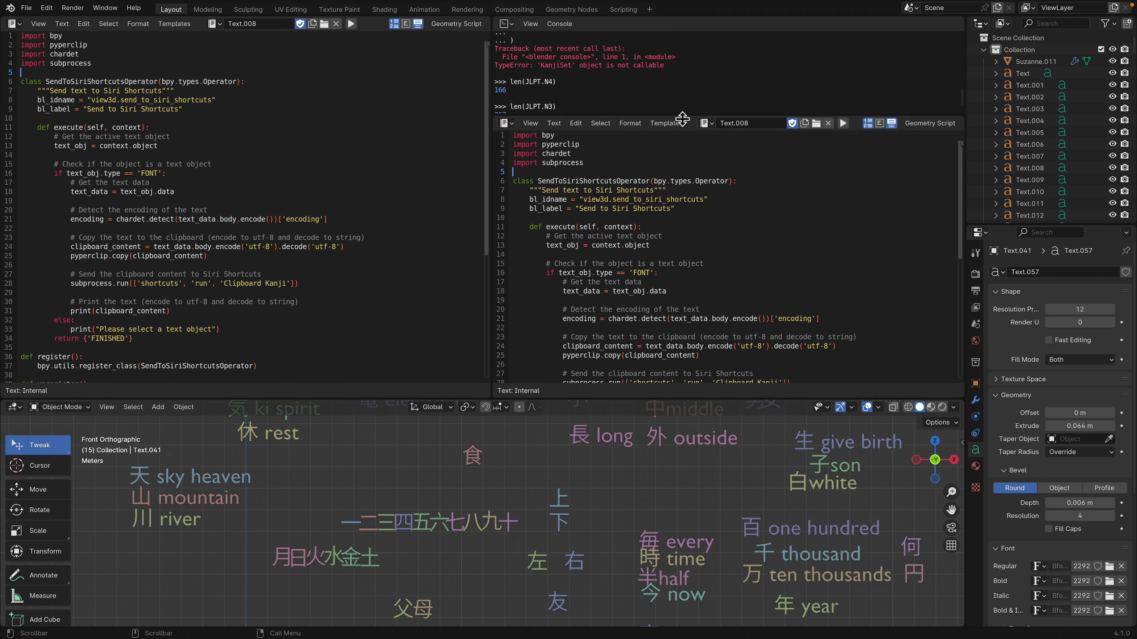
{"action": "left_click_drag", "start_coordinate": [683, 117], "coordinate": [682, 82]}
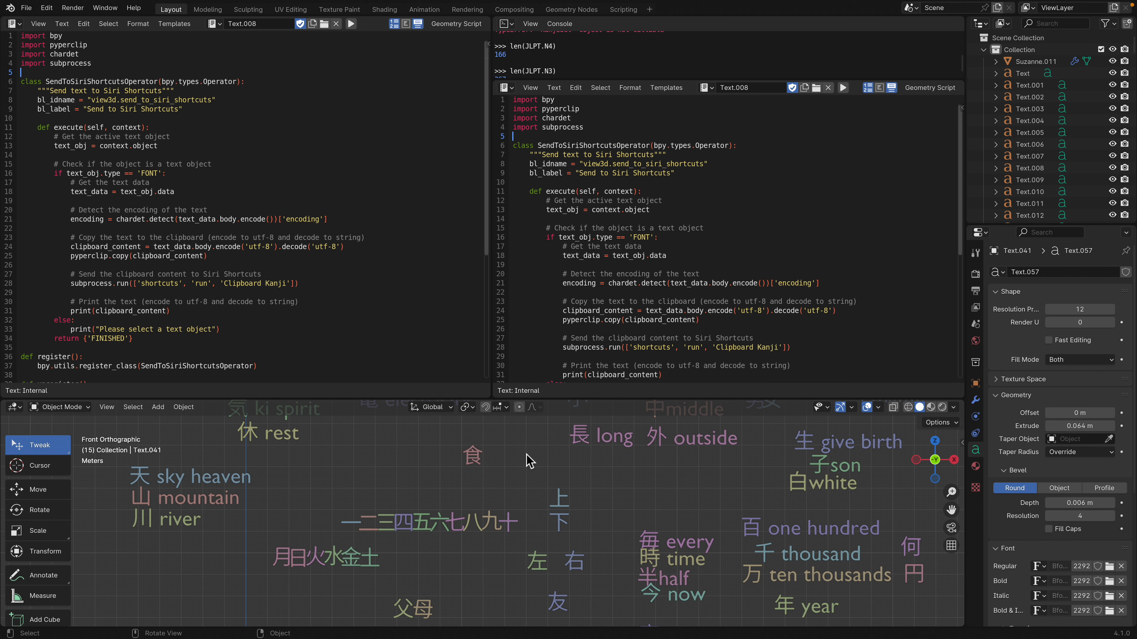
Step: Check the Send to Siri Shortcuts entry in Quick Favorites and enlarge the script editors to read the whole Text.008 script
{"action": "key", "text": "q"}
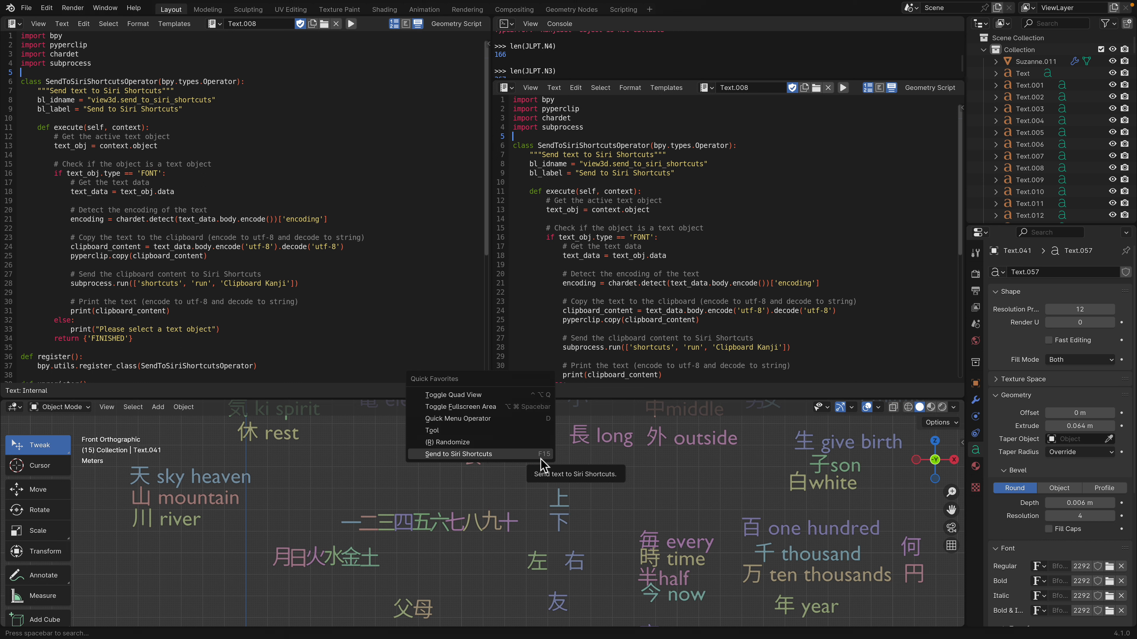
{"action": "left_click_drag", "start_coordinate": [617, 384], "coordinate": [626, 463]}
{"action": "scroll", "coordinate": [575, 359], "scroll_direction": "down", "scroll_amount": 4}
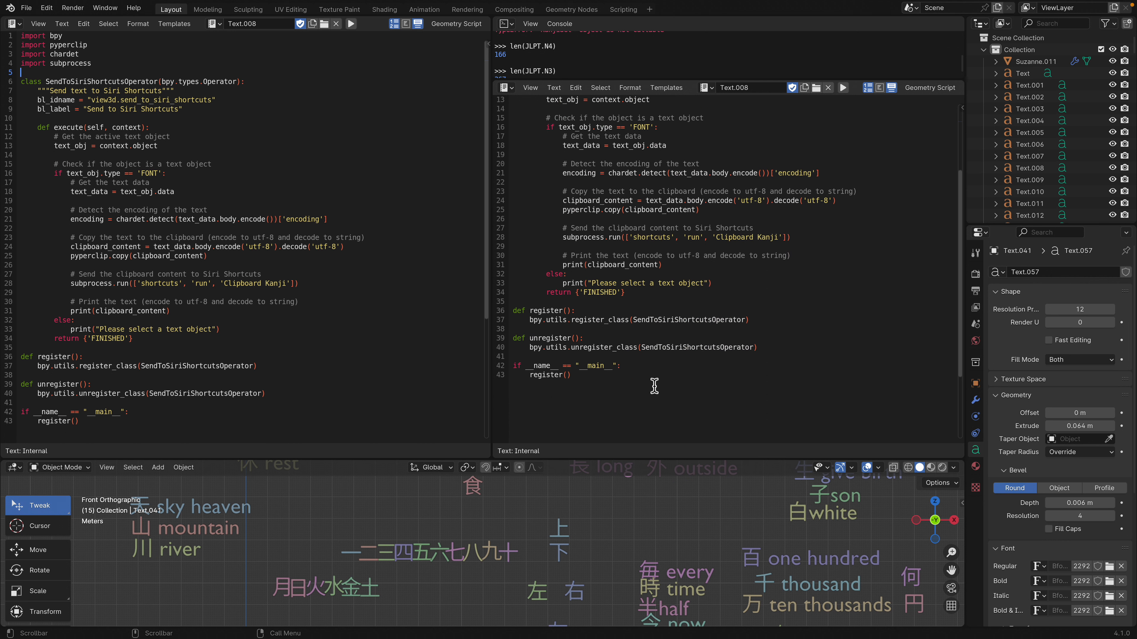
{"action": "scroll", "coordinate": [575, 360], "scroll_direction": "up", "scroll_amount": 1}
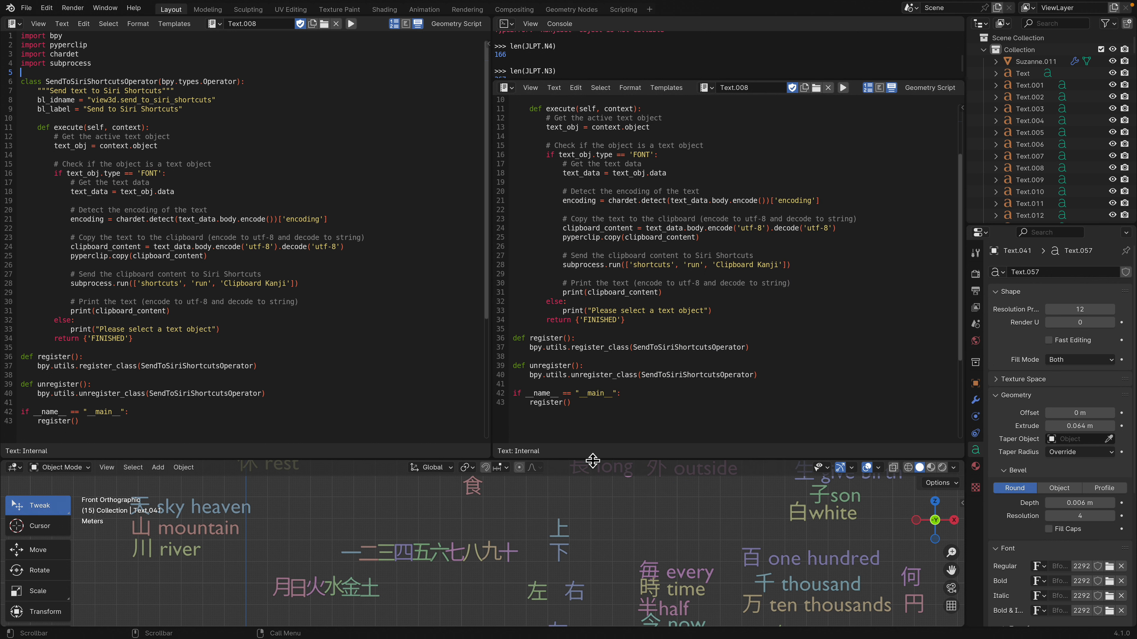
{"action": "left_click_drag", "start_coordinate": [592, 461], "coordinate": [593, 531]}
{"action": "scroll", "coordinate": [589, 439], "scroll_direction": "up", "scroll_amount": 3}
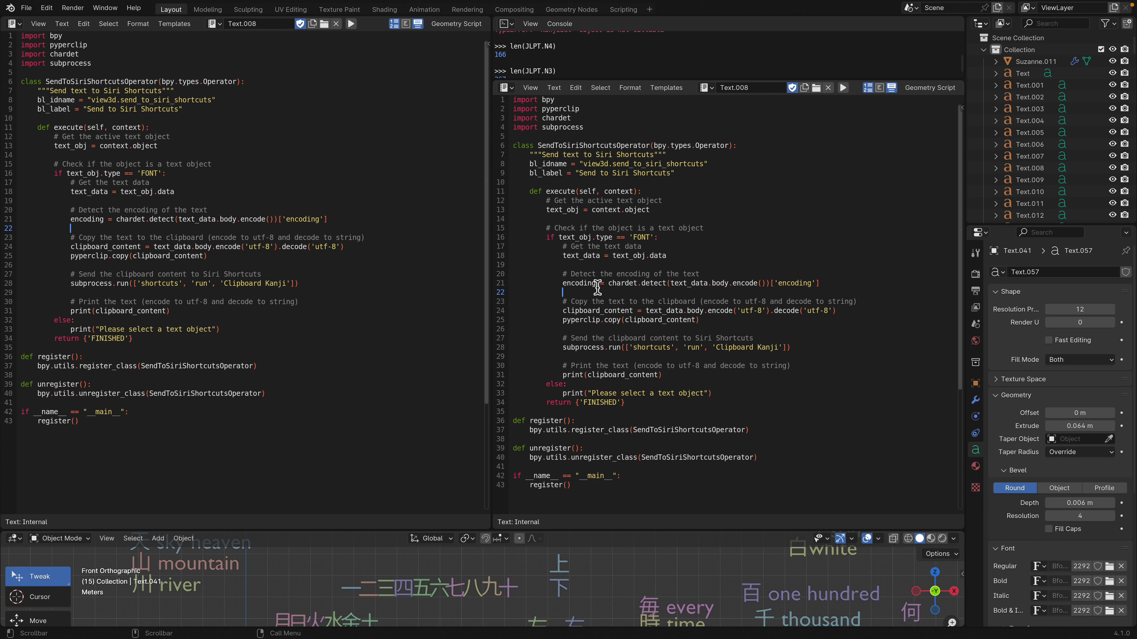
Step: Show the Text.007 script beside Text.008 and examine its import lines and active text object lookup
{"action": "left_click", "coordinate": [705, 88]}
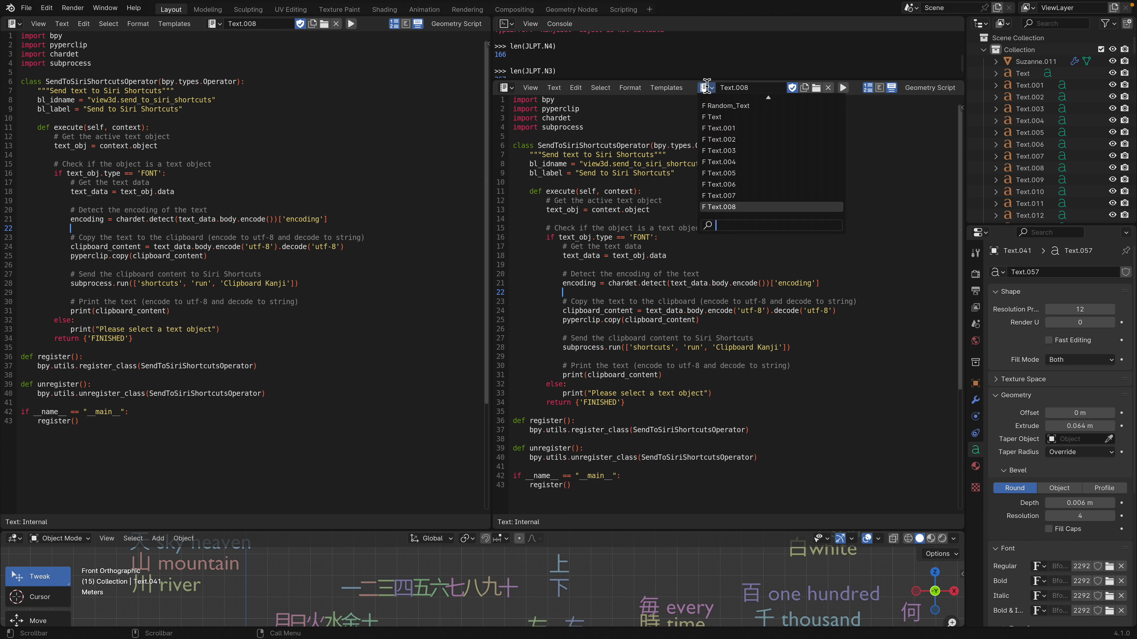
{"action": "left_click", "coordinate": [738, 195]}
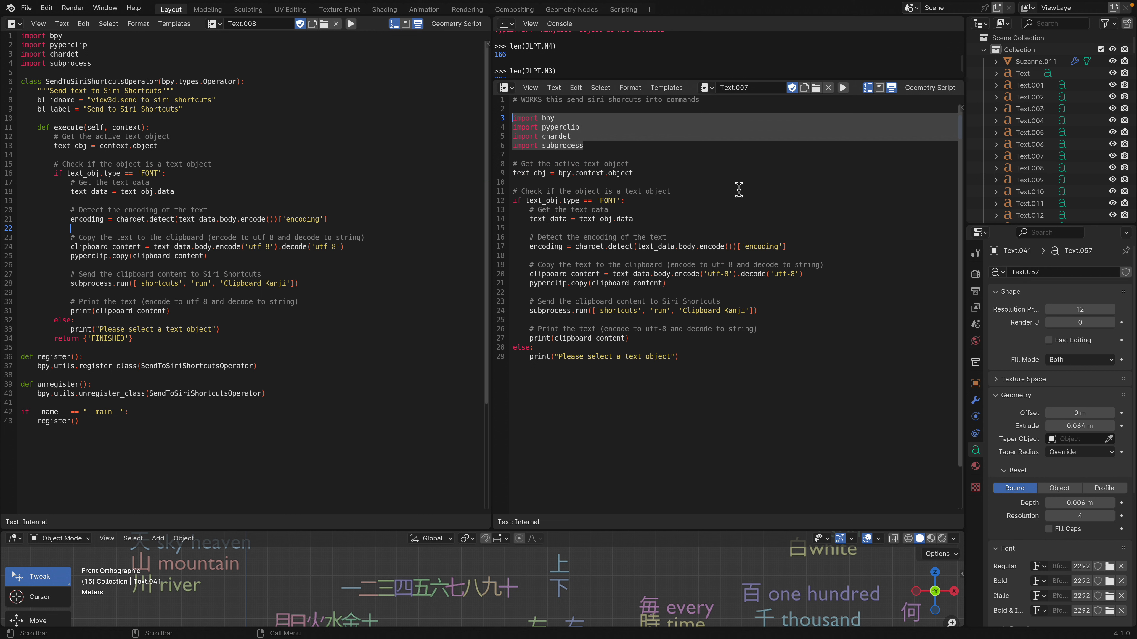
{"action": "left_click", "coordinate": [581, 118]}
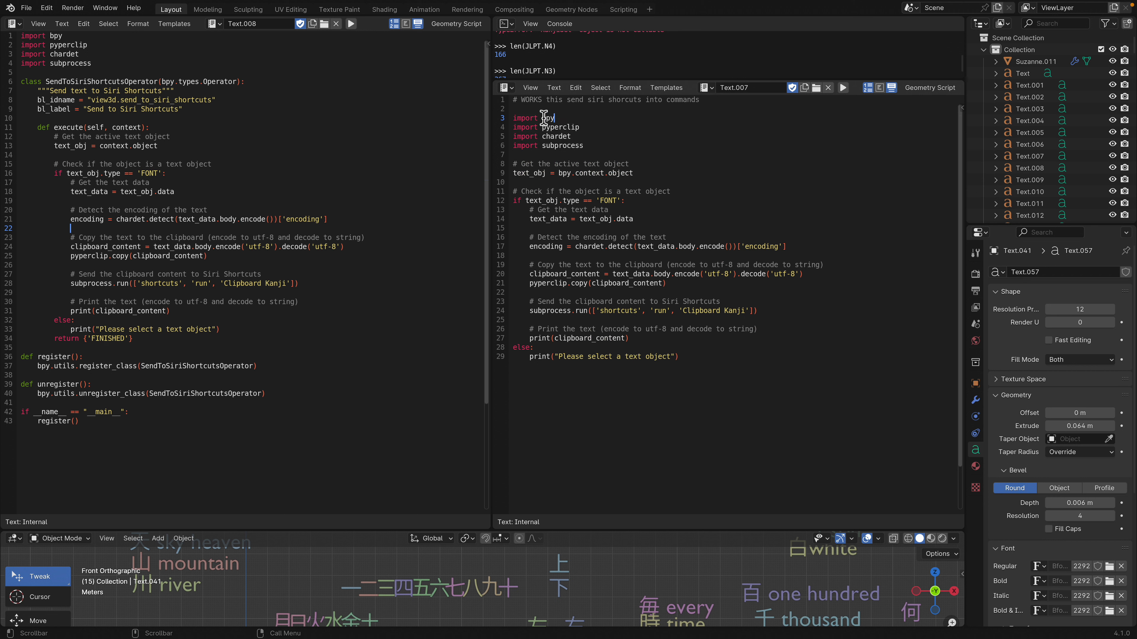
{"action": "left_click_drag", "start_coordinate": [517, 119], "coordinate": [592, 125]}
{"action": "left_click", "coordinate": [572, 128]}
{"action": "left_click", "coordinate": [525, 173]}
Step: Make more room for the viewport, select the 上 text object and examine the subprocess.run line that calls the Clipboard Kanji shortcut
{"action": "left_click_drag", "start_coordinate": [617, 531], "coordinate": [609, 453]}
{"action": "left_click", "coordinate": [570, 533]}
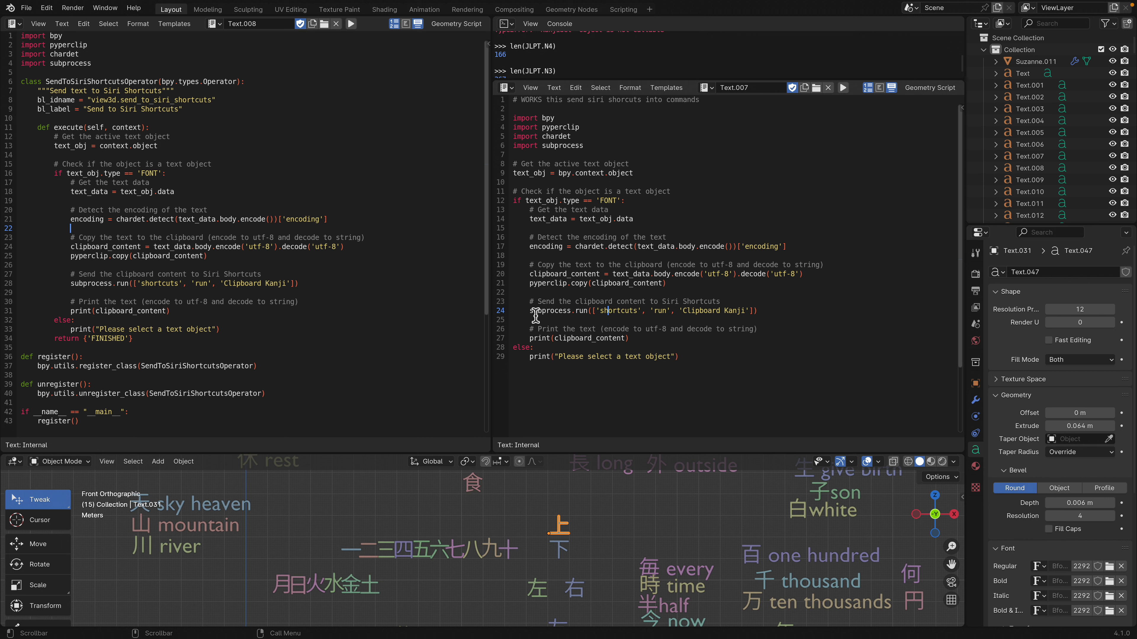
{"action": "left_click_drag", "start_coordinate": [527, 314], "coordinate": [597, 314]}
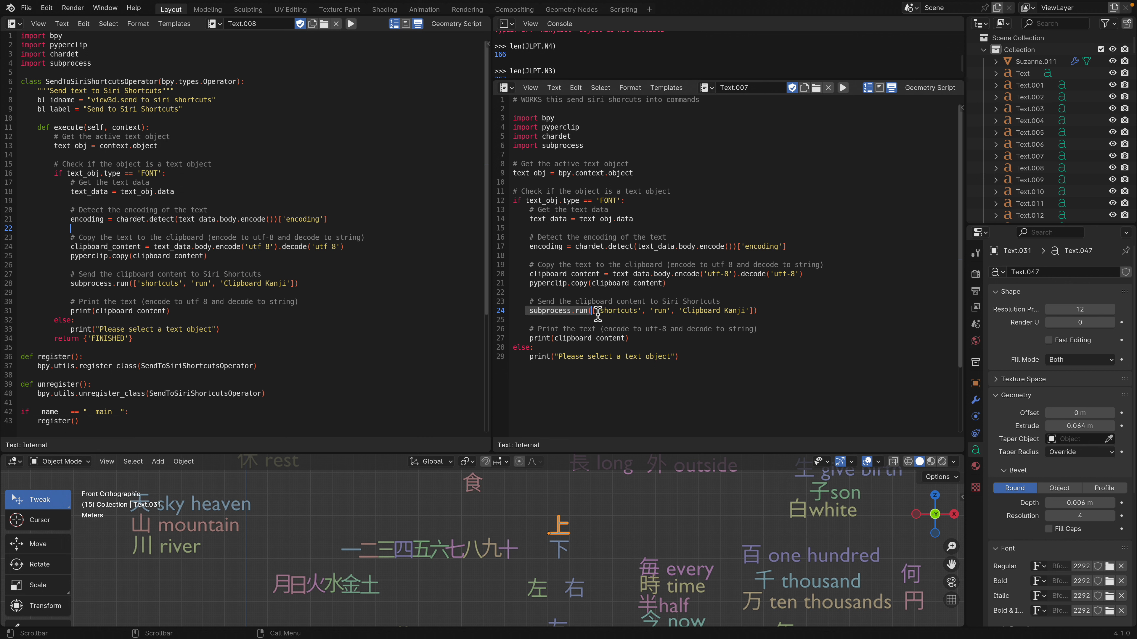
{"action": "left_click", "coordinate": [619, 311]}
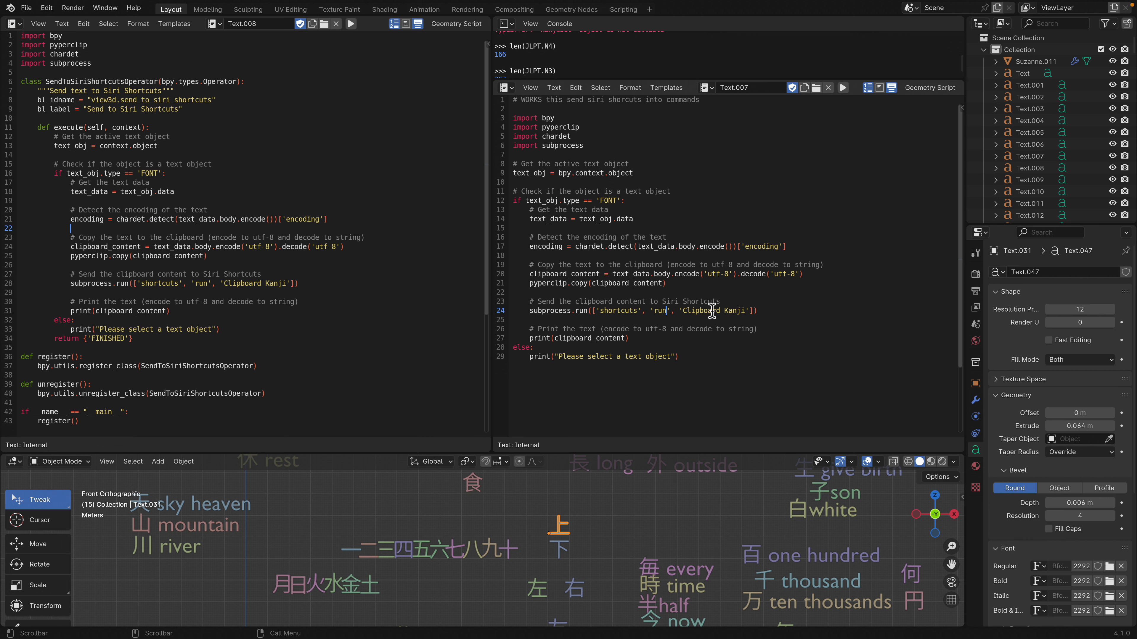
{"action": "left_click", "coordinate": [760, 298]}
Step: Shrink the script editors, switch to Terminal and examine the kanji characters printed by the script
{"action": "left_click_drag", "start_coordinate": [614, 453], "coordinate": [630, 303]}
{"action": "key", "text": "ctrl+Left"}
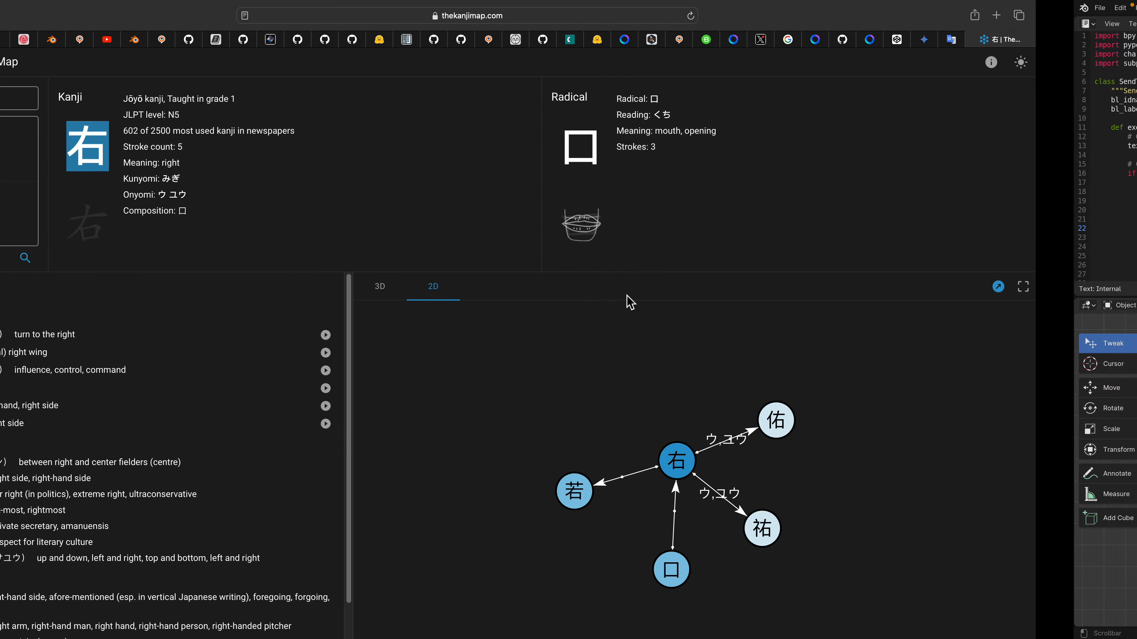
{"action": "key", "text": "ctrl+Left"}
{"action": "left_click", "coordinate": [83, 386]}
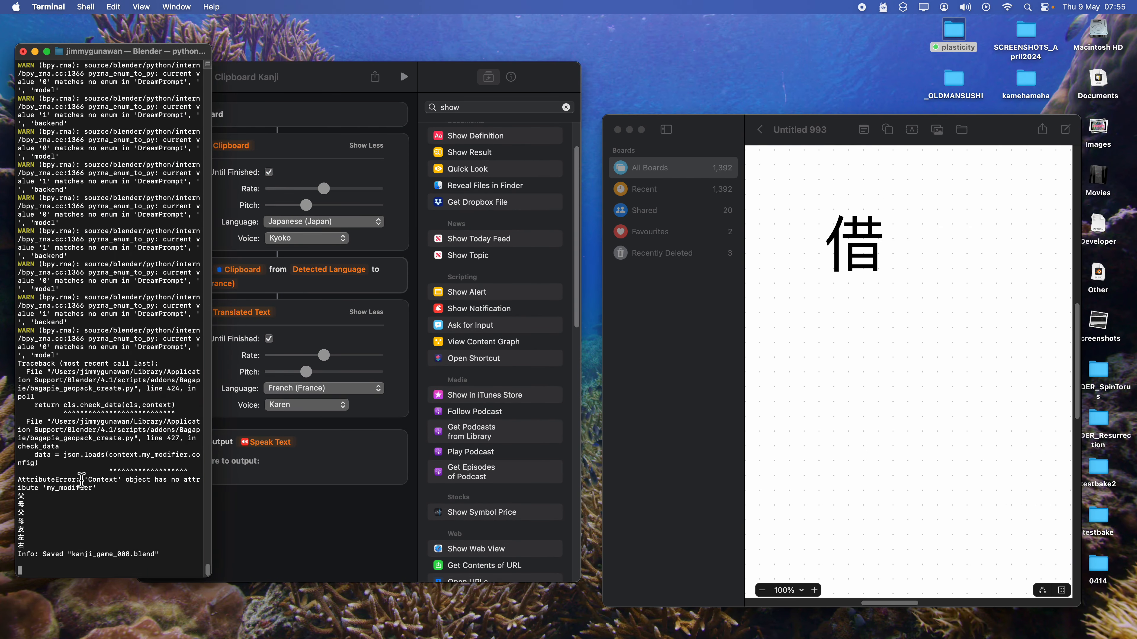
{"action": "left_click_drag", "start_coordinate": [33, 545], "coordinate": [29, 492]}
{"action": "left_click", "coordinate": [52, 517]}
Step: Switch to Freeform, reposition and enlarge the Untitled 993 board window, and nudge the 借 text slightly
{"action": "left_click_drag", "start_coordinate": [628, 115], "coordinate": [605, 59]}
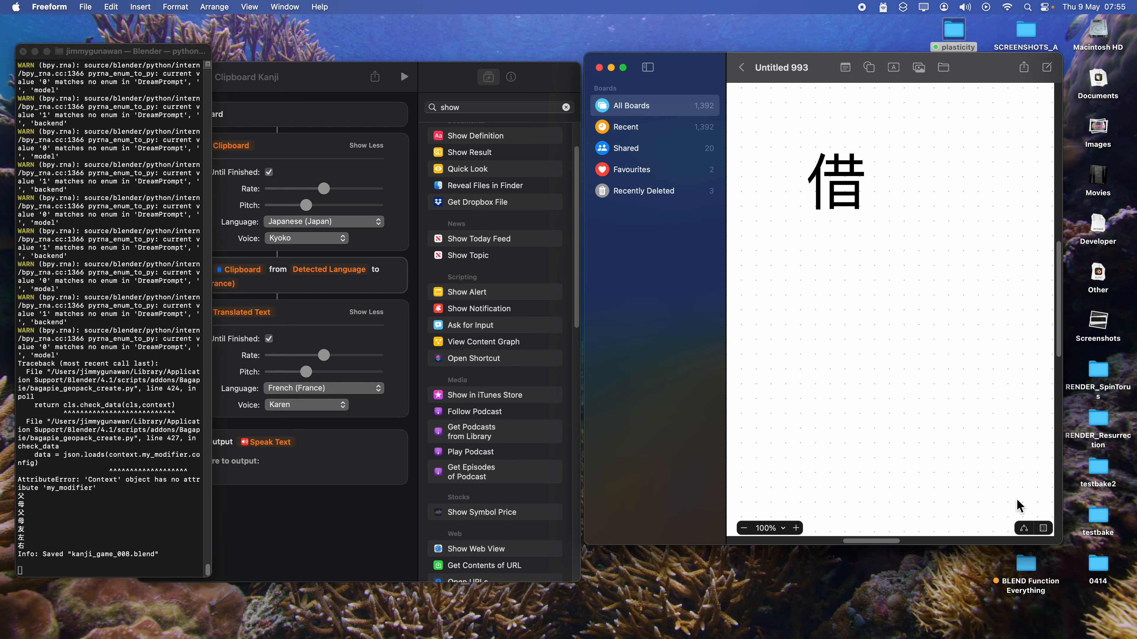
{"action": "left_click_drag", "start_coordinate": [1061, 545], "coordinate": [1087, 601]}
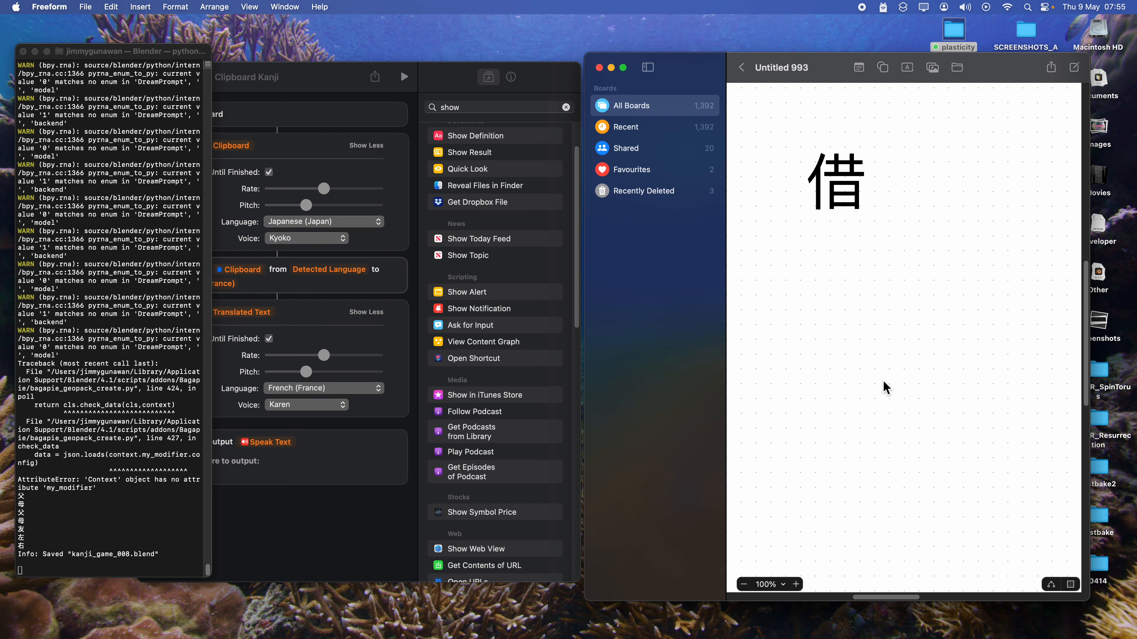
{"action": "mouse_move", "coordinate": [699, 68]}
{"action": "left_mouse_down"}
{"action": "mouse_move", "coordinate": [606, 63]}
{"action": "mouse_move", "coordinate": [694, 76]}
{"action": "left_mouse_up"}
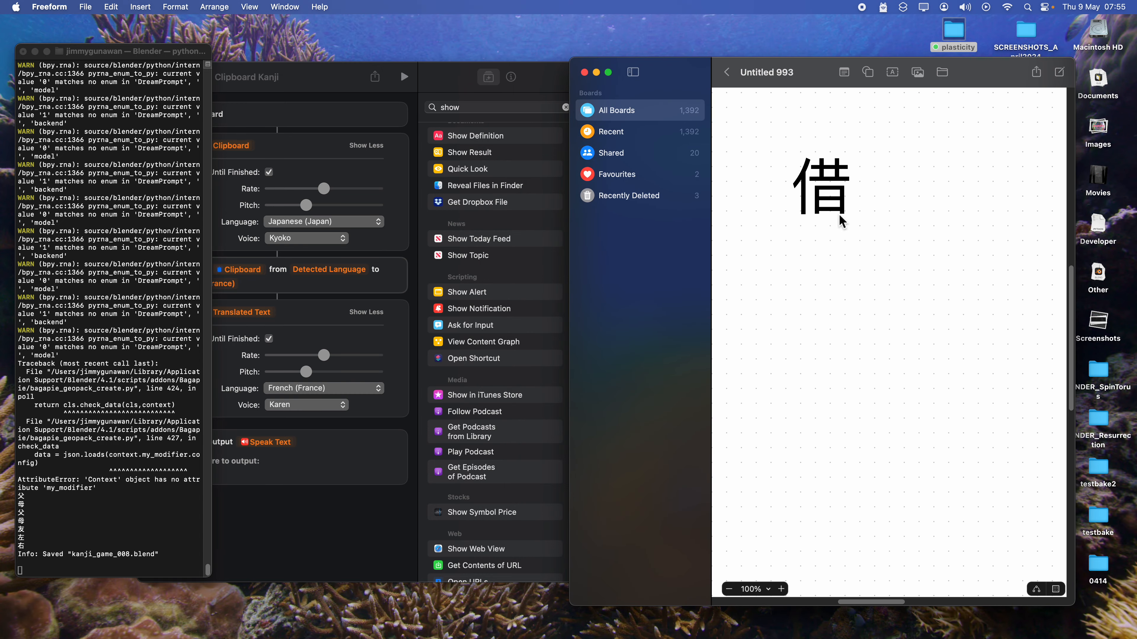
{"action": "left_click_drag", "start_coordinate": [842, 219], "coordinate": [850, 211]}
{"action": "left_click", "coordinate": [827, 353]}
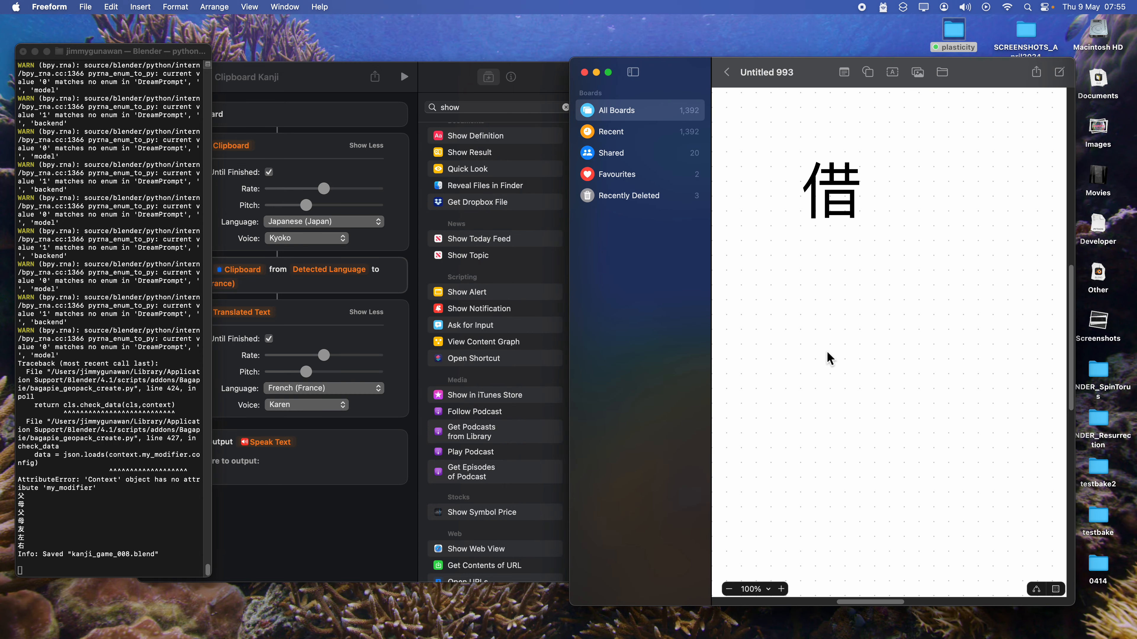
Step: Add a placeholder text box and a 右 text box to the board, enlarge 右 to match 借 and place it underneath
{"action": "left_click", "coordinate": [811, 334]}
{"action": "left_click", "coordinate": [892, 73]}
{"action": "type", "text": "右"}
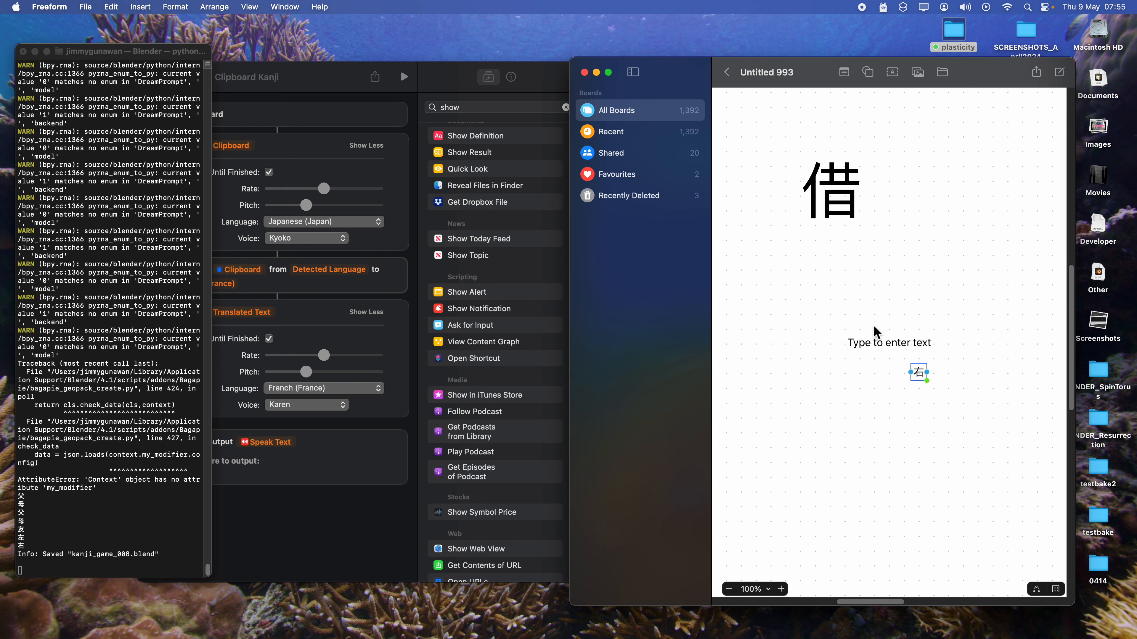
{"action": "left_click_drag", "start_coordinate": [915, 374], "coordinate": [931, 448]}
{"action": "left_click_drag", "start_coordinate": [880, 405], "coordinate": [833, 436]}
{"action": "scroll", "coordinate": [873, 298], "scroll_direction": "down", "scroll_amount": 1}
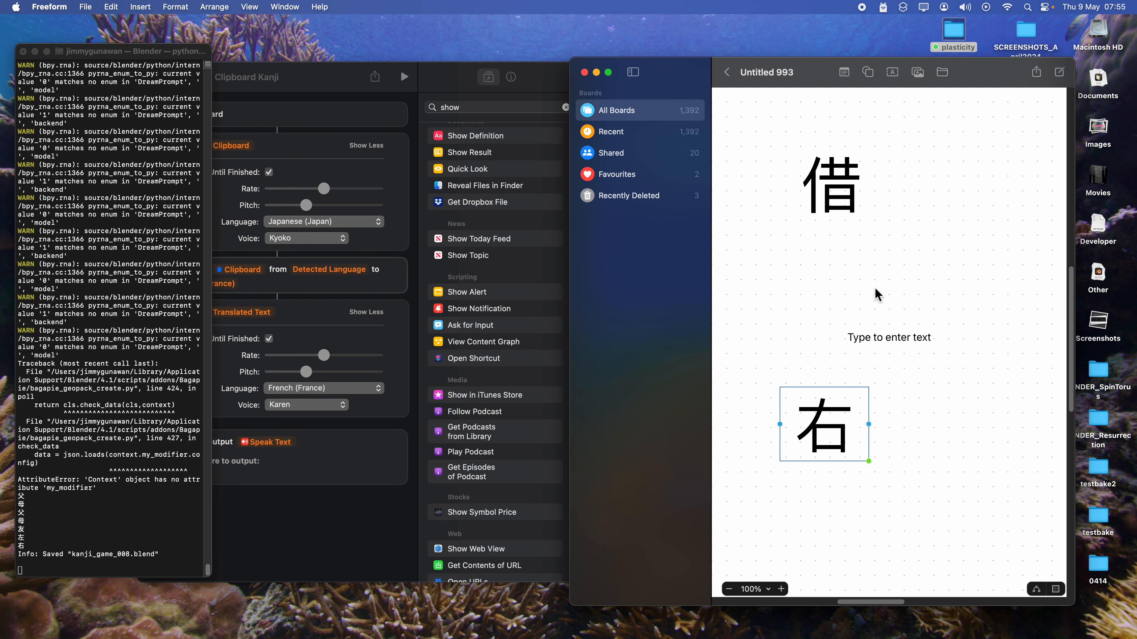
Step: Widen the Freeform board window across most of the desktop and reposition it near the top beside the Terminal output
{"action": "left_click_drag", "start_coordinate": [571, 59], "coordinate": [246, 54]}
{"action": "left_click_drag", "start_coordinate": [590, 327], "coordinate": [587, 307]}
{"action": "left_click_drag", "start_coordinate": [622, 67], "coordinate": [572, 50]}
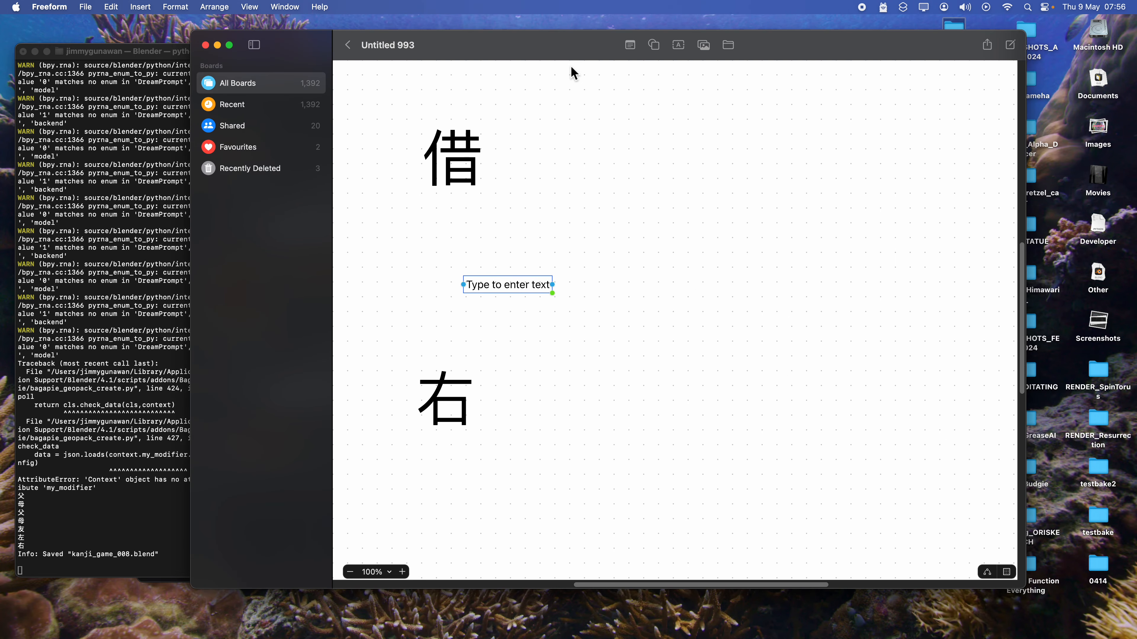
{"action": "left_click", "coordinate": [653, 267]}
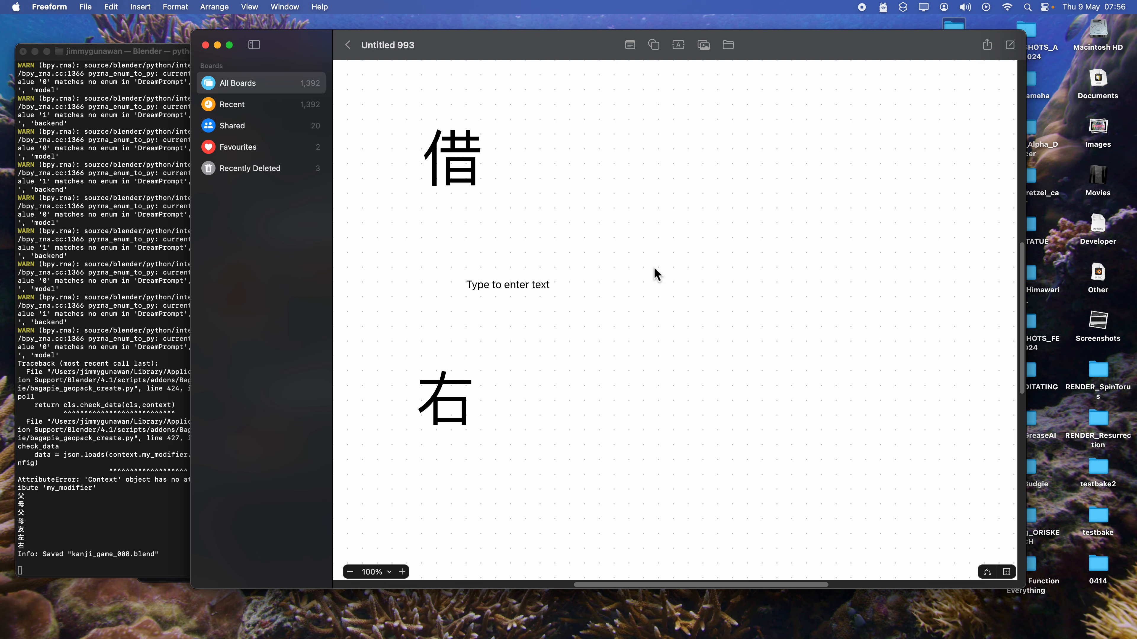
{"action": "scroll", "coordinate": [648, 305], "scroll_direction": "down", "scroll_amount": 2}
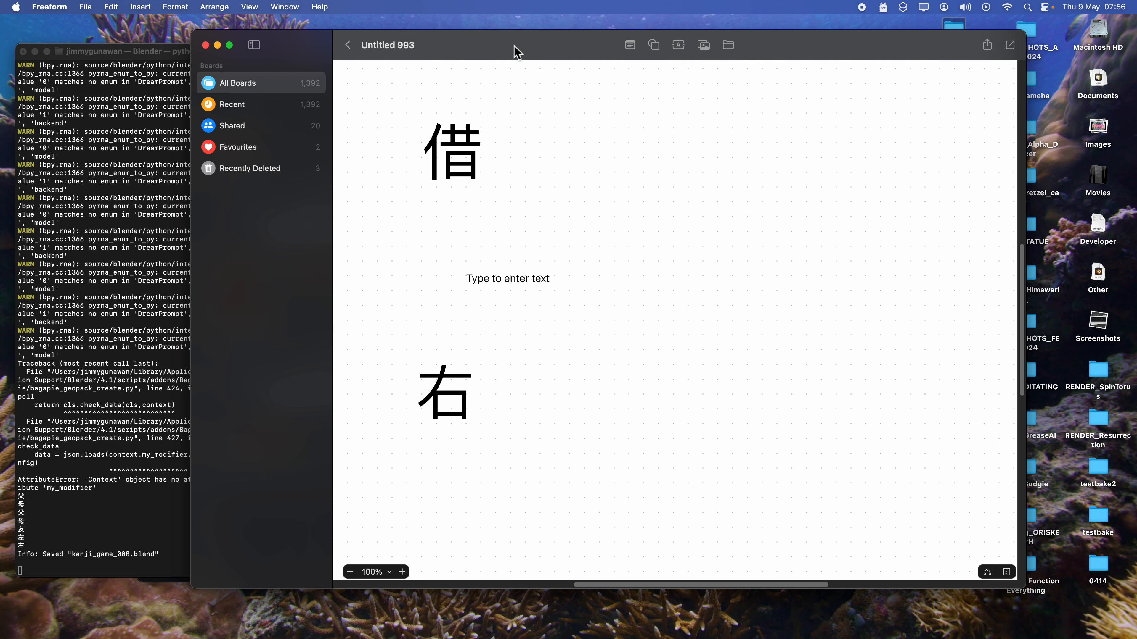
{"action": "left_click_drag", "start_coordinate": [515, 49], "coordinate": [512, 56]}
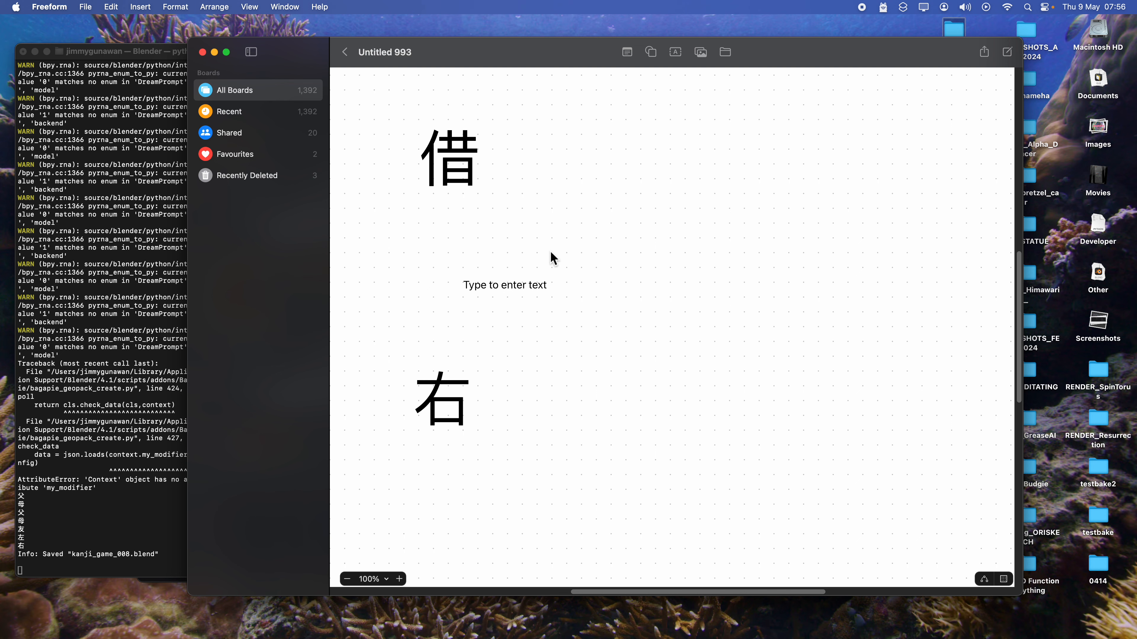
Step: Rearrange the board's placeholder text, 借 and 右, moving 右 beside 借, and narrow the Freeform window
{"action": "left_click_drag", "start_coordinate": [529, 287], "coordinate": [562, 285]}
{"action": "left_click_drag", "start_coordinate": [468, 179], "coordinate": [580, 186]}
{"action": "left_click_drag", "start_coordinate": [439, 421], "coordinate": [684, 250]}
{"action": "left_click", "coordinate": [862, 171]}
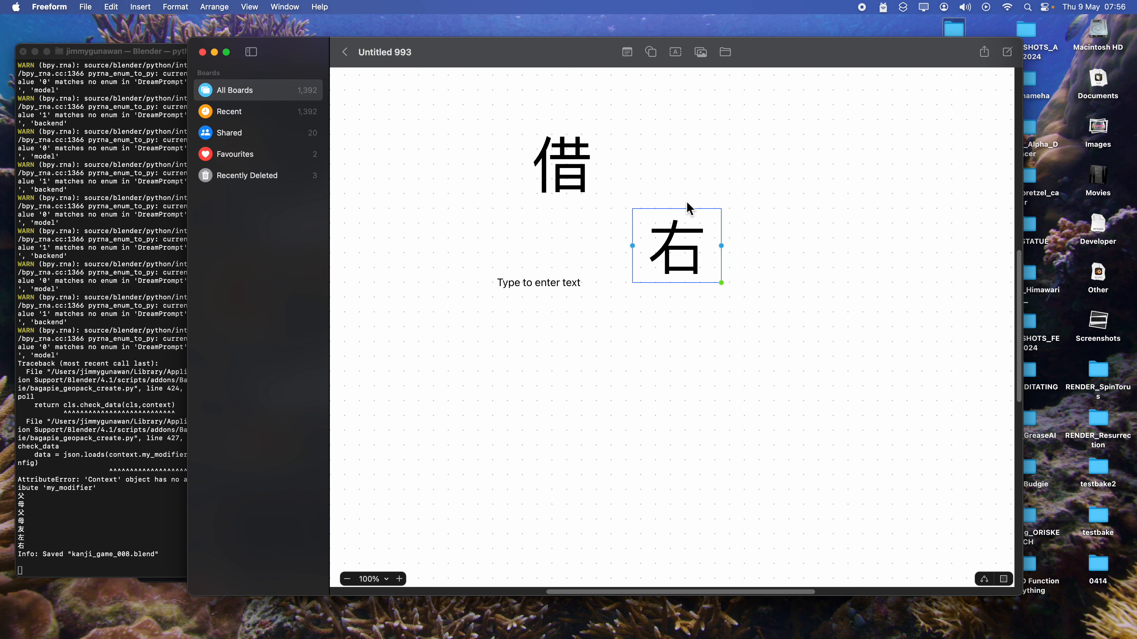
{"action": "left_click_drag", "start_coordinate": [1021, 38], "coordinate": [921, 44]}
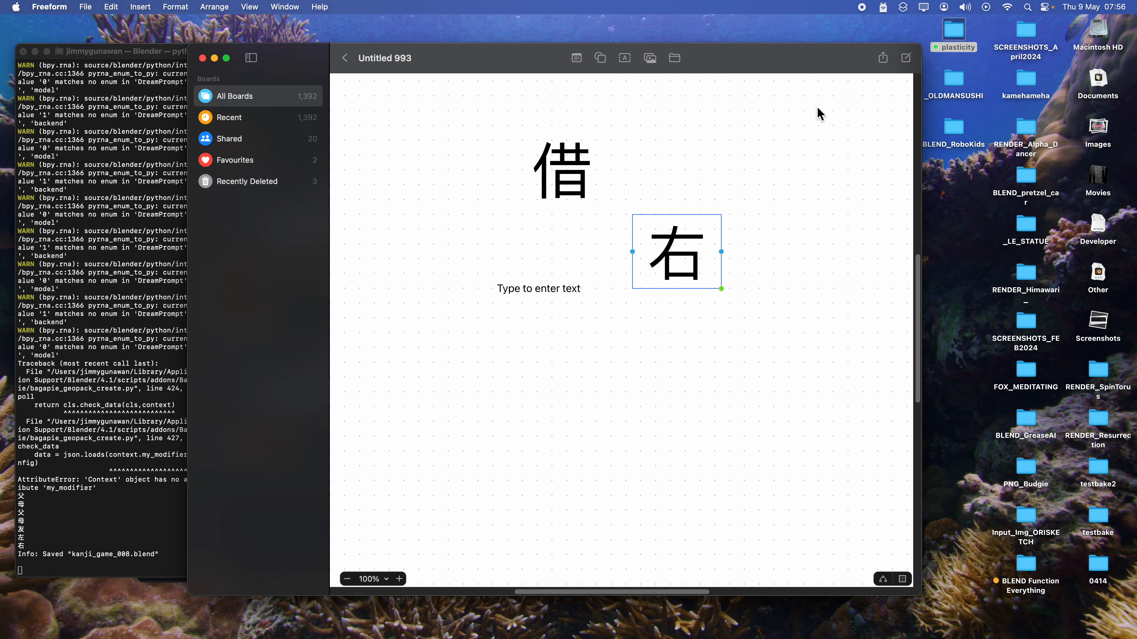
Step: Reposition and slightly widen the Freeform window, place 右 beneath the placeholder text and move 借 above them
{"action": "left_click_drag", "start_coordinate": [804, 64], "coordinate": [737, 70]}
{"action": "left_click_drag", "start_coordinate": [857, 56], "coordinate": [939, 51]}
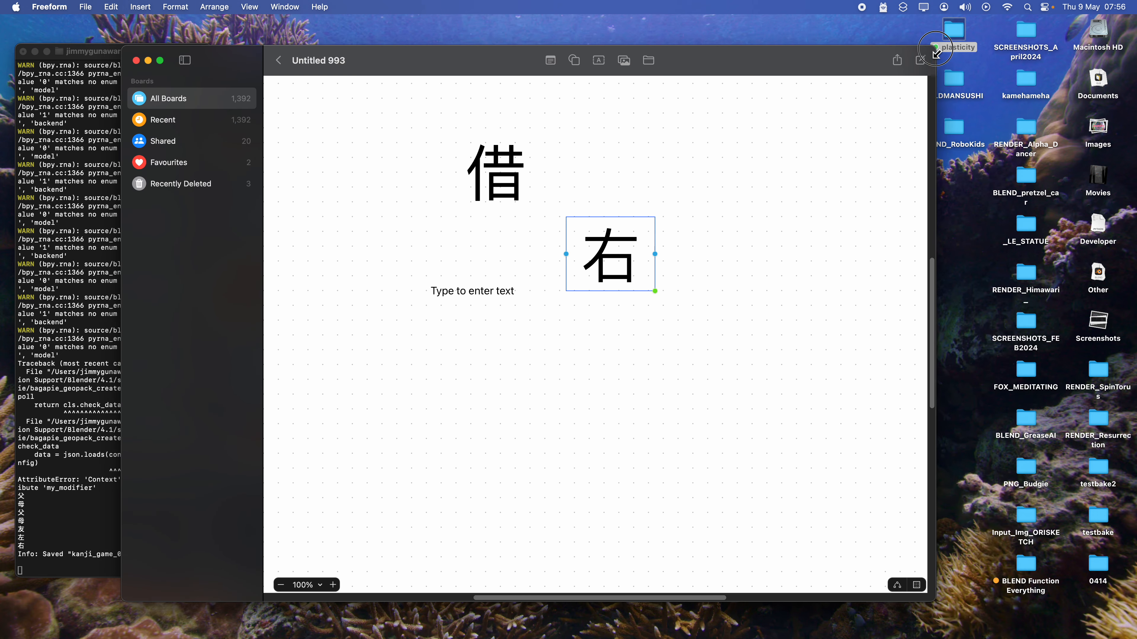
{"action": "left_click_drag", "start_coordinate": [603, 259], "coordinate": [453, 350]}
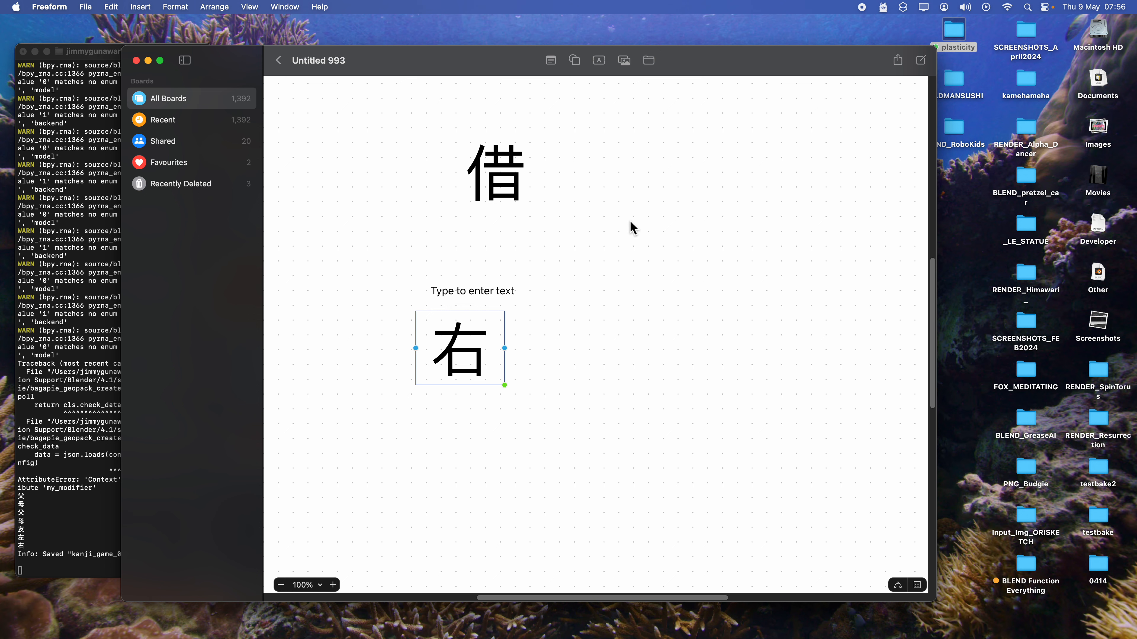
{"action": "left_click_drag", "start_coordinate": [464, 48], "coordinate": [444, 62]}
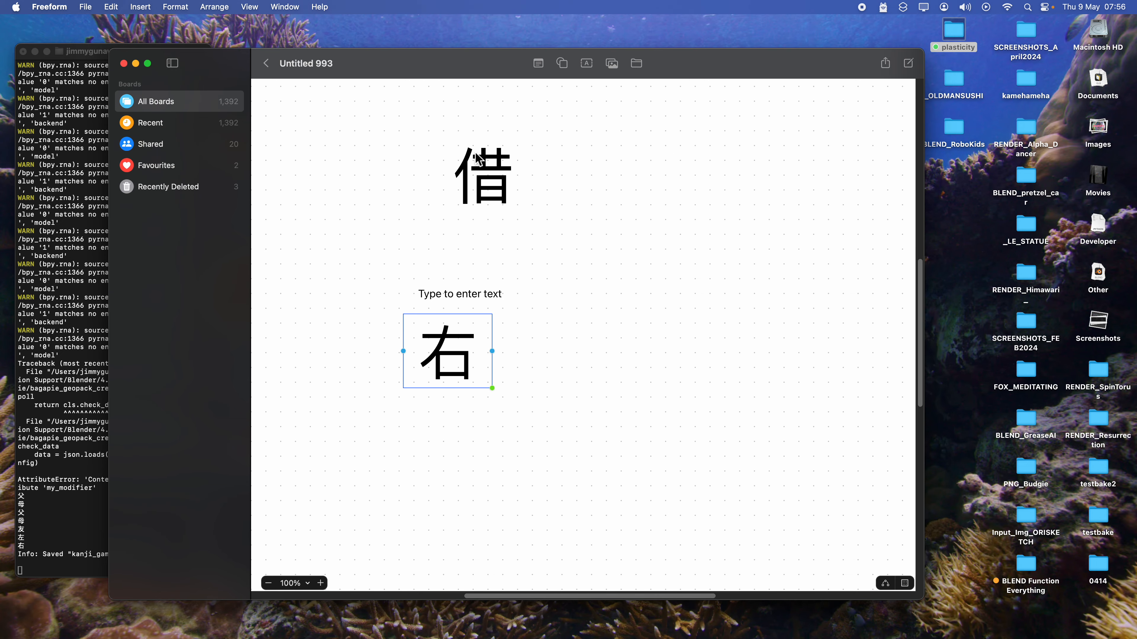
{"action": "left_click_drag", "start_coordinate": [478, 157], "coordinate": [423, 161]}
{"action": "left_click", "coordinate": [535, 205]}
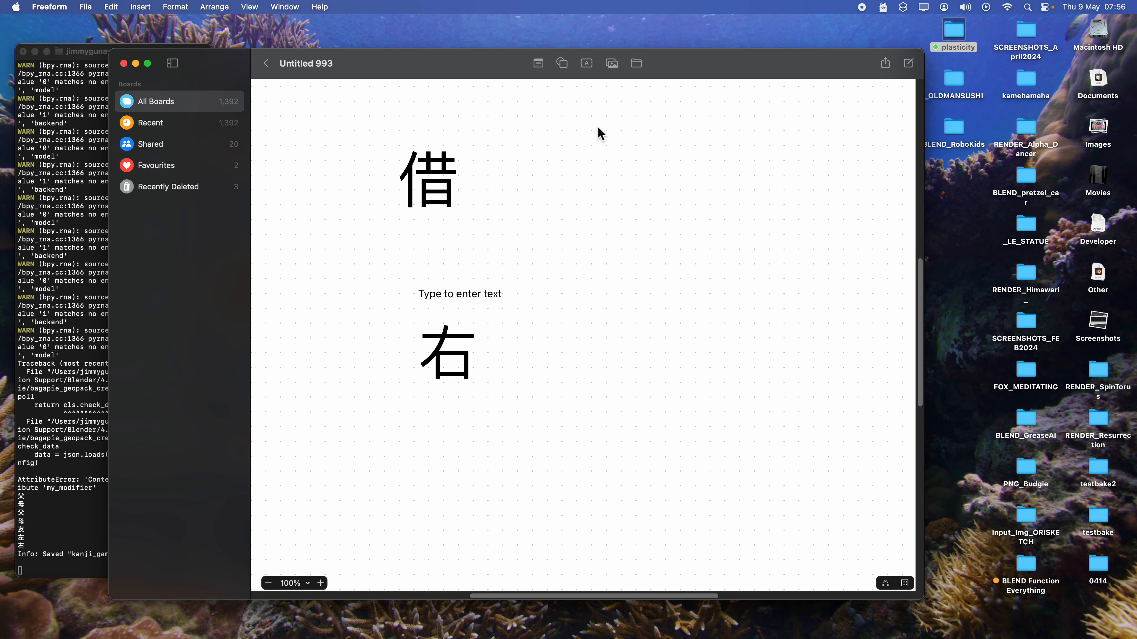
{"action": "left_click_drag", "start_coordinate": [468, 177], "coordinate": [489, 198]}
{"action": "scroll", "coordinate": [536, 247], "scroll_direction": "down", "scroll_amount": 1}
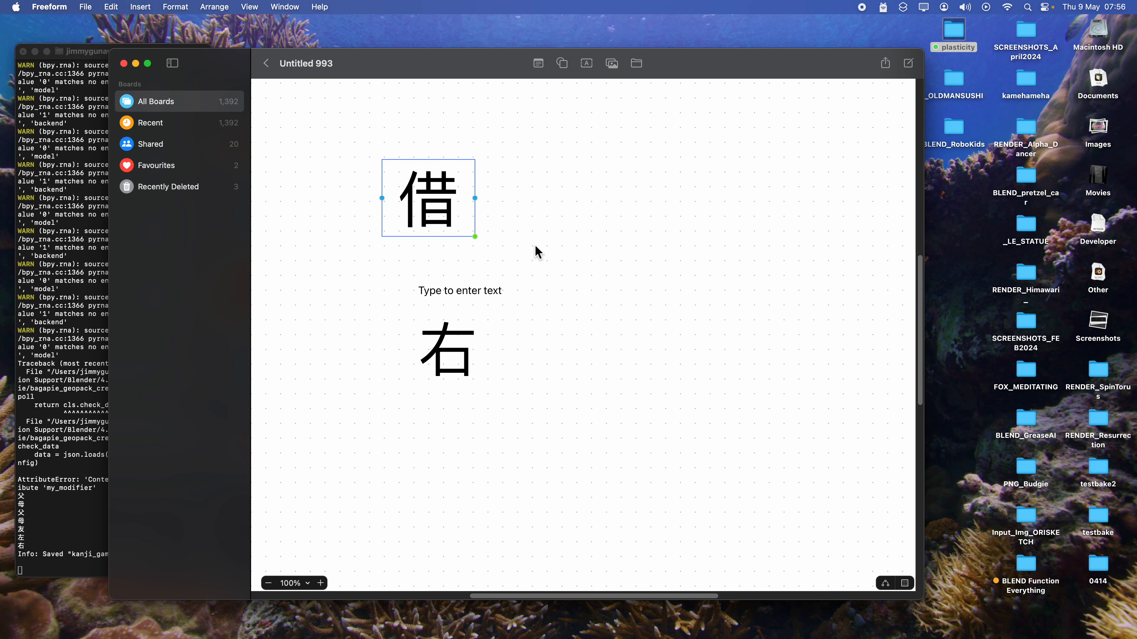
Step: Switch to Blender and look over the whole layout of kanji text objects in the 3D viewport
{"action": "key", "text": "ctrl+Right"}
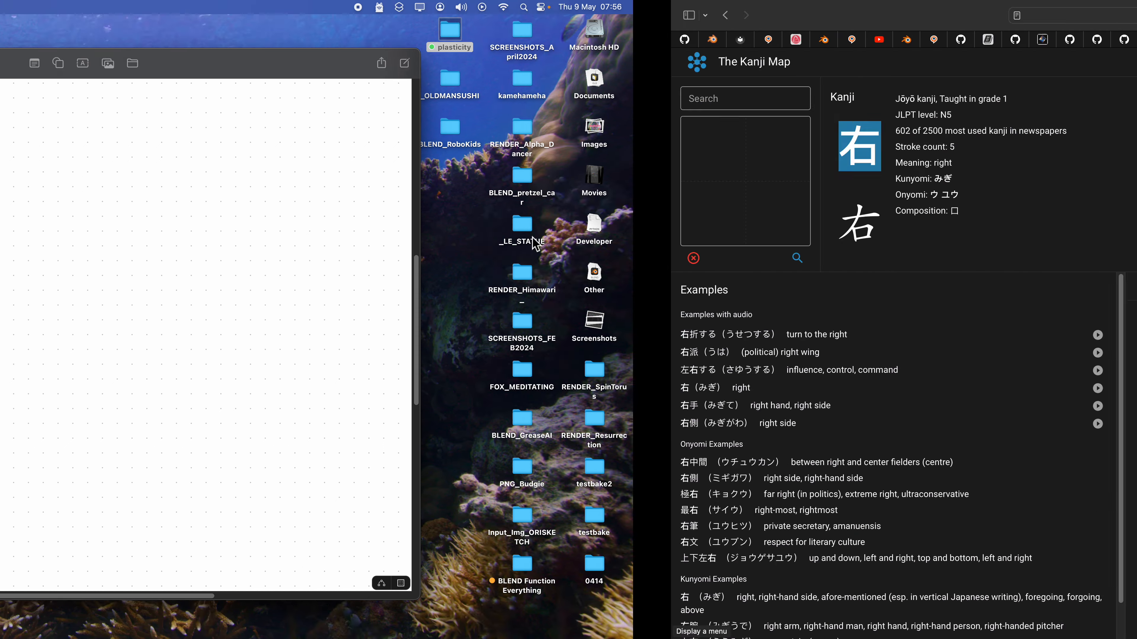
{"action": "key", "text": "ctrl+Right"}
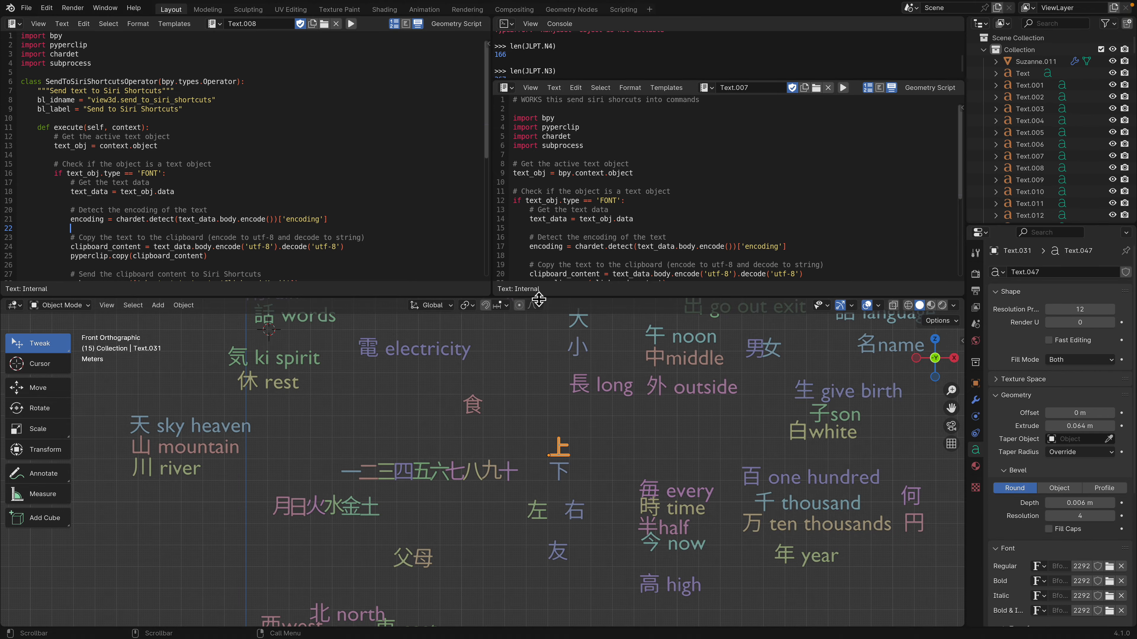
{"action": "left_click_drag", "start_coordinate": [560, 296], "coordinate": [560, 265]}
{"action": "scroll", "coordinate": [533, 392], "scroll_direction": "down", "scroll_amount": 4}
{"action": "scroll", "coordinate": [533, 392], "scroll_direction": "up", "scroll_amount": 3}
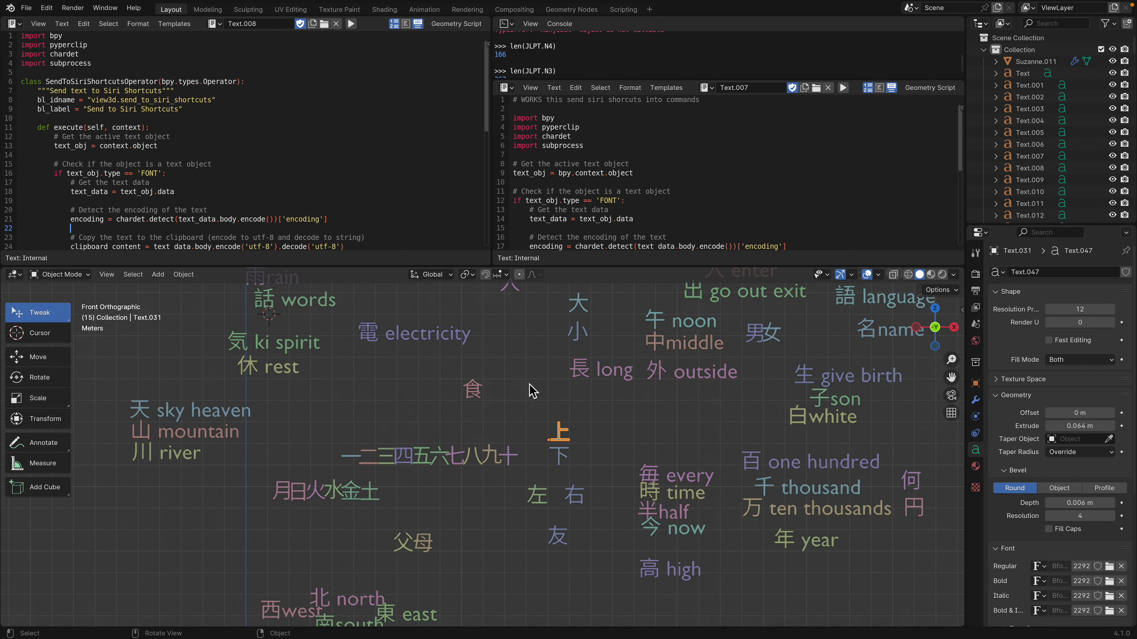
{"action": "scroll", "coordinate": [528, 394], "scroll_direction": "down", "scroll_amount": 2}
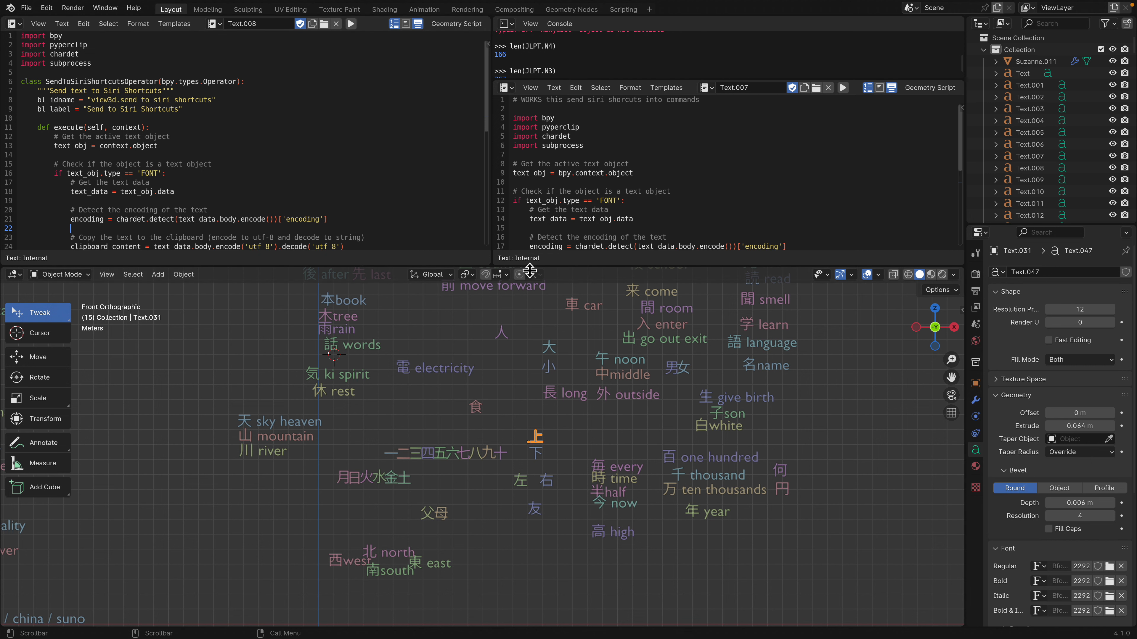
{"action": "left_click_drag", "start_coordinate": [529, 267], "coordinate": [529, 281]}
{"action": "scroll", "coordinate": [470, 413], "scroll_direction": "down", "scroll_amount": 8}
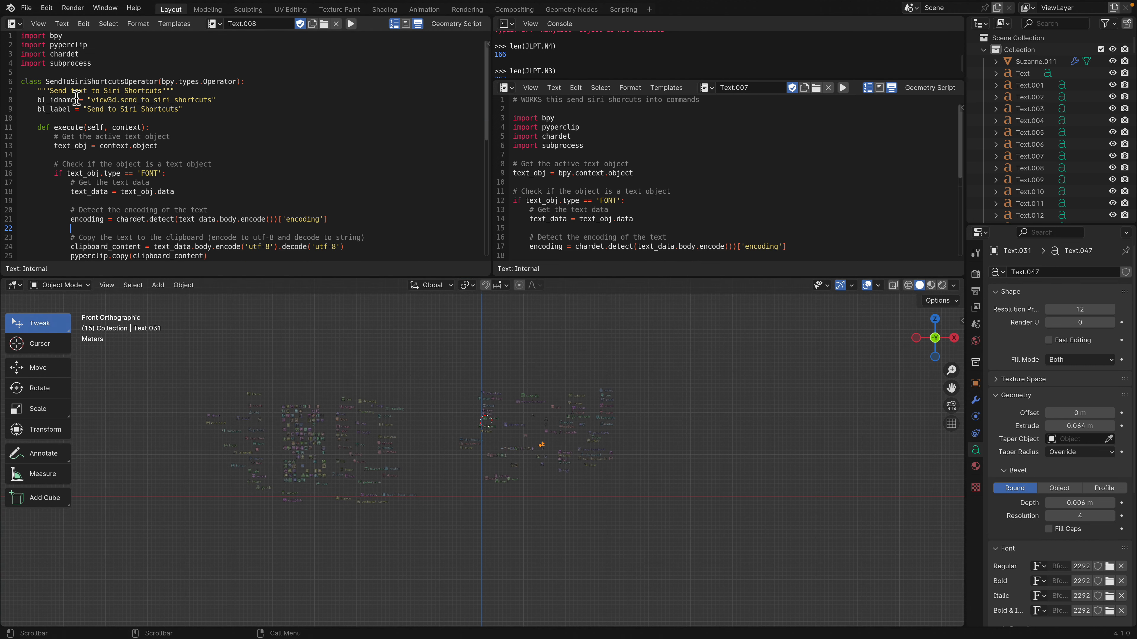
Step: Save an incremented copy of the file as kanji_game_009.blend on the Desktop
{"action": "left_click", "coordinate": [27, 7]}
{"action": "left_click", "coordinate": [72, 105]}
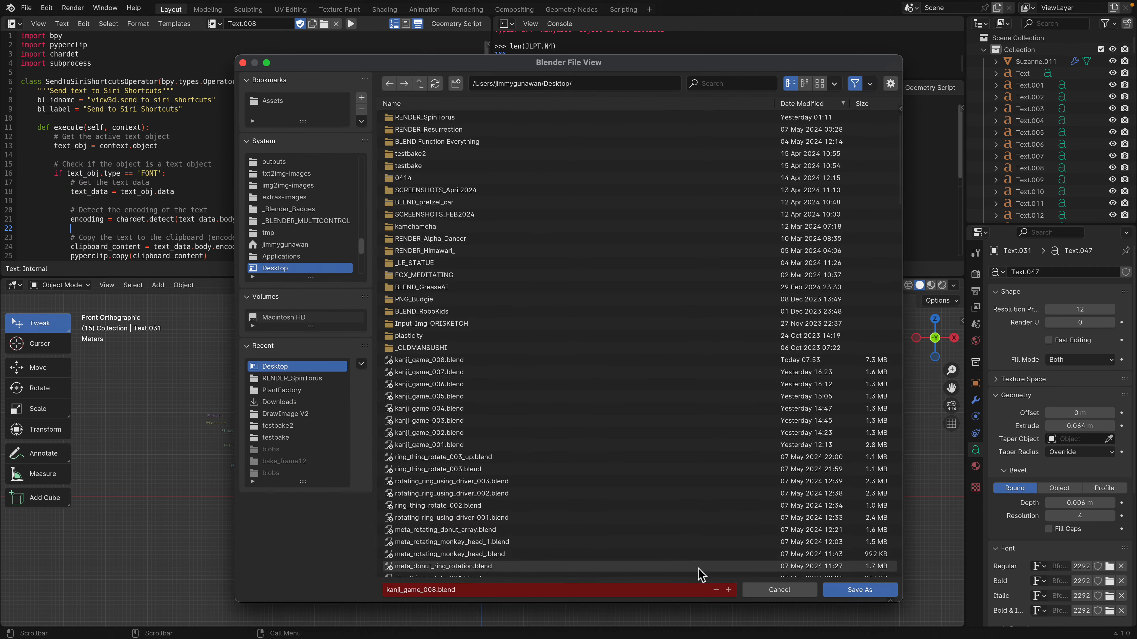
{"action": "left_click", "coordinate": [728, 590]}
{"action": "left_click", "coordinate": [841, 591]}
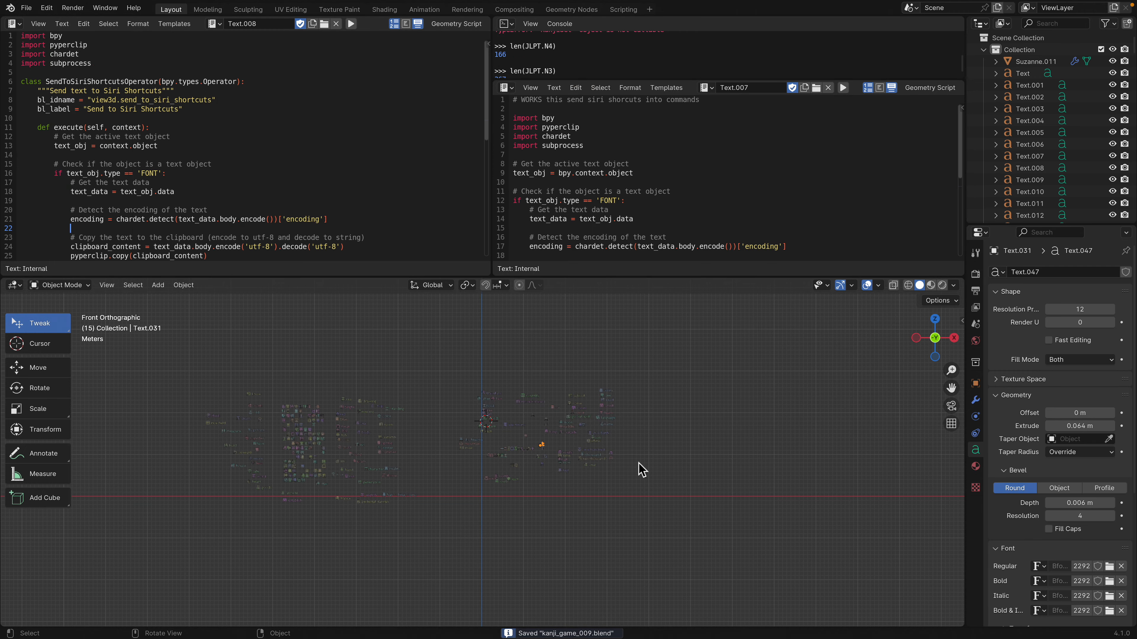
Step: Clear the scene down to the 大 text object by copying it, deleting every object and pasting it back
{"action": "left_click_drag", "start_coordinate": [548, 278], "coordinate": [548, 236]}
{"action": "scroll", "coordinate": [510, 361], "scroll_direction": "up", "scroll_amount": 6}
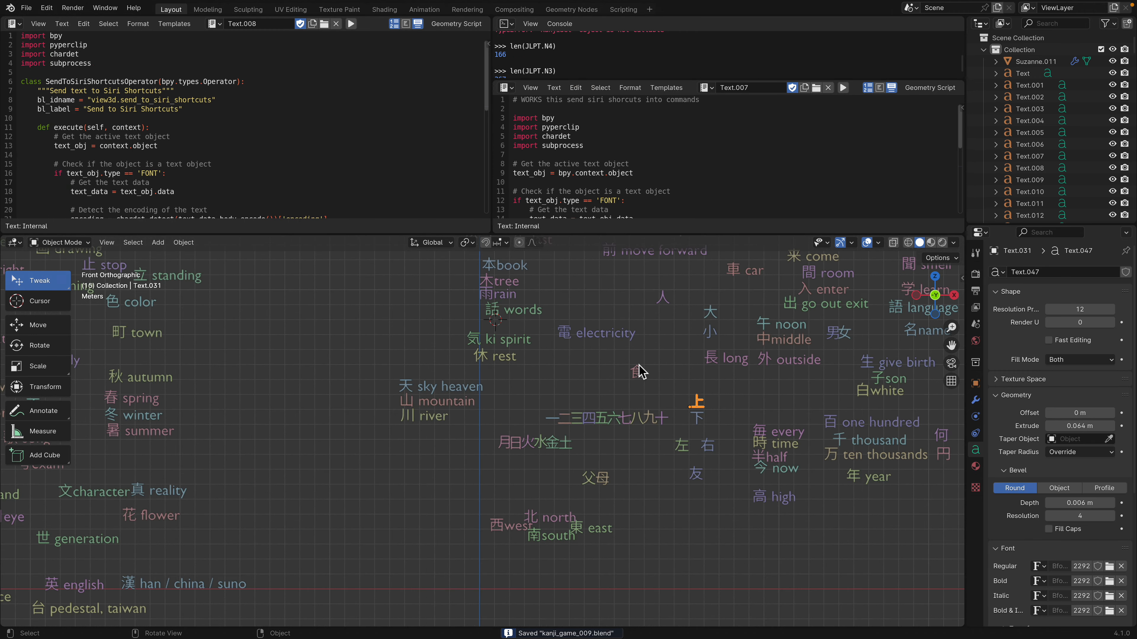
{"action": "scroll", "coordinate": [582, 385], "scroll_direction": "down", "scroll_amount": 2}
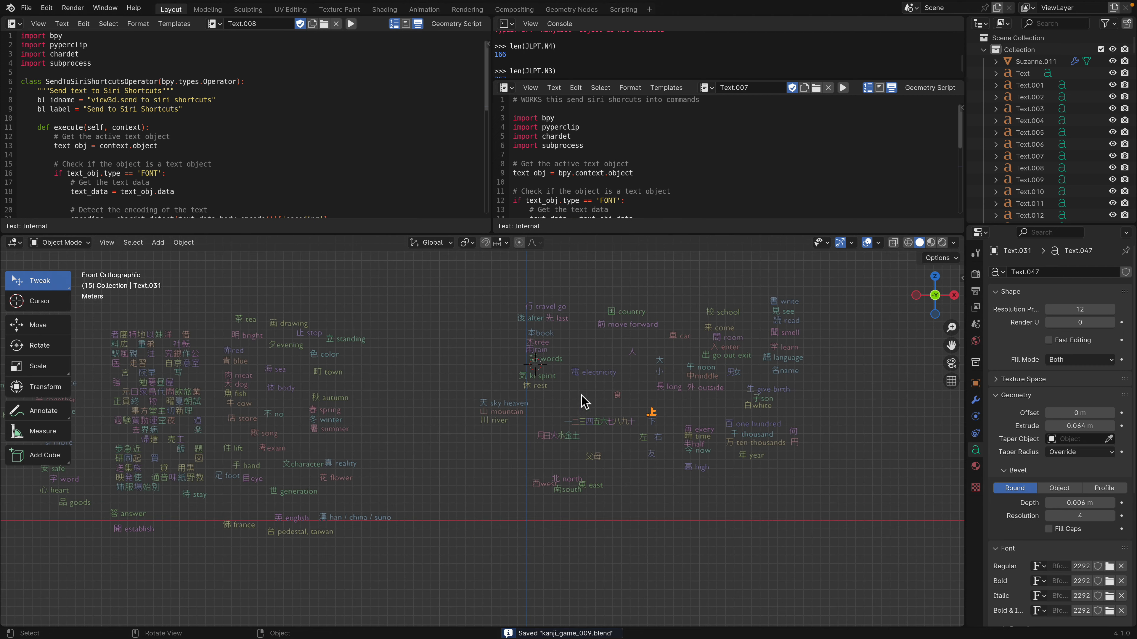
{"action": "scroll", "coordinate": [470, 393], "scroll_direction": "left", "scroll_amount": 5}
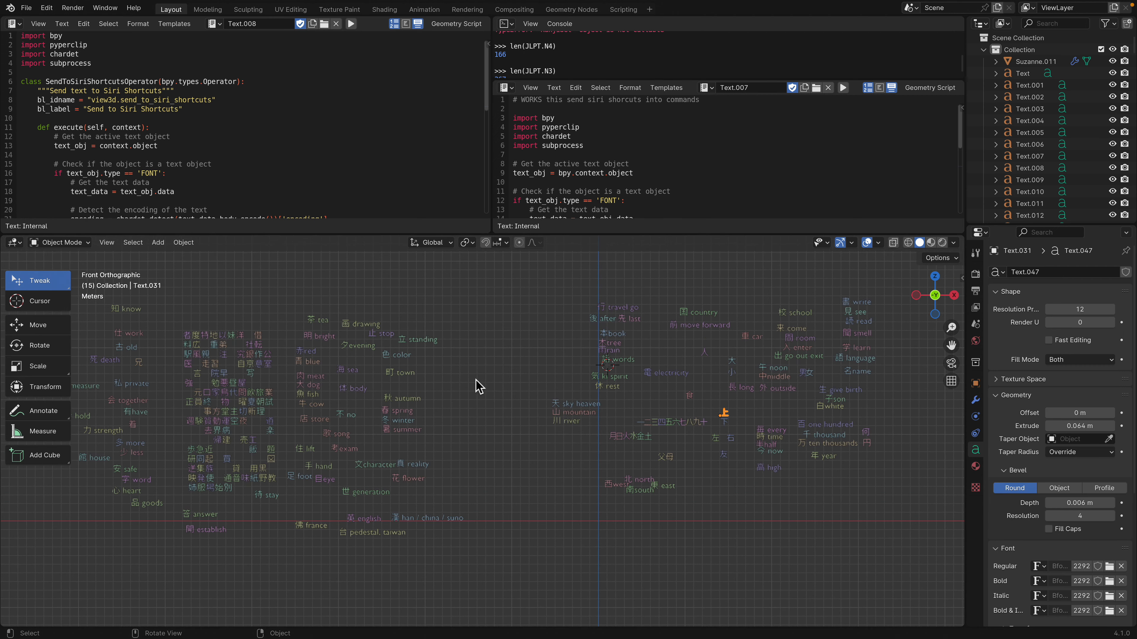
{"action": "left_click", "coordinate": [731, 363]}
{"action": "key", "text": "ctrl+c"}
{"action": "key", "text": "a"}
{"action": "key", "text": "x"}
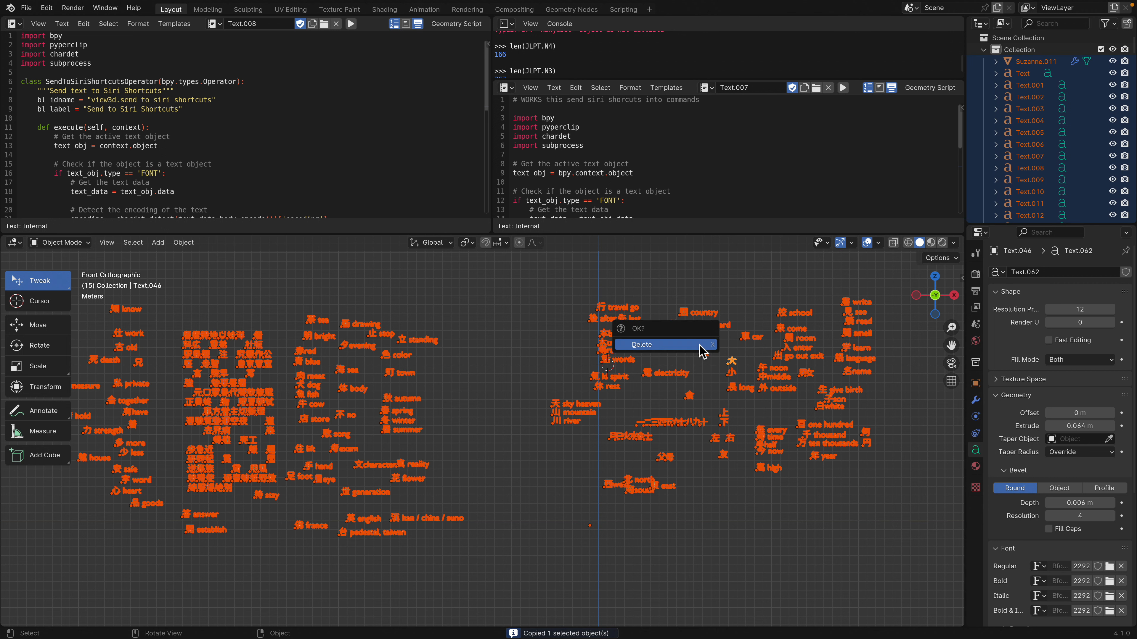
{"action": "left_click", "coordinate": [701, 350]}
{"action": "key", "text": "ctrl+v"}
Step: Move the pasted 大 text object so it sits right beside the vertical Z axis line
{"action": "key", "text": "g"}
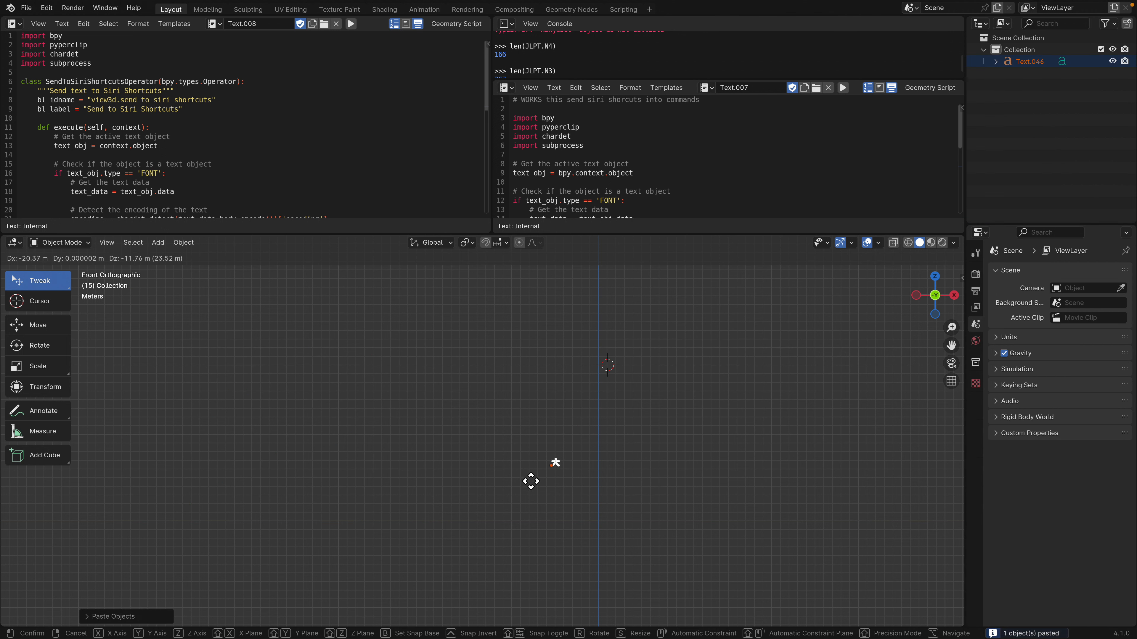
{"action": "left_click", "coordinate": [530, 482]}
{"action": "middle_click_drag", "start_coordinate": [517, 448], "coordinate": [393, 452], "text": "shift"}
{"action": "scroll", "coordinate": [478, 435], "scroll_direction": "up", "scroll_amount": 5}
{"action": "key", "text": "g"}
{"action": "left_click", "coordinate": [550, 357]}
{"action": "scroll", "coordinate": [547, 369], "scroll_direction": "up", "scroll_amount": 2}
{"action": "middle_click_drag", "start_coordinate": [484, 380], "coordinate": [400, 383], "text": "shift"}
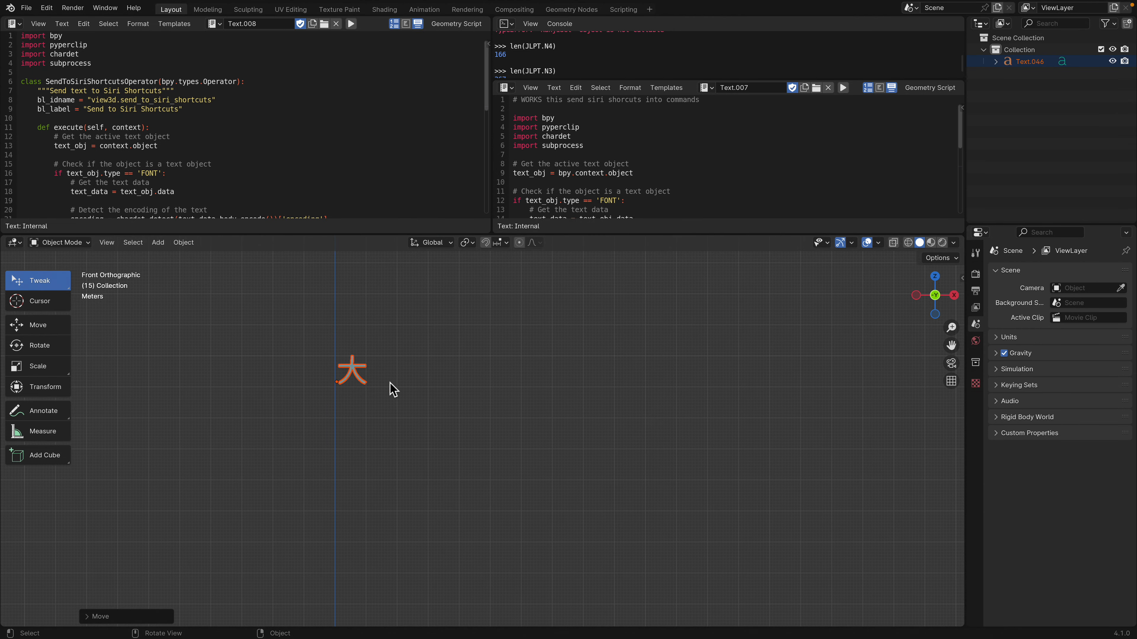
Step: Duplicate 大 along the X axis and repeat the duplication to form an evenly spaced row of ten
{"action": "key", "text": "shift+d"}
{"action": "key", "text": "x"}
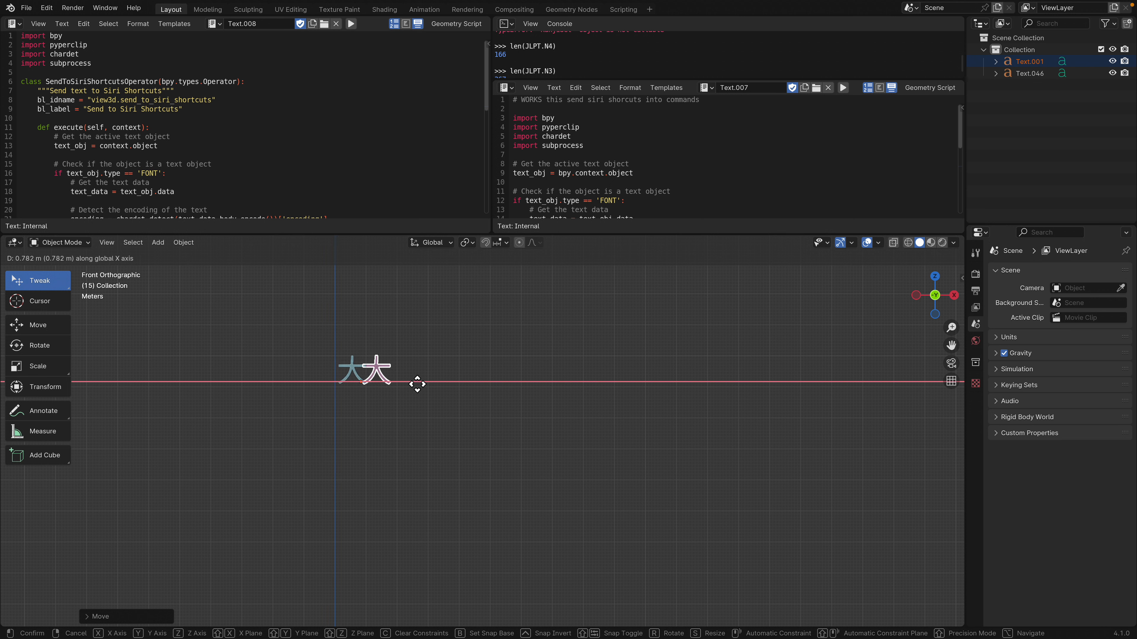
{"action": "left_click", "coordinate": [423, 385]}
{"action": "key", "text": "shift+r"}
{"action": "key", "text": "shift+r"}
{"action": "key", "text": "shift+r"}
{"action": "key", "text": "shift+r"}
{"action": "key", "text": "shift+r"}
{"action": "key", "text": "shift+r"}
{"action": "key", "text": "shift+r"}
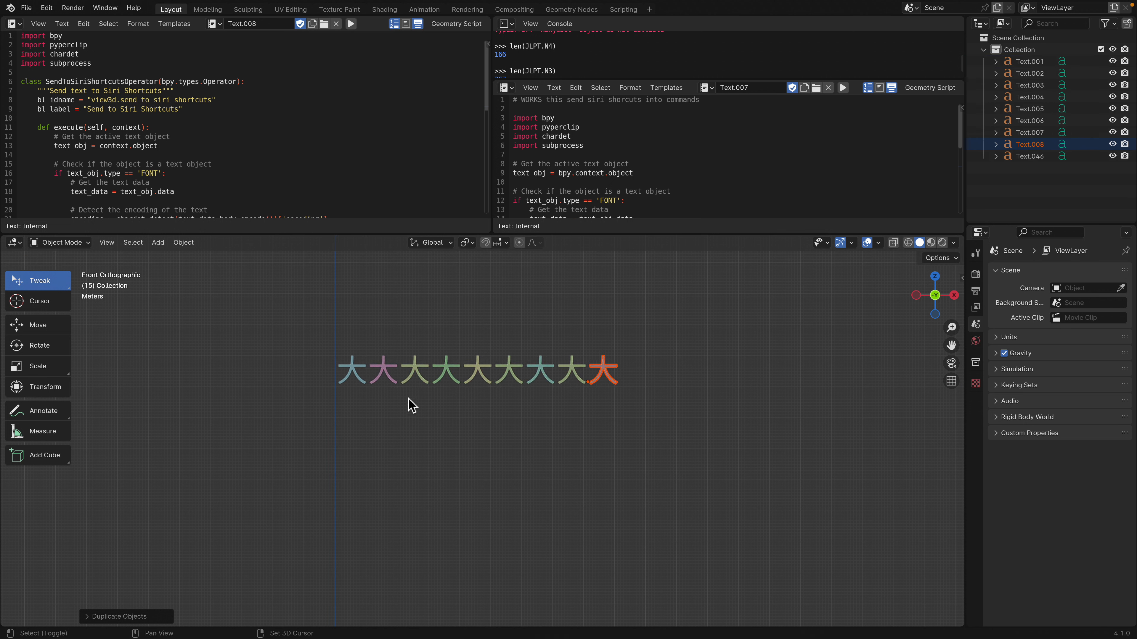
{"action": "key", "text": "shift+r"}
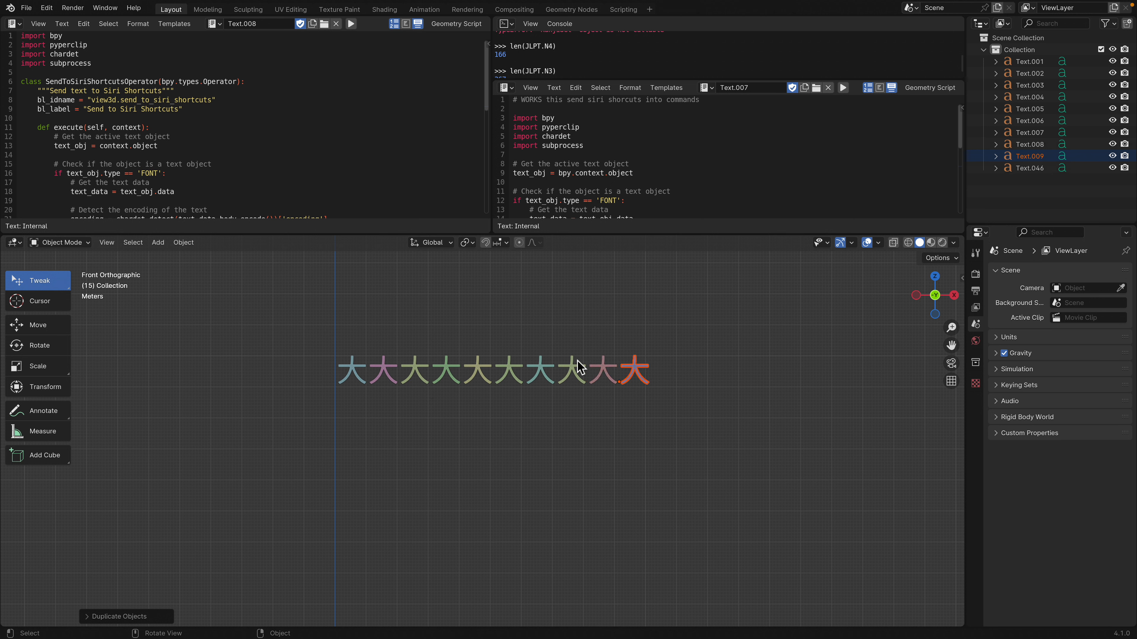
{"action": "left_click", "coordinate": [311, 323]}
{"action": "key", "text": "b"}
{"action": "left_click_drag", "start_coordinate": [305, 331], "coordinate": [654, 419]}
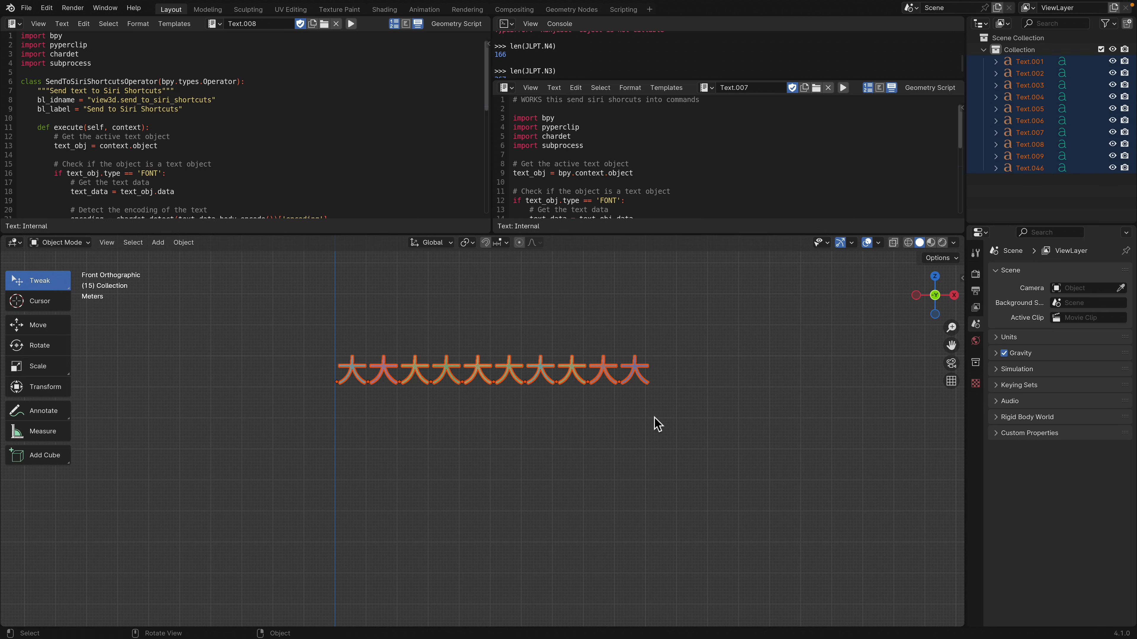
{"action": "left_click", "coordinate": [70, 284]}
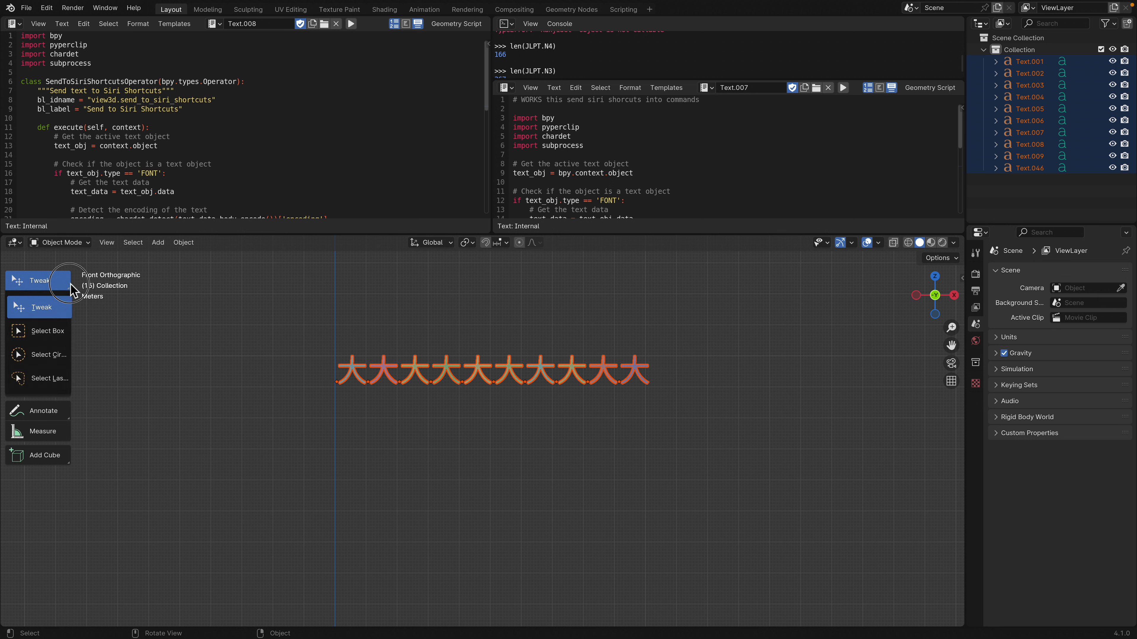
{"action": "left_click", "coordinate": [51, 307]}
{"action": "left_click", "coordinate": [274, 315]}
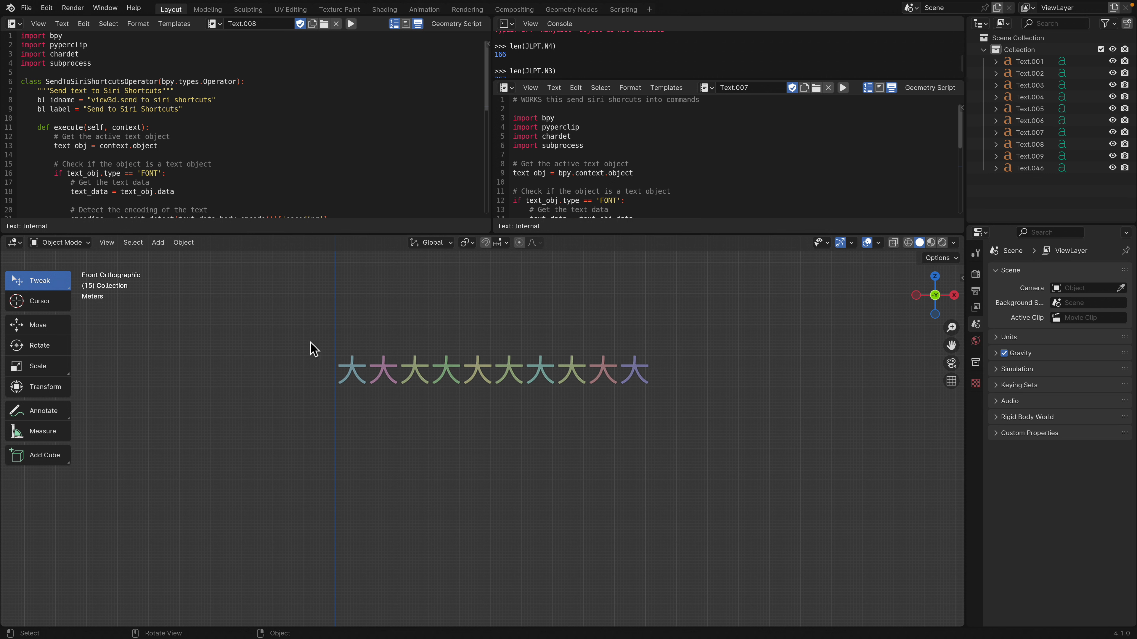
{"action": "left_click", "coordinate": [355, 376]}
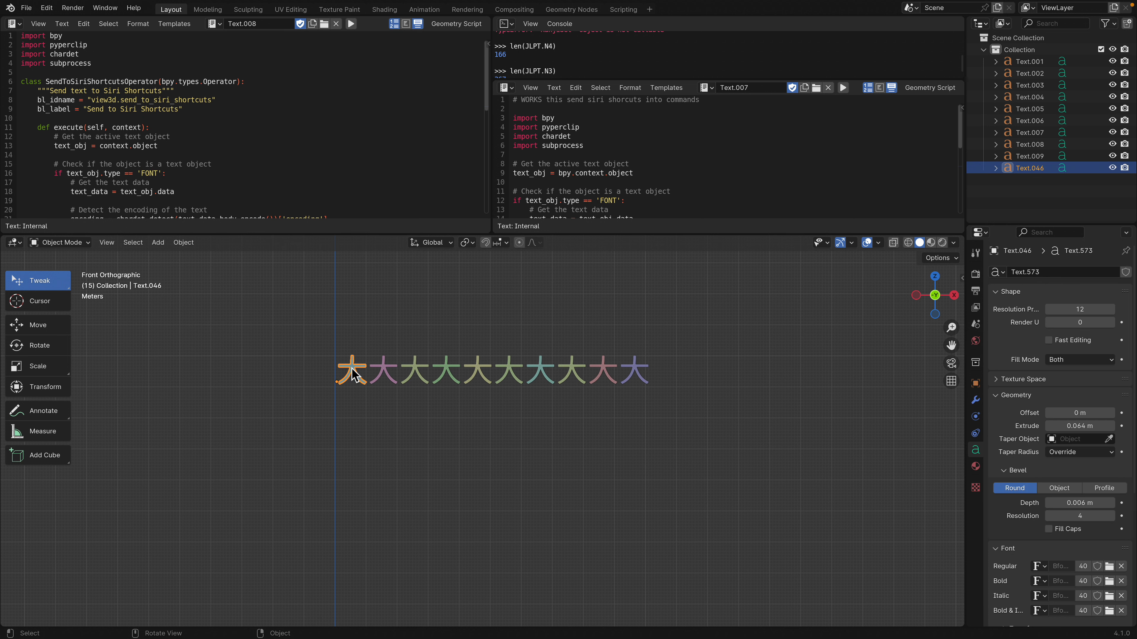
Step: Box-select the row of ten 大 objects, duplicate it downward along the Z axis and repeat to form nine rows
{"action": "left_click", "coordinate": [51, 281]}
{"action": "left_click", "coordinate": [58, 327]}
{"action": "left_click_drag", "start_coordinate": [250, 338], "coordinate": [693, 451]}
{"action": "scroll", "coordinate": [635, 419], "scroll_direction": "down", "scroll_amount": 1}
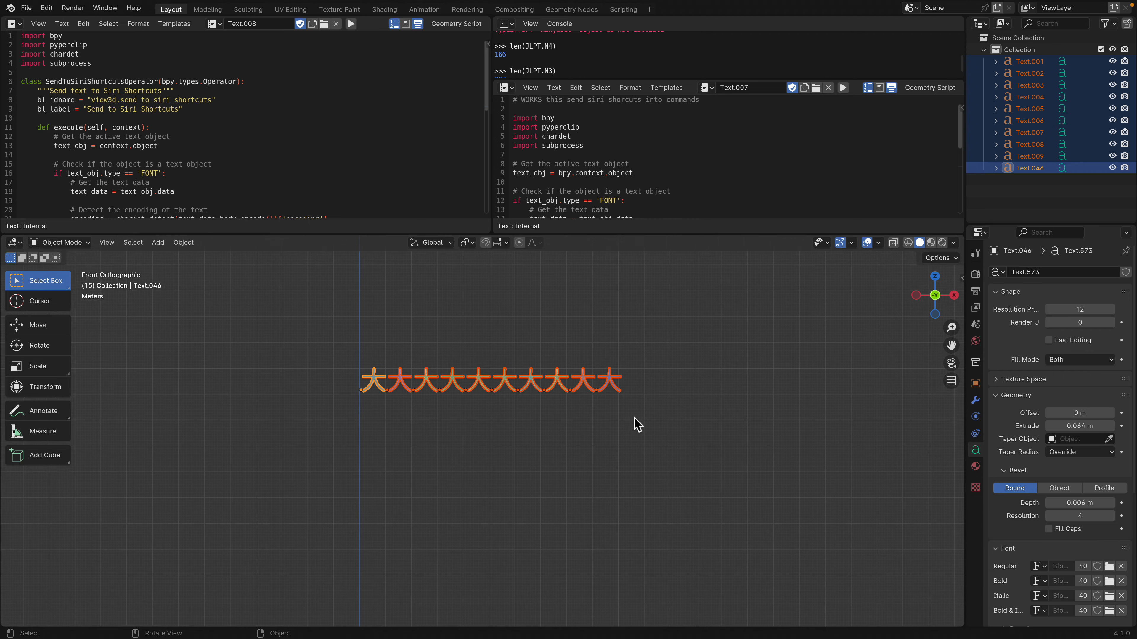
{"action": "middle_click_drag", "start_coordinate": [586, 388], "coordinate": [573, 349], "text": "shift"}
{"action": "key", "text": "shift+d"}
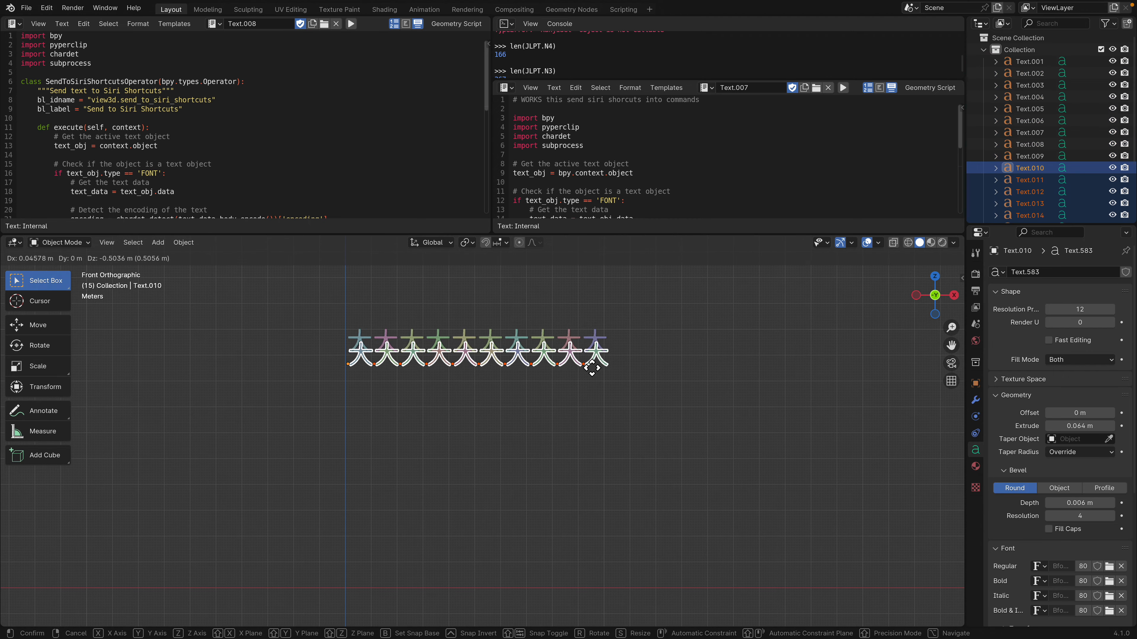
{"action": "key", "text": "z"}
{"action": "left_click", "coordinate": [590, 378]}
{"action": "key", "text": "shift+r"}
{"action": "key", "text": "shift+r"}
{"action": "key", "text": "shift+r"}
{"action": "key", "text": "shift+r"}
{"action": "key", "text": "shift+r"}
{"action": "key", "text": "shift+r"}
{"action": "key", "text": "shift+r"}
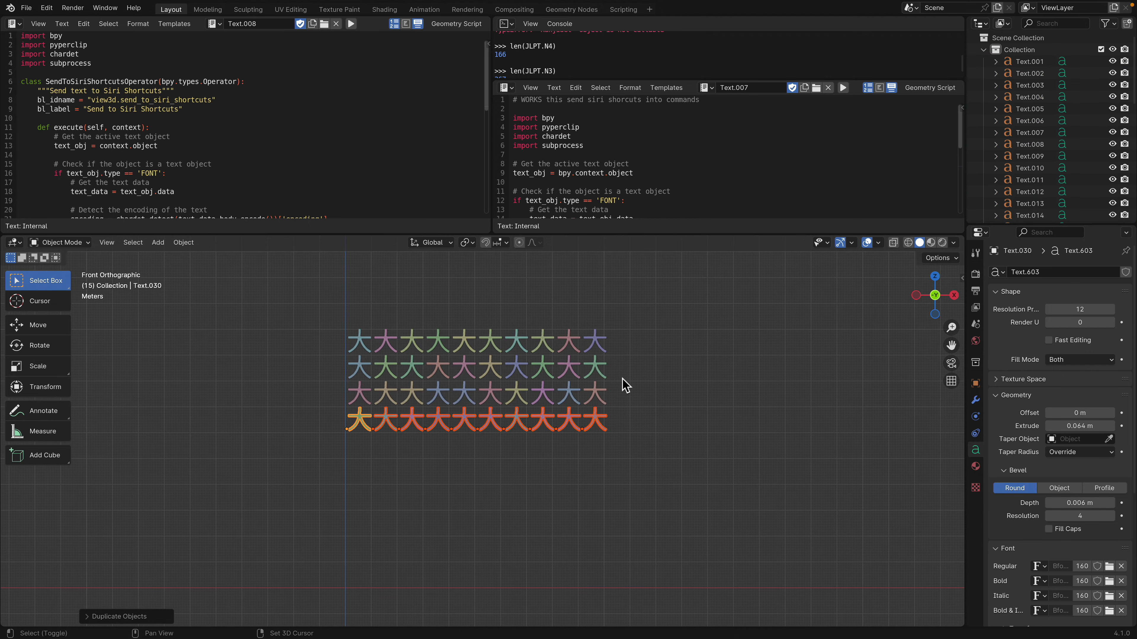
Step: Select the entire 大 grid, load the Random_Text script and run it to assign random JLPT N5 kanji
{"action": "left_click", "coordinate": [380, 309]}
{"action": "left_click_drag", "start_coordinate": [308, 298], "coordinate": [673, 611]}
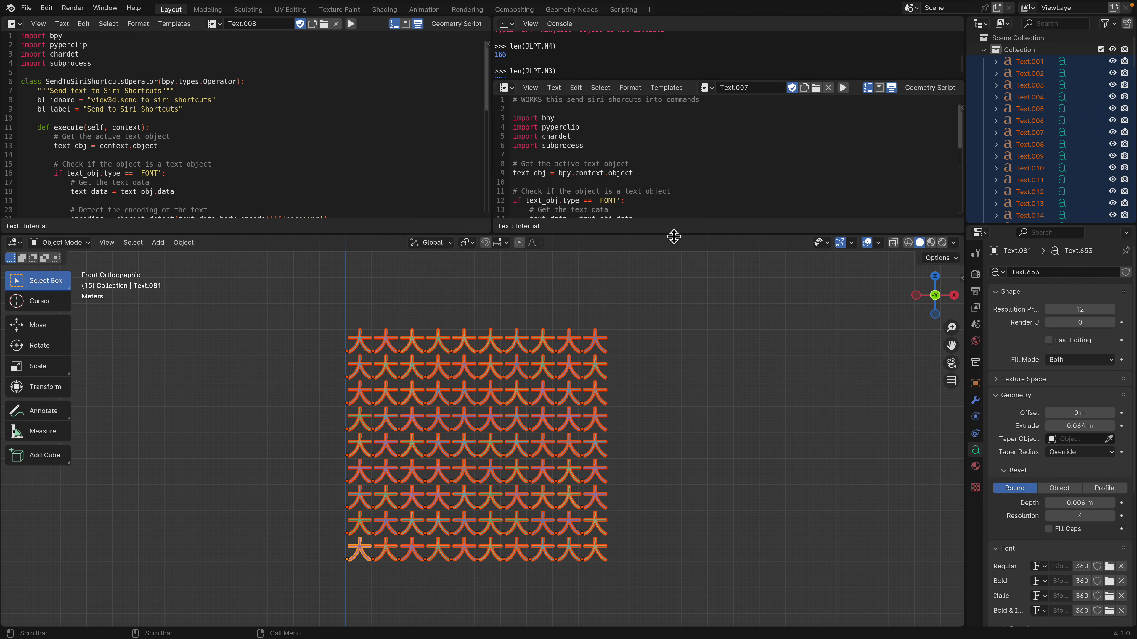
{"action": "left_click_drag", "start_coordinate": [674, 236], "coordinate": [667, 287]}
{"action": "left_click", "coordinate": [706, 87]}
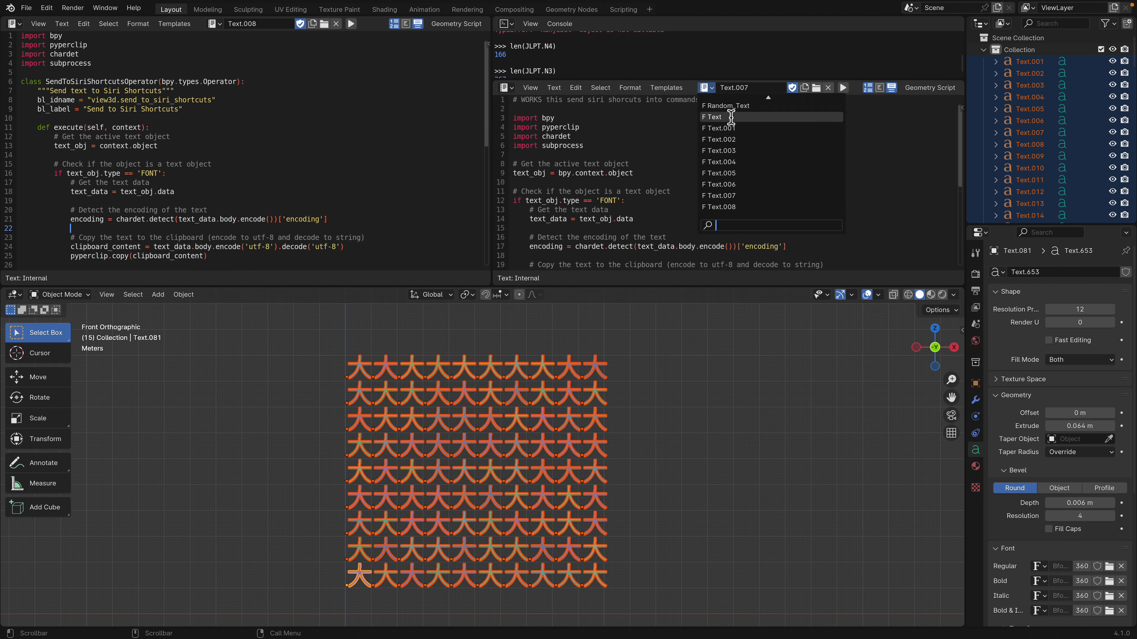
{"action": "scroll", "coordinate": [731, 117], "scroll_direction": "up", "scroll_amount": 4}
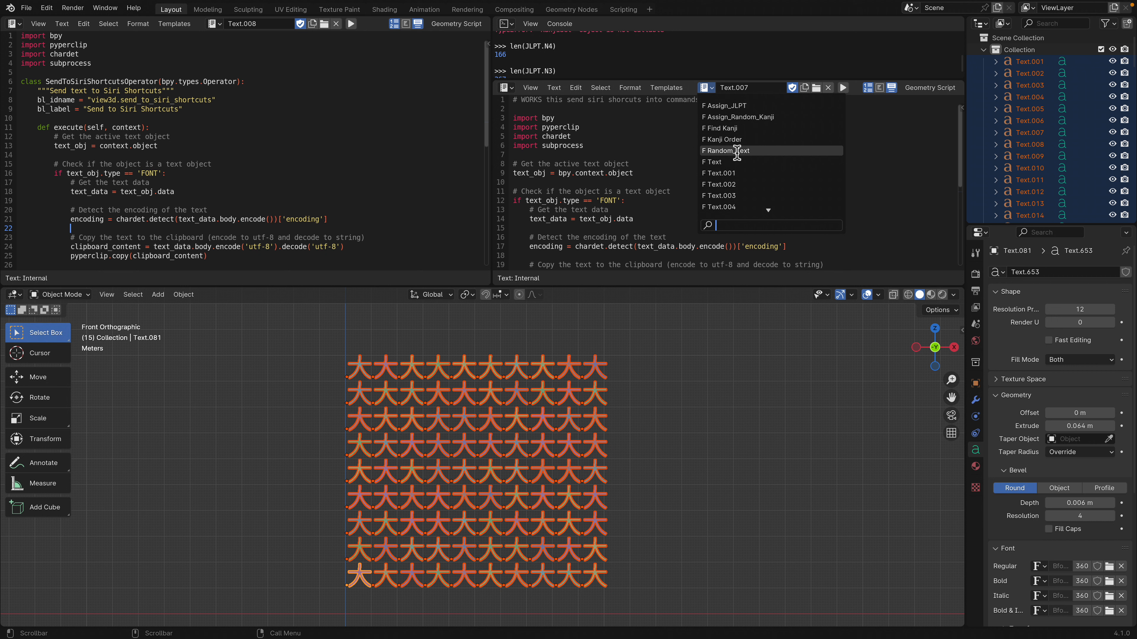
{"action": "left_click", "coordinate": [737, 151]}
{"action": "left_click", "coordinate": [842, 88]}
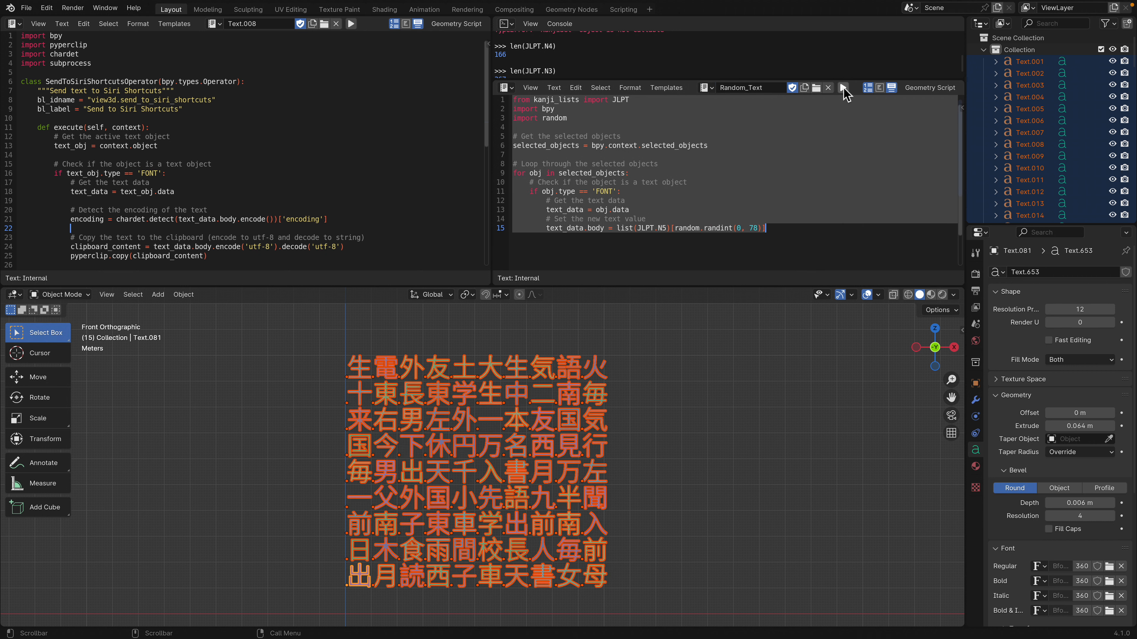
Step: Rerun the Random_Text script six times on the selected grid to reshuffle its kanji
{"action": "left_click", "coordinate": [843, 88]}
{"action": "left_click", "coordinate": [843, 88]}
{"action": "left_click", "coordinate": [842, 87]}
{"action": "left_click", "coordinate": [842, 88]}
{"action": "left_click", "coordinate": [843, 87]}
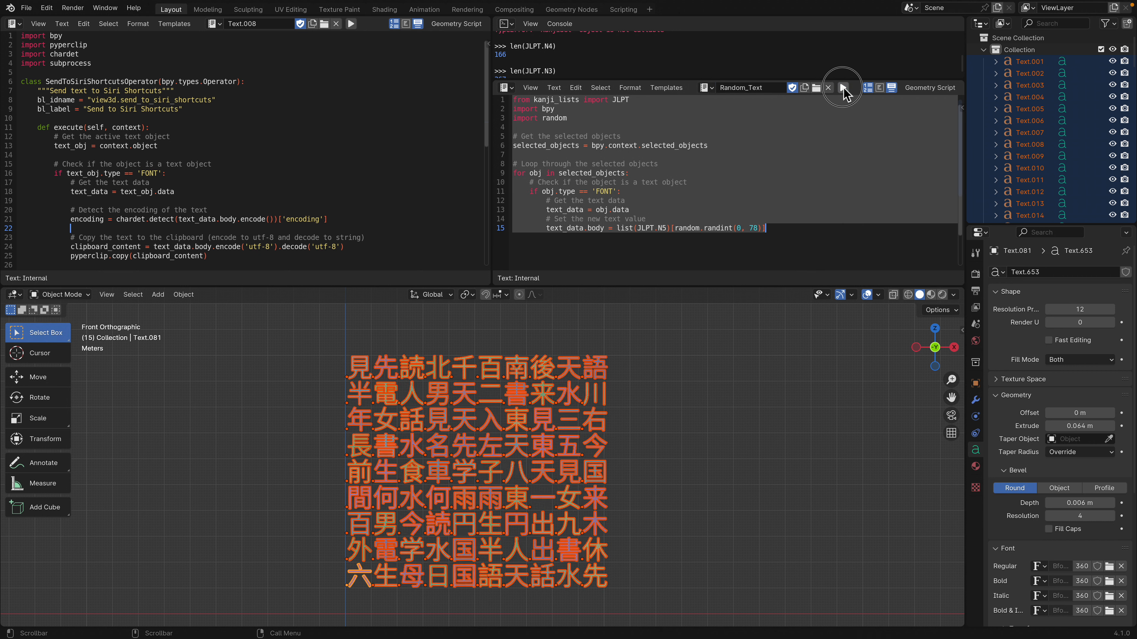
{"action": "left_click", "coordinate": [843, 88]}
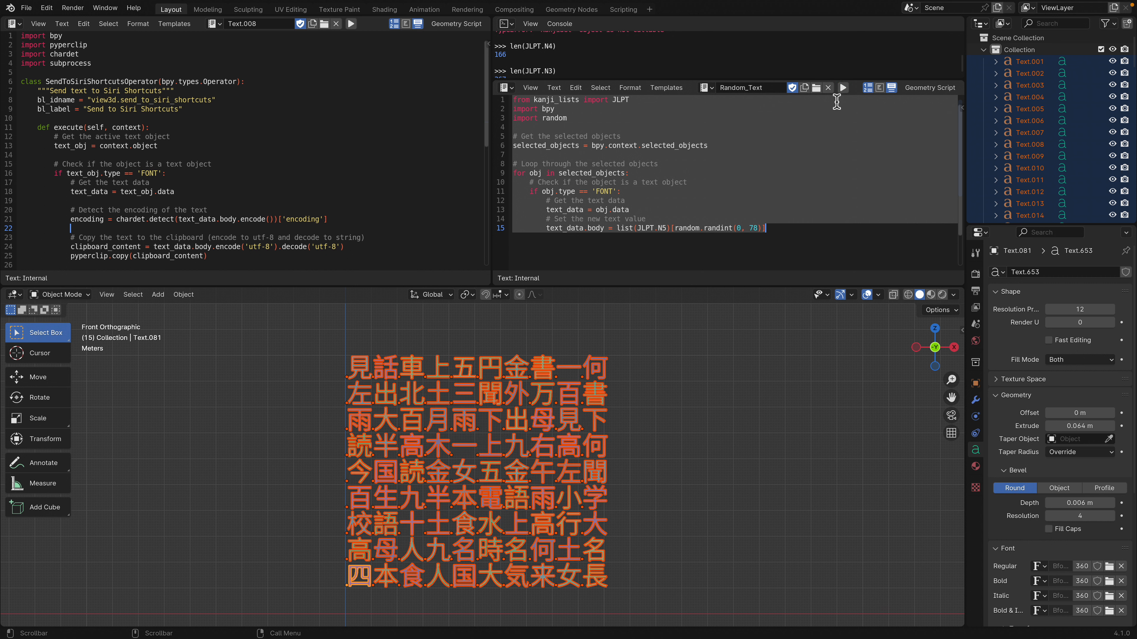
Step: Load the Kanji Order script and run it to fill the selected grid with JLPT N4 kanji in list order
{"action": "left_click", "coordinate": [707, 87]}
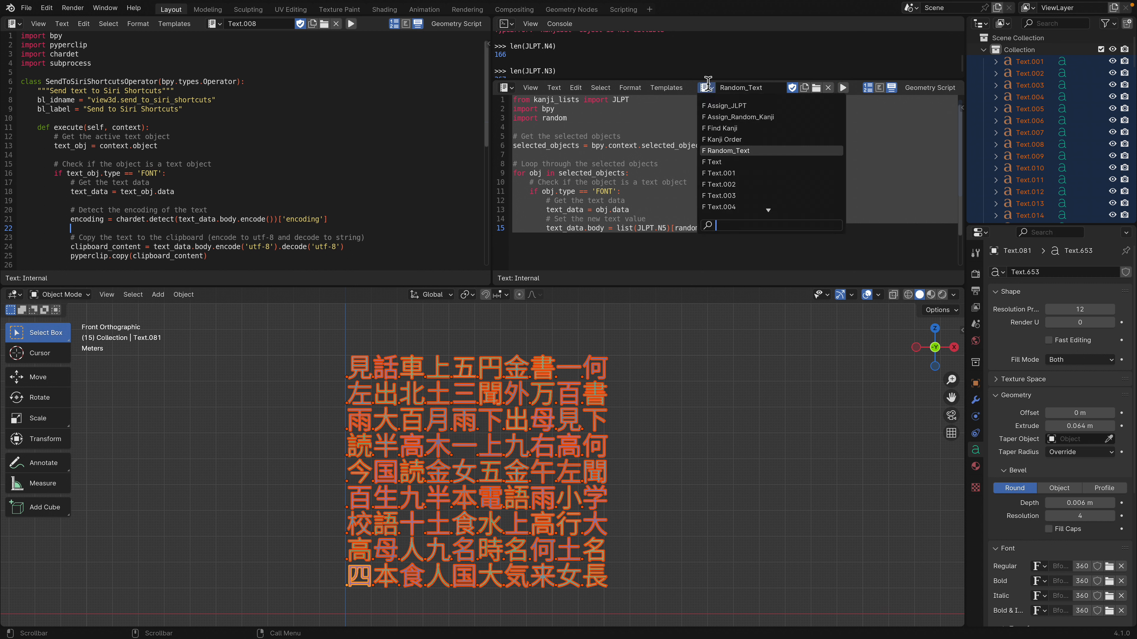
{"action": "left_click", "coordinate": [728, 139]}
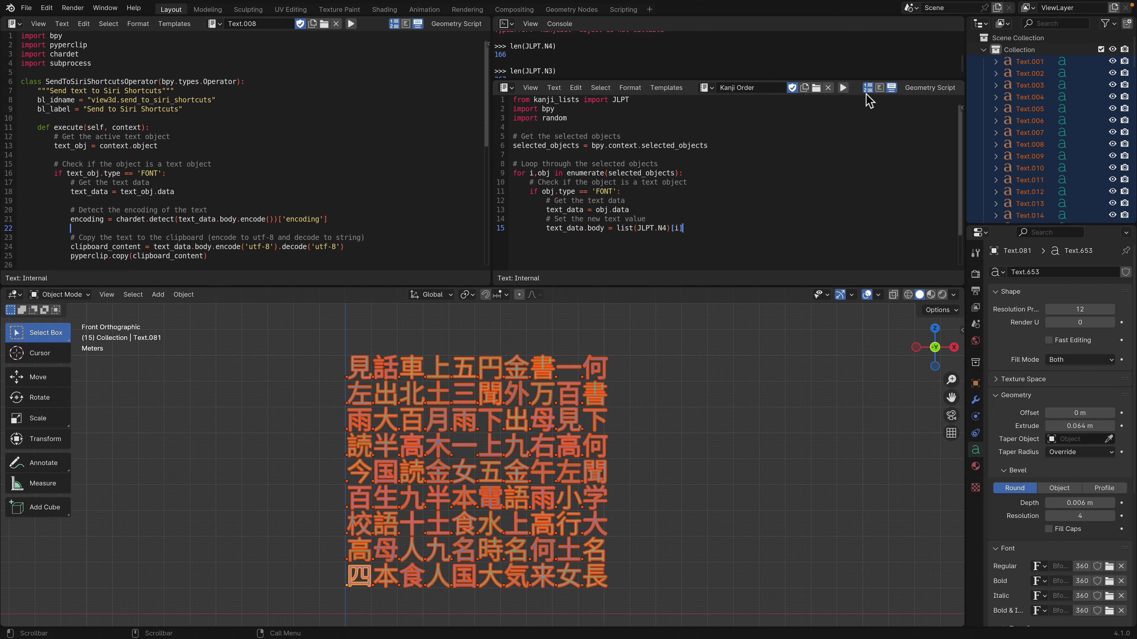
{"action": "left_click", "coordinate": [844, 88]}
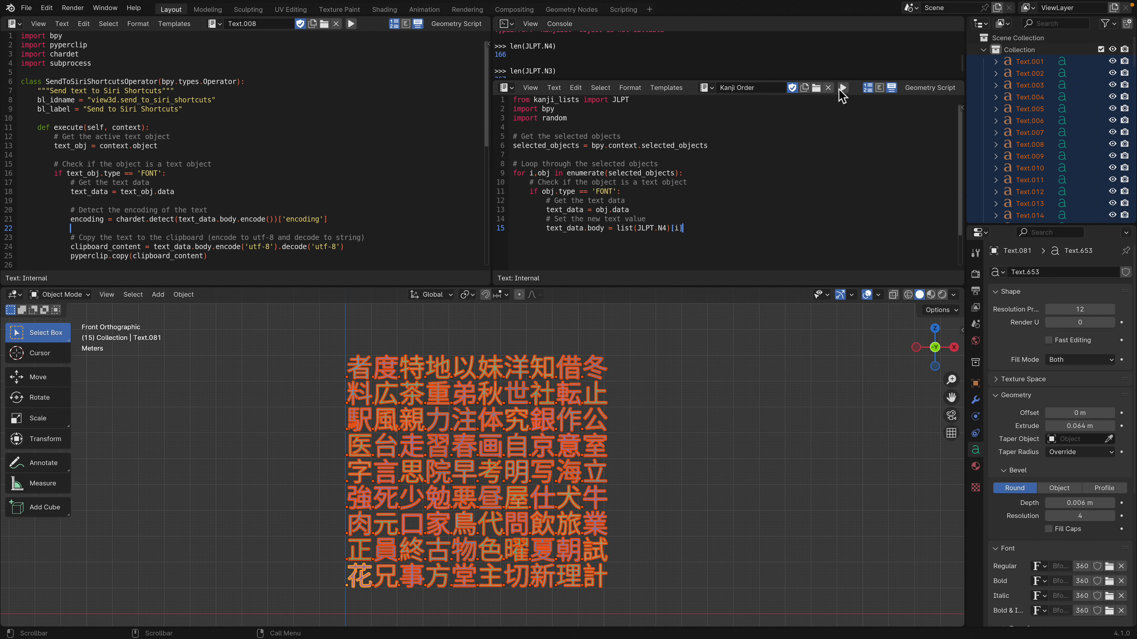
{"action": "left_click", "coordinate": [840, 88]}
Step: Change the kanji list in the script's last line to JLPT.N5 and rerun it on the selected grid
{"action": "left_click", "coordinate": [666, 229]}
{"action": "left_click", "coordinate": [843, 88]}
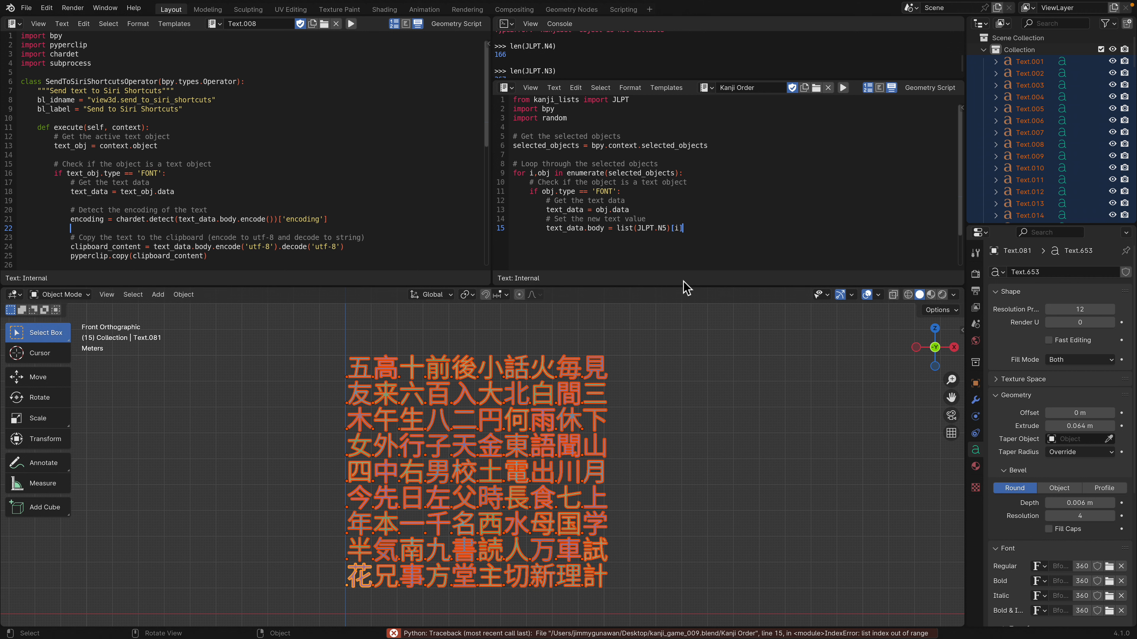
Step: Enlarge the console area and evaluate len(JLPT.N5) in the Python console
{"action": "left_click_drag", "start_coordinate": [687, 287], "coordinate": [688, 324]}
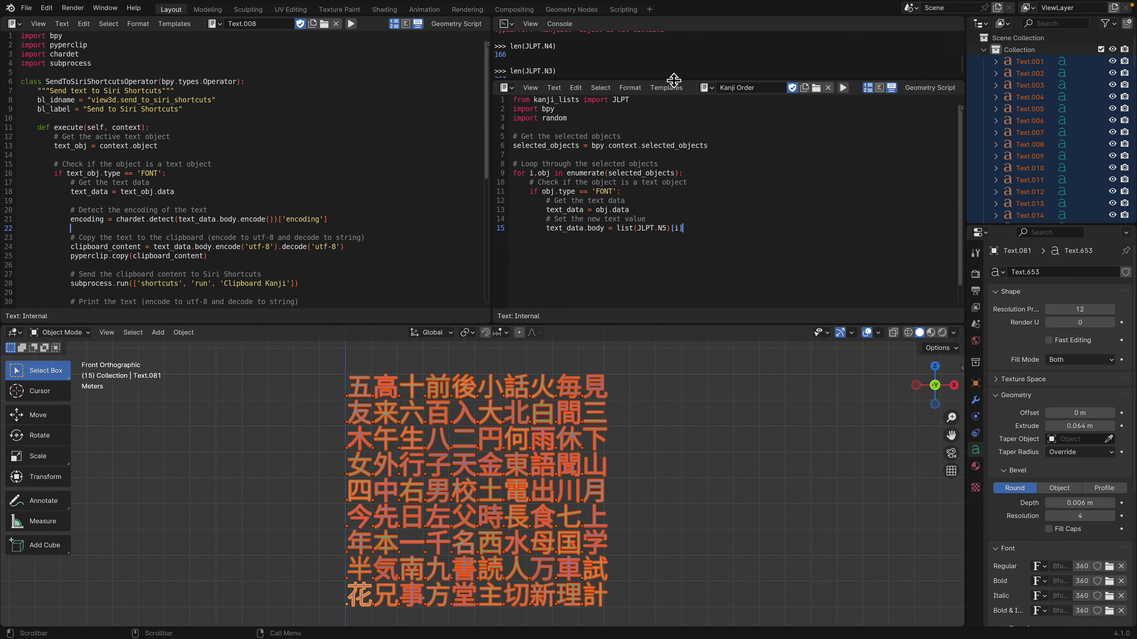
{"action": "left_click_drag", "start_coordinate": [673, 79], "coordinate": [672, 118]}
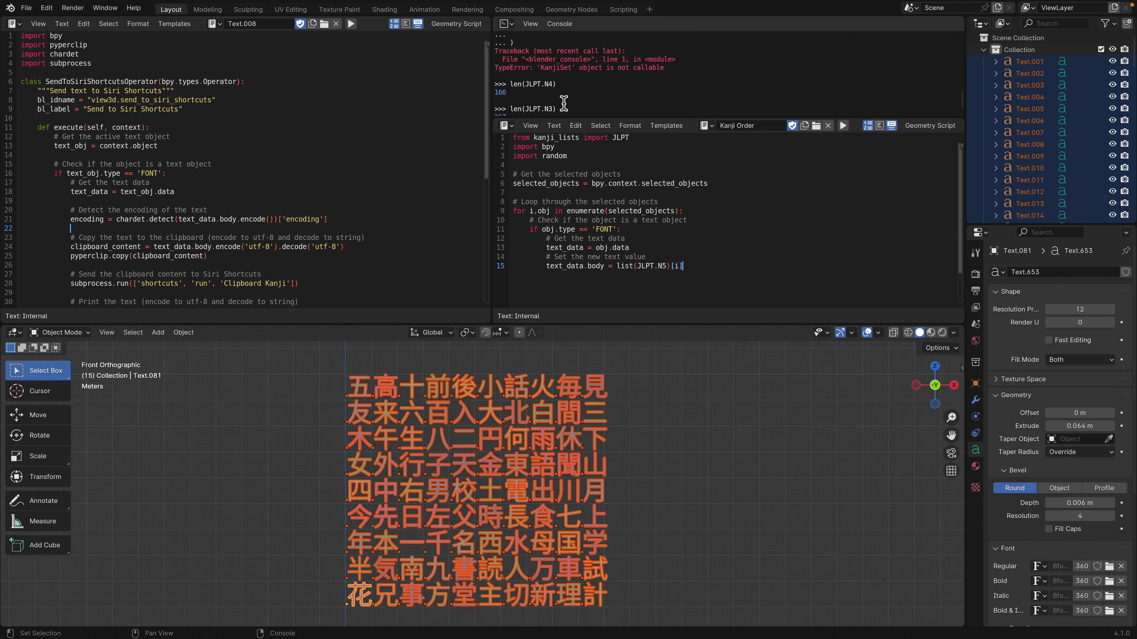
{"action": "scroll", "coordinate": [563, 102], "scroll_direction": "down", "scroll_amount": 2}
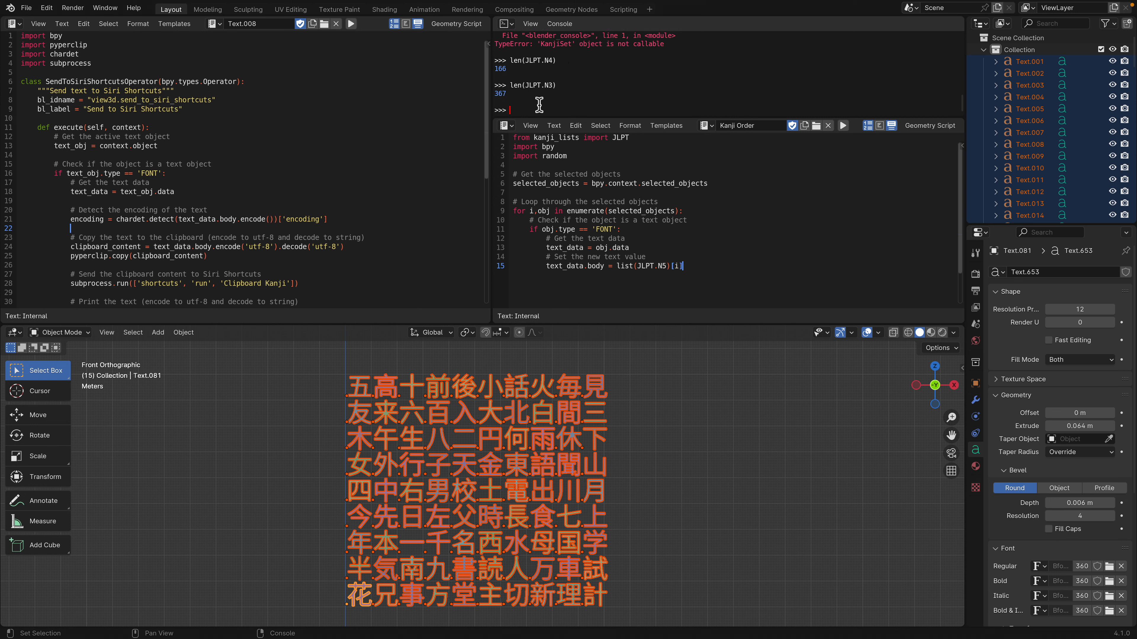
{"action": "key", "text": "Up"}
{"action": "key", "text": "BackSpace"}
{"action": "type", "text": "5"}
{"action": "key", "text": "Return"}
Step: Enlarge the 3D viewport by shrinking the editors above it, and deselect the whole kanji grid
{"action": "scroll", "coordinate": [434, 533], "scroll_direction": "down", "scroll_amount": 1}
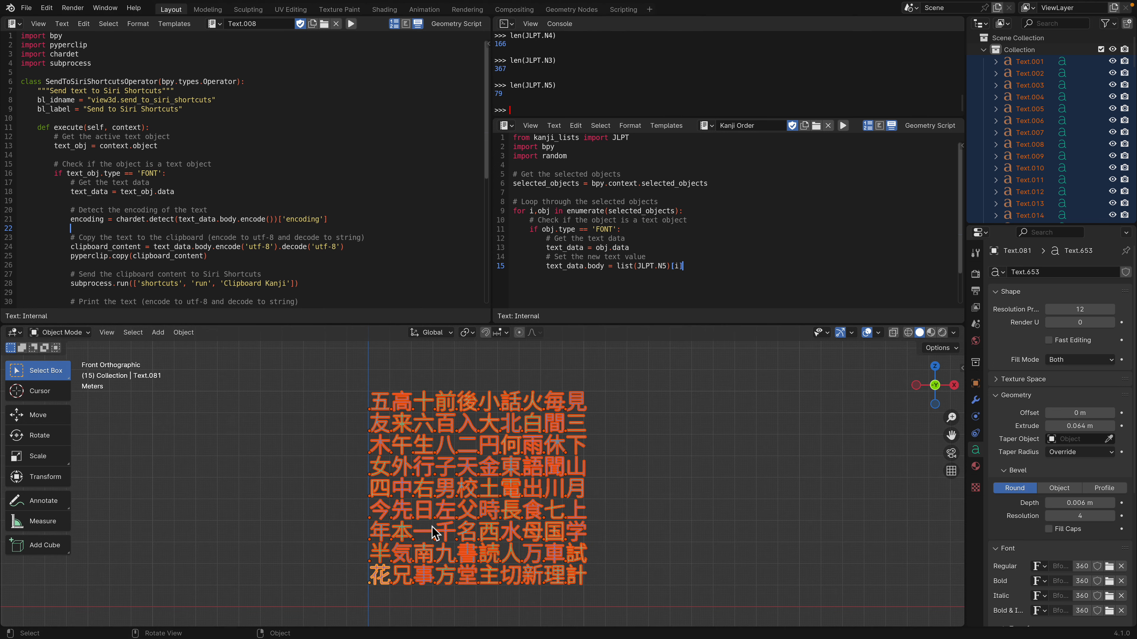
{"action": "left_click_drag", "start_coordinate": [634, 324], "coordinate": [621, 256]}
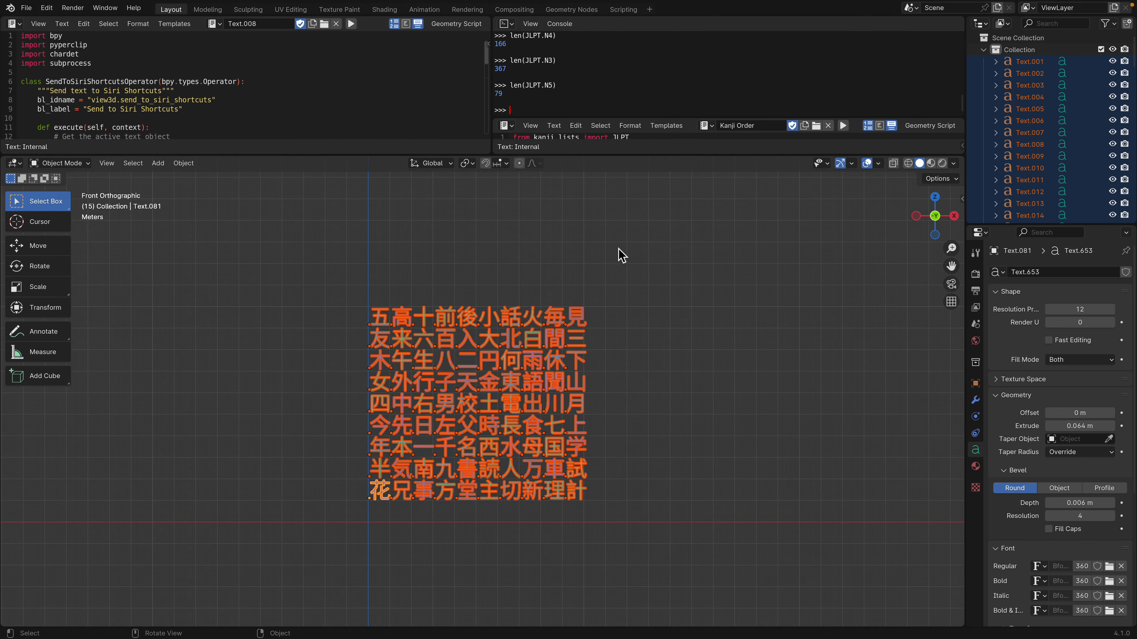
{"action": "left_click", "coordinate": [621, 255]}
{"action": "scroll", "coordinate": [618, 241], "scroll_direction": "up", "scroll_amount": 3}
{"action": "left_click_drag", "start_coordinate": [612, 160], "coordinate": [606, 113]}
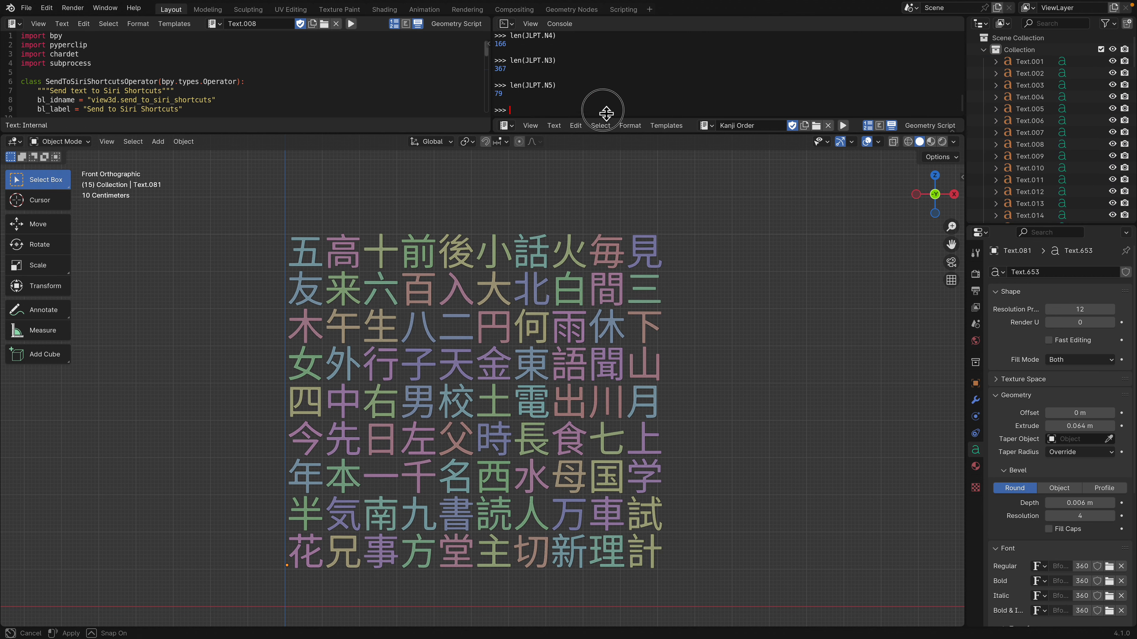
{"action": "middle_click_drag", "start_coordinate": [614, 214], "coordinate": [554, 195], "text": "shift"}
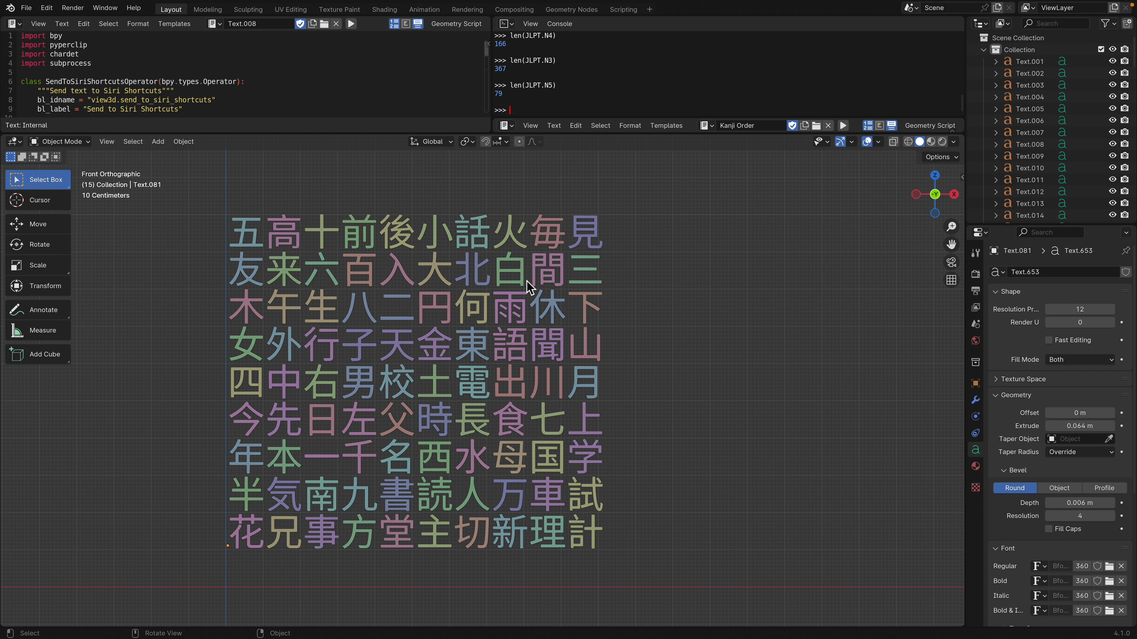
Step: Select 雨 in the third row and move it out of the grid into the empty space on the right
{"action": "left_click", "coordinate": [515, 299]}
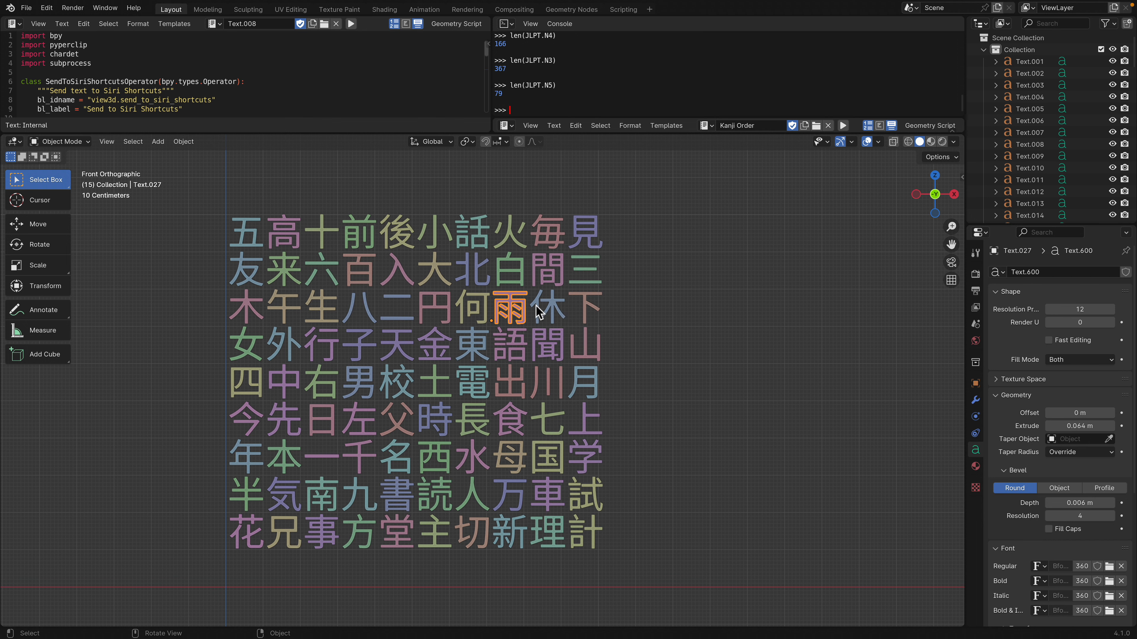
{"action": "key", "text": "g"}
{"action": "left_click", "coordinate": [730, 331]}
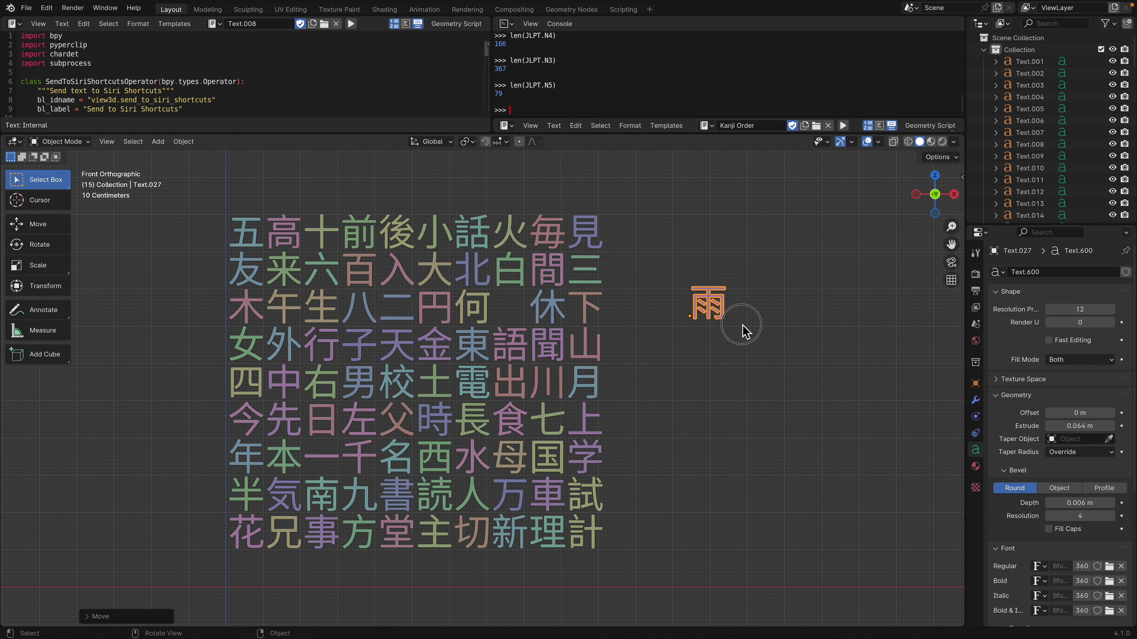
{"action": "scroll", "coordinate": [701, 300], "scroll_direction": "up", "scroll_amount": 2}
{"action": "scroll", "coordinate": [722, 308], "scroll_direction": "down", "scroll_amount": 1}
Step: Try circle and box selection around the separated 雨
{"action": "key", "text": "c"}
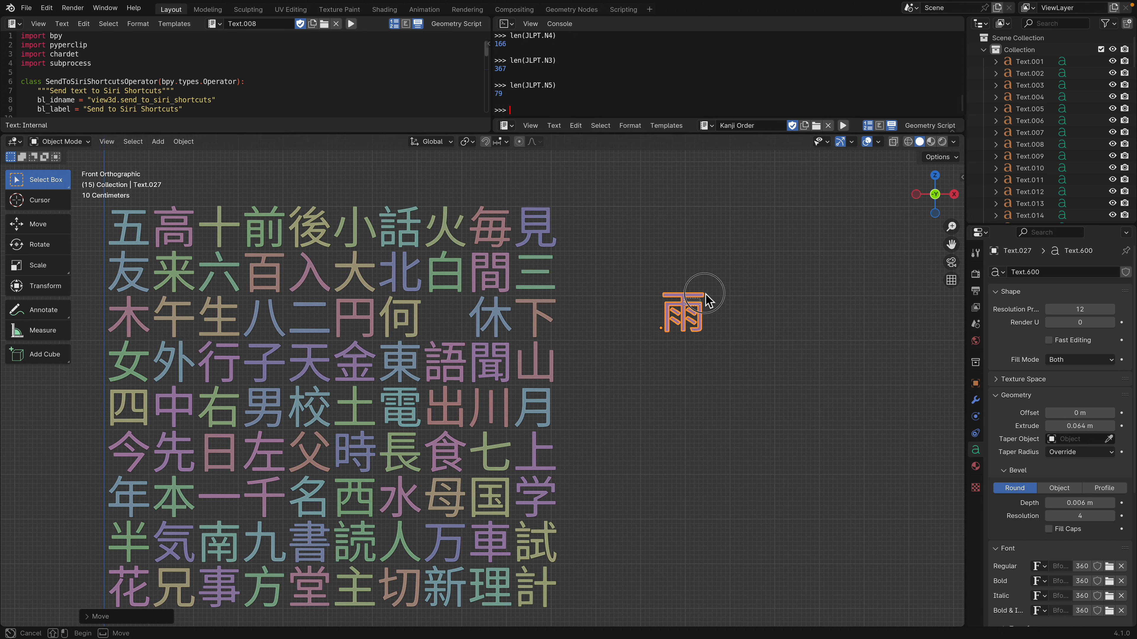
{"action": "left_click_drag", "start_coordinate": [691, 293], "coordinate": [708, 327]}
{"action": "left_click_drag", "start_coordinate": [645, 259], "coordinate": [710, 333]}
{"action": "left_click_drag", "start_coordinate": [611, 279], "coordinate": [724, 356]}
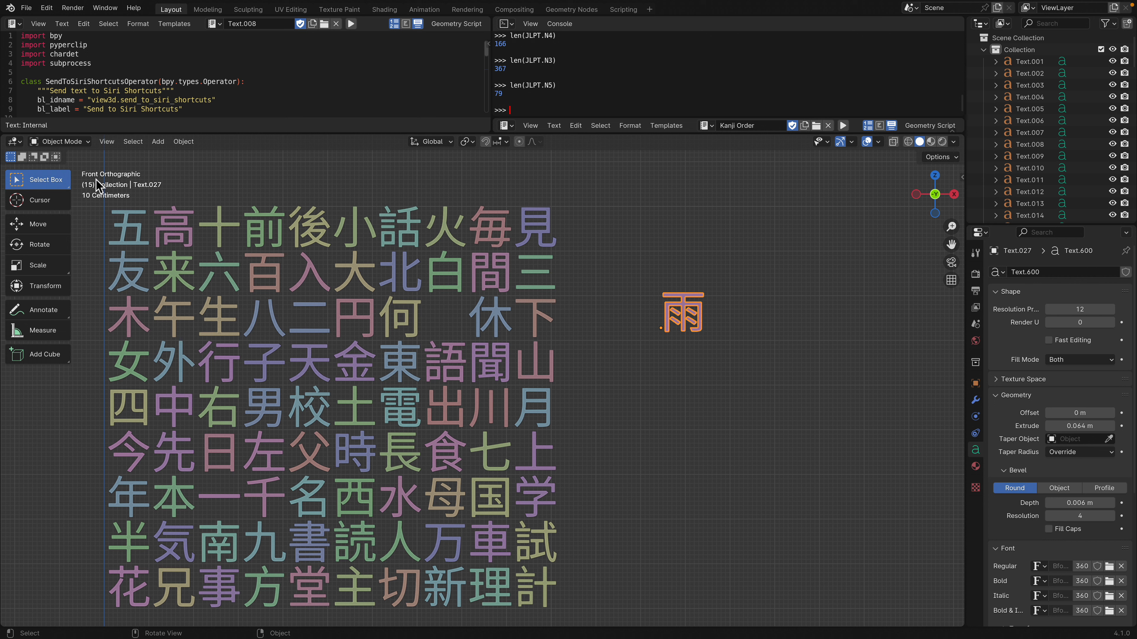
{"action": "left_click", "coordinate": [619, 278]}
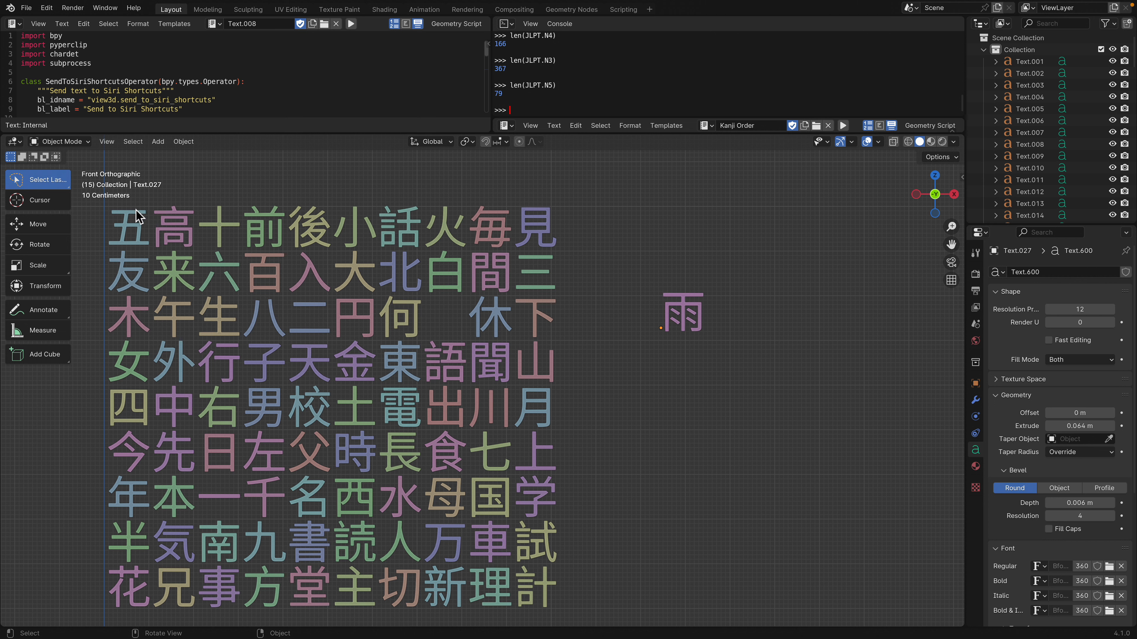
Step: Switch the selection tool to Tweak and reposition 雨 in the space to the right of the grid
{"action": "mouse_move", "coordinate": [54, 180]}
{"action": "left_mouse_down"}
{"action": "mouse_move", "coordinate": [62, 248]}
{"action": "mouse_move", "coordinate": [41, 206]}
{"action": "left_mouse_up"}
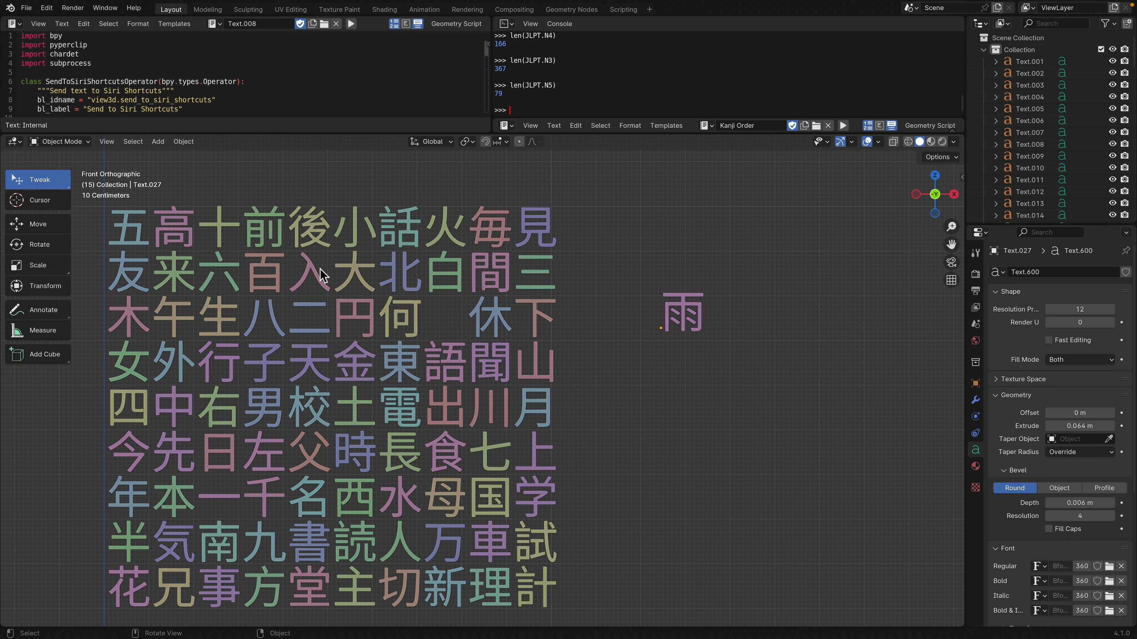
{"action": "left_click_drag", "start_coordinate": [686, 308], "coordinate": [718, 304]}
{"action": "left_click", "coordinate": [703, 226]}
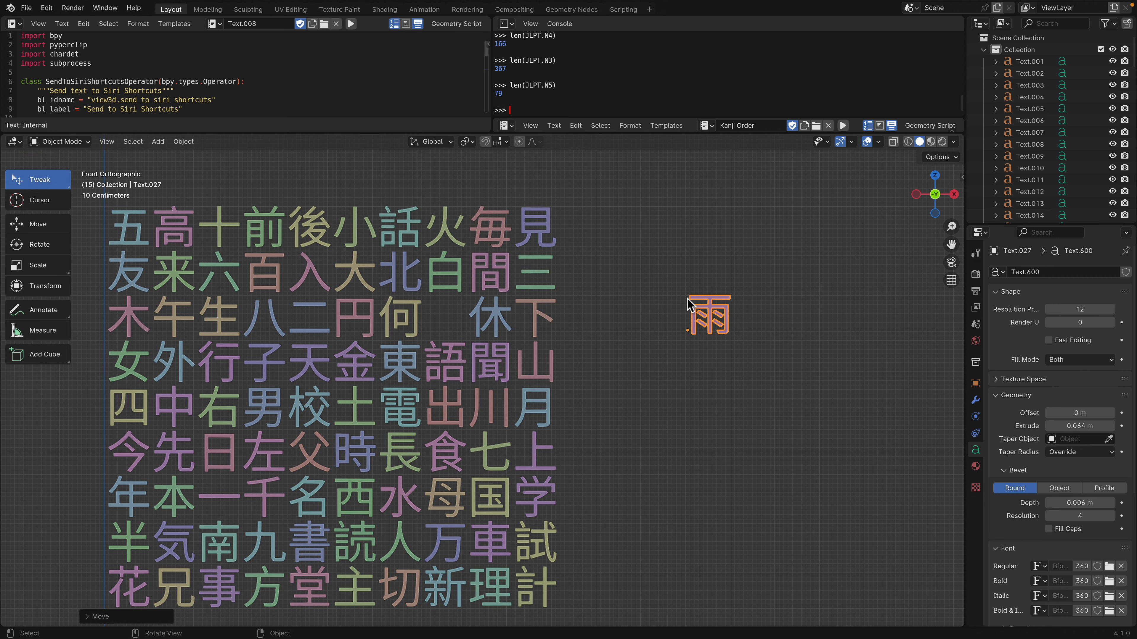
{"action": "scroll", "coordinate": [688, 299], "scroll_direction": "down", "scroll_amount": 1}
{"action": "middle_click_drag", "start_coordinate": [662, 295], "coordinate": [691, 282], "text": "shift"}
{"action": "scroll", "coordinate": [716, 289], "scroll_direction": "up", "scroll_amount": 1}
{"action": "left_click_drag", "start_coordinate": [749, 295], "coordinate": [738, 289]}
{"action": "scroll", "coordinate": [667, 298], "scroll_direction": "down", "scroll_amount": 2}
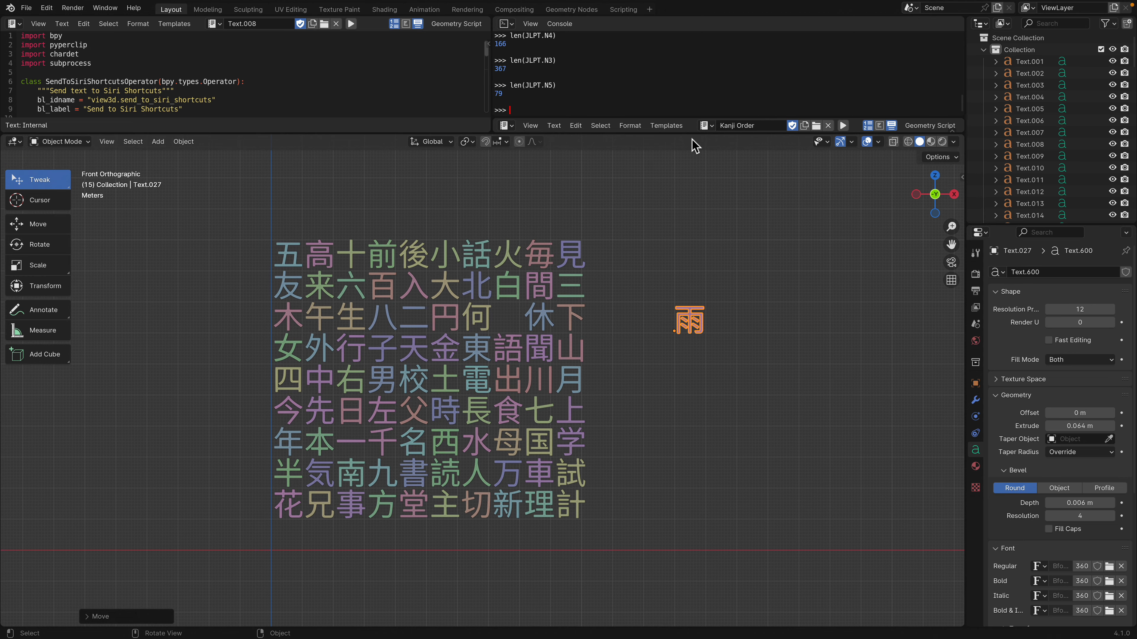
Step: Shrink the Python console and the script editors to give the 3D viewport more height
{"action": "left_click_drag", "start_coordinate": [693, 134], "coordinate": [675, 55]}
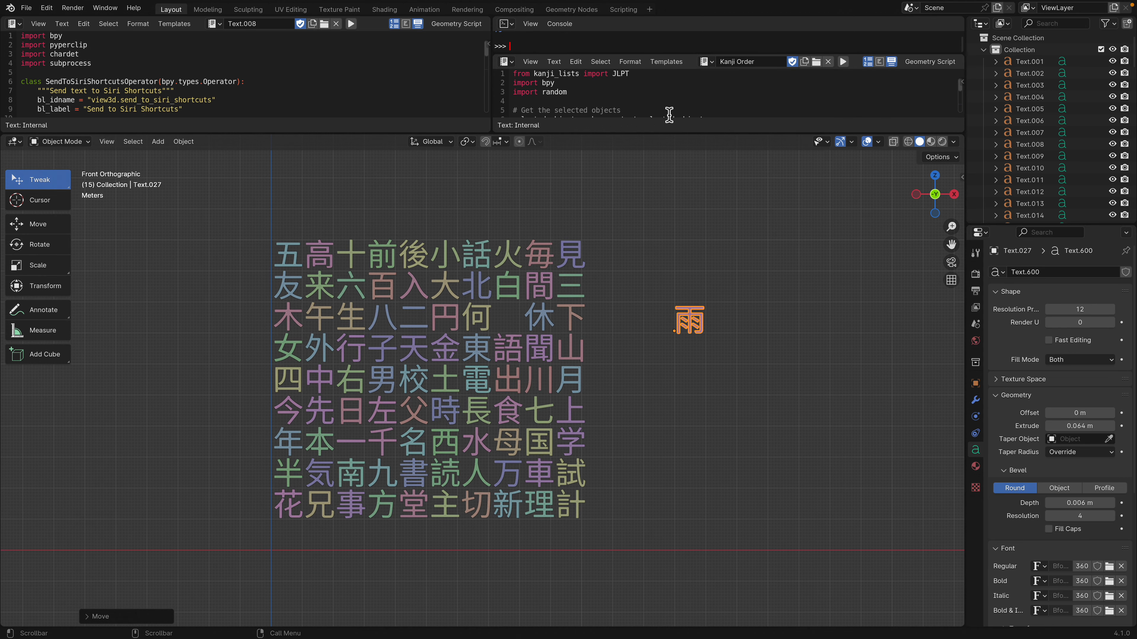
{"action": "left_click_drag", "start_coordinate": [666, 136], "coordinate": [663, 97]}
{"action": "scroll", "coordinate": [643, 195], "scroll_direction": "up", "scroll_amount": 2}
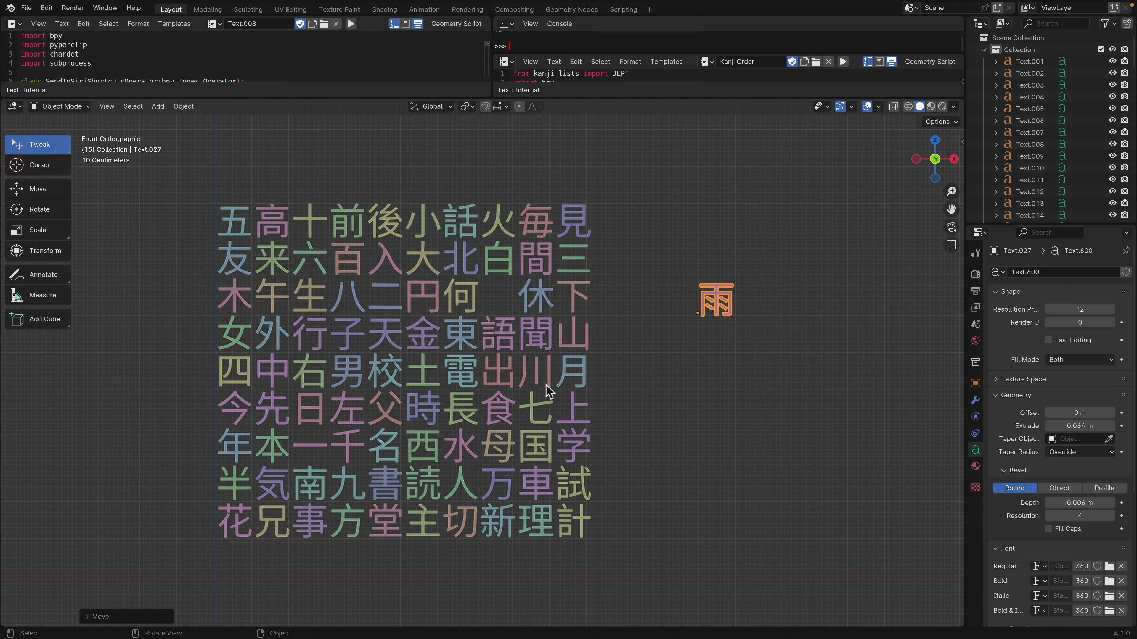
{"action": "scroll", "coordinate": [546, 385], "scroll_direction": "up", "scroll_amount": 1}
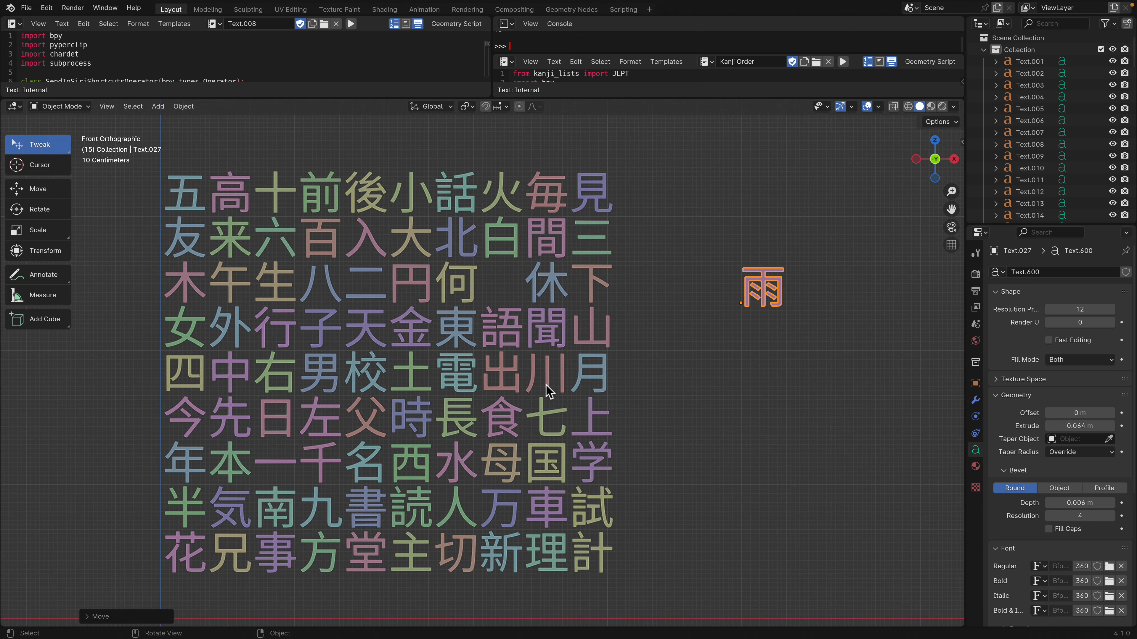
{"action": "scroll", "coordinate": [528, 412], "scroll_direction": "down", "scroll_amount": 1}
Step: Lower 雨 slightly and append "rain fui" after the kanji in its text
{"action": "mouse_move", "coordinate": [717, 307]}
{"action": "left_mouse_down"}
{"action": "mouse_move", "coordinate": [718, 337]}
{"action": "mouse_move", "coordinate": [716, 322]}
{"action": "left_mouse_up"}
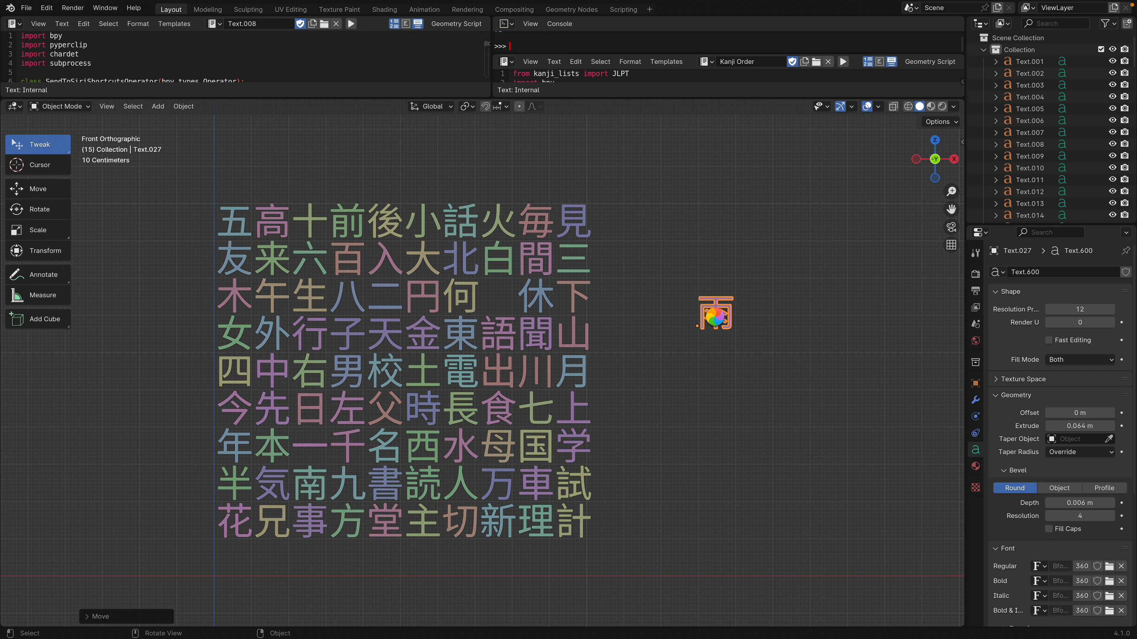
{"action": "key", "text": "Tab"}
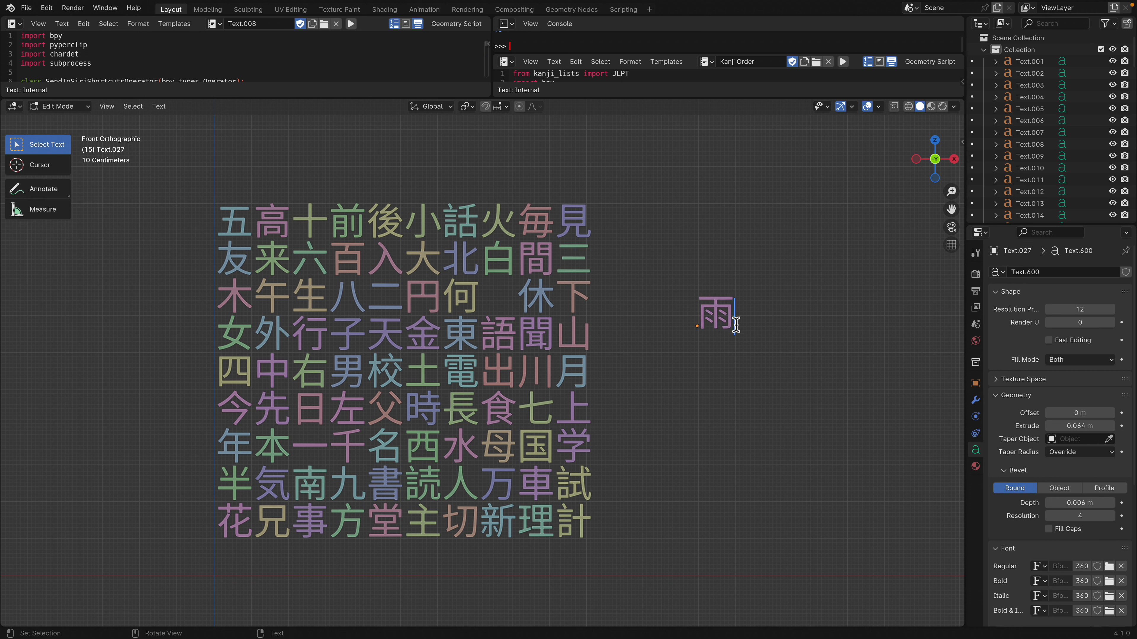
{"action": "type", "text": "rain fui"}
{"action": "key", "text": "Tab"}
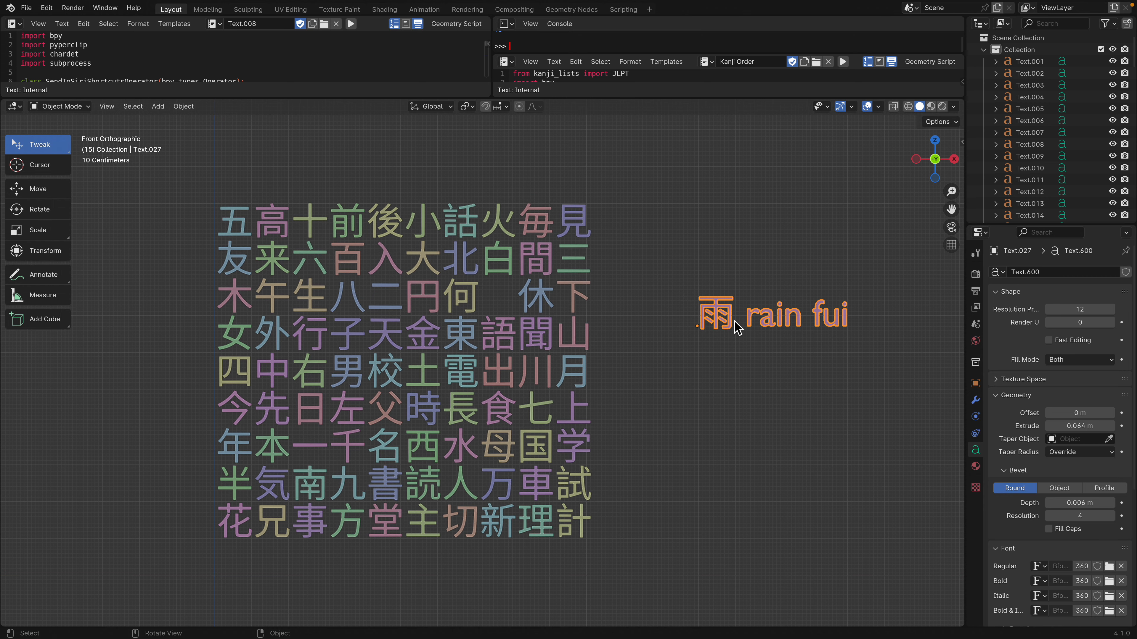
Step: Switch to the desktop space, move the Freeform window aside and bring the Clipboard Kanji shortcut in Shortcuts forward
{"action": "key", "text": "ctrl+Left"}
{"action": "key", "text": "ctrl+Left"}
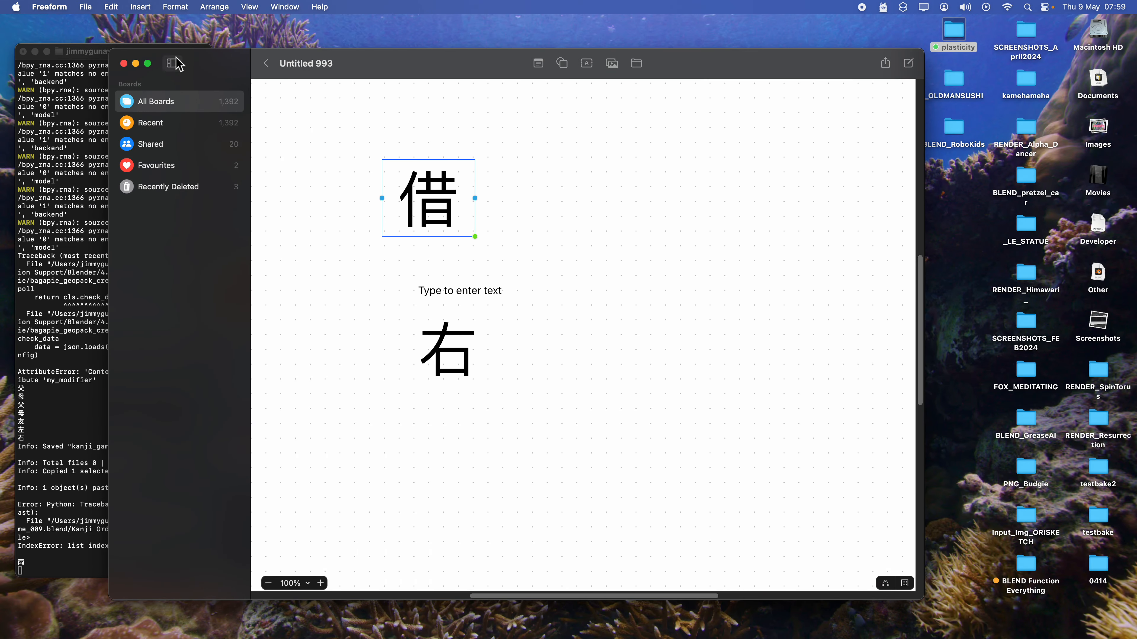
{"action": "left_click_drag", "start_coordinate": [178, 63], "coordinate": [413, 127]}
{"action": "left_click", "coordinate": [222, 453]}
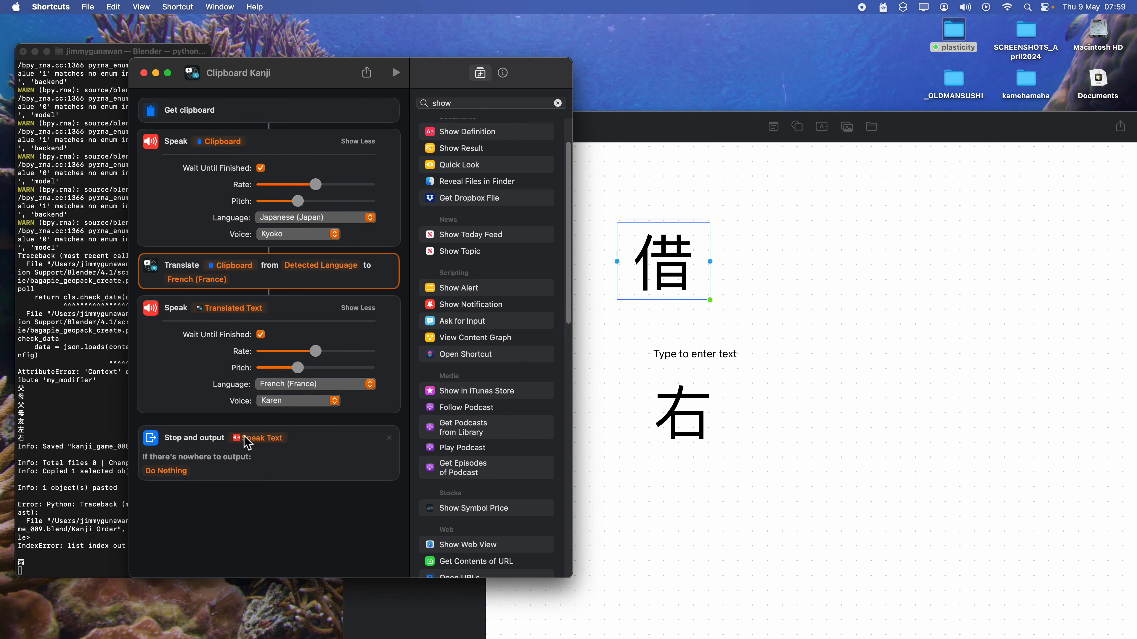
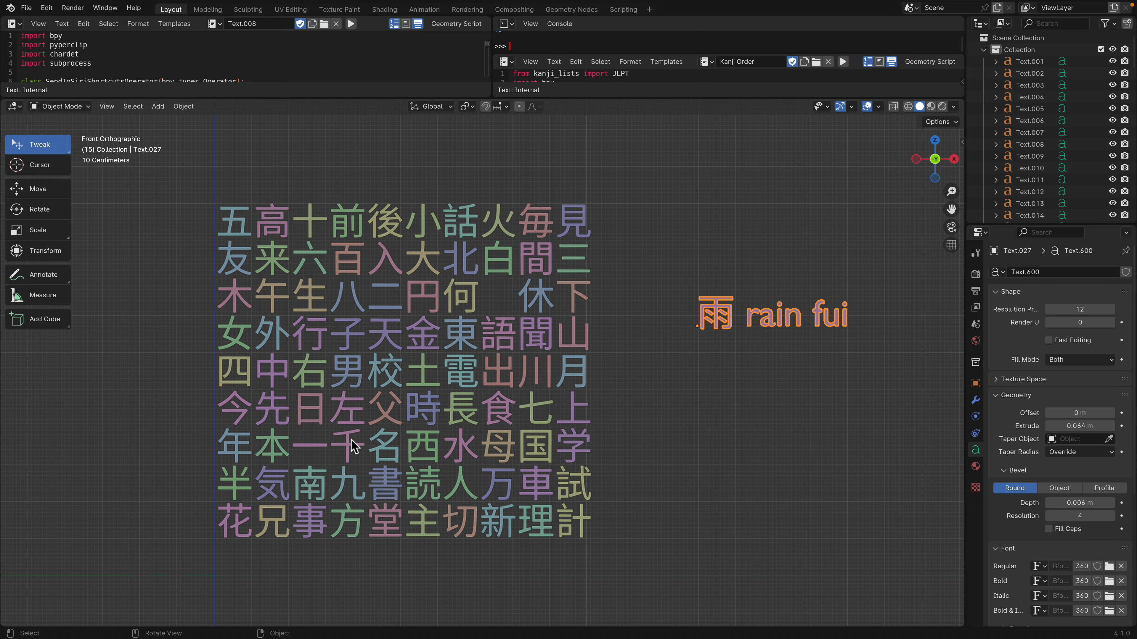
Step: Move the 雨 label up beside the grid's first row and replace "fui" with "plui" in its text
{"action": "left_click_drag", "start_coordinate": [809, 319], "coordinate": [858, 216]}
{"action": "key", "text": "Tab"}
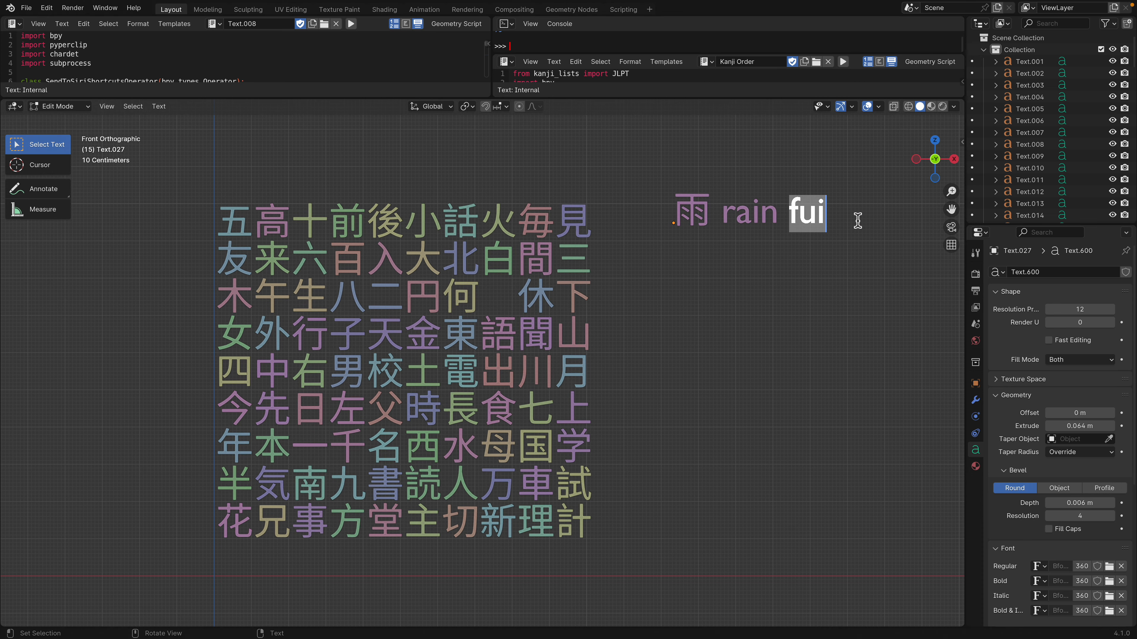
{"action": "type", "text": "plui"}
{"action": "key", "text": "Tab"}
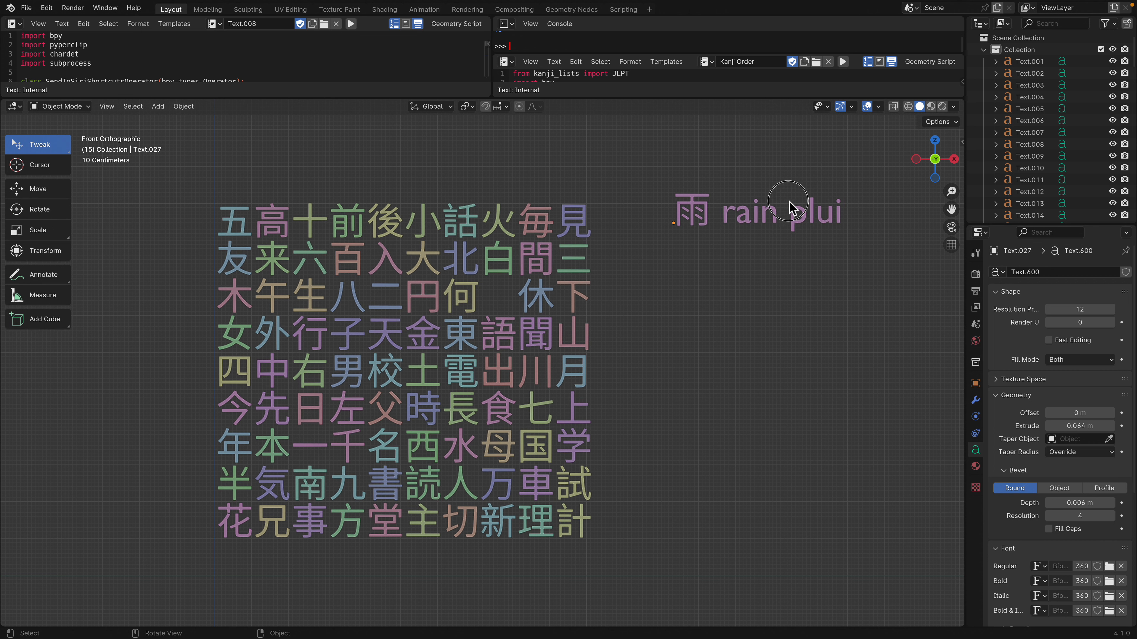
{"action": "left_click_drag", "start_coordinate": [674, 215], "coordinate": [690, 210]}
Step: Move 山 out of the fourth row and place it directly below the "雨 rain plui" label
{"action": "left_click", "coordinate": [582, 295]}
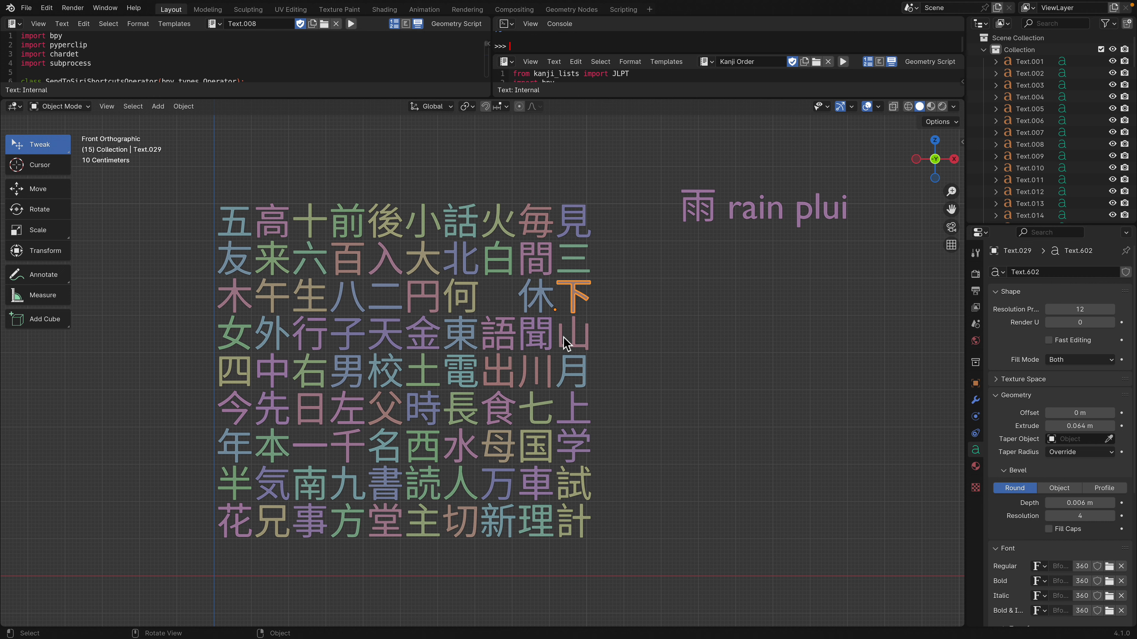
{"action": "left_click", "coordinate": [570, 343]}
{"action": "left_click_drag", "start_coordinate": [571, 347], "coordinate": [694, 258]}
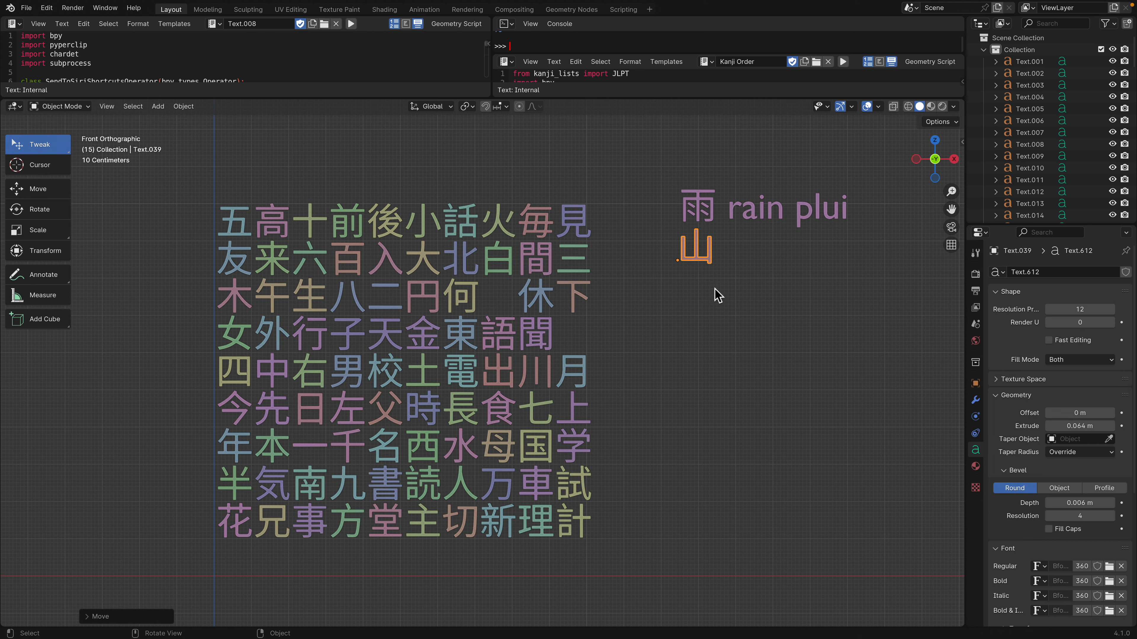
Step: Move 下 and 上 out of the grid to the lower right, stacking 上 directly above 下
{"action": "left_click_drag", "start_coordinate": [582, 298], "coordinate": [763, 448]}
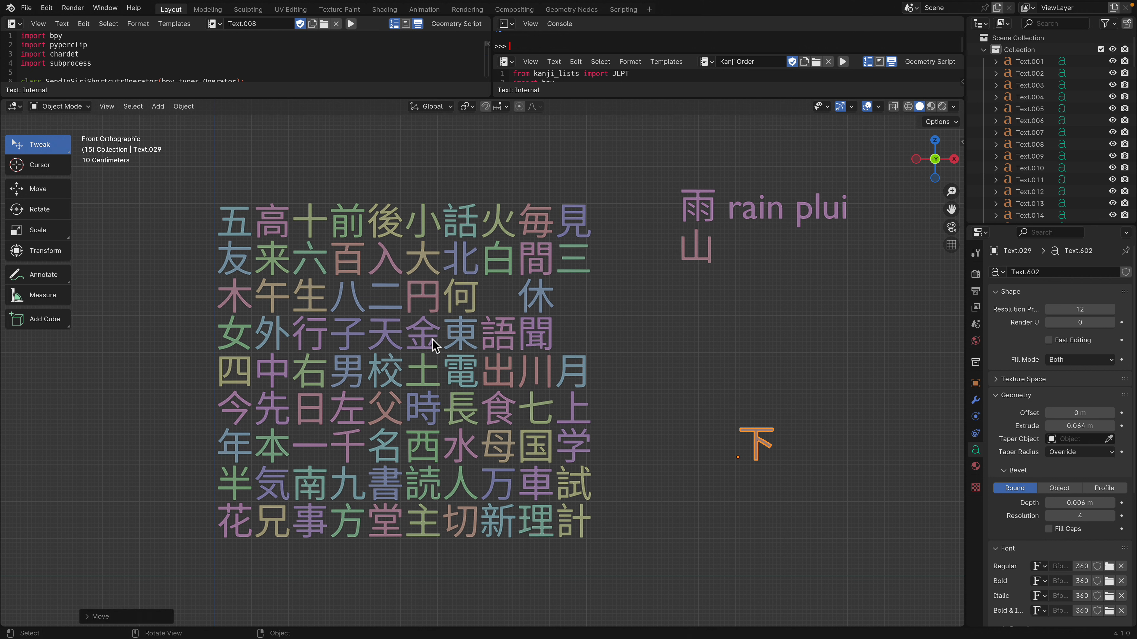
{"action": "left_click_drag", "start_coordinate": [581, 410], "coordinate": [759, 403]}
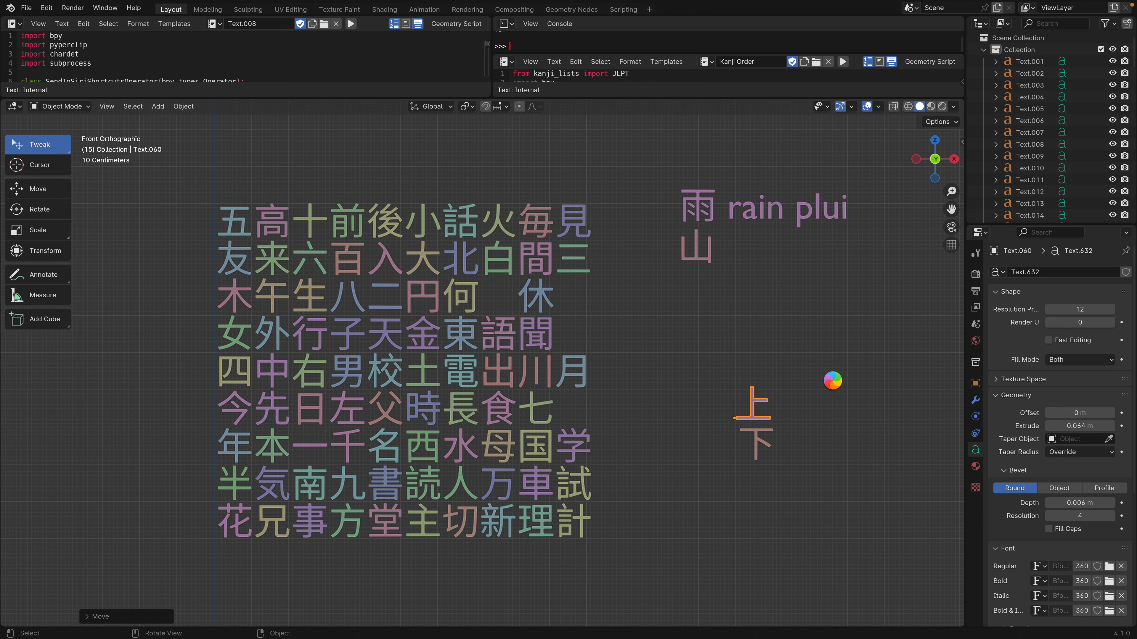
{"action": "left_click", "coordinate": [767, 438]}
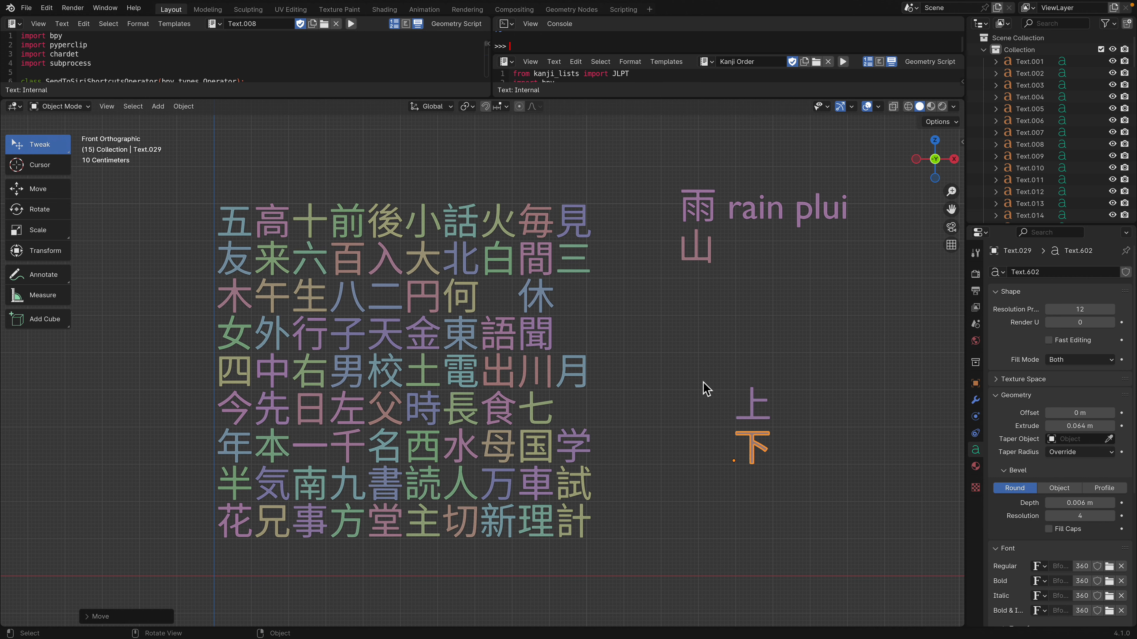
Step: Switch to Shortcuts and set the target language of the Clipboard Kanji shortcut's Translate action to English (UK)
{"action": "key", "text": "ctrl+Left"}
{"action": "key", "text": "ctrl+Left"}
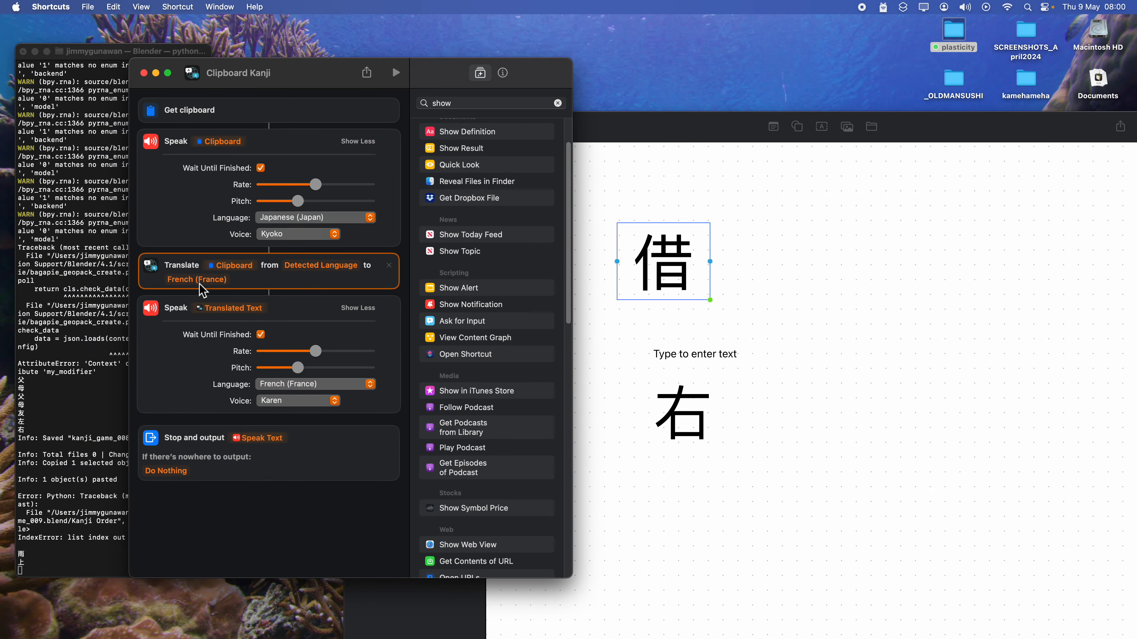
{"action": "left_click", "coordinate": [219, 280]}
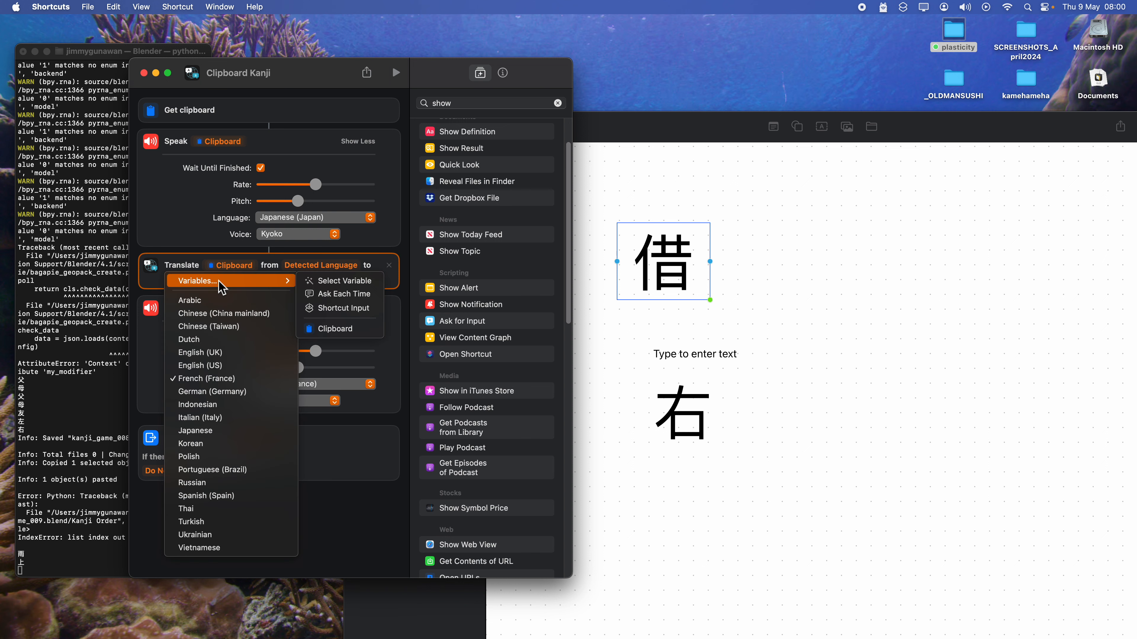
{"action": "left_click", "coordinate": [227, 356]}
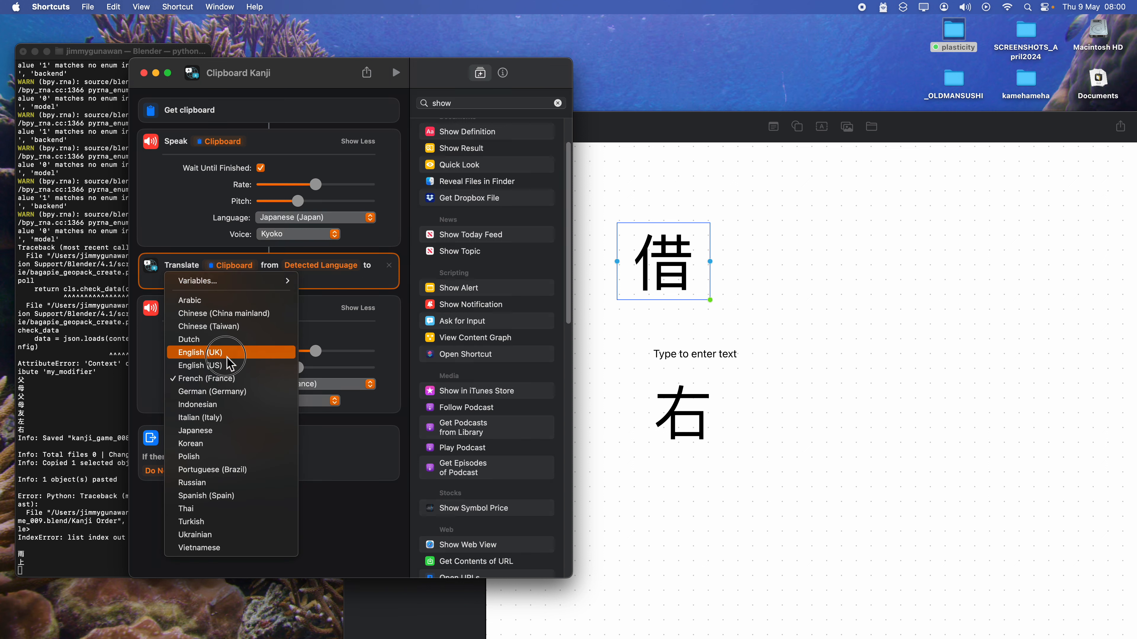
Step: Set the translation target to English (UK) and the spoken language of the translated text to English (Australia)
{"action": "left_click", "coordinate": [308, 388]}
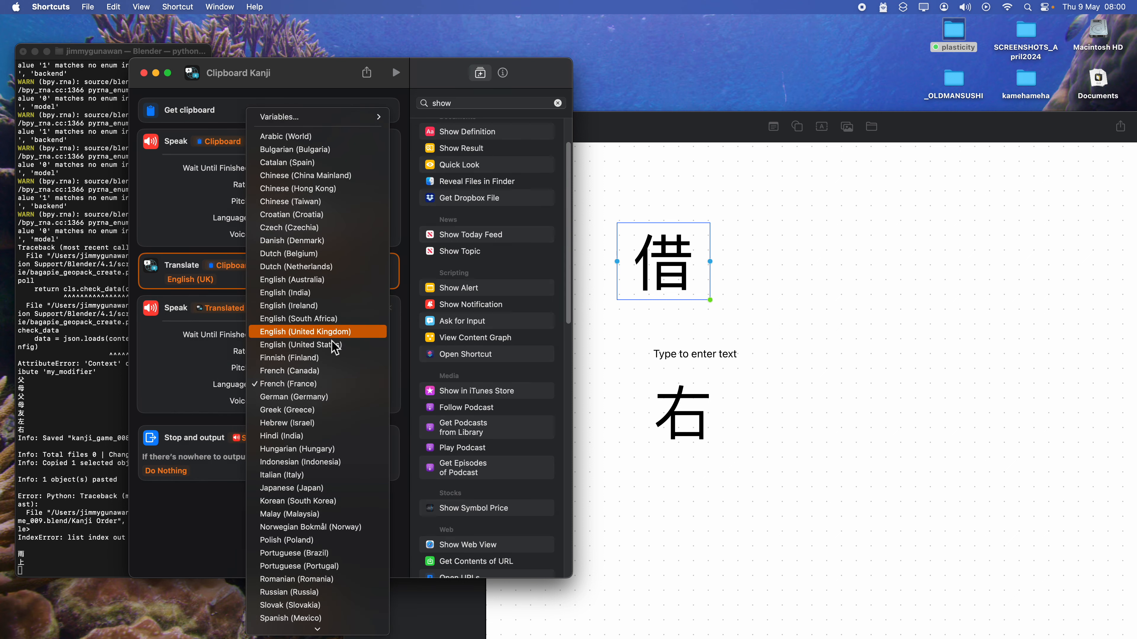
{"action": "left_click", "coordinate": [330, 280]}
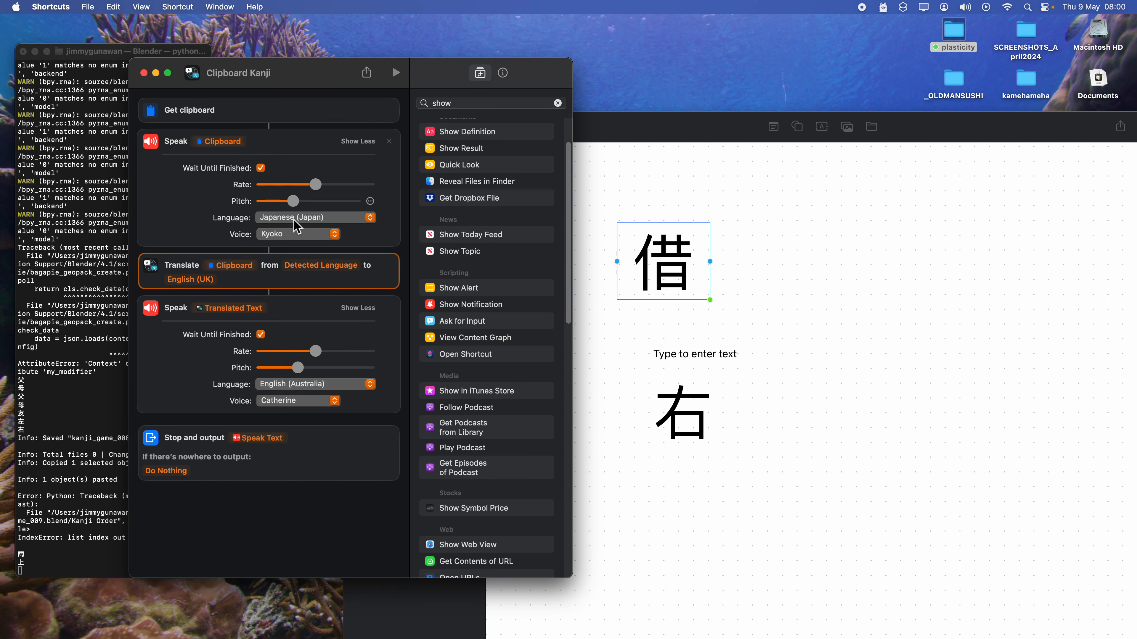
Step: Switch to Blender, select the 山 kanji, and move it and the "雨 rain plui" text closer to the kanji grid
{"action": "key", "text": "ctrl+Right"}
{"action": "key", "text": "ctrl+Right"}
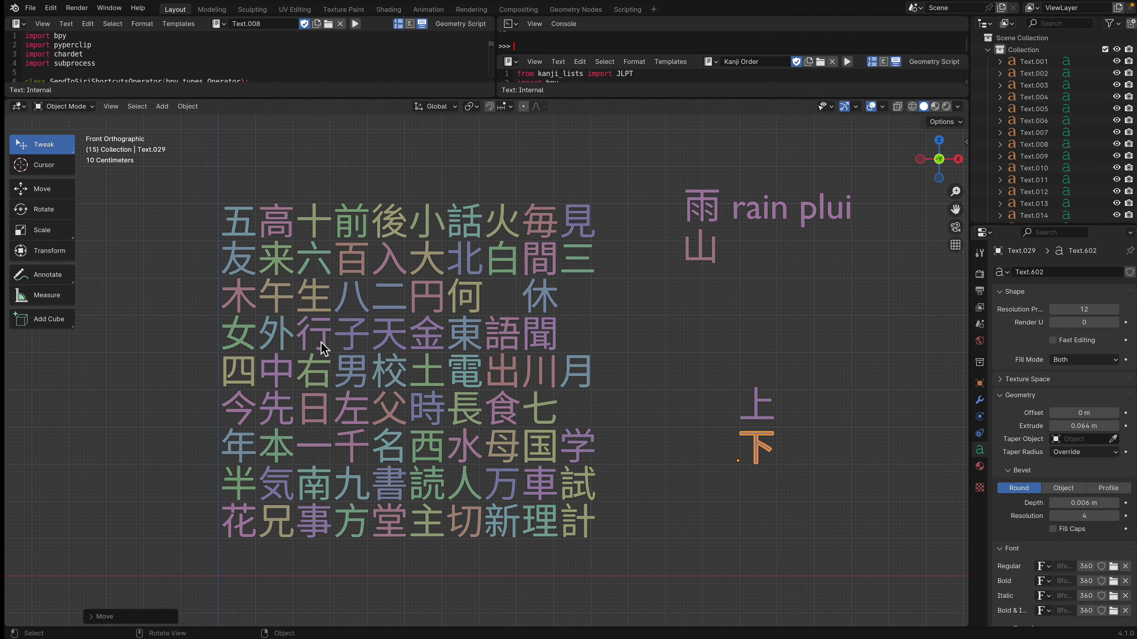
{"action": "left_click", "coordinate": [704, 264]}
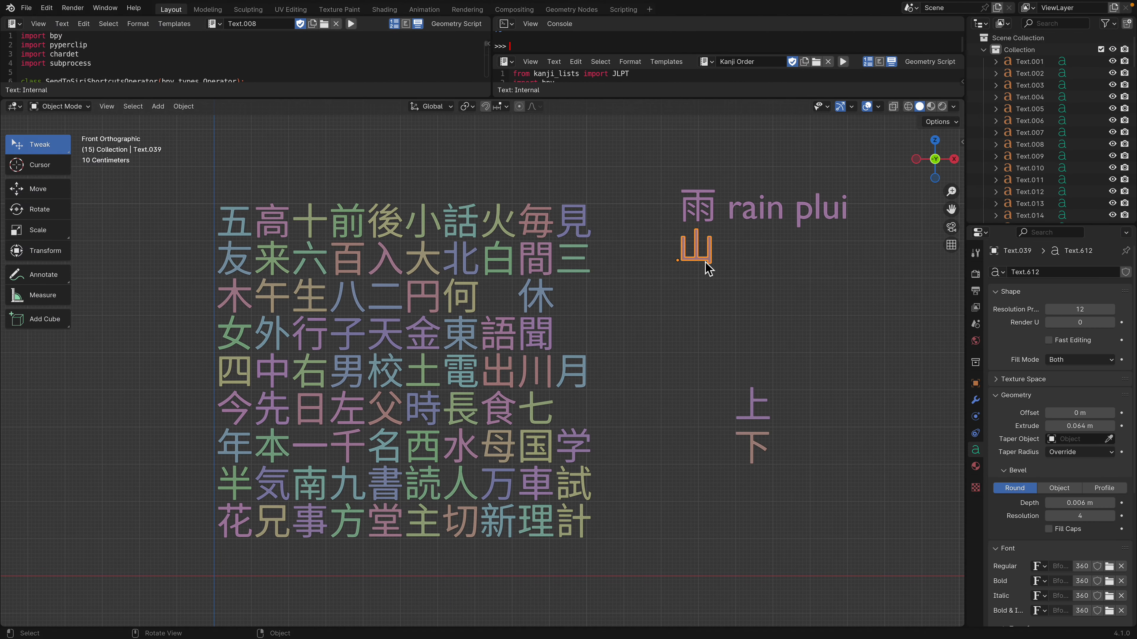
{"action": "key", "text": "c"}
{"action": "left_click_drag", "start_coordinate": [705, 262], "coordinate": [688, 270]}
{"action": "left_click_drag", "start_coordinate": [704, 216], "coordinate": [694, 235]}
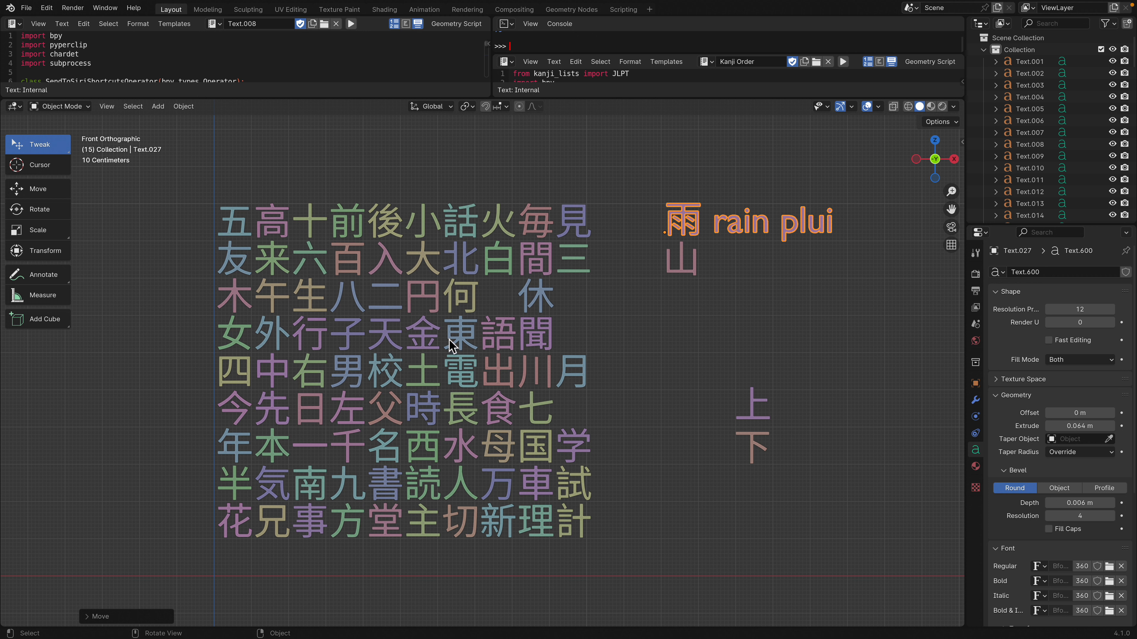
Step: Move the 父 kanji out of the grid to the empty area below 下
{"action": "scroll", "coordinate": [415, 361], "scroll_direction": "down", "scroll_amount": 1}
{"action": "scroll", "coordinate": [415, 360], "scroll_direction": "up", "scroll_amount": 1}
{"action": "scroll", "coordinate": [384, 407], "scroll_direction": "down", "scroll_amount": 1}
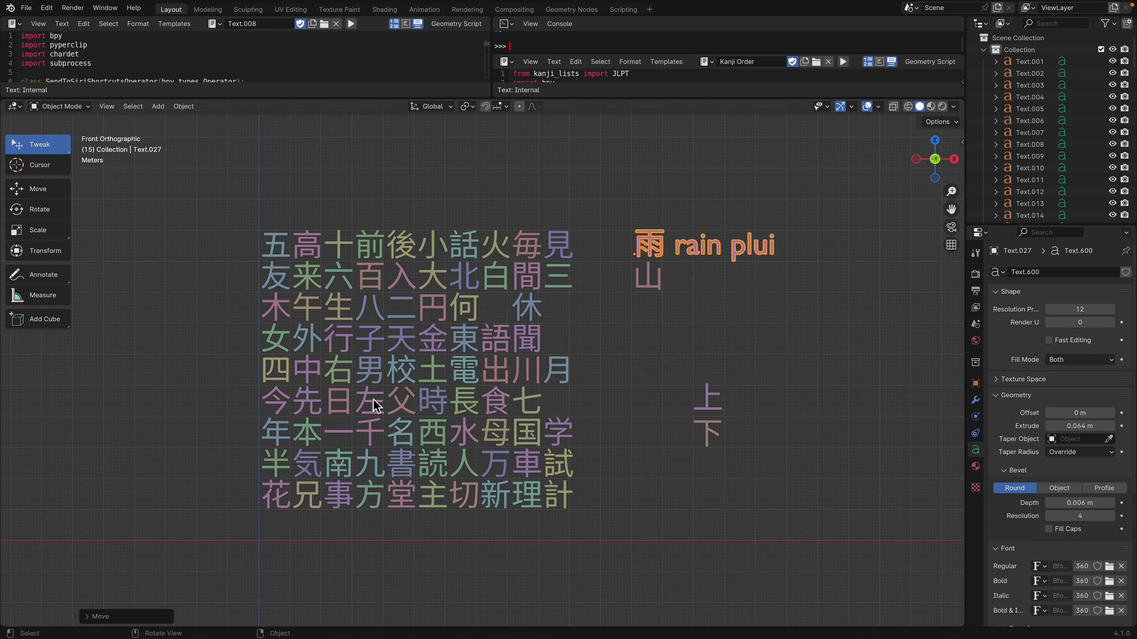
{"action": "scroll", "coordinate": [373, 400], "scroll_direction": "up", "scroll_amount": 1}
{"action": "left_click", "coordinate": [388, 408]}
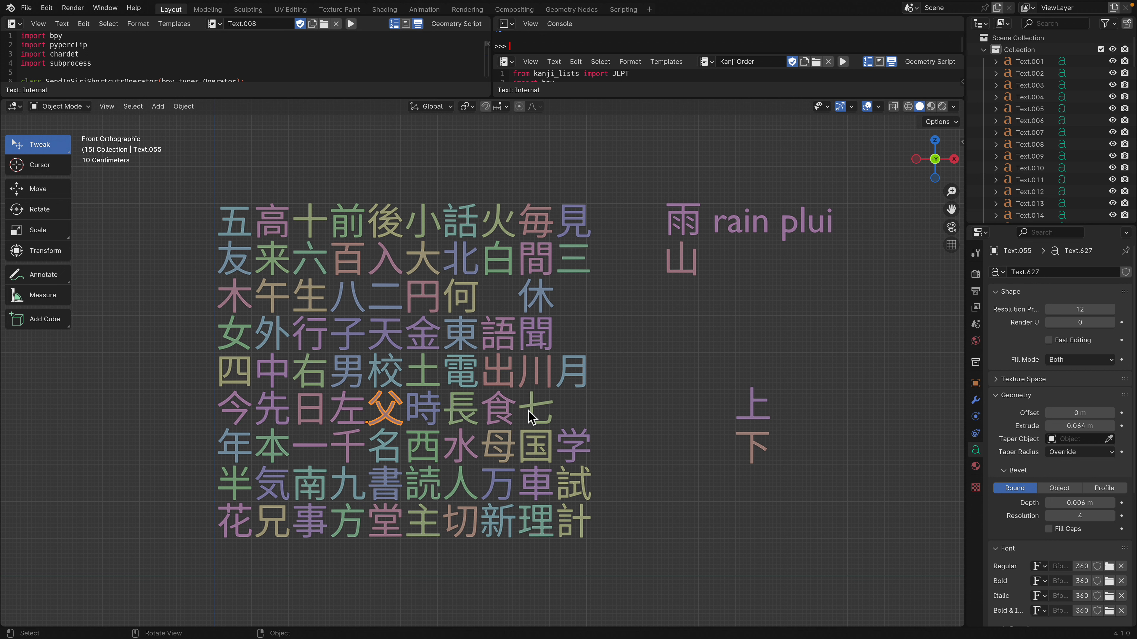
{"action": "left_click_drag", "start_coordinate": [396, 409], "coordinate": [705, 505]}
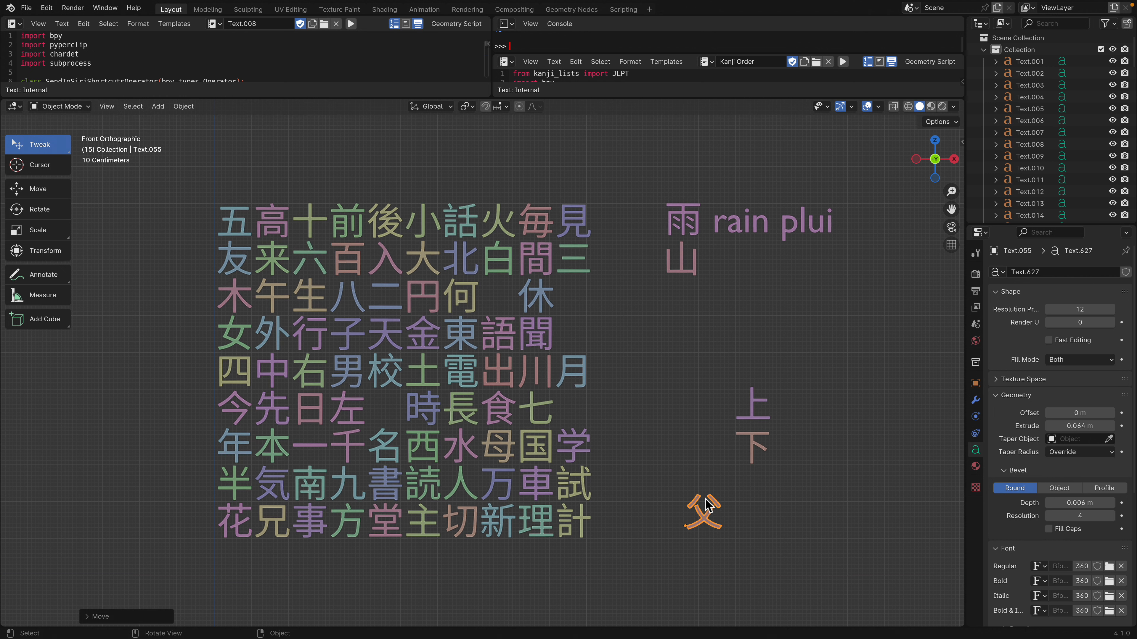
Step: Move the 母 kanji out of the grid and place it directly beside 父
{"action": "left_click", "coordinate": [501, 451]}
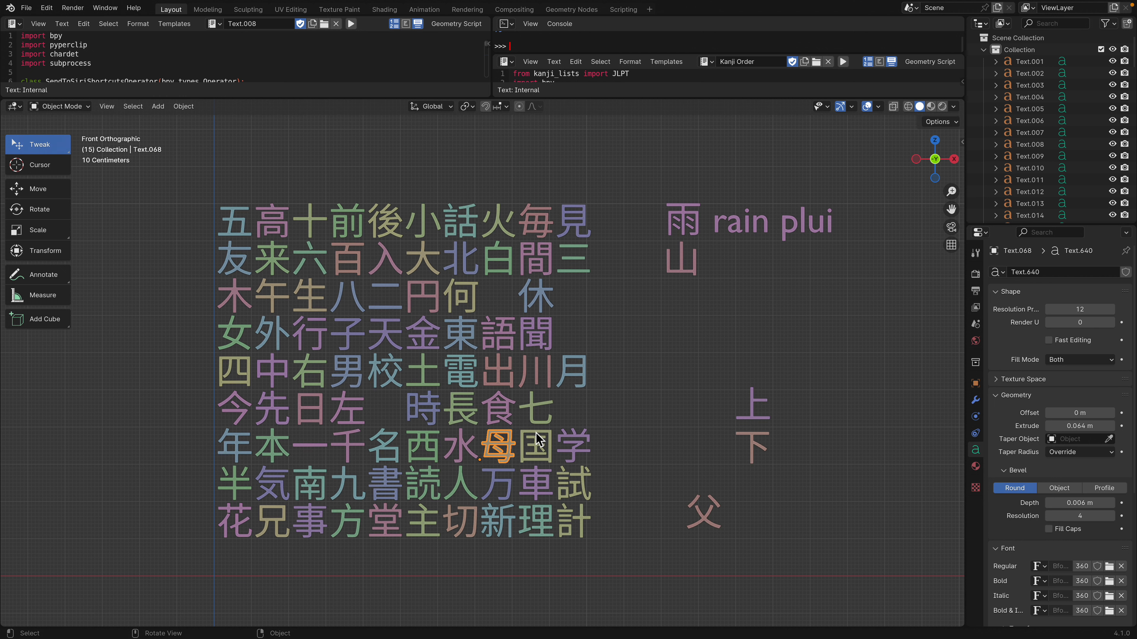
{"action": "scroll", "coordinate": [509, 454], "scroll_direction": "up", "scroll_amount": 1}
{"action": "middle_click_drag", "start_coordinate": [509, 455], "coordinate": [500, 429], "text": "shift"}
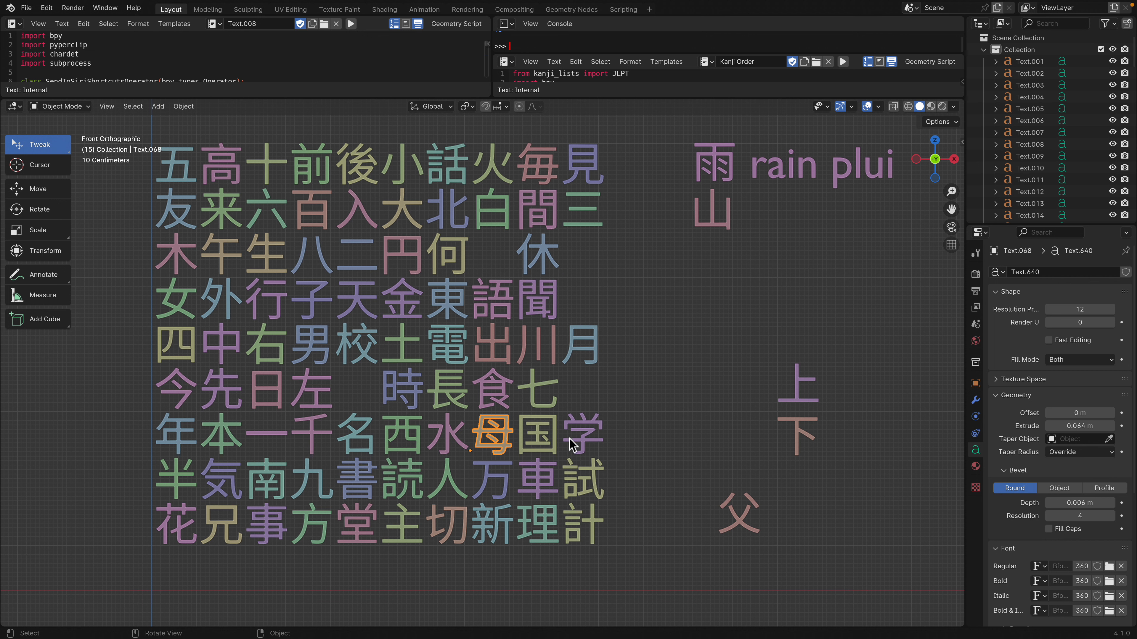
{"action": "left_click_drag", "start_coordinate": [507, 430], "coordinate": [789, 513]}
Step: Shift the 上 and 下 kanji upward as a pair, with 上 just above 下
{"action": "left_click_drag", "start_coordinate": [799, 380], "coordinate": [786, 330]}
{"action": "left_click_drag", "start_coordinate": [803, 422], "coordinate": [804, 374]}
{"action": "mouse_move", "coordinate": [787, 334]}
{"action": "left_mouse_down"}
{"action": "mouse_move", "coordinate": [731, 340]}
{"action": "mouse_move", "coordinate": [795, 341]}
{"action": "left_mouse_up"}
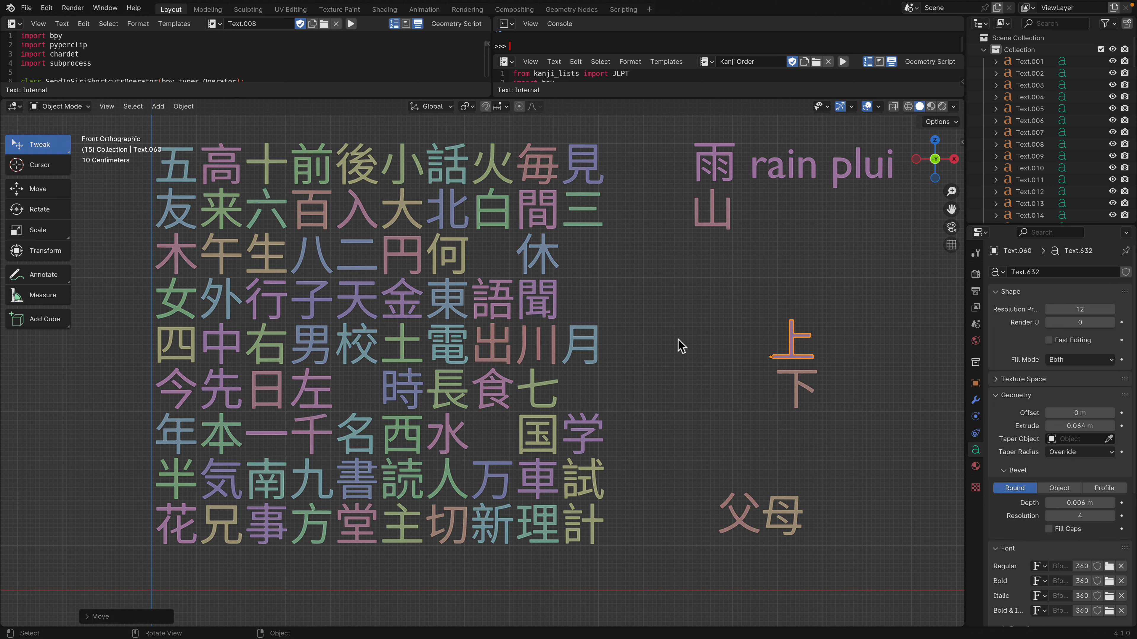
Step: Enlarge the 3D viewport slightly by raising its upper border against the text editors
{"action": "scroll", "coordinate": [665, 343], "scroll_direction": "down", "scroll_amount": 1}
{"action": "scroll", "coordinate": [447, 374], "scroll_direction": "down", "scroll_amount": 1}
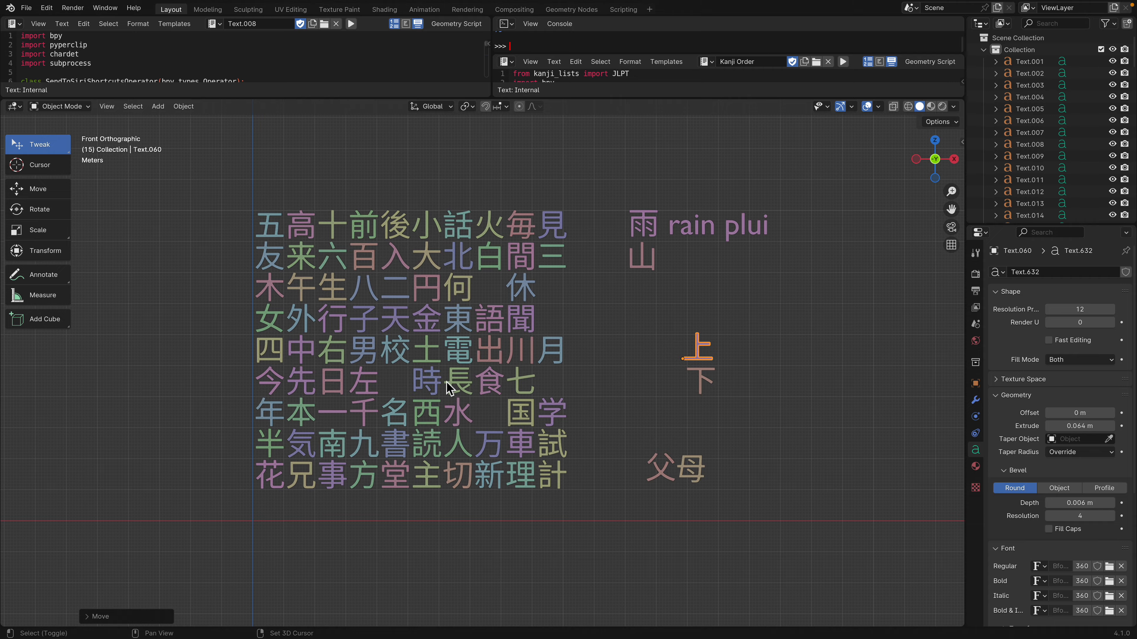
{"action": "middle_click_drag", "start_coordinate": [384, 368], "coordinate": [434, 358], "text": "shift"}
{"action": "scroll", "coordinate": [542, 354], "scroll_direction": "down", "scroll_amount": 2}
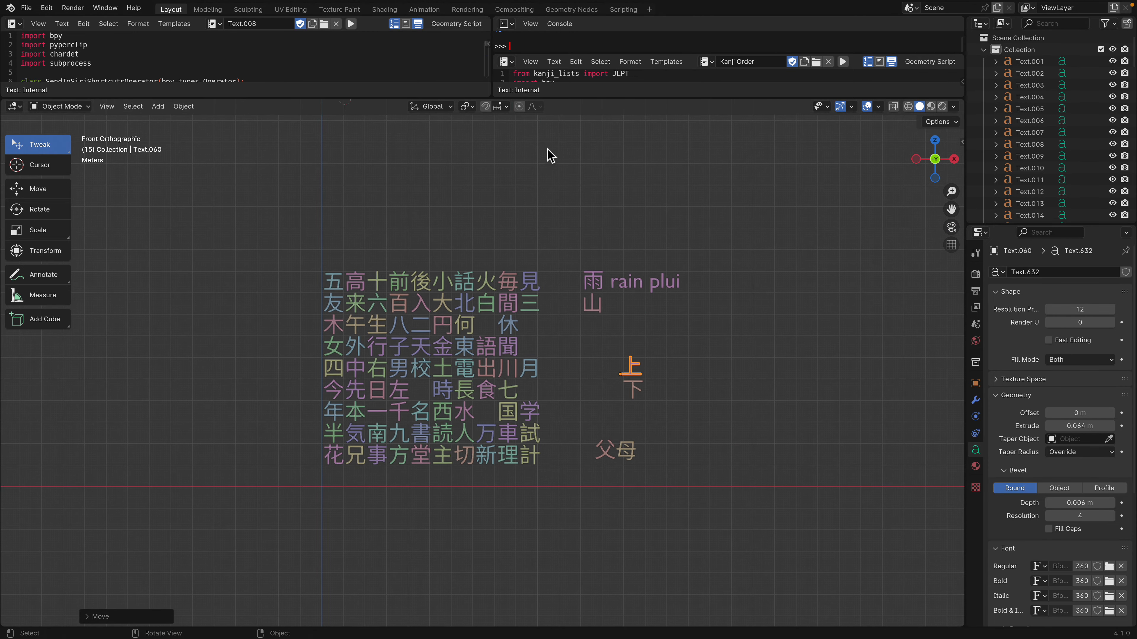
{"action": "mouse_move", "coordinate": [580, 98]}
{"action": "left_mouse_down"}
{"action": "mouse_move", "coordinate": [581, 147]}
{"action": "mouse_move", "coordinate": [580, 96]}
{"action": "left_mouse_up"}
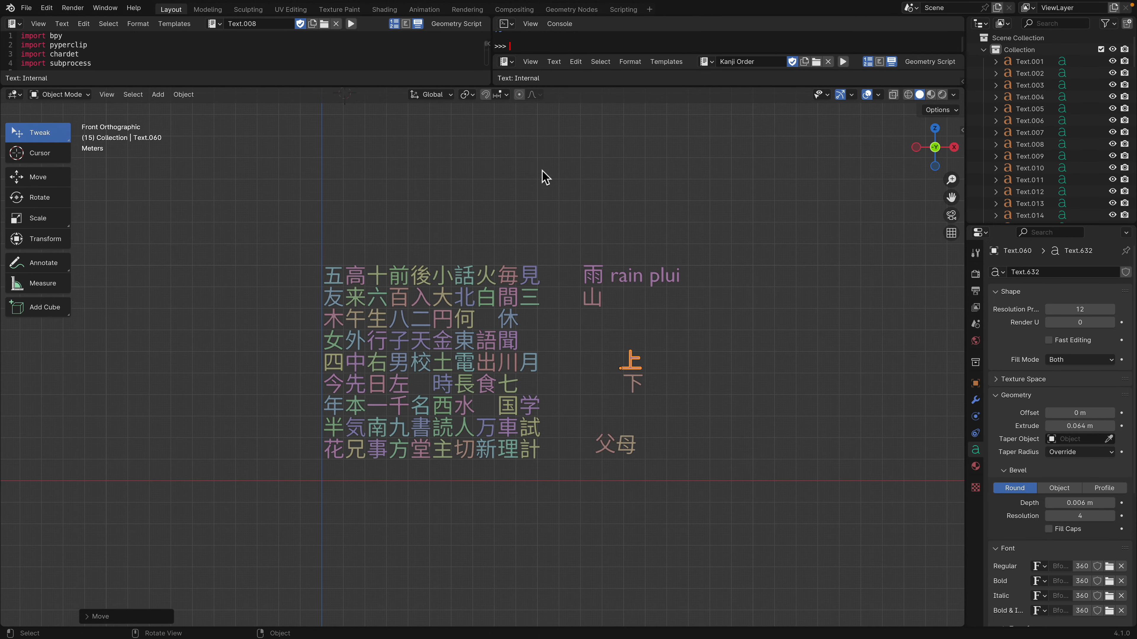
{"action": "scroll", "coordinate": [514, 244], "scroll_direction": "up", "scroll_amount": 2}
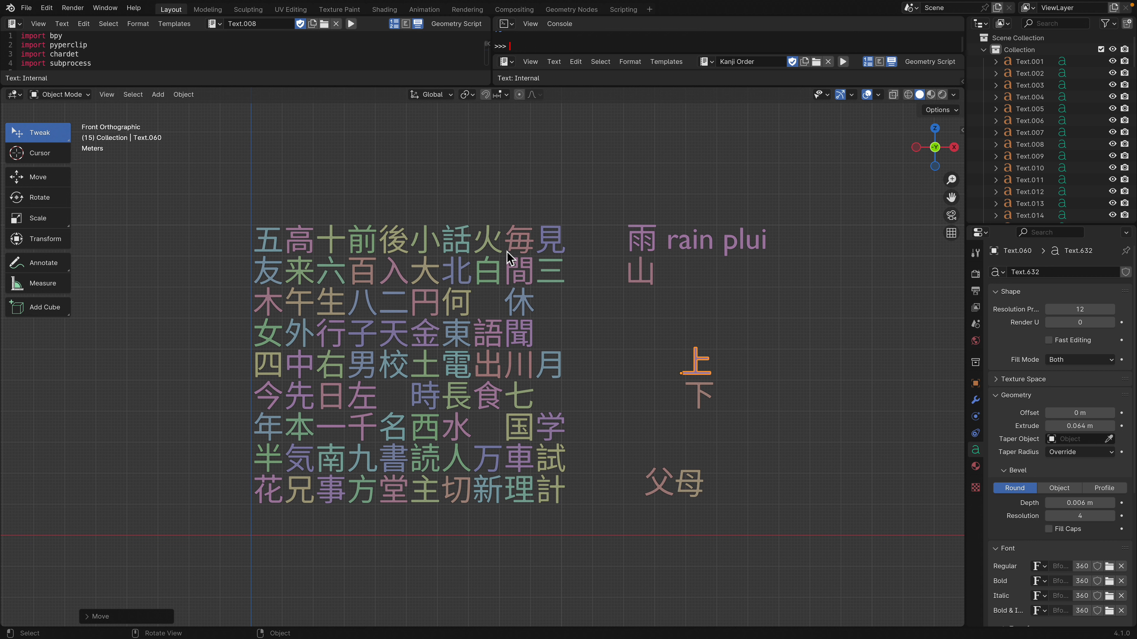
{"action": "scroll", "coordinate": [507, 251], "scroll_direction": "up", "scroll_amount": 1}
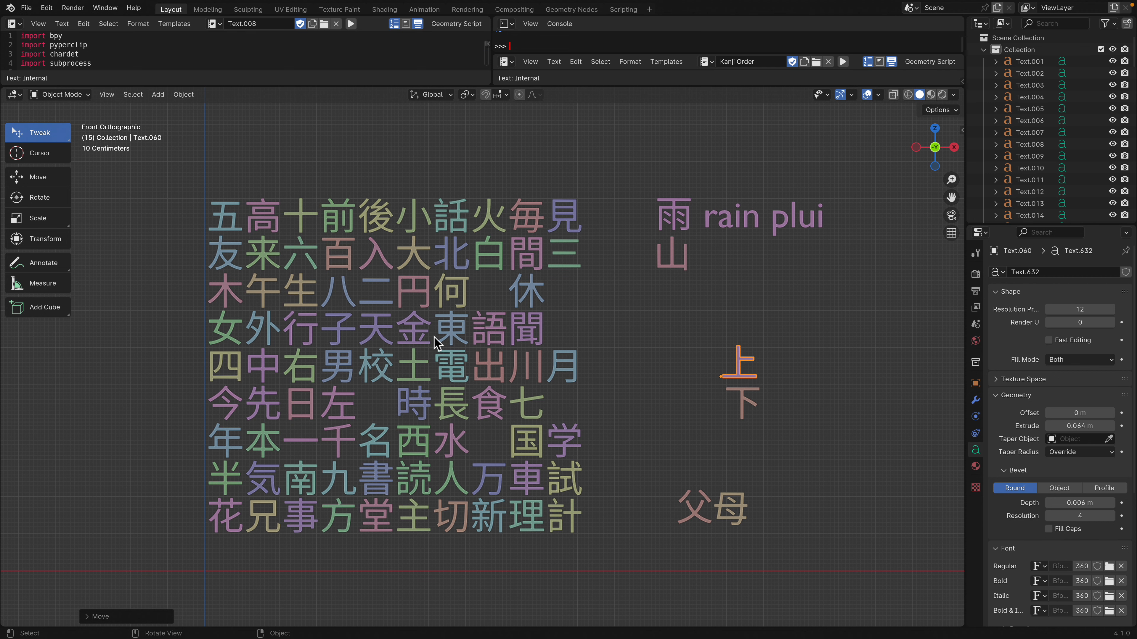
{"action": "scroll", "coordinate": [435, 339], "scroll_direction": "up", "scroll_amount": 1}
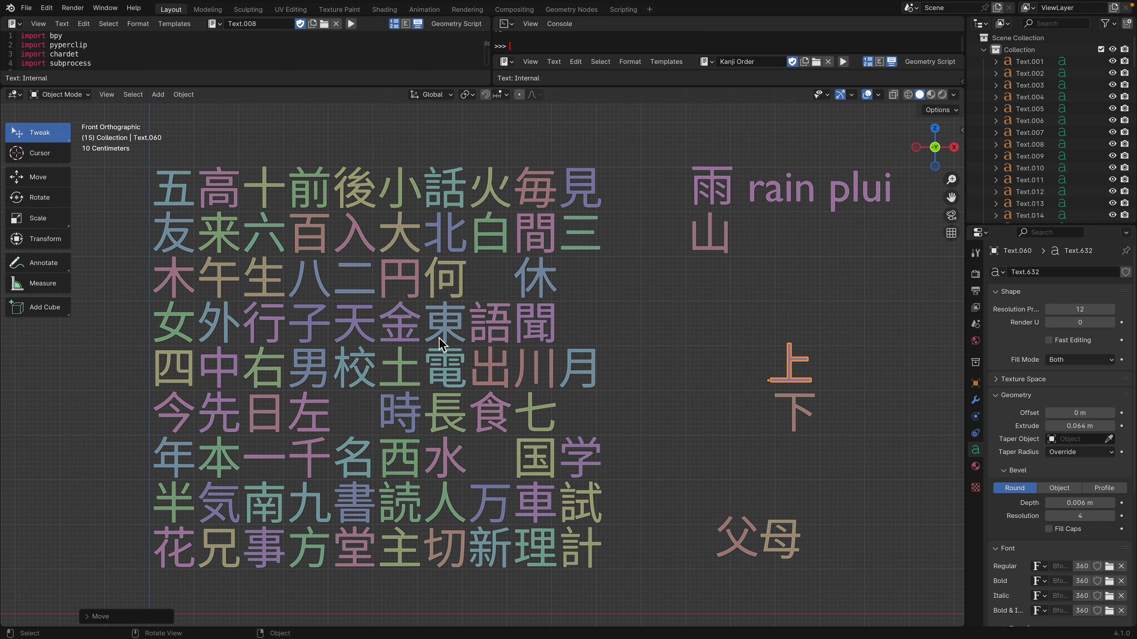
{"action": "scroll", "coordinate": [441, 344], "scroll_direction": "down", "scroll_amount": 1}
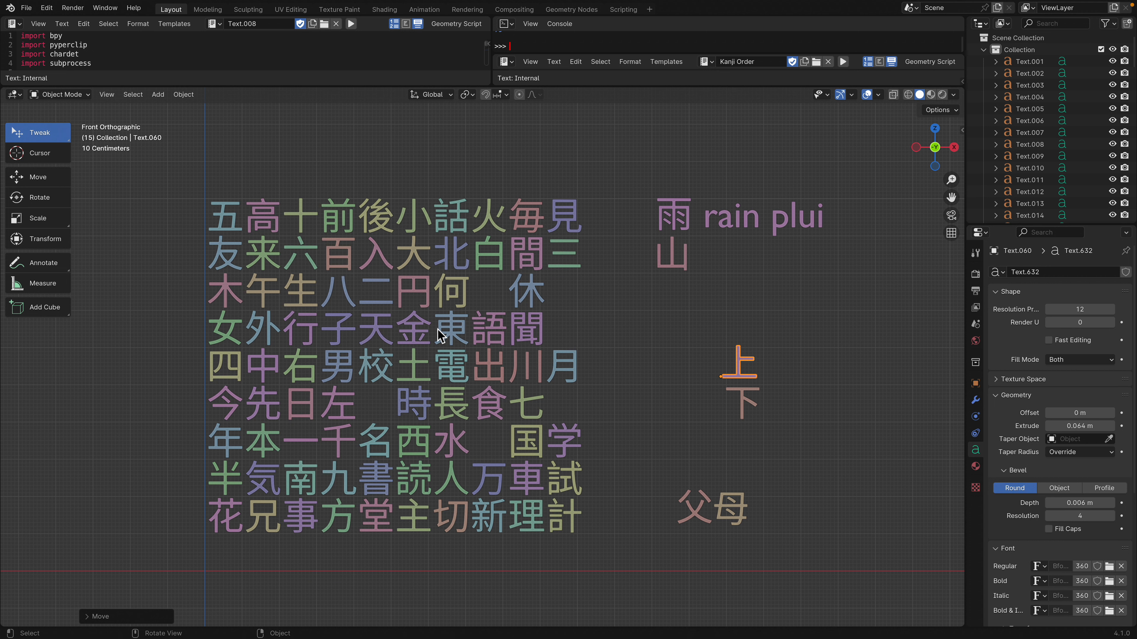
{"action": "scroll", "coordinate": [438, 331], "scroll_direction": "up", "scroll_amount": 1}
{"action": "scroll", "coordinate": [438, 330], "scroll_direction": "down", "scroll_amount": 1}
{"action": "scroll", "coordinate": [483, 366], "scroll_direction": "up", "scroll_amount": 1}
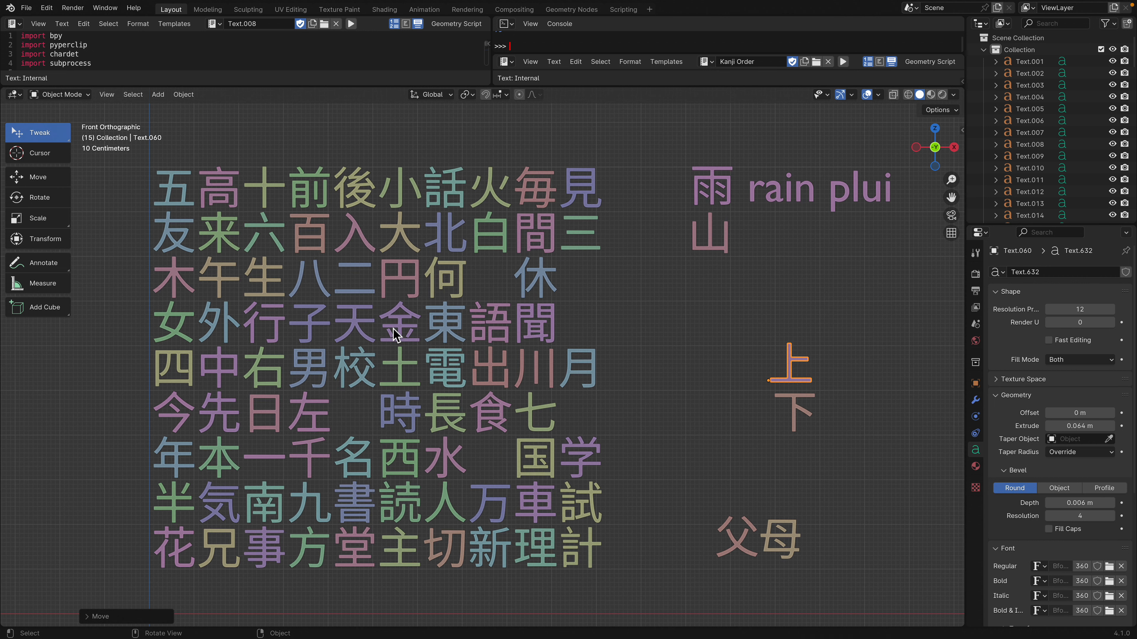
{"action": "scroll", "coordinate": [482, 366], "scroll_direction": "down", "scroll_amount": 1}
{"action": "scroll", "coordinate": [483, 366], "scroll_direction": "up", "scroll_amount": 1}
{"action": "scroll", "coordinate": [565, 362], "scroll_direction": "up", "scroll_amount": 1}
{"action": "scroll", "coordinate": [566, 362], "scroll_direction": "down", "scroll_amount": 1}
{"action": "left_click", "coordinate": [405, 383]}
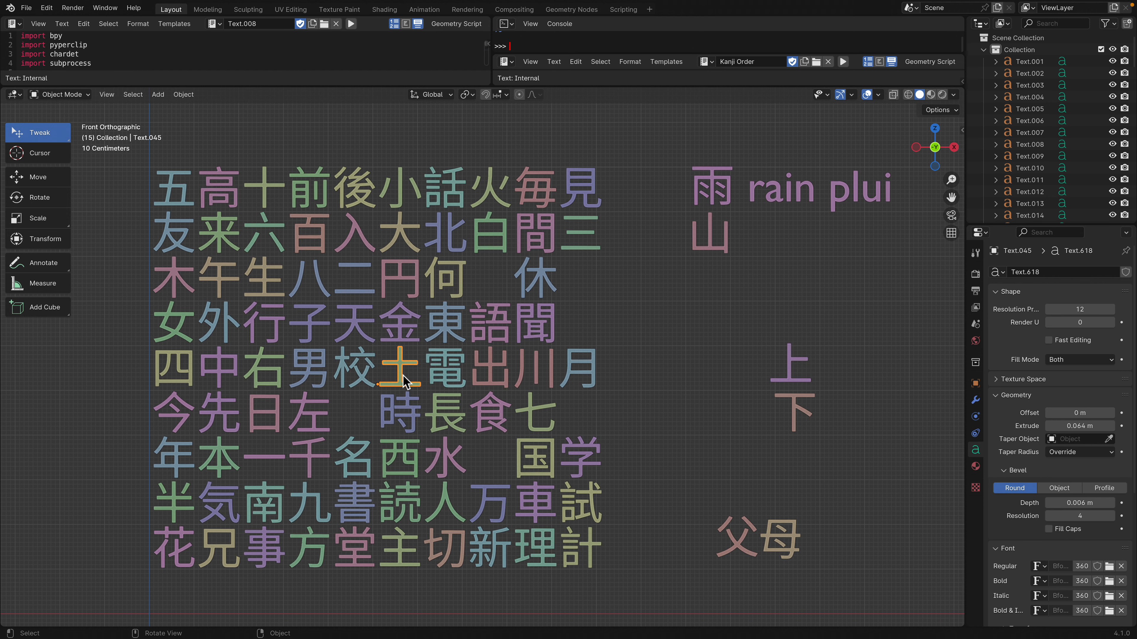
Step: Move the 右 kanji out of the grid to the empty area beneath the last row
{"action": "scroll", "coordinate": [448, 412], "scroll_direction": "down", "scroll_amount": 2}
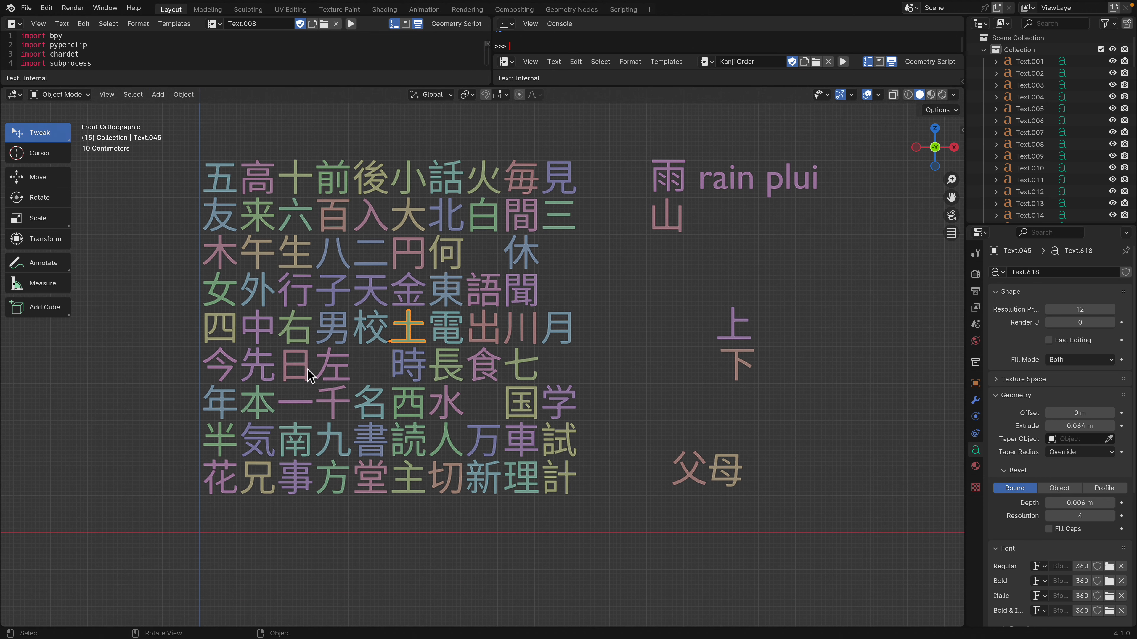
{"action": "left_click", "coordinate": [301, 334]}
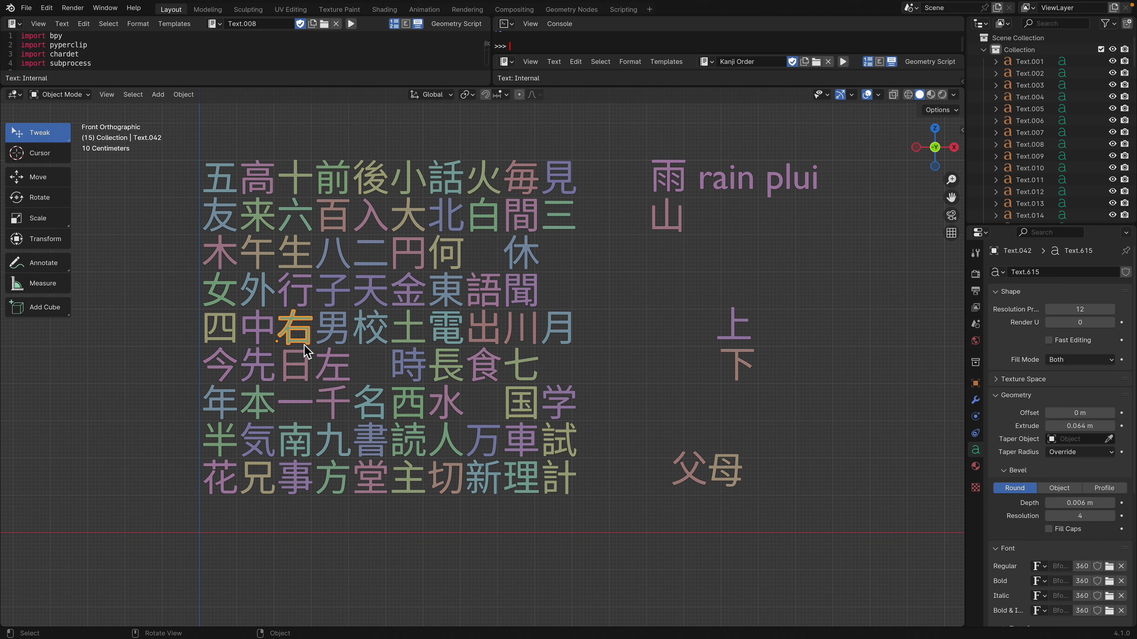
{"action": "left_click_drag", "start_coordinate": [307, 351], "coordinate": [550, 555]}
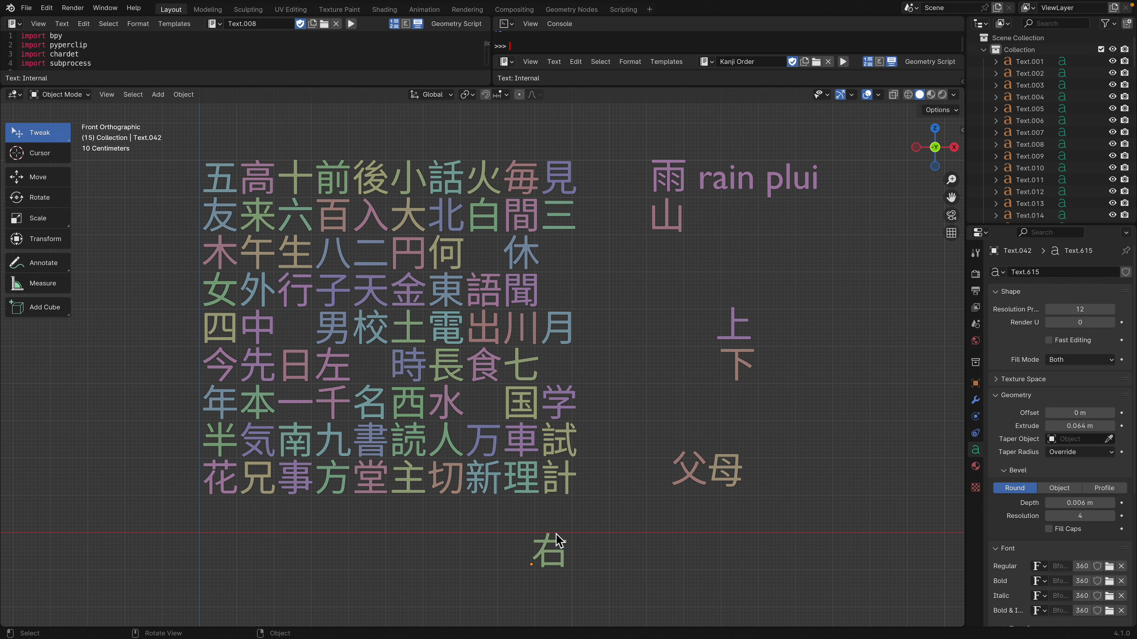
{"action": "left_click_drag", "start_coordinate": [552, 557], "coordinate": [556, 585]}
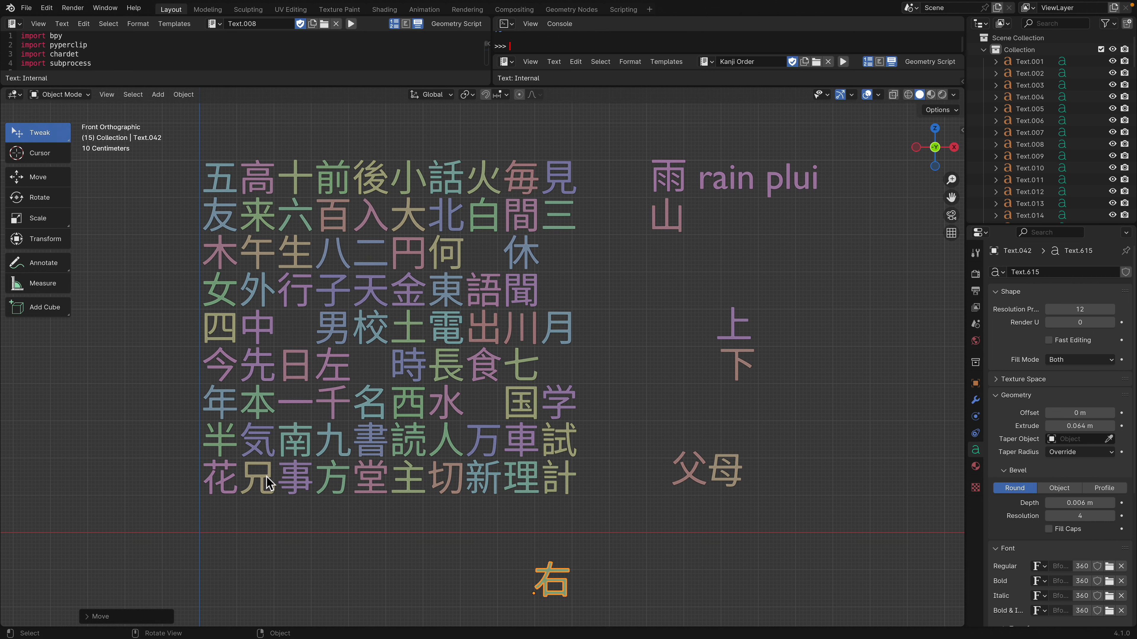
Step: Move the 兄 kanji from the last row to the empty area beside the grid's first column
{"action": "left_click", "coordinate": [270, 485]}
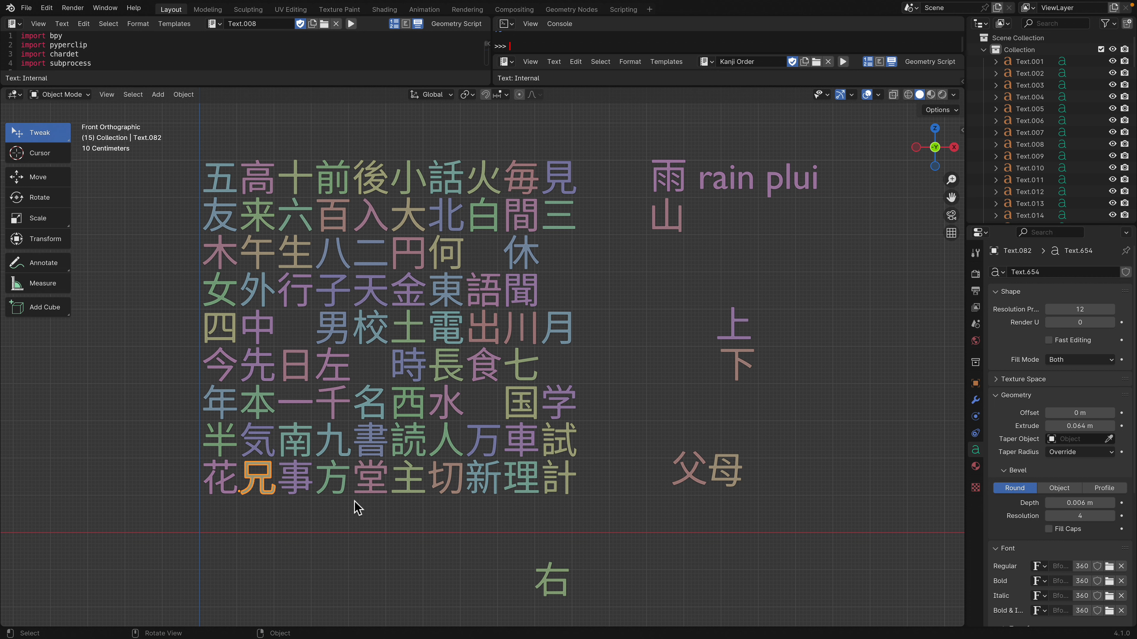
{"action": "left_click_drag", "start_coordinate": [278, 489], "coordinate": [104, 383]}
{"action": "middle_click_drag", "start_coordinate": [183, 353], "coordinate": [232, 350], "text": "shift"}
Step: Switch back to the Clipboard Kanji shortcut in Shortcuts and search the actions for "translate"
{"action": "key", "text": "ctrl+Left"}
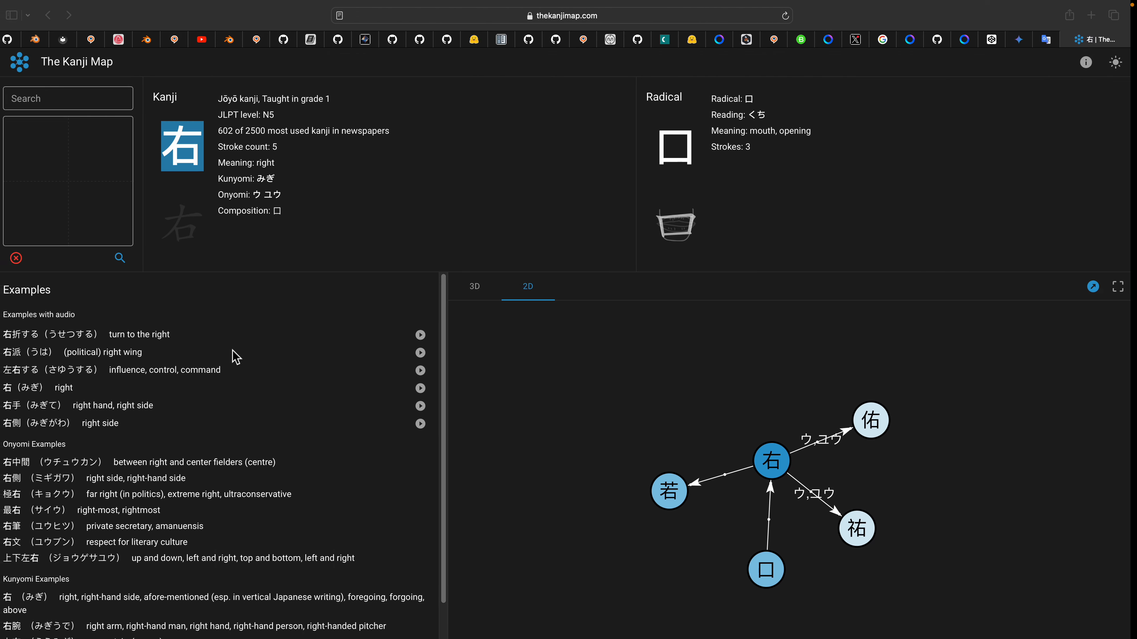
{"action": "key", "text": "ctrl+Left"}
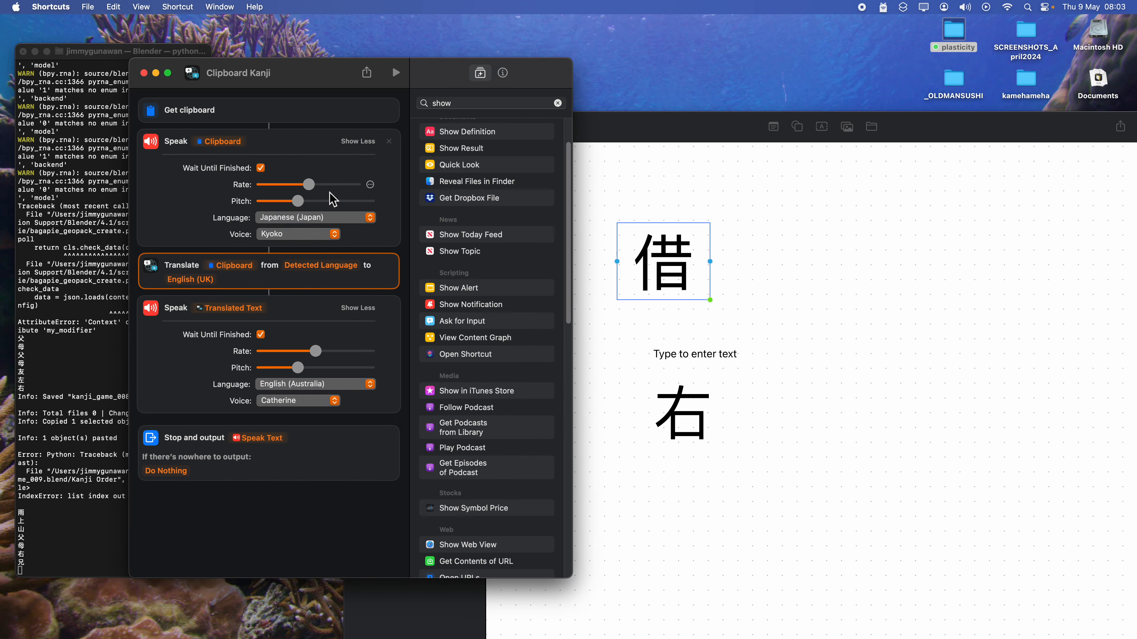
{"action": "left_click", "coordinate": [501, 104]}
{"action": "type", "text": "trans"}
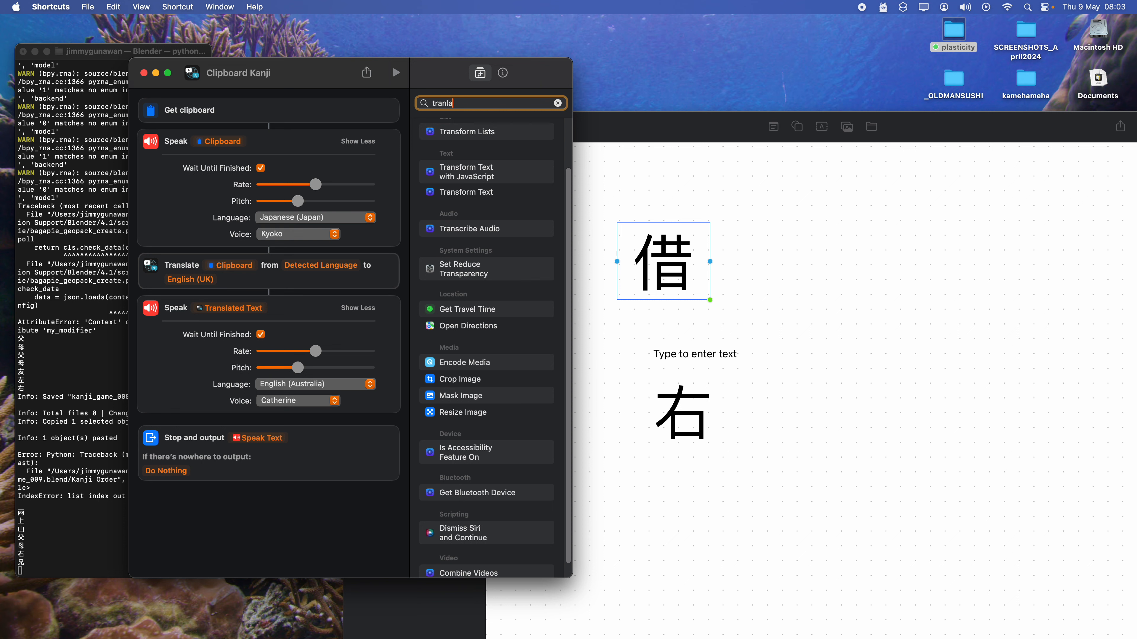
{"action": "type", "text": "te"}
{"action": "key", "text": "cmd+a"}
{"action": "type", "text": "translate"}
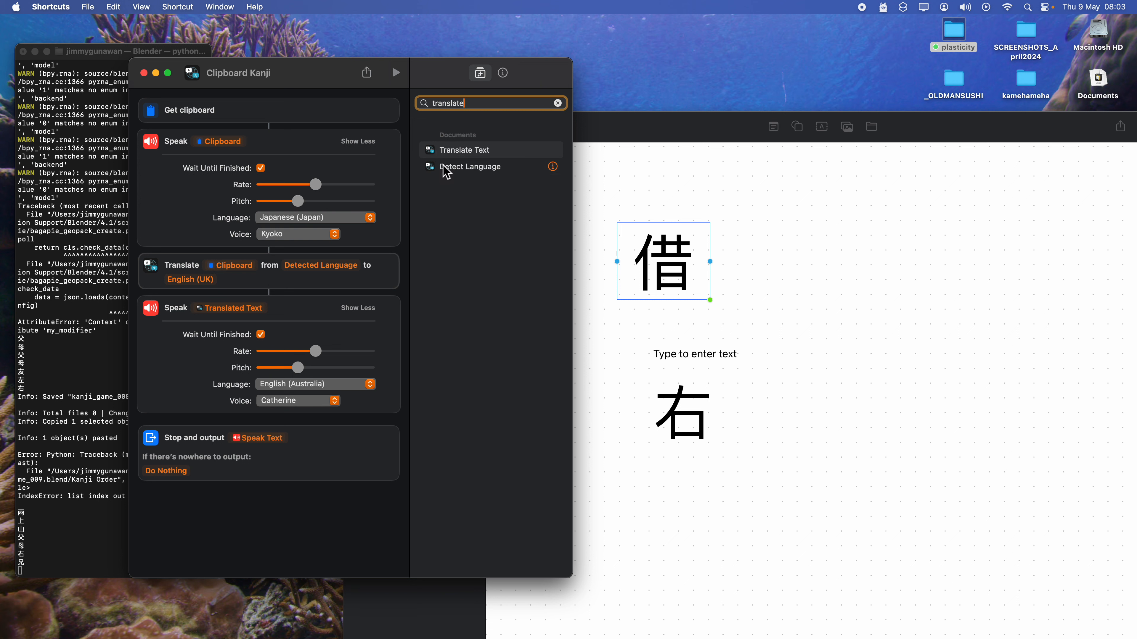
Step: Insert a Translate Text action before the English translation and set its target language to French (France)
{"action": "left_click_drag", "start_coordinate": [447, 150], "coordinate": [222, 271]}
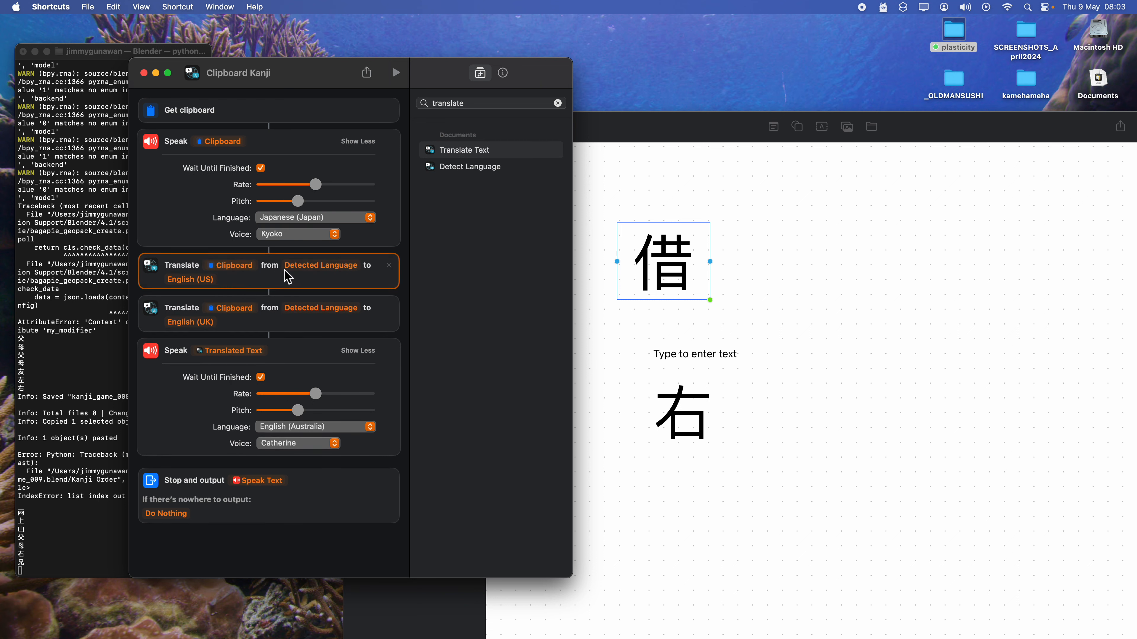
{"action": "left_click", "coordinate": [199, 280]}
{"action": "mouse_move", "coordinate": [201, 286]}
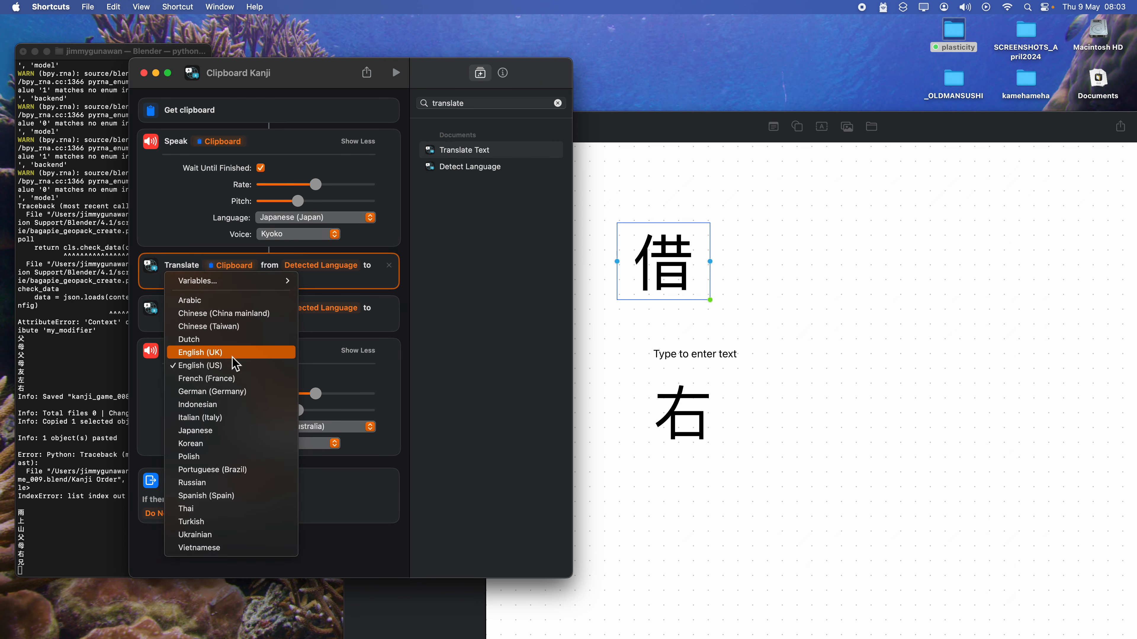
{"action": "left_click", "coordinate": [228, 379]}
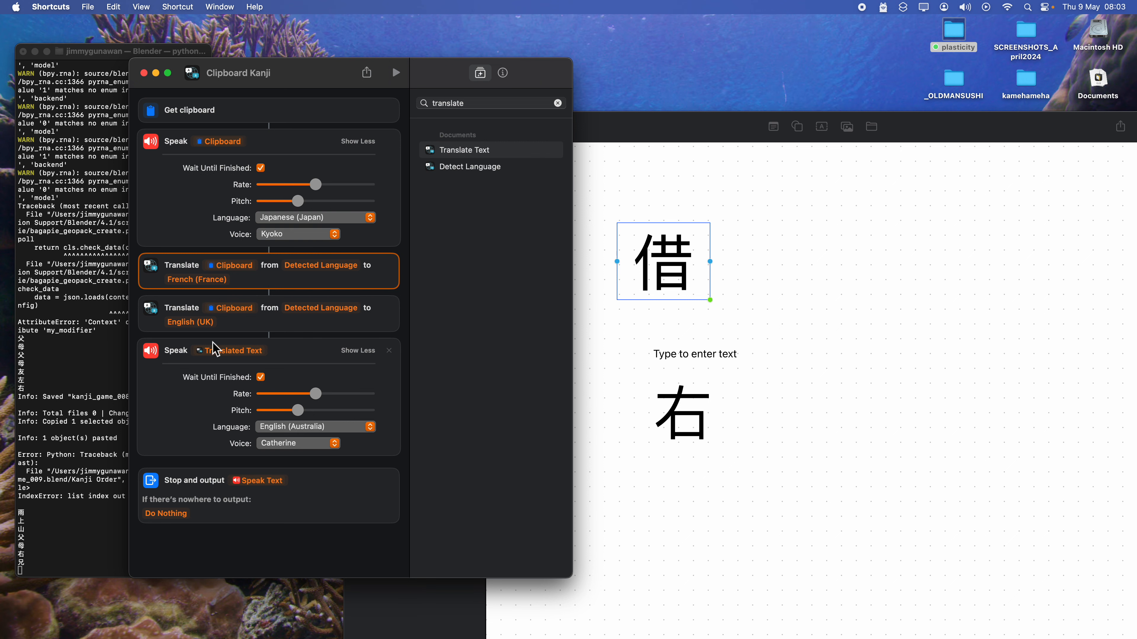
Step: Insert a Speak Text action between the French and English translations and set its language to French (France)
{"action": "double_click", "coordinate": [466, 107]}
{"action": "type", "text": "speak"}
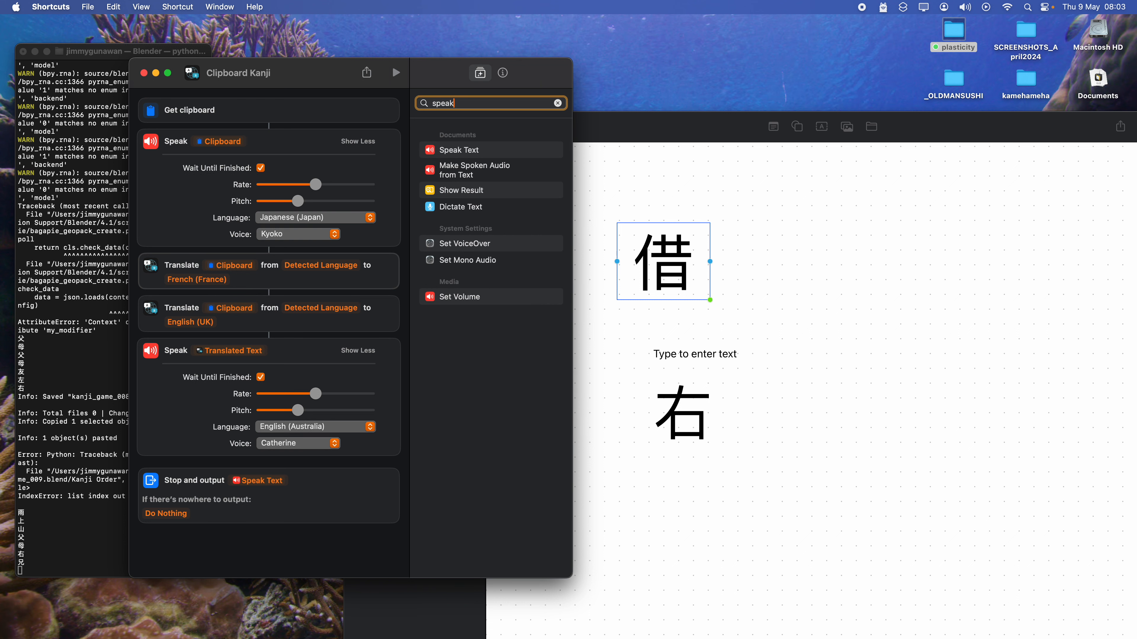
{"action": "left_click_drag", "start_coordinate": [465, 150], "coordinate": [240, 354]}
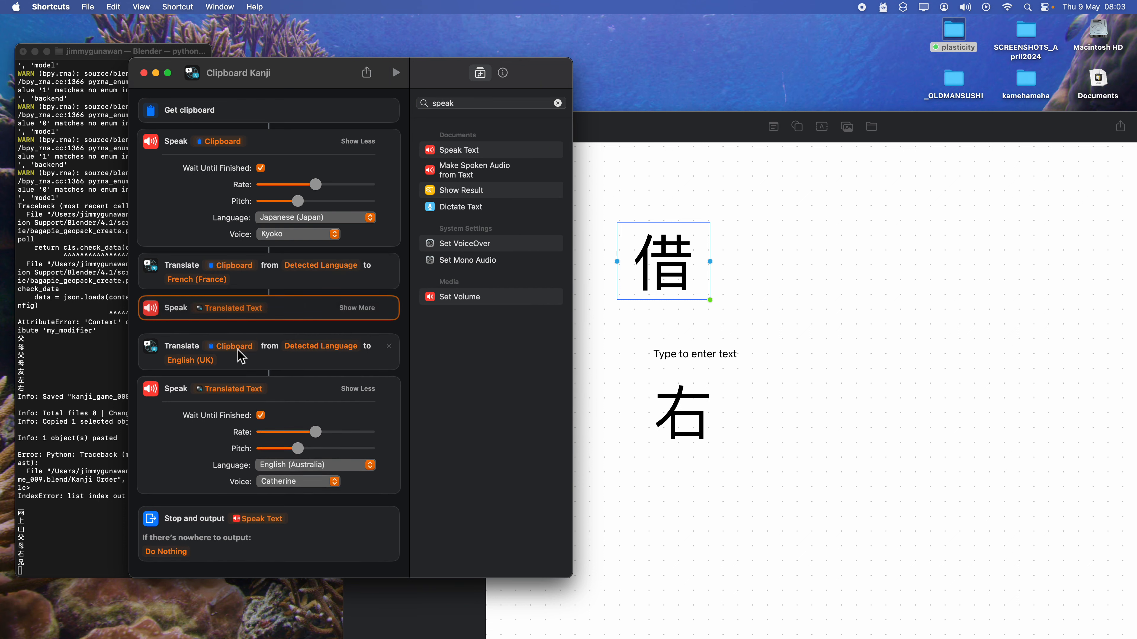
{"action": "left_click", "coordinate": [354, 311]}
{"action": "left_click", "coordinate": [293, 384]}
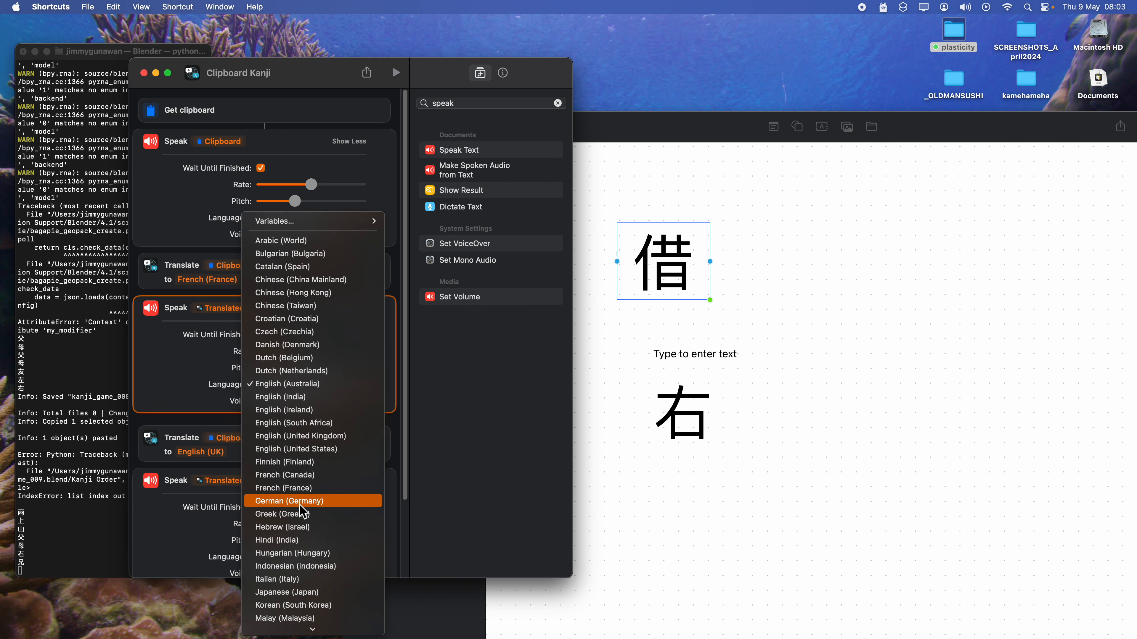
{"action": "scroll", "coordinate": [304, 511], "scroll_direction": "down", "scroll_amount": 5}
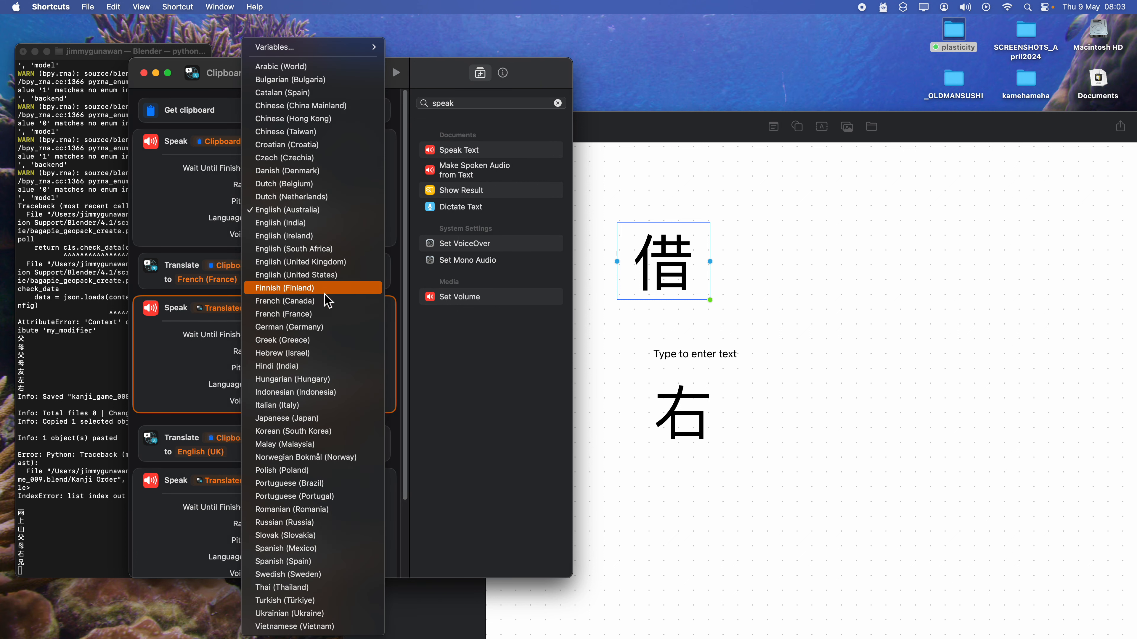
{"action": "left_click", "coordinate": [325, 315]}
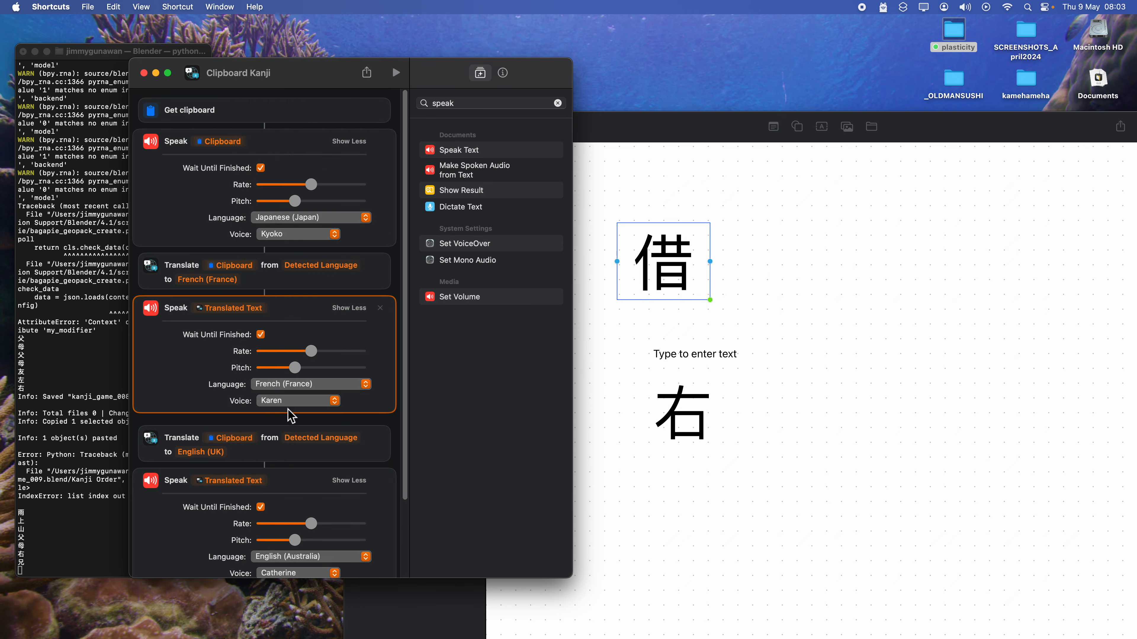
Step: Switch to Blender and select the 東 and 年 kanji in the grid one after the other
{"action": "key", "text": "ctrl+Right"}
{"action": "key", "text": "ctrl+Right"}
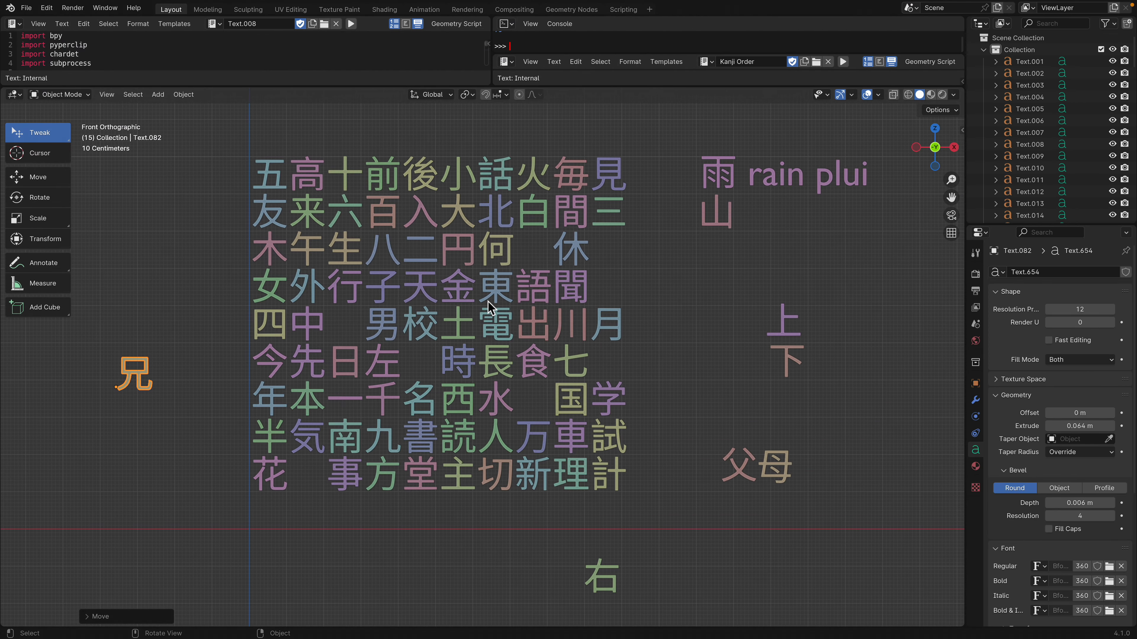
{"action": "left_click", "coordinate": [495, 294]}
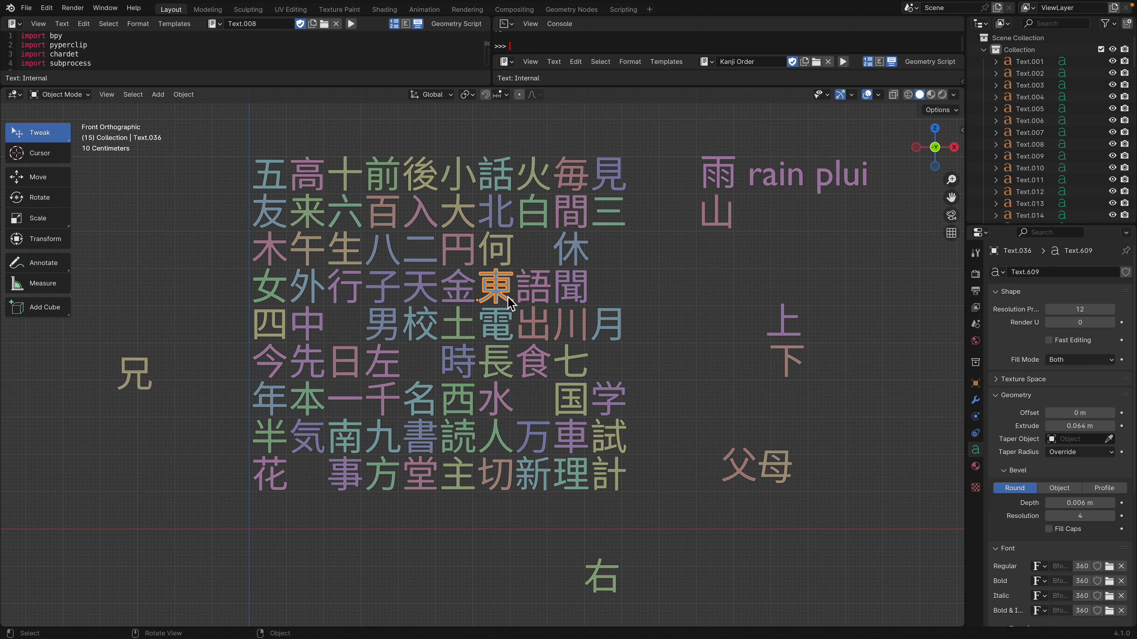
{"action": "scroll", "coordinate": [550, 343], "scroll_direction": "down", "scroll_amount": 3}
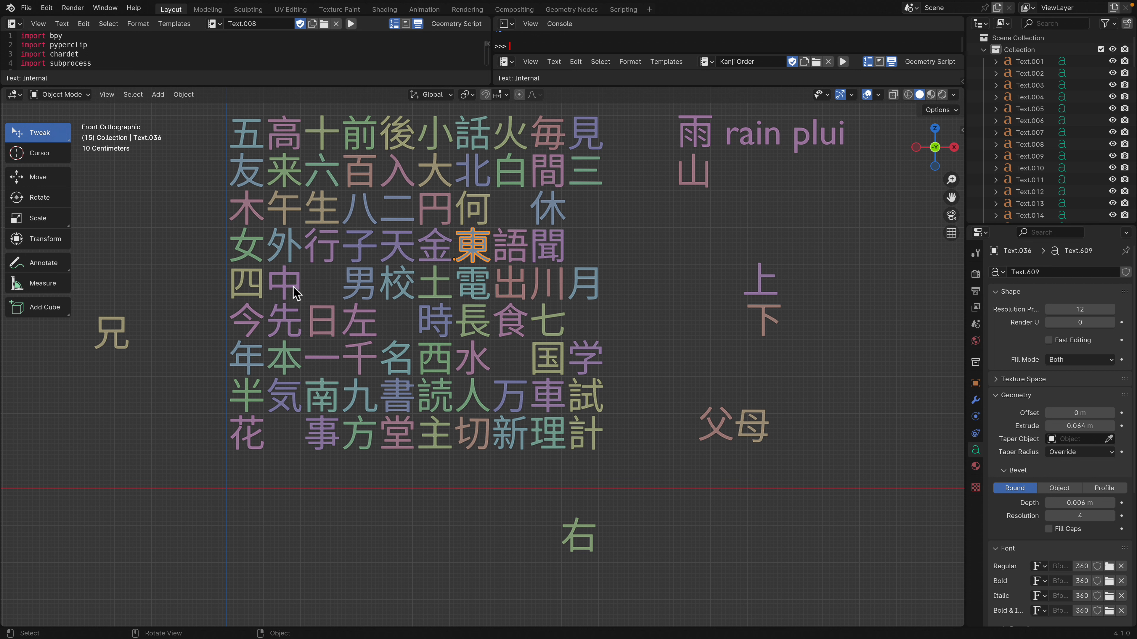
{"action": "left_click", "coordinate": [265, 315]}
{"action": "left_click", "coordinate": [262, 363]}
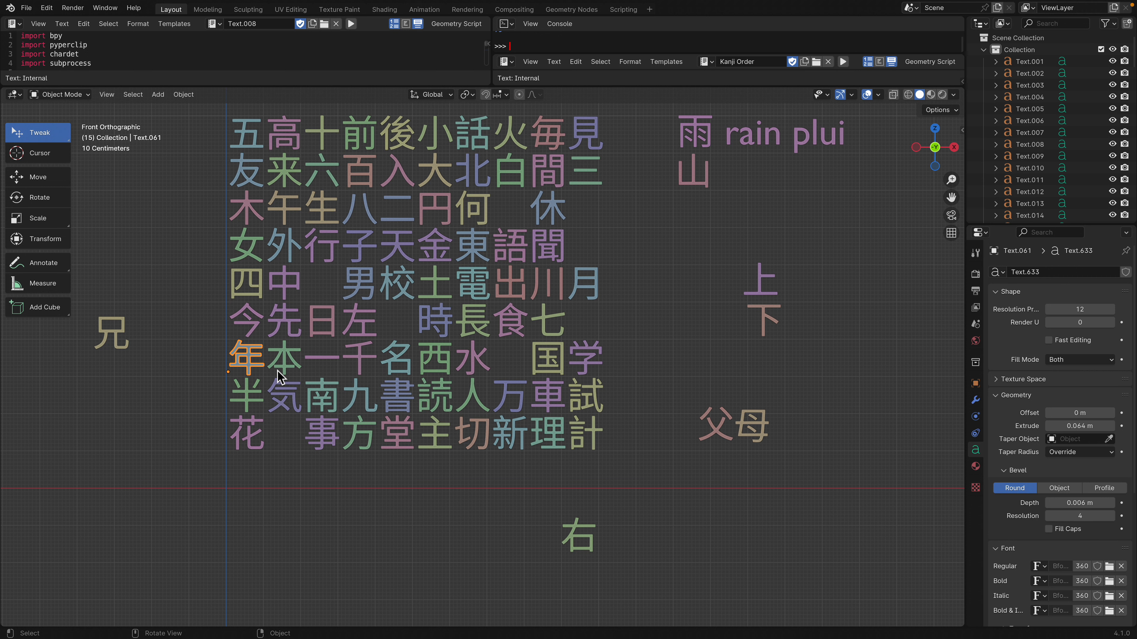
Step: Move the 人 kanji out of the grid to the empty area beneath the 父母 pair
{"action": "left_click", "coordinate": [472, 402]}
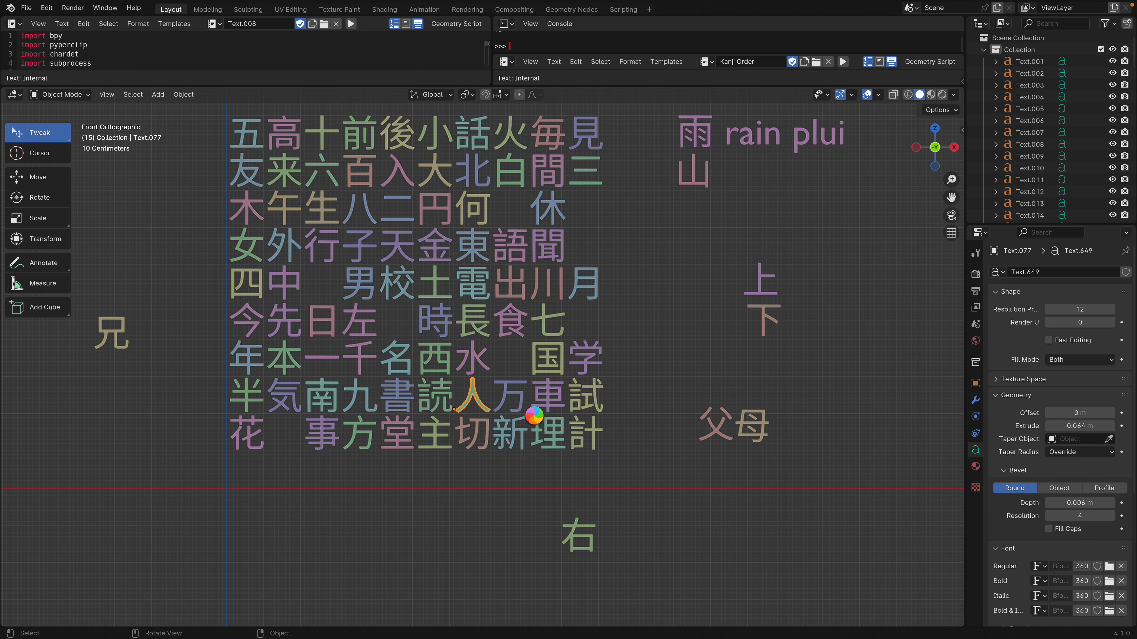
{"action": "key", "text": "g"}
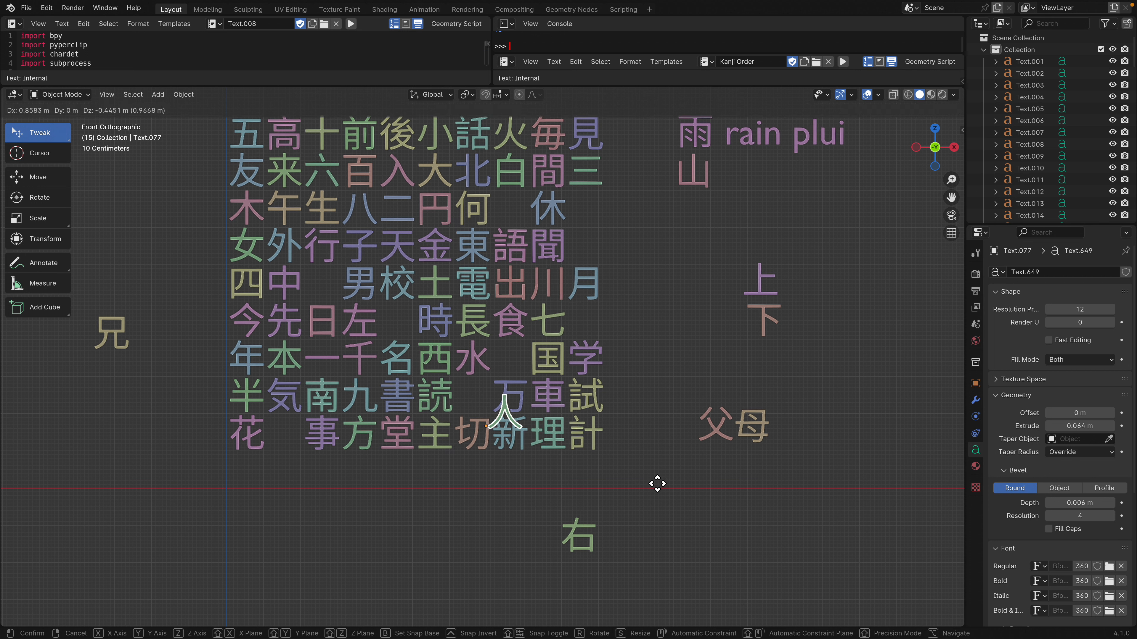
{"action": "left_click", "coordinate": [761, 547]}
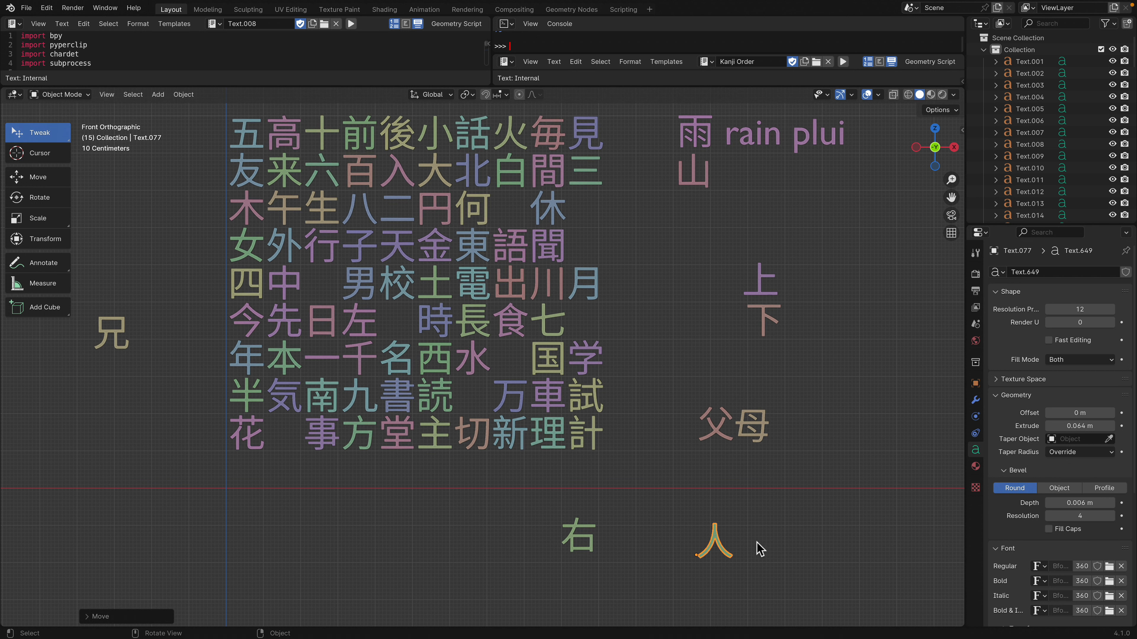
Step: Move the 左 kanji out of the grid to just before the 右 kanji beneath the last row
{"action": "middle_click_drag", "start_coordinate": [478, 323], "coordinate": [472, 334], "text": "shift"}
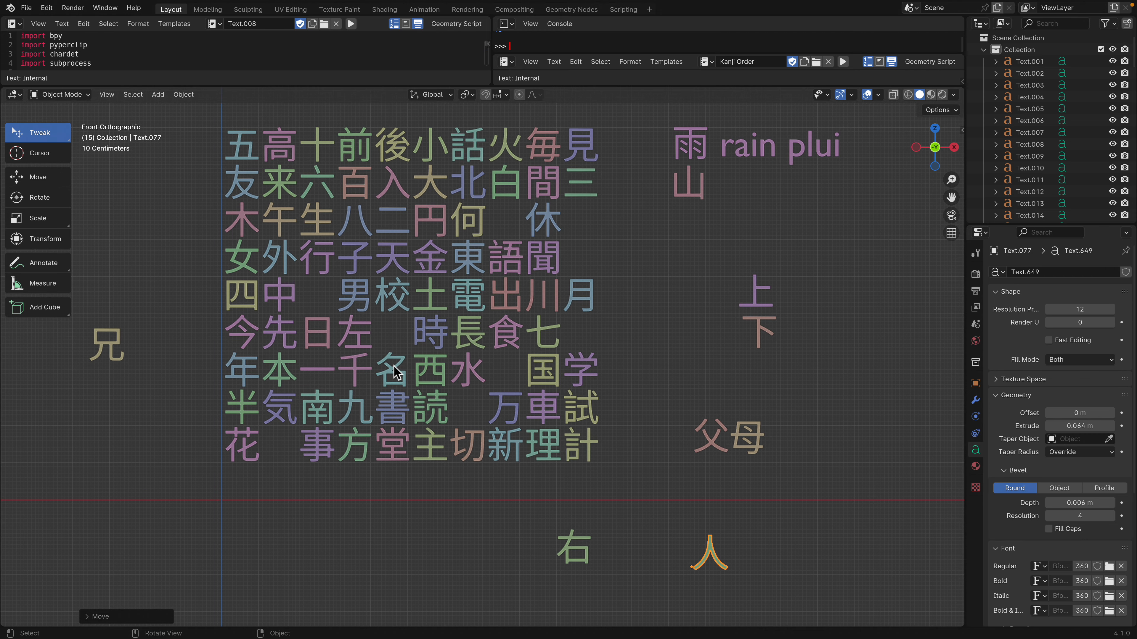
{"action": "left_click", "coordinate": [377, 336]}
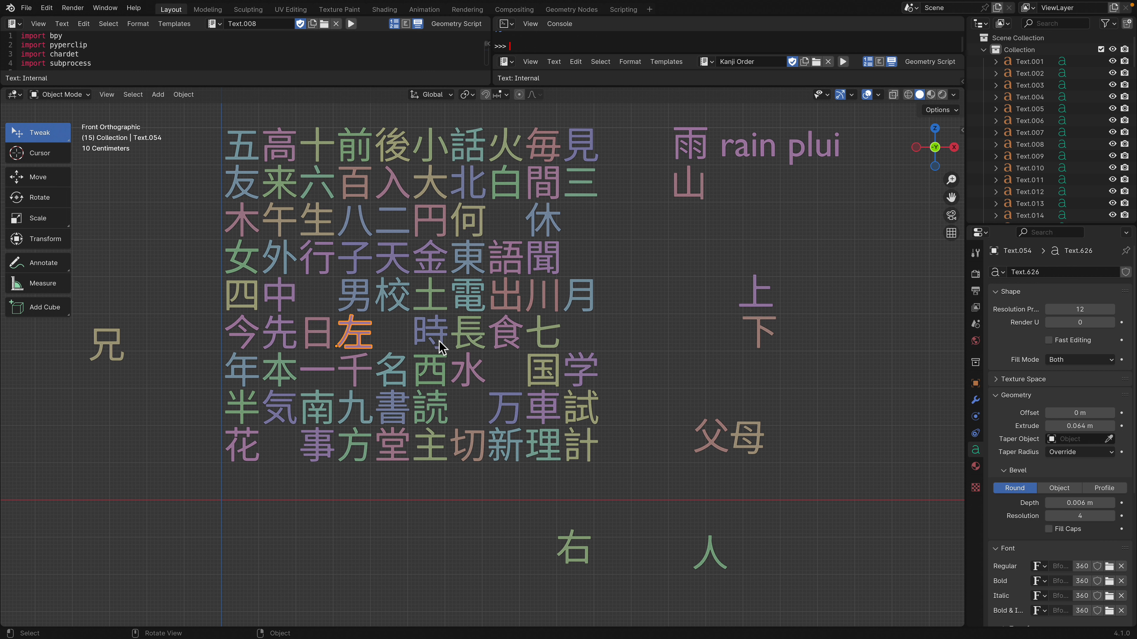
{"action": "key", "text": "g"}
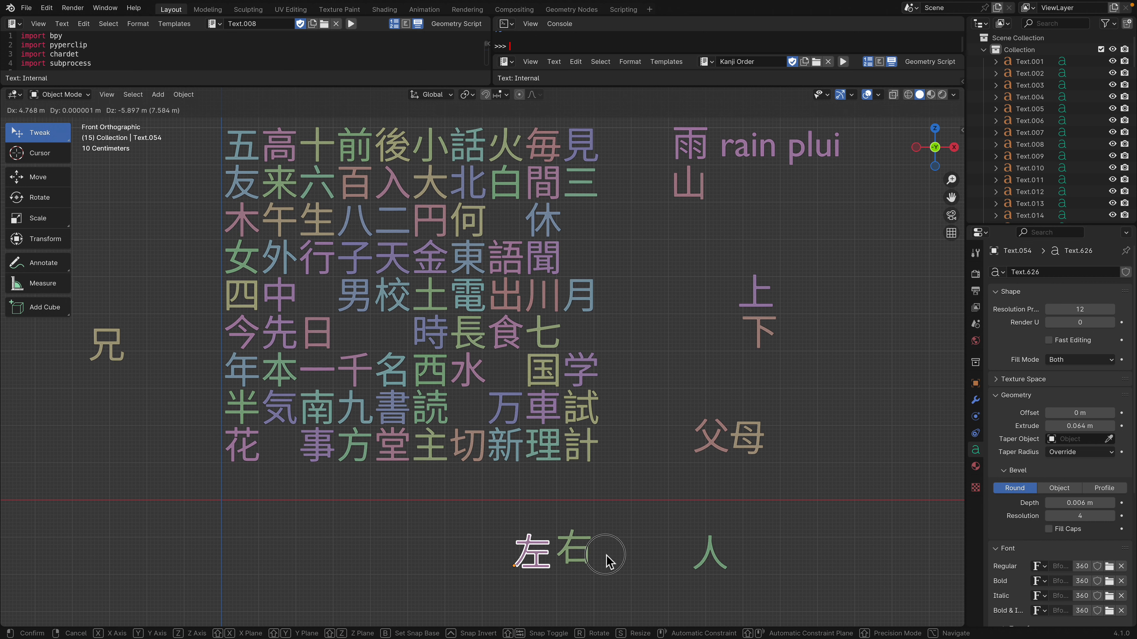
{"action": "left_click", "coordinate": [606, 555]}
Step: Nudge the 右 and 左 kanji so they sit side by side on one line
{"action": "left_click", "coordinate": [583, 536]}
{"action": "key", "text": "g"}
{"action": "left_click", "coordinate": [580, 540]}
{"action": "left_click", "coordinate": [541, 545]}
{"action": "key", "text": "g"}
{"action": "left_click", "coordinate": [549, 545]}
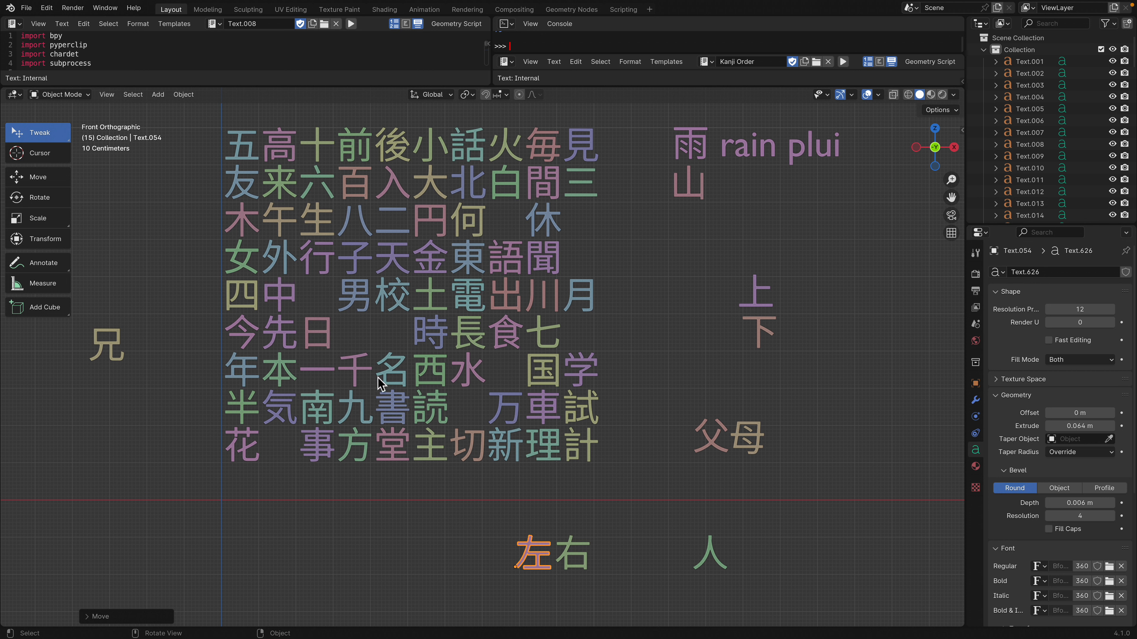
Step: Move the 水 kanji out of the grid to the empty area beneath the last row, well before the 左右 pair
{"action": "left_click", "coordinate": [447, 366]}
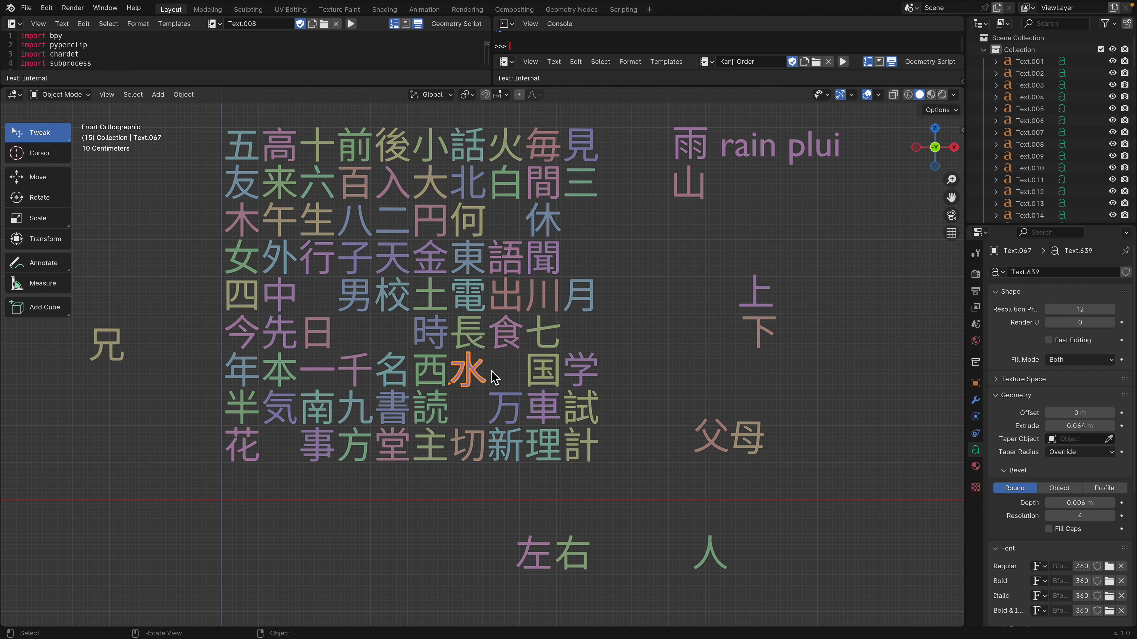
{"action": "key", "text": "g"}
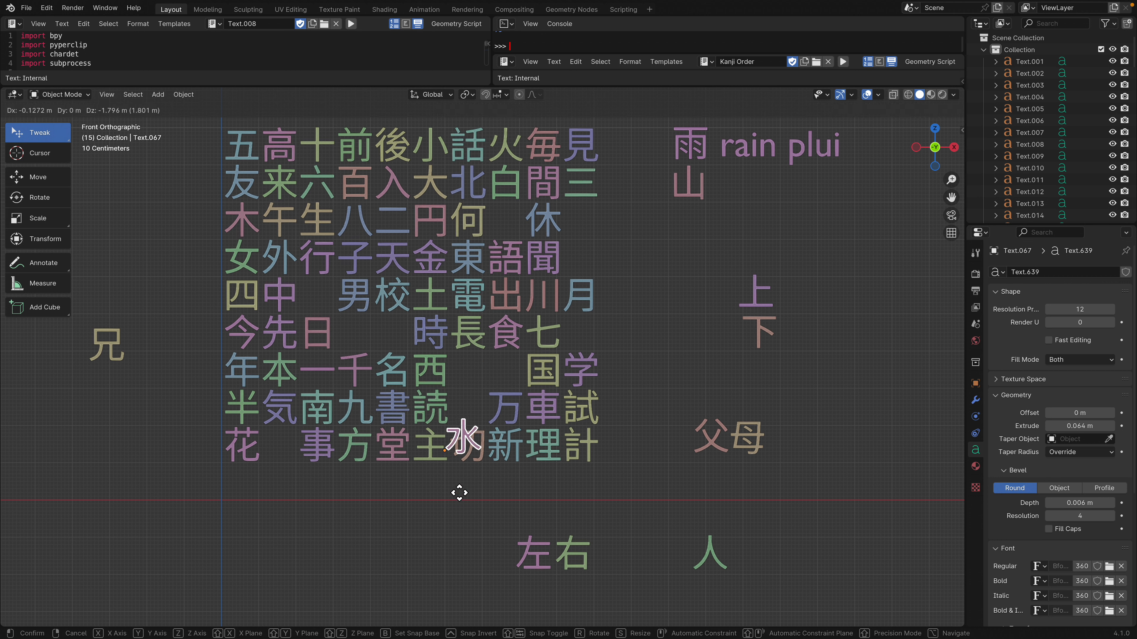
{"action": "left_click", "coordinate": [347, 559]}
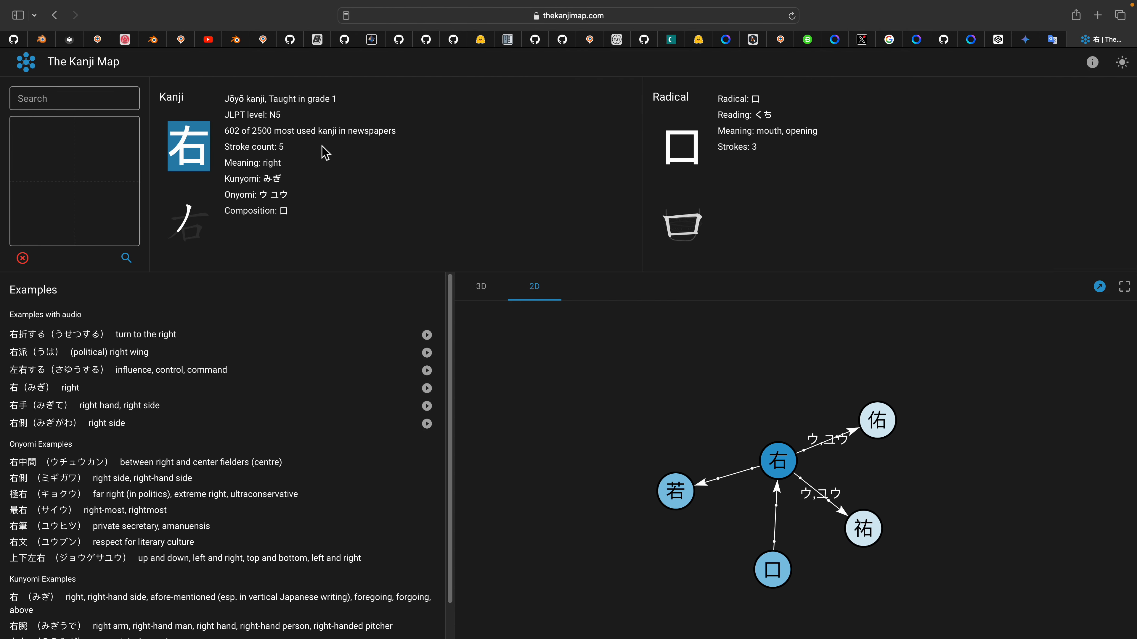
Step: Look up the 水 kanji on The Kanji Map website
{"action": "left_click", "coordinate": [74, 98]}
{"action": "type", "text": "水"}
{"action": "left_click", "coordinate": [95, 144]}
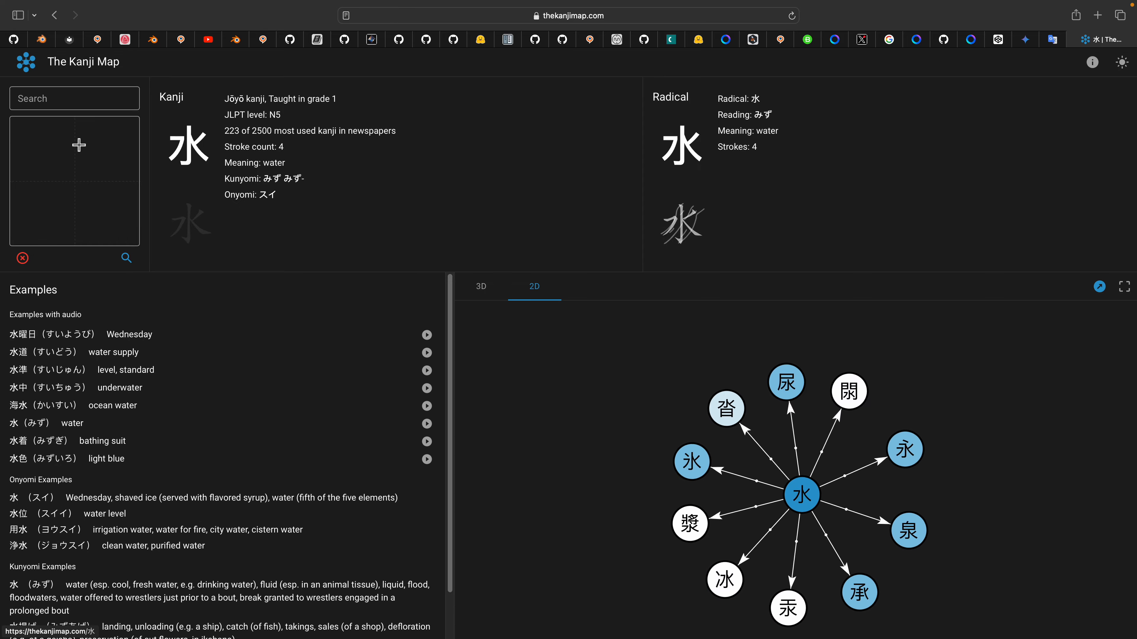
Step: Switch to the Freeform board, paste the 水 kanji and place it beside the 借 and 右 kanji
{"action": "key", "text": "ctrl+Left"}
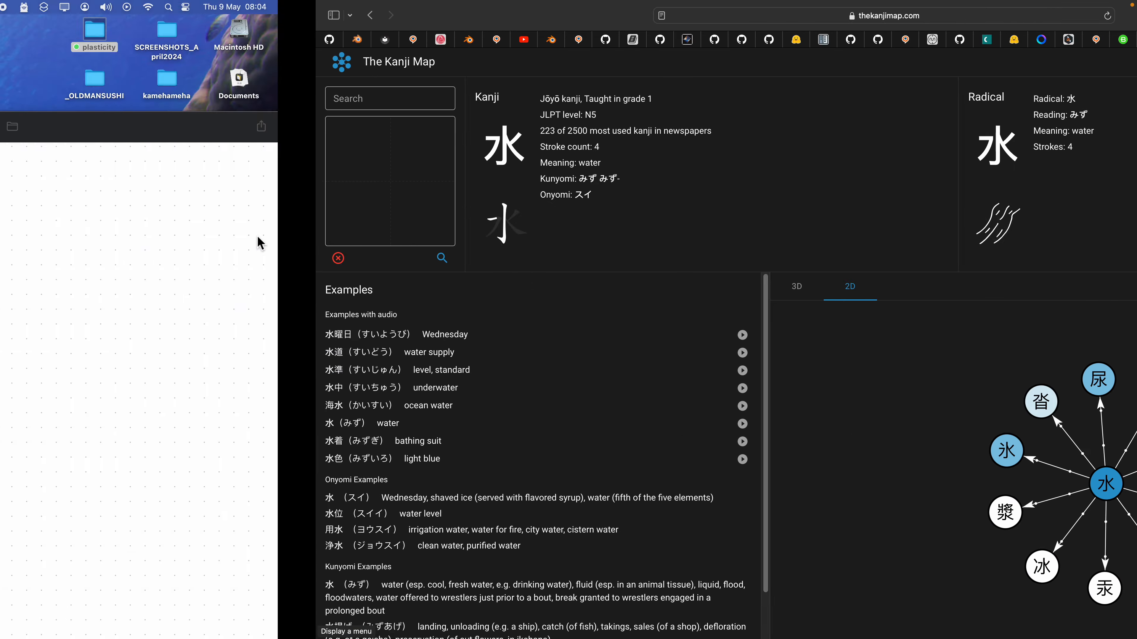
{"action": "left_click", "coordinate": [653, 152]}
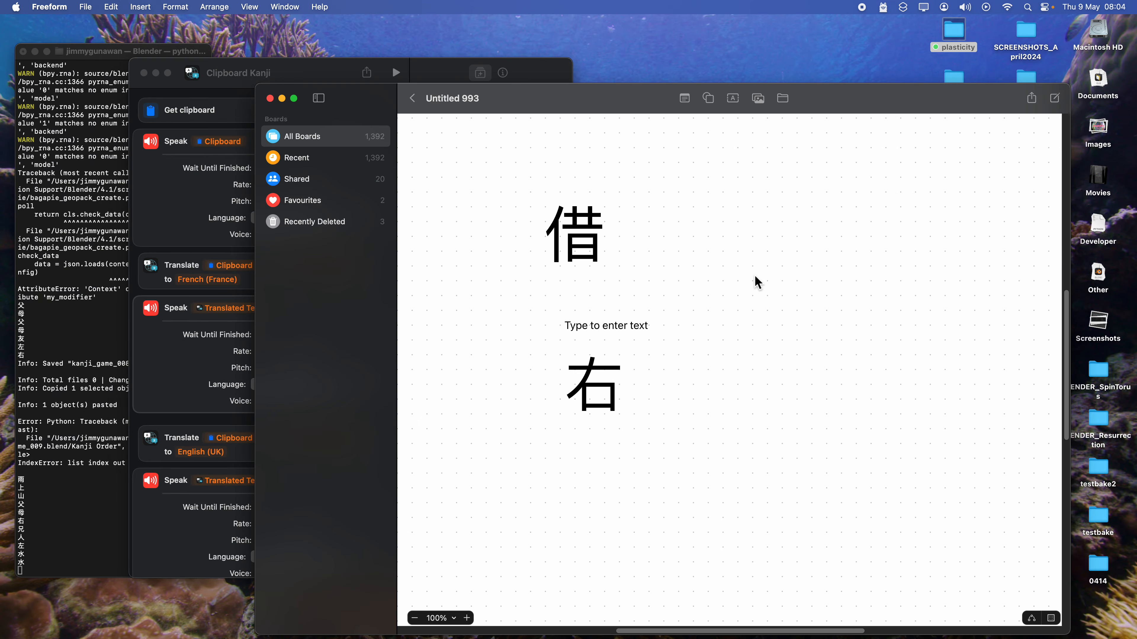
{"action": "key", "text": "super+v"}
{"action": "left_click_drag", "start_coordinate": [733, 376], "coordinate": [742, 294]}
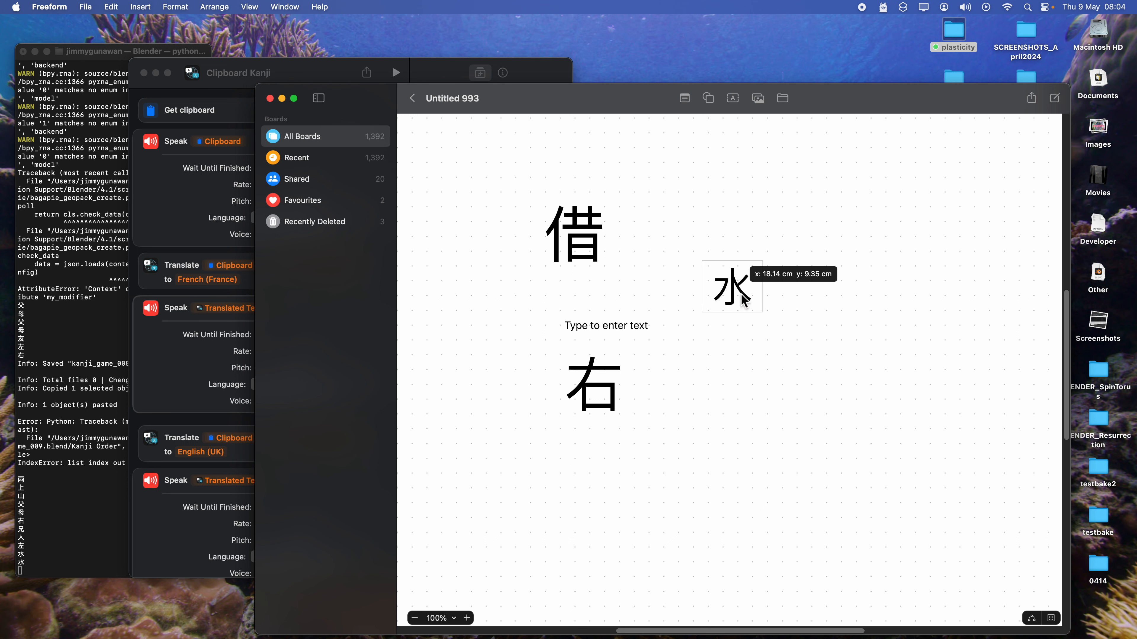
{"action": "left_click", "coordinate": [584, 246]}
Step: Return to Blender and move the 花 kanji from the last row to the empty area below it, outside the first column
{"action": "key", "text": "ctrl+Right"}
{"action": "key", "text": "ctrl+Right"}
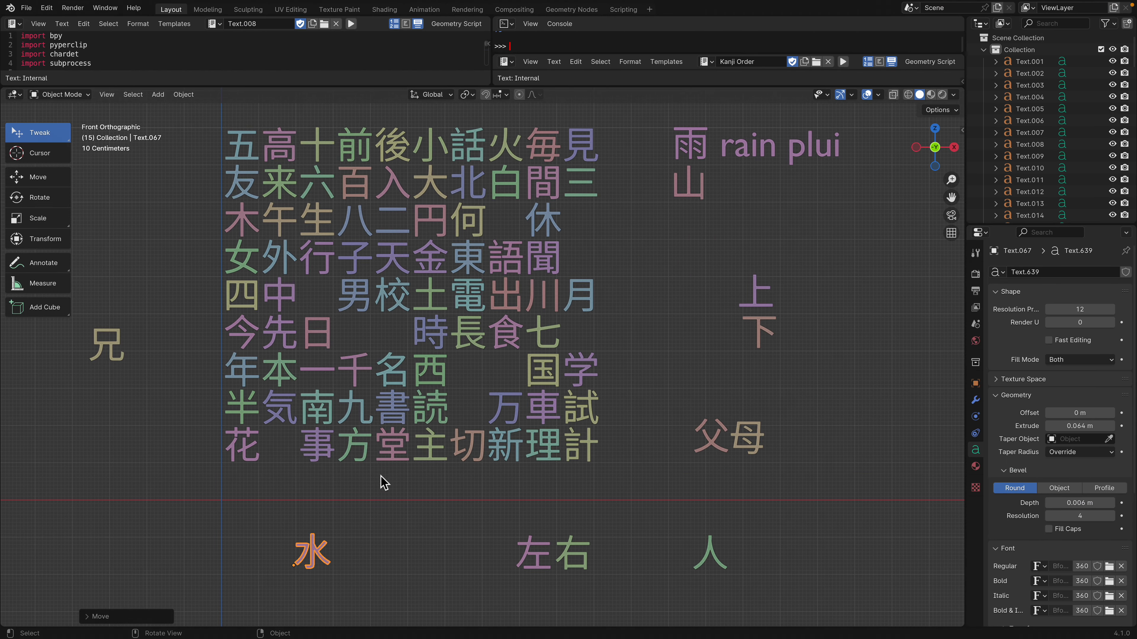
{"action": "scroll", "coordinate": [364, 510], "scroll_direction": "down", "scroll_amount": 1}
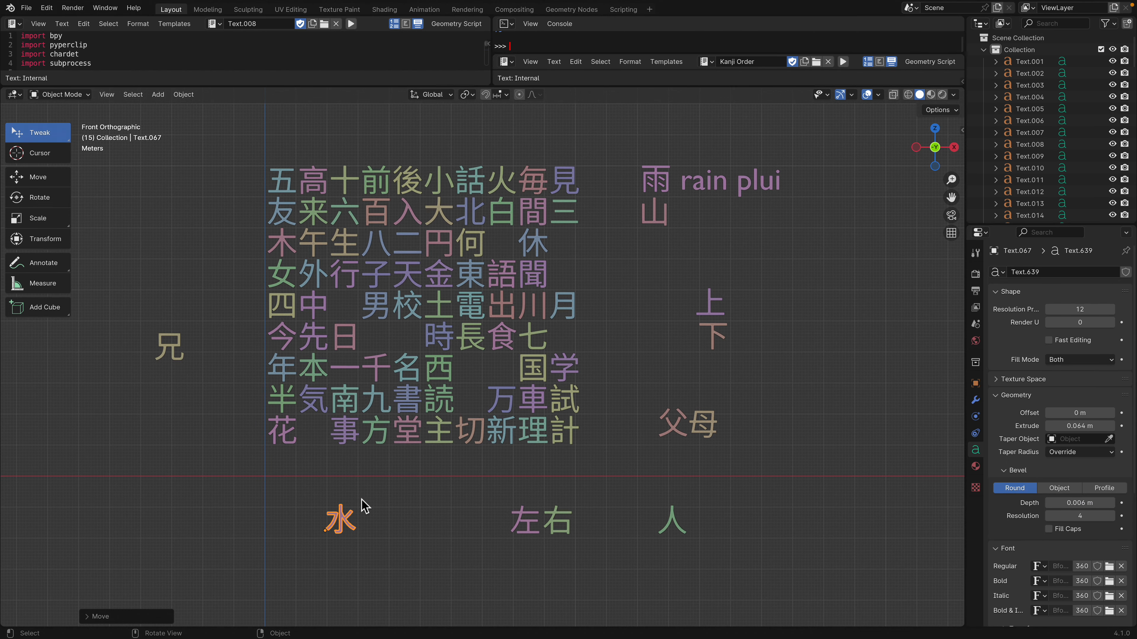
{"action": "left_click_drag", "start_coordinate": [295, 429], "coordinate": [218, 511]}
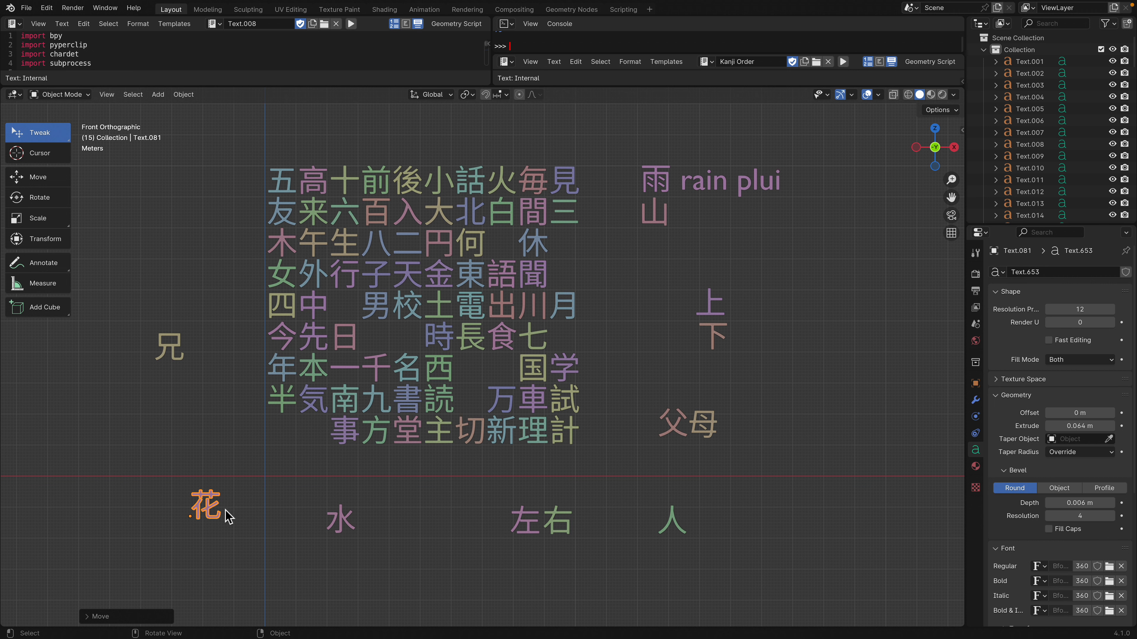
{"action": "left_click_drag", "start_coordinate": [229, 515], "coordinate": [211, 531]}
Step: Raise the border between the text editors and the 3D viewport to make the viewport slightly taller
{"action": "scroll", "coordinate": [315, 432], "scroll_direction": "up", "scroll_amount": 1}
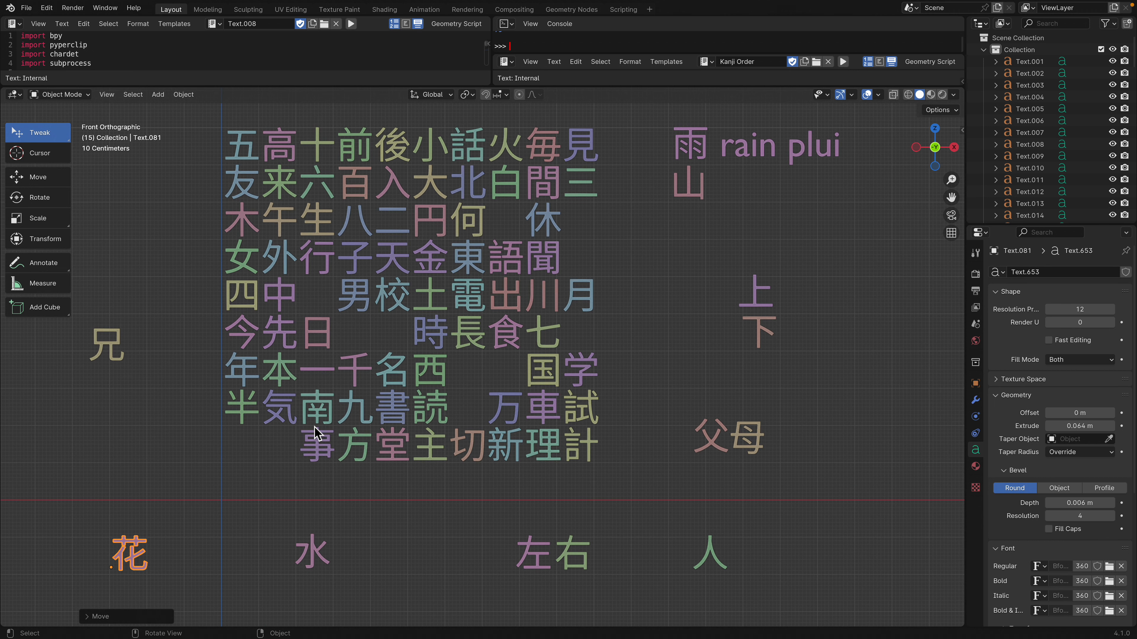
{"action": "scroll", "coordinate": [382, 399], "scroll_direction": "down", "scroll_amount": 1}
{"action": "scroll", "coordinate": [414, 368], "scroll_direction": "up", "scroll_amount": 2}
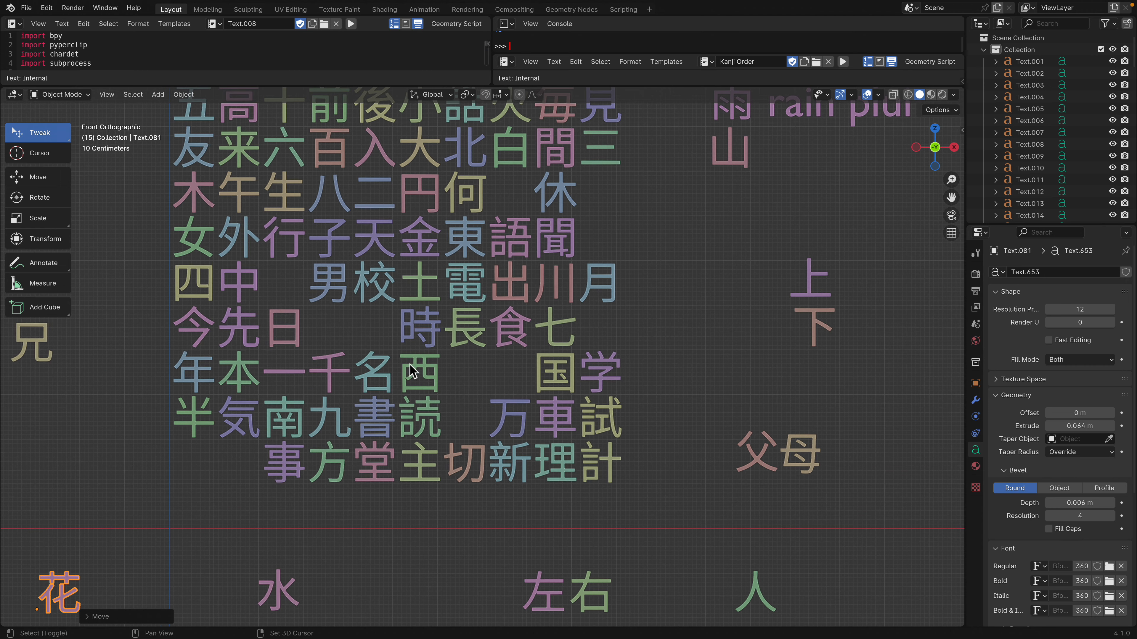
{"action": "middle_click_drag", "start_coordinate": [417, 366], "coordinate": [482, 343], "text": "shift"}
{"action": "scroll", "coordinate": [482, 343], "scroll_direction": "down", "scroll_amount": 1}
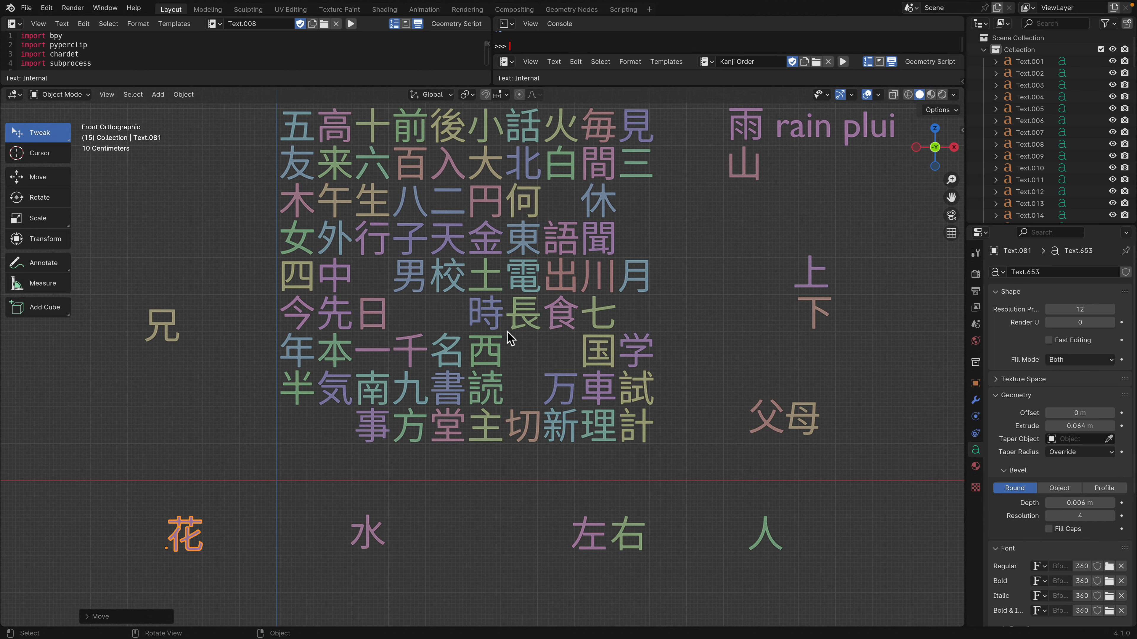
{"action": "key", "text": "g"}
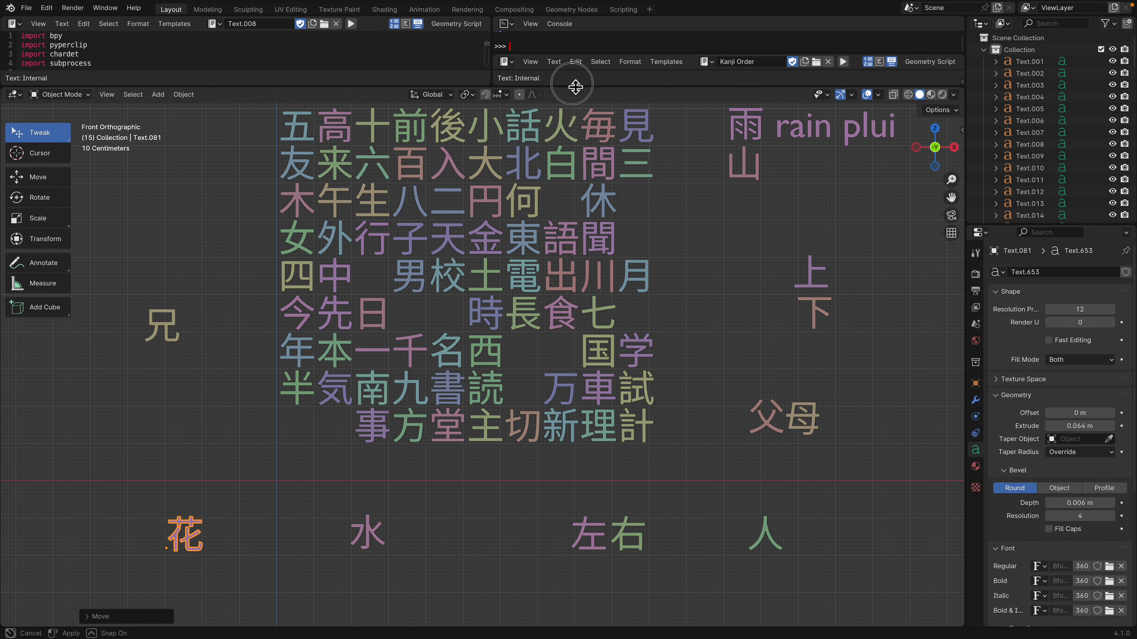
{"action": "left_click_drag", "start_coordinate": [575, 88], "coordinate": [575, 83]}
Step: Move the 入 kanji from the grid's second row to the empty area left of the grid, above 兄
{"action": "middle_click_drag", "start_coordinate": [580, 198], "coordinate": [580, 220], "text": "shift"}
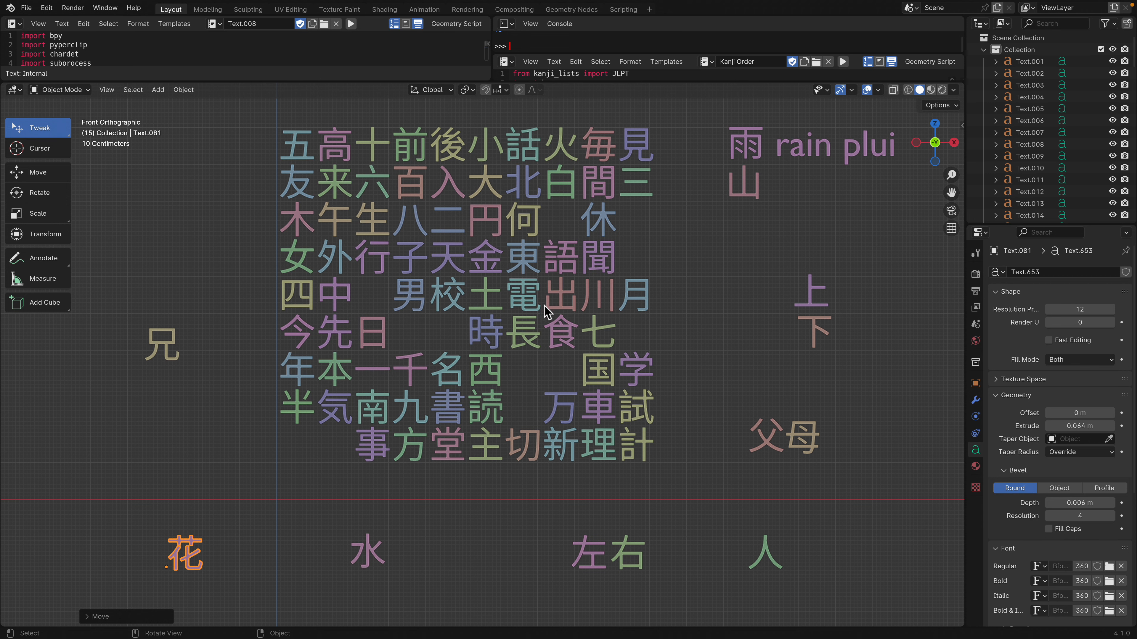
{"action": "scroll", "coordinate": [528, 335], "scroll_direction": "up", "scroll_amount": 1}
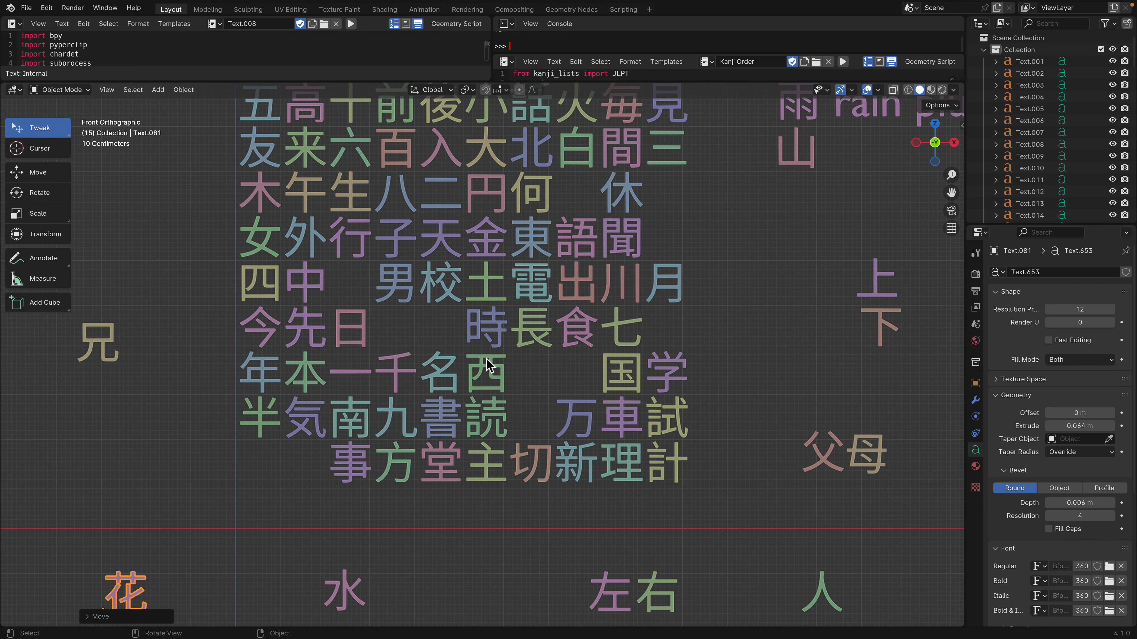
{"action": "scroll", "coordinate": [500, 362], "scroll_direction": "down", "scroll_amount": 3}
{"action": "scroll", "coordinate": [510, 365], "scroll_direction": "up", "scroll_amount": 2}
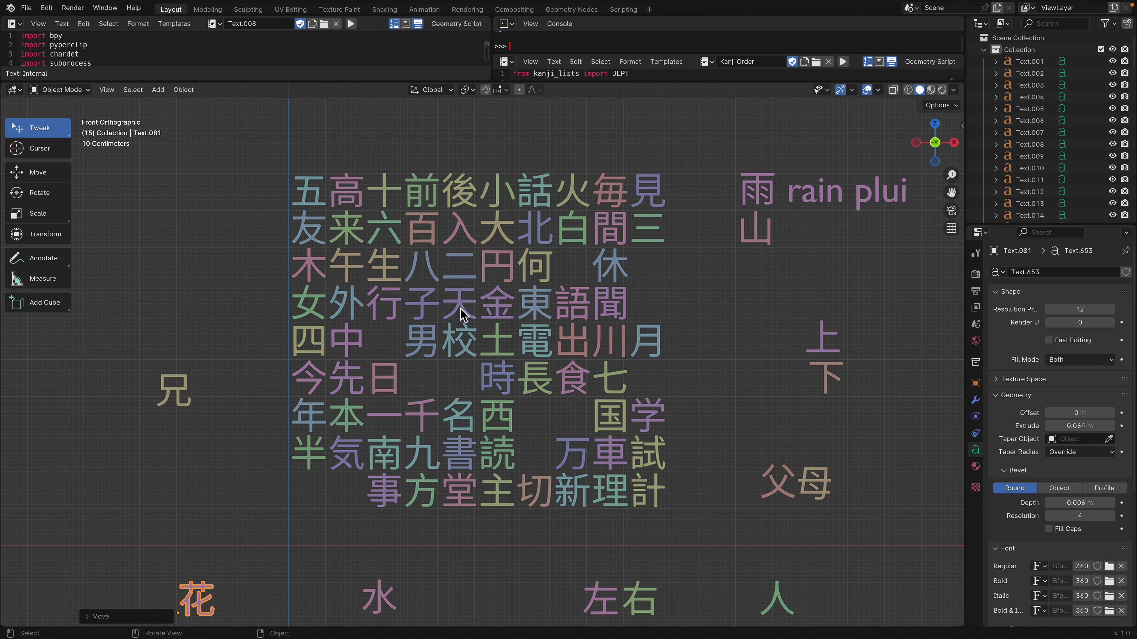
{"action": "left_click", "coordinate": [474, 240]}
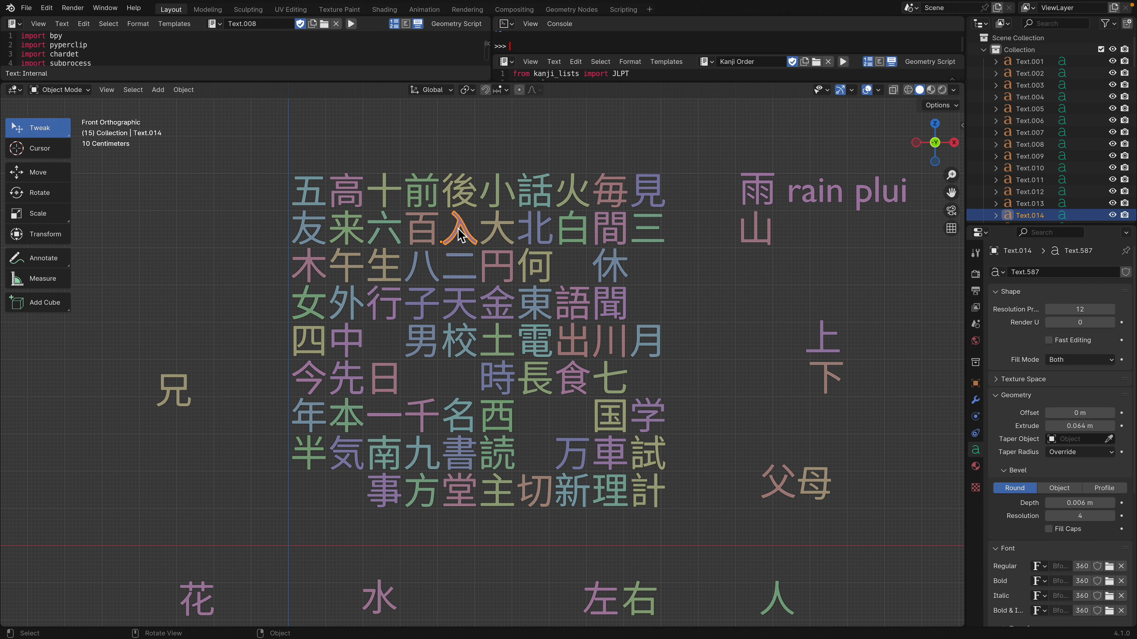
{"action": "key", "text": "g"}
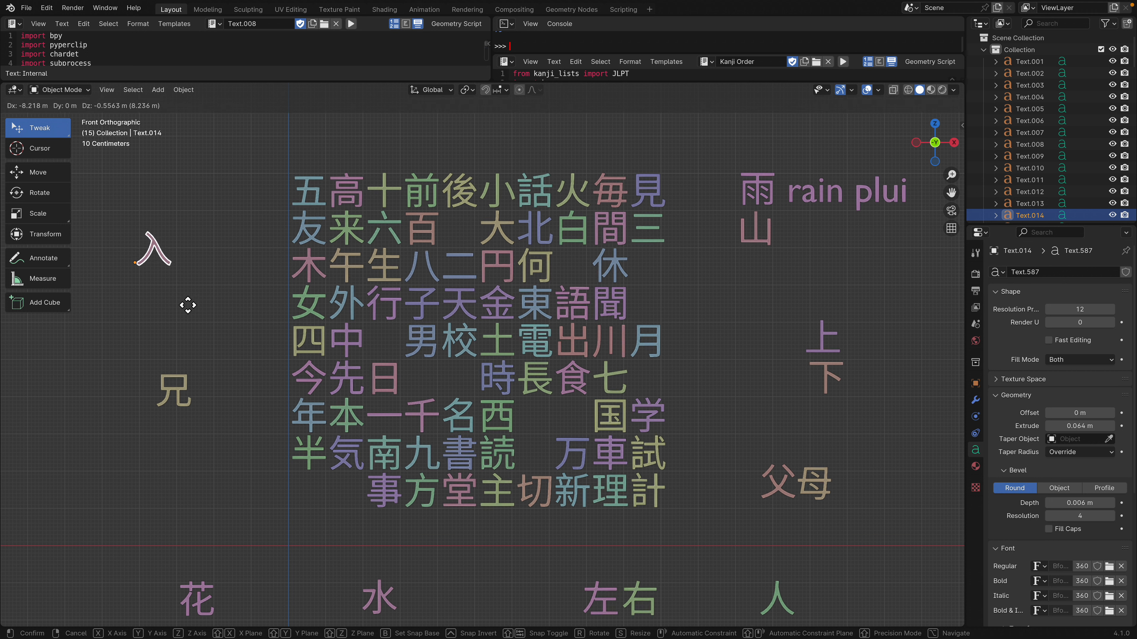
{"action": "left_click", "coordinate": [190, 316]}
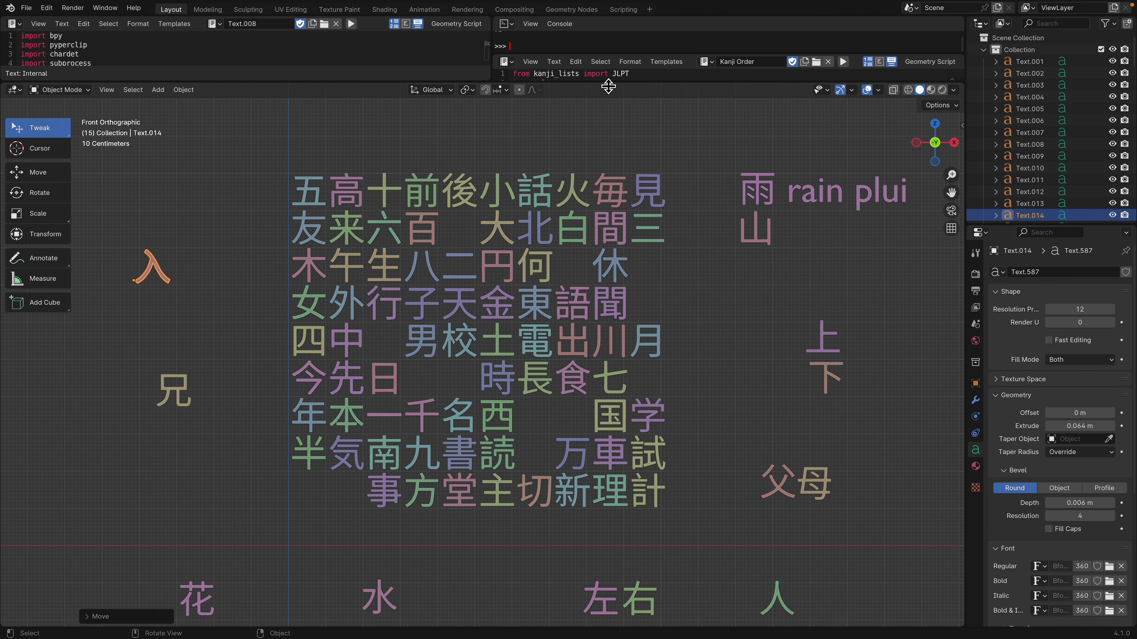
Step: Enlarge the text editors above the 3D viewport and open the Find Kanji script in place of Kanji Order
{"action": "left_click_drag", "start_coordinate": [606, 84], "coordinate": [602, 291]}
{"action": "left_click_drag", "start_coordinate": [618, 55], "coordinate": [617, 117]}
{"action": "left_click", "coordinate": [706, 118]}
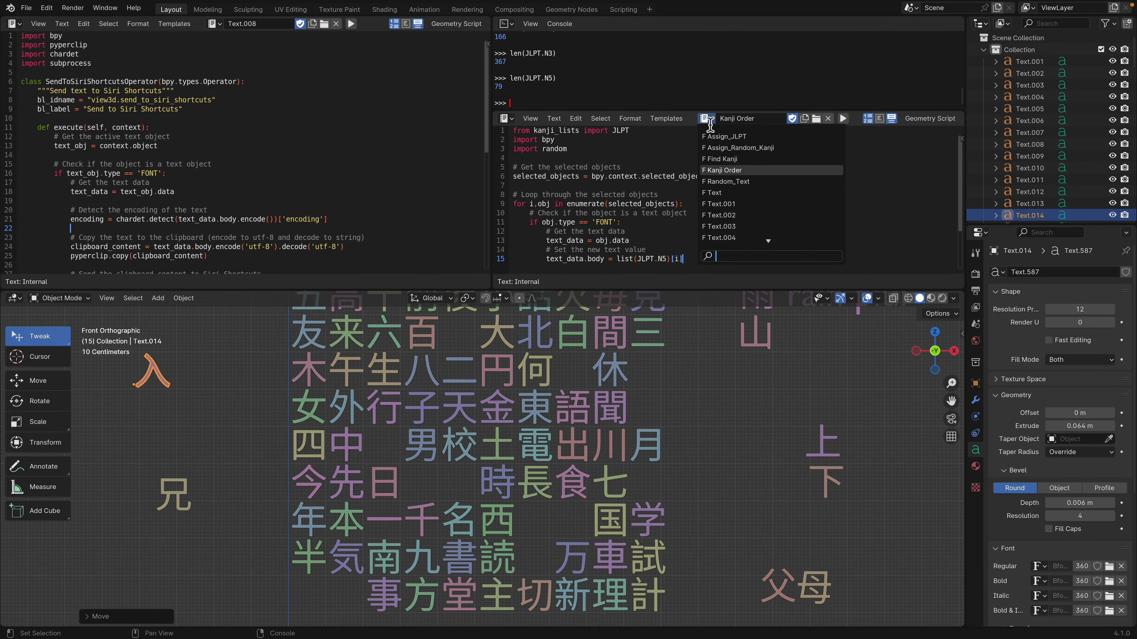
{"action": "left_click", "coordinate": [729, 159]}
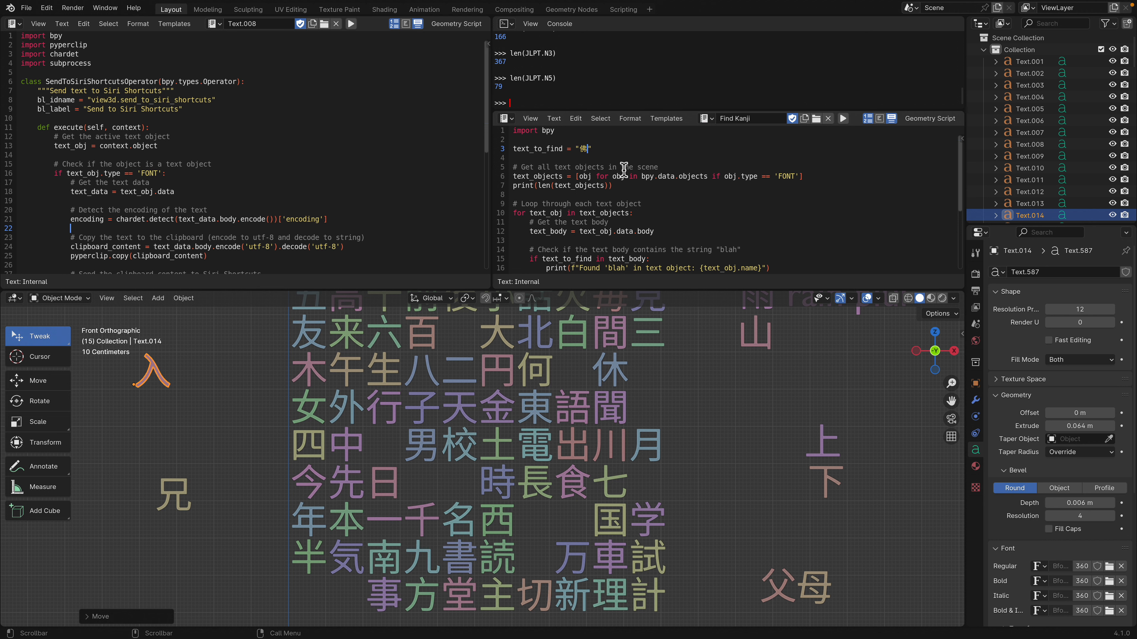
Step: Switch to The Kanji Map website, search for "exit" and open the 出 kanji to copy it
{"action": "key", "text": "ctrl+Left"}
{"action": "left_click", "coordinate": [57, 101]}
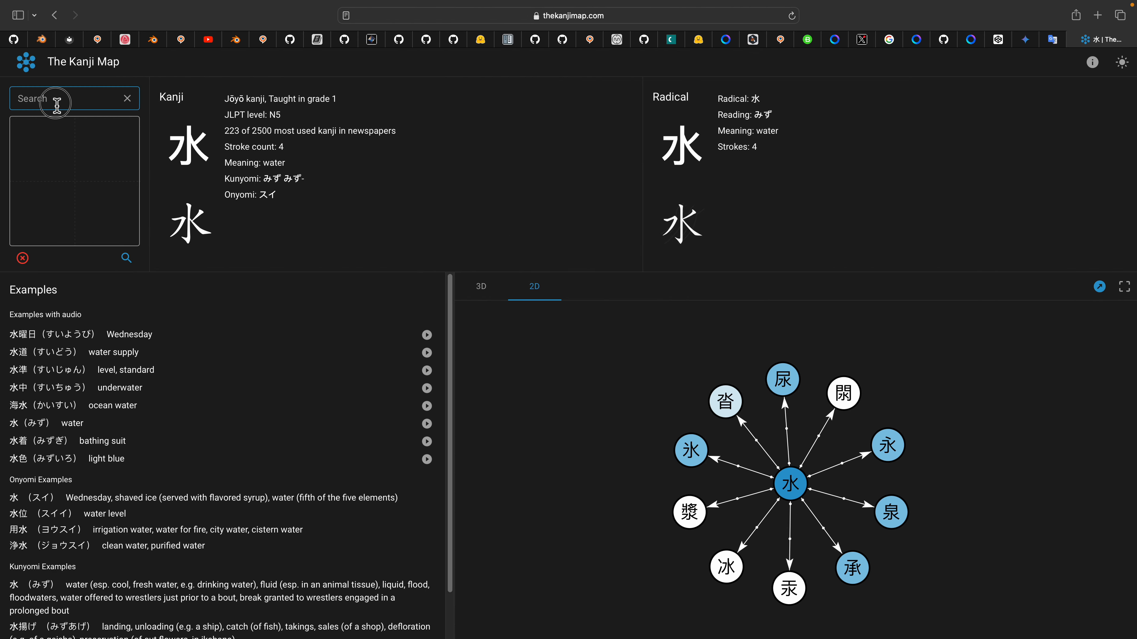
{"action": "type", "text": "exit"}
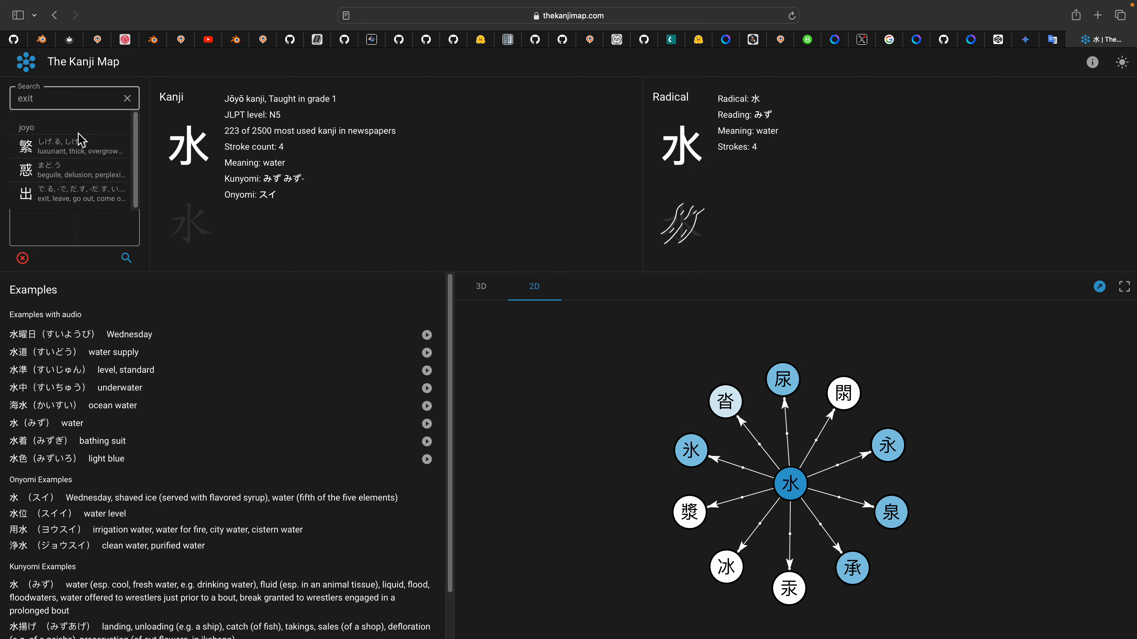
{"action": "left_click", "coordinate": [54, 203]}
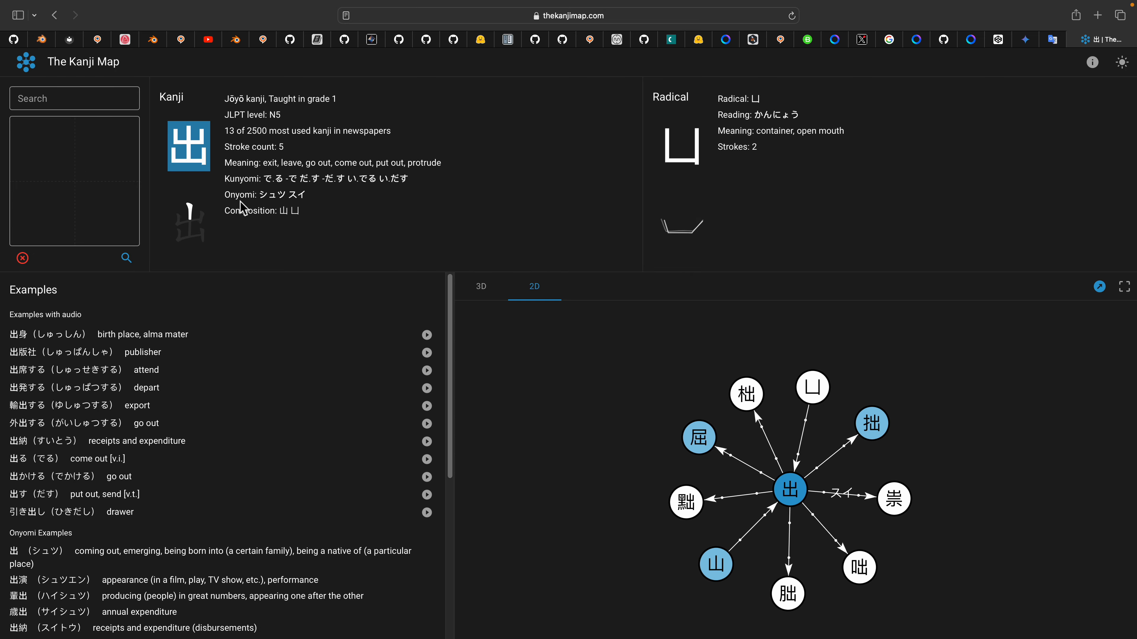
Step: Return to Blender, set text_to_find to "出" in the Find Kanji script and run it
{"action": "key", "text": "ctrl+Right"}
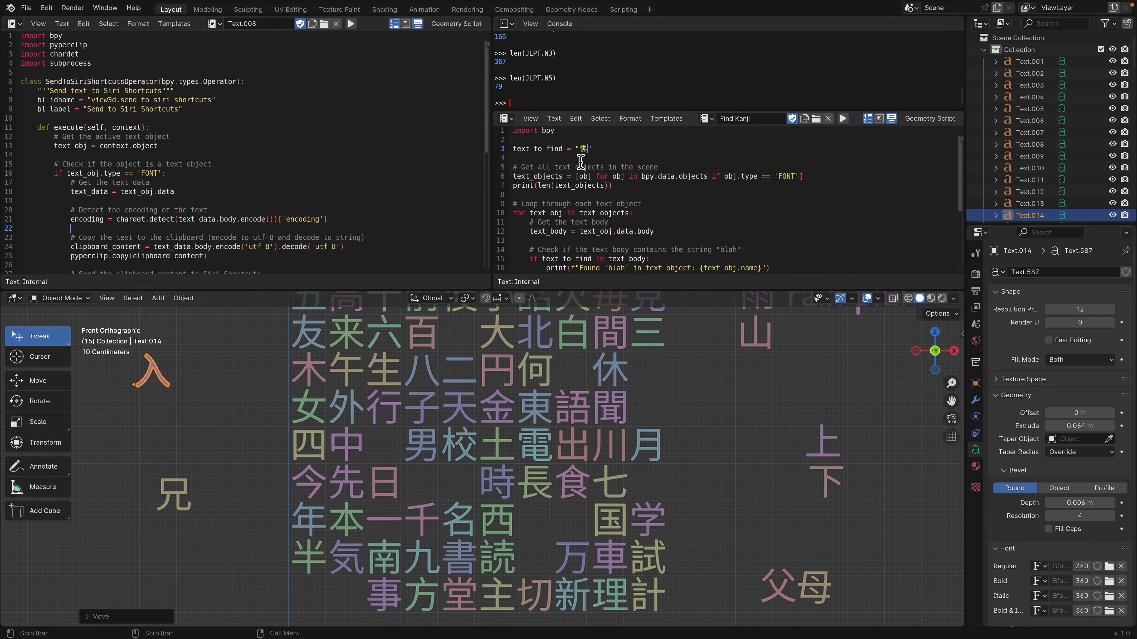
{"action": "double_click", "coordinate": [583, 150]}
{"action": "key", "text": "ctrl+v"}
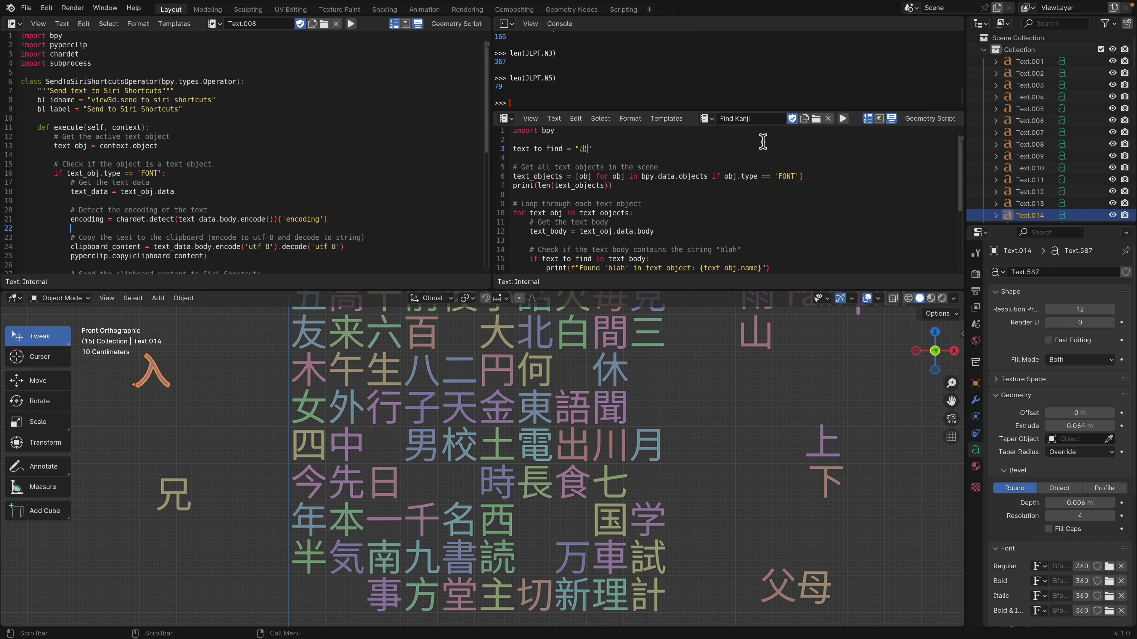
{"action": "left_click", "coordinate": [843, 118]}
Step: Move the 出 kanji out of the grid to sit beside 入, and save the file
{"action": "left_click", "coordinate": [581, 444]}
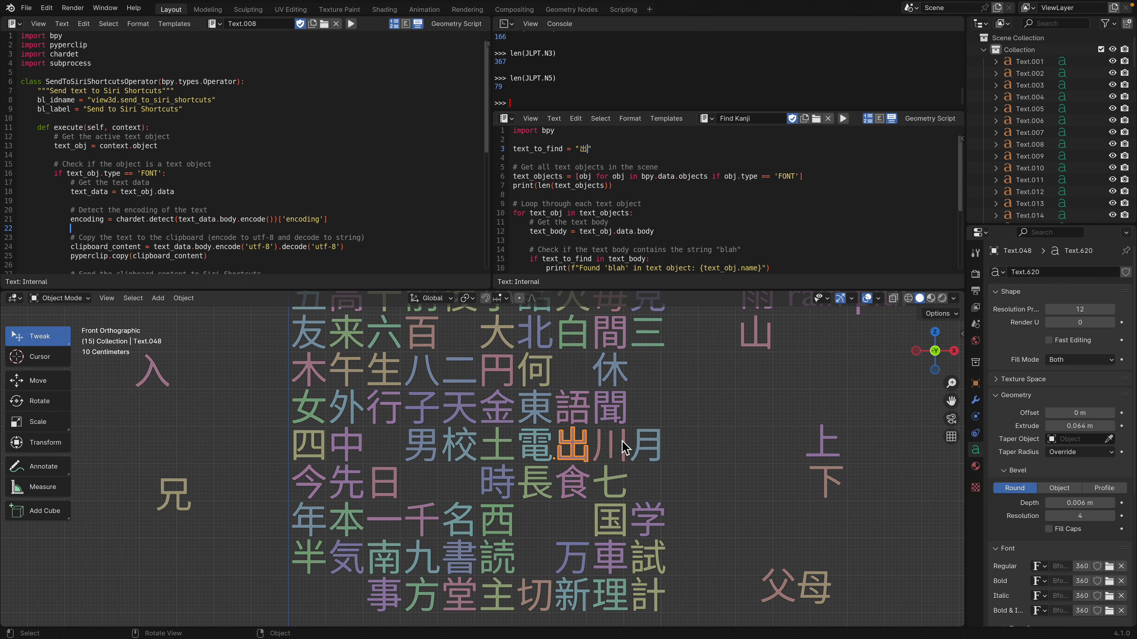
{"action": "key", "text": "g"}
{"action": "left_click", "coordinate": [242, 369]}
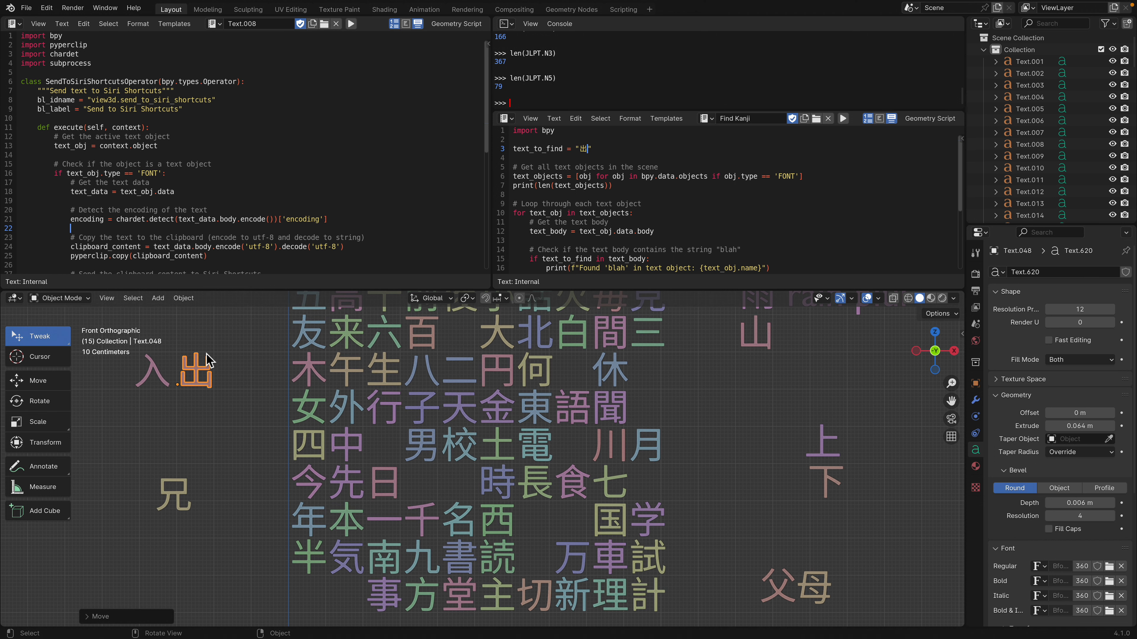
{"action": "scroll", "coordinate": [239, 370], "scroll_direction": "up", "scroll_amount": 2}
{"action": "scroll", "coordinate": [240, 370], "scroll_direction": "down", "scroll_amount": 1}
{"action": "key", "text": "ctrl+s"}
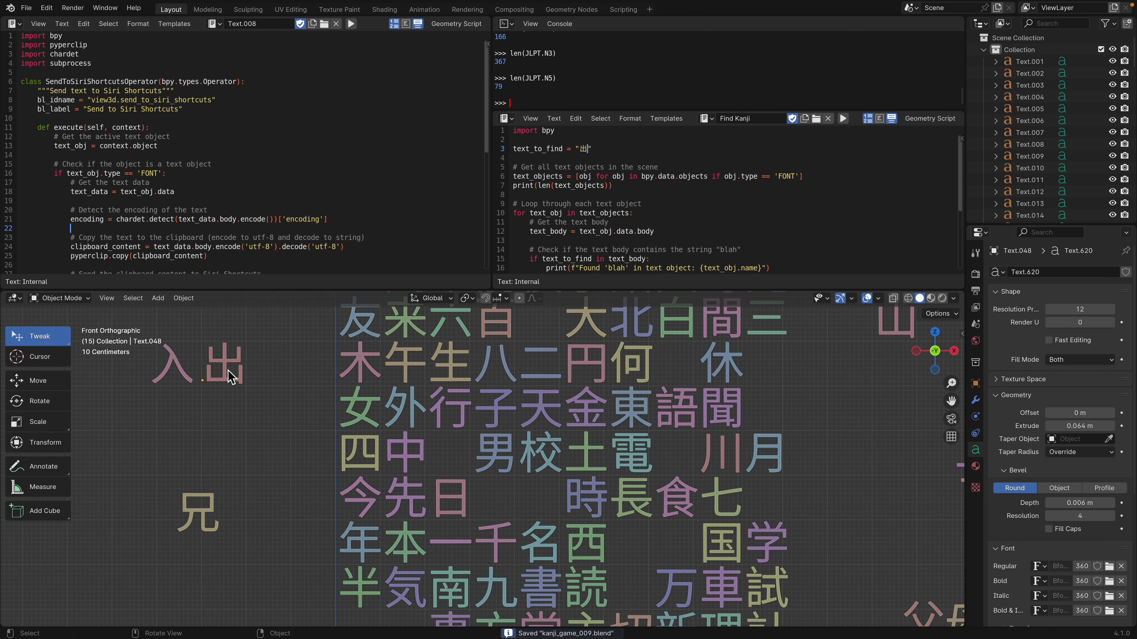
Step: Shrink the text editors to give the 3D viewport more height, framing the kanji grid and its surroundings
{"action": "scroll", "coordinate": [233, 378], "scroll_direction": "down", "scroll_amount": 1}
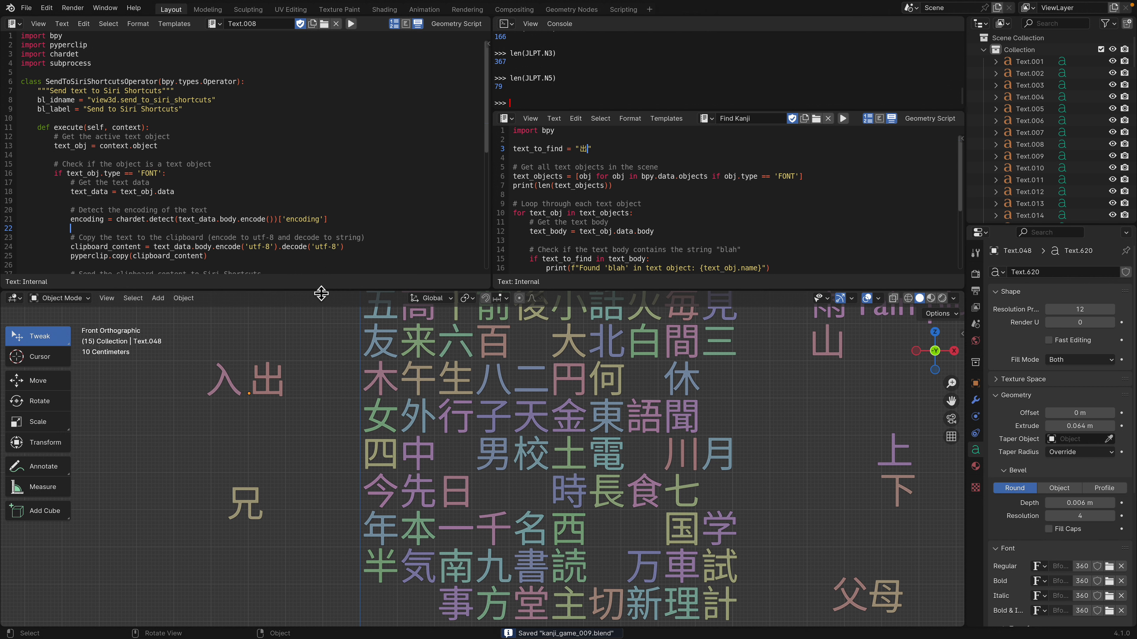
{"action": "left_click_drag", "start_coordinate": [314, 289], "coordinate": [314, 261]}
{"action": "left_click", "coordinate": [268, 355]}
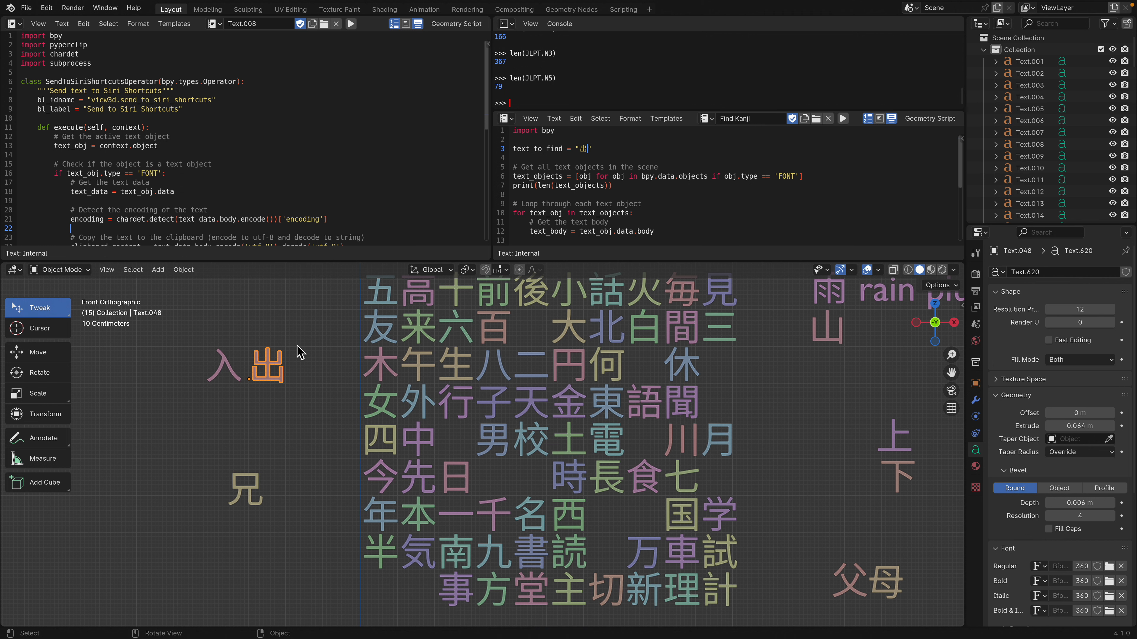
{"action": "scroll", "coordinate": [313, 361], "scroll_direction": "down", "scroll_amount": 1}
{"action": "middle_click_drag", "start_coordinate": [444, 389], "coordinate": [415, 380], "text": "shift"}
{"action": "scroll", "coordinate": [416, 380], "scroll_direction": "up", "scroll_amount": 1}
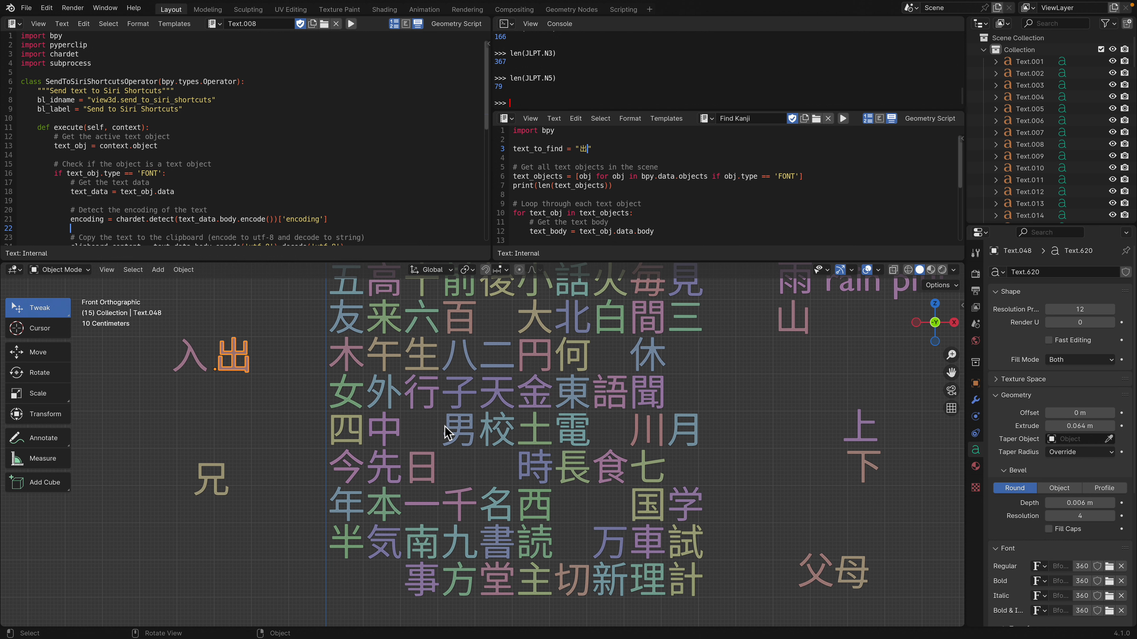
{"action": "scroll", "coordinate": [430, 475], "scroll_direction": "down", "scroll_amount": 1}
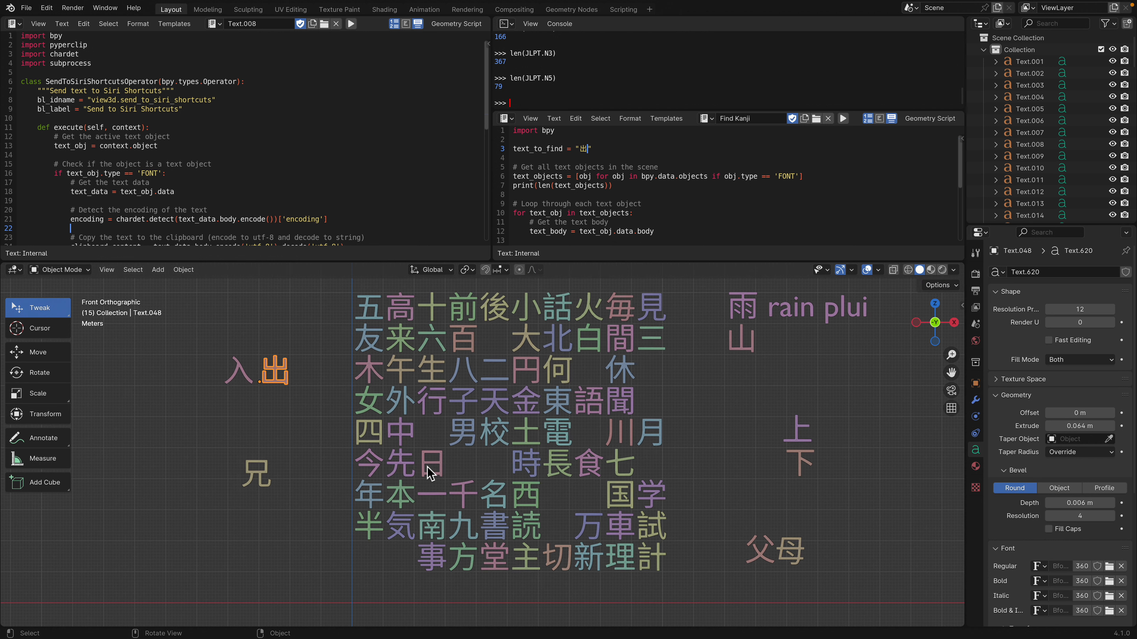
{"action": "left_click_drag", "start_coordinate": [542, 261], "coordinate": [553, 150]}
{"action": "scroll", "coordinate": [548, 349], "scroll_direction": "up", "scroll_amount": 1}
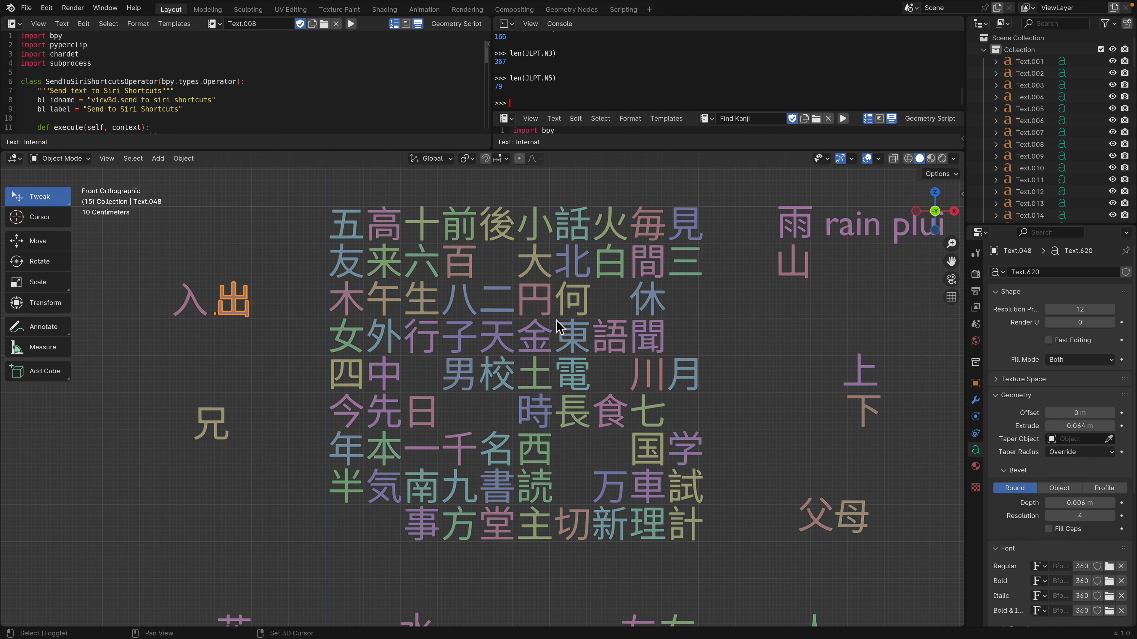
{"action": "middle_click_drag", "start_coordinate": [547, 358], "coordinate": [545, 415], "text": "shift"}
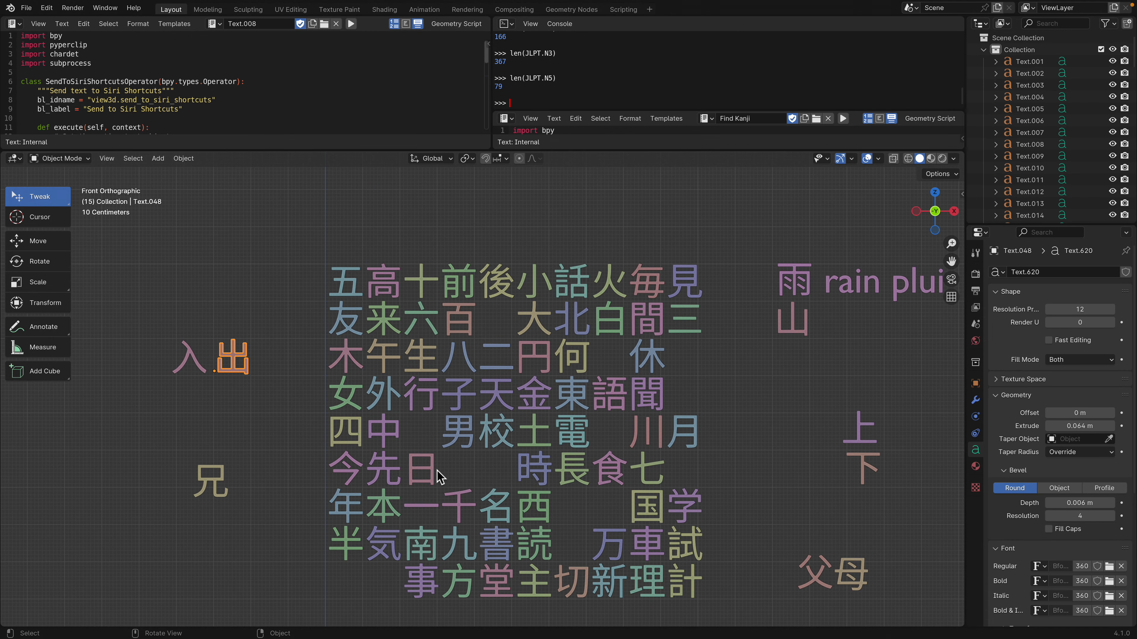
Step: Move the 日, 火 and 土 kanji out of the grid into a row above it
{"action": "left_click_drag", "start_coordinate": [432, 474], "coordinate": [434, 217]}
{"action": "middle_click_drag", "start_coordinate": [438, 253], "coordinate": [435, 271], "text": "shift"}
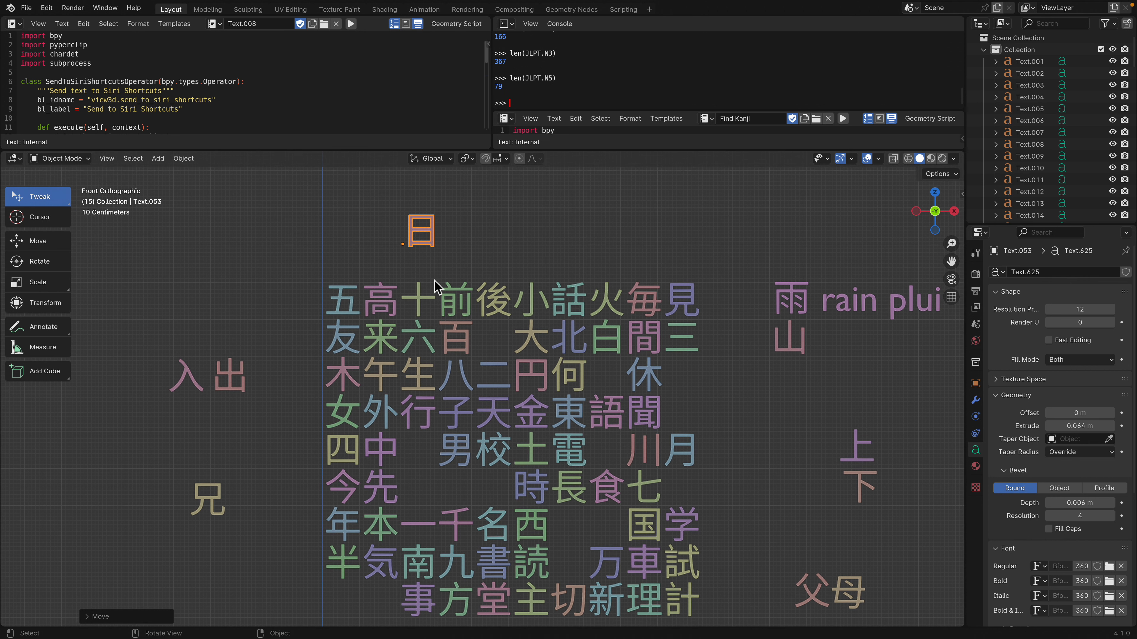
{"action": "scroll", "coordinate": [479, 349], "scroll_direction": "down", "scroll_amount": 1}
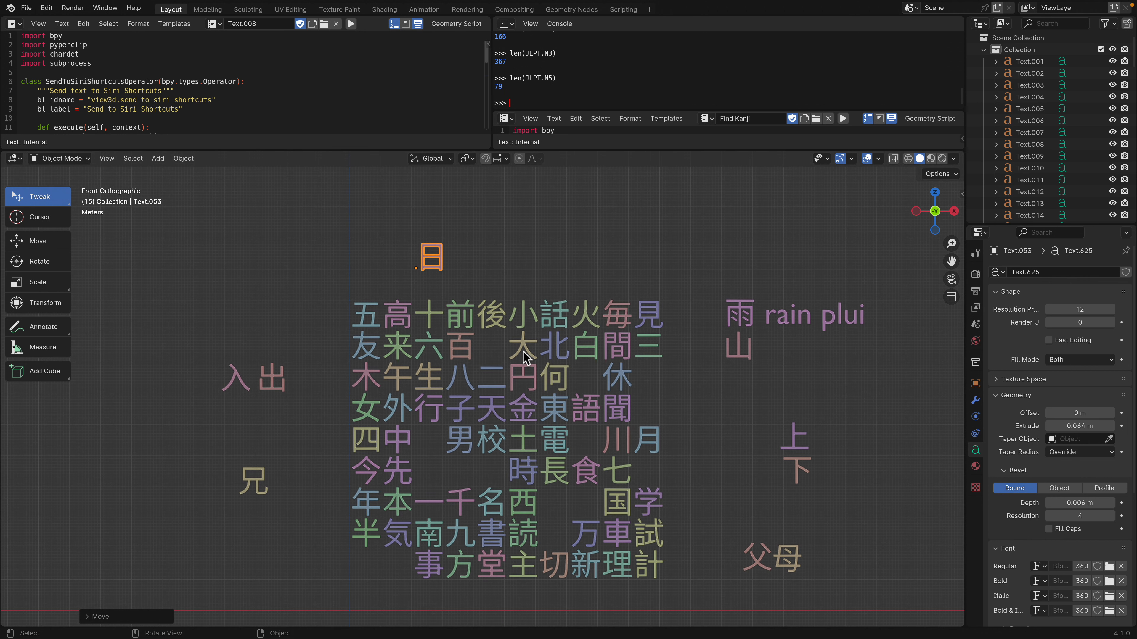
{"action": "scroll", "coordinate": [525, 358], "scroll_direction": "up", "scroll_amount": 1}
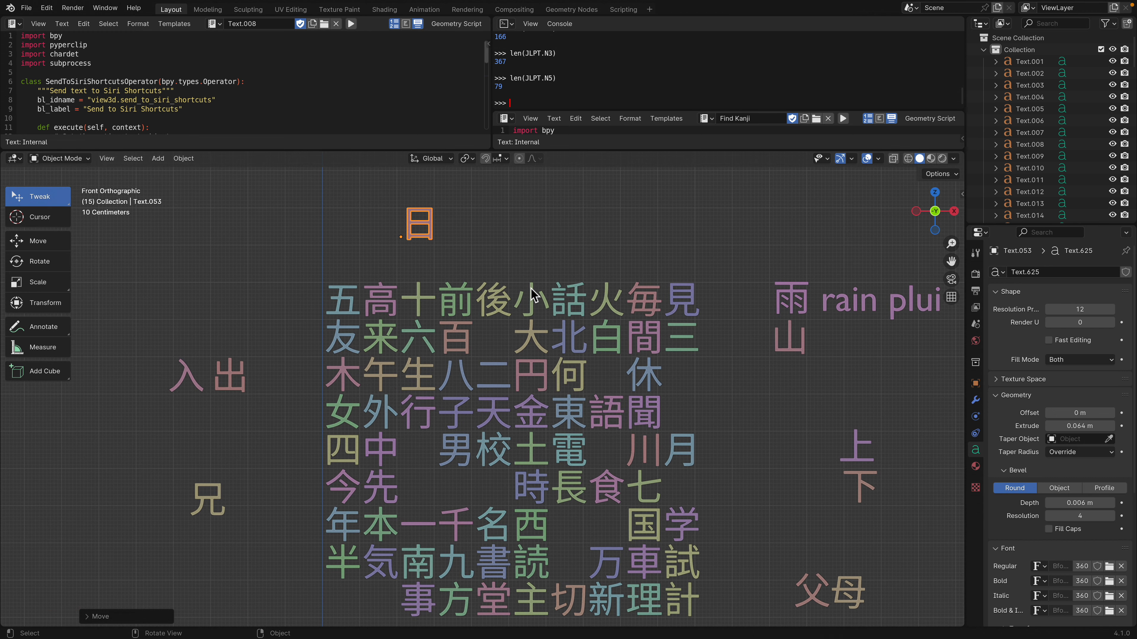
{"action": "left_click_drag", "start_coordinate": [607, 302], "coordinate": [464, 228]}
{"action": "left_click_drag", "start_coordinate": [529, 441], "coordinate": [529, 211]}
Step: Move 小 to the area above 入, and line up 天, 川 and 本 in a column below 山
{"action": "left_click_drag", "start_coordinate": [535, 312], "coordinate": [183, 277]}
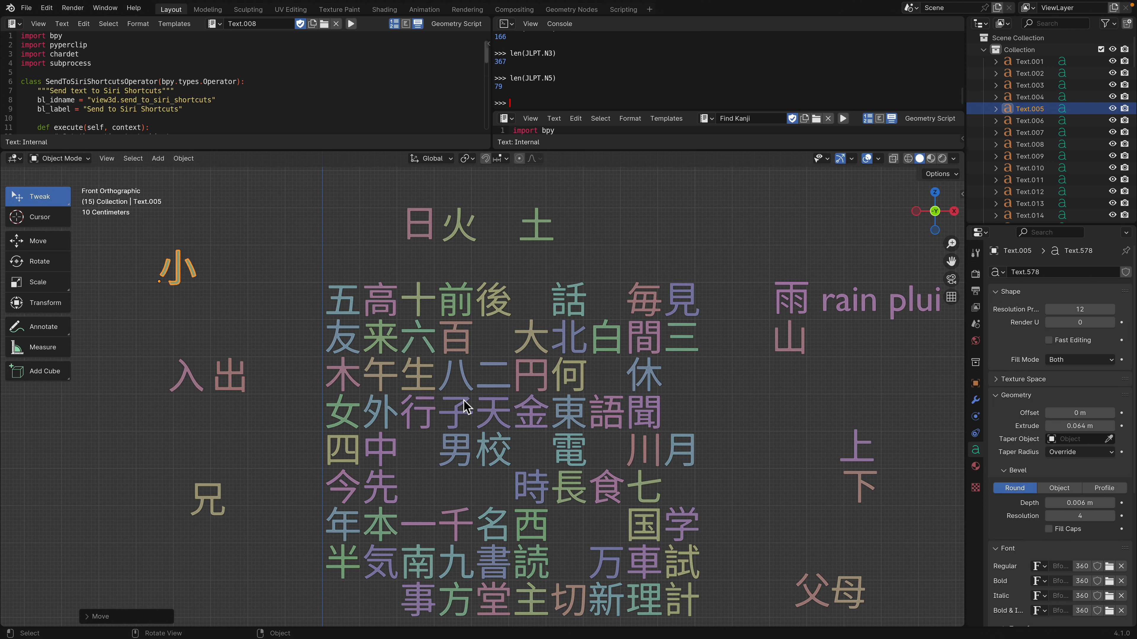
{"action": "left_click_drag", "start_coordinate": [498, 416], "coordinate": [792, 371]}
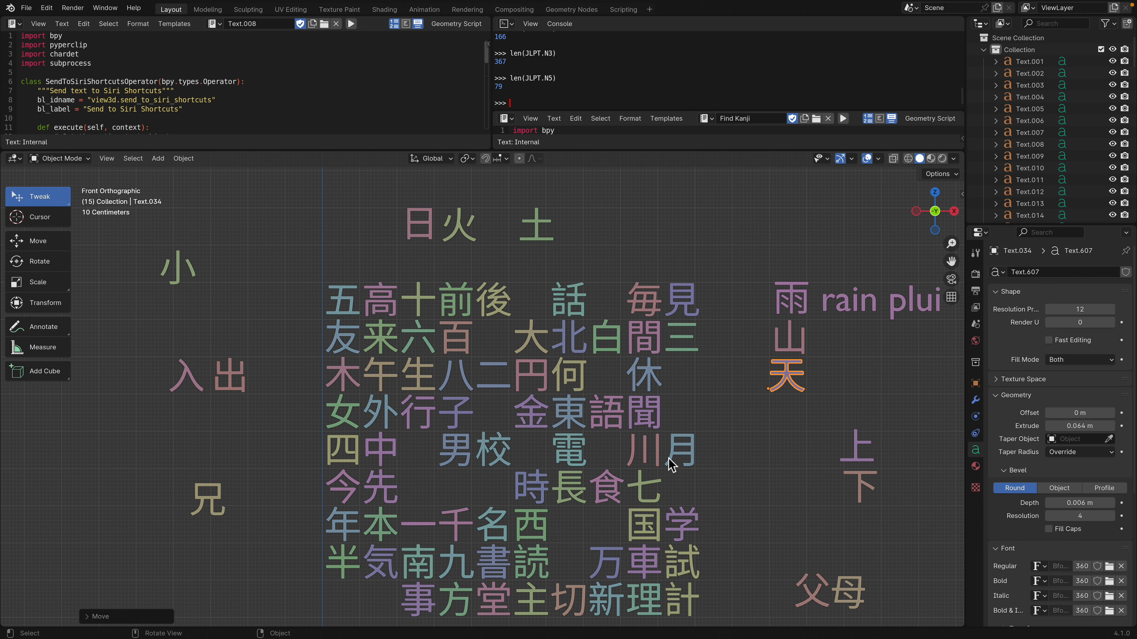
{"action": "scroll", "coordinate": [673, 482], "scroll_direction": "down", "scroll_amount": 1}
{"action": "left_click_drag", "start_coordinate": [625, 450], "coordinate": [745, 419]}
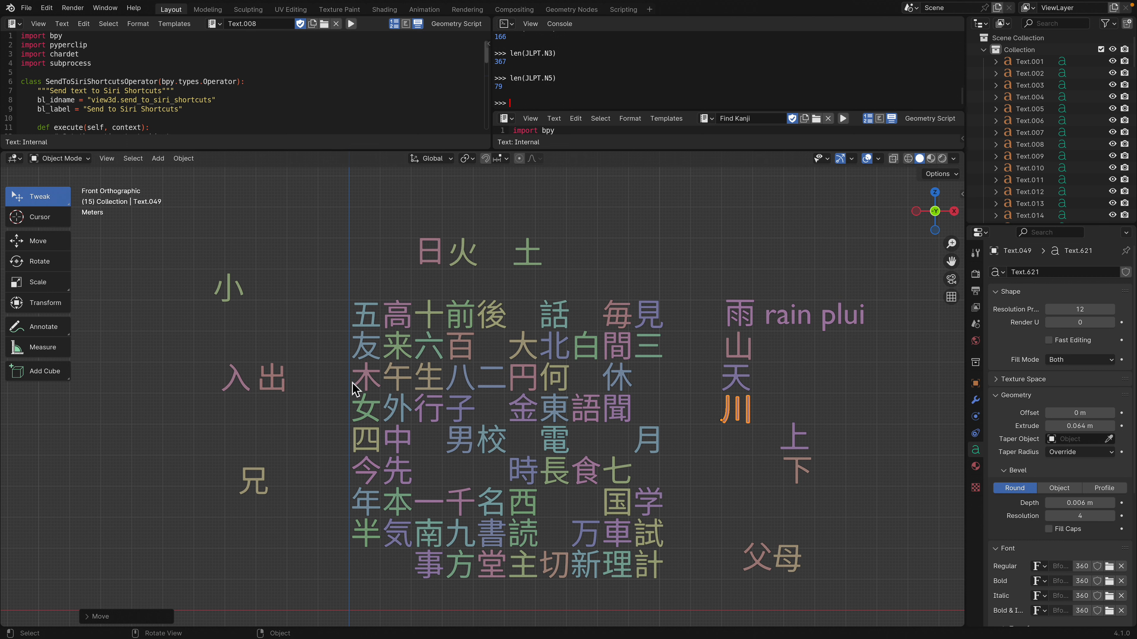
{"action": "scroll", "coordinate": [350, 386], "scroll_direction": "up", "scroll_amount": 1}
{"action": "left_click", "coordinate": [423, 386]}
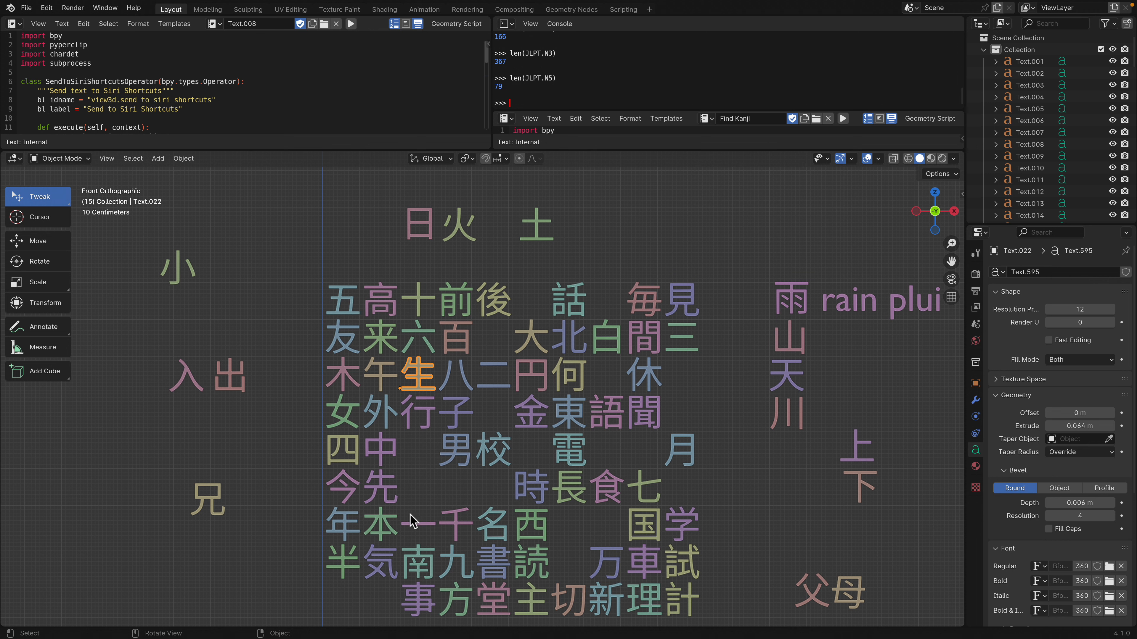
{"action": "left_click_drag", "start_coordinate": [387, 526], "coordinate": [794, 462]}
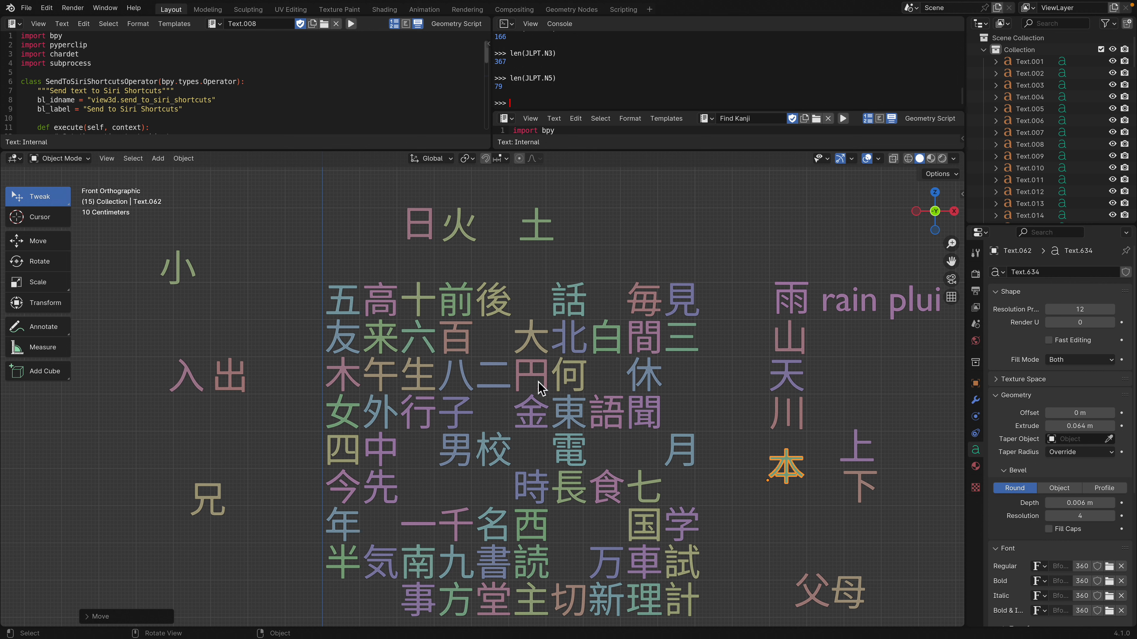
Step: Move the 円 kanji to the empty area above 雨, and place 大 beside 小
{"action": "left_click_drag", "start_coordinate": [719, 410], "coordinate": [823, 389]}
{"action": "left_click_drag", "start_coordinate": [534, 375], "coordinate": [799, 223]}
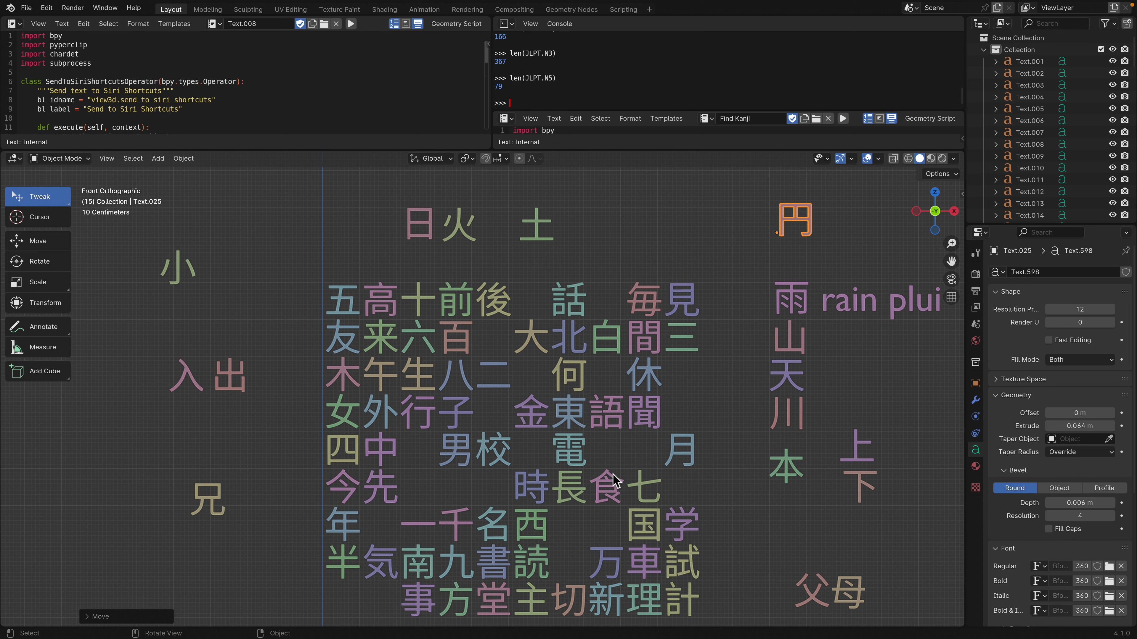
{"action": "left_click_drag", "start_coordinate": [536, 342], "coordinate": [228, 272]}
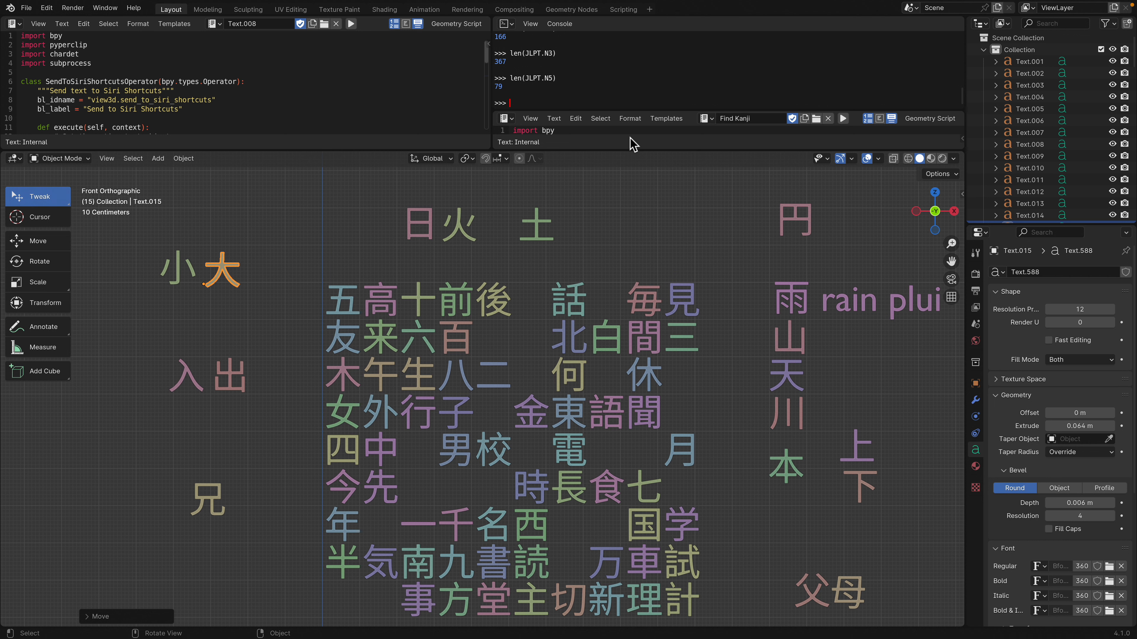
Step: Enlarge the text editors over the 3D viewport to show the whole Find Kanji script
{"action": "left_click_drag", "start_coordinate": [624, 149], "coordinate": [617, 235]}
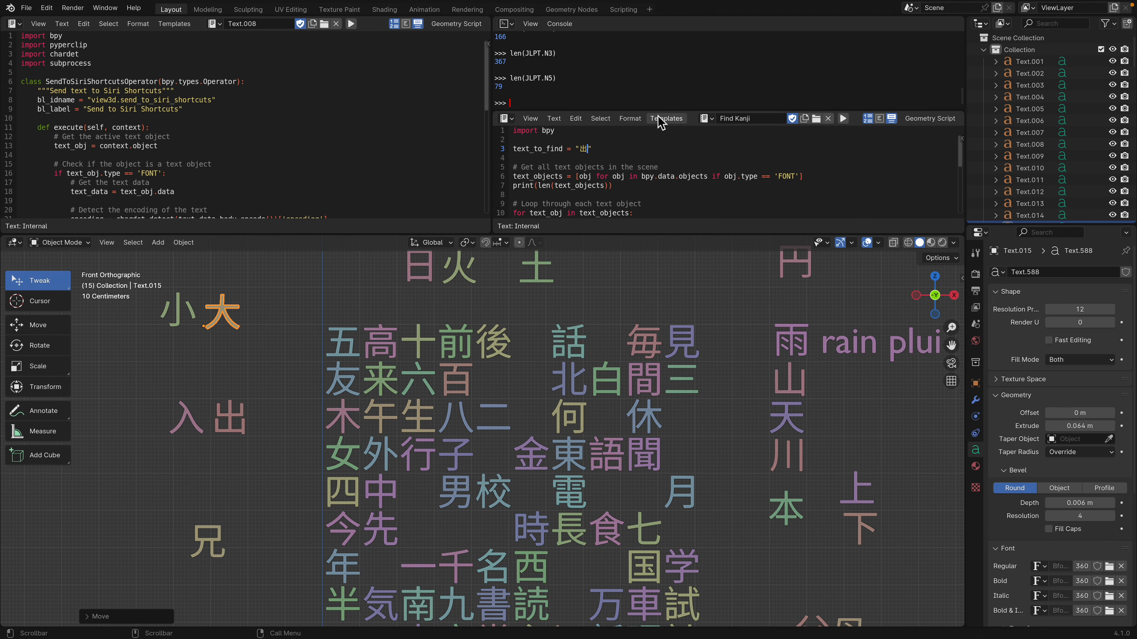
{"action": "left_click_drag", "start_coordinate": [658, 112], "coordinate": [658, 83]}
{"action": "left_click_drag", "start_coordinate": [673, 237], "coordinate": [665, 377]}
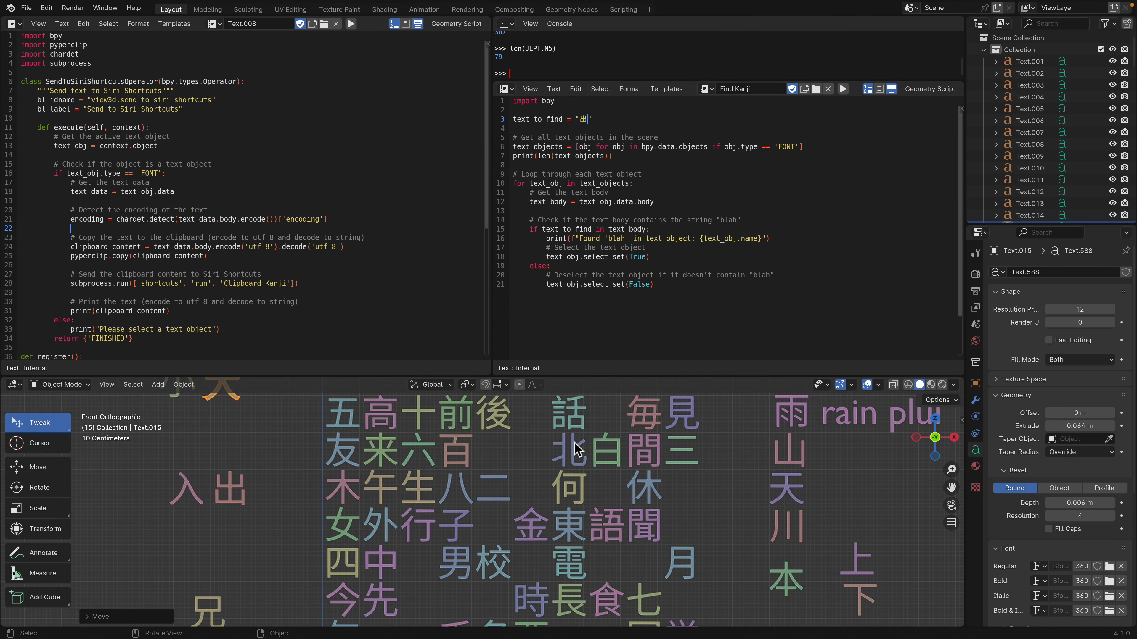
{"action": "left_click_drag", "start_coordinate": [686, 300], "coordinate": [595, 120]}
{"action": "left_click", "coordinate": [595, 121]}
Step: Browse the saved scripts Text, Text.001, Text.002 and Text.003 in the text editor that holds Find Kanji
{"action": "left_click", "coordinate": [706, 91]}
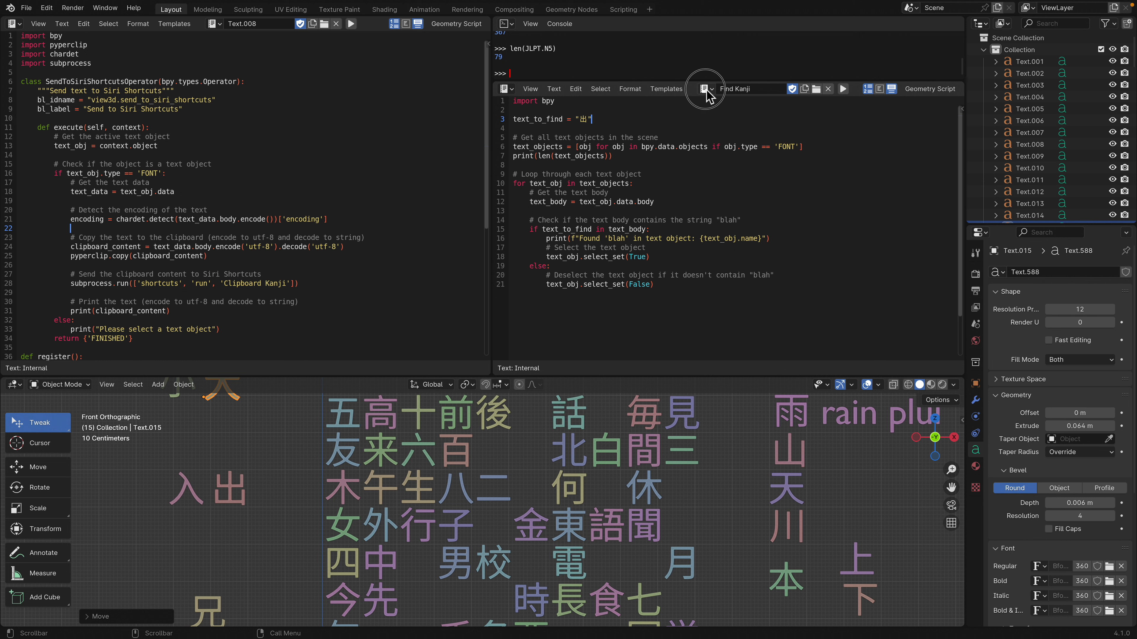
{"action": "left_click", "coordinate": [716, 161]}
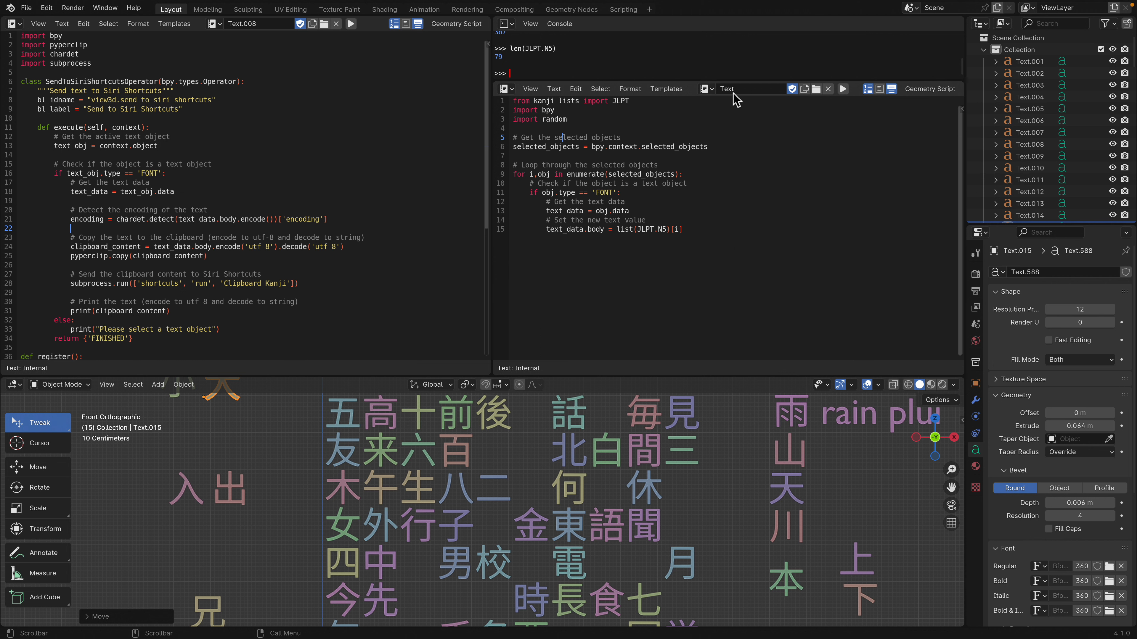
{"action": "left_click", "coordinate": [704, 88]}
{"action": "left_click", "coordinate": [727, 178]}
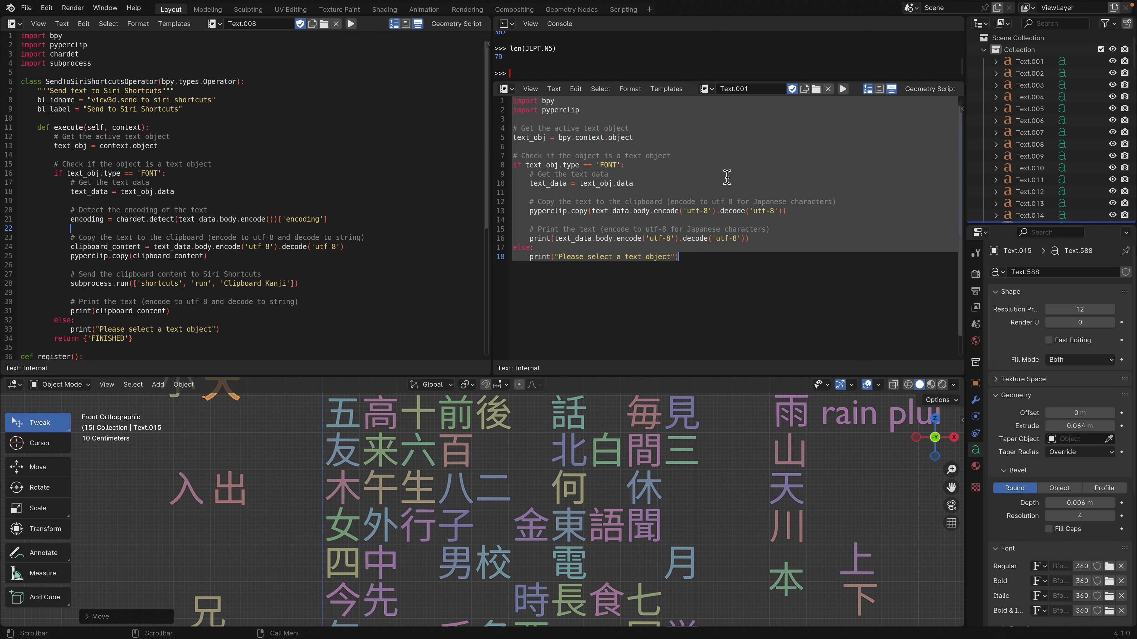
{"action": "left_click", "coordinate": [719, 237]}
{"action": "left_click", "coordinate": [706, 88]}
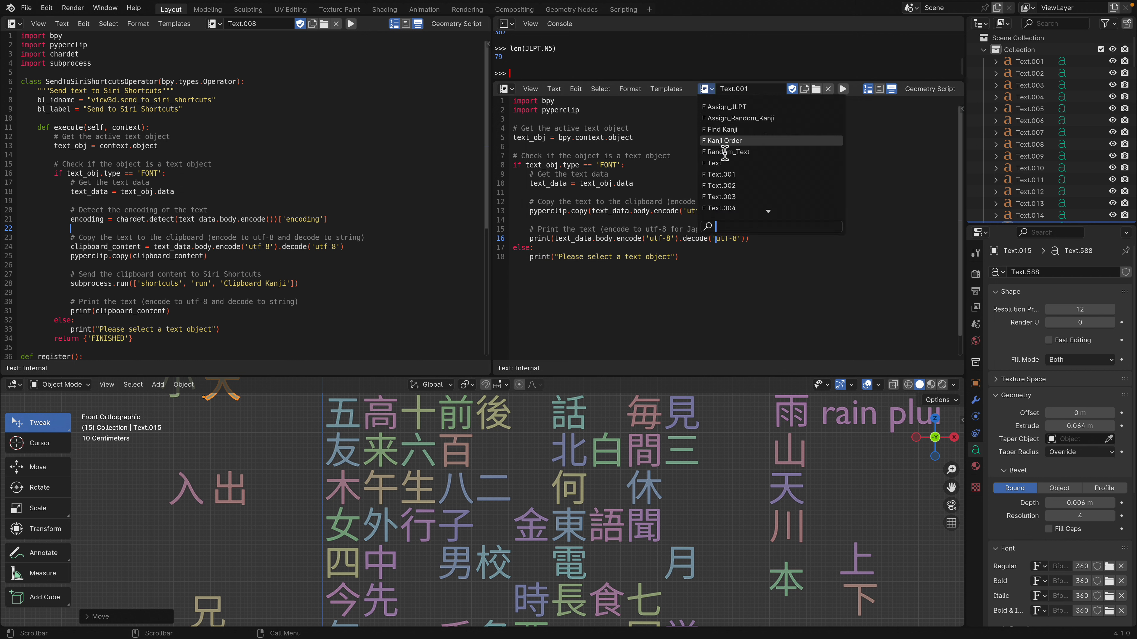
{"action": "left_click", "coordinate": [727, 187]}
{"action": "left_click", "coordinate": [706, 89]}
{"action": "left_click", "coordinate": [732, 195]}
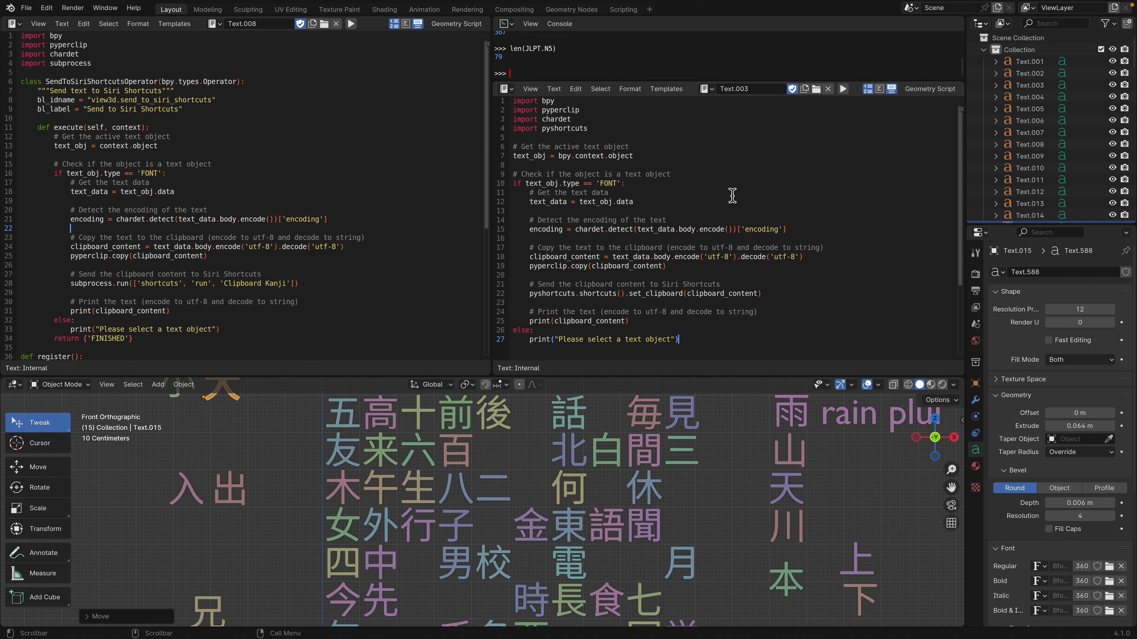
Step: Go on through the saved scripts to Text.006 and Text.007 in the same text editor
{"action": "left_click", "coordinate": [707, 88]}
{"action": "left_click", "coordinate": [743, 197]}
{"action": "left_click", "coordinate": [709, 87]}
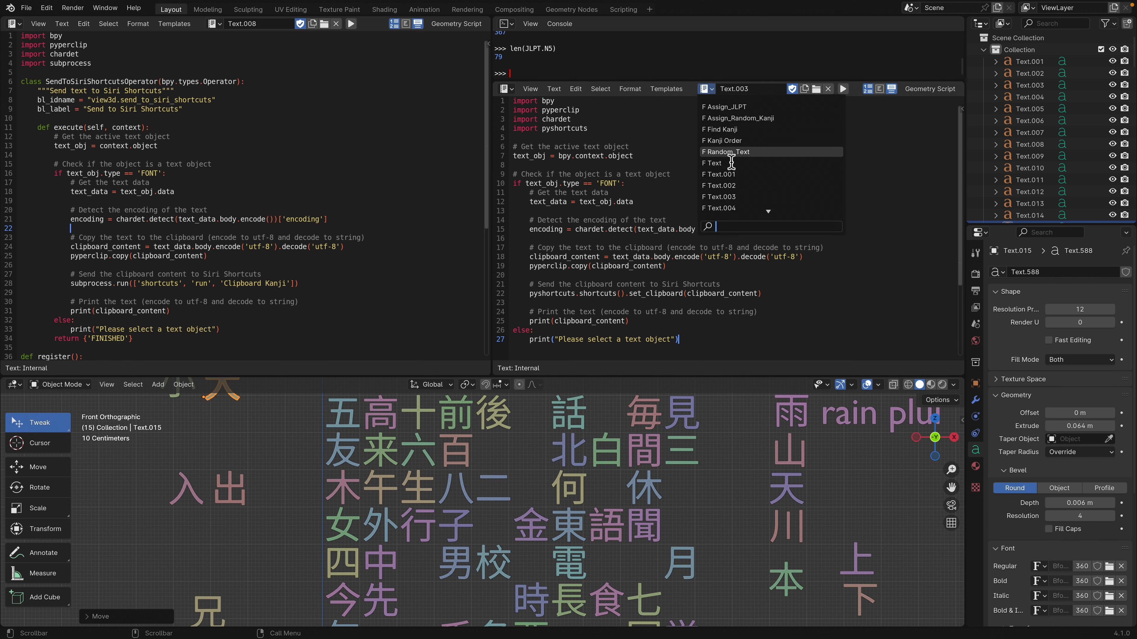
{"action": "scroll", "coordinate": [747, 212], "scroll_direction": "down", "scroll_amount": 1}
{"action": "scroll", "coordinate": [746, 212], "scroll_direction": "down", "scroll_amount": 1}
{"action": "left_click", "coordinate": [747, 208]}
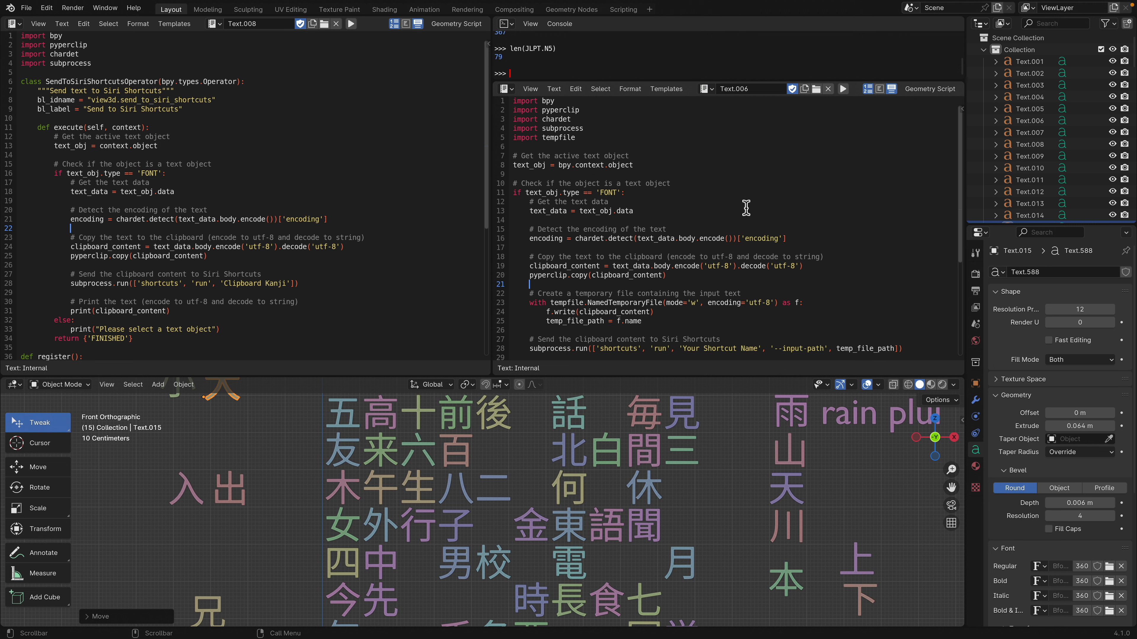
{"action": "left_click", "coordinate": [706, 88]}
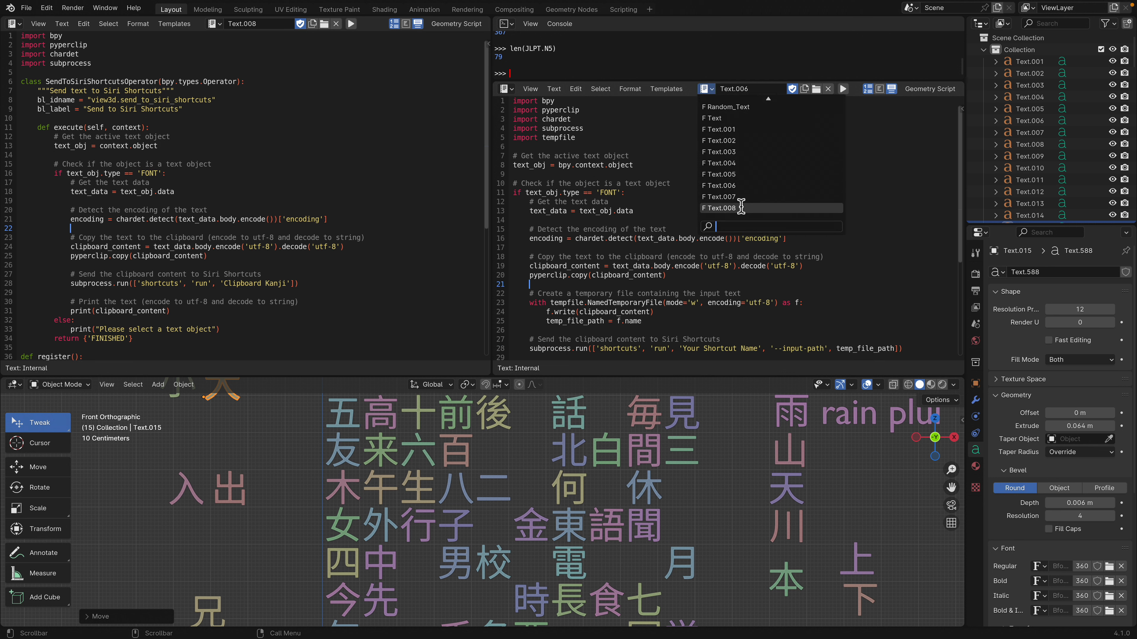
{"action": "left_click", "coordinate": [739, 198]}
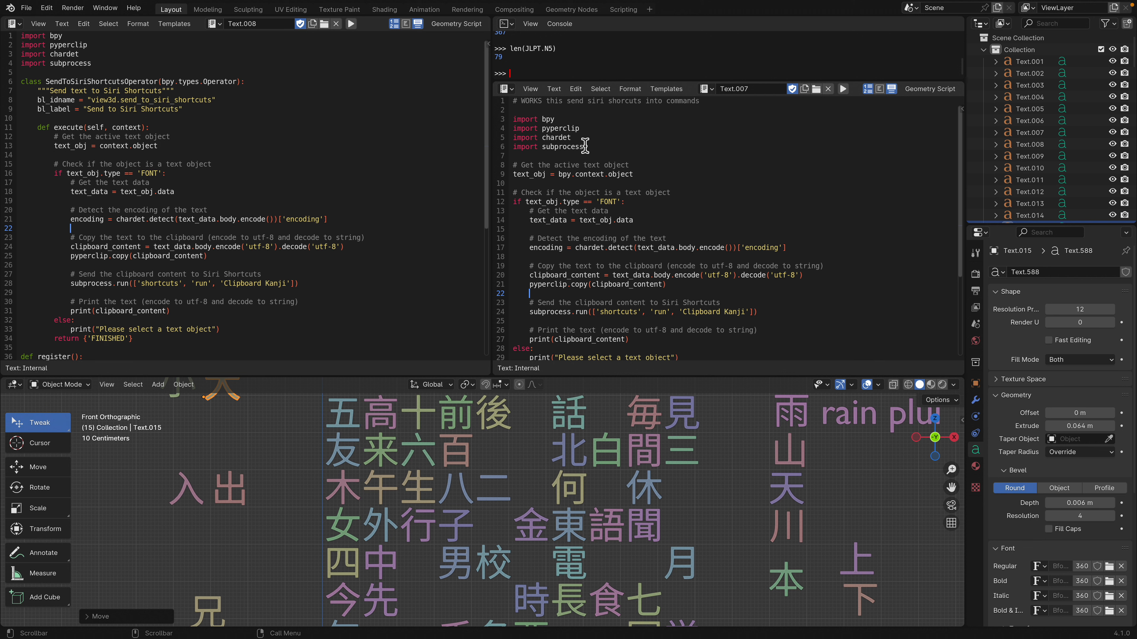
Step: Load the Text.008 script in the second text editor and enlarge the editors to show it in full
{"action": "left_click_drag", "start_coordinate": [645, 84], "coordinate": [644, 77]}
{"action": "left_click_drag", "start_coordinate": [689, 379], "coordinate": [682, 286]}
{"action": "left_click", "coordinate": [706, 82]}
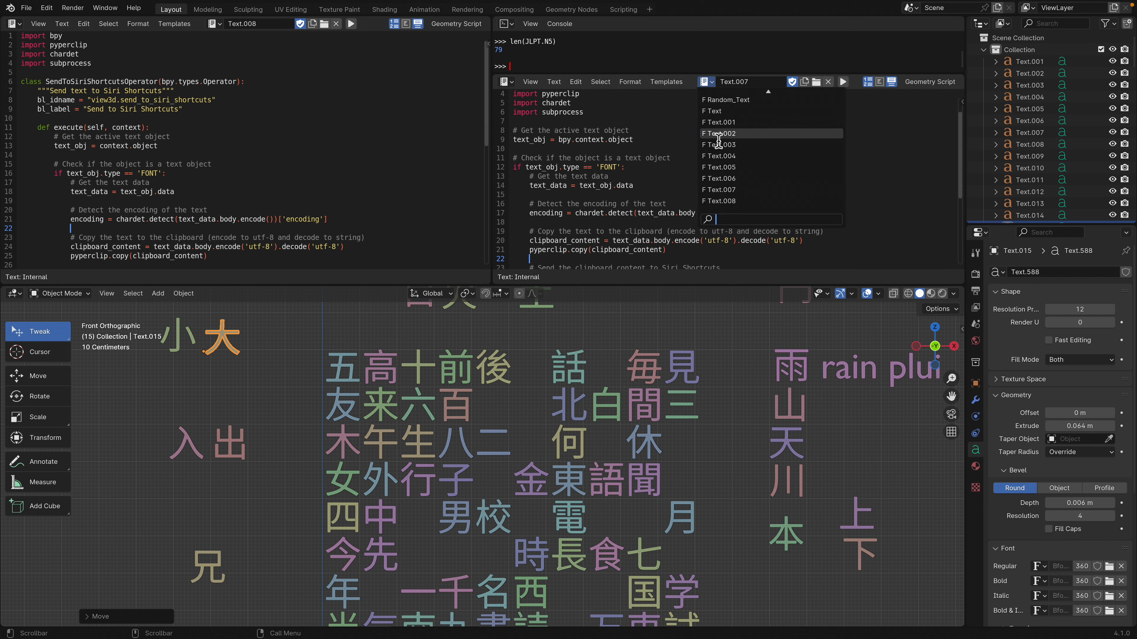
{"action": "left_click", "coordinate": [729, 190]}
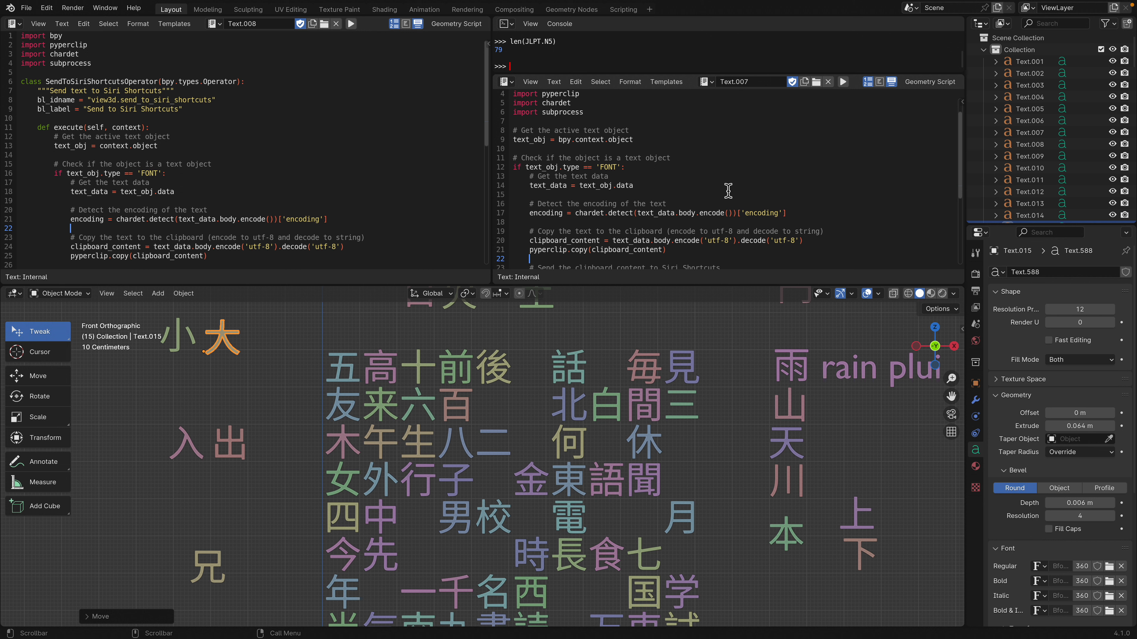
{"action": "left_click", "coordinate": [706, 82]}
{"action": "left_click", "coordinate": [718, 201]}
{"action": "left_click_drag", "start_coordinate": [718, 285], "coordinate": [666, 498]}
Step: Return to the Text.007 script, give the viewport more height again and select the 間 kanji
{"action": "left_click", "coordinate": [706, 81]}
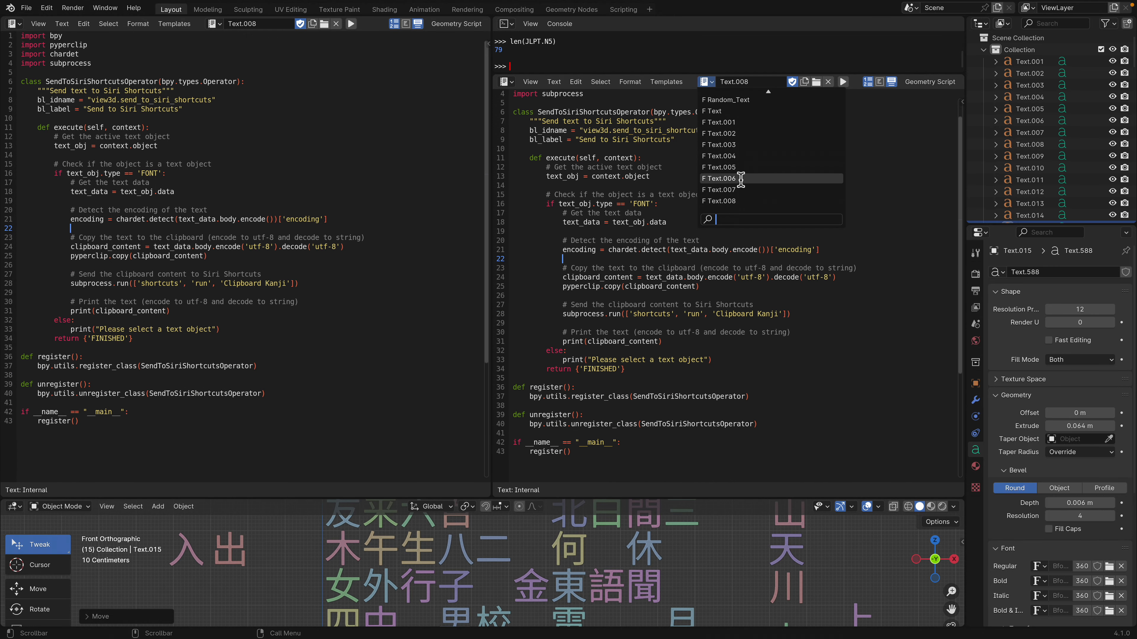
{"action": "left_click", "coordinate": [741, 190]}
{"action": "scroll", "coordinate": [626, 176], "scroll_direction": "up", "scroll_amount": 1}
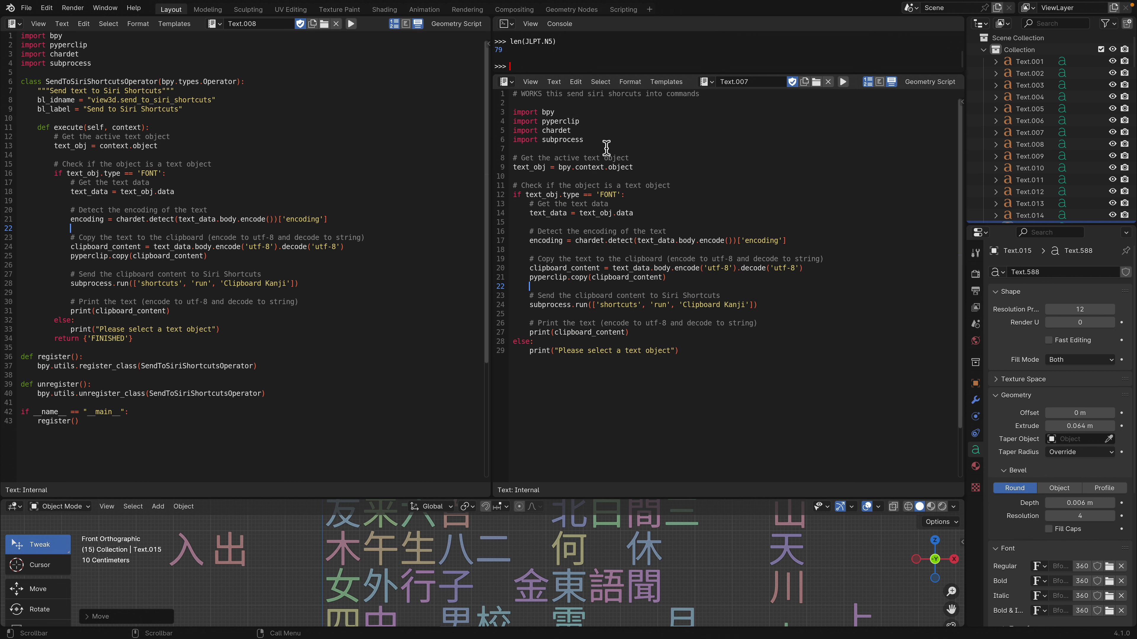
{"action": "left_click", "coordinate": [571, 168]}
{"action": "left_click_drag", "start_coordinate": [665, 503], "coordinate": [665, 426]}
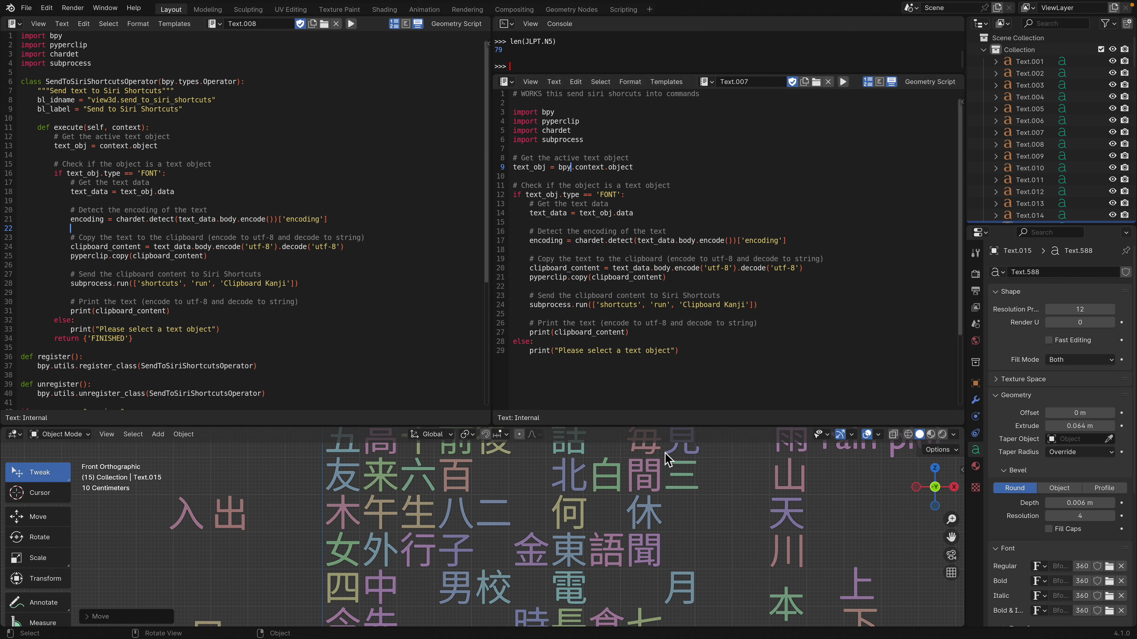
{"action": "left_click", "coordinate": [663, 475]}
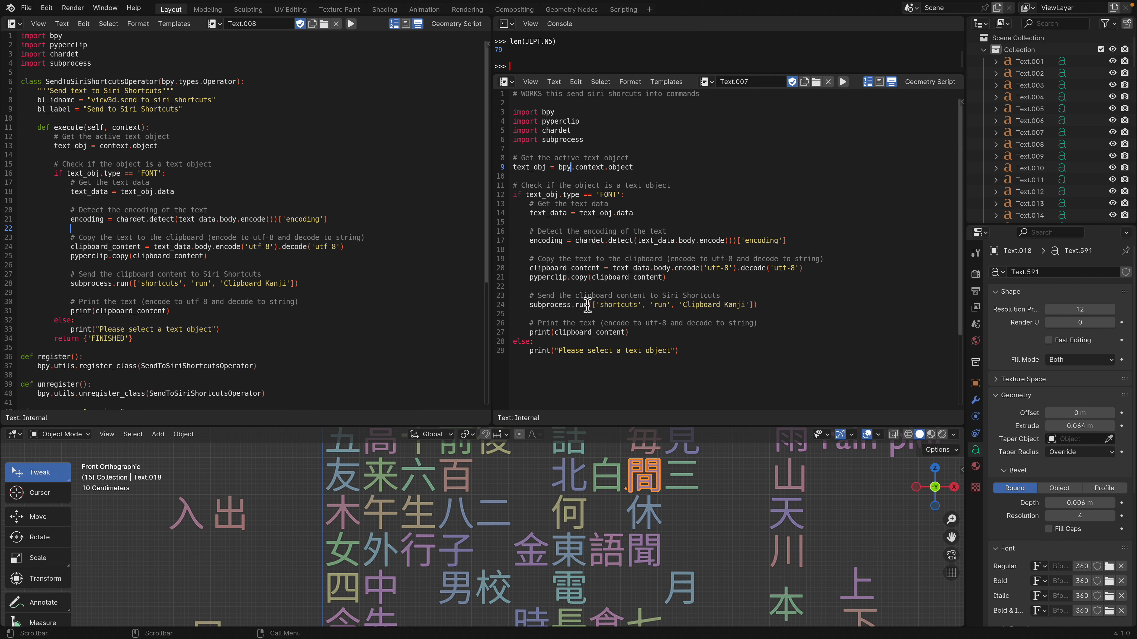
Step: Highlight the subprocess.run call for the 'Clipboard Kanji' shortcut in Text.007 to examine it
{"action": "left_click_drag", "start_coordinate": [530, 307], "coordinate": [641, 306]}
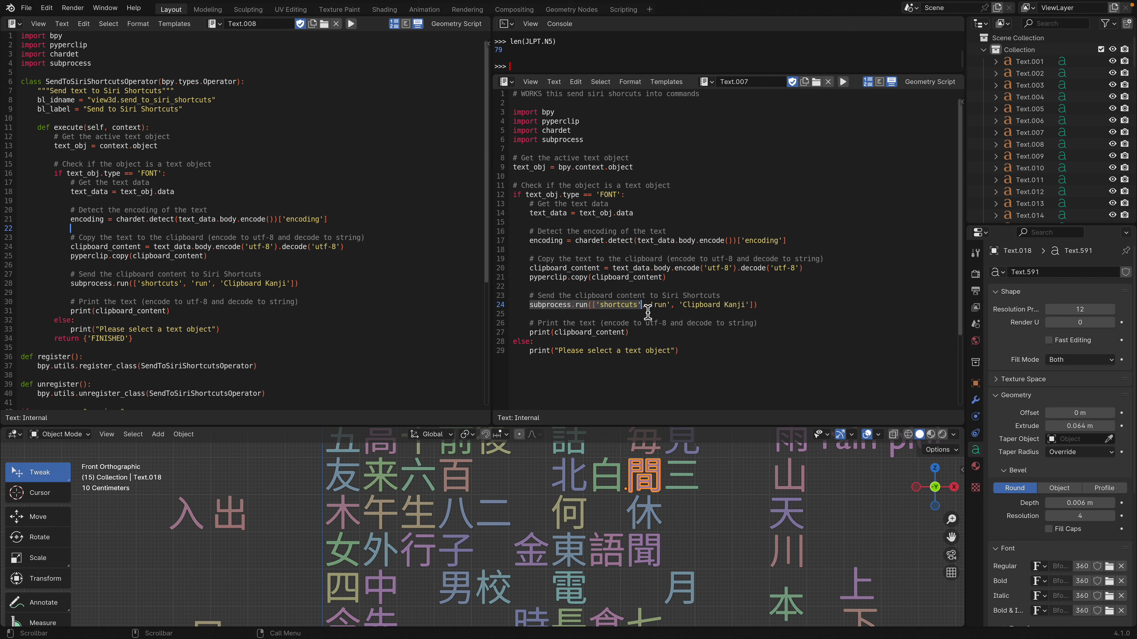
{"action": "left_click", "coordinate": [632, 308]}
{"action": "left_click_drag", "start_coordinate": [606, 306], "coordinate": [743, 306]}
{"action": "left_click", "coordinate": [755, 282]}
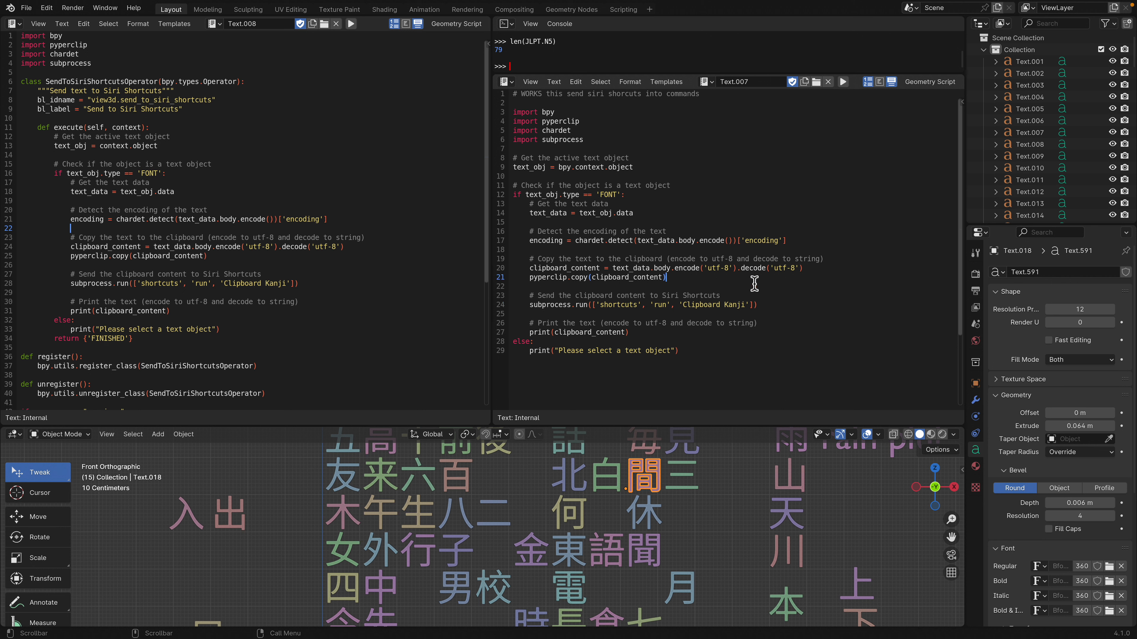
Step: Load Text.008 in the second text editor and enlarge the editors to read the SendToSiriShortcutsOperator class
{"action": "left_click_drag", "start_coordinate": [743, 426], "coordinate": [701, 330]}
{"action": "left_click", "coordinate": [706, 81]}
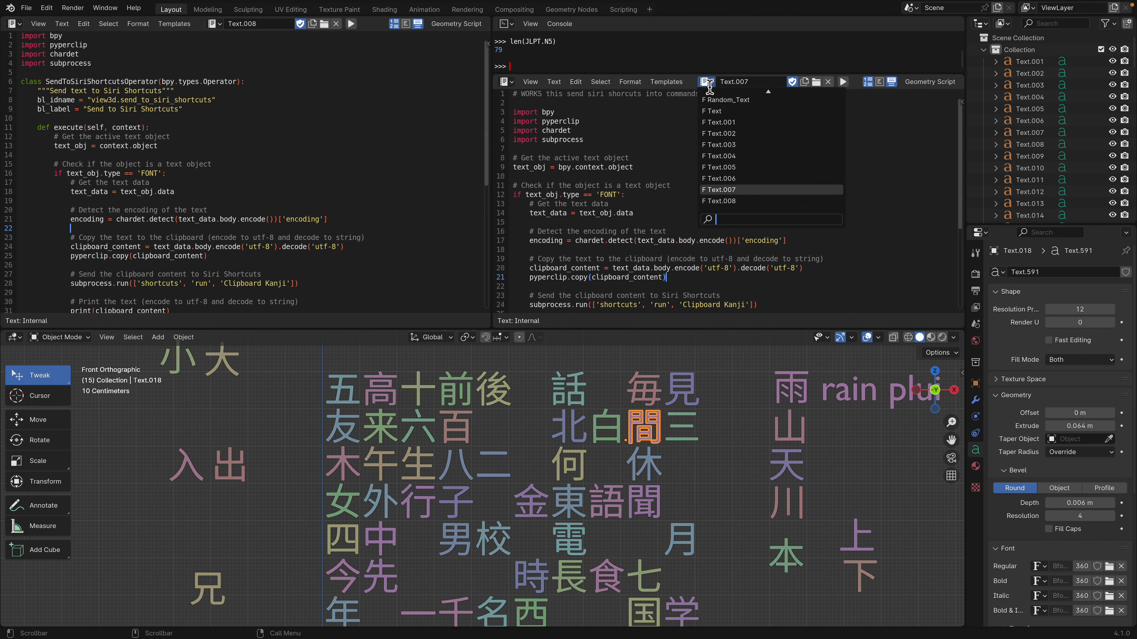
{"action": "left_click", "coordinate": [738, 201]}
{"action": "left_click_drag", "start_coordinate": [745, 330], "coordinate": [715, 540]}
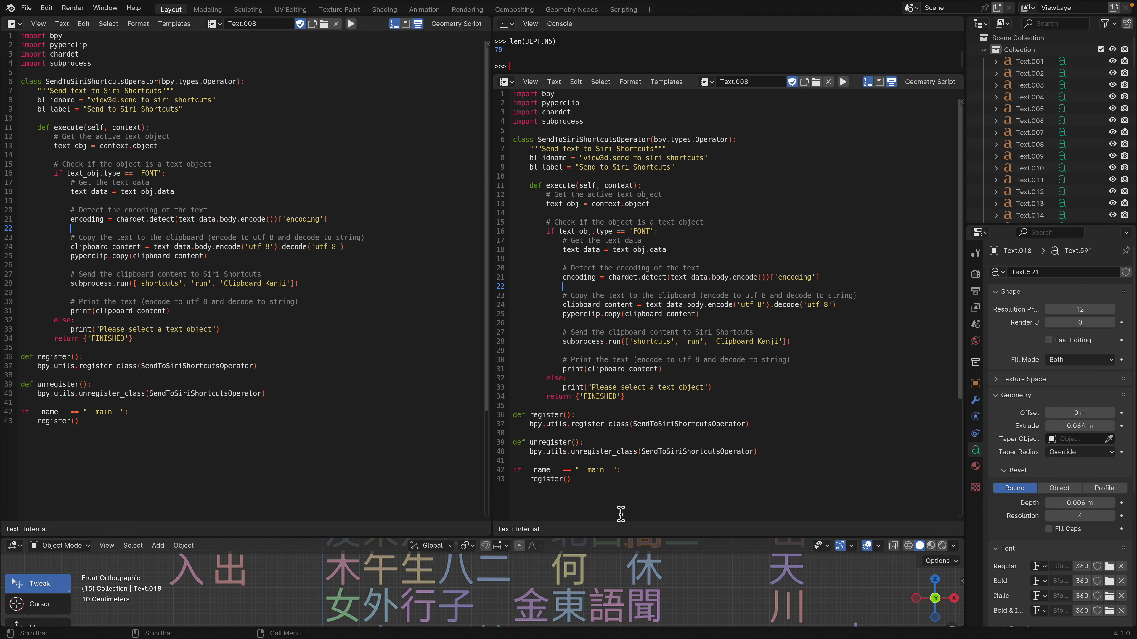
Step: Shrink the text editors, select the 毎 kanji and look up the Send to Siri Shortcuts operator without running it
{"action": "left_click_drag", "start_coordinate": [626, 539], "coordinate": [626, 214]}
{"action": "left_click", "coordinate": [638, 325]}
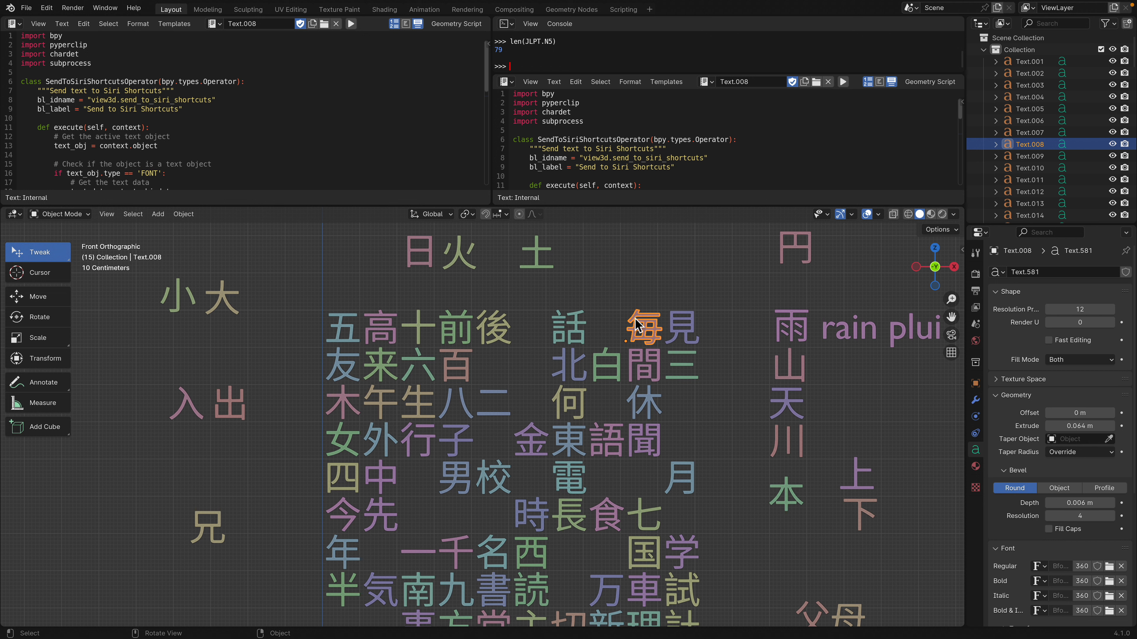
{"action": "key", "text": "F3"}
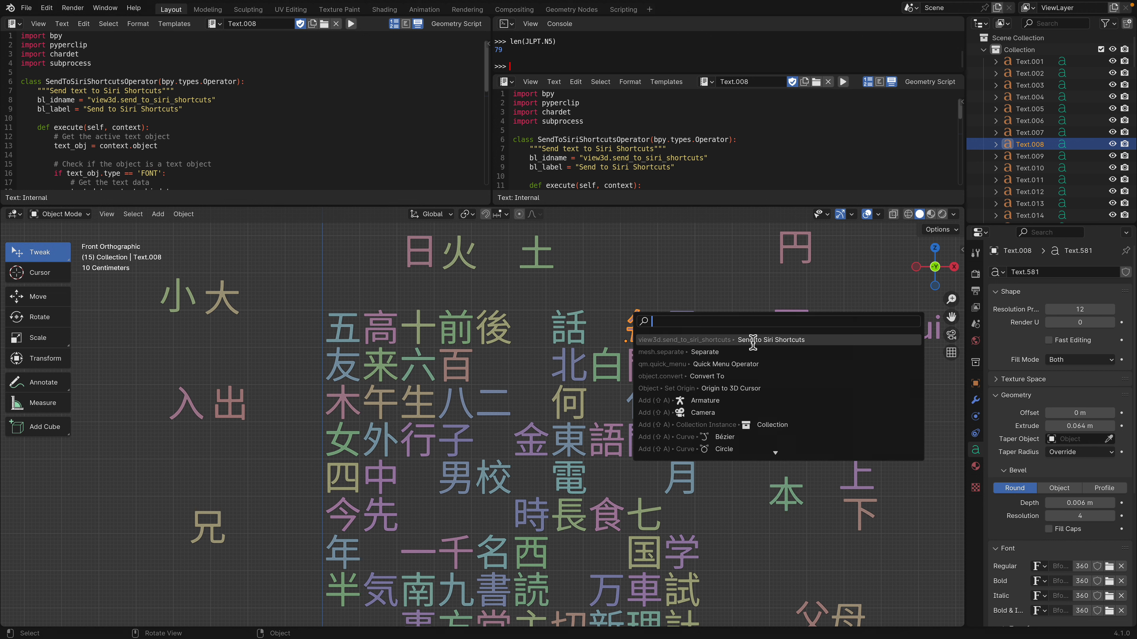
{"action": "left_click", "coordinate": [695, 260]}
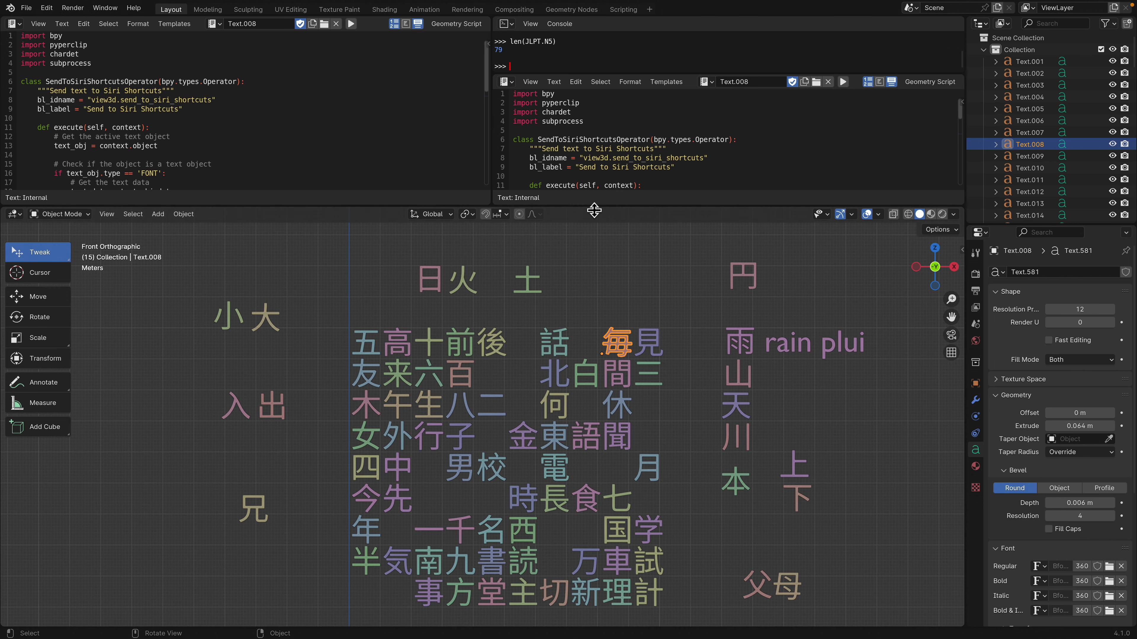
Step: Move the 一, 二 and 三 kanji out of the grid into a number row above 日 and 火
{"action": "left_click_drag", "start_coordinate": [595, 205], "coordinate": [582, 147]}
{"action": "scroll", "coordinate": [555, 268], "scroll_direction": "up", "scroll_amount": 1}
{"action": "scroll", "coordinate": [555, 269], "scroll_direction": "down", "scroll_amount": 2}
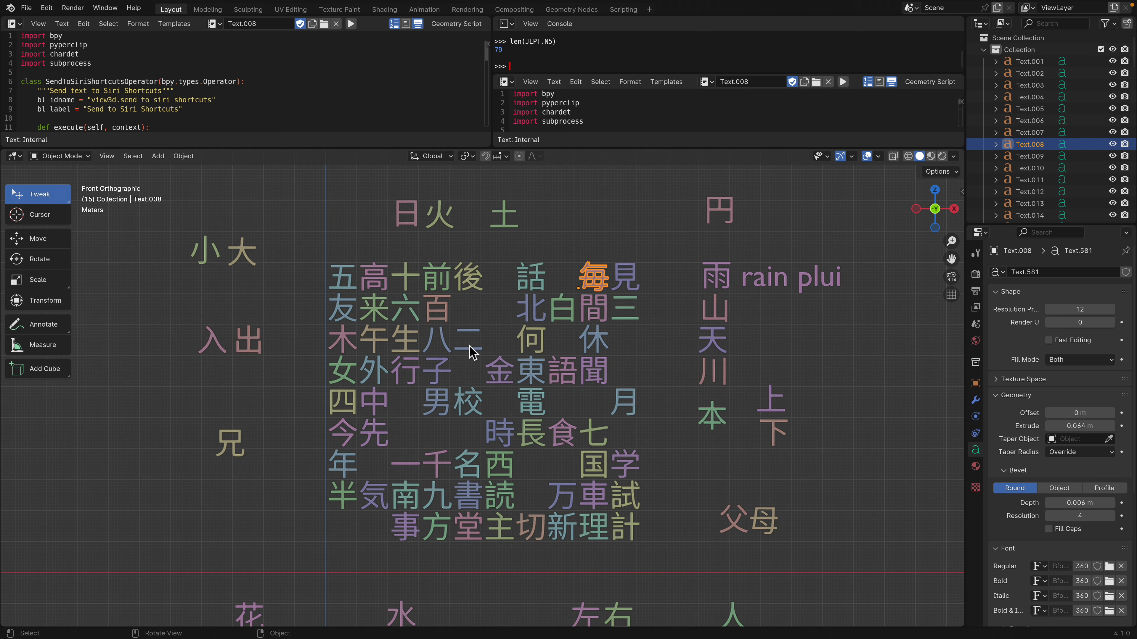
{"action": "scroll", "coordinate": [477, 371], "scroll_direction": "down", "scroll_amount": 1}
{"action": "middle_click_drag", "start_coordinate": [477, 372], "coordinate": [465, 410], "text": "shift"}
{"action": "left_click_drag", "start_coordinate": [419, 493], "coordinate": [363, 237]}
{"action": "left_click_drag", "start_coordinate": [457, 388], "coordinate": [378, 234]}
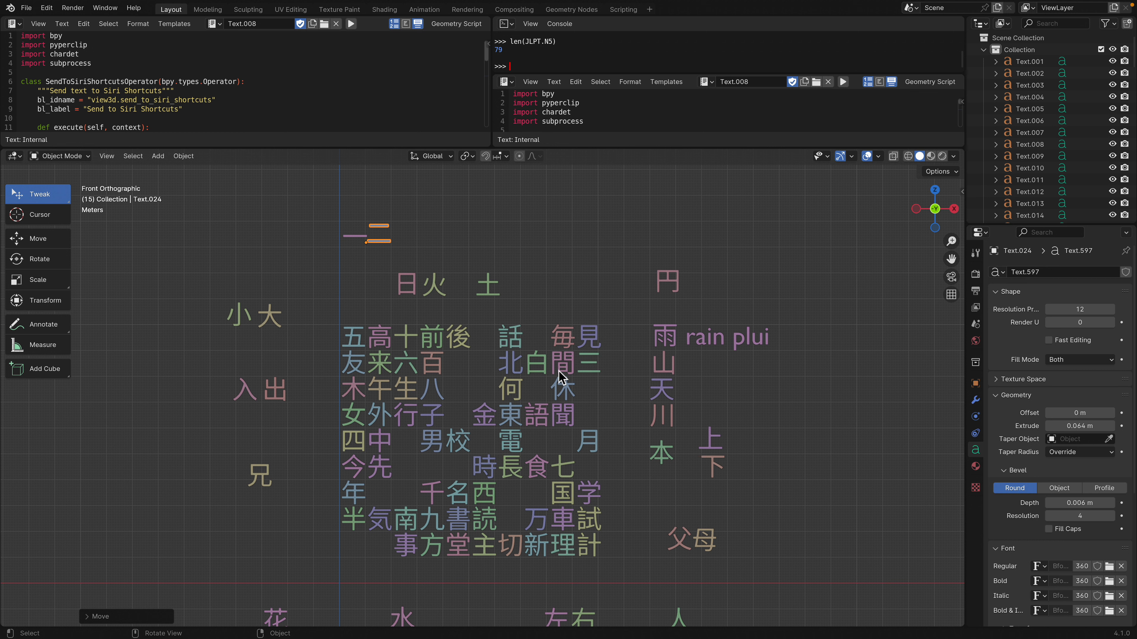
{"action": "left_click_drag", "start_coordinate": [591, 360], "coordinate": [406, 231]}
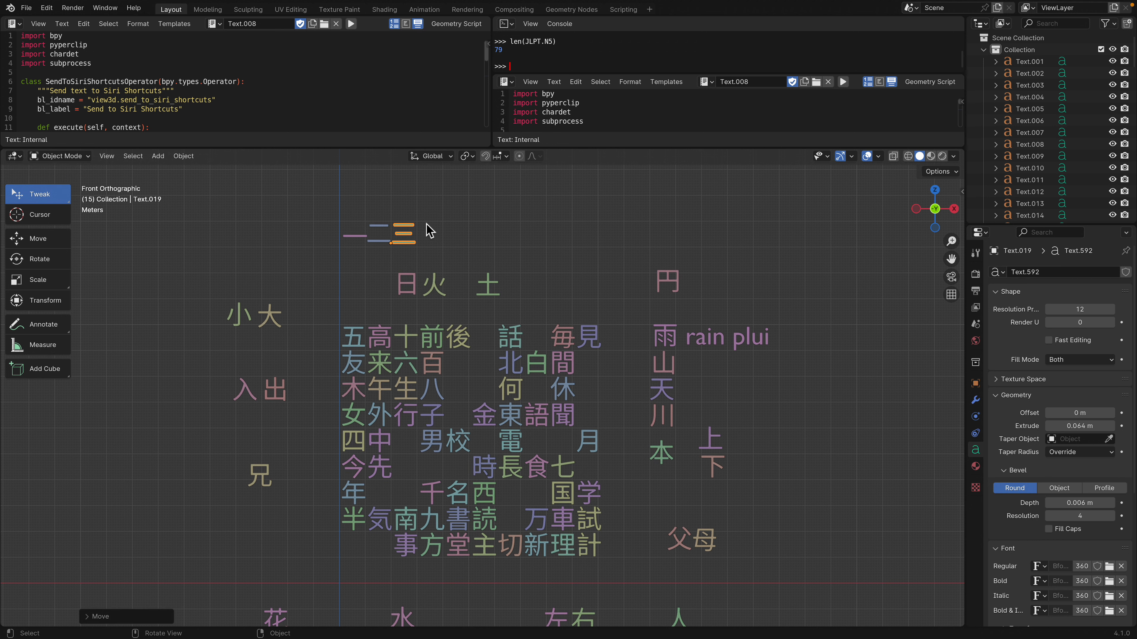
{"action": "left_click", "coordinate": [430, 232]}
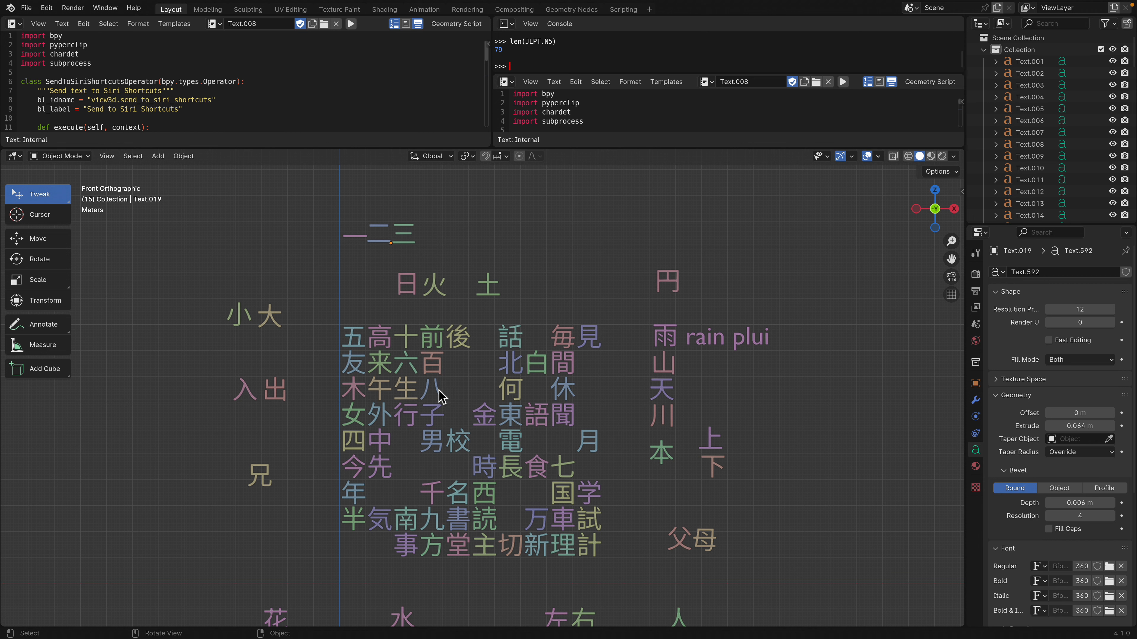
Step: Move 八, 十 and 六 from the grid into the number row, leaving gaps for the missing numbers
{"action": "left_click_drag", "start_coordinate": [441, 394], "coordinate": [541, 238]}
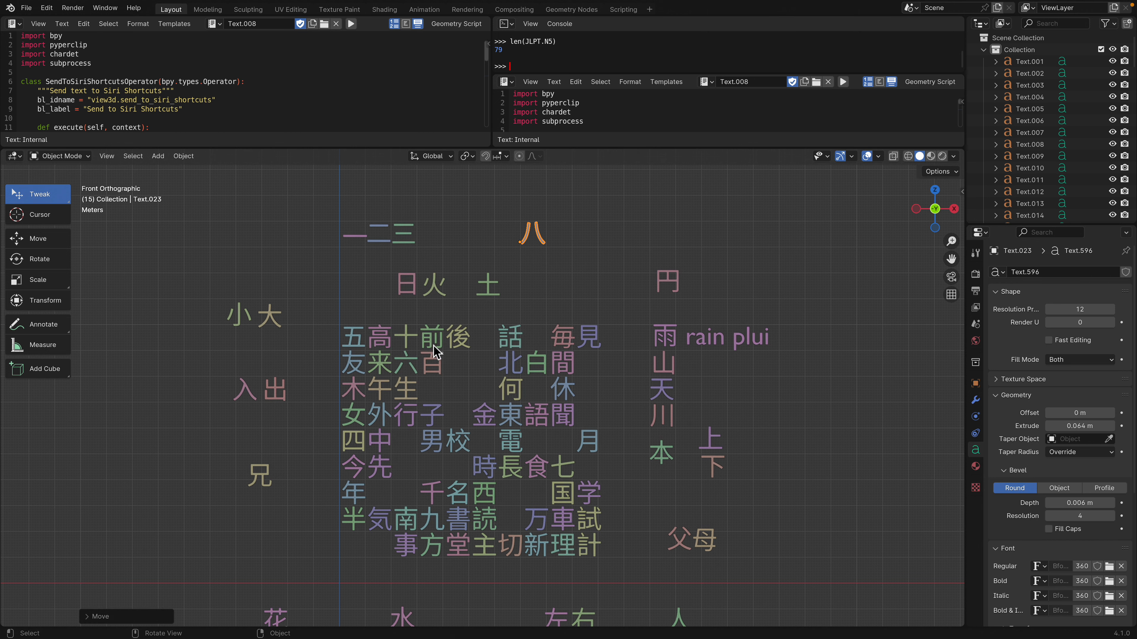
{"action": "left_click_drag", "start_coordinate": [408, 338], "coordinate": [590, 233]}
{"action": "left_click_drag", "start_coordinate": [543, 233], "coordinate": [583, 235]}
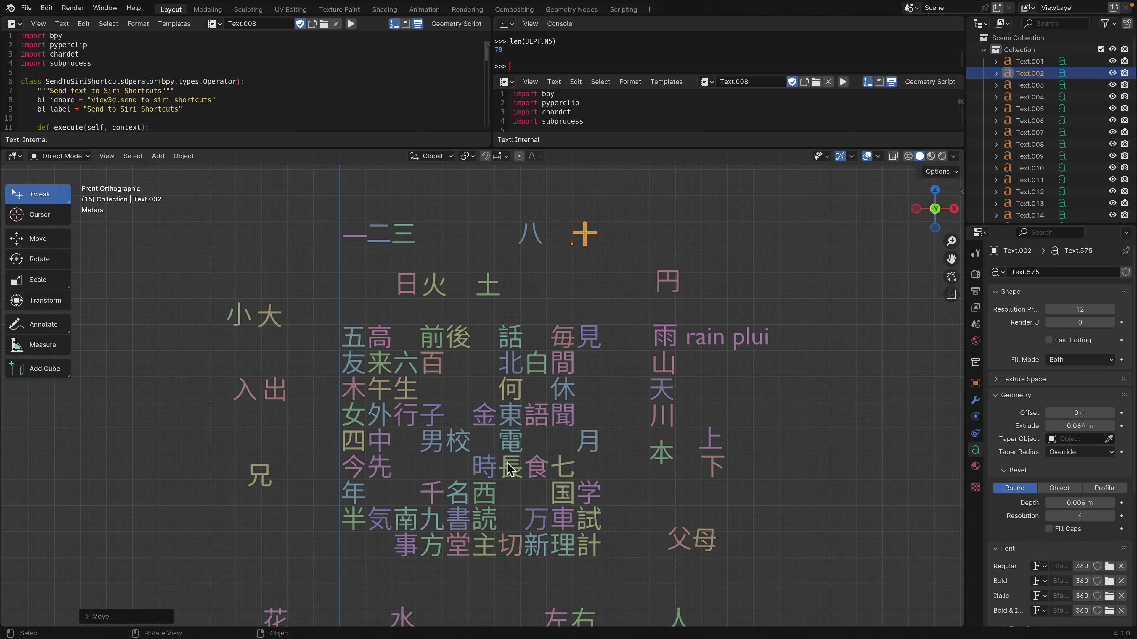
{"action": "scroll", "coordinate": [508, 466], "scroll_direction": "up", "scroll_amount": 1}
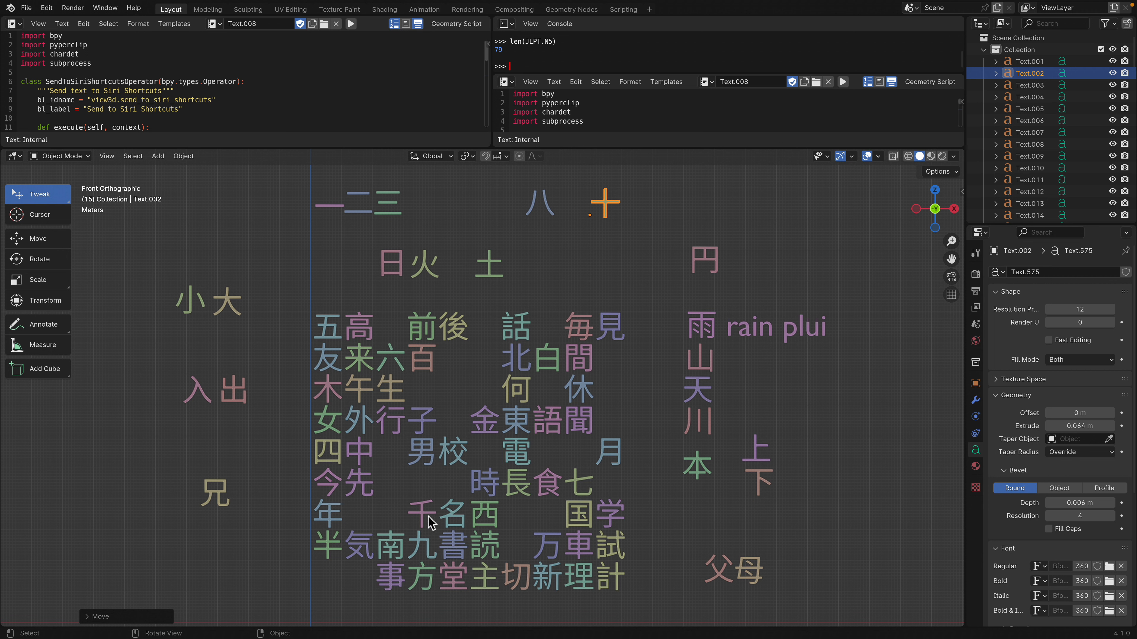
{"action": "left_click_drag", "start_coordinate": [418, 348], "coordinate": [503, 201]}
{"action": "left_click_drag", "start_coordinate": [493, 201], "coordinate": [504, 203]}
{"action": "scroll", "coordinate": [453, 457], "scroll_direction": "down", "scroll_amount": 1}
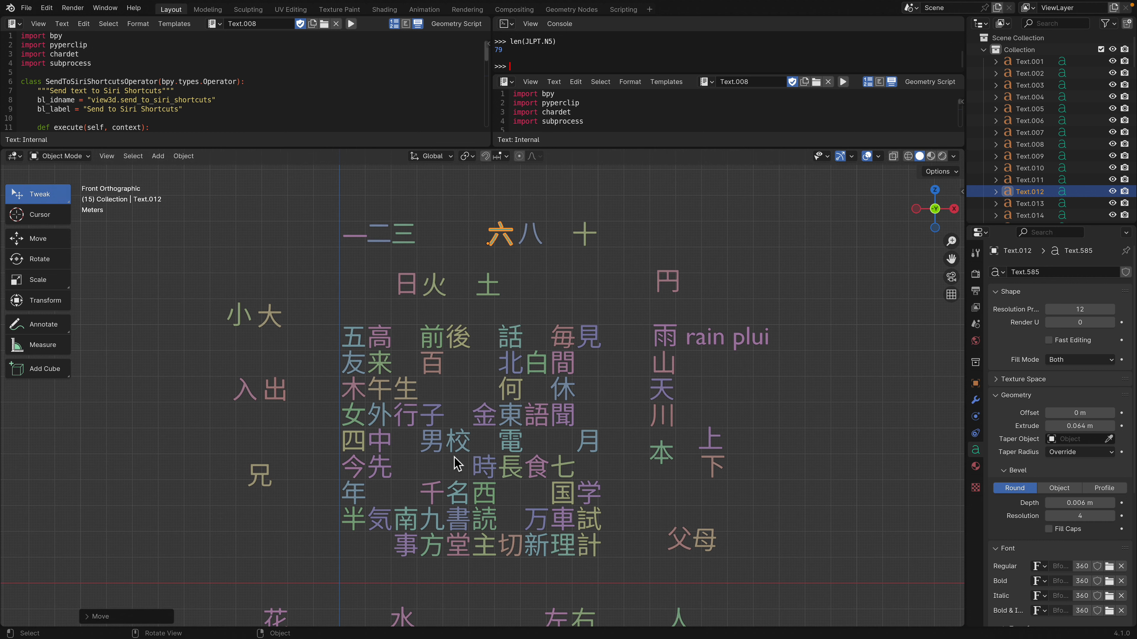
Step: Place 七 between 六 and 八 in the number row, spacing 八 and 十 to fit
{"action": "scroll", "coordinate": [454, 457], "scroll_direction": "up", "scroll_amount": 1}
{"action": "left_click_drag", "start_coordinate": [582, 484], "coordinate": [551, 249]}
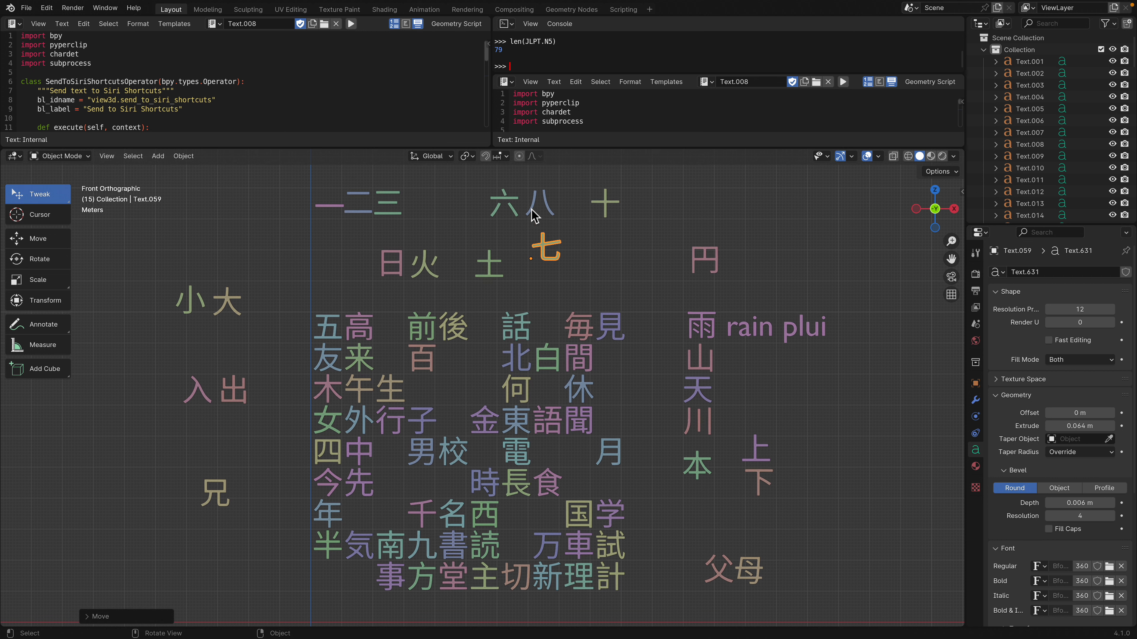
{"action": "left_click_drag", "start_coordinate": [544, 200], "coordinate": [564, 202]}
{"action": "left_click_drag", "start_coordinate": [546, 245], "coordinate": [527, 198]}
{"action": "left_click_drag", "start_coordinate": [570, 204], "coordinate": [531, 198]}
{"action": "left_click_drag", "start_coordinate": [605, 203], "coordinate": [606, 202]}
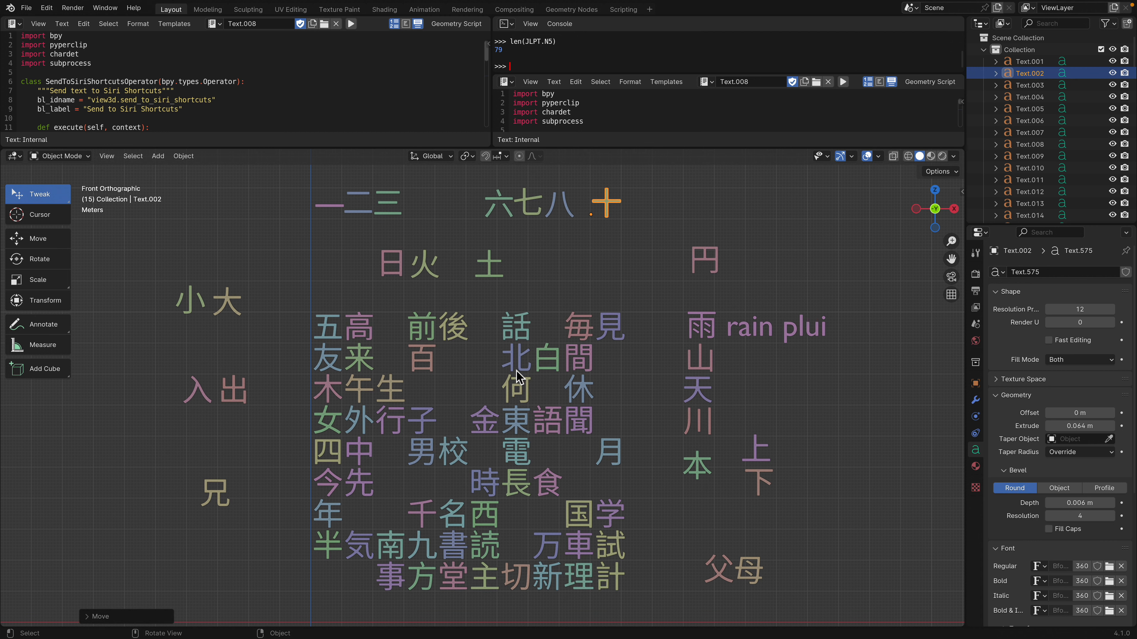
Step: Move the 北 kanji into the empty gap between 何 and 休 in the grid
{"action": "left_click_drag", "start_coordinate": [517, 376], "coordinate": [545, 395]}
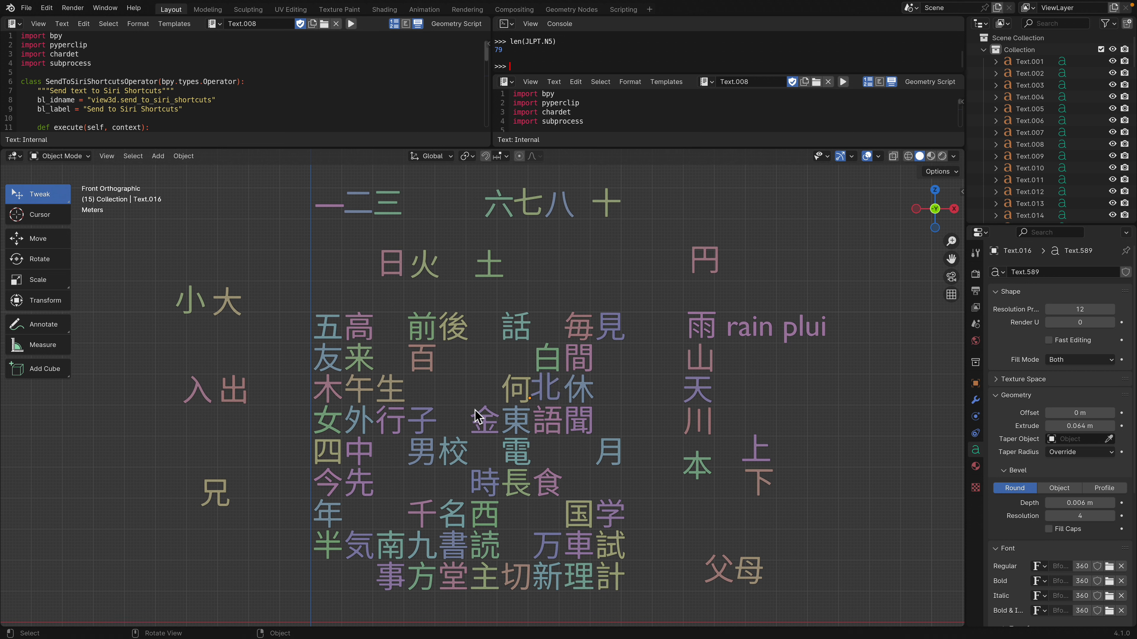
Step: Move the 西 kanji out of the grid to the open space right of 川
{"action": "left_click_drag", "start_coordinate": [492, 514], "coordinate": [866, 414]}
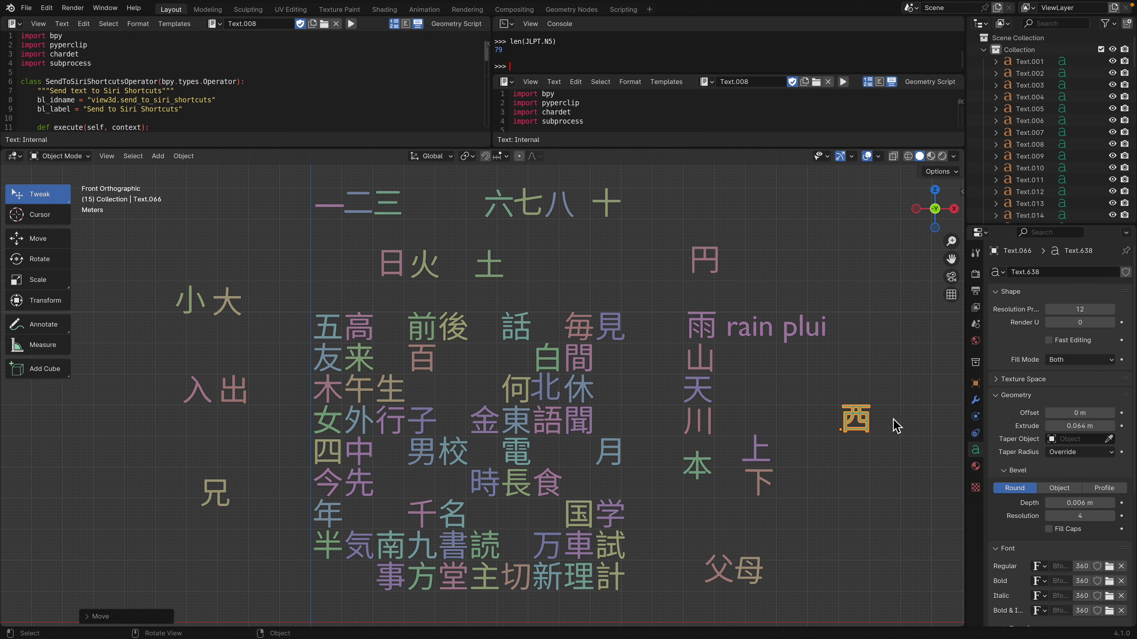
{"action": "left_click_drag", "start_coordinate": [860, 419], "coordinate": [860, 420]}
{"action": "middle_click_drag", "start_coordinate": [784, 416], "coordinate": [736, 400], "text": "shift"}
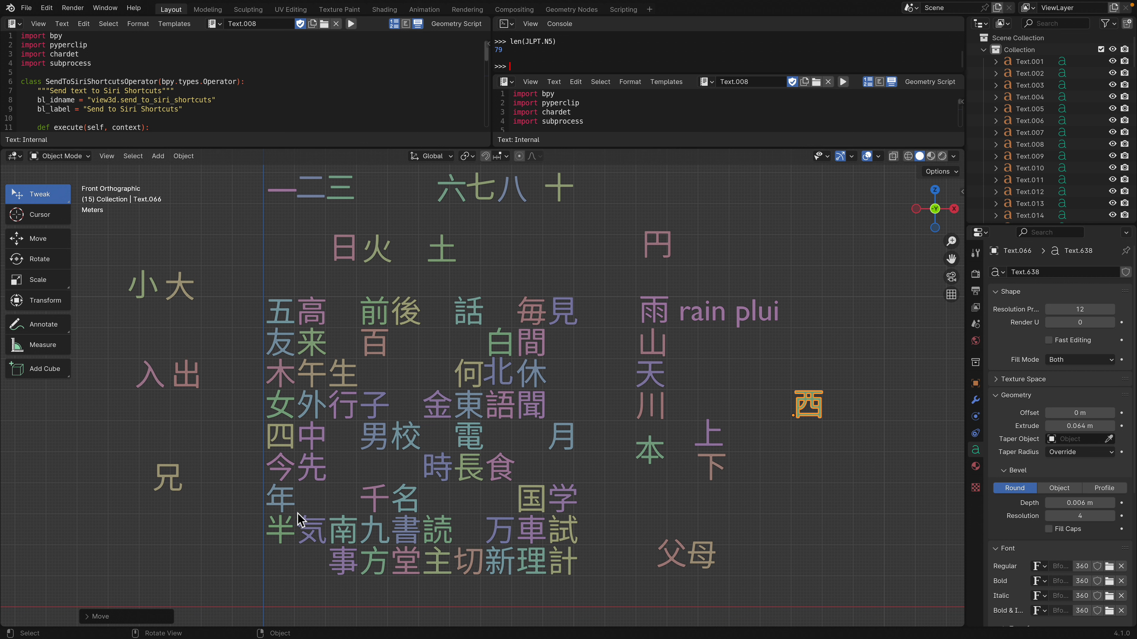
Step: Move the 女 kanji out of the grid to the open space below and left of 兄
{"action": "left_click_drag", "start_coordinate": [287, 408], "coordinate": [86, 532]}
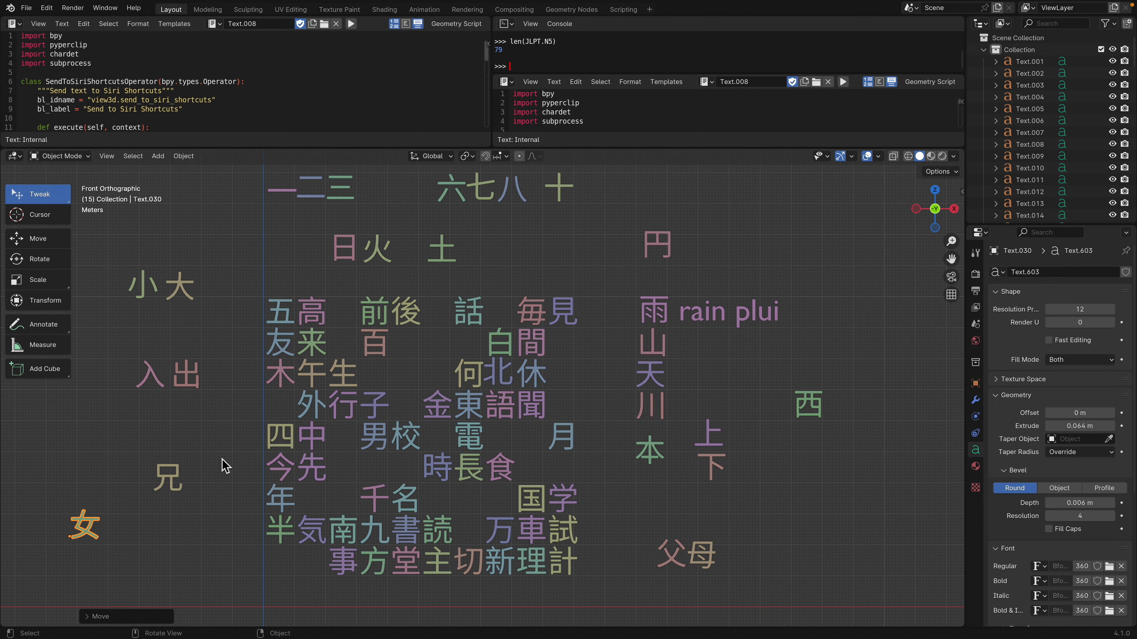
{"action": "scroll", "coordinate": [252, 452], "scroll_direction": "left", "scroll_amount": 3, "text": "shift"}
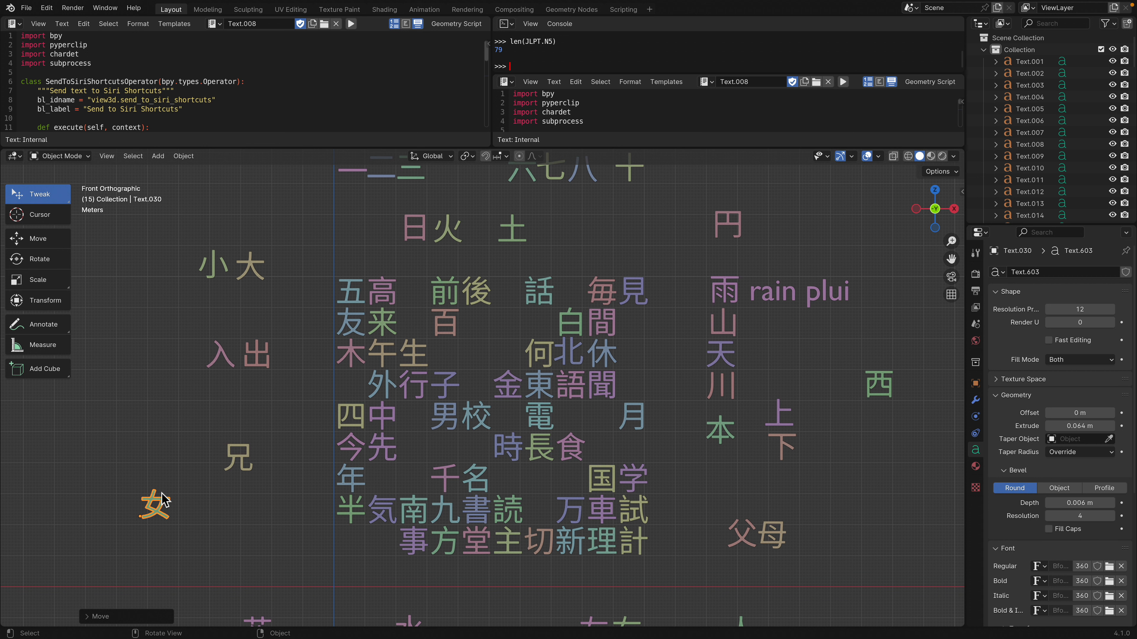
{"action": "left_click_drag", "start_coordinate": [167, 501], "coordinate": [174, 505]}
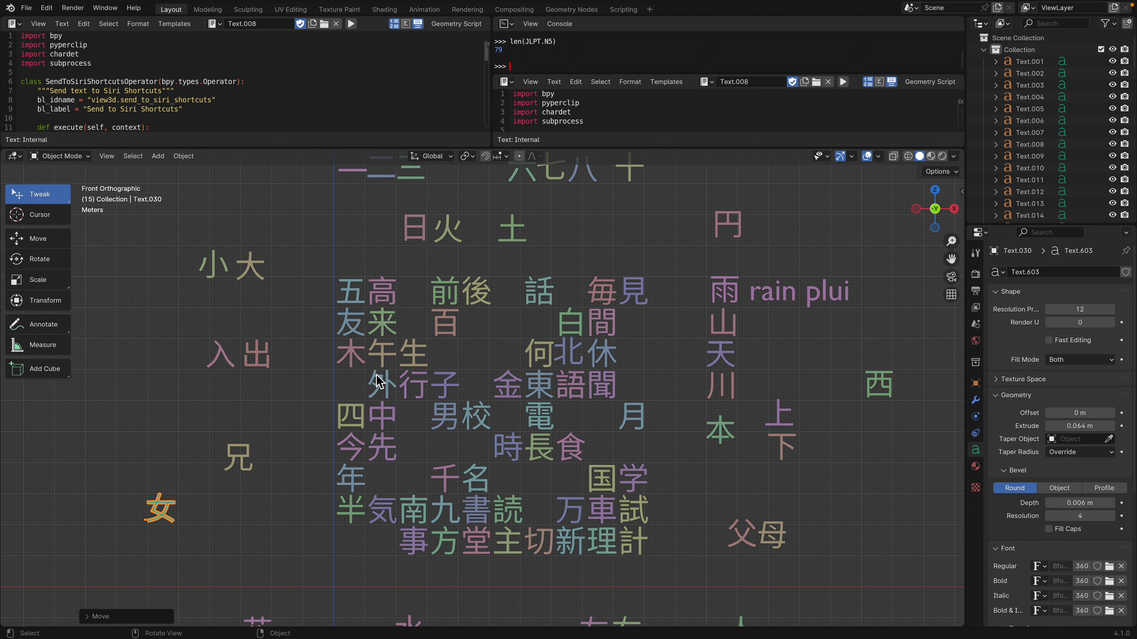
Step: Move 四 from the grid into the number row after 三, and shift 六 slightly towards it
{"action": "scroll", "coordinate": [380, 383], "scroll_direction": "down", "scroll_amount": 2}
{"action": "left_click", "coordinate": [370, 446]}
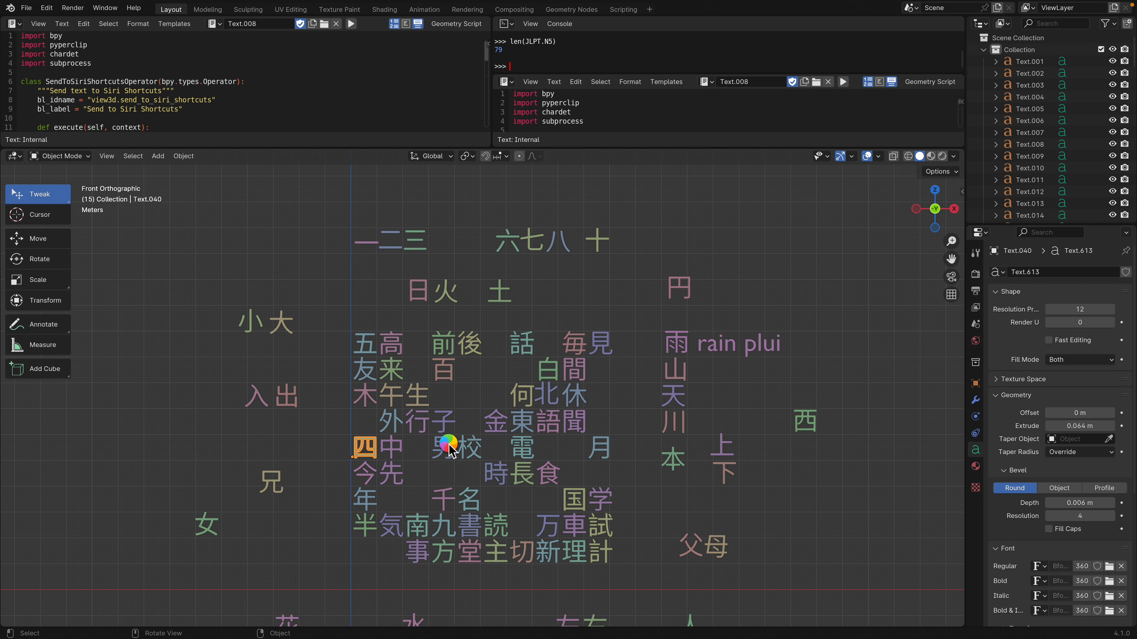
{"action": "left_click_drag", "start_coordinate": [374, 450], "coordinate": [383, 247]}
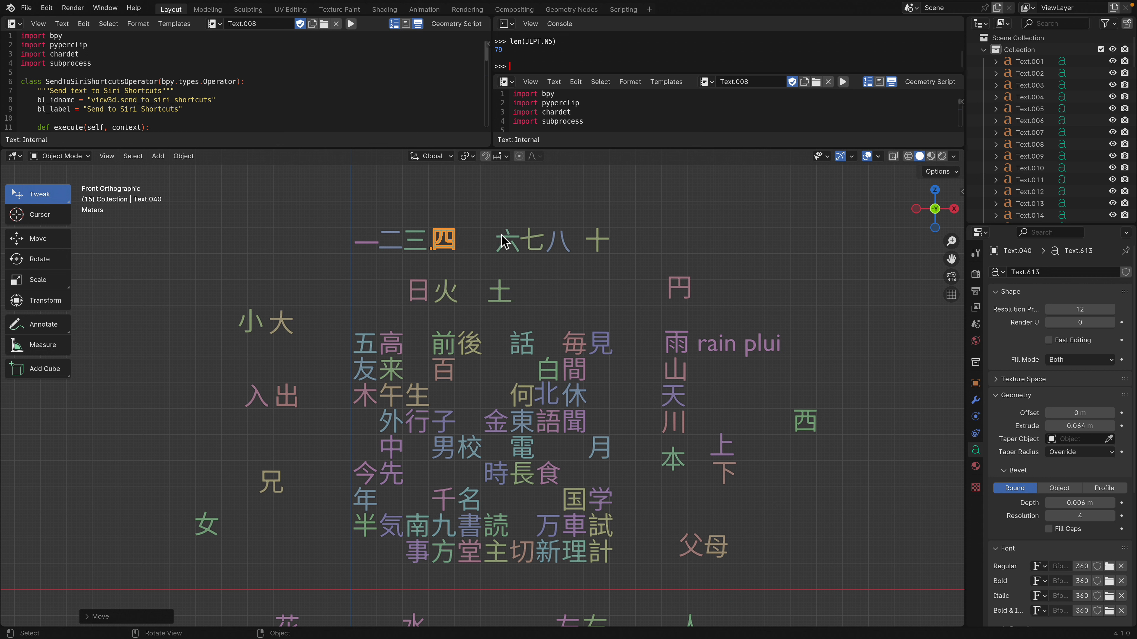
{"action": "left_click", "coordinate": [510, 244]}
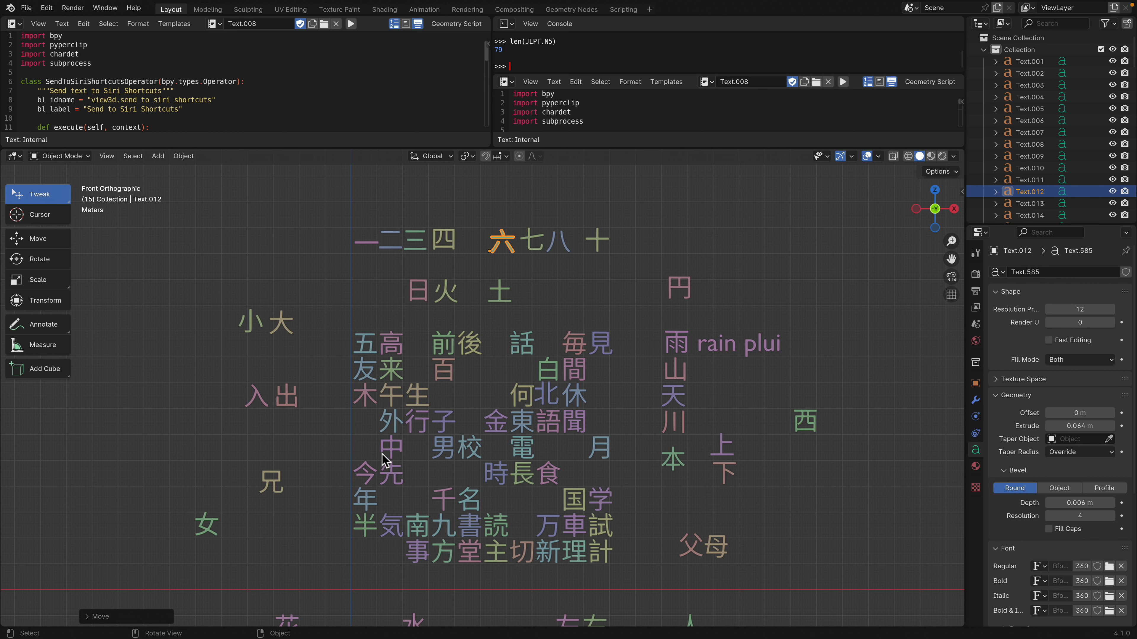
Step: Move 北 out of the grid beside 西, and arrange 西 below and left of it as a compass group
{"action": "scroll", "coordinate": [443, 488], "scroll_direction": "up", "scroll_amount": 1}
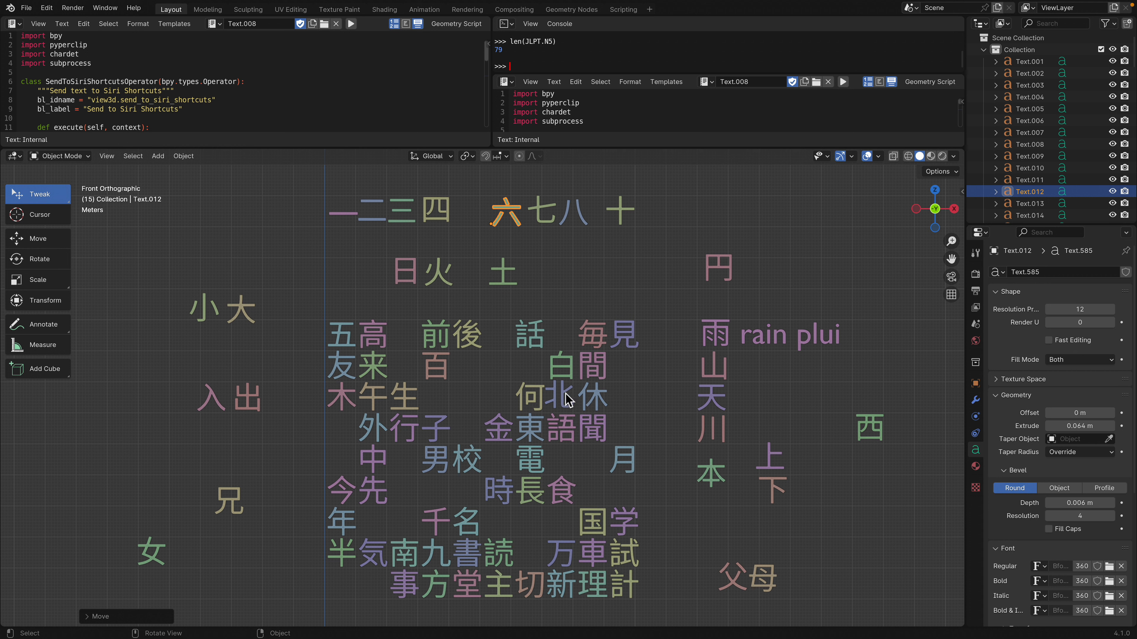
{"action": "left_click_drag", "start_coordinate": [569, 400], "coordinate": [864, 405]}
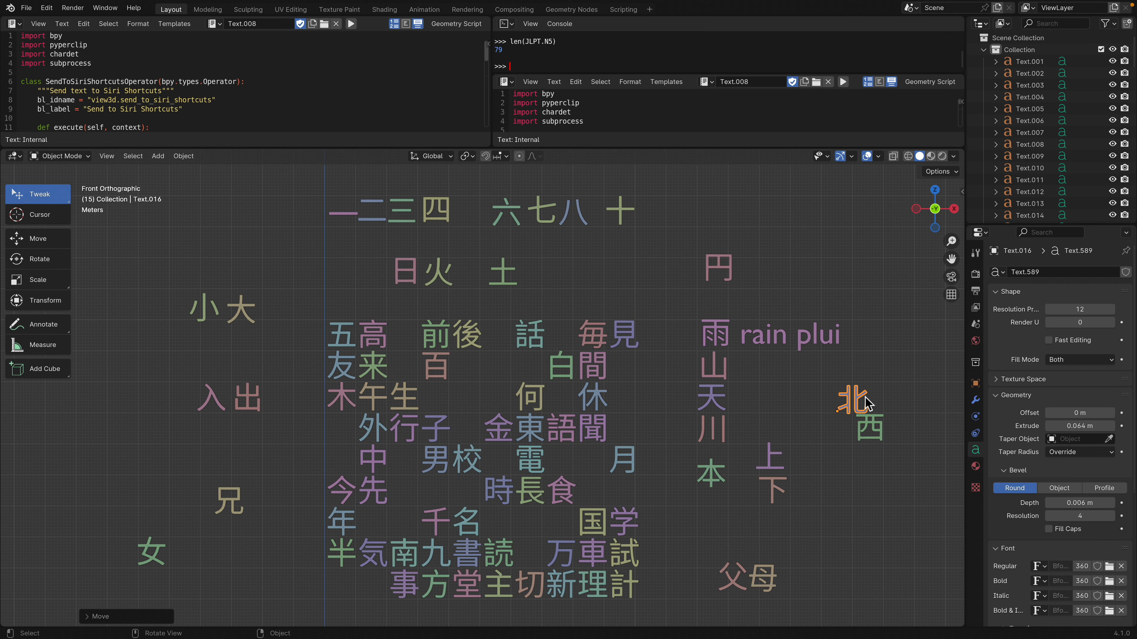
{"action": "left_click_drag", "start_coordinate": [865, 400], "coordinate": [833, 419]}
{"action": "left_click", "coordinate": [658, 404]}
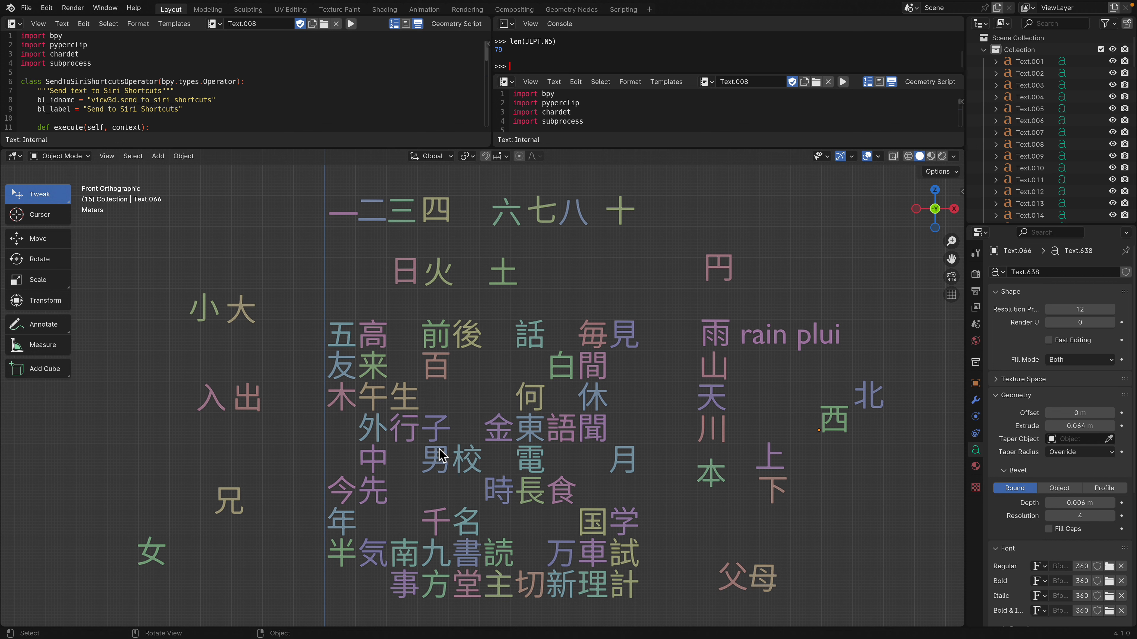
Step: Move 男 from the grid to the left of 女 and align the two as a pair
{"action": "left_click_drag", "start_coordinate": [441, 456], "coordinate": [129, 547]}
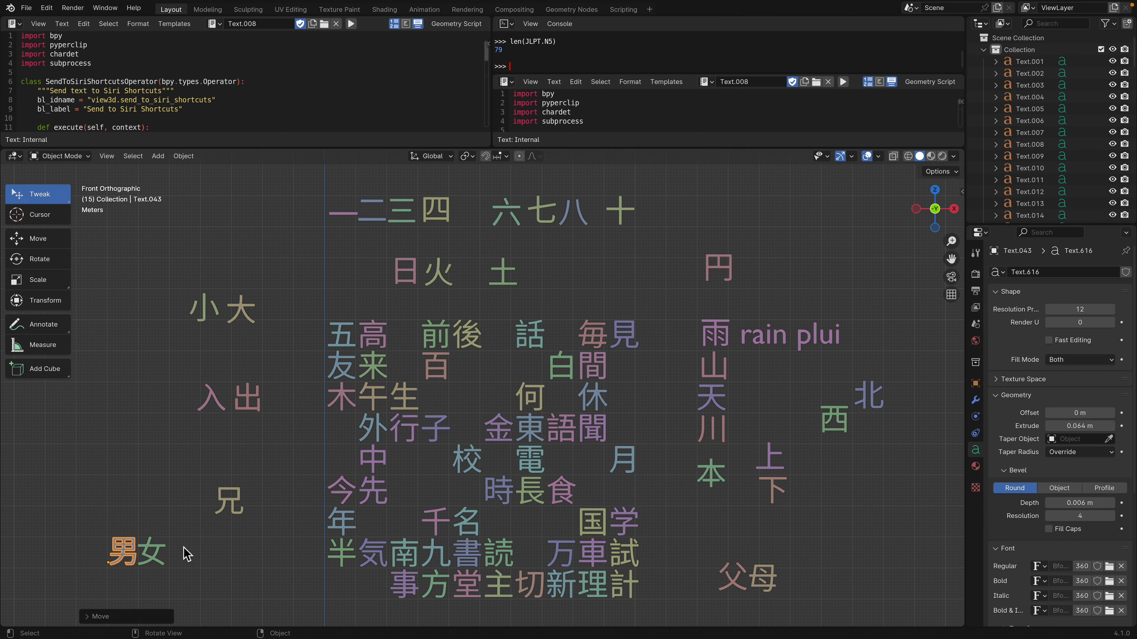
{"action": "scroll", "coordinate": [178, 495], "scroll_direction": "down", "scroll_amount": 3, "text": "shift"}
{"action": "scroll", "coordinate": [177, 497], "scroll_direction": "up", "scroll_amount": 1}
{"action": "left_click", "coordinate": [175, 503]}
{"action": "left_click", "coordinate": [136, 513]}
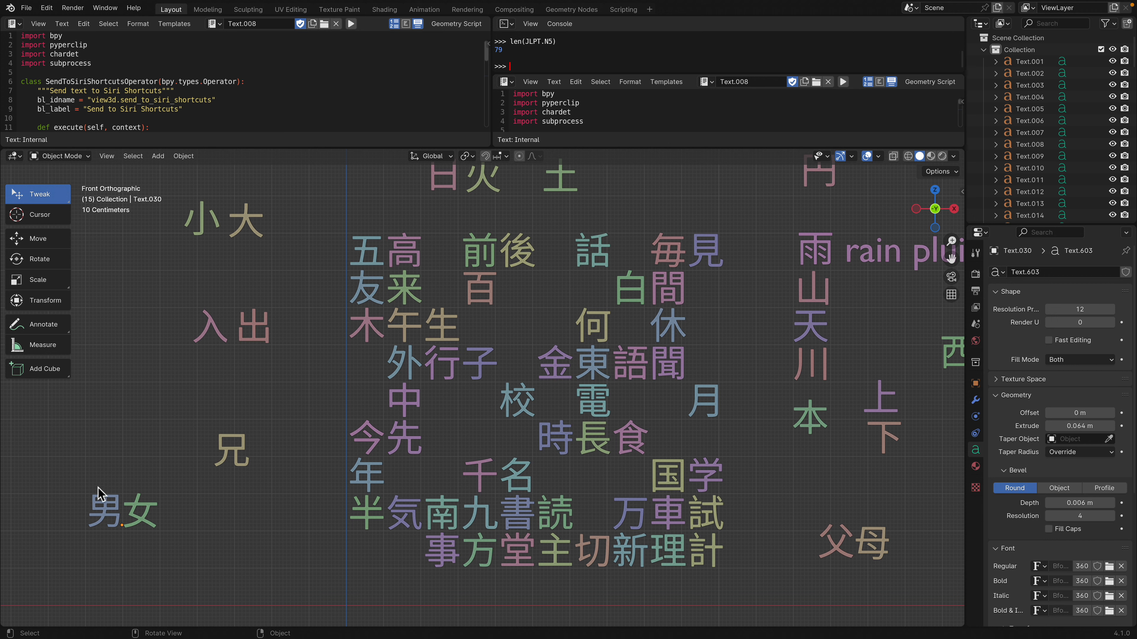
{"action": "left_click_drag", "start_coordinate": [103, 510], "coordinate": [102, 514]}
{"action": "left_click", "coordinate": [136, 514]}
{"action": "scroll", "coordinate": [465, 445], "scroll_direction": "down", "scroll_amount": 1}
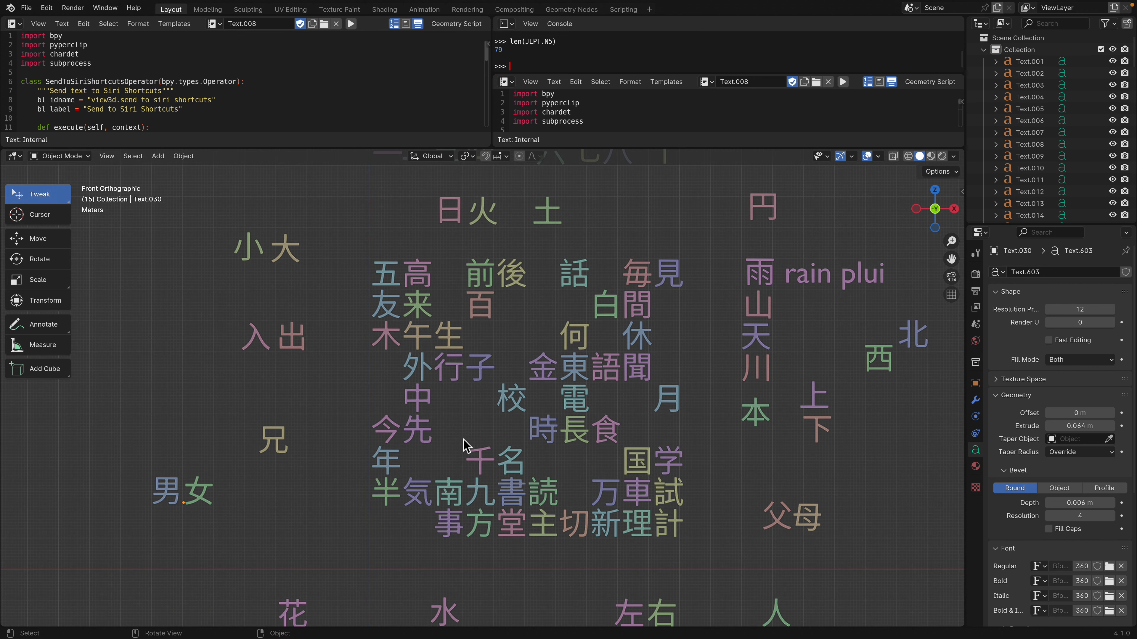
Step: Move 中 from the grid to the right of 西, and adjust 西 and 北 so that 中 sits under 北
{"action": "middle_click_drag", "start_coordinate": [465, 446], "coordinate": [416, 462], "text": "shift"}
{"action": "left_click_drag", "start_coordinate": [375, 416], "coordinate": [859, 388]}
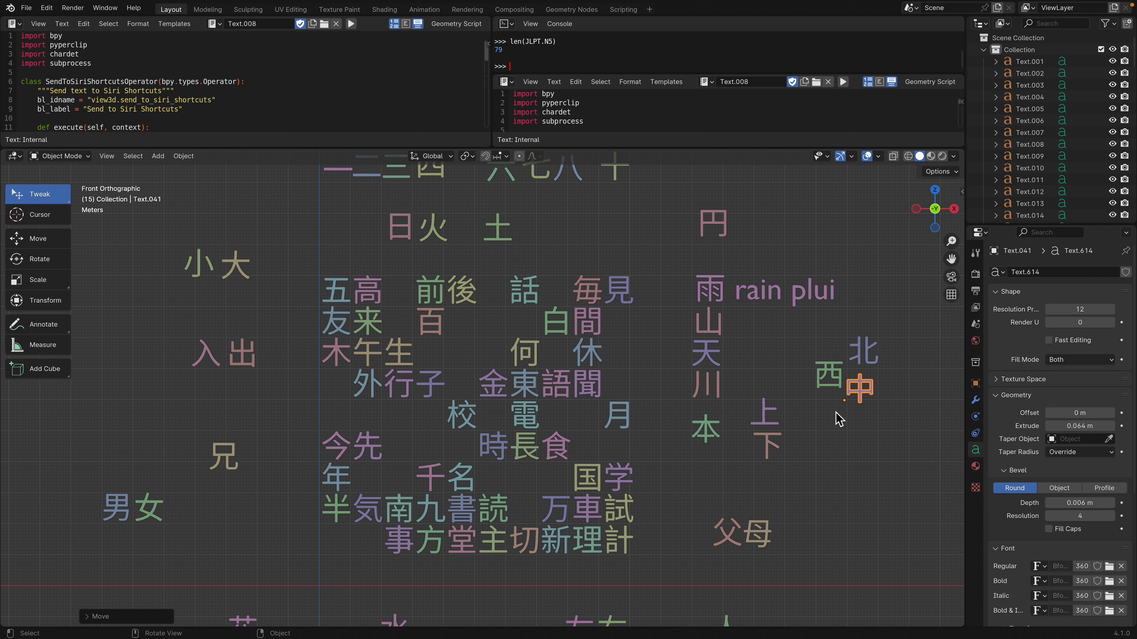
{"action": "left_click_drag", "start_coordinate": [833, 380], "coordinate": [831, 391]}
{"action": "left_click_drag", "start_coordinate": [866, 354], "coordinate": [858, 353]}
{"action": "left_click_drag", "start_coordinate": [864, 386], "coordinate": [864, 381]}
Step: Examine the remaining grid kanji and the surrounding meaning groups to decide which character to sort
{"action": "scroll", "coordinate": [478, 358], "scroll_direction": "down", "scroll_amount": 4}
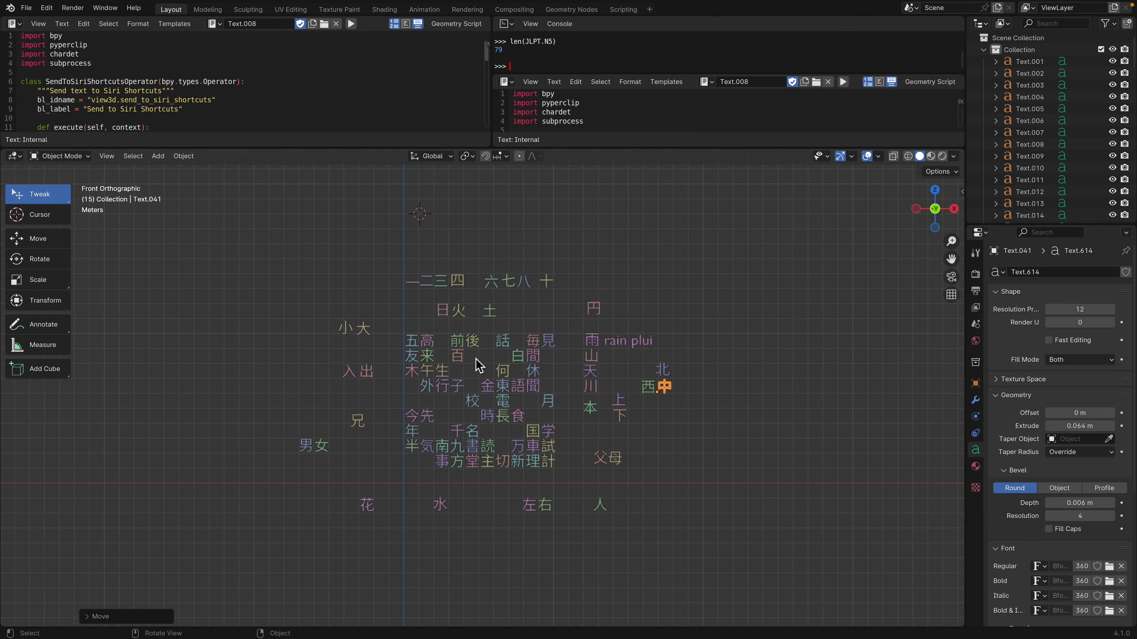
{"action": "scroll", "coordinate": [479, 358], "scroll_direction": "up", "scroll_amount": 3}
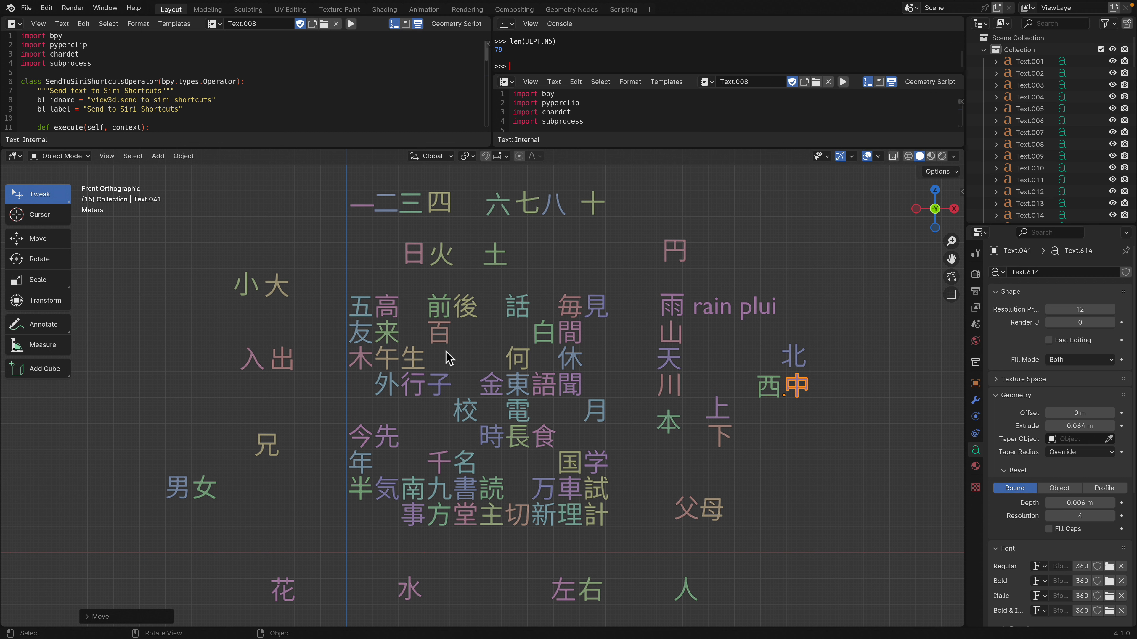
{"action": "left_click_drag", "start_coordinate": [583, 149], "coordinate": [583, 153]}
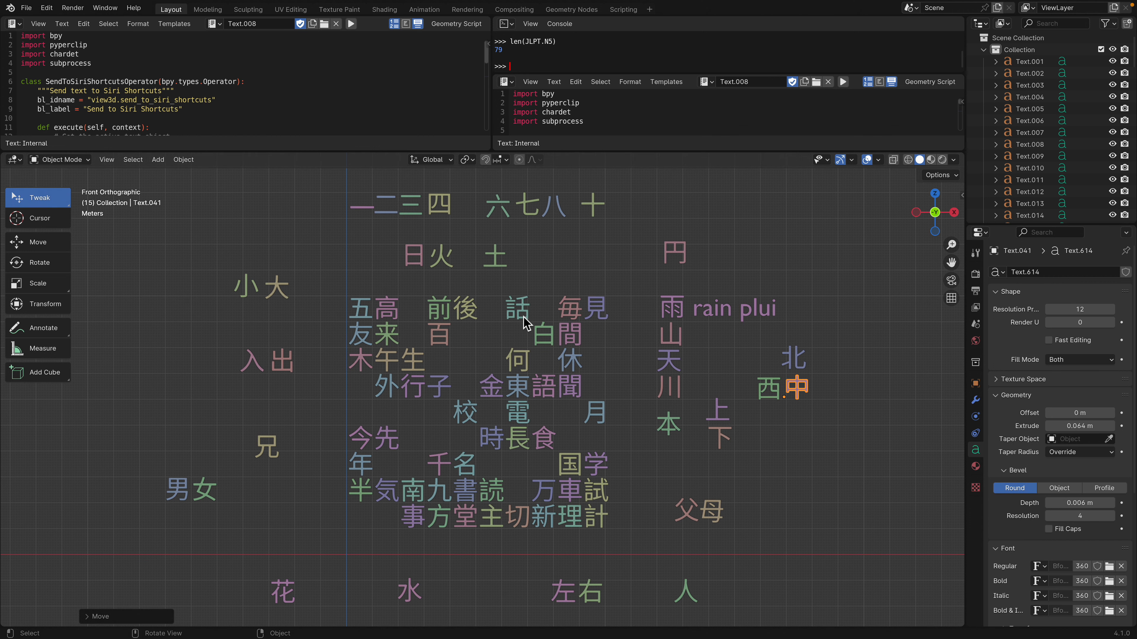
{"action": "middle_click_drag", "start_coordinate": [519, 324], "coordinate": [504, 339], "text": "shift"}
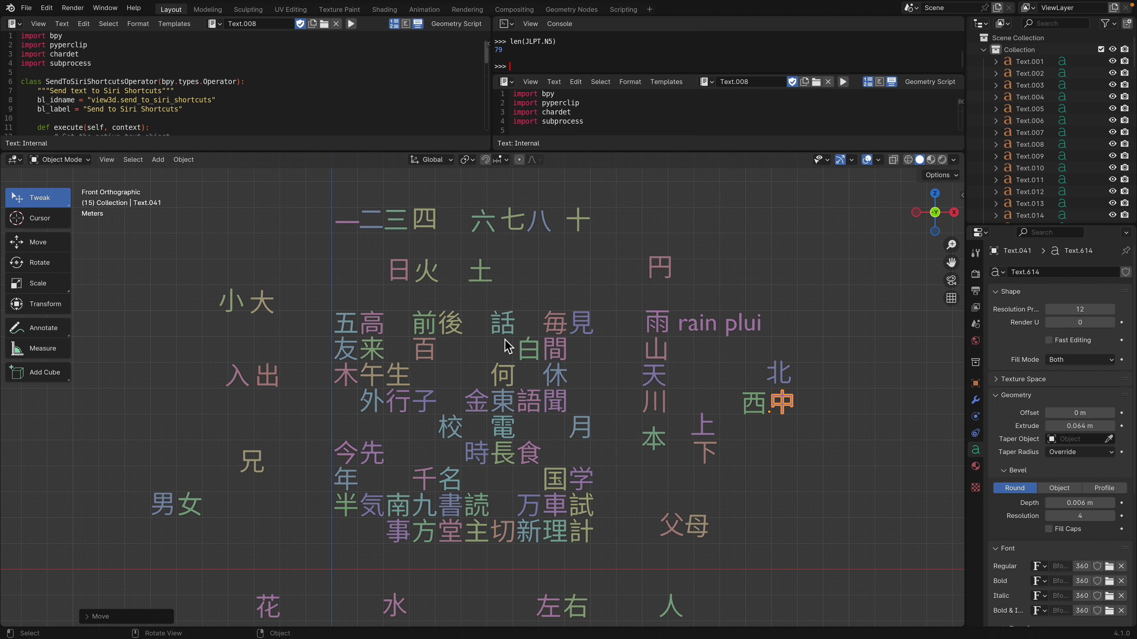
{"action": "scroll", "coordinate": [527, 396], "scroll_direction": "up", "scroll_amount": 2}
{"action": "scroll", "coordinate": [527, 395], "scroll_direction": "down", "scroll_amount": 2}
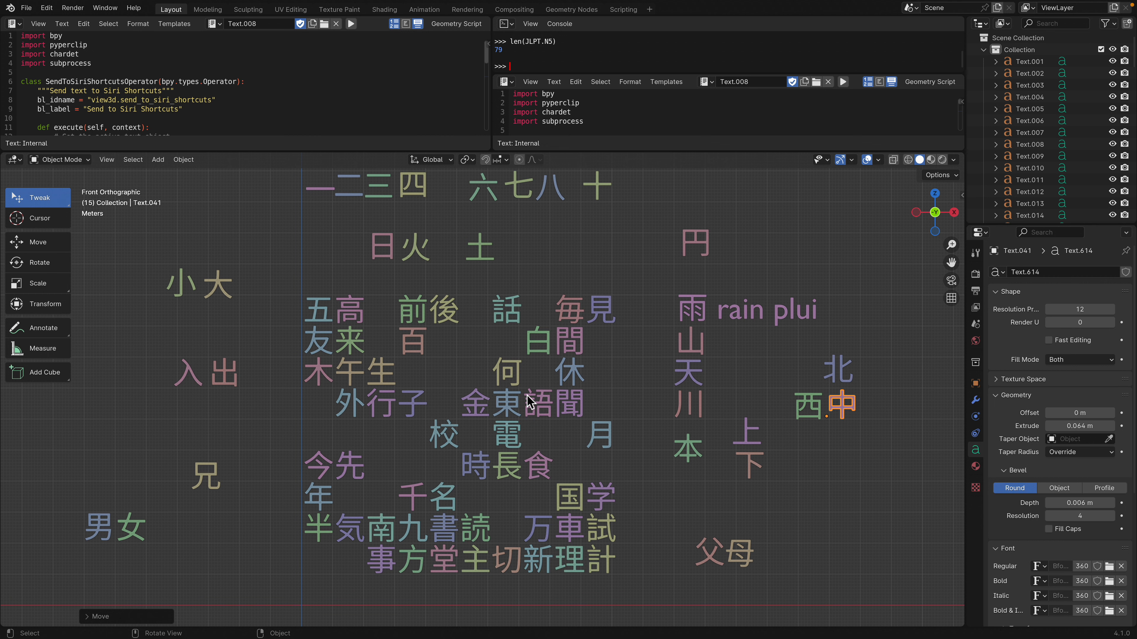
{"action": "scroll", "coordinate": [525, 434], "scroll_direction": "down", "scroll_amount": 1}
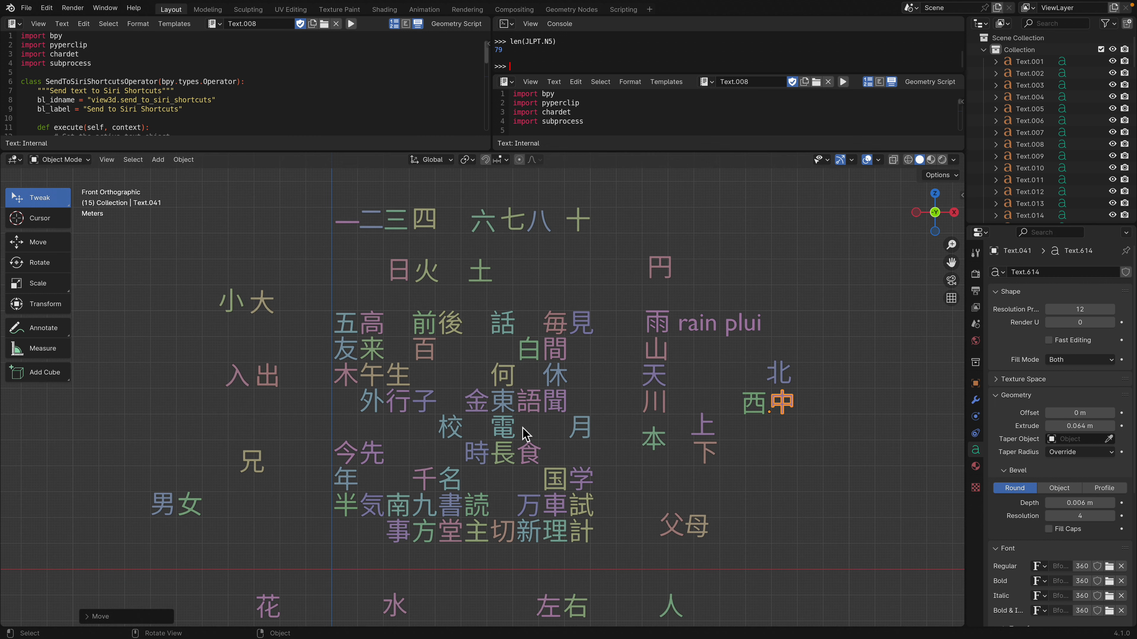
{"action": "scroll", "coordinate": [526, 433], "scroll_direction": "down", "scroll_amount": 1}
{"action": "scroll", "coordinate": [526, 434], "scroll_direction": "up", "scroll_amount": 2}
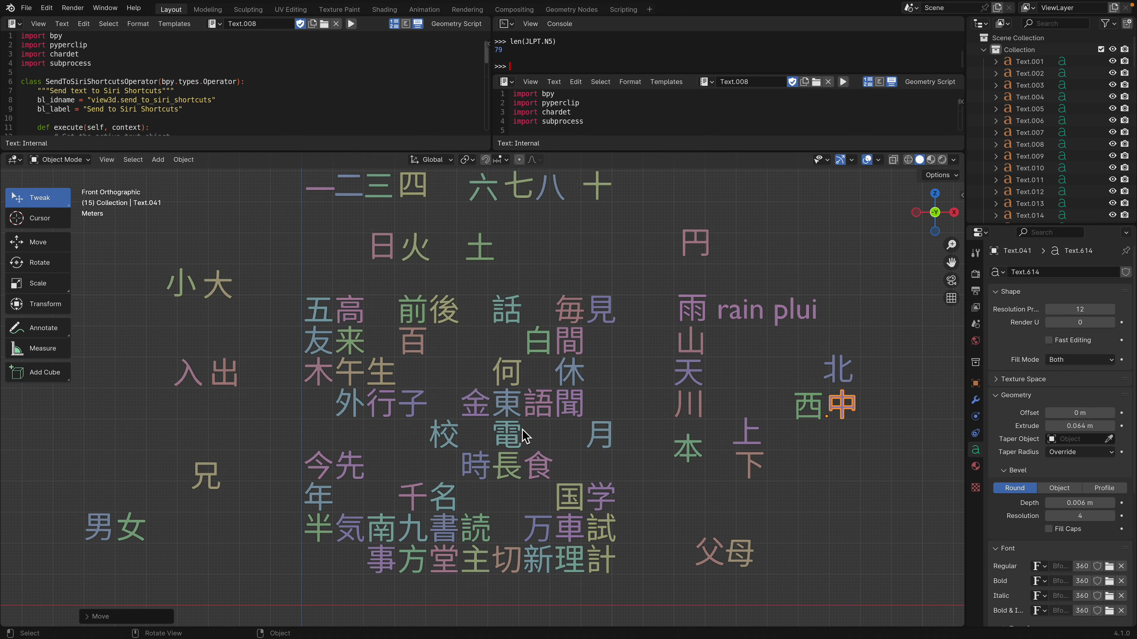
{"action": "scroll", "coordinate": [522, 429], "scroll_direction": "down", "scroll_amount": 1}
{"action": "middle_click_drag", "start_coordinate": [522, 426], "coordinate": [522, 394], "text": "shift"}
{"action": "scroll", "coordinate": [521, 395], "scroll_direction": "up", "scroll_amount": 1}
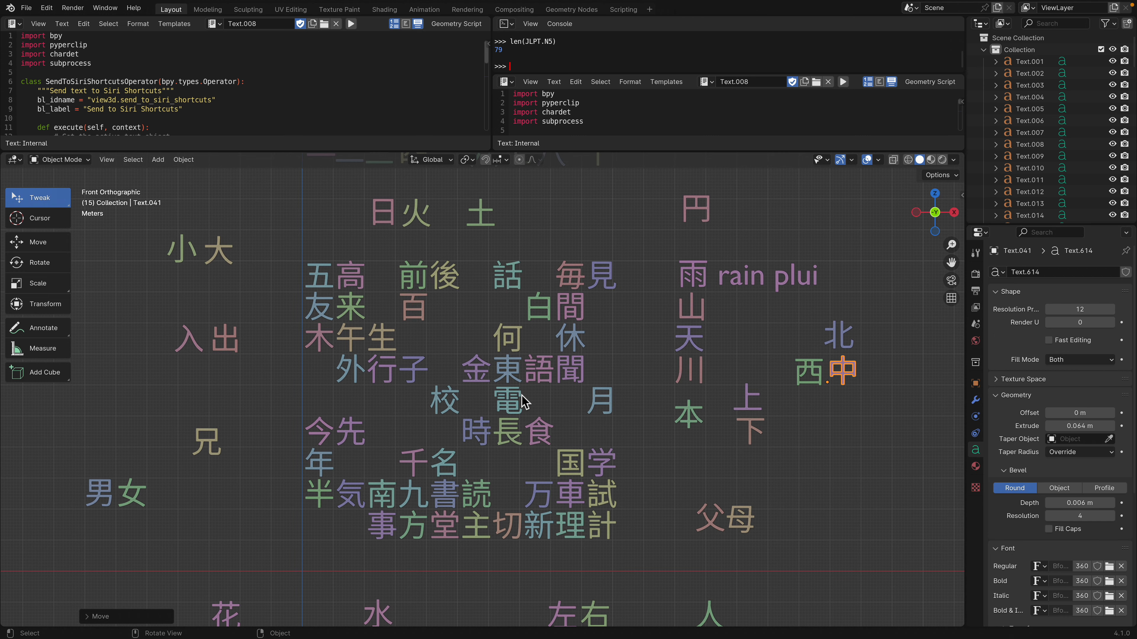
{"action": "scroll", "coordinate": [521, 396], "scroll_direction": "down", "scroll_amount": 1}
{"action": "scroll", "coordinate": [519, 400], "scroll_direction": "up", "scroll_amount": 1}
{"action": "scroll", "coordinate": [479, 444], "scroll_direction": "down", "scroll_amount": 2}
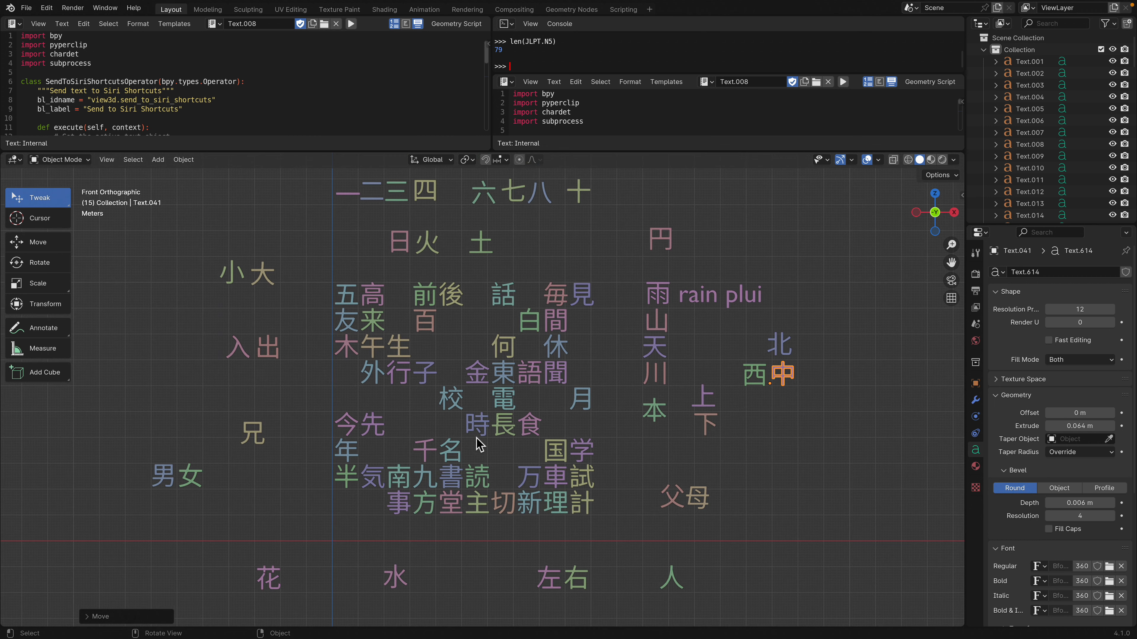
{"action": "scroll", "coordinate": [480, 444], "scroll_direction": "up", "scroll_amount": 1}
{"action": "scroll", "coordinate": [477, 439], "scroll_direction": "up", "scroll_amount": 2}
{"action": "scroll", "coordinate": [477, 440], "scroll_direction": "down", "scroll_amount": 2}
{"action": "middle_click_drag", "start_coordinate": [506, 436], "coordinate": [507, 417], "text": "shift"}
{"action": "scroll", "coordinate": [507, 417], "scroll_direction": "up", "scroll_amount": 1}
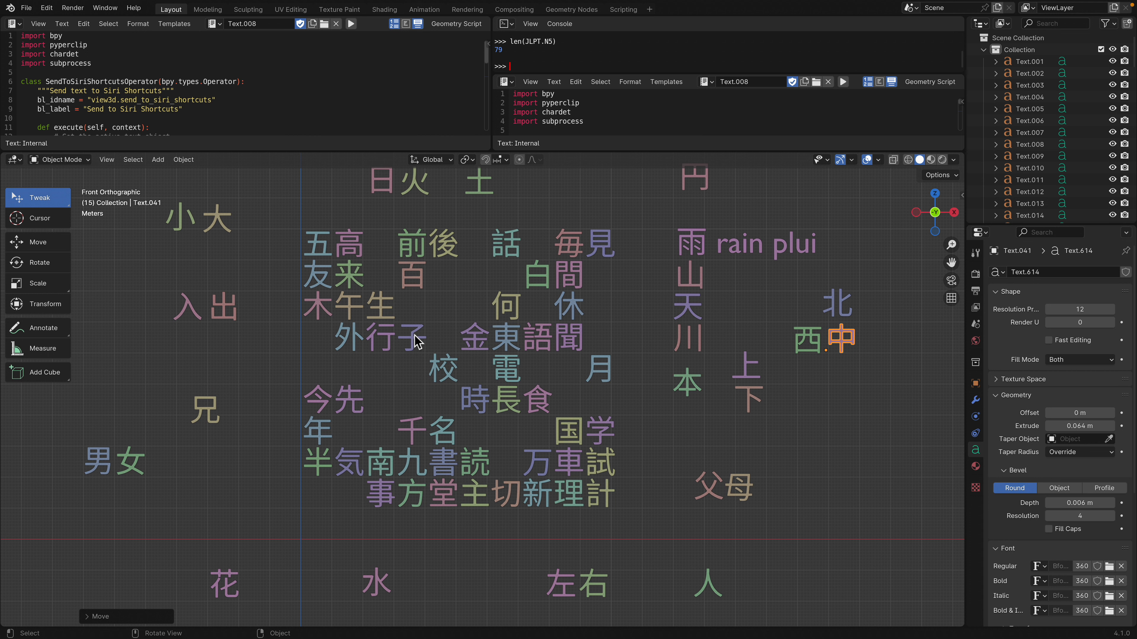
Step: Move the 子 kanji out of the grid and centre it below the 男女 pair
{"action": "left_click_drag", "start_coordinate": [416, 341], "coordinate": [71, 529]}
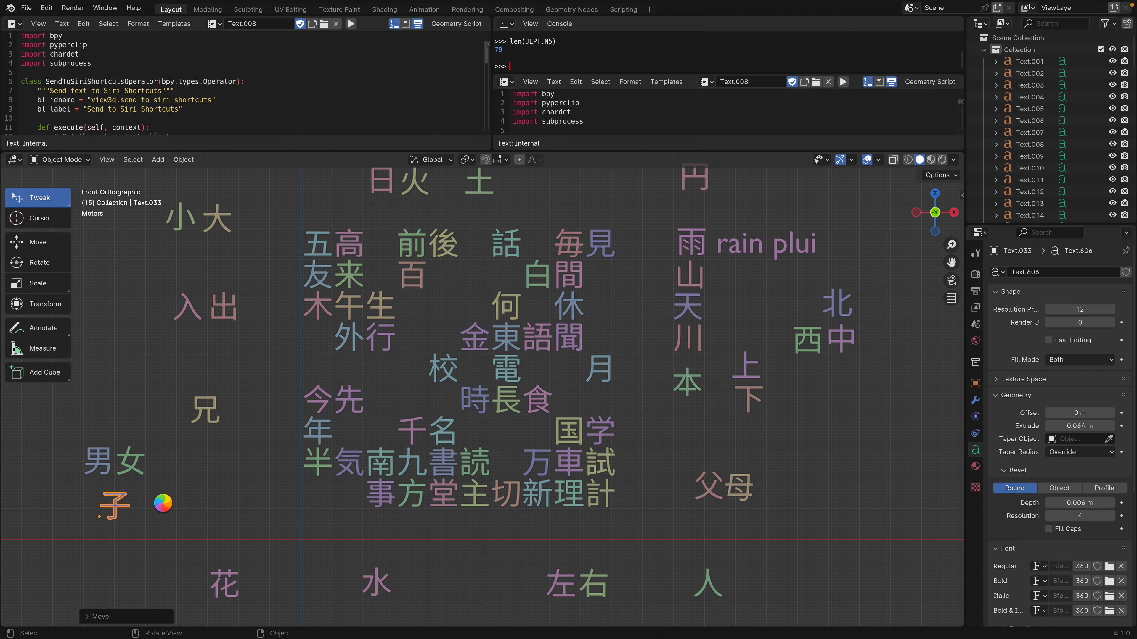
{"action": "left_click_drag", "start_coordinate": [124, 506], "coordinate": [116, 496]}
{"action": "left_click", "coordinate": [154, 501]}
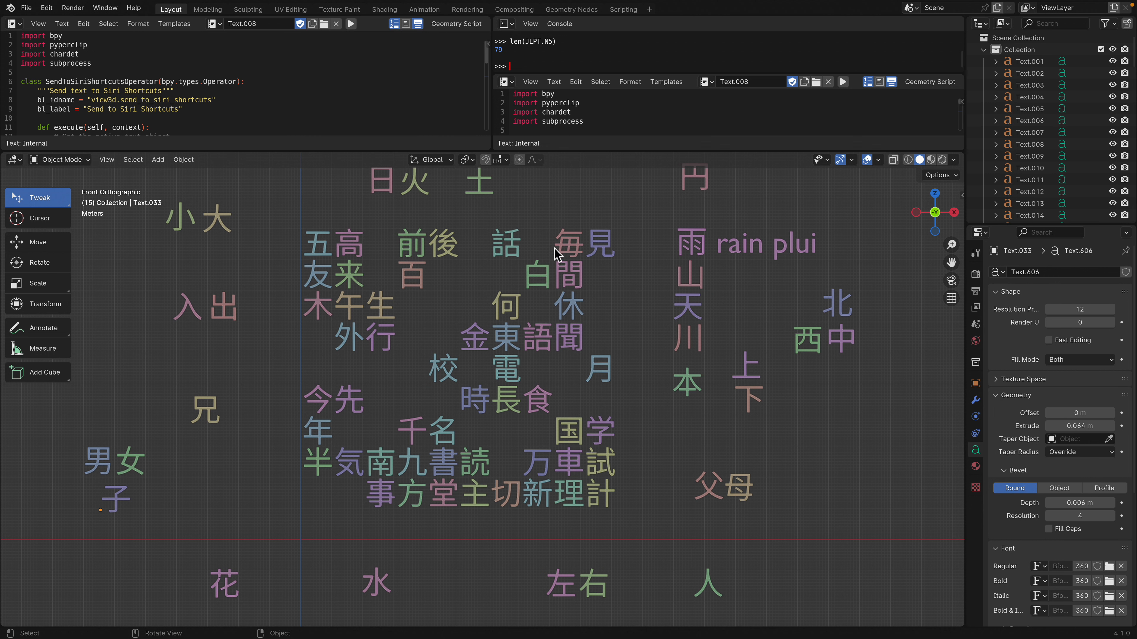
Step: Select the 毎 kanji in the grid's top row and save the file
{"action": "left_click", "coordinate": [567, 245]}
{"action": "scroll", "coordinate": [598, 280], "scroll_direction": "down", "scroll_amount": 1}
{"action": "middle_click_drag", "start_coordinate": [598, 278], "coordinate": [571, 351], "text": "shift"}
{"action": "scroll", "coordinate": [571, 350], "scroll_direction": "up", "scroll_amount": 1}
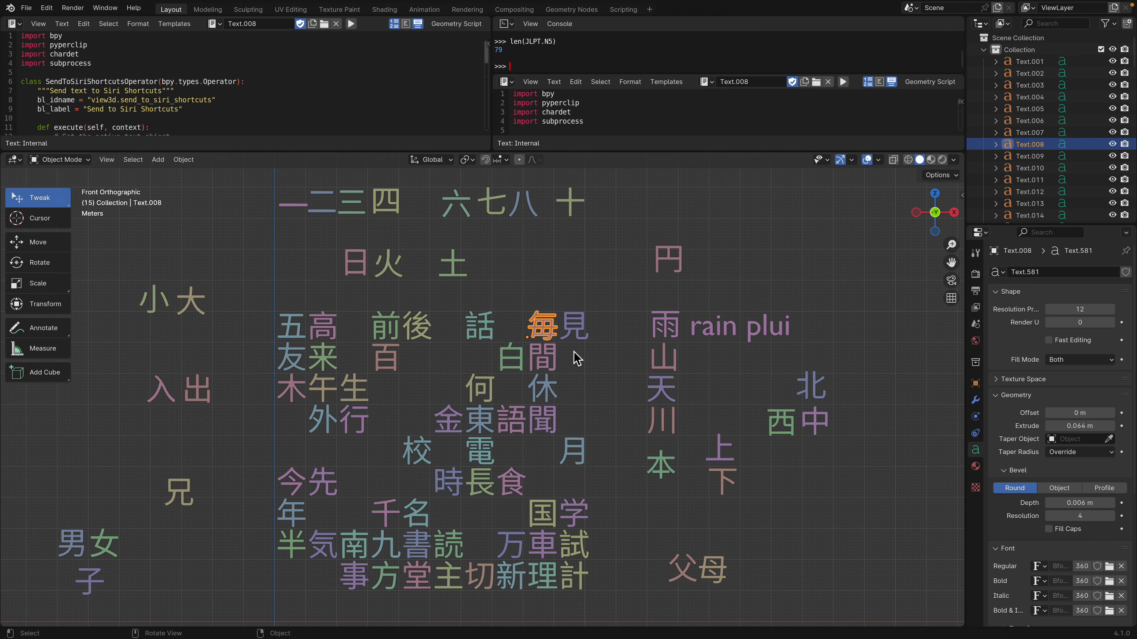
{"action": "key", "text": "ctrl+s"}
{"action": "scroll", "coordinate": [582, 350], "scroll_direction": "up", "scroll_amount": 2}
{"action": "left_click", "coordinate": [591, 349]}
{"action": "left_click", "coordinate": [580, 309]}
{"action": "scroll", "coordinate": [581, 330], "scroll_direction": "down", "scroll_amount": 2}
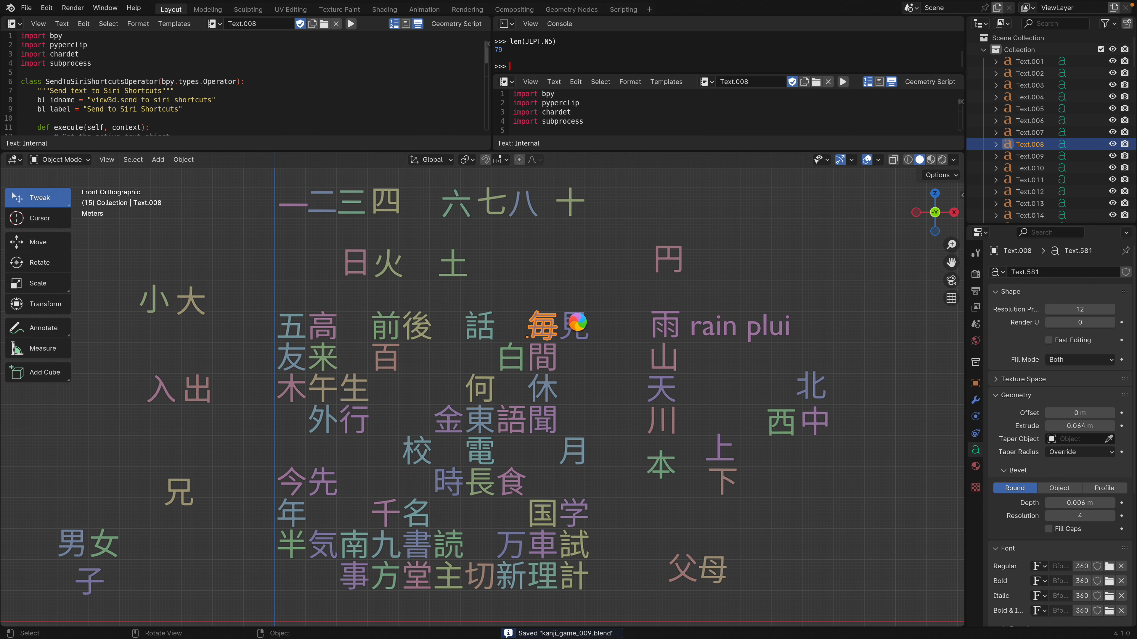
Step: Move 毎 out of the grid to the space above and right of 円, and append "every" to its text
{"action": "key", "text": "g"}
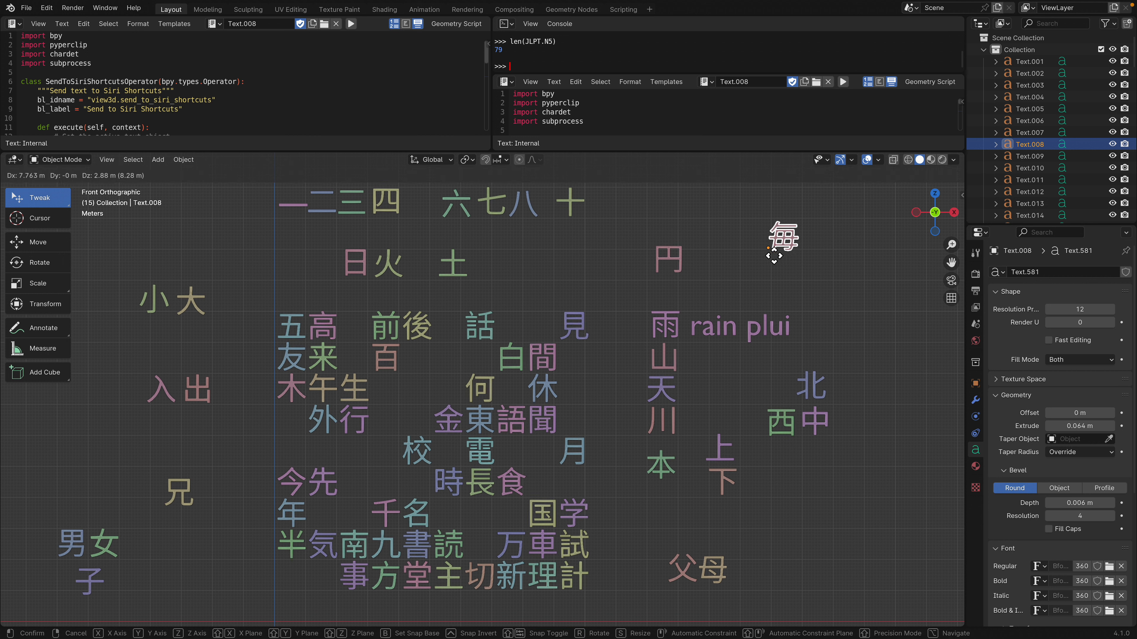
{"action": "left_click", "coordinate": [794, 258]}
{"action": "key", "text": "Tab"}
{"action": "type", "text": "every"}
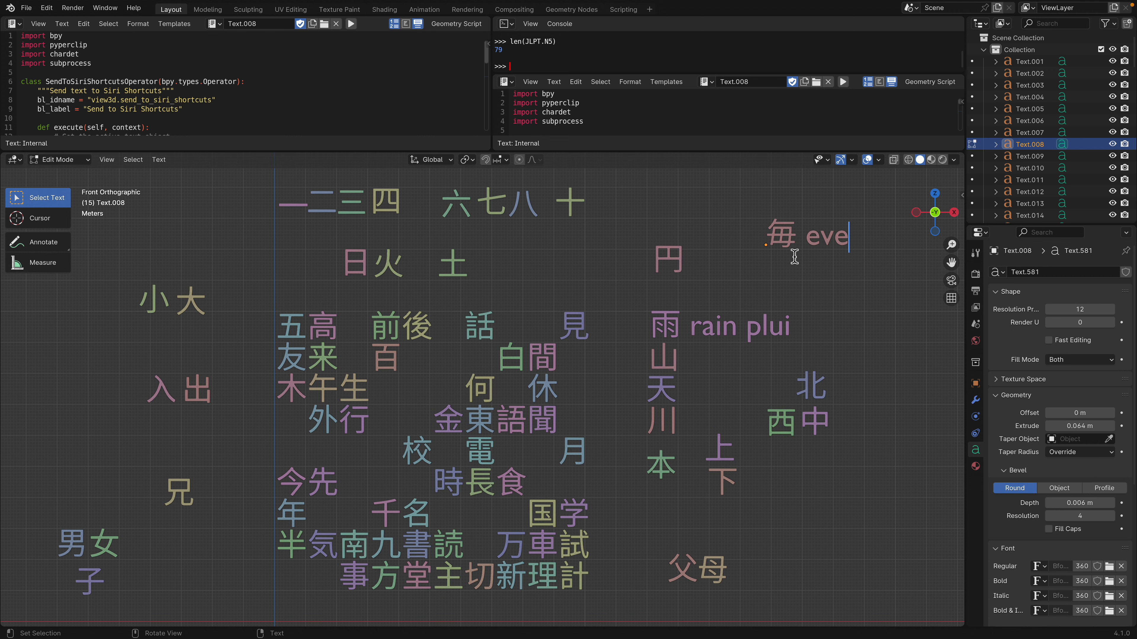
{"action": "key", "text": "Tab"}
{"action": "key", "text": "g"}
{"action": "left_click", "coordinate": [816, 234]}
{"action": "left_click", "coordinate": [625, 314]}
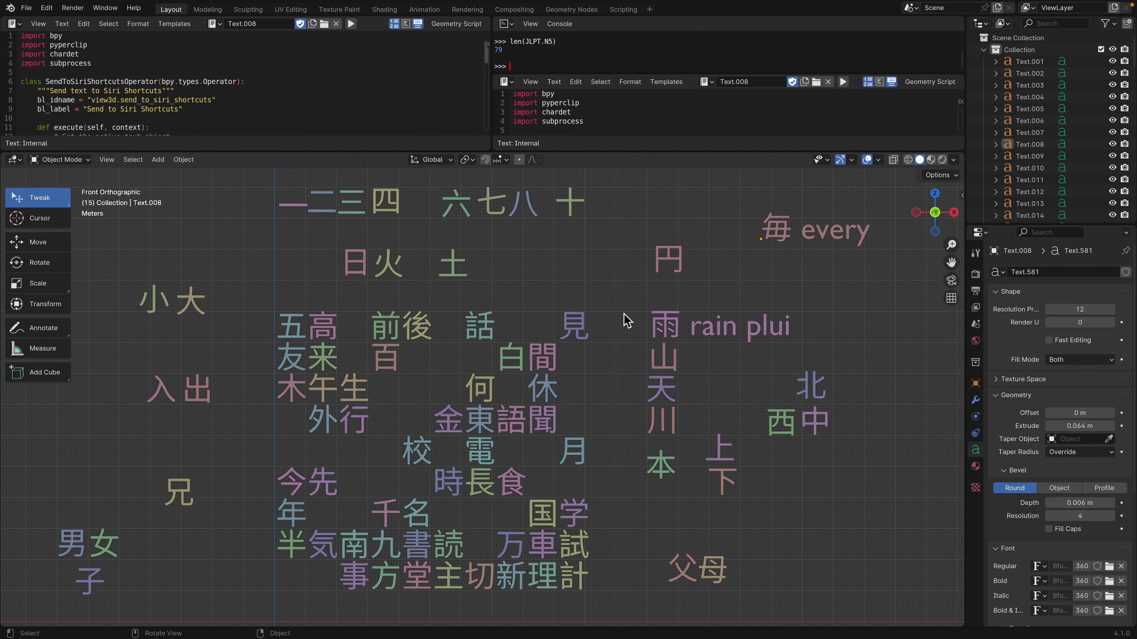
Step: Move the 木 kanji out of the grid into the 日火土 row, just left of 円
{"action": "middle_click_drag", "start_coordinate": [570, 314], "coordinate": [620, 289], "text": "shift"}
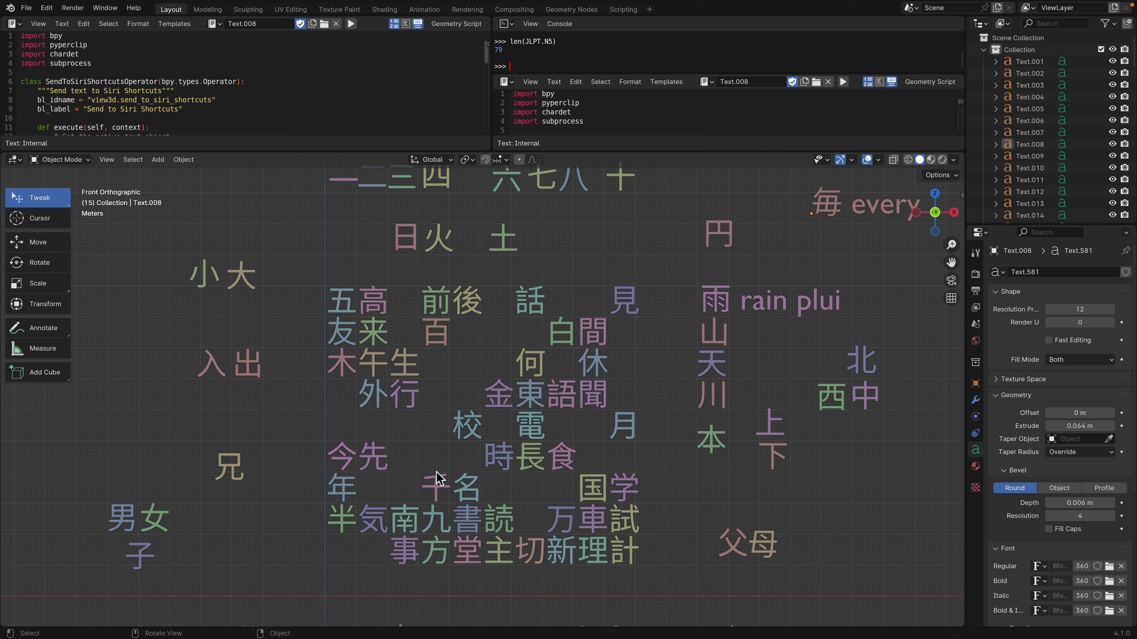
{"action": "left_click", "coordinate": [347, 367]}
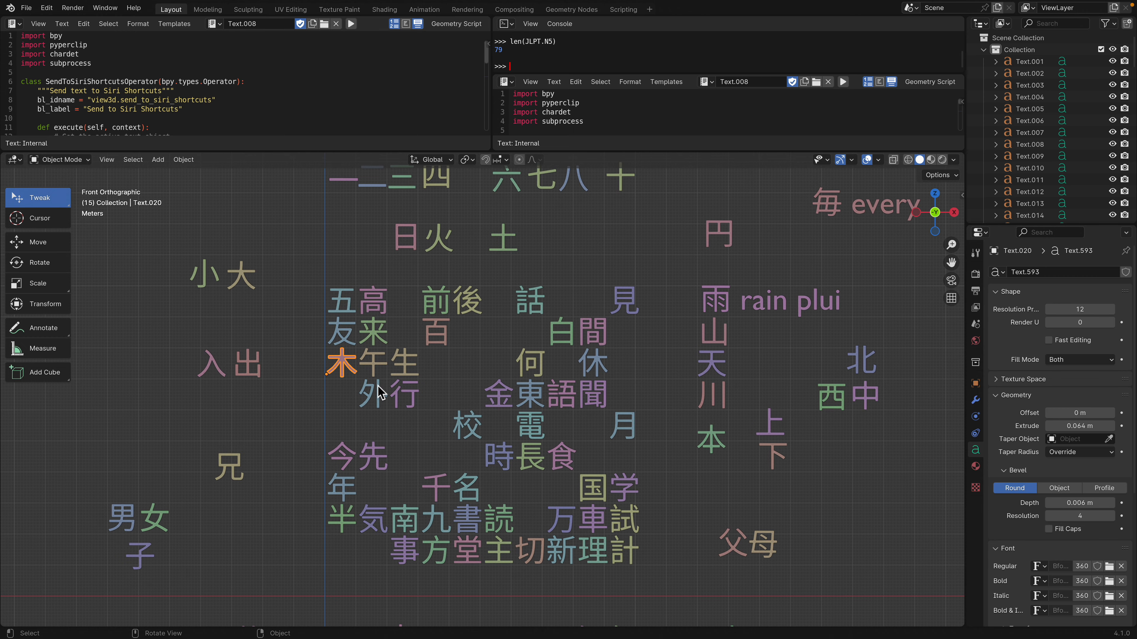
{"action": "scroll", "coordinate": [365, 369], "scroll_direction": "down", "scroll_amount": 2}
{"action": "scroll", "coordinate": [365, 369], "scroll_direction": "up", "scroll_amount": 2}
{"action": "middle_click_drag", "start_coordinate": [368, 380], "coordinate": [361, 406], "text": "shift"}
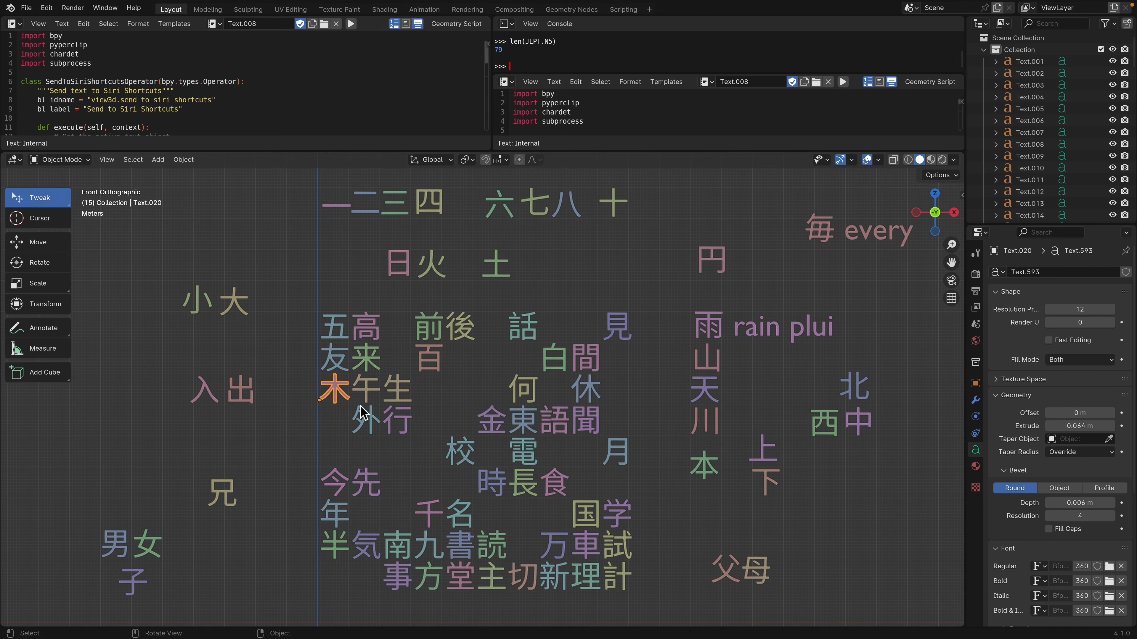
{"action": "left_click_drag", "start_coordinate": [343, 393], "coordinate": [657, 265]}
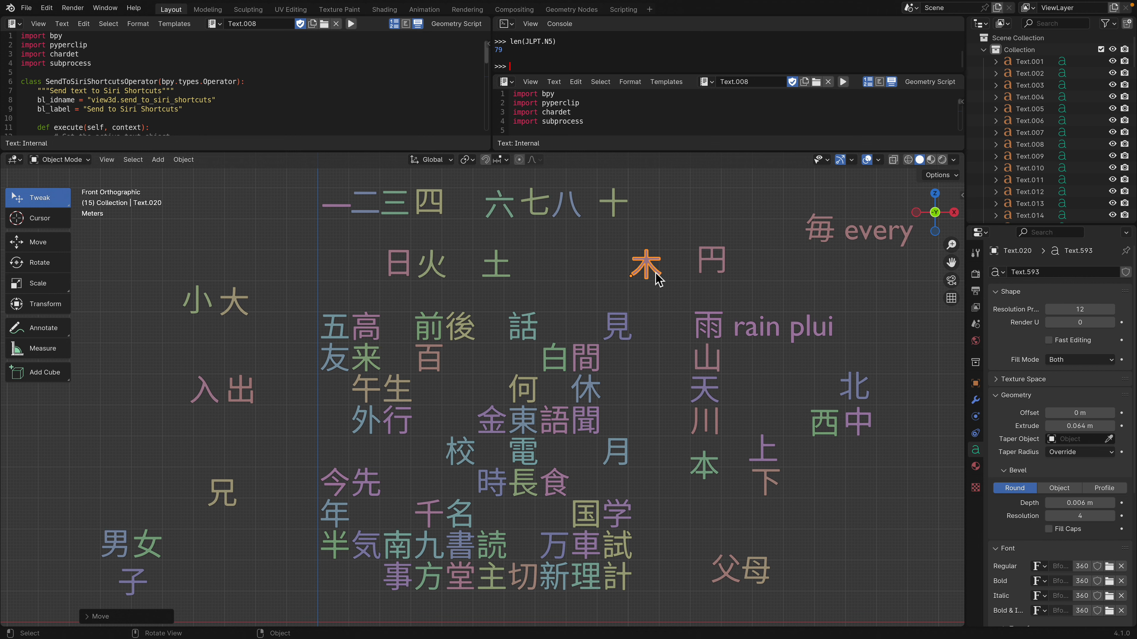
Step: Look up "tree" in Google Translate in Japanese and French, listen to the French pronunciation, and return to Blender
{"action": "key", "text": "ctrl+Left"}
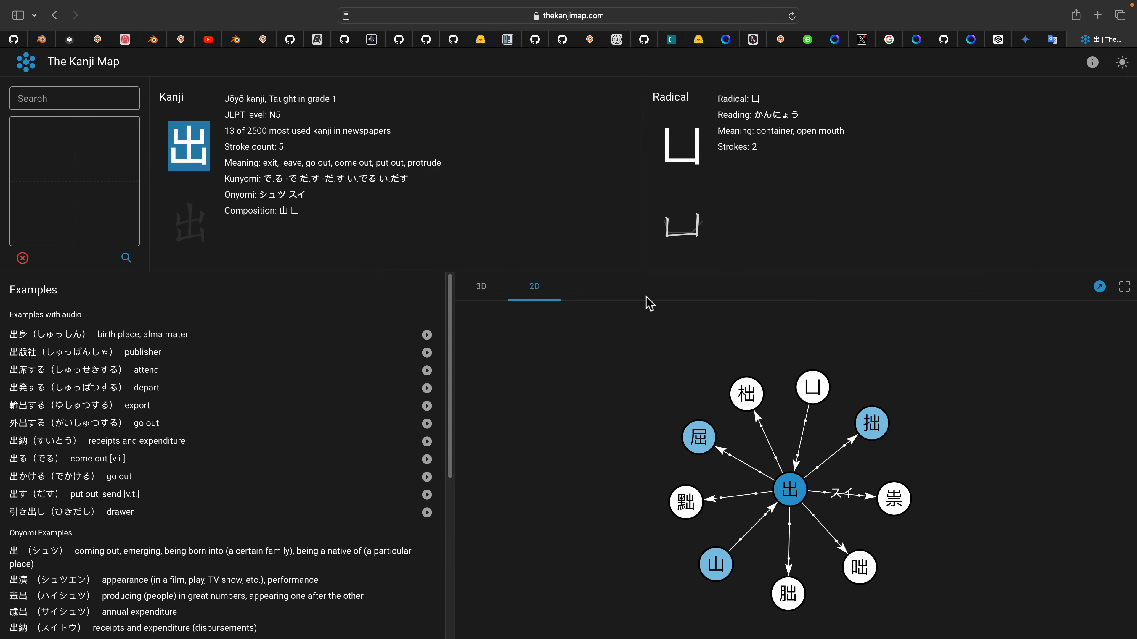
{"action": "left_click", "coordinate": [1055, 40]}
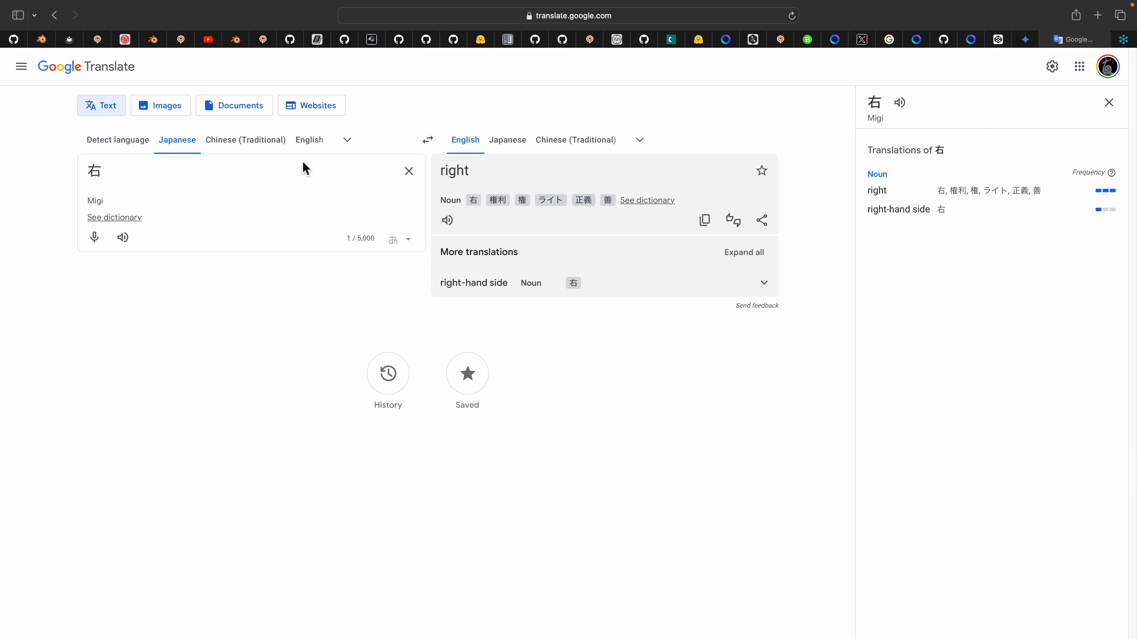
{"action": "double_click", "coordinate": [135, 180]}
{"action": "type", "text": "tree"}
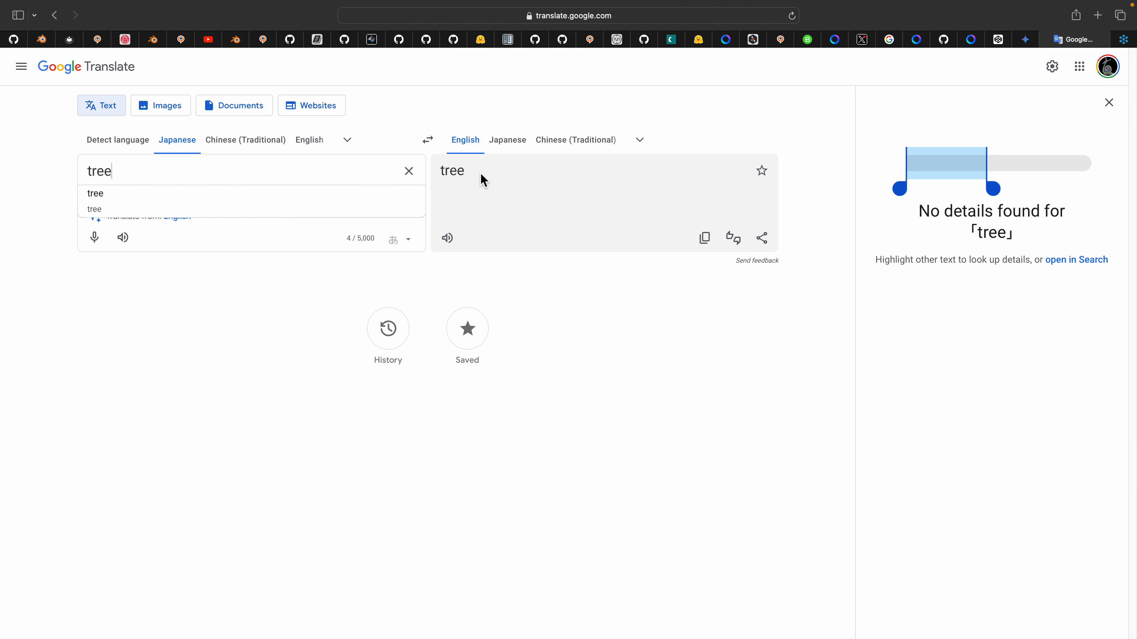
{"action": "left_click", "coordinate": [514, 148]}
{"action": "left_click", "coordinate": [640, 140]}
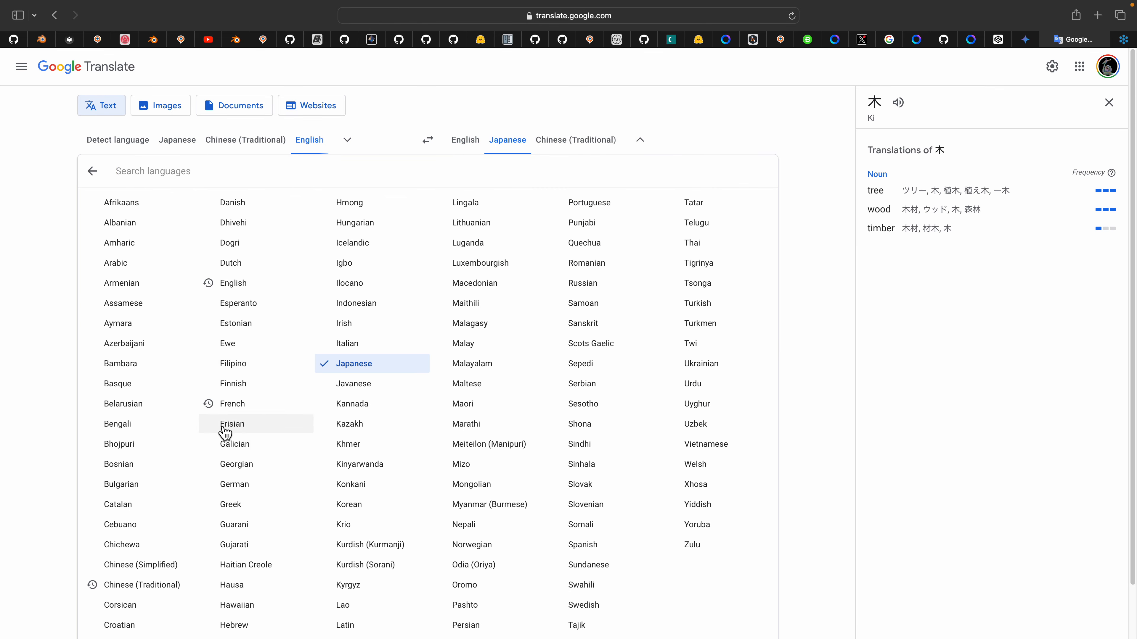
{"action": "left_click", "coordinate": [242, 404]}
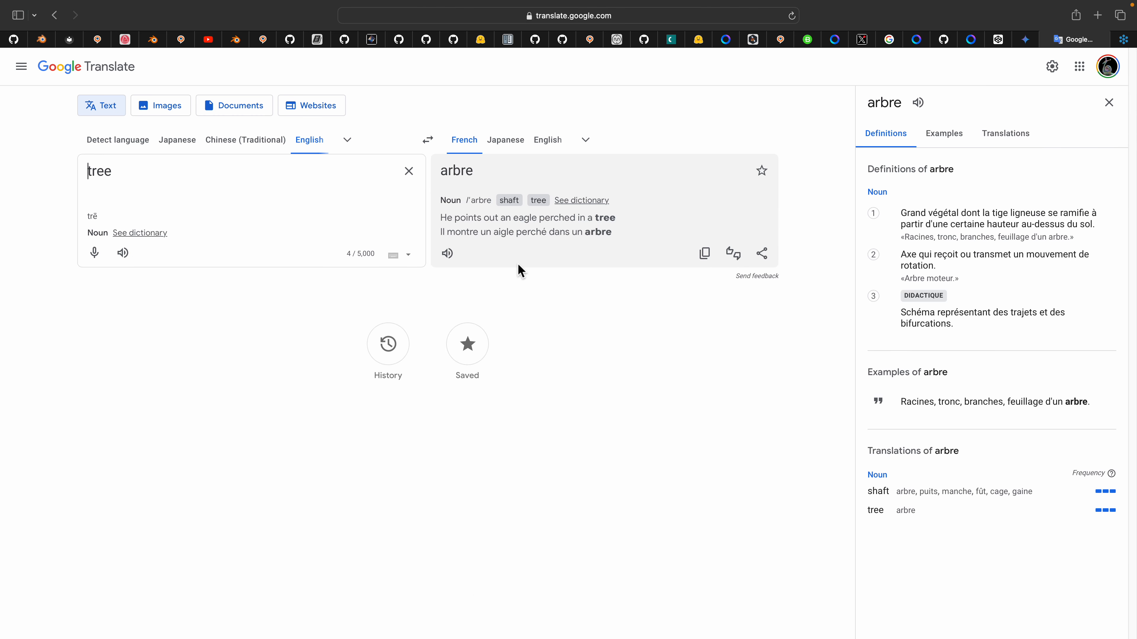
{"action": "left_click", "coordinate": [449, 255]}
{"action": "key", "text": "ctrl+Right"}
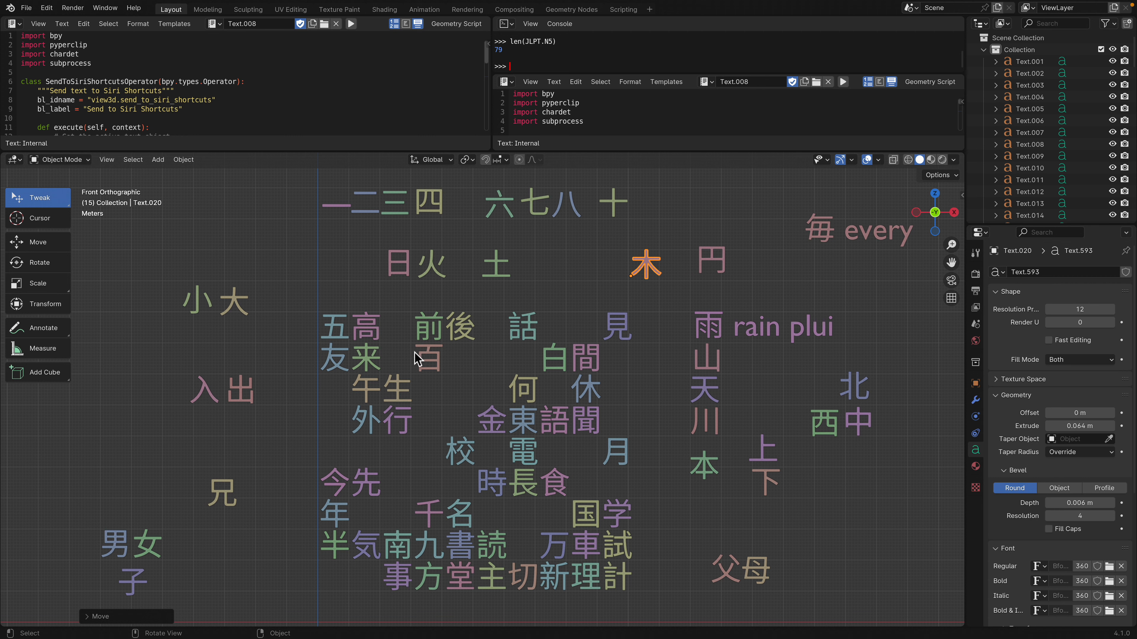
Step: Move 五 out of the grid into the gap between 四 and 六, and check the number row character by character
{"action": "scroll", "coordinate": [423, 340], "scroll_direction": "down", "scroll_amount": 2}
{"action": "scroll", "coordinate": [423, 339], "scroll_direction": "down", "scroll_amount": 2}
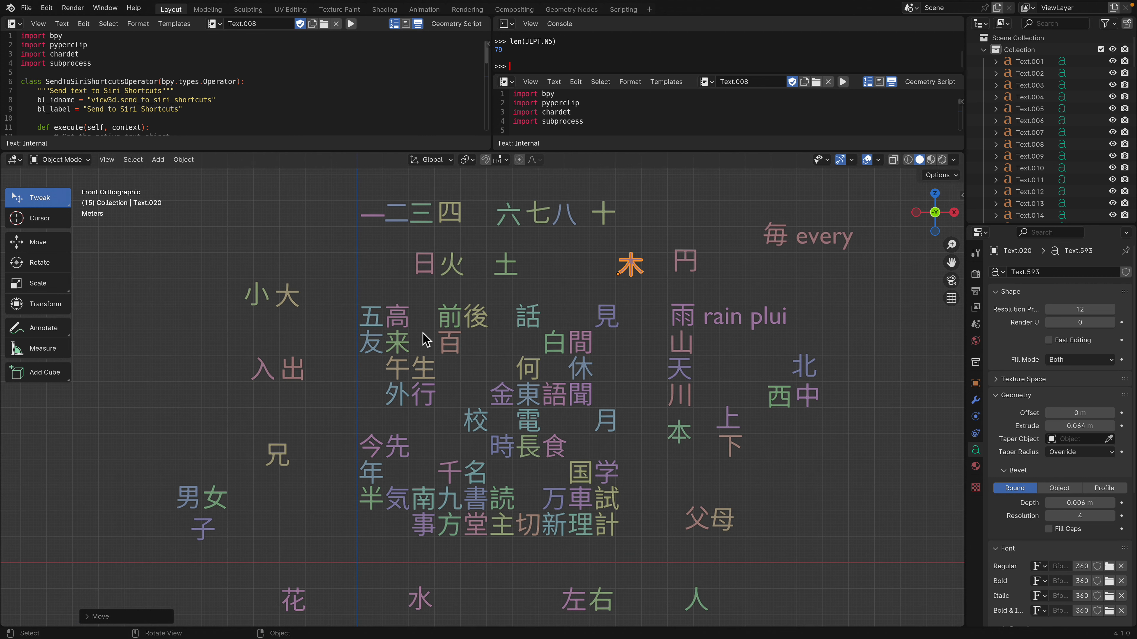
{"action": "left_click_drag", "start_coordinate": [374, 320], "coordinate": [482, 217]}
{"action": "left_click", "coordinate": [372, 219]}
{"action": "left_click", "coordinate": [399, 216]}
{"action": "left_click", "coordinate": [421, 214]}
{"action": "left_click", "coordinate": [450, 212]}
{"action": "left_click", "coordinate": [473, 214]}
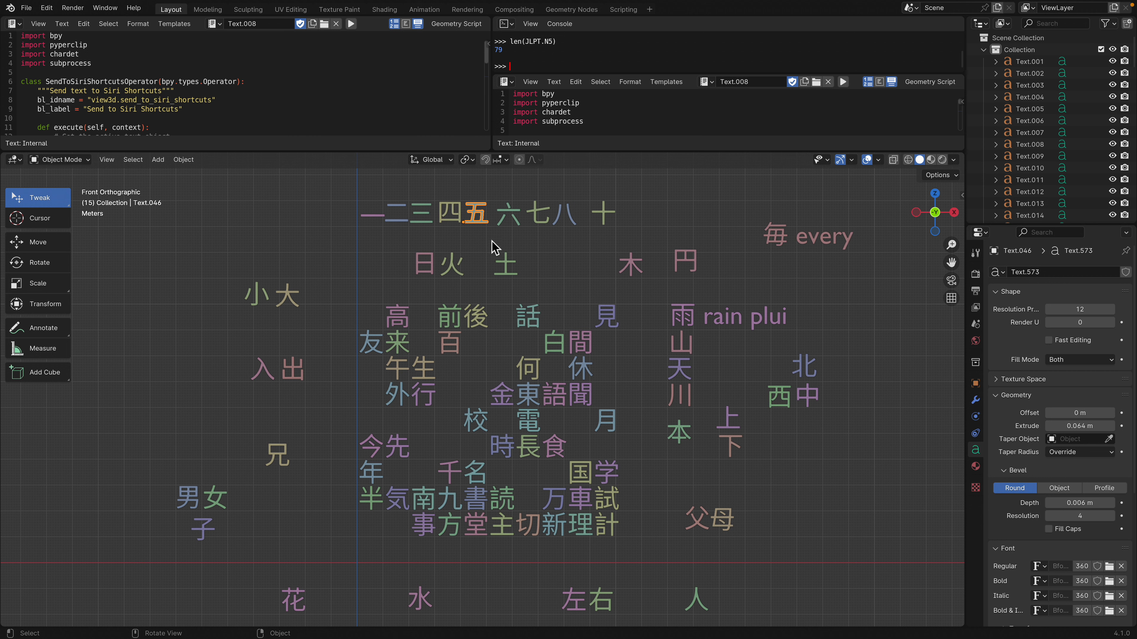
{"action": "left_click", "coordinate": [508, 214]}
{"action": "left_click_drag", "start_coordinate": [540, 215], "coordinate": [567, 215]}
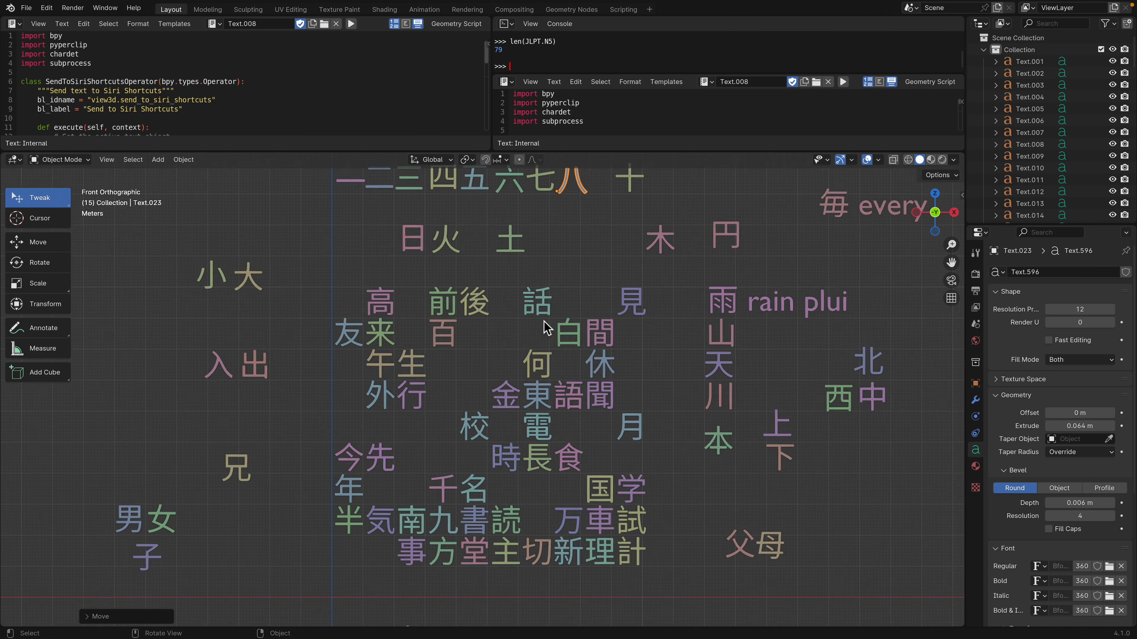
Step: Move the 名 kanji out of the grid to the free space below and right of 下
{"action": "scroll", "coordinate": [541, 357], "scroll_direction": "up", "scroll_amount": 4}
{"action": "scroll", "coordinate": [541, 358], "scroll_direction": "down", "scroll_amount": 2}
{"action": "left_click", "coordinate": [541, 358]}
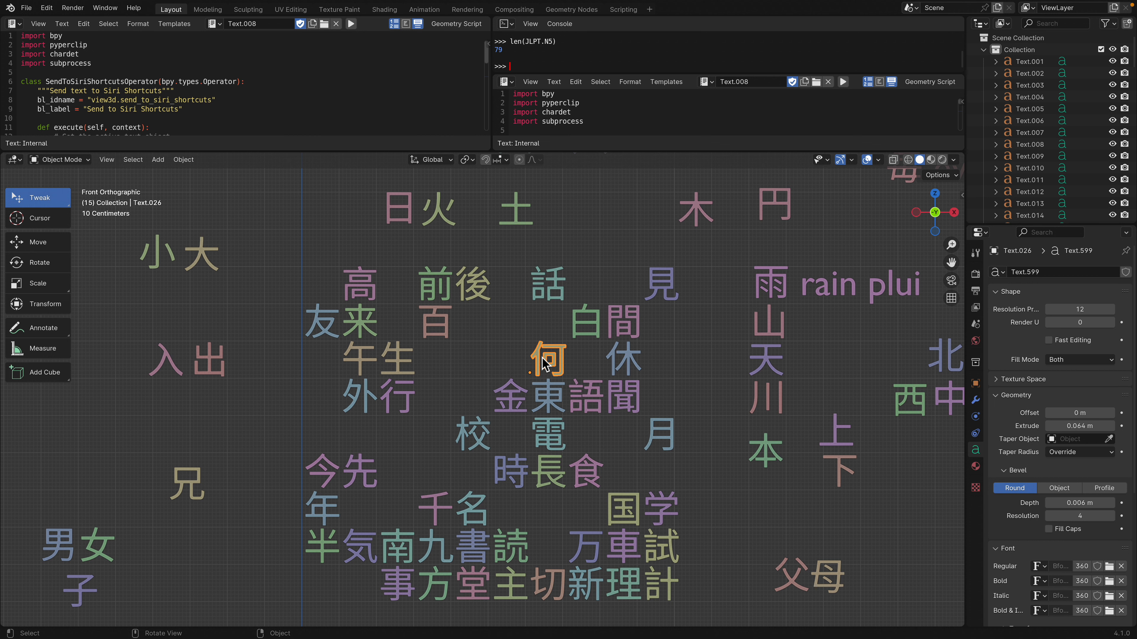
{"action": "scroll", "coordinate": [541, 358], "scroll_direction": "down", "scroll_amount": 1}
{"action": "scroll", "coordinate": [542, 358], "scroll_direction": "up", "scroll_amount": 1}
{"action": "scroll", "coordinate": [541, 358], "scroll_direction": "down", "scroll_amount": 1}
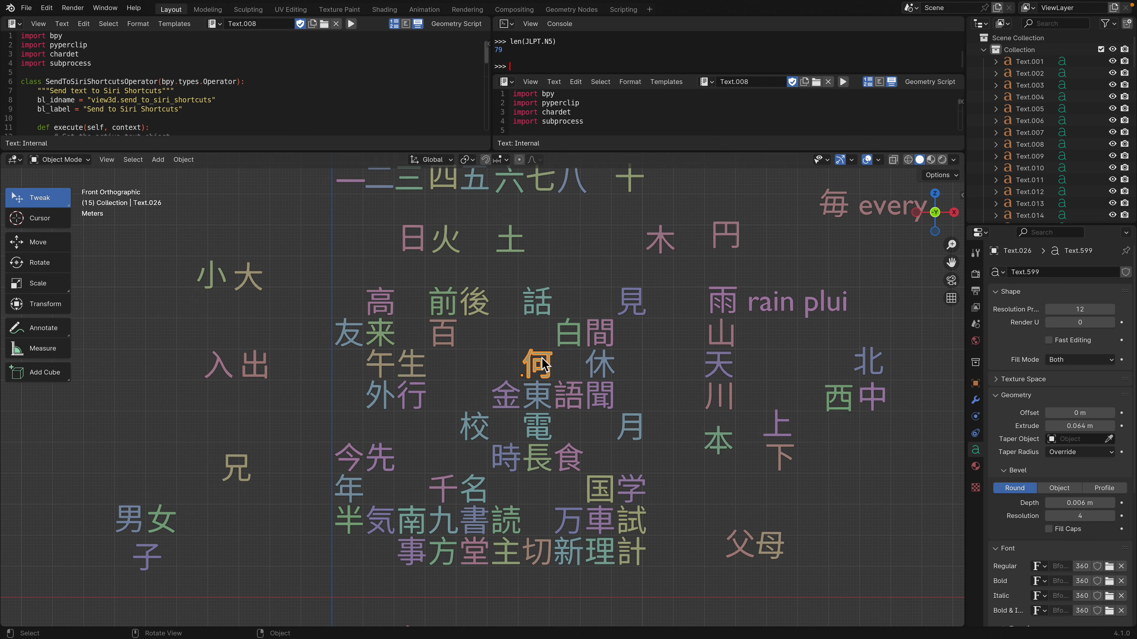
{"action": "middle_click_drag", "start_coordinate": [536, 362], "coordinate": [524, 353], "text": "shift"}
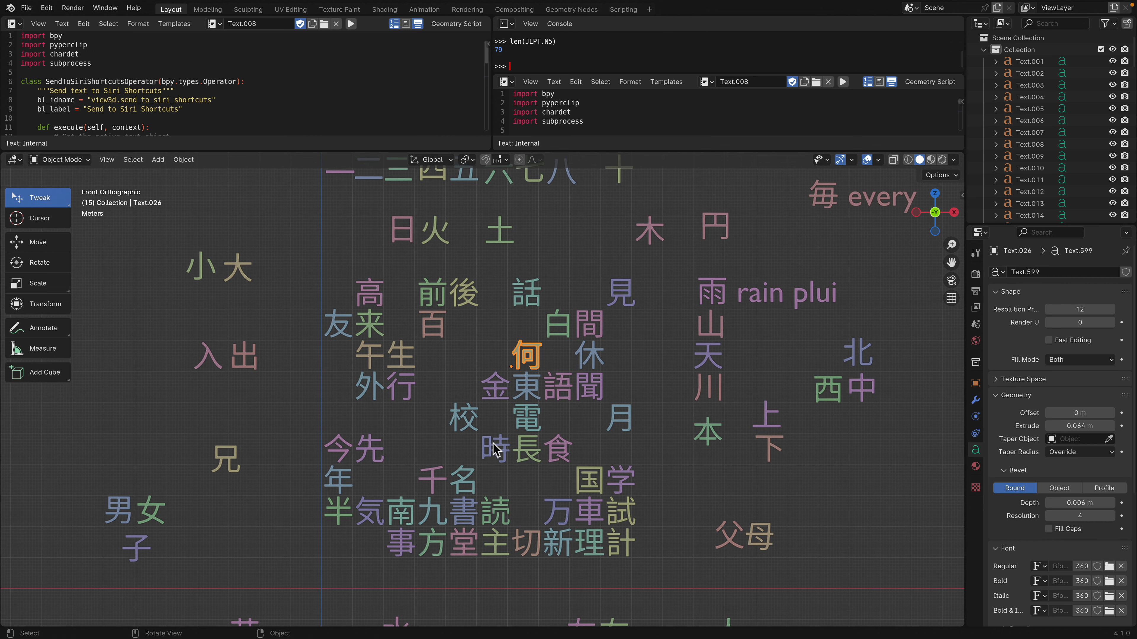
{"action": "left_click", "coordinate": [477, 472]}
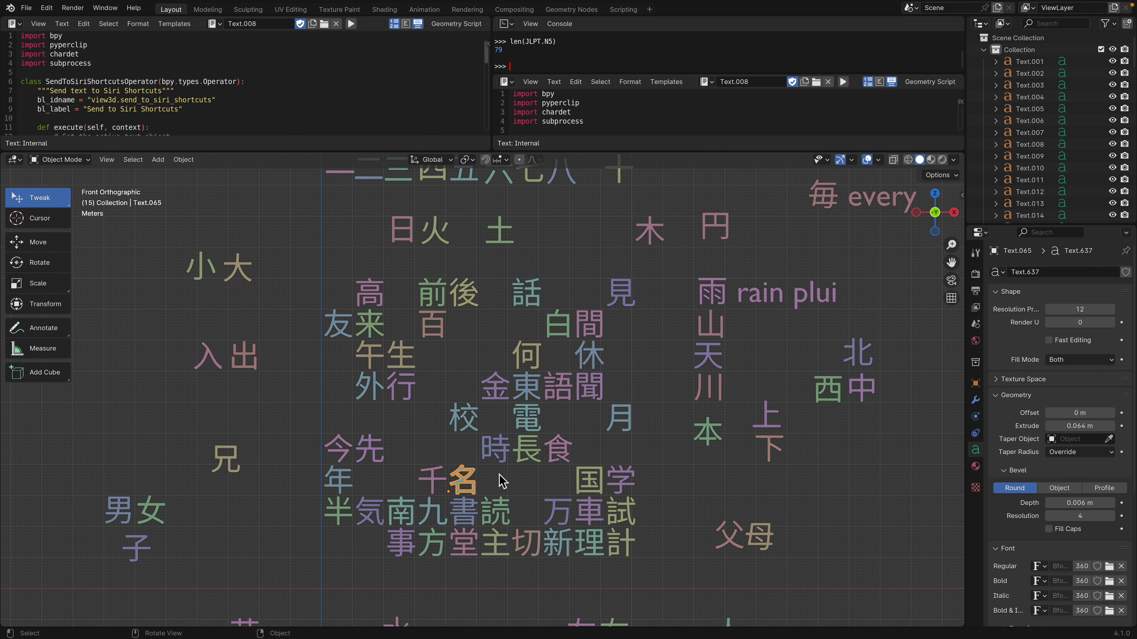
{"action": "key", "text": "g"}
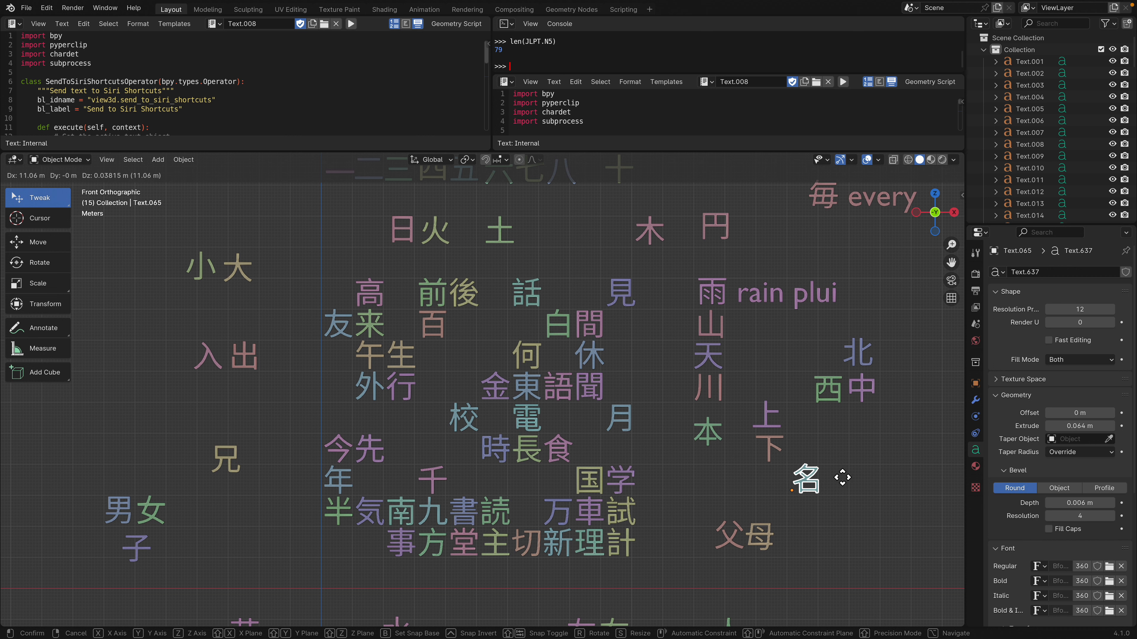
{"action": "left_click", "coordinate": [866, 477]}
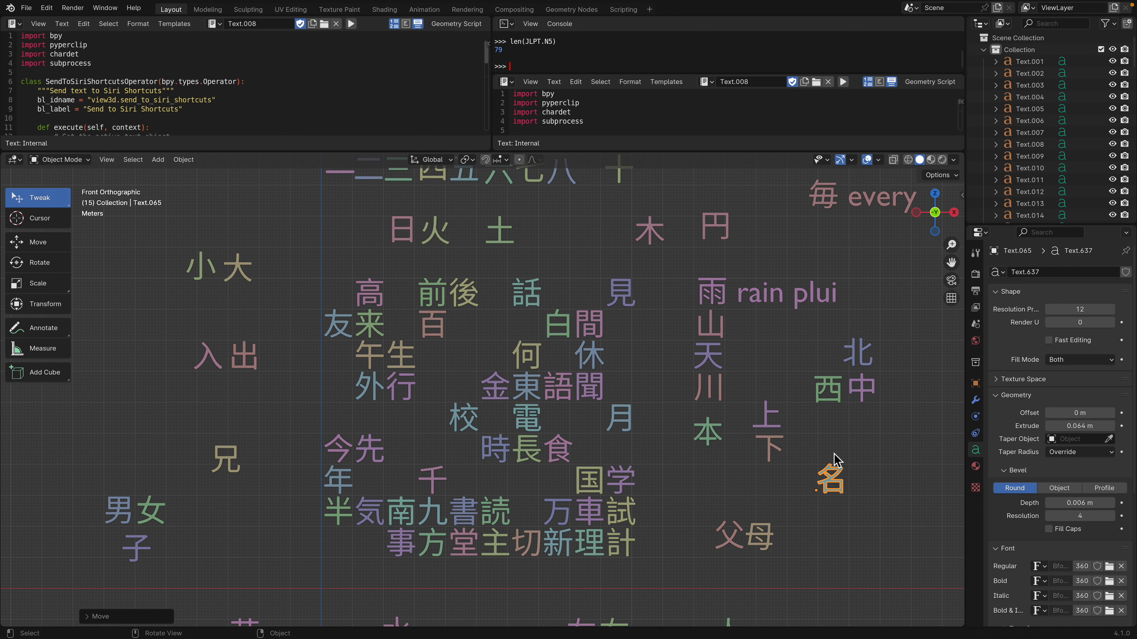
Step: Switch to The Kanji Map in the browser and look up the kanji 名
{"action": "key", "text": "ctrl+Left"}
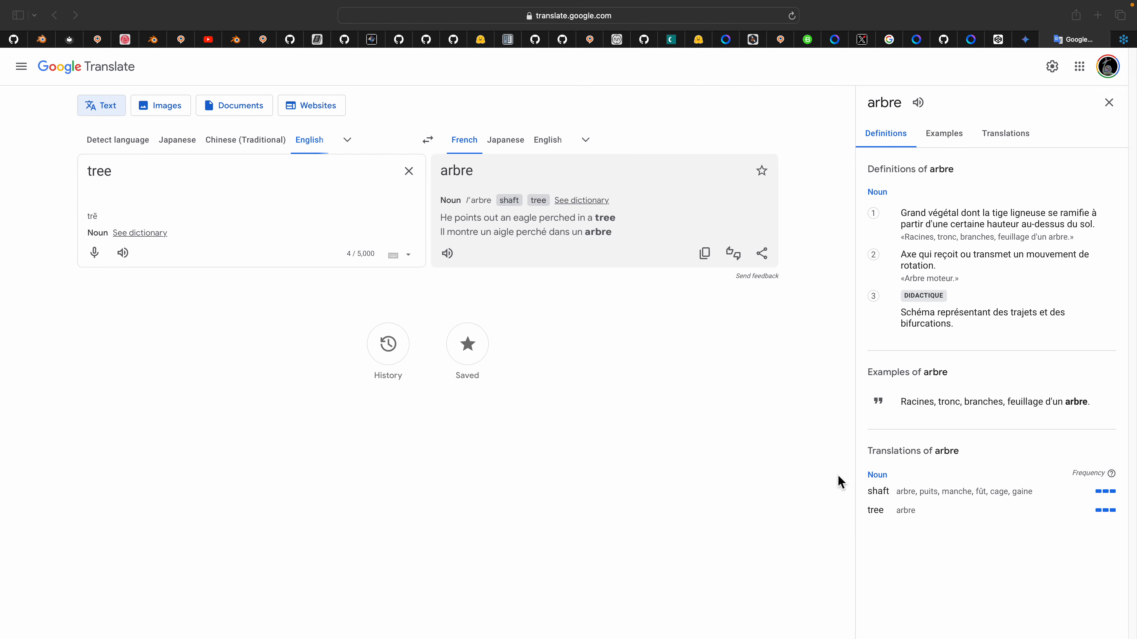
{"action": "key", "text": "ctrl+Tab"}
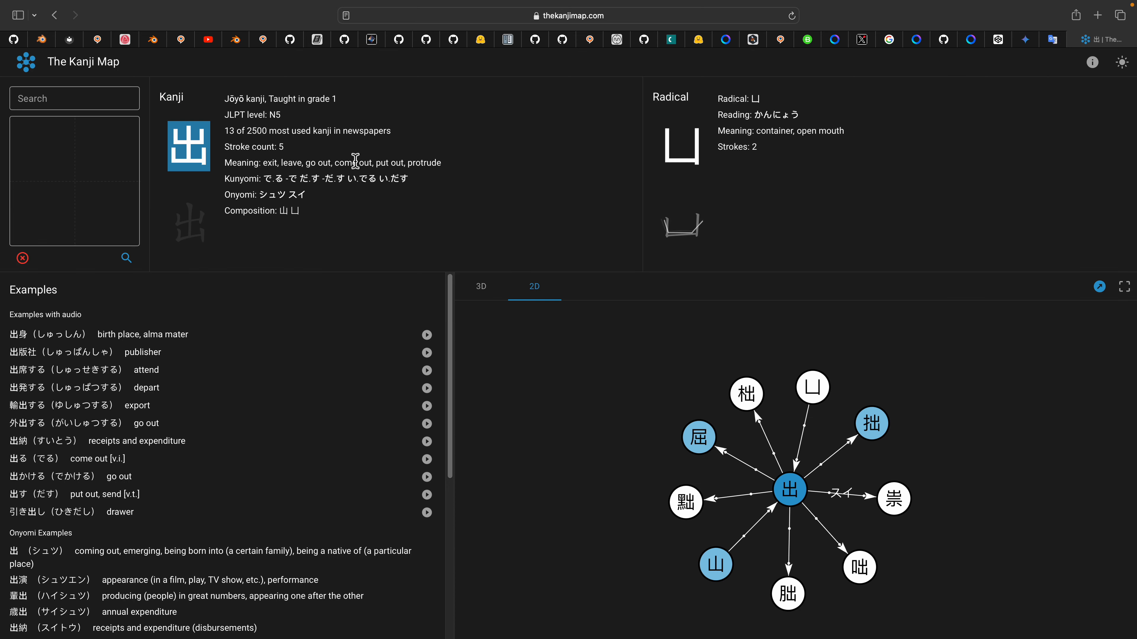
{"action": "left_click", "coordinate": [66, 107]}
{"action": "type", "text": "名"}
{"action": "left_click", "coordinate": [89, 158]}
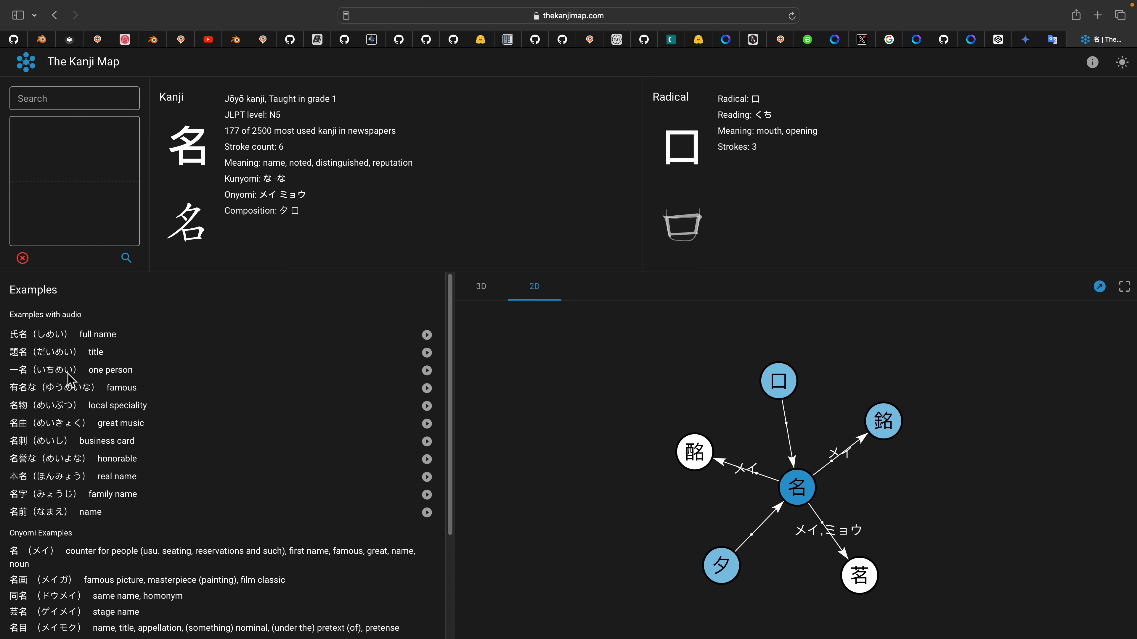
Step: Listen to the audio examples 氏名 and 名前, examine the 名前 entry, and return to Blender
{"action": "left_click", "coordinate": [428, 336]}
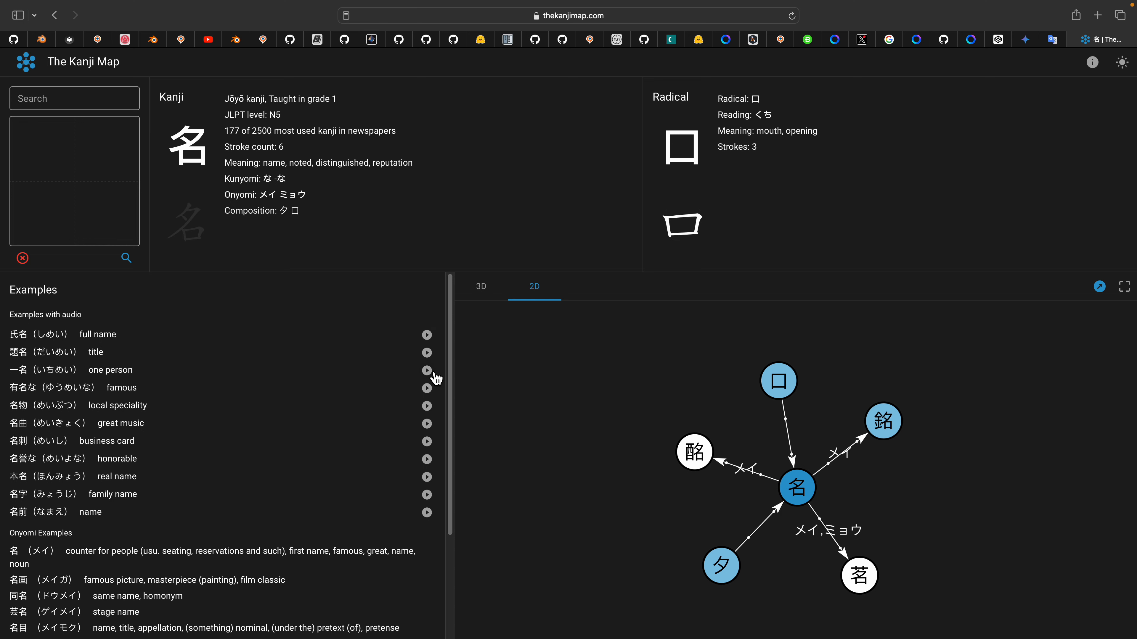
{"action": "left_click", "coordinate": [430, 516]}
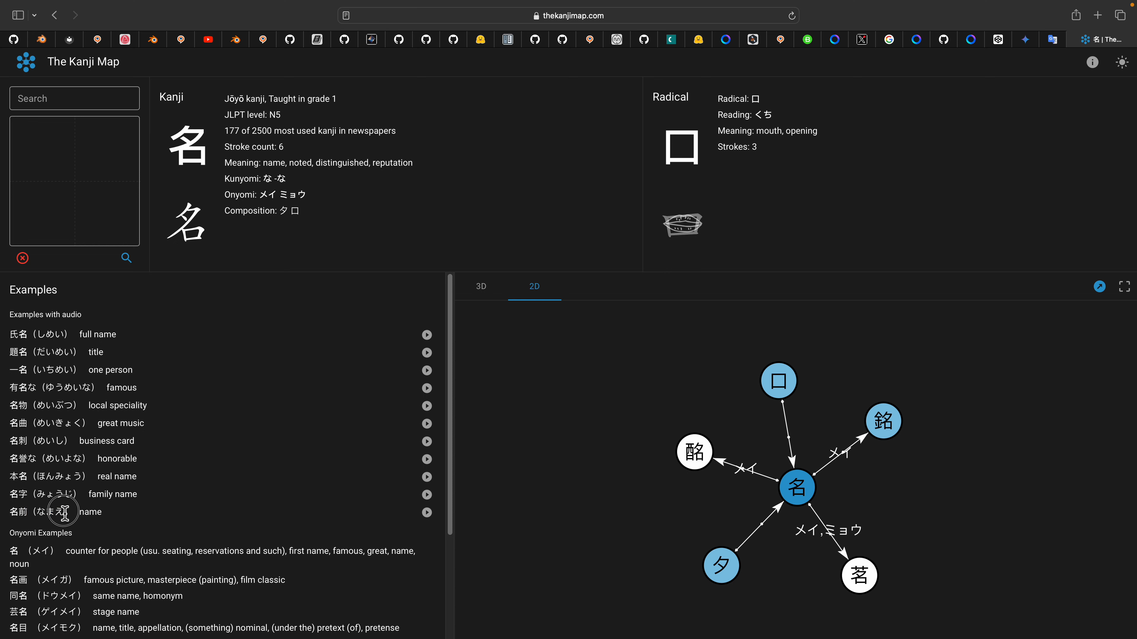
{"action": "double_click", "coordinate": [47, 515]}
{"action": "left_click", "coordinate": [27, 515]}
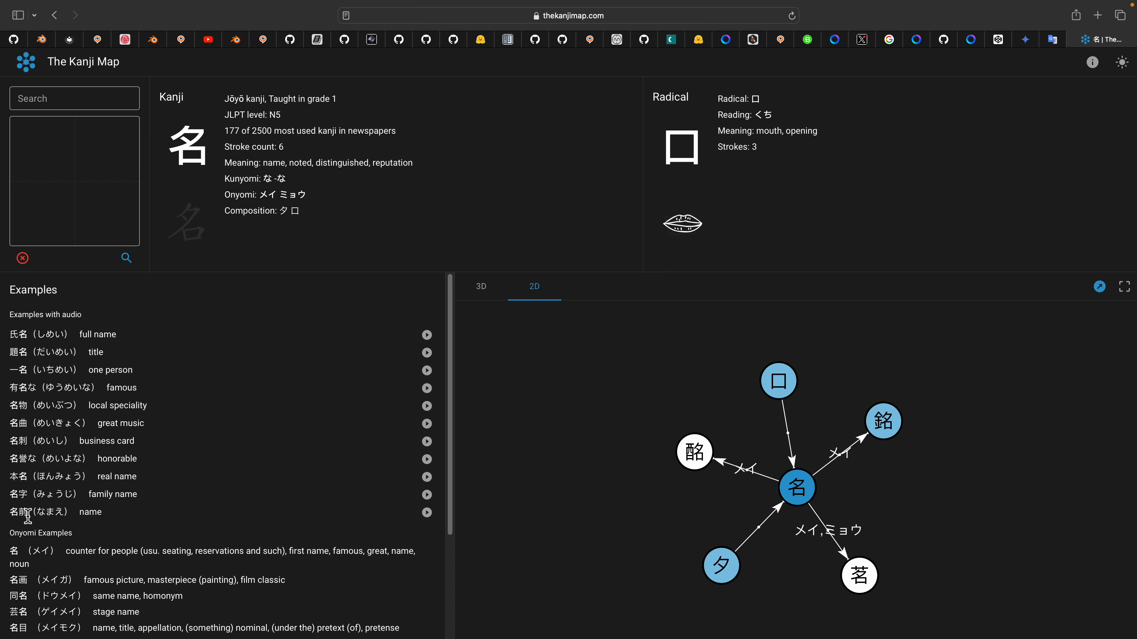
{"action": "double_click", "coordinate": [23, 515]}
{"action": "left_click", "coordinate": [21, 518]}
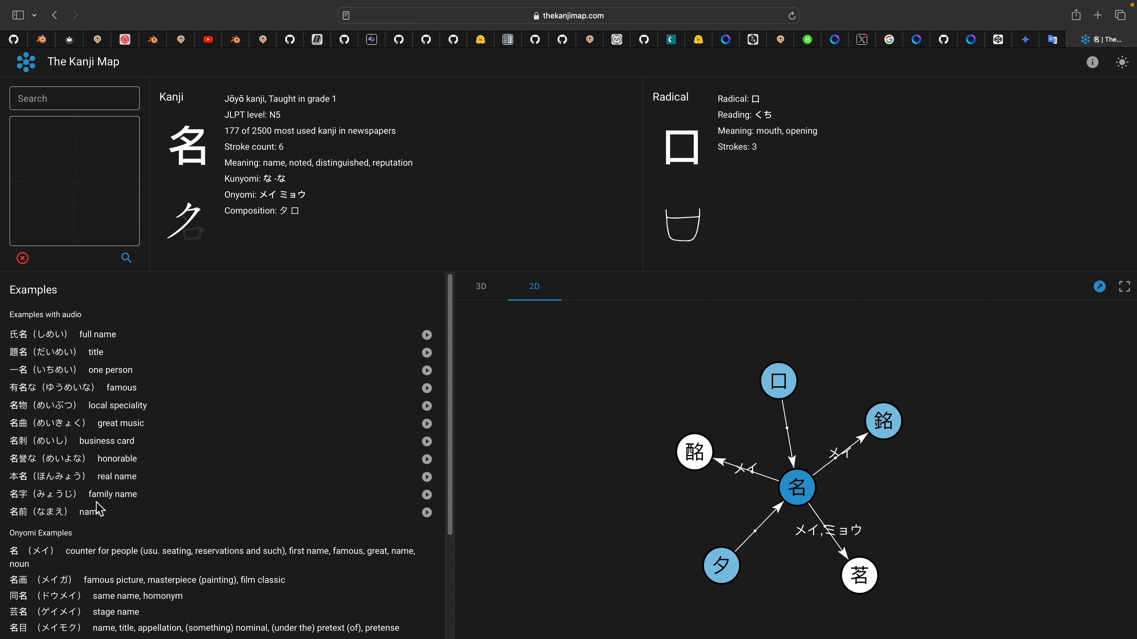
{"action": "key", "text": "ctrl+Right"}
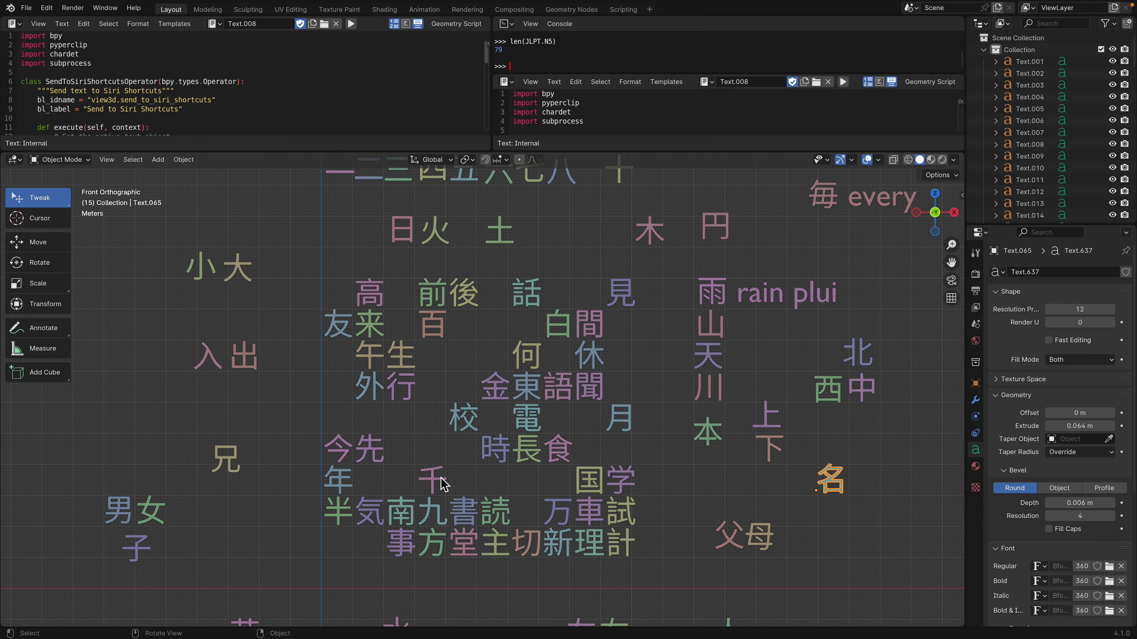
Step: Move the 金 kanji out of the grid to the right of 土, and enlarge the 3D viewport upward
{"action": "scroll", "coordinate": [443, 422], "scroll_direction": "down", "scroll_amount": 3, "text": "shift"}
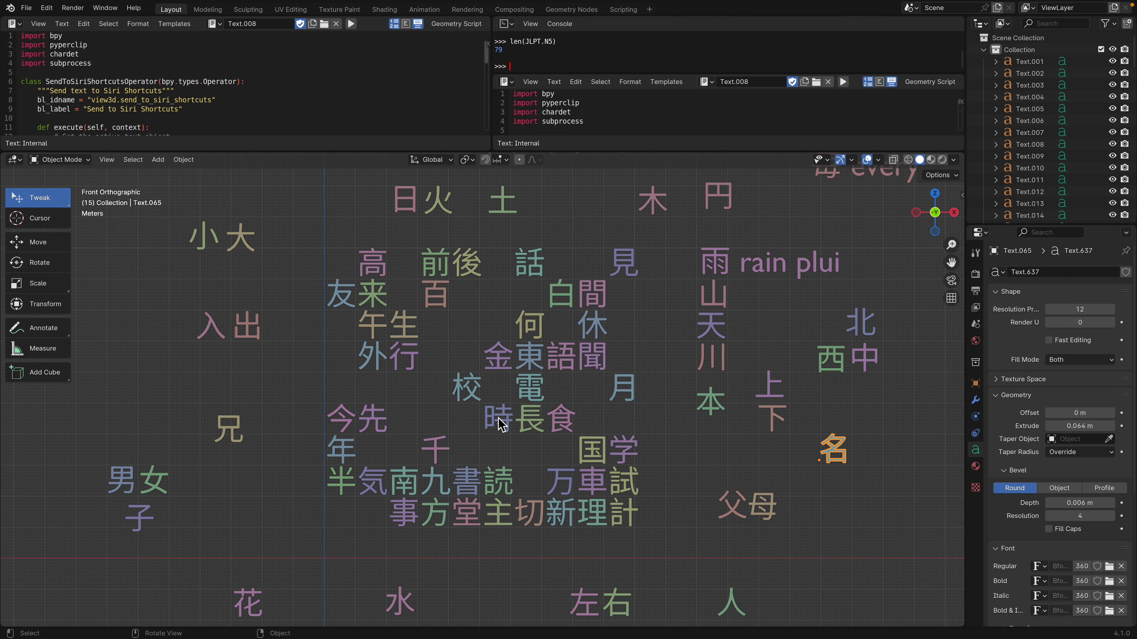
{"action": "scroll", "coordinate": [501, 423], "scroll_direction": "down", "scroll_amount": 1}
{"action": "scroll", "coordinate": [501, 423], "scroll_direction": "up", "scroll_amount": 1}
{"action": "left_click", "coordinate": [500, 367]}
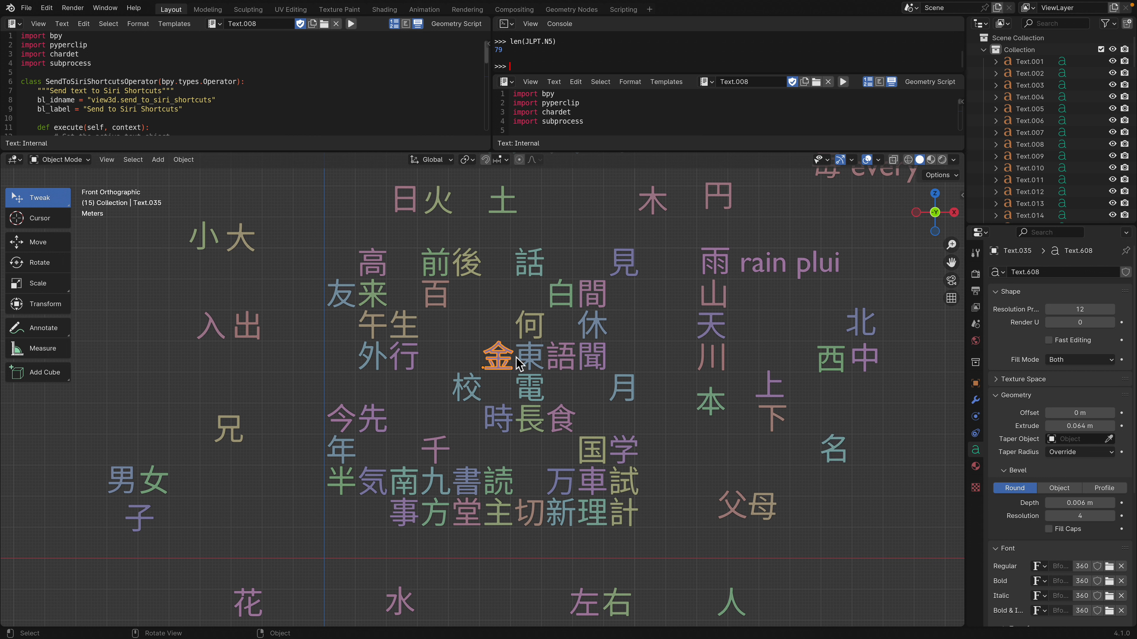
{"action": "left_click_drag", "start_coordinate": [501, 365], "coordinate": [559, 210]}
{"action": "left_click_drag", "start_coordinate": [571, 156], "coordinate": [569, 116]}
{"action": "middle_click_drag", "start_coordinate": [529, 176], "coordinate": [510, 292], "text": "shift"}
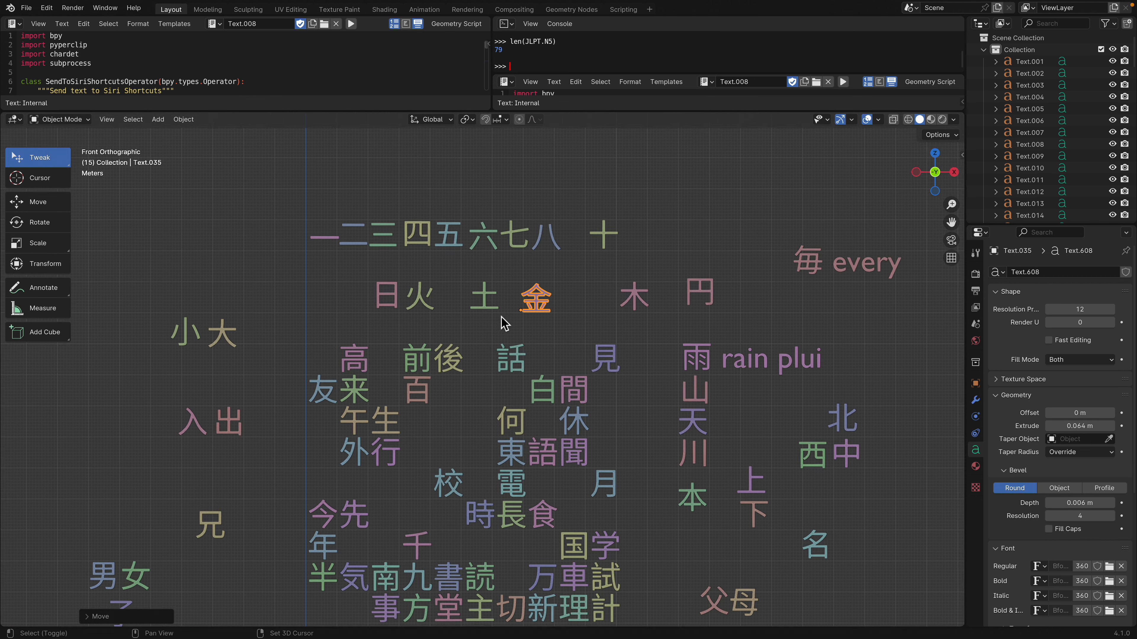
Step: Adjust the spacing of 日 and 火 in the weekday row and move 月 out of the grid between them
{"action": "scroll", "coordinate": [476, 309], "scroll_direction": "up", "scroll_amount": 1}
{"action": "left_click_drag", "start_coordinate": [372, 285], "coordinate": [407, 285]}
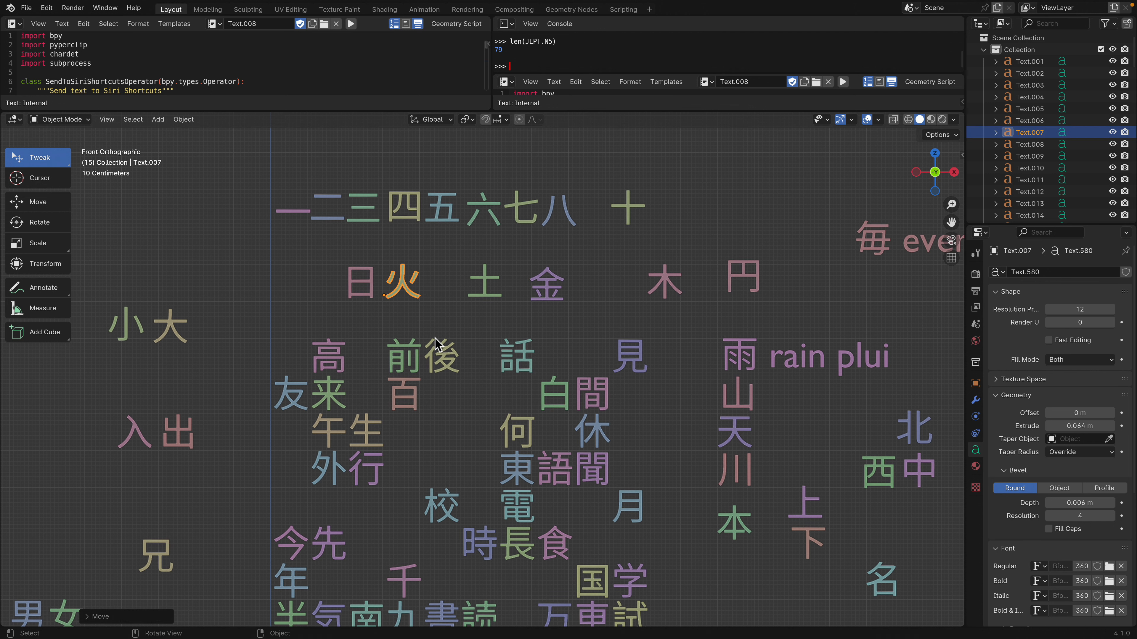
{"action": "scroll", "coordinate": [458, 423], "scroll_direction": "down", "scroll_amount": 2}
{"action": "scroll", "coordinate": [454, 405], "scroll_direction": "up", "scroll_amount": 1}
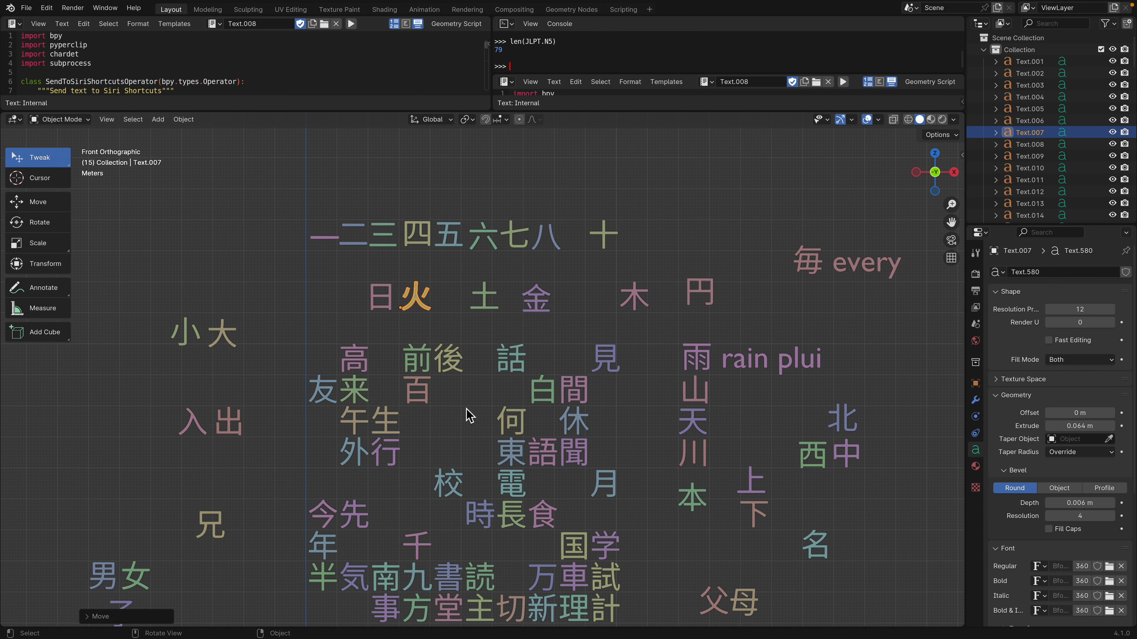
{"action": "left_click_drag", "start_coordinate": [613, 483], "coordinate": [317, 296]}
{"action": "left_click", "coordinate": [350, 299]}
{"action": "scroll", "coordinate": [342, 300], "scroll_direction": "up", "scroll_amount": 1}
{"action": "scroll", "coordinate": [343, 299], "scroll_direction": "up", "scroll_amount": 1}
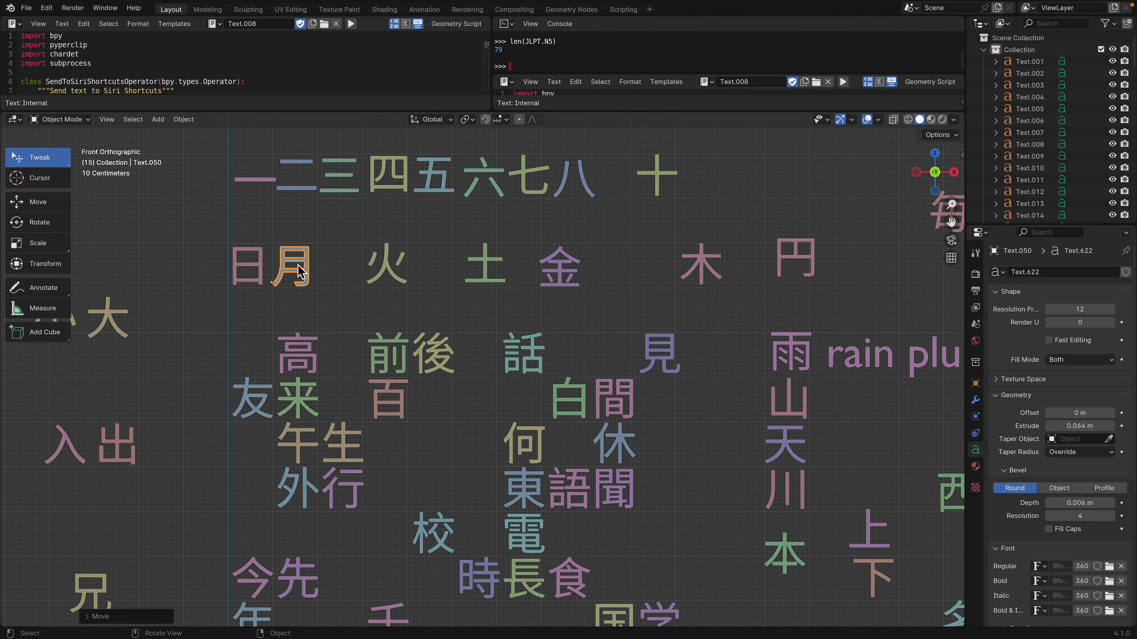
Step: Select 日 and 月 alternately in the weekday row to compare the two, ending on 月
{"action": "left_click", "coordinate": [261, 264]}
{"action": "left_click", "coordinate": [252, 263]}
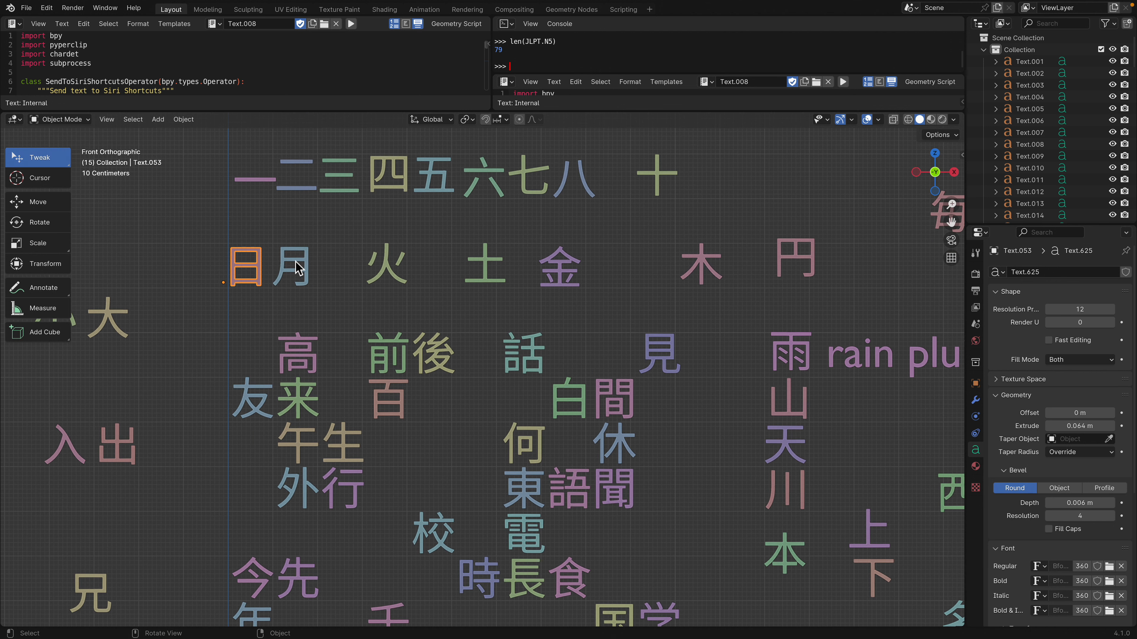
{"action": "left_click", "coordinate": [295, 261]}
{"action": "left_click", "coordinate": [260, 262]}
{"action": "left_click", "coordinate": [291, 267]}
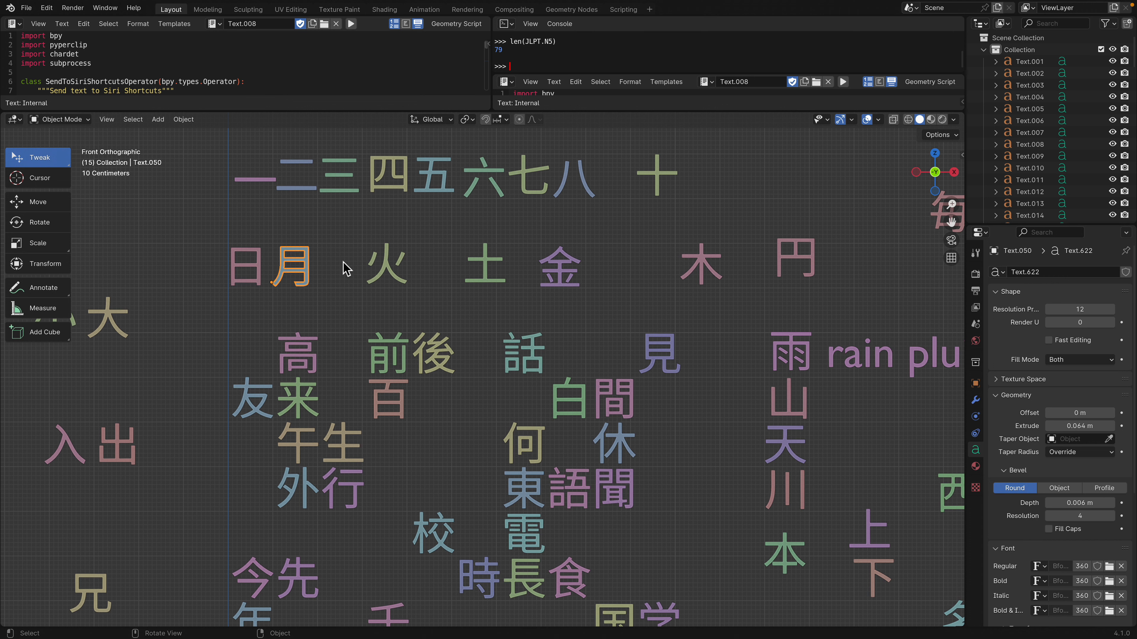
Step: Move 火 beside 月 in the weekday row and place 金 and 土 side by side after it, leaving a gap for one kanji
{"action": "left_click_drag", "start_coordinate": [384, 269], "coordinate": [340, 268]}
{"action": "scroll", "coordinate": [475, 383], "scroll_direction": "down", "scroll_amount": 2}
{"action": "scroll", "coordinate": [518, 378], "scroll_direction": "down", "scroll_amount": 1}
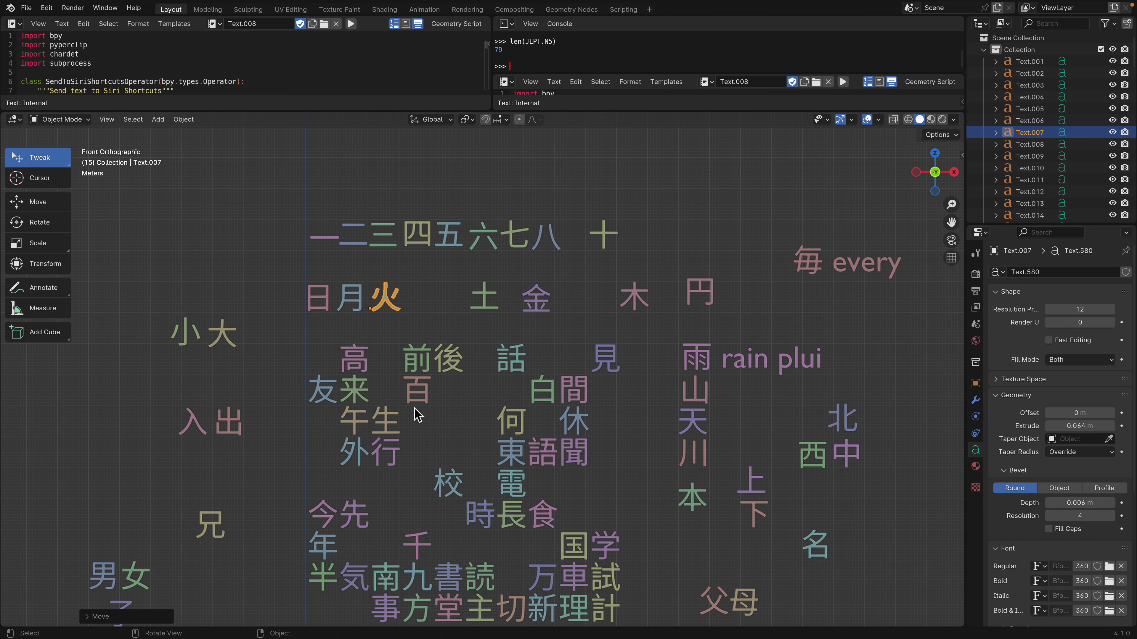
{"action": "middle_click_drag", "start_coordinate": [457, 431], "coordinate": [449, 395], "text": "shift"}
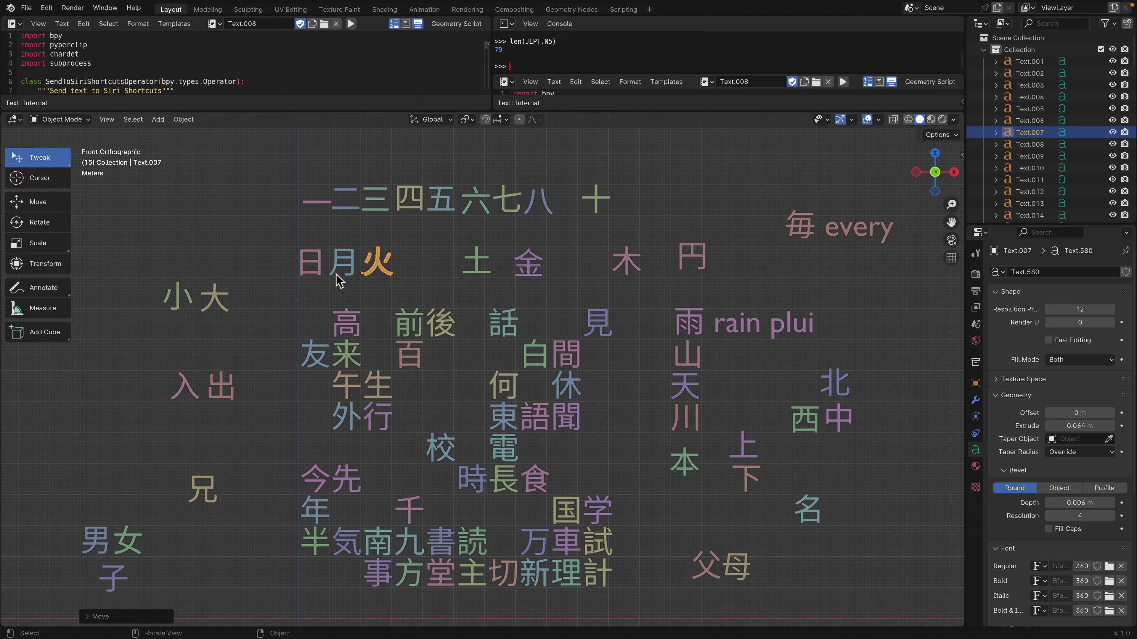
{"action": "left_click_drag", "start_coordinate": [472, 268], "coordinate": [451, 268]}
{"action": "left_click_drag", "start_coordinate": [526, 265], "coordinate": [433, 264]}
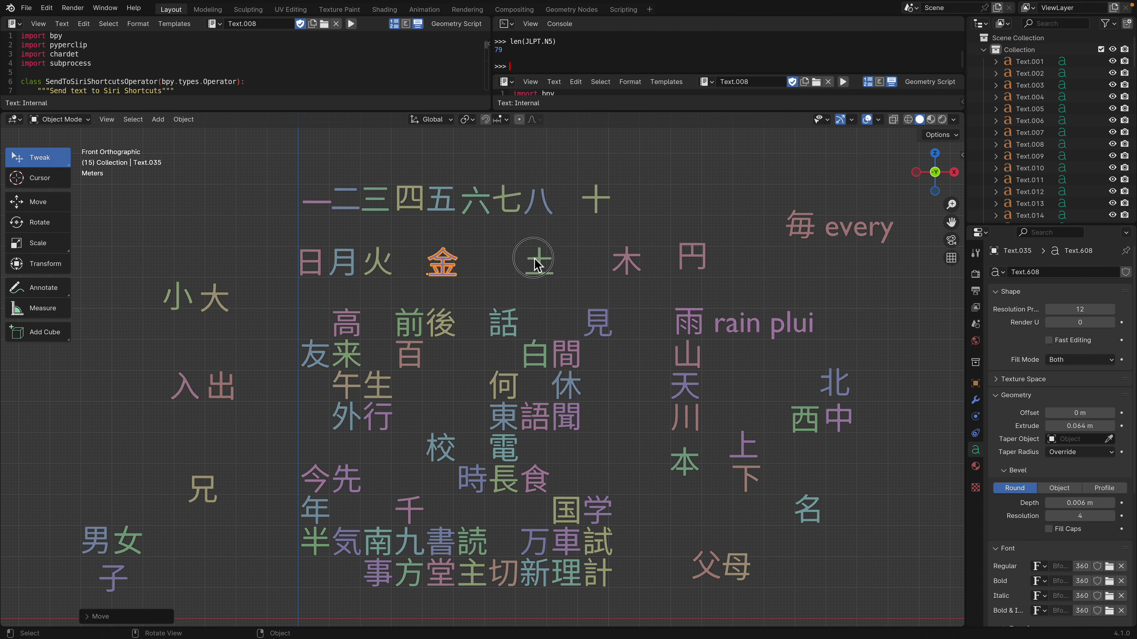
{"action": "left_click_drag", "start_coordinate": [531, 259], "coordinate": [469, 257]}
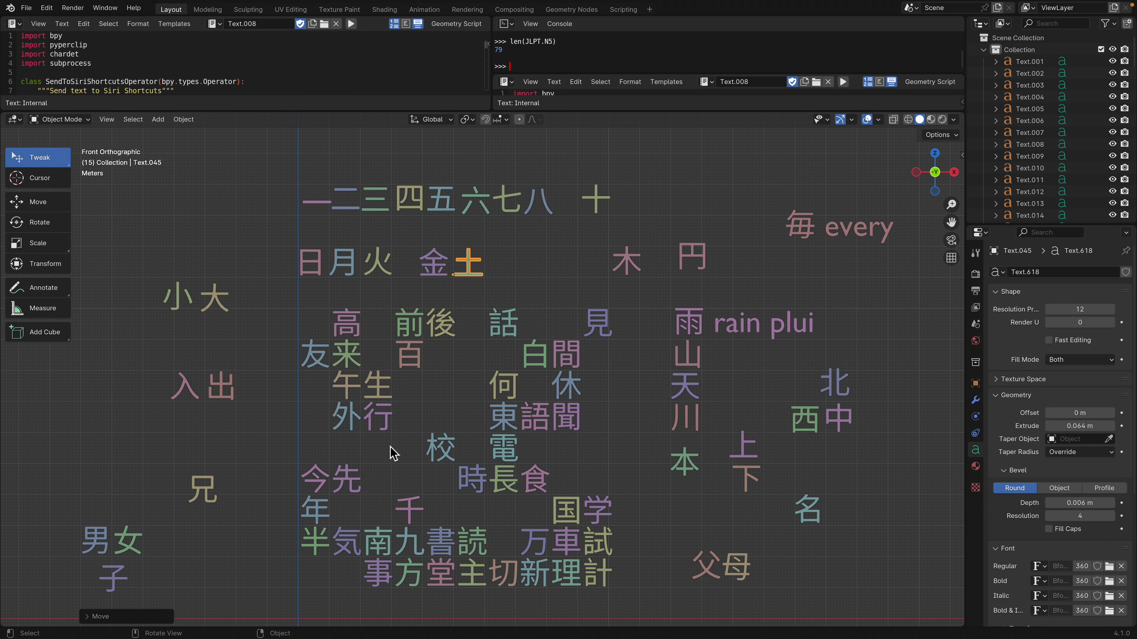
{"action": "middle_click_drag", "start_coordinate": [422, 432], "coordinate": [433, 419], "text": "shift"}
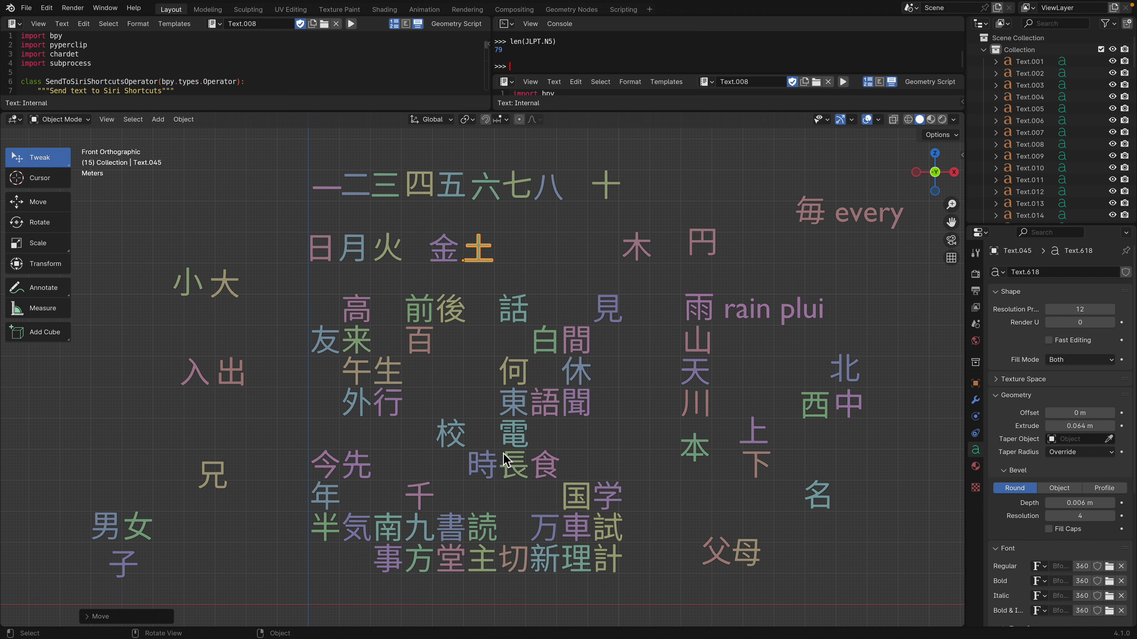
Step: Move the 水 kanji from below the grid into the weekday row between 火 and 金
{"action": "scroll", "coordinate": [501, 408], "scroll_direction": "down", "scroll_amount": 1}
{"action": "scroll", "coordinate": [492, 320], "scroll_direction": "down", "scroll_amount": 1}
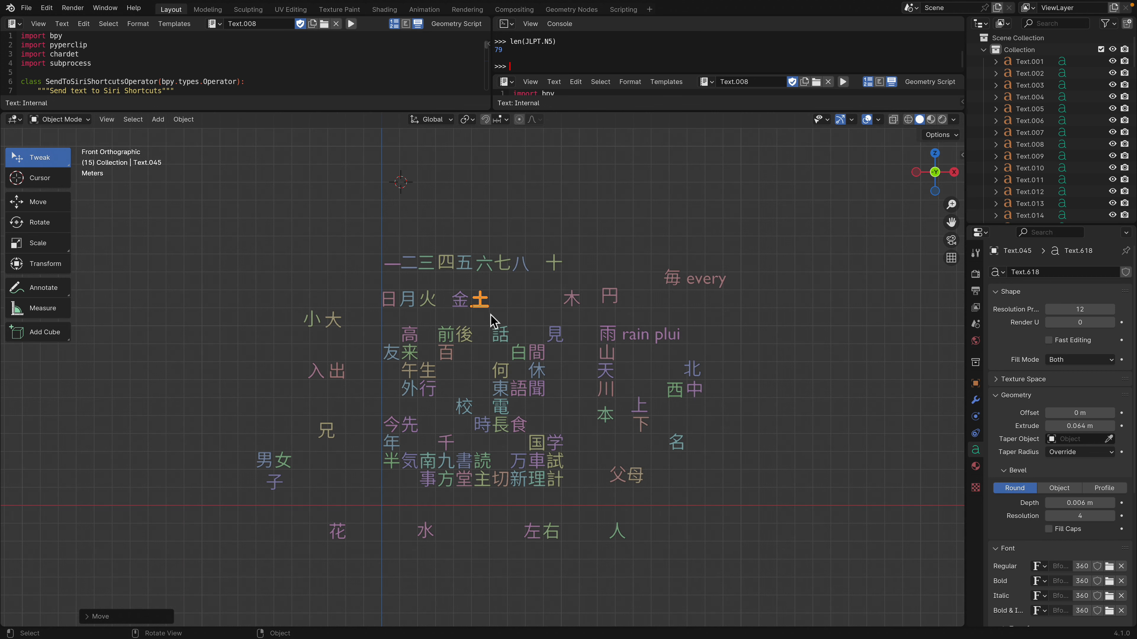
{"action": "scroll", "coordinate": [492, 321], "scroll_direction": "up", "scroll_amount": 1}
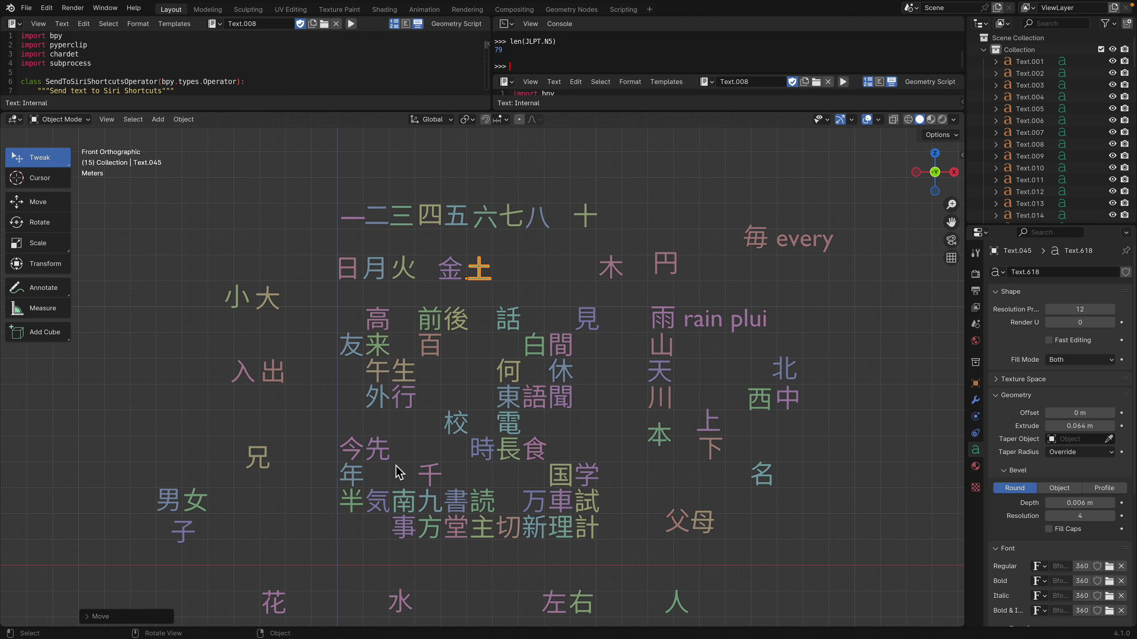
{"action": "scroll", "coordinate": [401, 473], "scroll_direction": "down", "scroll_amount": 1}
{"action": "left_click_drag", "start_coordinate": [420, 580], "coordinate": [444, 290]}
{"action": "scroll", "coordinate": [448, 290], "scroll_direction": "up", "scroll_amount": 3}
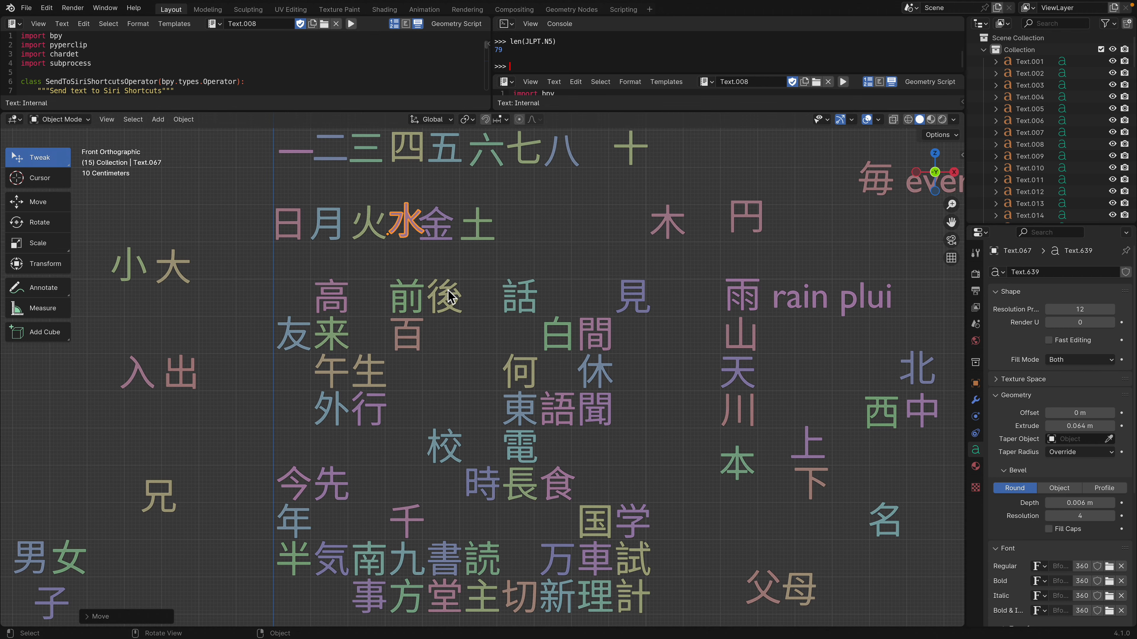
Step: Go through the weekday kanji from 日 to 火 and even out the spacing of the row up to 土
{"action": "left_click", "coordinate": [328, 219]}
{"action": "left_click", "coordinate": [361, 222]}
{"action": "left_click", "coordinate": [291, 222]}
{"action": "left_click", "coordinate": [330, 226]}
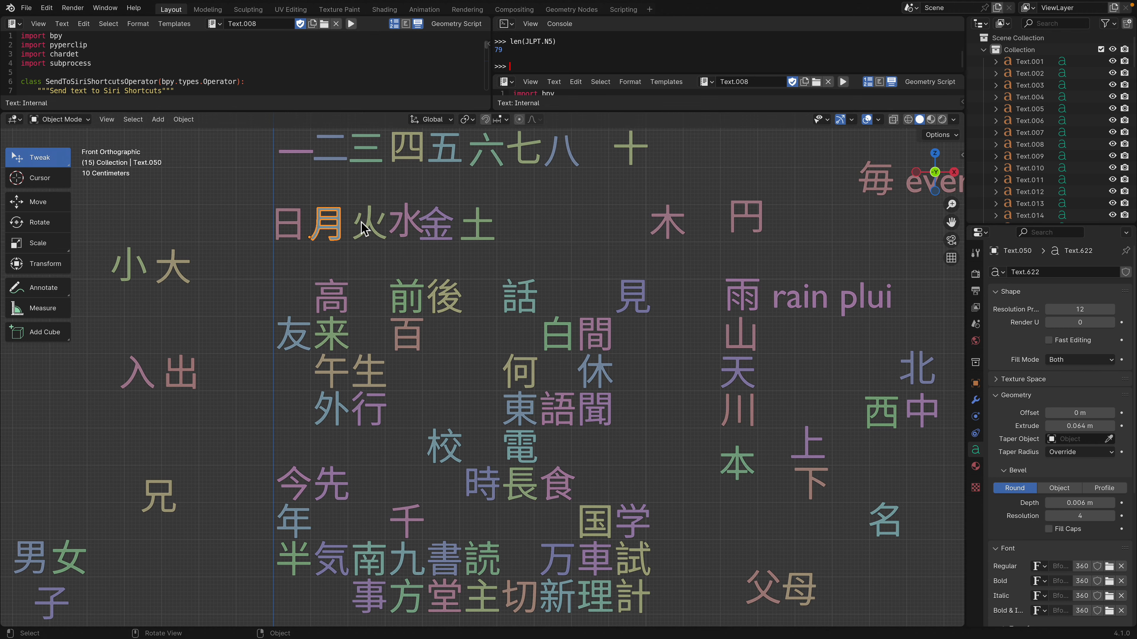
{"action": "left_click", "coordinate": [366, 223]}
{"action": "left_click", "coordinate": [294, 223]}
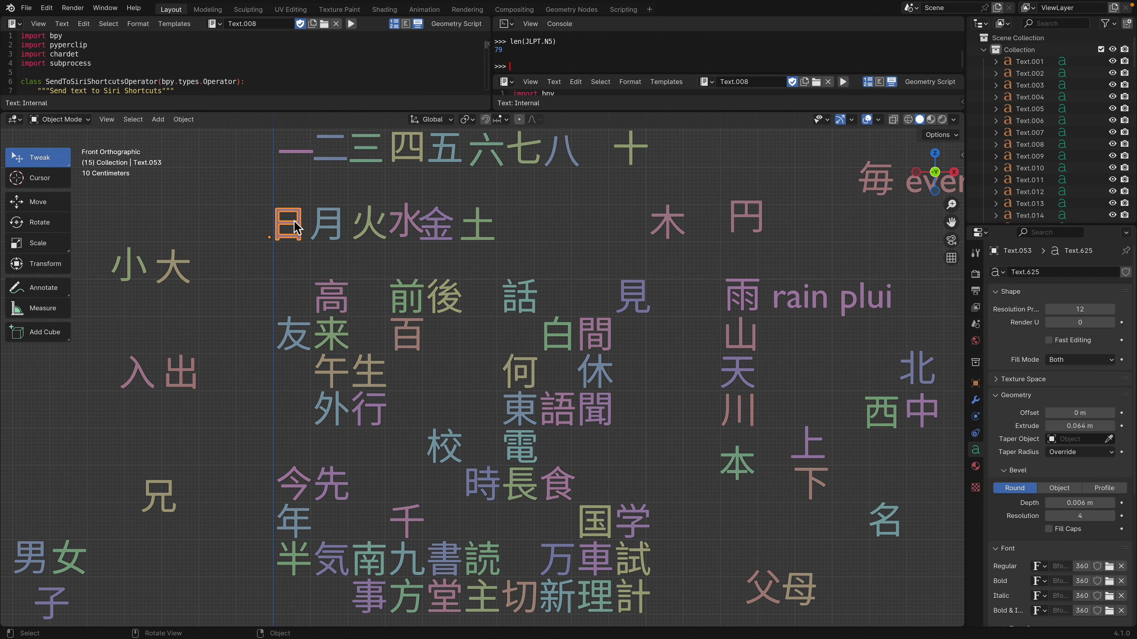
{"action": "left_click_drag", "start_coordinate": [330, 224], "coordinate": [473, 228]}
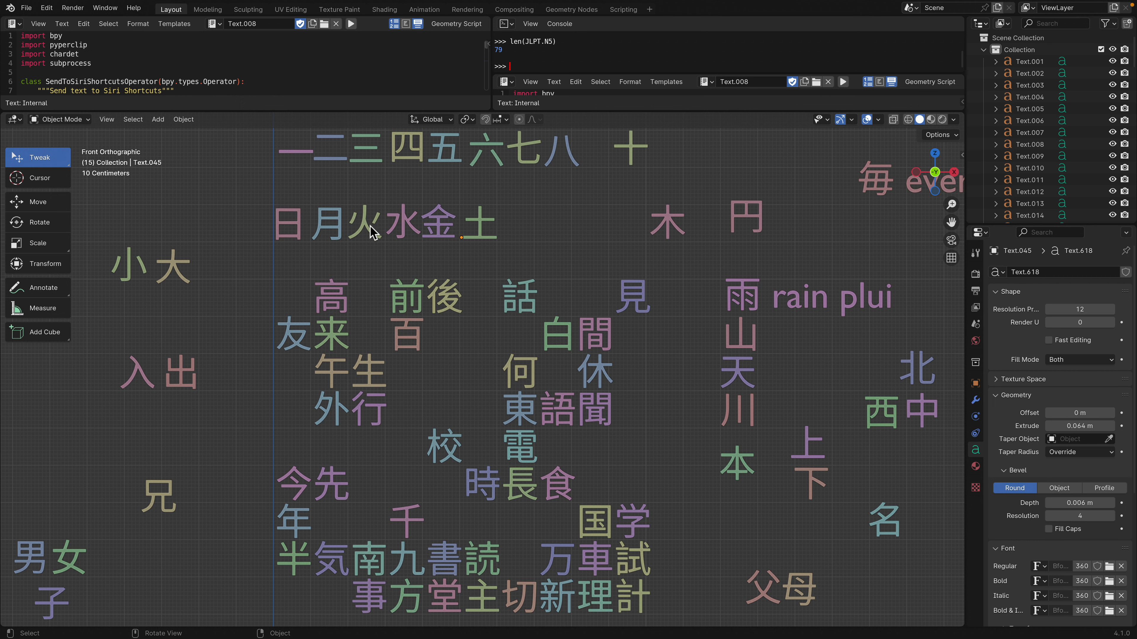
{"action": "scroll", "coordinate": [580, 302], "scroll_direction": "down", "scroll_amount": 1}
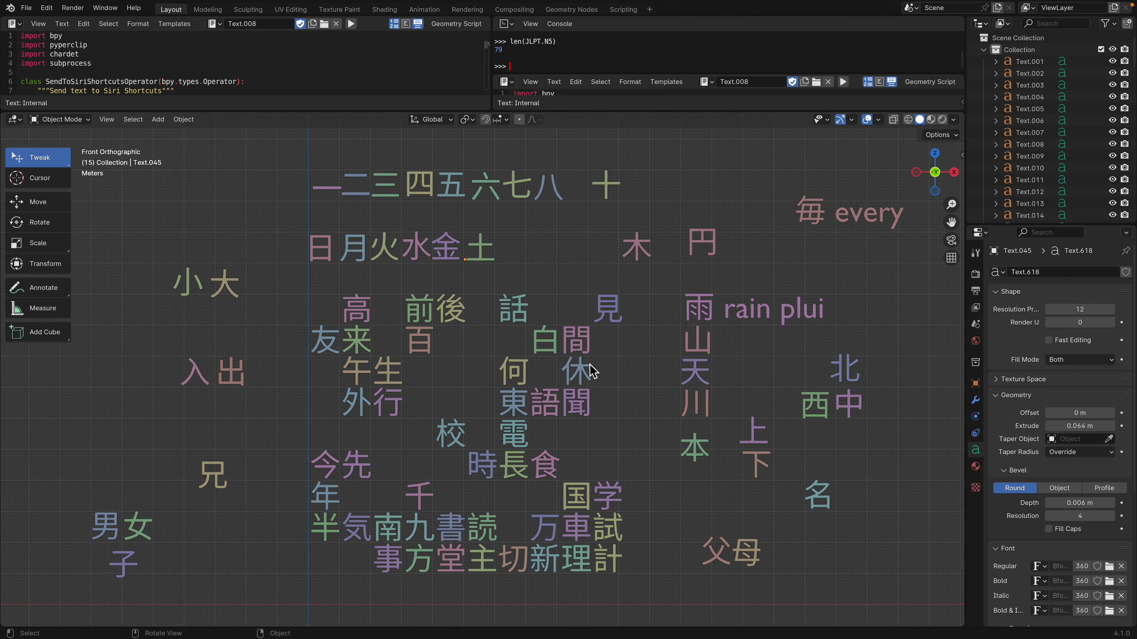
Step: Move the 電 kanji out of the grid to just below 本
{"action": "left_click", "coordinate": [514, 403]}
{"action": "scroll", "coordinate": [564, 420], "scroll_direction": "up", "scroll_amount": 1}
{"action": "left_click", "coordinate": [572, 451]}
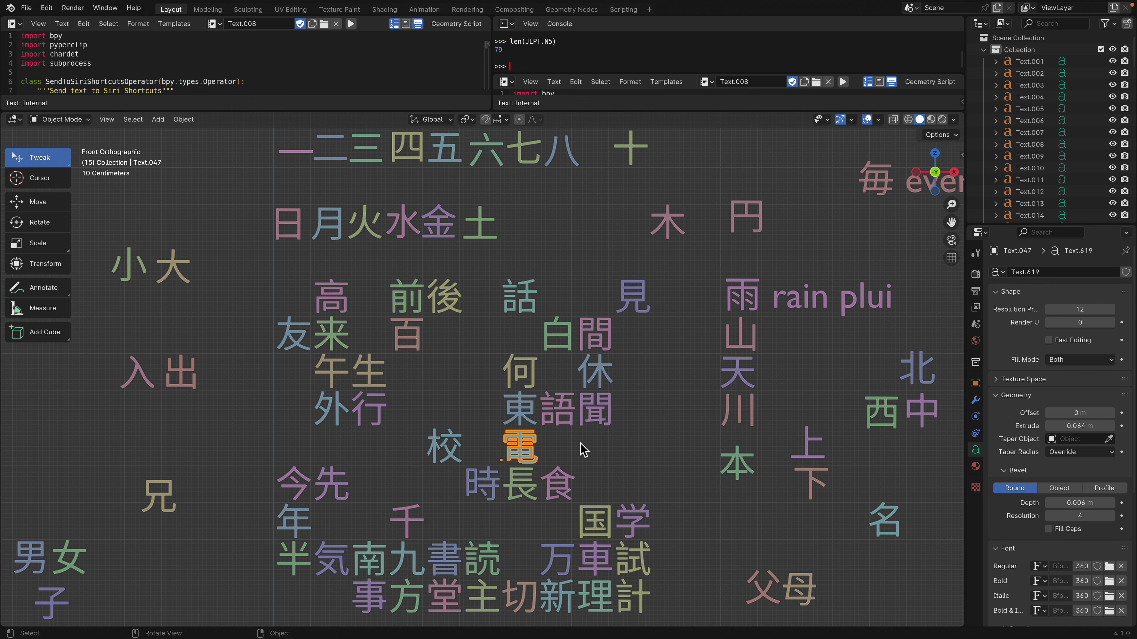
{"action": "key", "text": "g"}
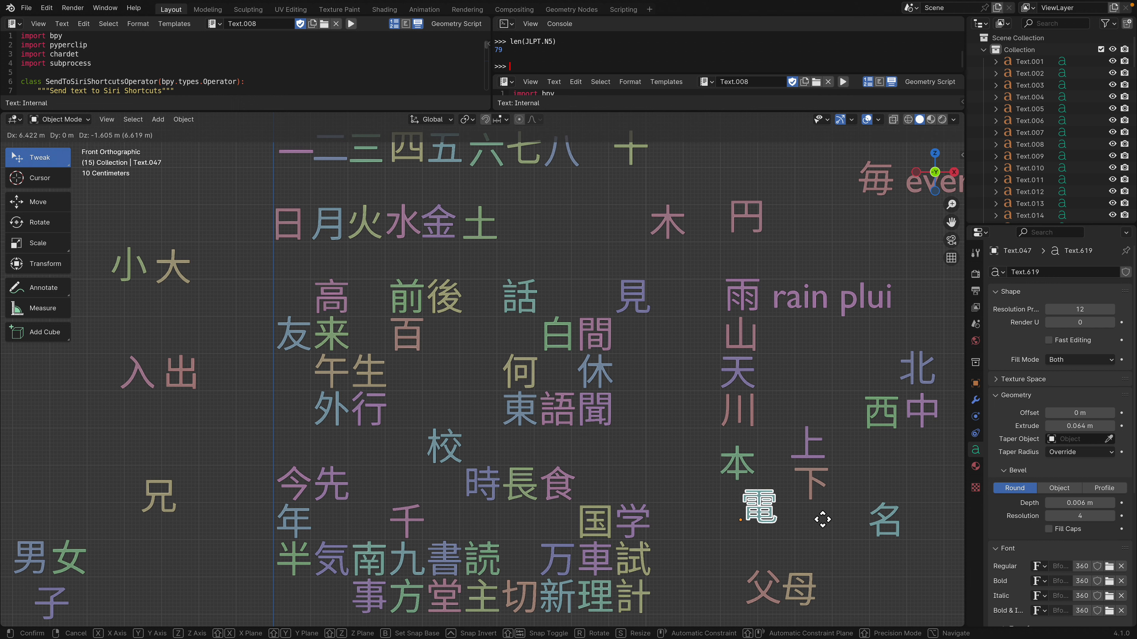
{"action": "left_click", "coordinate": [788, 535]}
{"action": "scroll", "coordinate": [787, 535], "scroll_direction": "down", "scroll_amount": 5}
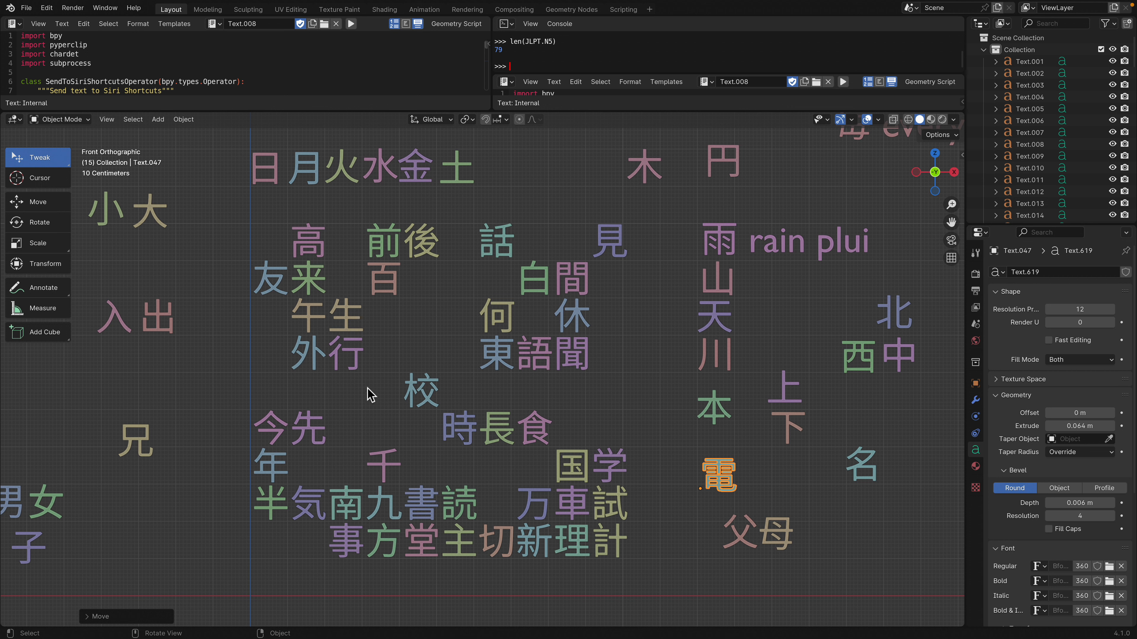
Step: Move the 友 kanji out of the grid to below 父母, and shift it to just above the 左右 pair
{"action": "left_click_drag", "start_coordinate": [274, 286], "coordinate": [759, 579]}
{"action": "scroll", "coordinate": [760, 579], "scroll_direction": "down", "scroll_amount": 3}
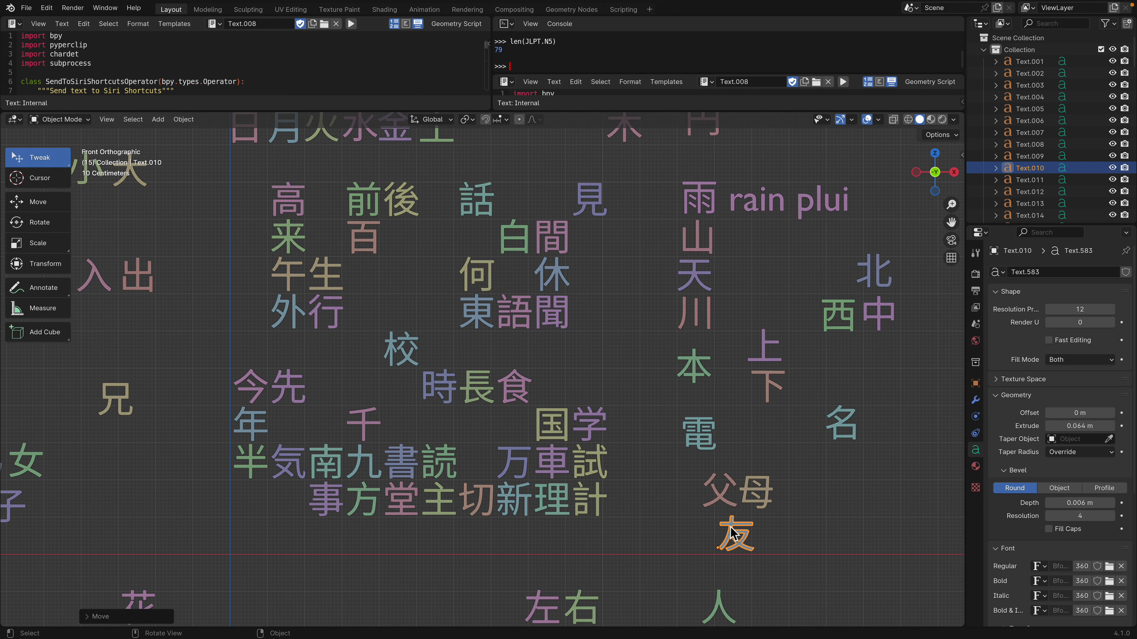
{"action": "scroll", "coordinate": [698, 529], "scroll_direction": "down", "scroll_amount": 2}
{"action": "left_click_drag", "start_coordinate": [711, 512], "coordinate": [562, 522]}
{"action": "scroll", "coordinate": [610, 528], "scroll_direction": "up", "scroll_amount": 3}
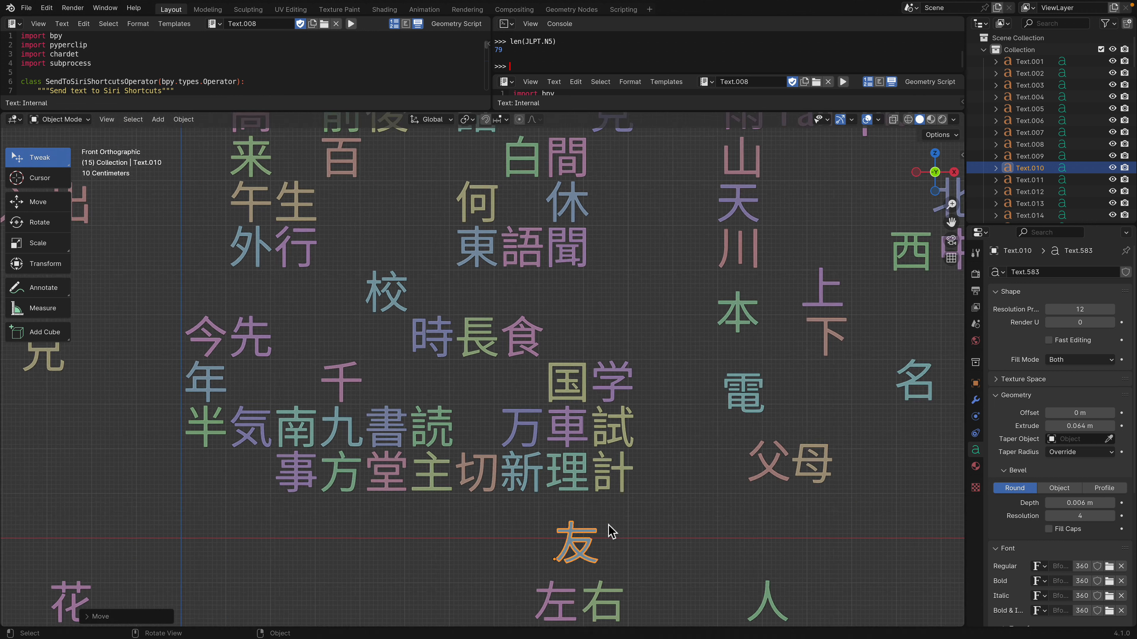
{"action": "left_click", "coordinate": [566, 531]}
{"action": "scroll", "coordinate": [566, 532], "scroll_direction": "down", "scroll_amount": 3}
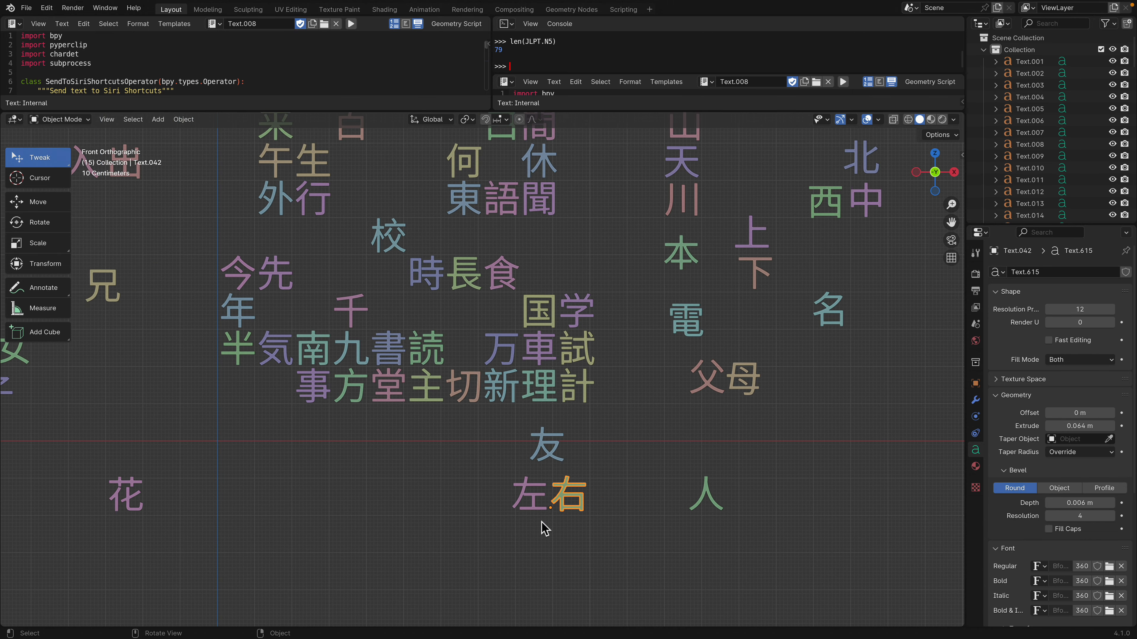
Step: Arrange 上 above and 下 below the 左右 pair with 友 to its left, and save the file
{"action": "scroll", "coordinate": [605, 515], "scroll_direction": "down", "scroll_amount": 2}
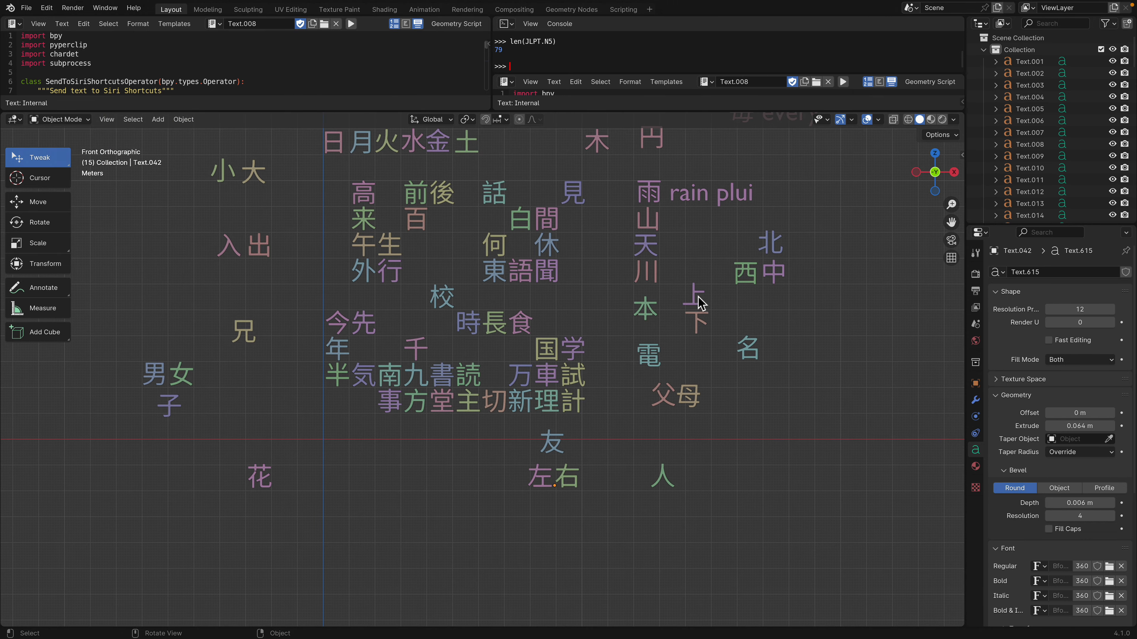
{"action": "left_click_drag", "start_coordinate": [700, 302], "coordinate": [496, 479]}
{"action": "left_click", "coordinate": [695, 332]}
{"action": "left_click_drag", "start_coordinate": [695, 332], "coordinate": [553, 508]}
{"action": "left_click_drag", "start_coordinate": [567, 448], "coordinate": [568, 466]}
{"action": "scroll", "coordinate": [578, 488], "scroll_direction": "up", "scroll_amount": 3}
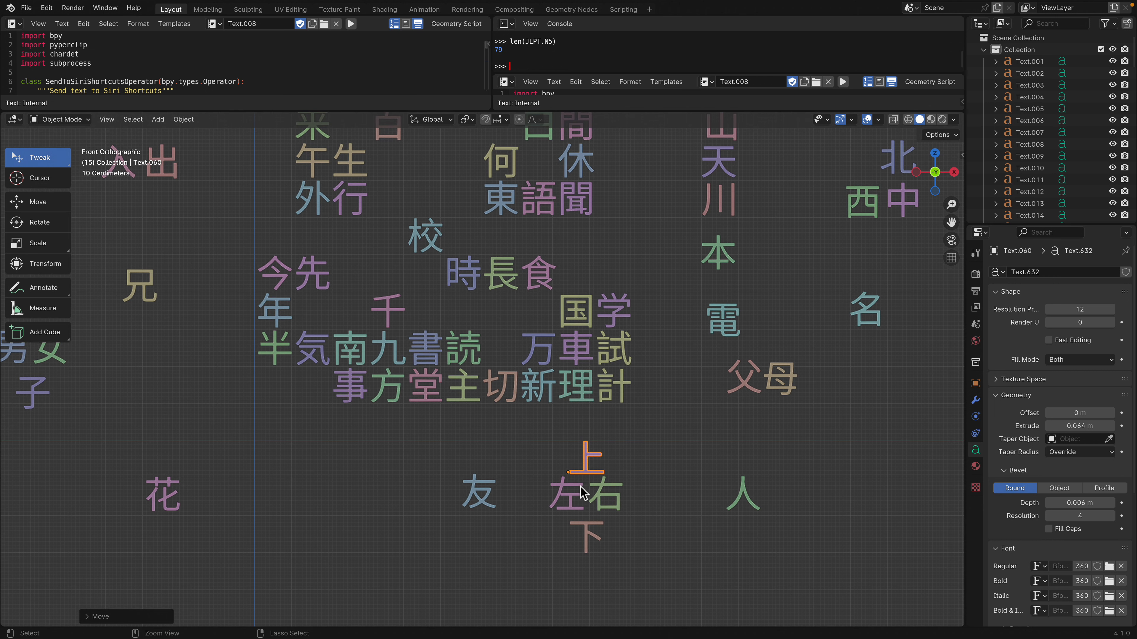
{"action": "key", "text": "ctrl+s"}
{"action": "left_click", "coordinate": [554, 453]}
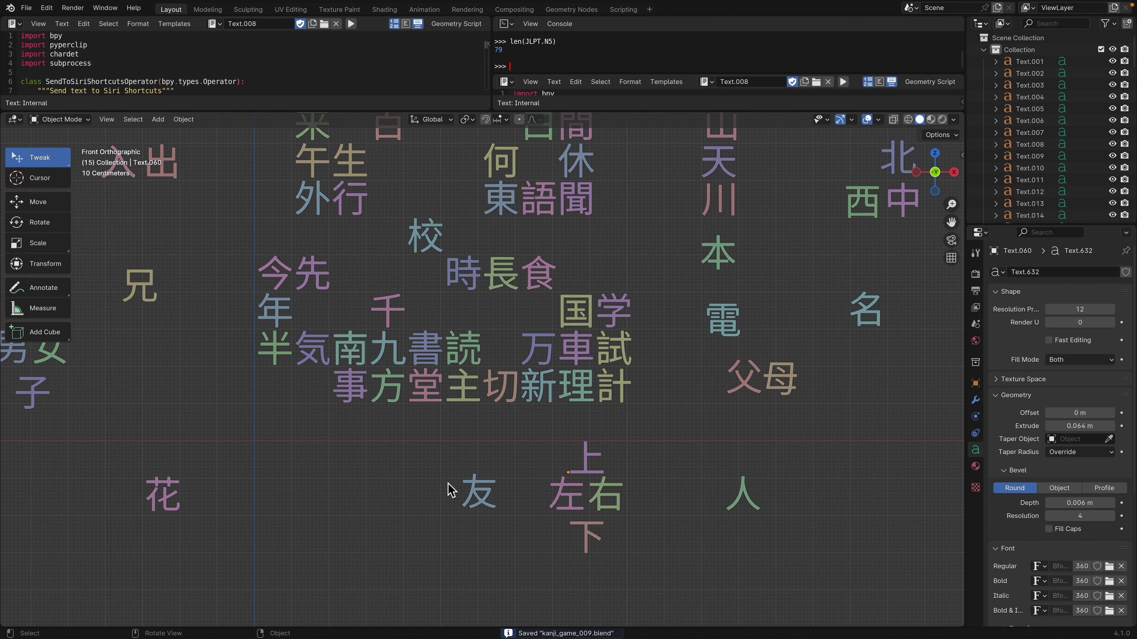
Step: Switch to Safari and search Google in a new tab for "konami code in Japanese Kanji"
{"action": "left_click", "coordinate": [478, 493]}
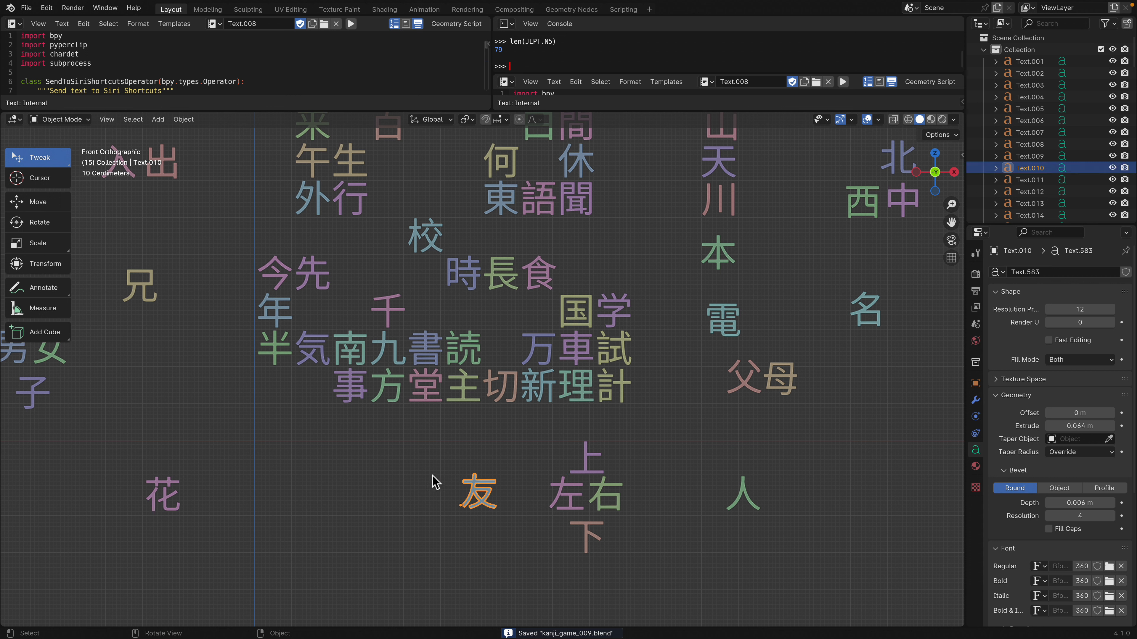
{"action": "key", "text": "super+Tab"}
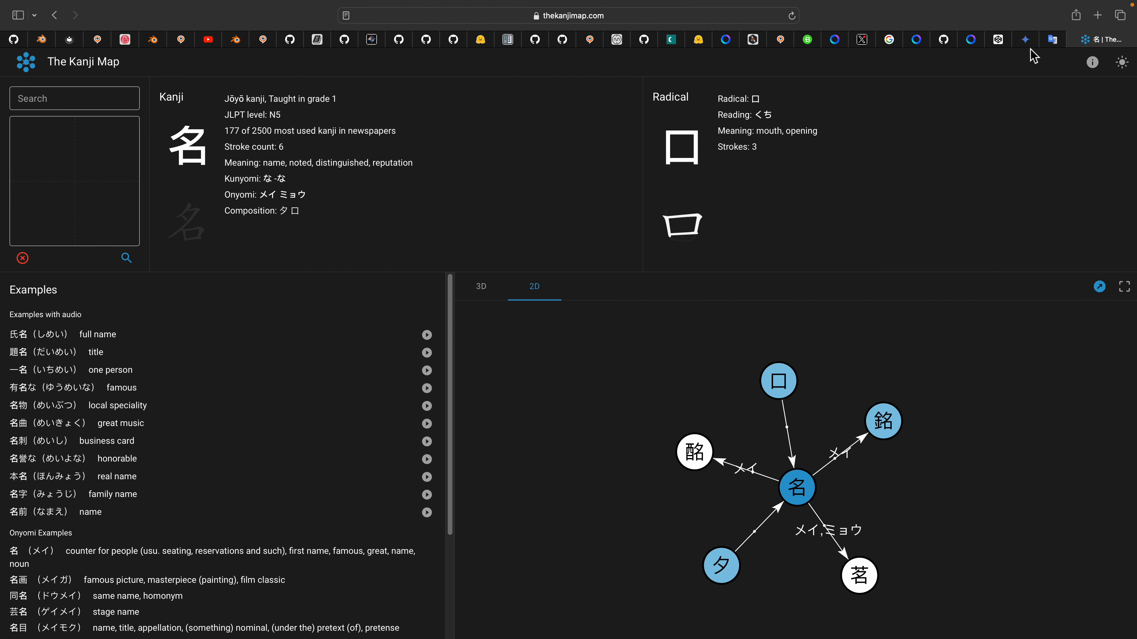
{"action": "left_click", "coordinate": [1099, 17]}
{"action": "type", "text": "konami"}
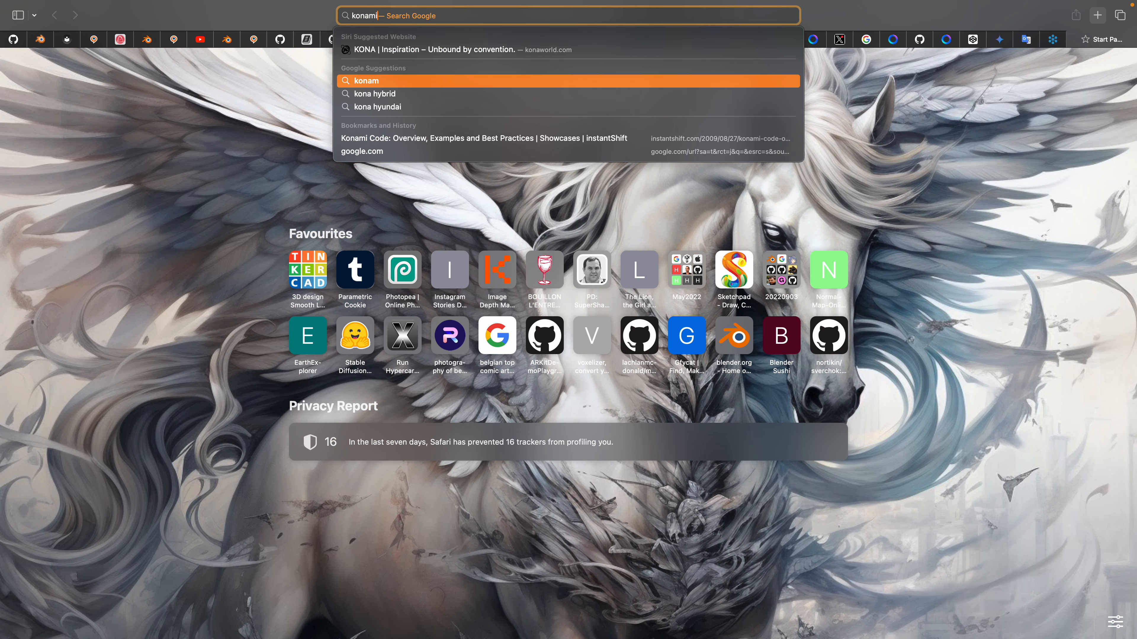
{"action": "type", "text": " code in Jap"}
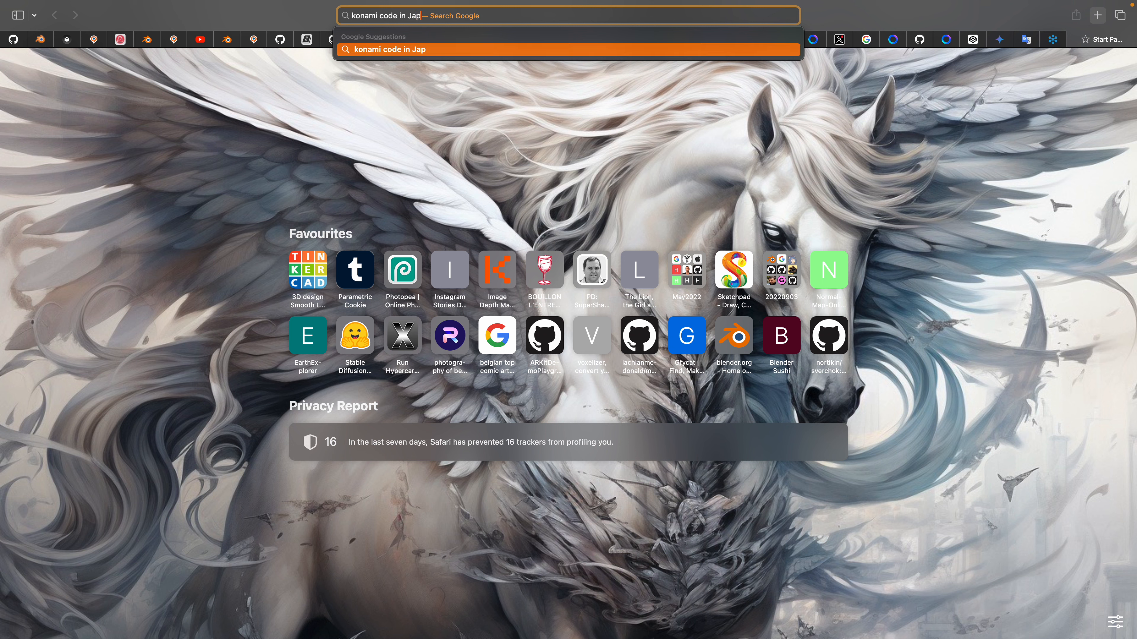
{"action": "type", "text": "anese Kanji"}
{"action": "key", "text": "Return"}
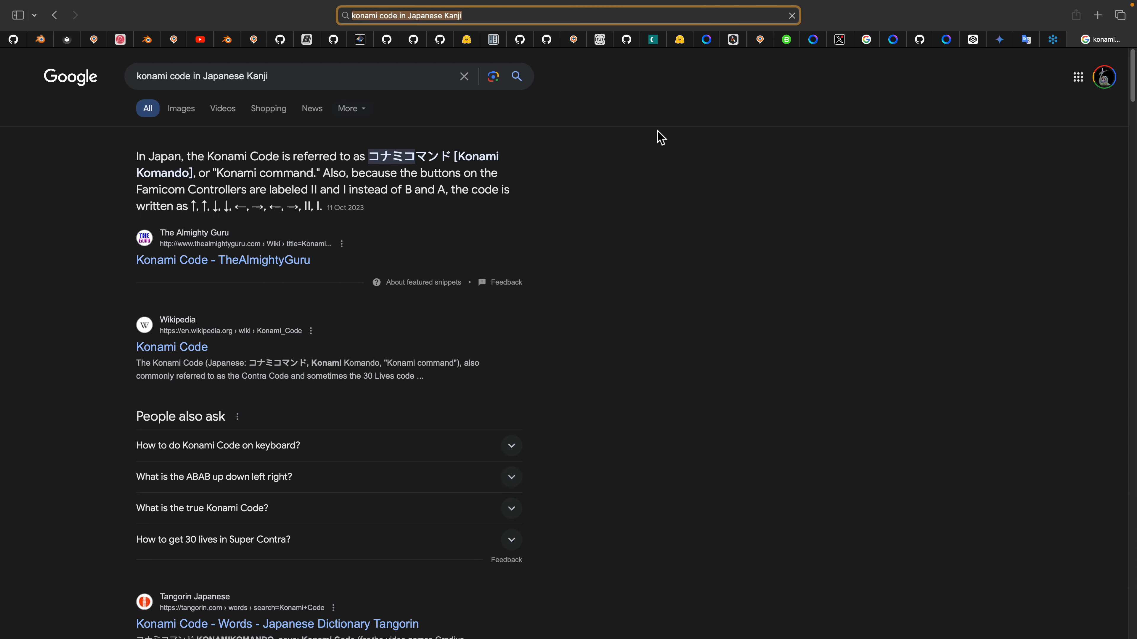
Step: Open meta.ai and submit the Google search URL for "konami code in Japanese Kanji" as the prompt
{"action": "triple_click", "coordinate": [396, 19]}
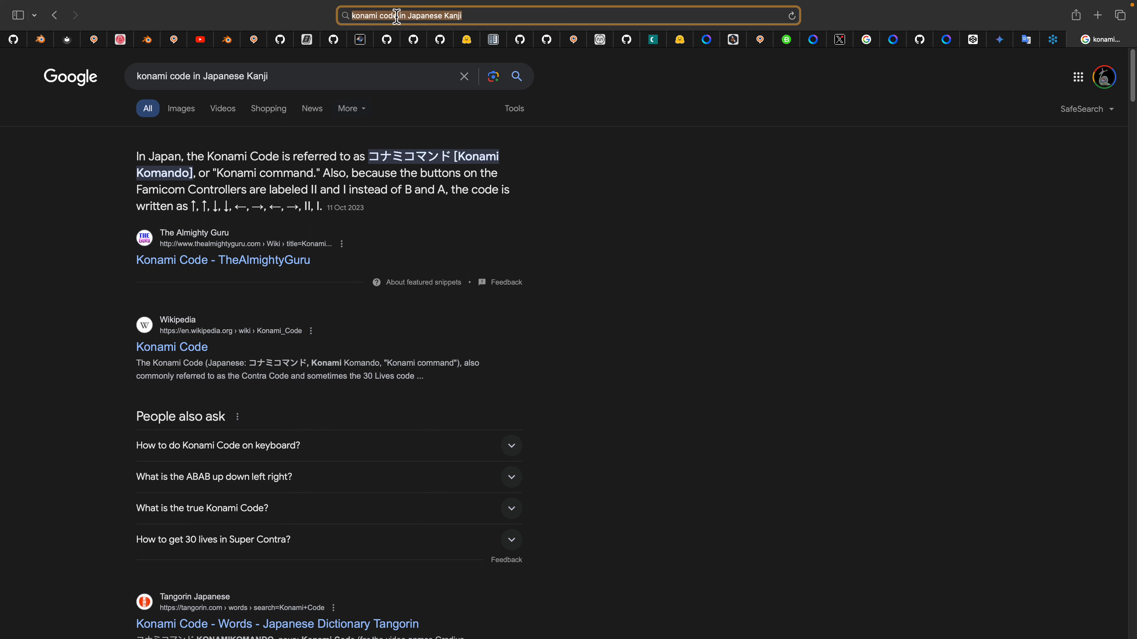
{"action": "type", "text": "meta.ai"}
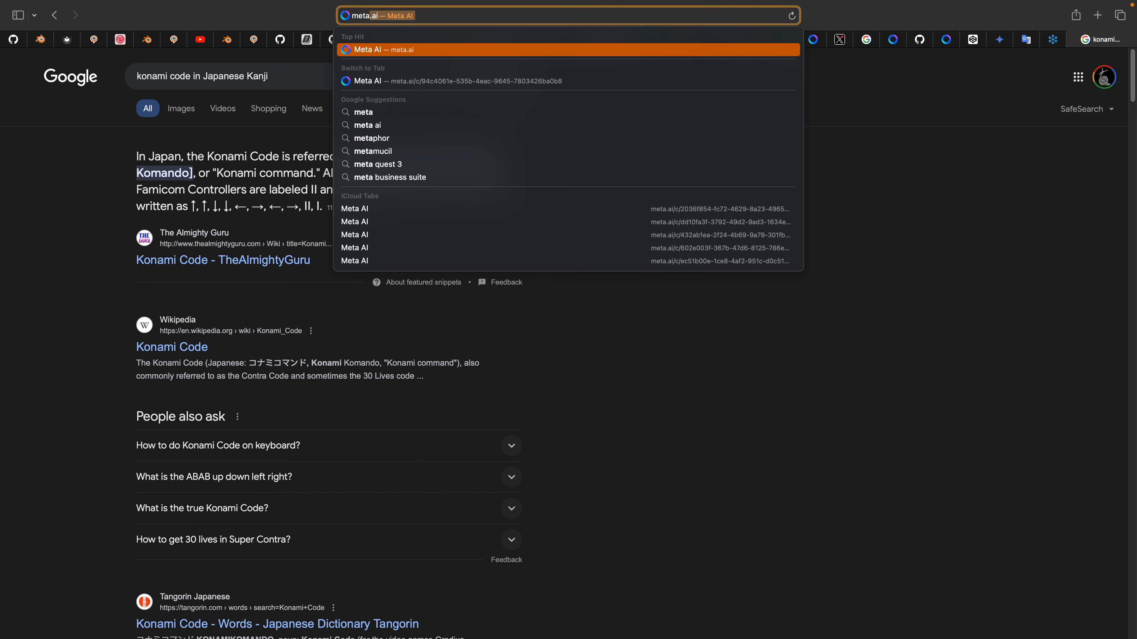
{"action": "key", "text": "Return"}
{"action": "type", "text": "https://www.google.com/search?client=safari&rls=en&q=konami+code+in+Japanese+Kanji&ie=UTF-8&oe=UTF-8"}
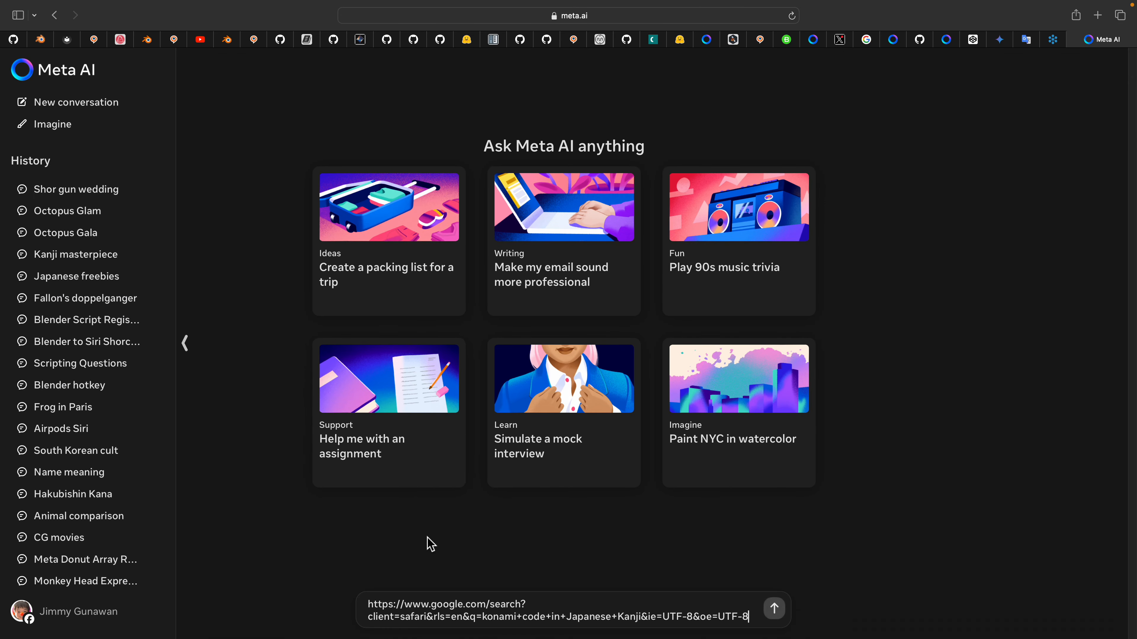
{"action": "key", "text": "Return"}
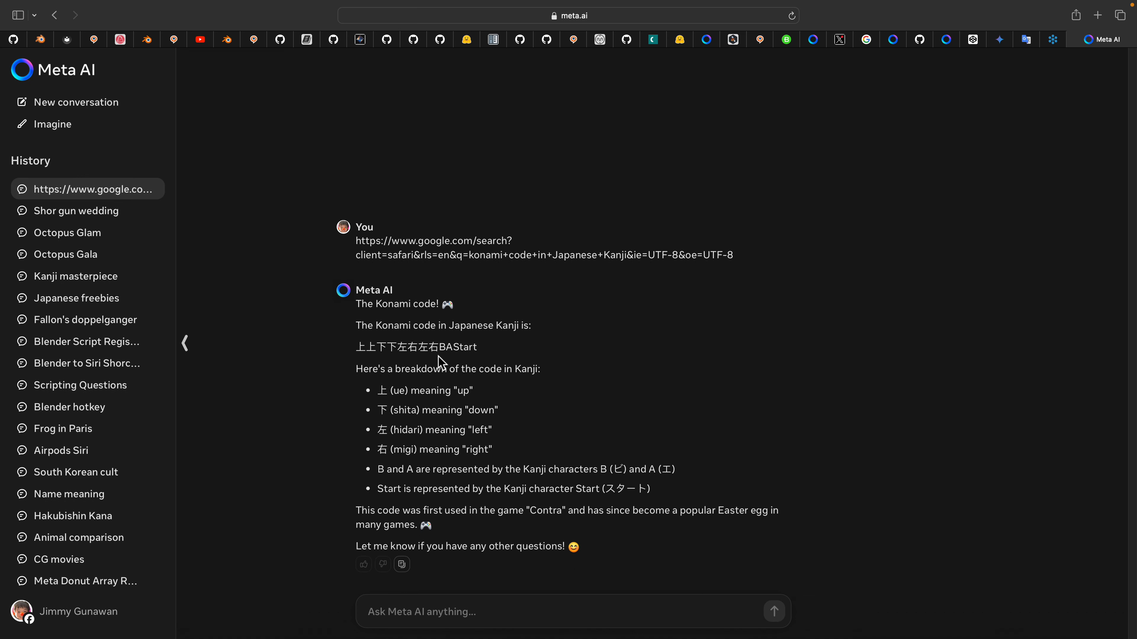
Step: Examine the kanji version of the Konami code and the breakdown of its characters in the Meta AI answer
{"action": "left_click_drag", "start_coordinate": [357, 350], "coordinate": [452, 350]}
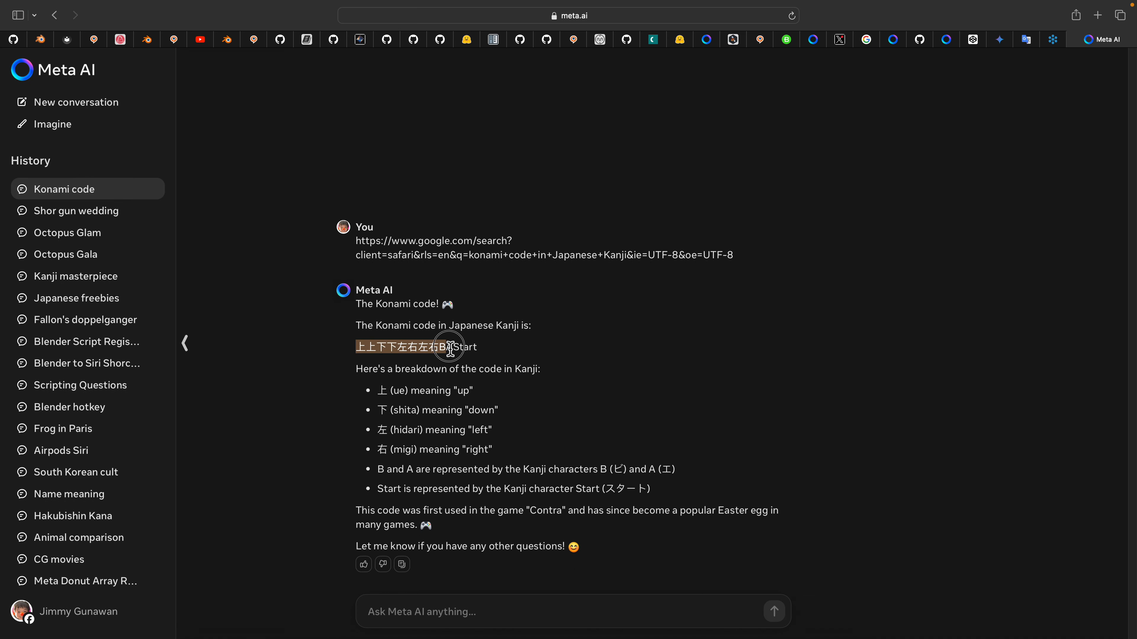
{"action": "left_click", "coordinate": [514, 345]}
{"action": "left_click", "coordinate": [404, 347]}
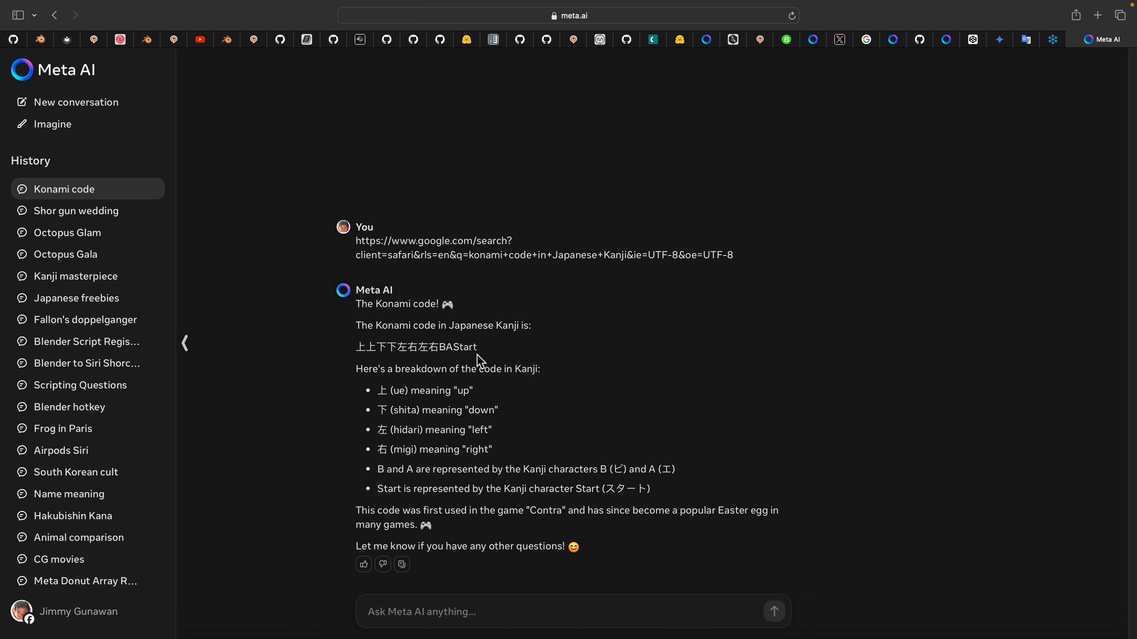
{"action": "left_click", "coordinate": [411, 346]}
{"action": "mouse_move", "coordinate": [357, 347]}
{"action": "left_mouse_down"}
{"action": "mouse_move", "coordinate": [453, 347]}
{"action": "mouse_move", "coordinate": [378, 350]}
{"action": "left_mouse_up"}
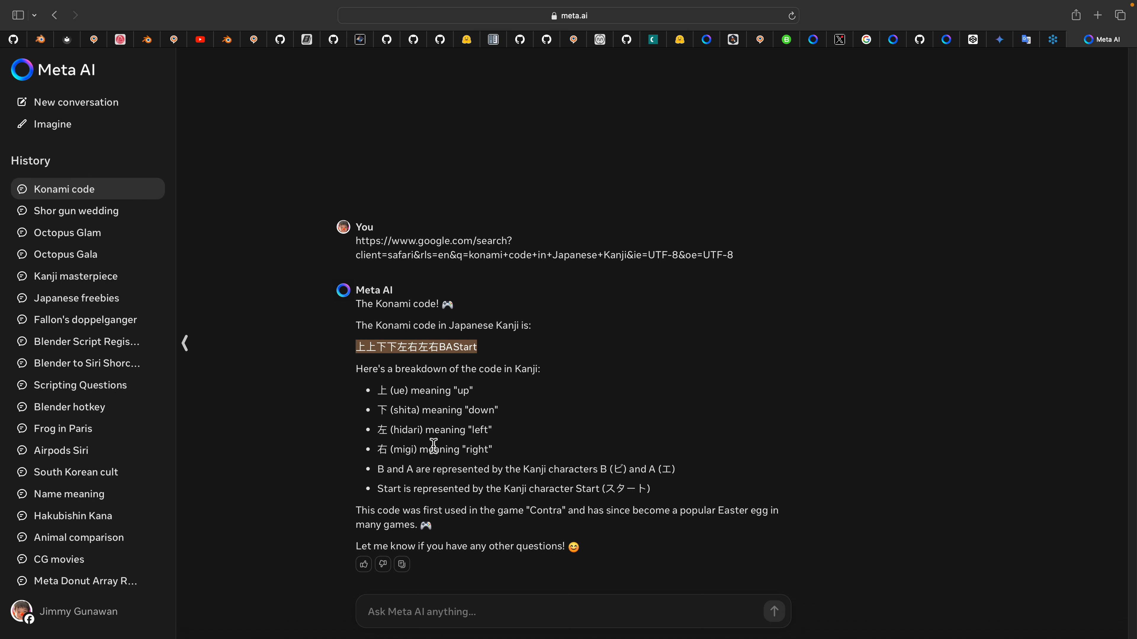
{"action": "left_click_drag", "start_coordinate": [679, 503], "coordinate": [561, 470]}
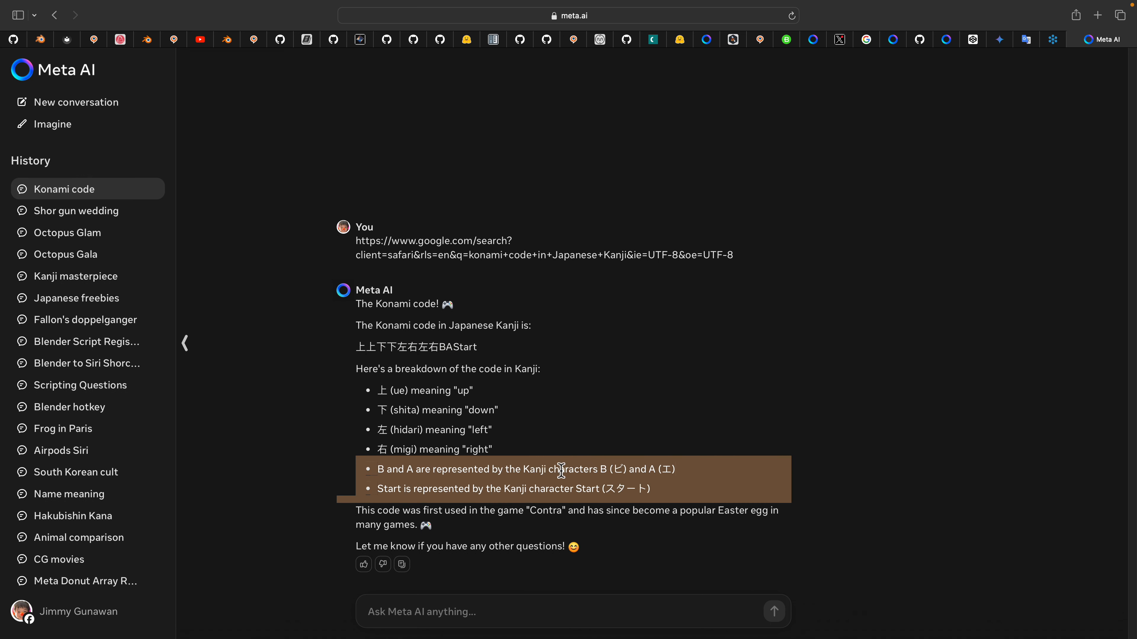
{"action": "left_click", "coordinate": [584, 474]}
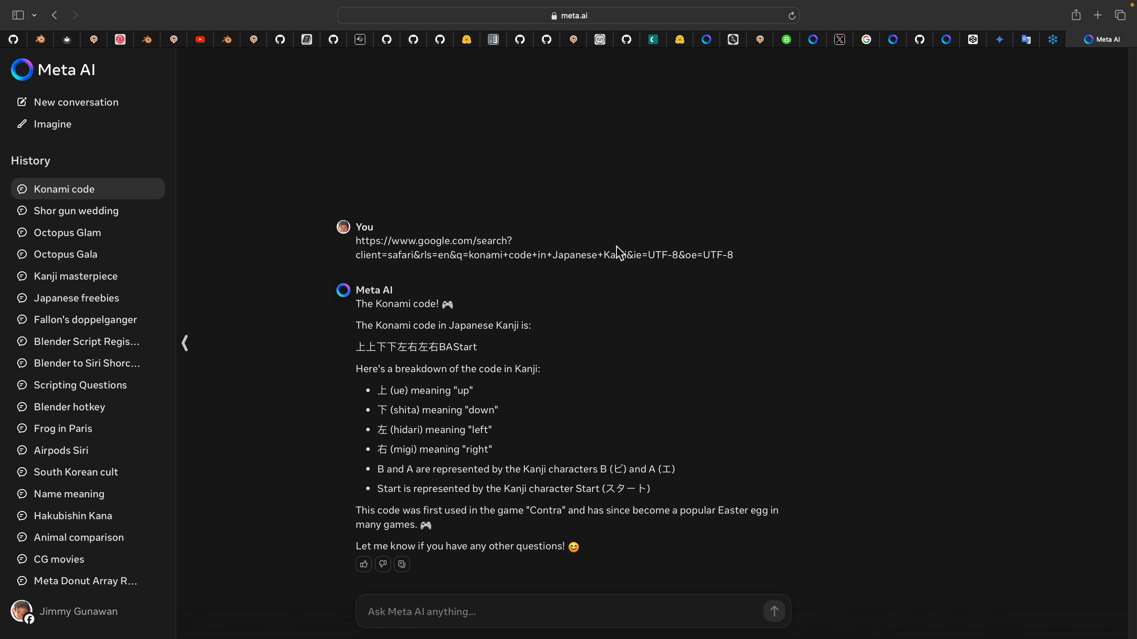
Step: Switch to Blender, move 書 out of the grid to the upper right of 人, and save the file
{"action": "key", "text": "ctrl+Right"}
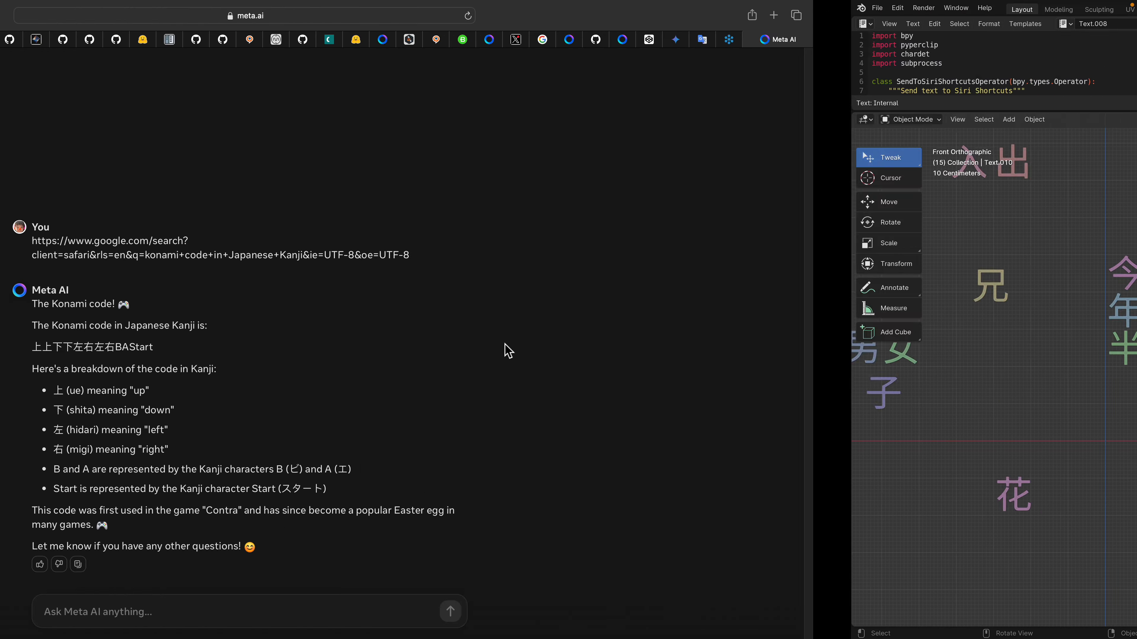
{"action": "scroll", "coordinate": [507, 351], "scroll_direction": "down", "scroll_amount": 2}
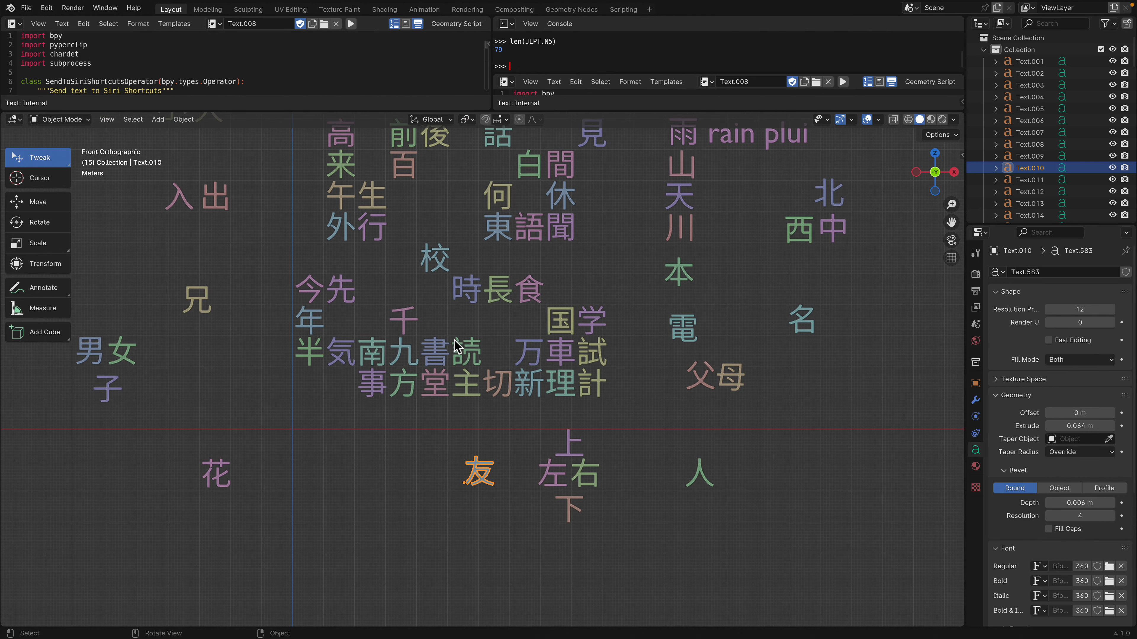
{"action": "left_click", "coordinate": [441, 353]}
{"action": "key", "text": "g"}
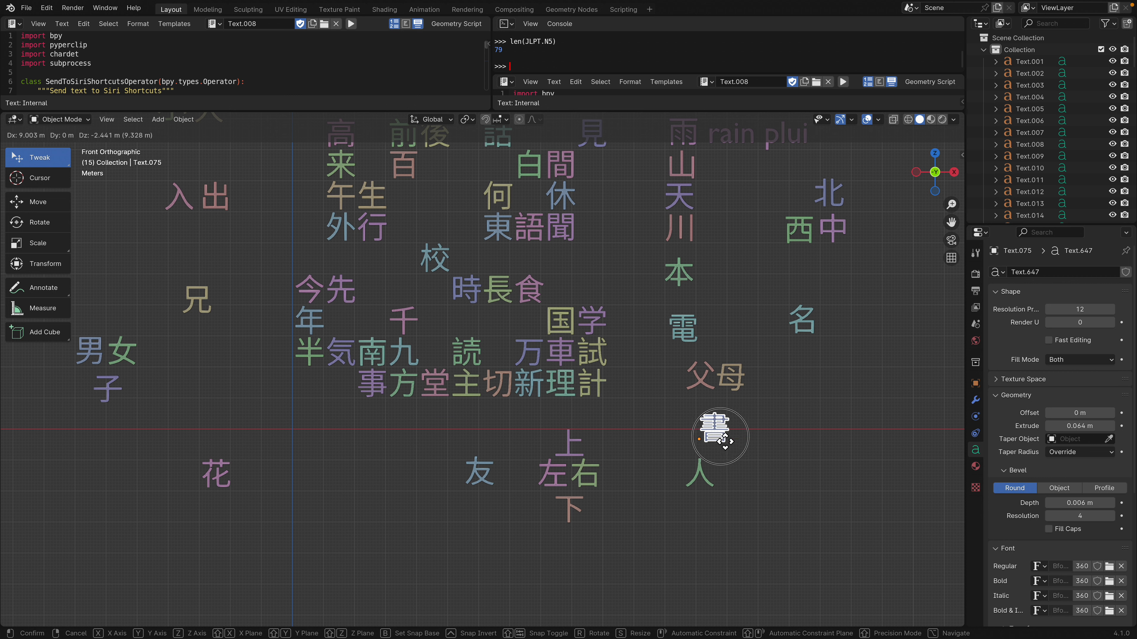
{"action": "left_click", "coordinate": [739, 431]}
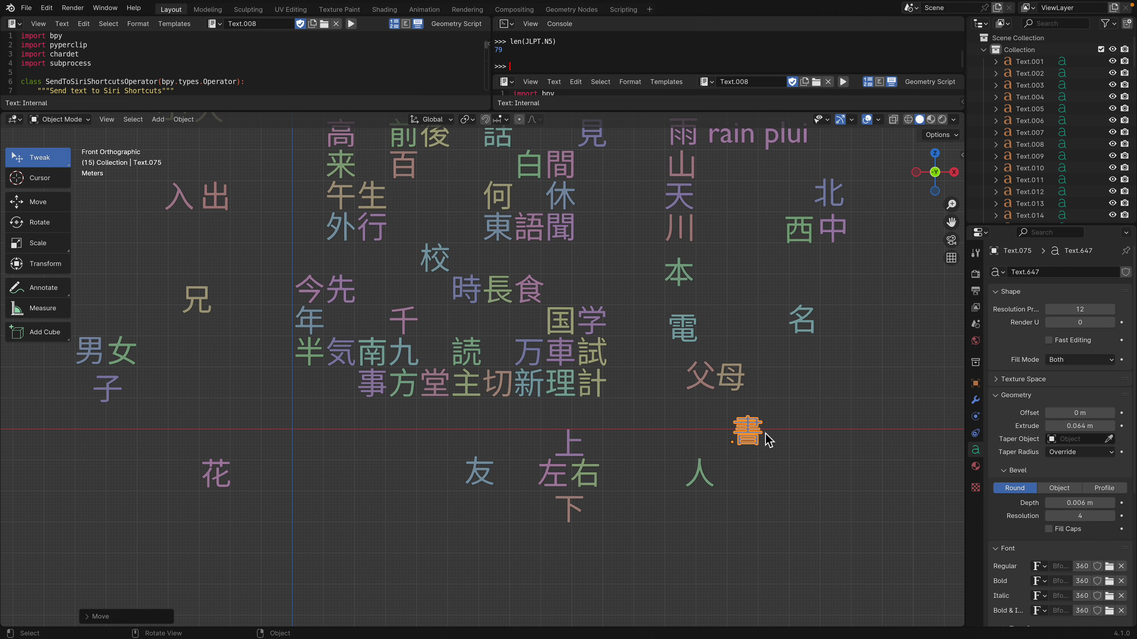
{"action": "key", "text": "g"}
{"action": "left_click", "coordinate": [784, 448]}
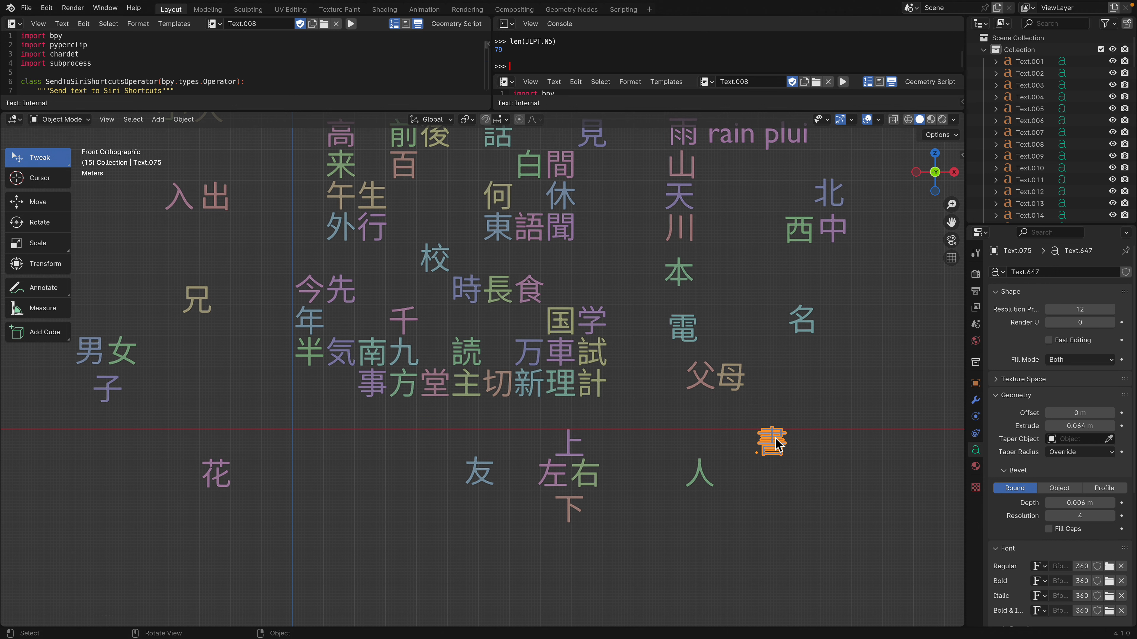
{"action": "scroll", "coordinate": [790, 447], "scroll_direction": "up", "scroll_amount": 1}
{"action": "scroll", "coordinate": [823, 464], "scroll_direction": "down", "scroll_amount": 1}
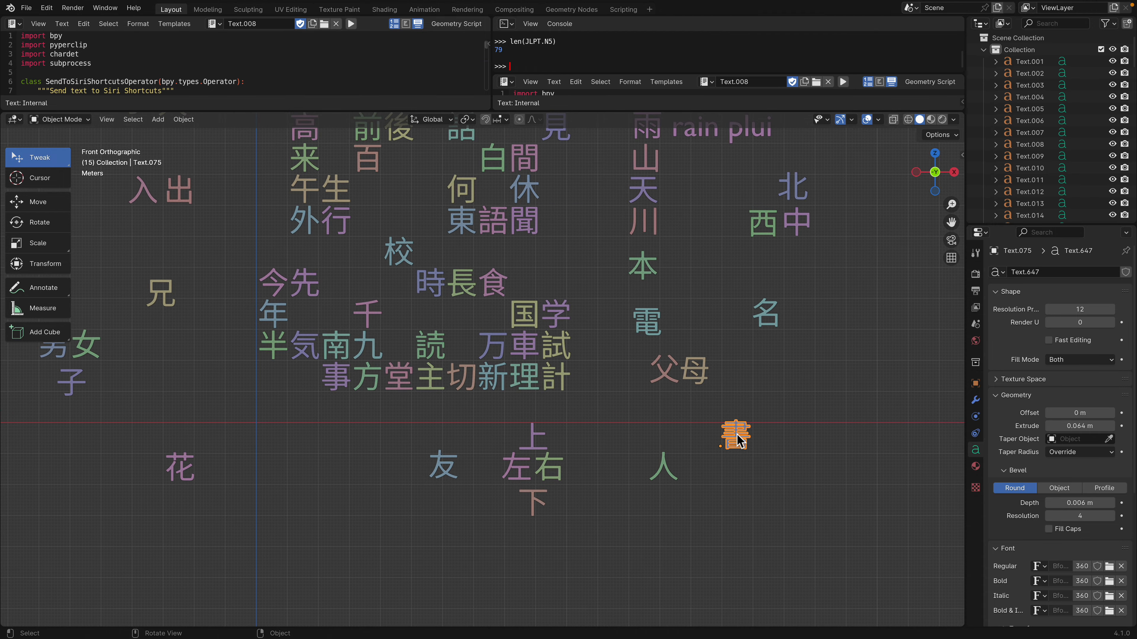
{"action": "key", "text": "ctrl+Left"}
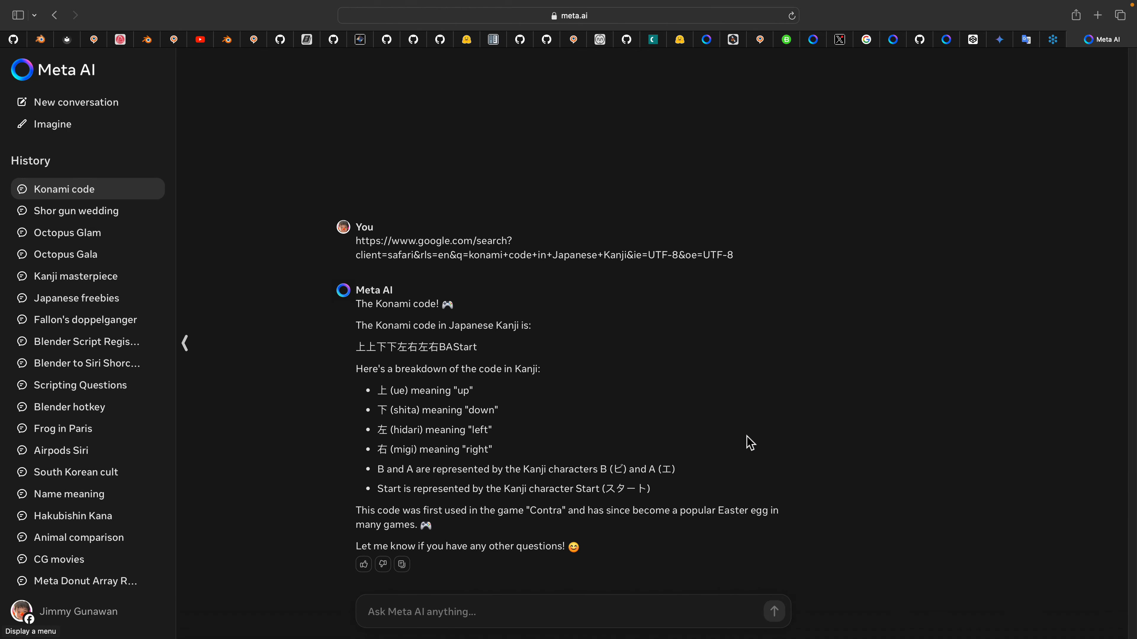
{"action": "key", "text": "ctrl+Right"}
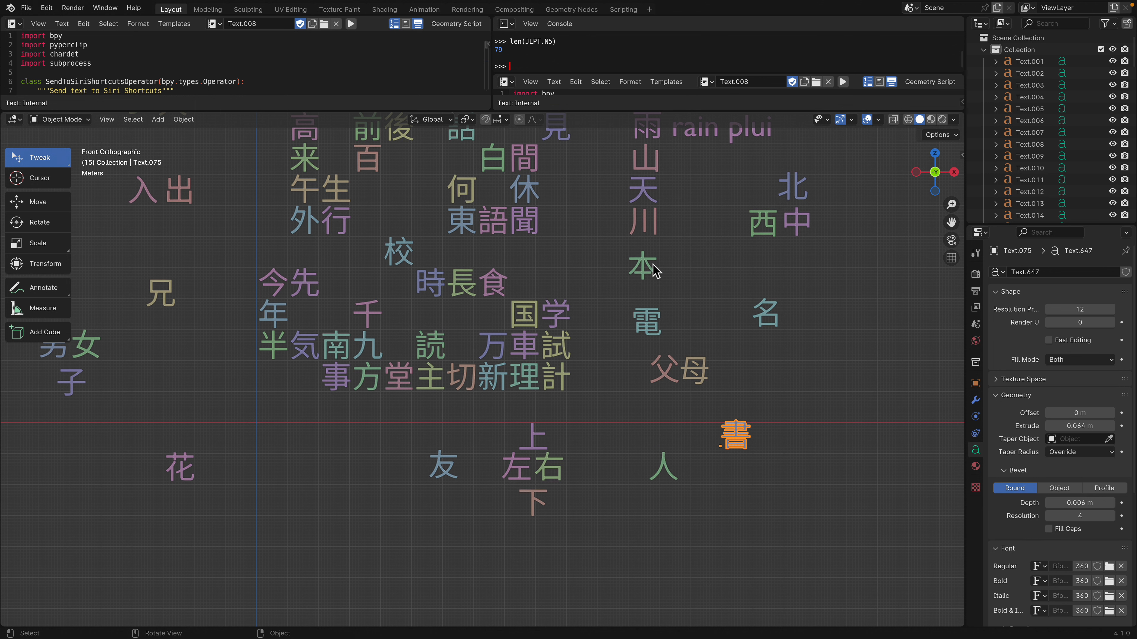
{"action": "scroll", "coordinate": [654, 271], "scroll_direction": "down", "scroll_amount": 3}
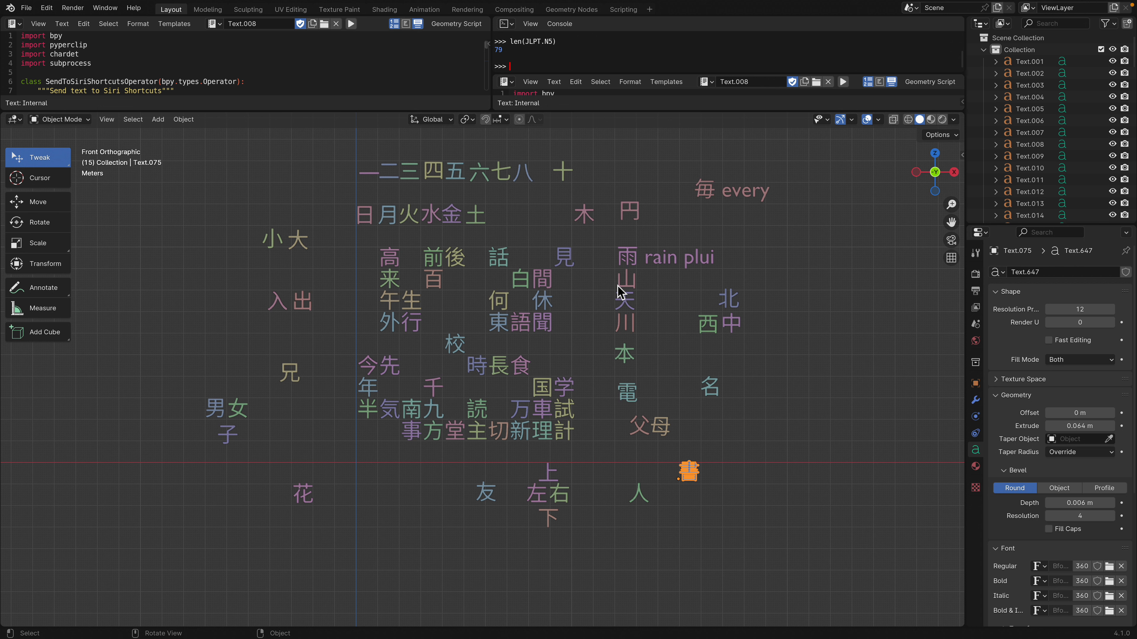
{"action": "key", "text": "ctrl+s"}
Step: Look over the kanji remaining in the grid, checking 東, 長 and 先, and save the file
{"action": "scroll", "coordinate": [506, 317], "scroll_direction": "up", "scroll_amount": 2}
{"action": "left_click", "coordinate": [507, 310]}
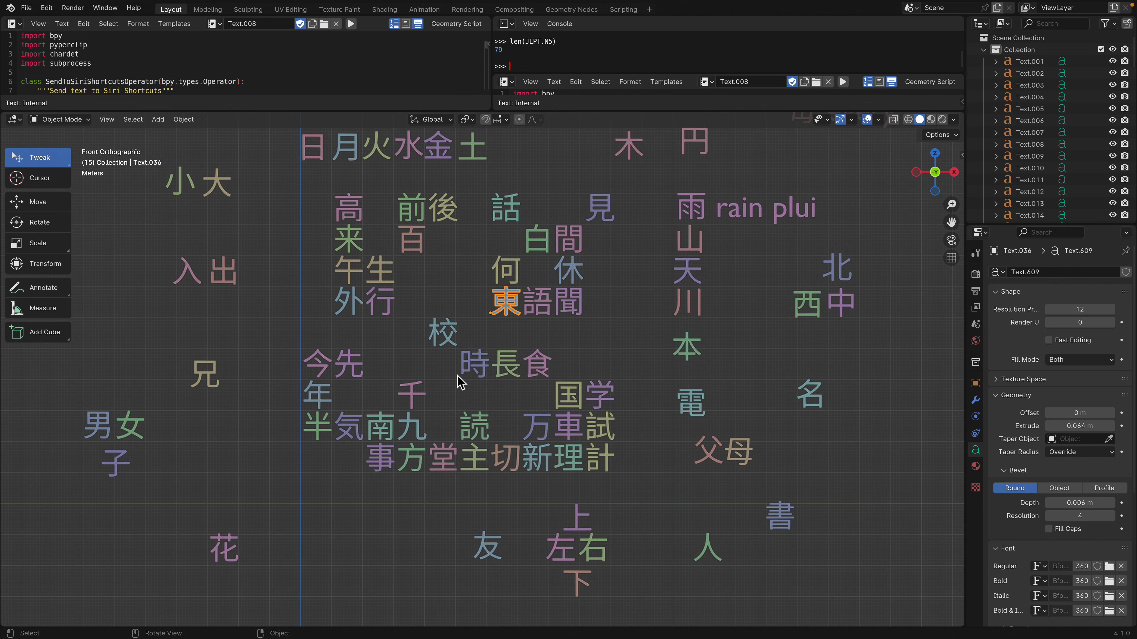
{"action": "left_click", "coordinate": [508, 367]}
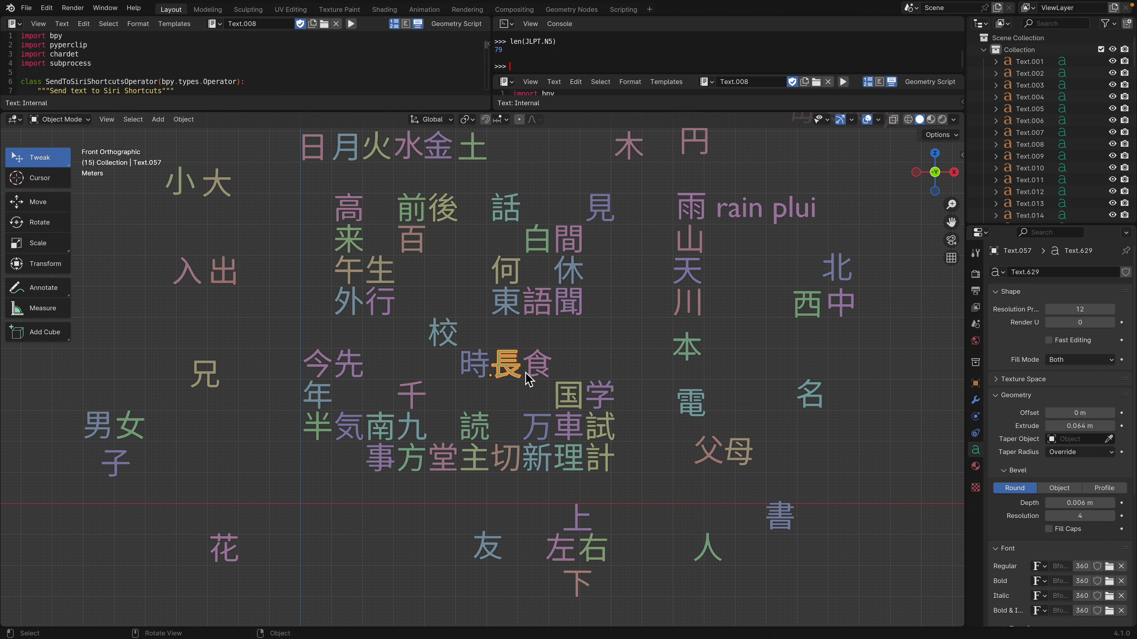
{"action": "scroll", "coordinate": [486, 423], "scroll_direction": "down", "scroll_amount": 1}
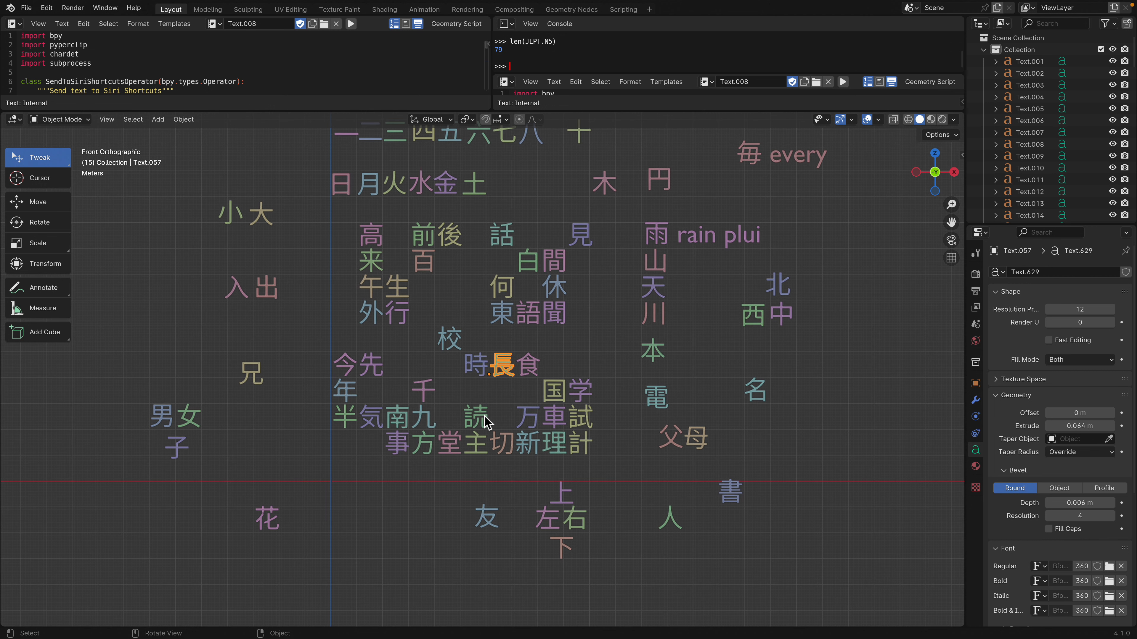
{"action": "left_click", "coordinate": [366, 363]}
{"action": "scroll", "coordinate": [426, 359], "scroll_direction": "up", "scroll_amount": 1}
{"action": "scroll", "coordinate": [427, 365], "scroll_direction": "down", "scroll_amount": 3}
{"action": "scroll", "coordinate": [427, 365], "scroll_direction": "up", "scroll_amount": 2}
{"action": "scroll", "coordinate": [431, 356], "scroll_direction": "down", "scroll_amount": 2}
{"action": "scroll", "coordinate": [430, 365], "scroll_direction": "down", "scroll_amount": 1}
{"action": "scroll", "coordinate": [464, 338], "scroll_direction": "up", "scroll_amount": 2}
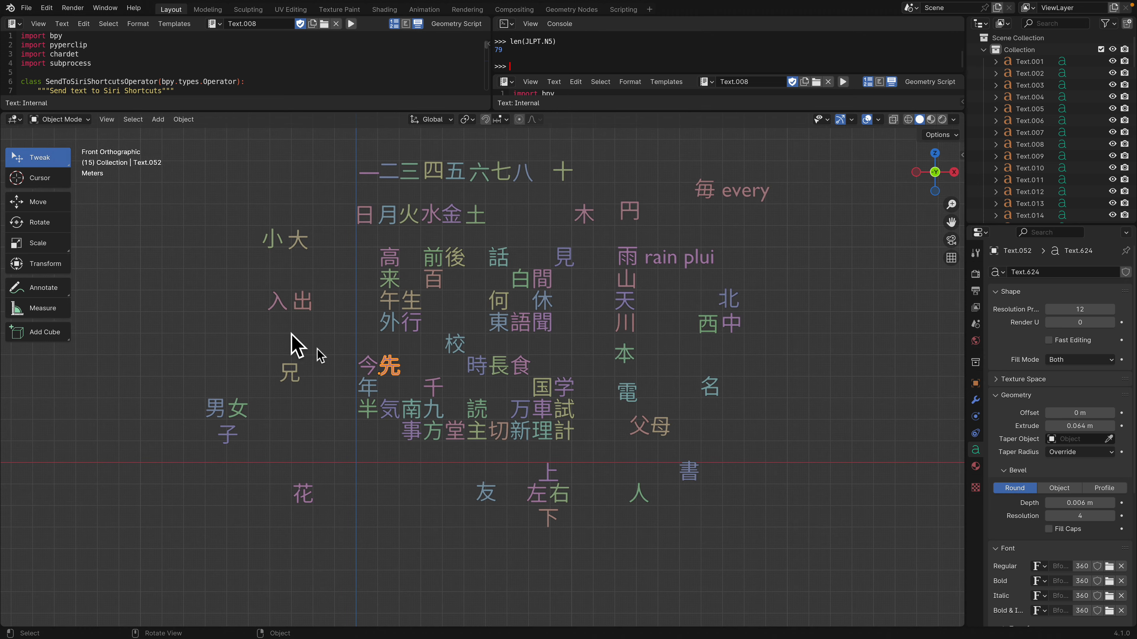
{"action": "scroll", "coordinate": [535, 351], "scroll_direction": "up", "scroll_amount": 2}
{"action": "key", "text": "ctrl+s"}
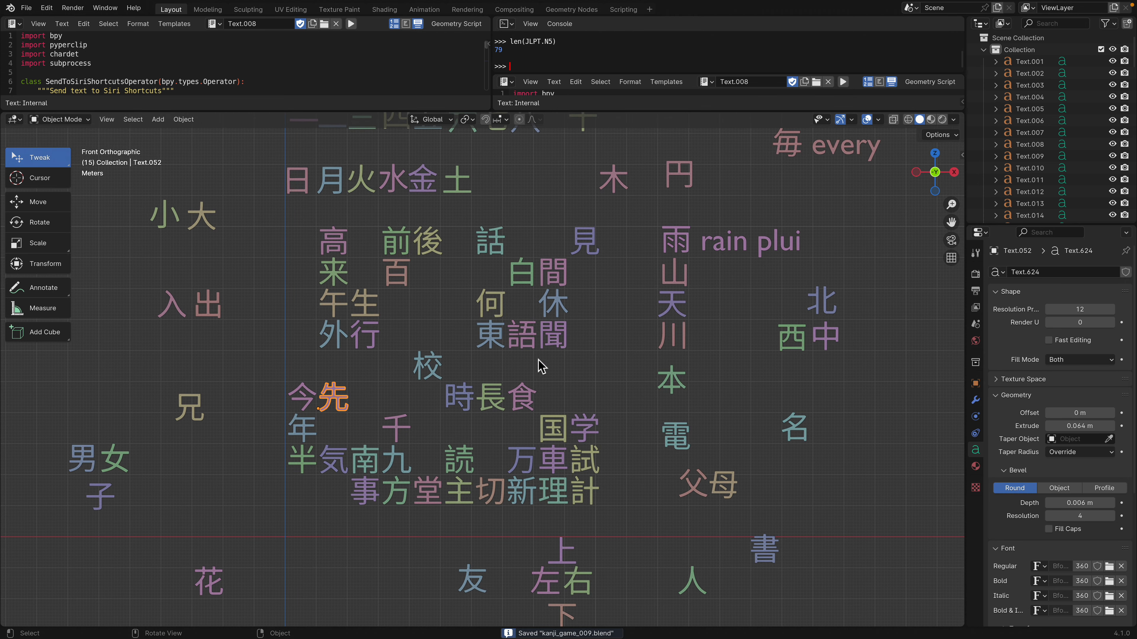
Step: Move 何 out of the grid to the open area right of 父母
{"action": "left_click", "coordinate": [506, 308]}
{"action": "scroll", "coordinate": [513, 319], "scroll_direction": "down", "scroll_amount": 1}
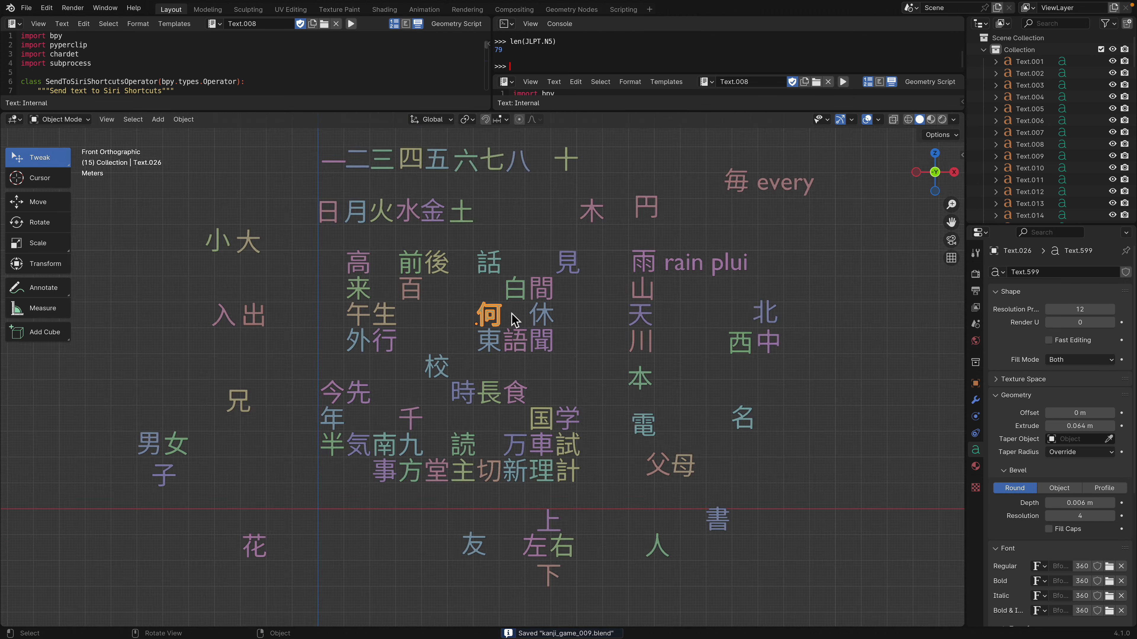
{"action": "key", "text": "g"}
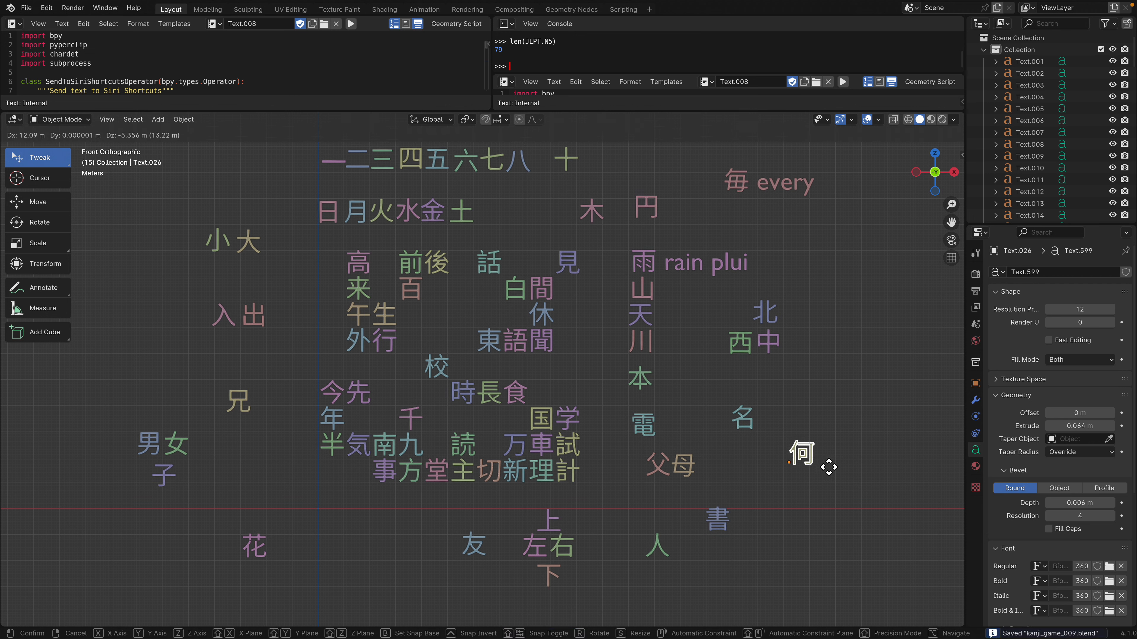
{"action": "left_click", "coordinate": [819, 485]}
{"action": "left_click", "coordinate": [795, 466]}
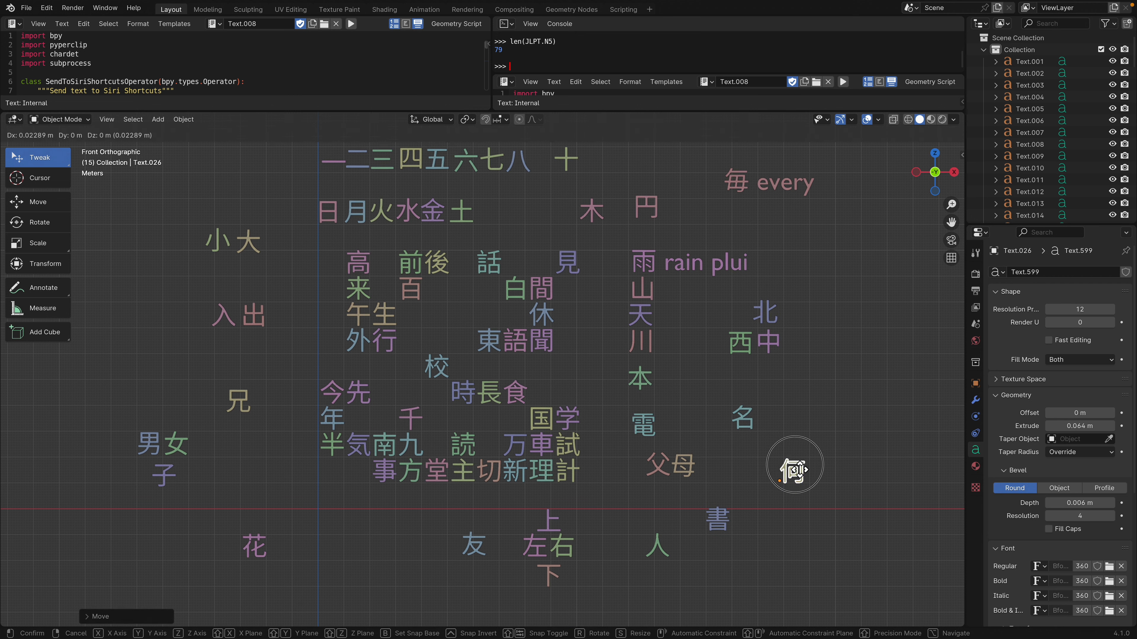
{"action": "scroll", "coordinate": [796, 477], "scroll_direction": "up", "scroll_amount": 1}
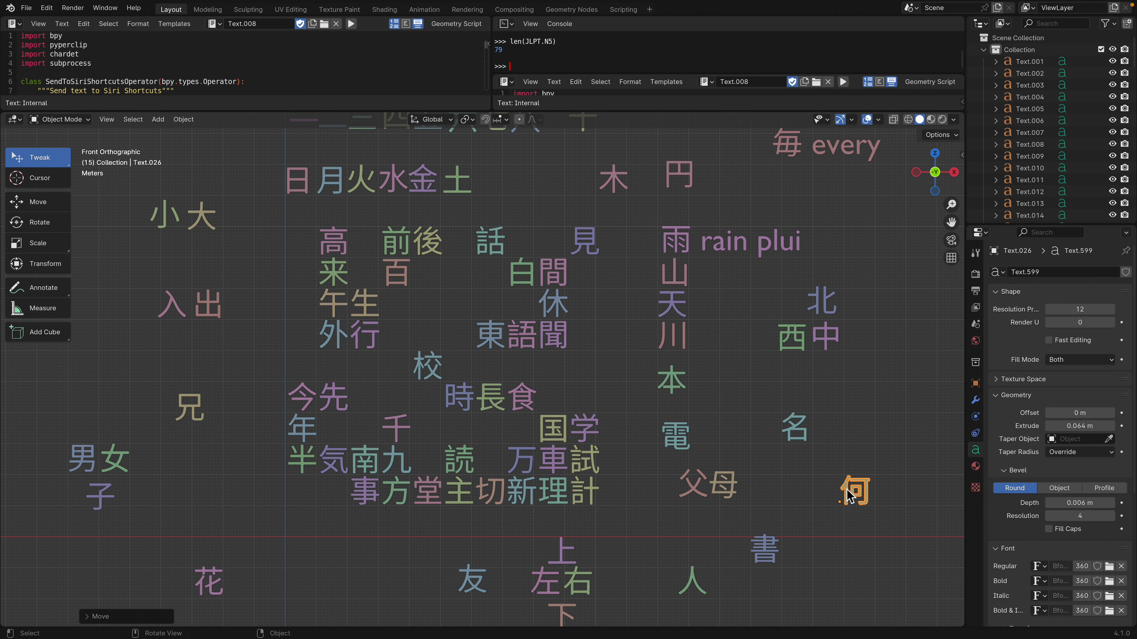
Step: Switch to Safari and look up 書 on The Kanji Map
{"action": "key", "text": "ctrl+Left"}
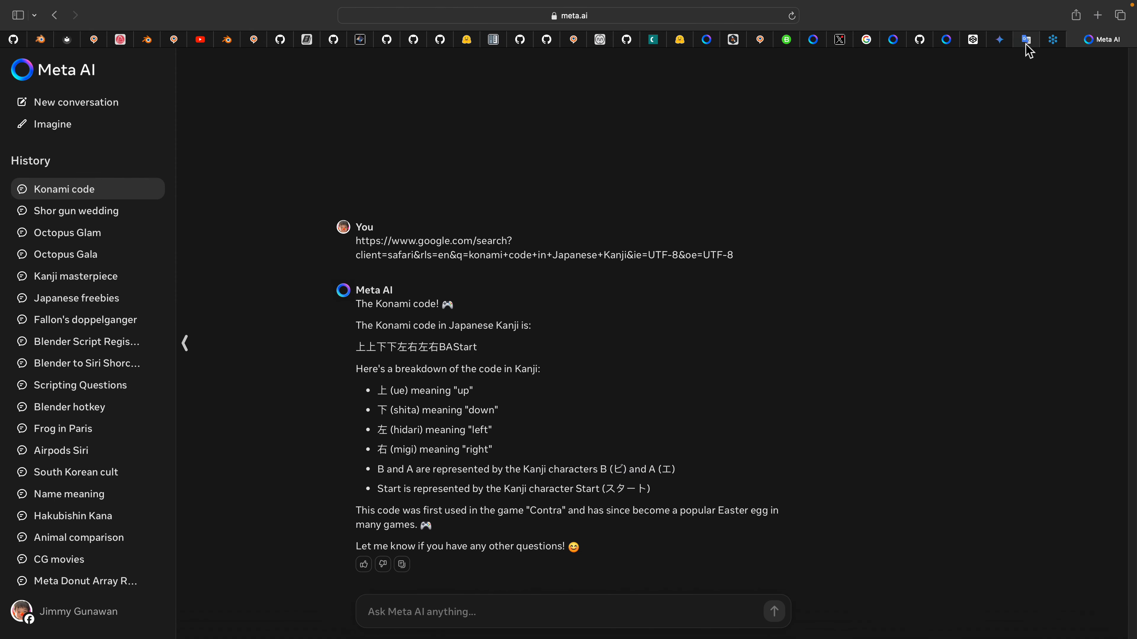
{"action": "left_click", "coordinate": [1053, 39]}
{"action": "left_click", "coordinate": [81, 101]}
{"action": "type", "text": "書"}
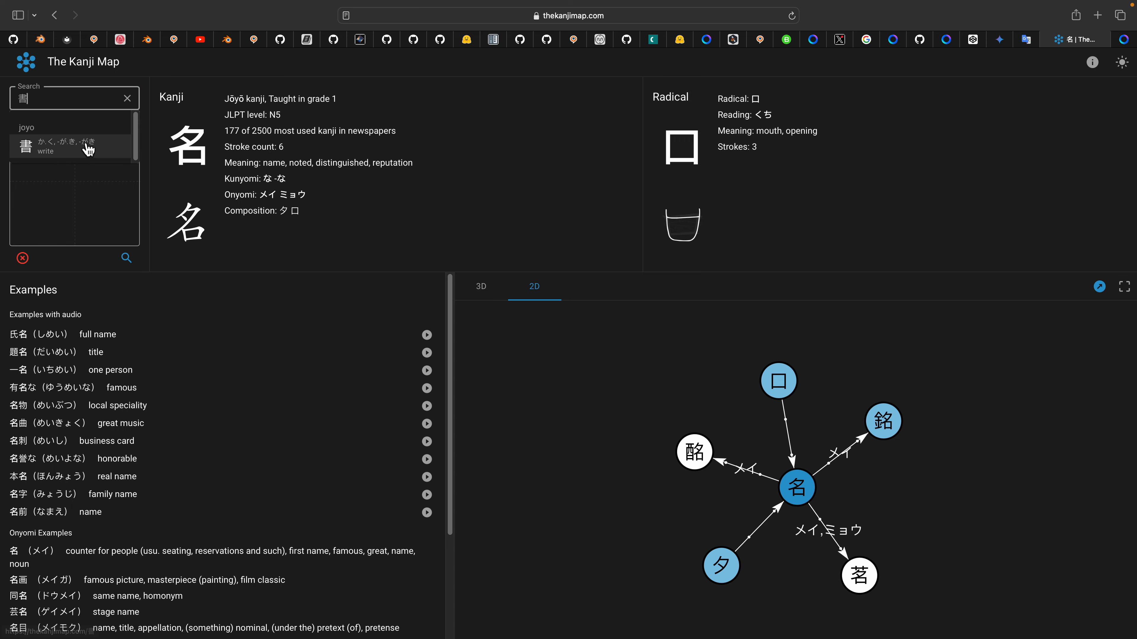
{"action": "left_click", "coordinate": [88, 149]}
{"action": "key", "text": "ctrl+Right"}
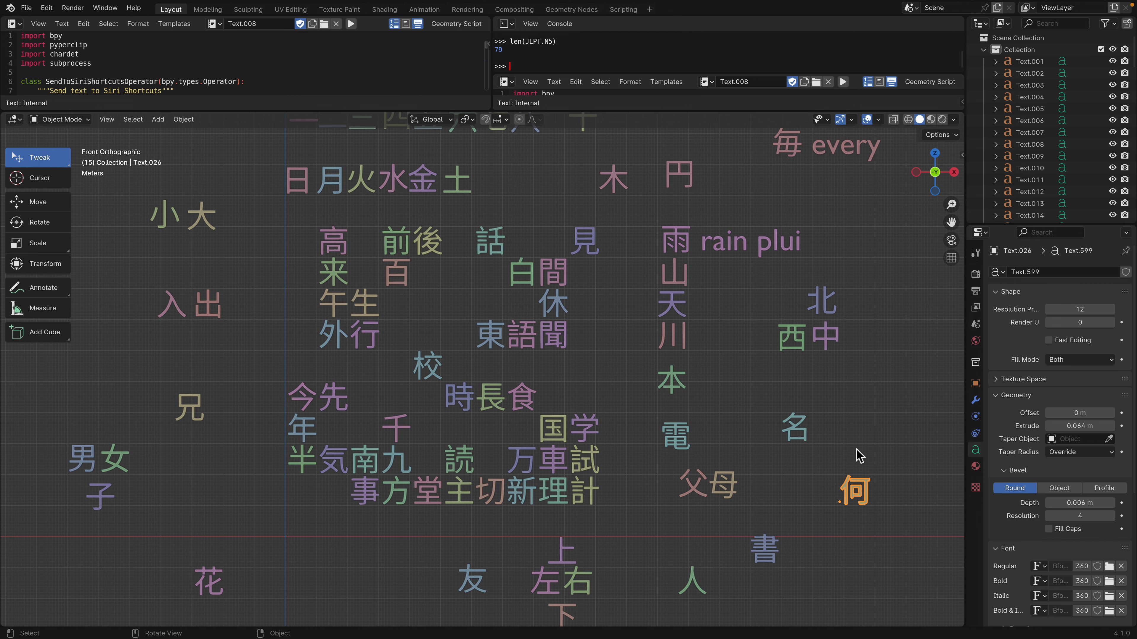
Step: Look up 何 on The Kanji Map in Safari and play the pronunciation of the example 何時
{"action": "key", "text": "ctrl+Left"}
{"action": "left_click", "coordinate": [126, 107]}
{"action": "type", "text": "何"}
{"action": "left_click", "coordinate": [102, 146]}
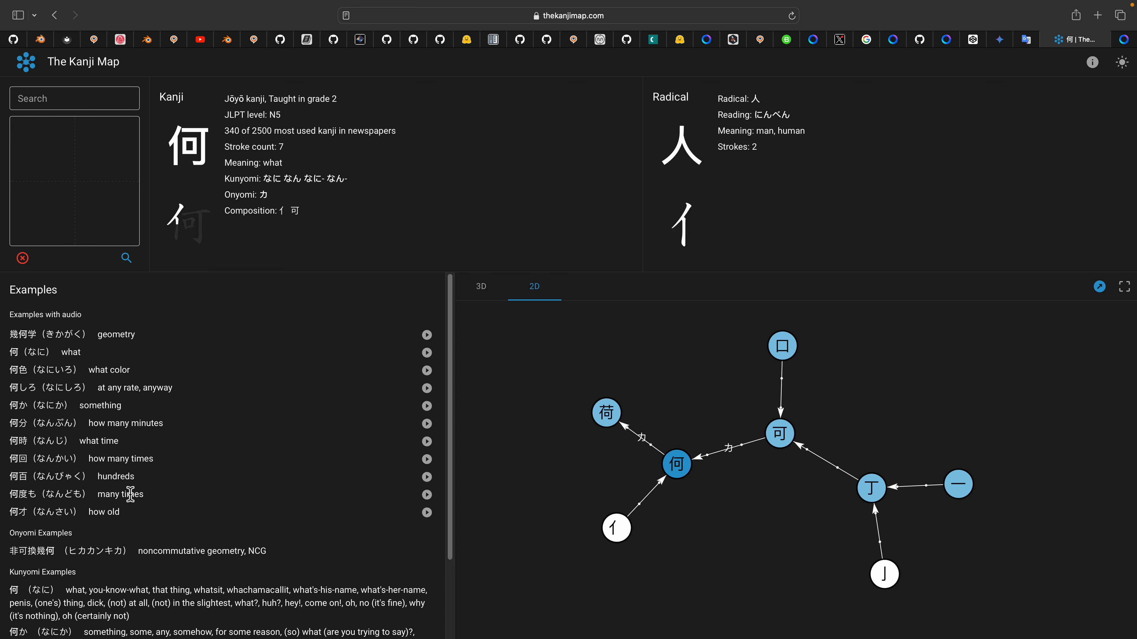
{"action": "scroll", "coordinate": [179, 477], "scroll_direction": "down", "scroll_amount": 1}
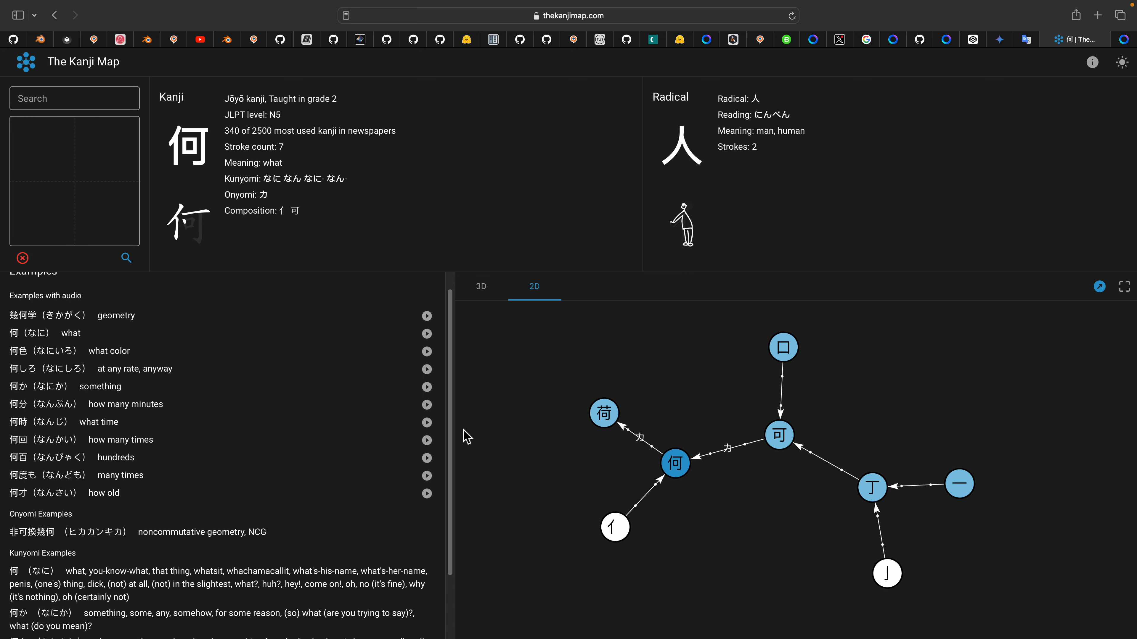
{"action": "left_click", "coordinate": [426, 422]}
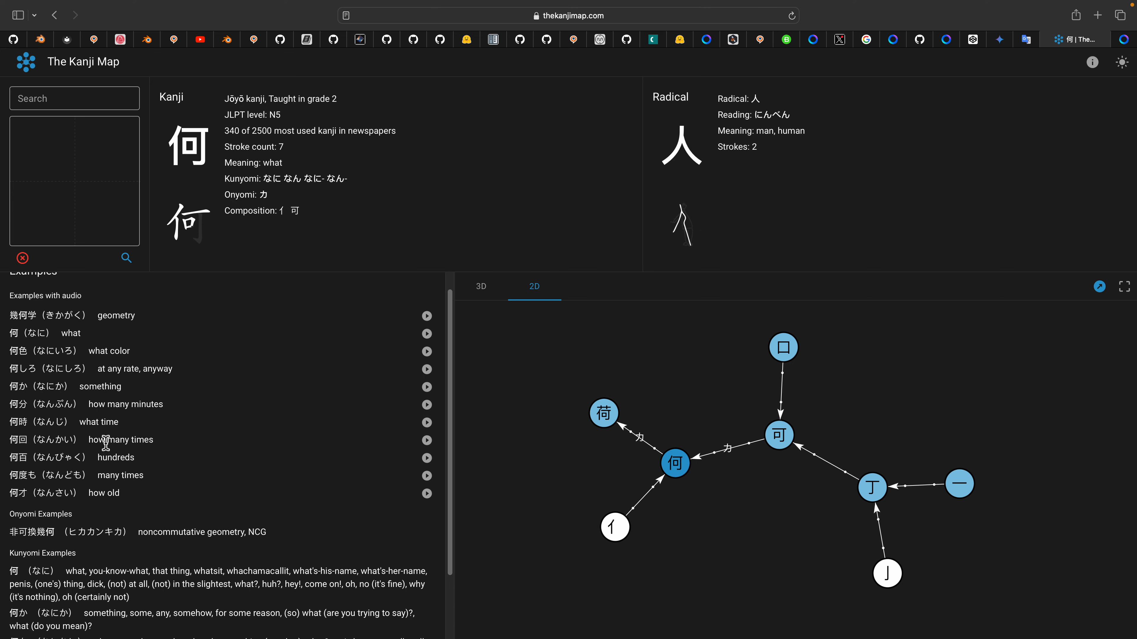
Step: Copy 時 from the 何時 example, switch to Blender, and run the Find Kanji script with text_to_find set to "時"
{"action": "left_click_drag", "start_coordinate": [20, 424], "coordinate": [37, 423]}
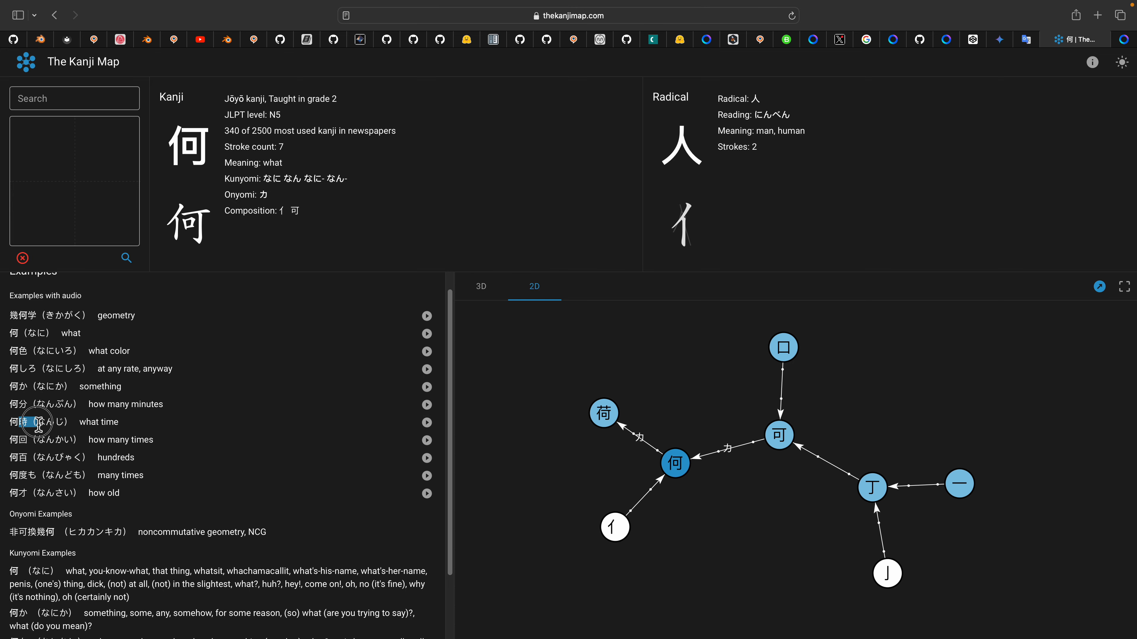
{"action": "key", "text": "ctrl+Right"}
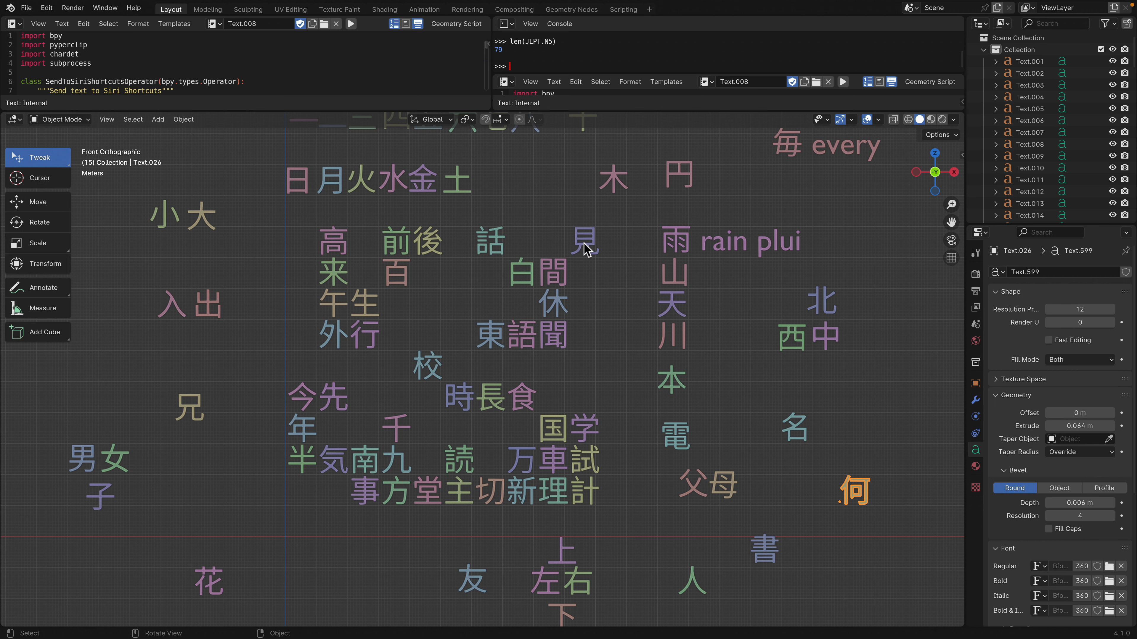
{"action": "left_click_drag", "start_coordinate": [621, 111], "coordinate": [642, 254]}
{"action": "left_click", "coordinate": [707, 82]}
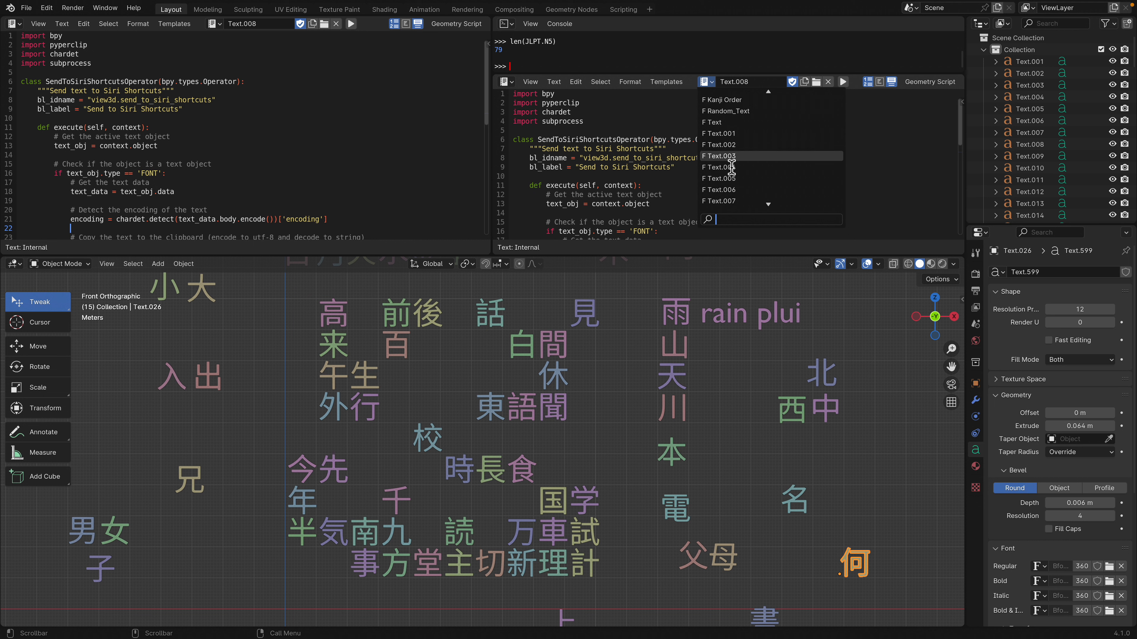
{"action": "scroll", "coordinate": [734, 110], "scroll_direction": "up", "scroll_amount": 3}
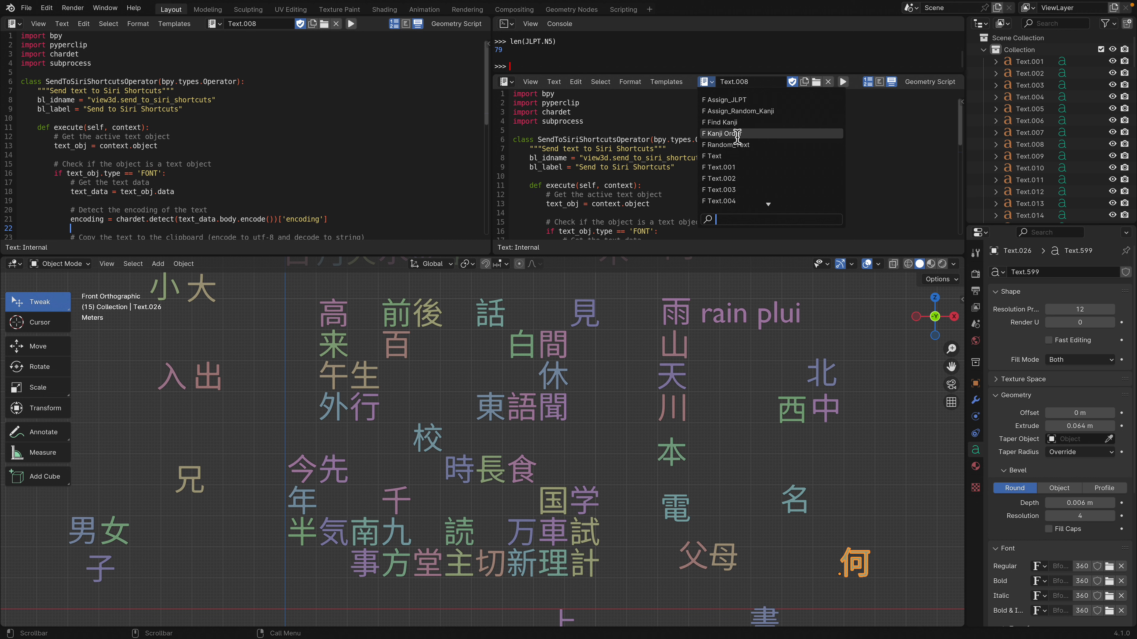
{"action": "left_click", "coordinate": [723, 122]}
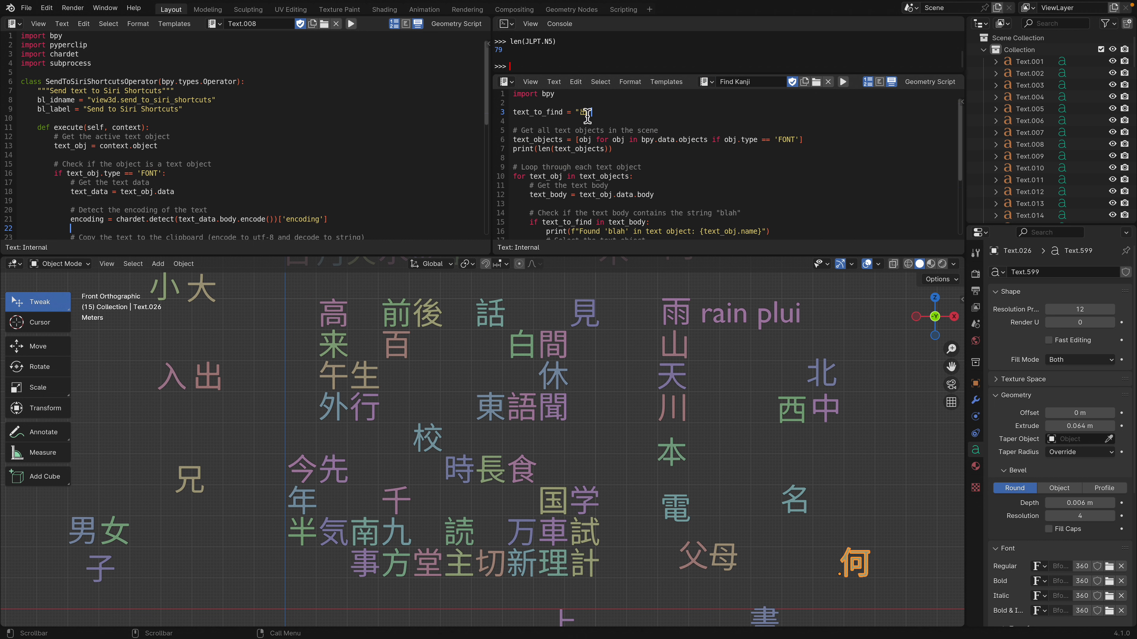
{"action": "type", "text": "("}
{"action": "left_click_drag", "start_coordinate": [682, 255], "coordinate": [654, 176]}
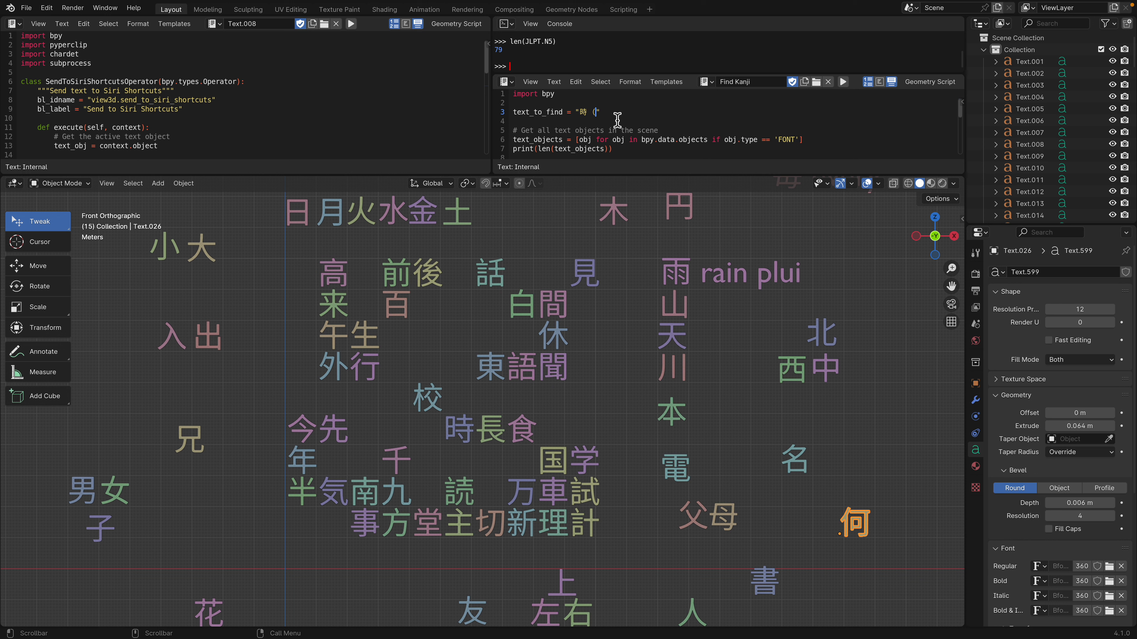
{"action": "left_click", "coordinate": [841, 83]}
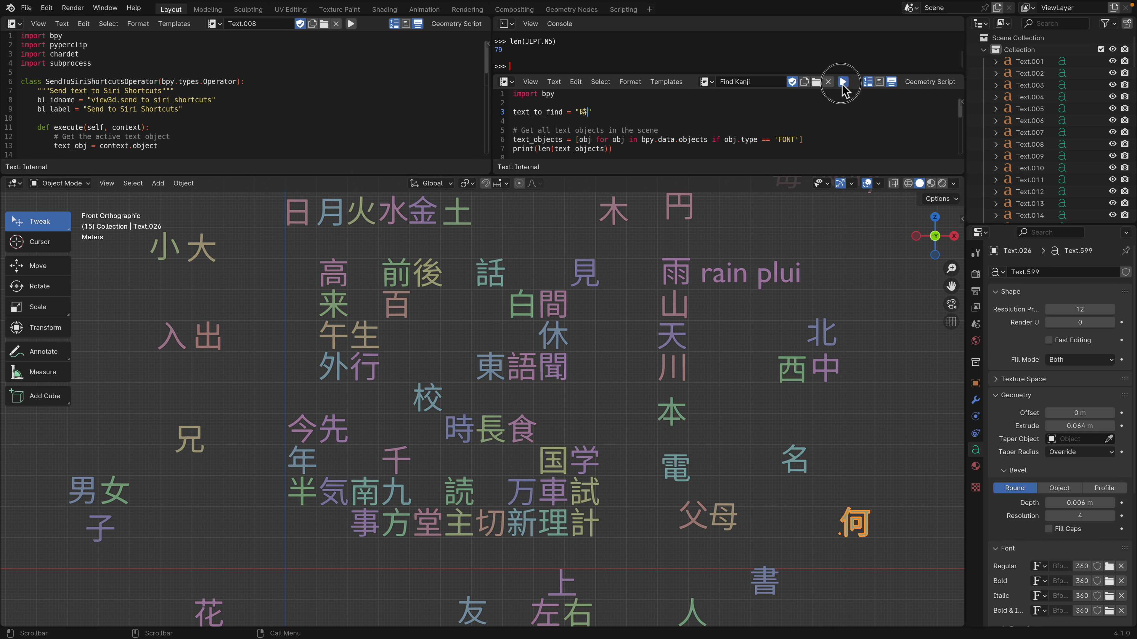
Step: Move 時 out of the grid to directly right of 何 so they form 何時, and save the file
{"action": "left_click_drag", "start_coordinate": [463, 421], "coordinate": [893, 529]}
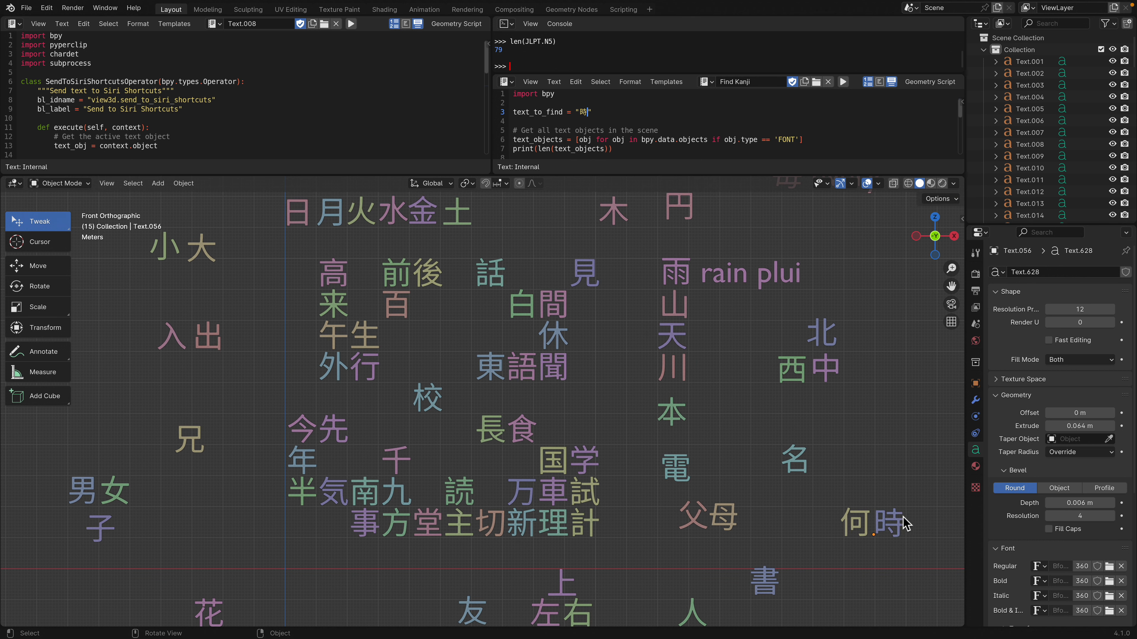
{"action": "left_click", "coordinate": [893, 527]}
{"action": "left_click", "coordinate": [891, 527]}
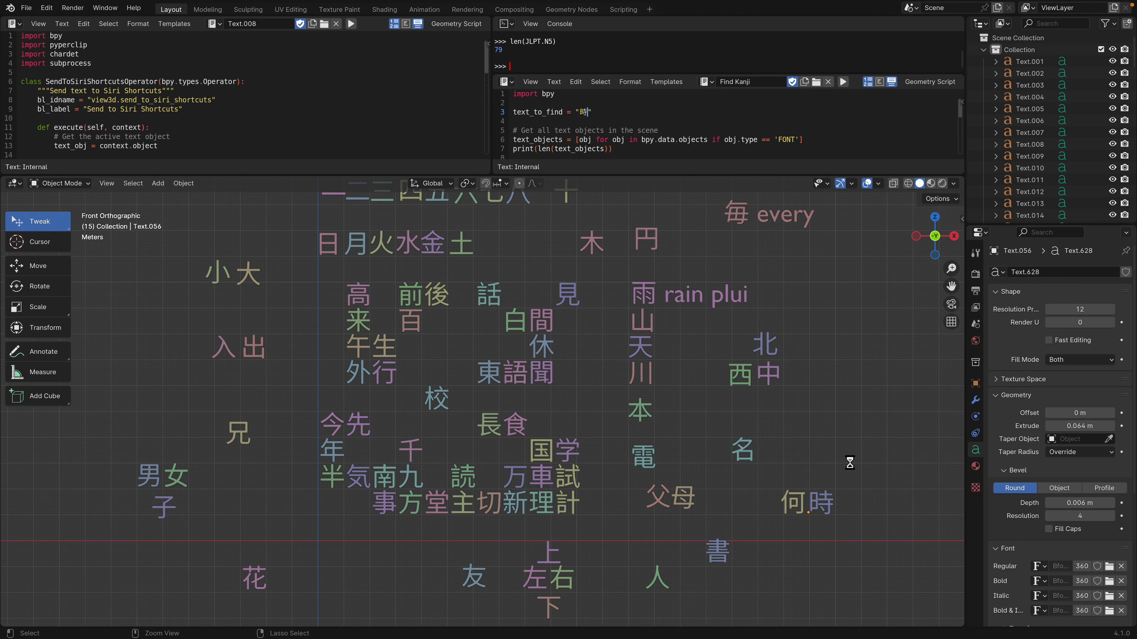
{"action": "key", "text": "ctrl+s"}
{"action": "scroll", "coordinate": [434, 461], "scroll_direction": "down", "scroll_amount": 4}
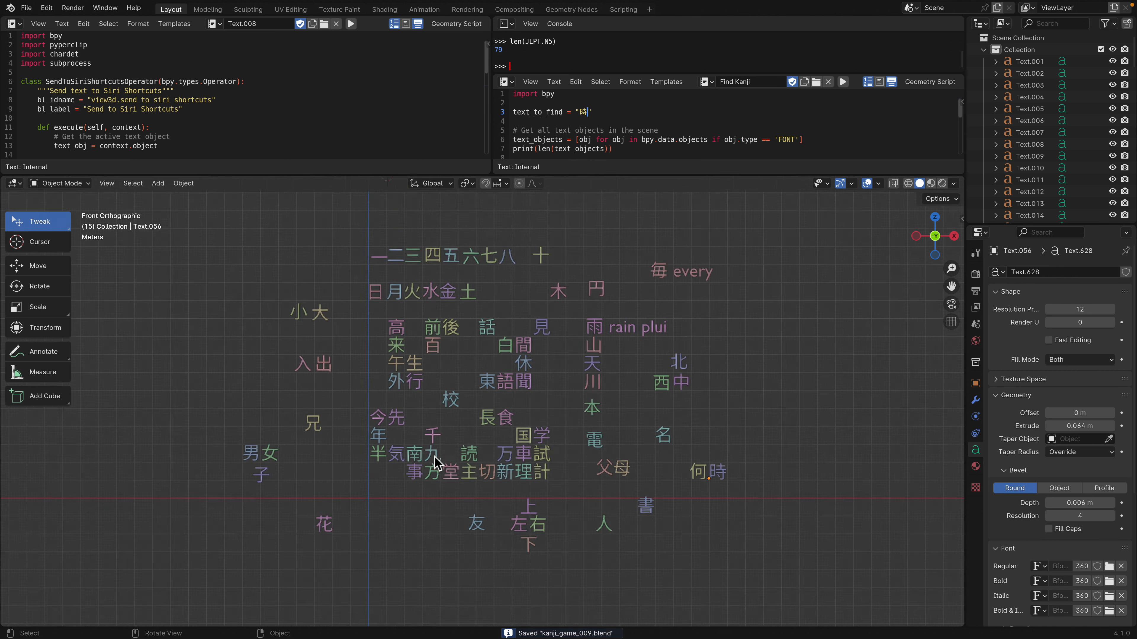
{"action": "scroll", "coordinate": [444, 457], "scroll_direction": "up", "scroll_amount": 2}
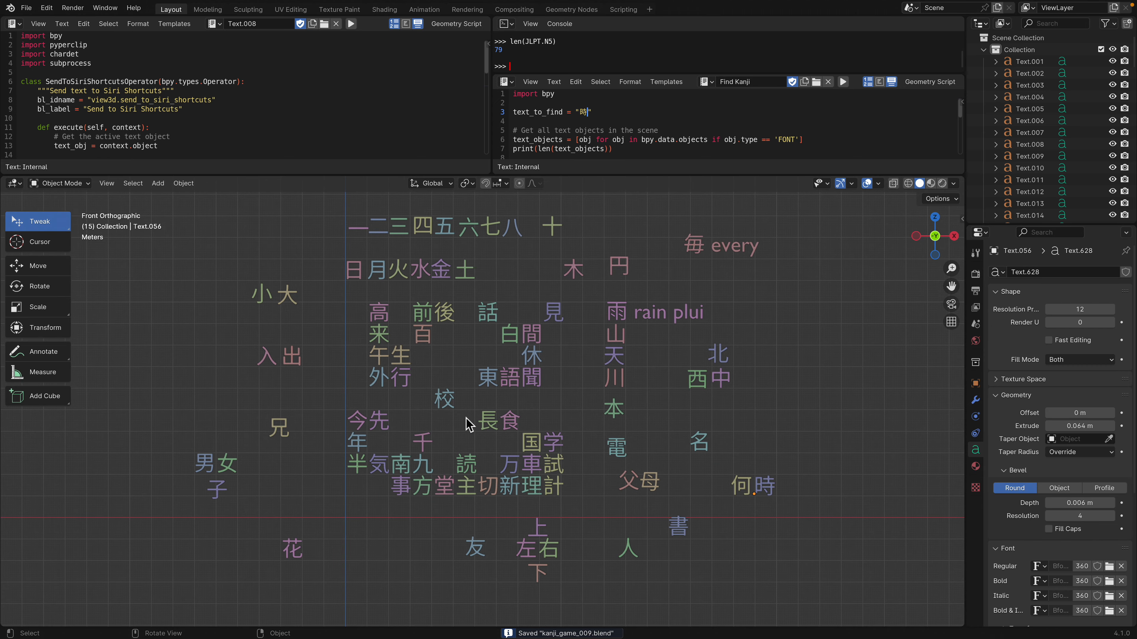
{"action": "scroll", "coordinate": [495, 411], "scroll_direction": "down", "scroll_amount": 2}
{"action": "scroll", "coordinate": [496, 411], "scroll_direction": "up", "scroll_amount": 2}
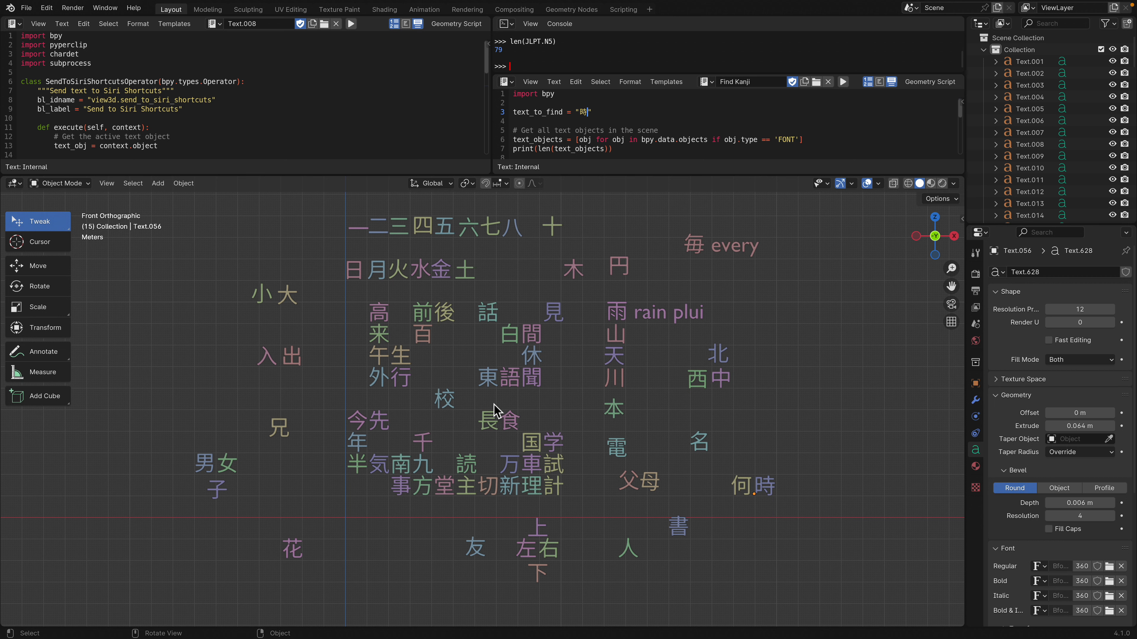
Step: Switch to Safari and open the Imagine image generator on the Meta AI page
{"action": "key", "text": "ctrl+Left"}
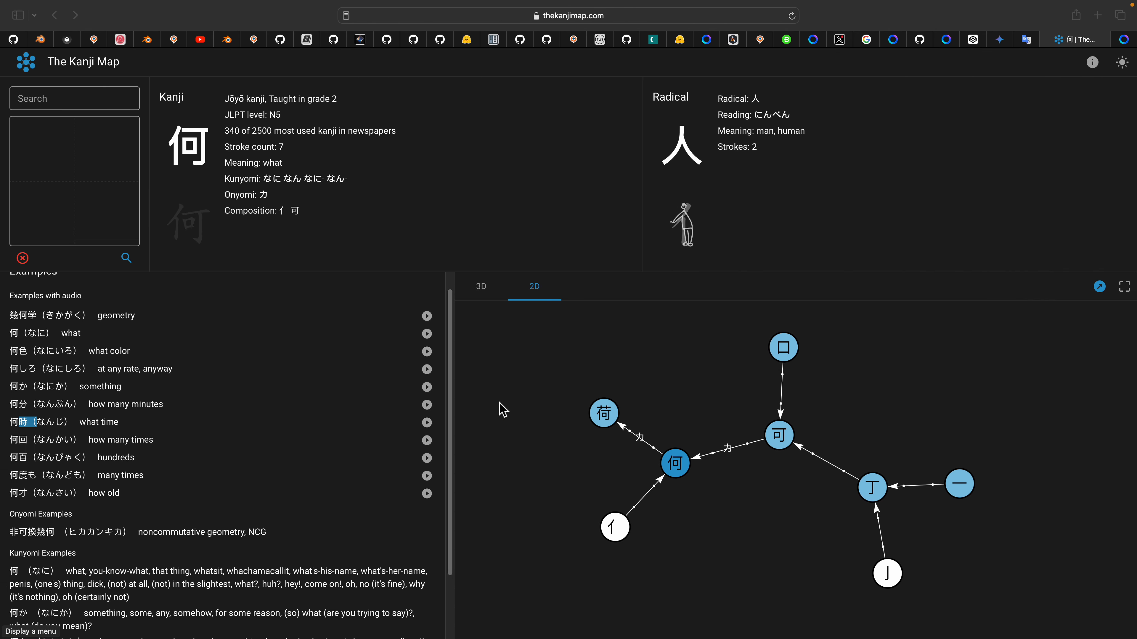
{"action": "left_click", "coordinate": [1125, 40]}
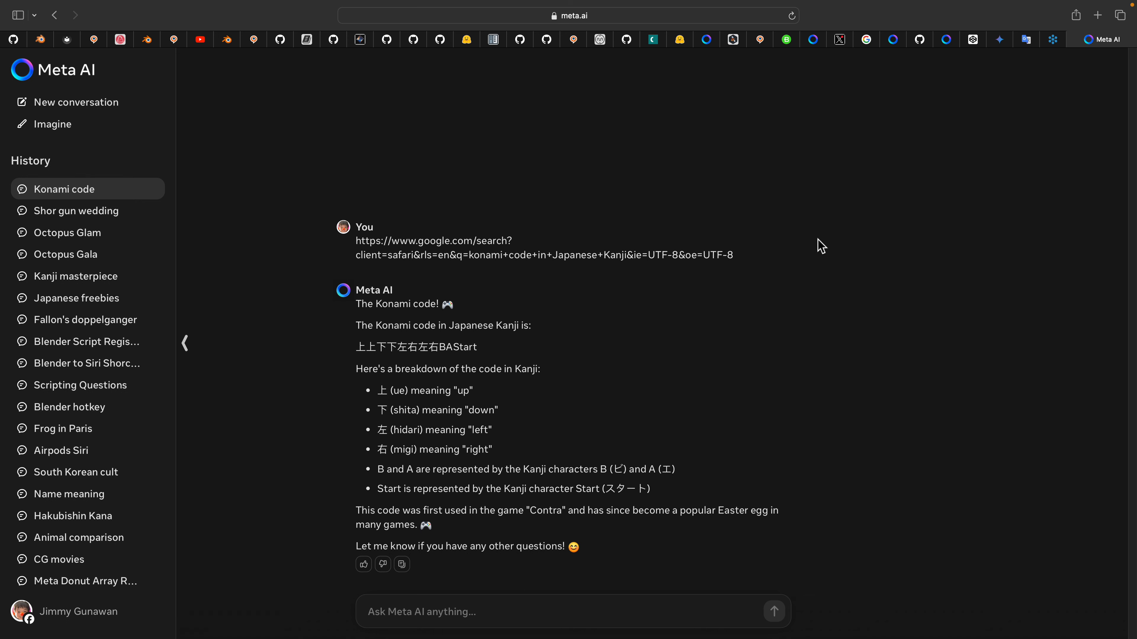
{"action": "left_click", "coordinate": [1098, 16]}
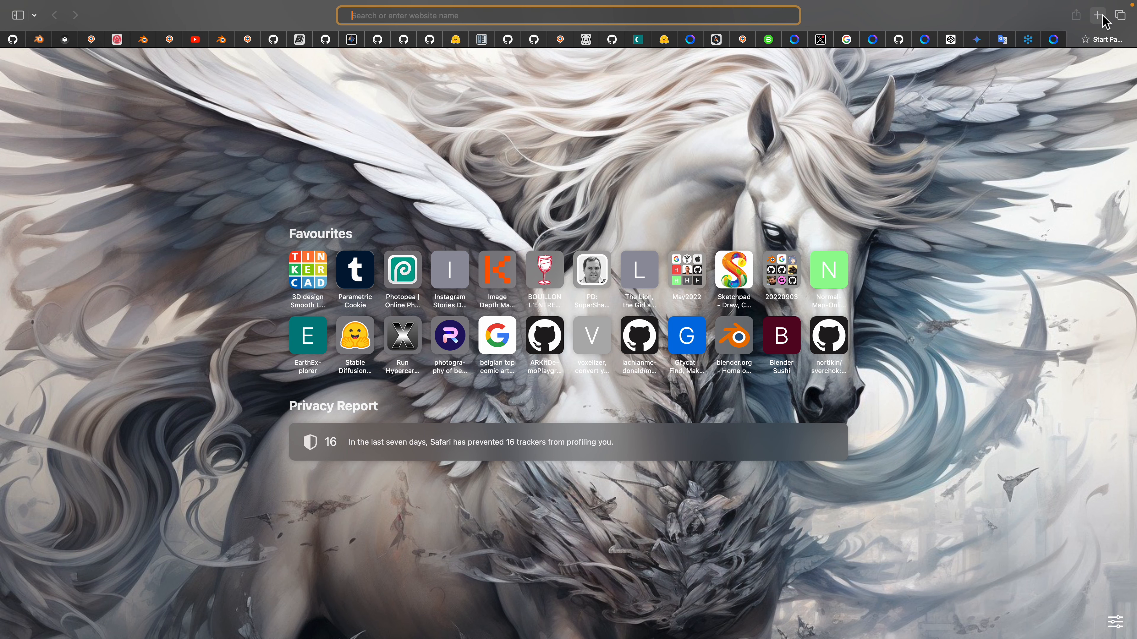
{"action": "left_click", "coordinate": [1063, 39]}
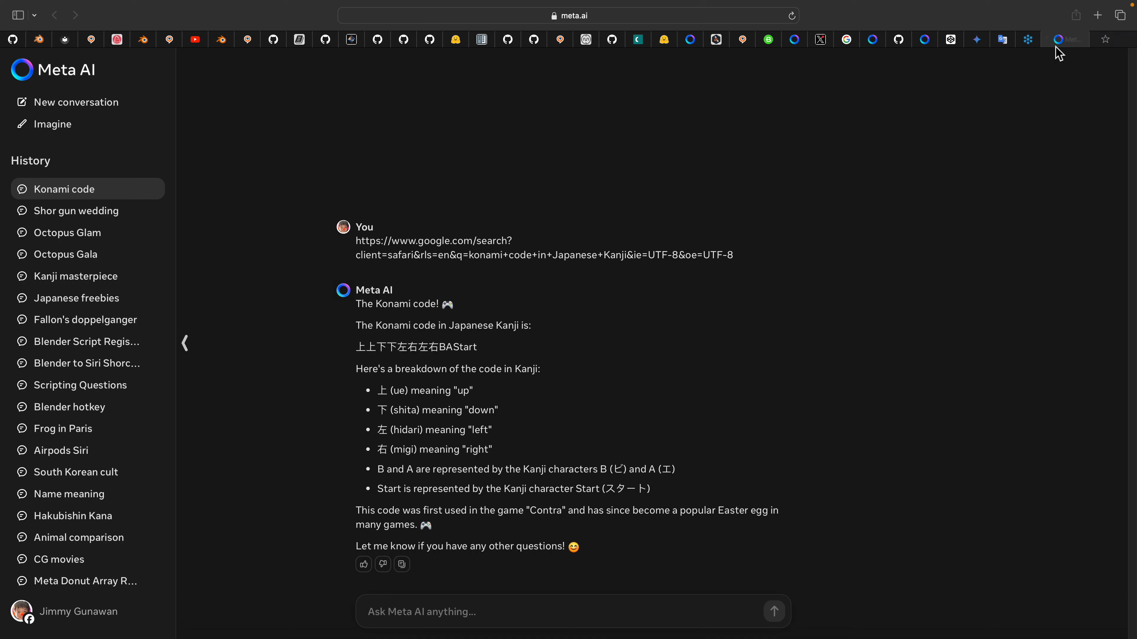
{"action": "left_click", "coordinate": [71, 130]}
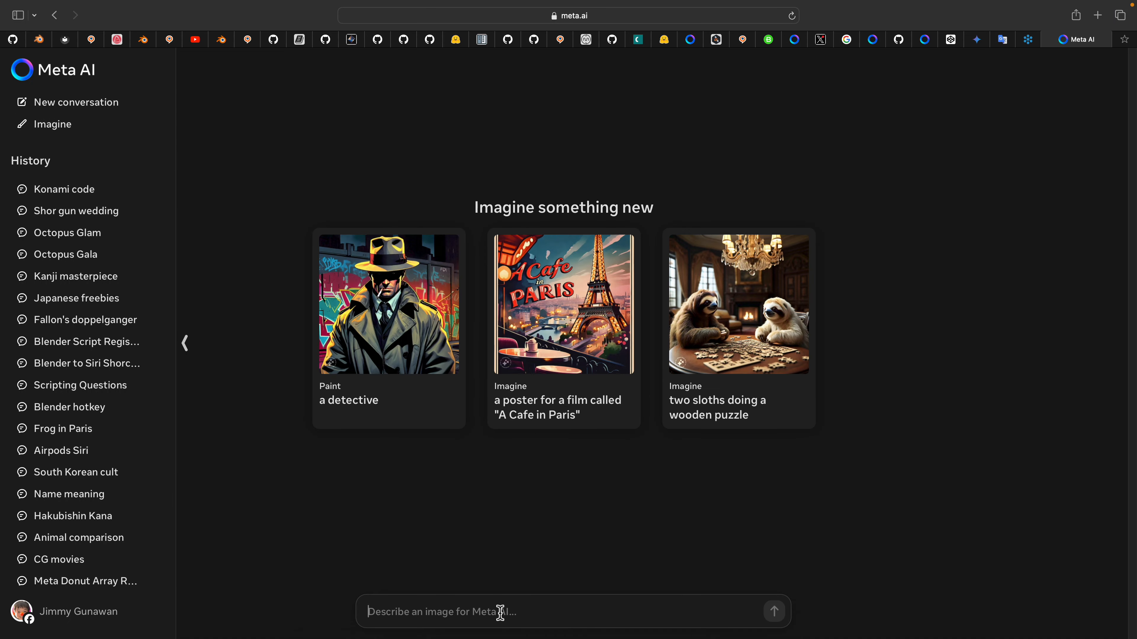
Step: Generate images in Meta AI with the prompt "imagine a monk learning language at the mountain"
{"action": "key", "text": "ctrl+Right"}
{"action": "key", "text": "ctrl+Left"}
{"action": "type", "text": "ima"}
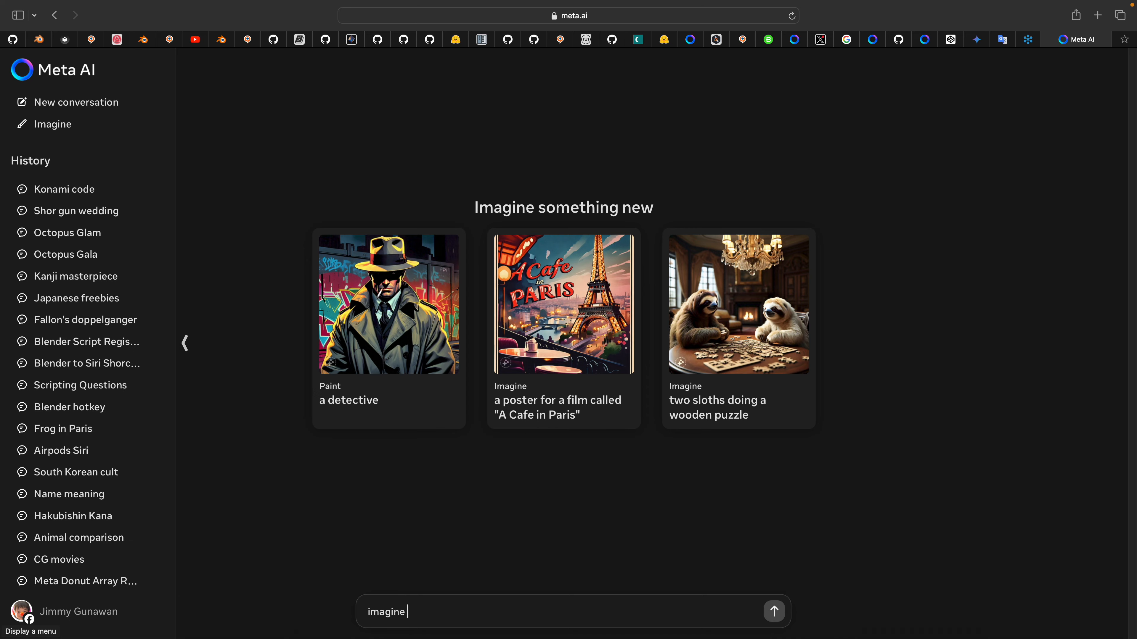
{"action": "key", "text": "ctrl+Right"}
{"action": "key", "text": "ctrl+Left"}
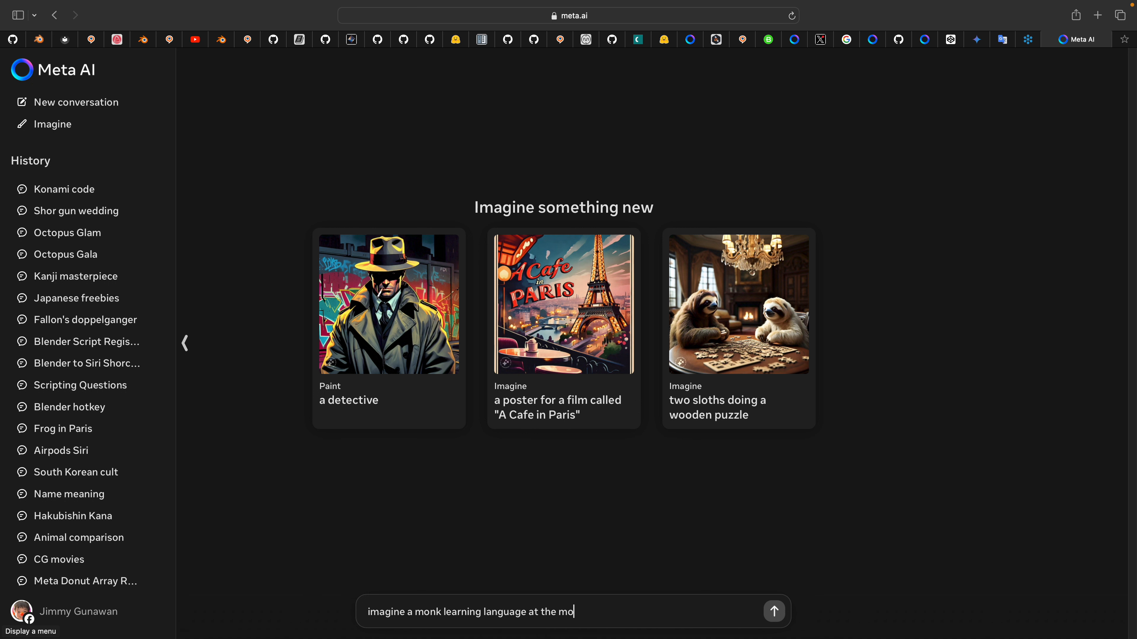
{"action": "key", "text": "Return"}
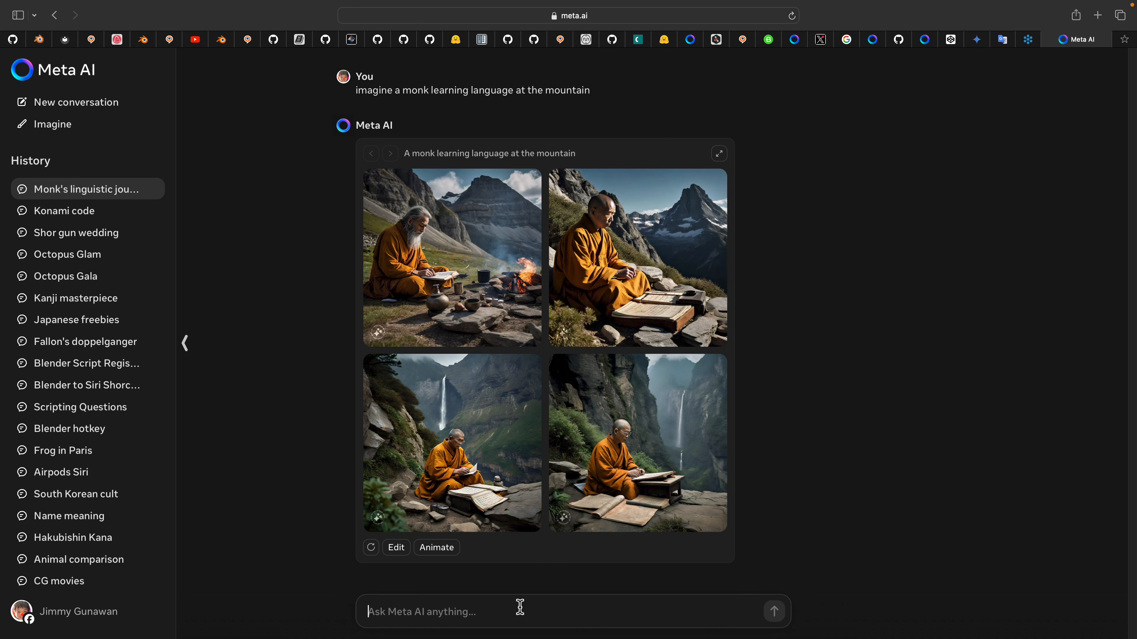
Step: Ask Meta AI to "replace the monk with a monkey" and enlarge the image of the monkey with a calligraphy scroll
{"action": "type", "text": "replace t"}
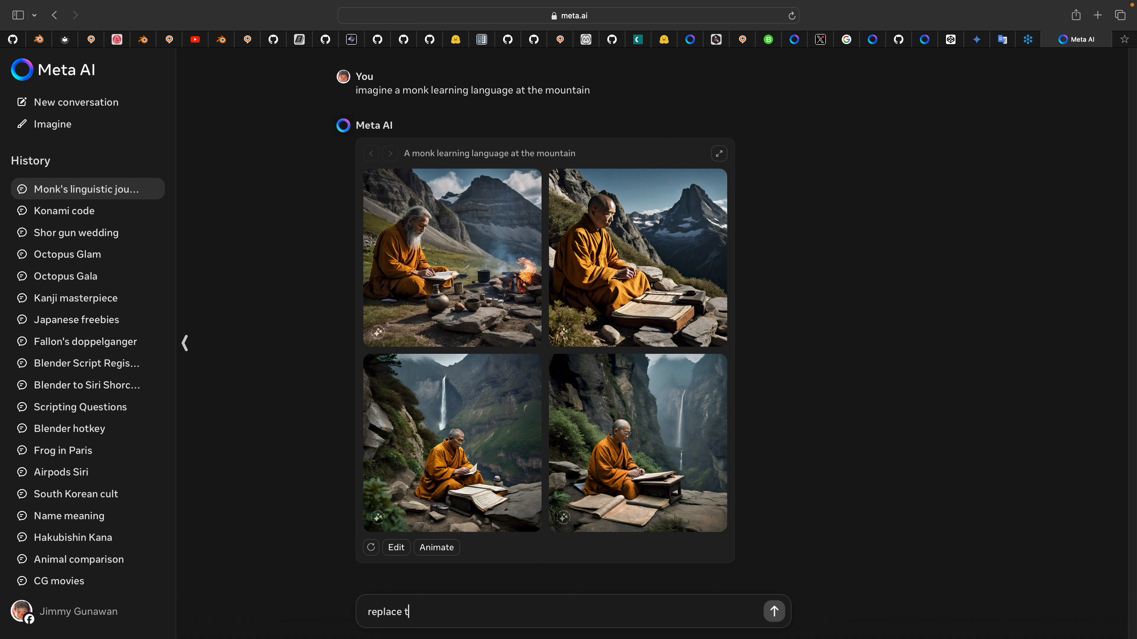
{"action": "type", "text": "he monk with a monkey"}
{"action": "key", "text": "Return"}
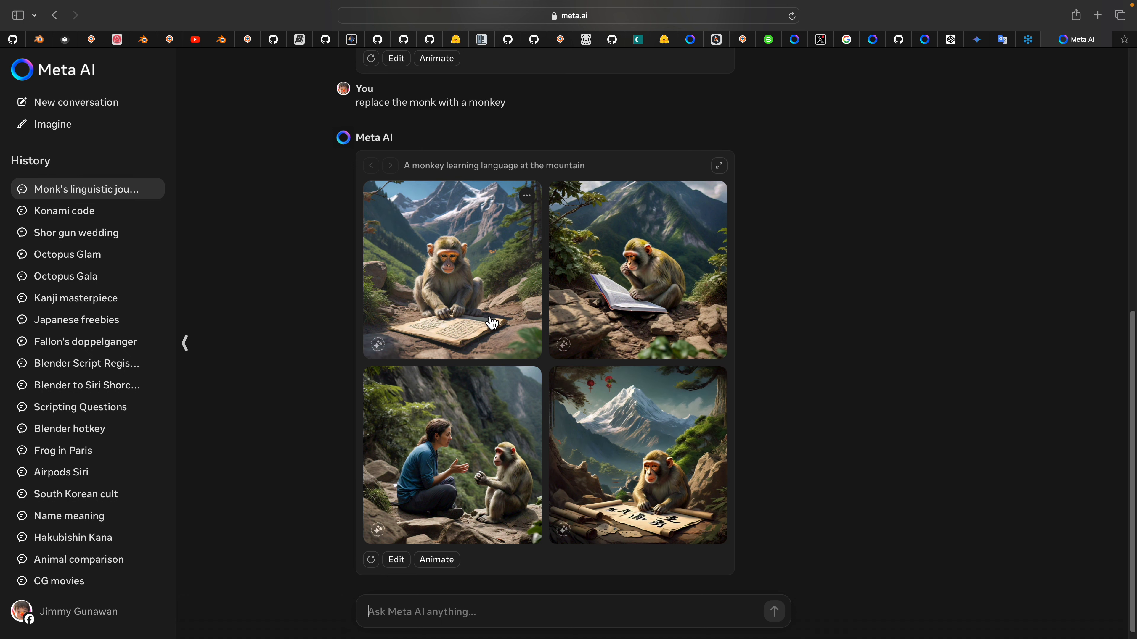
{"action": "left_click", "coordinate": [677, 463]}
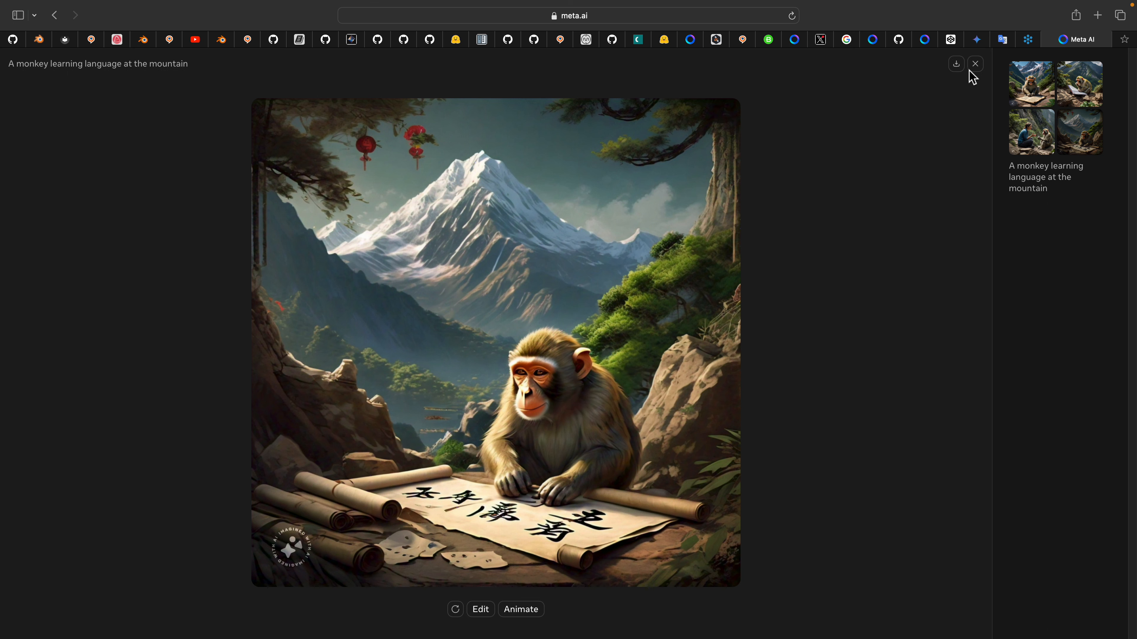
Step: Switch to the open Google Translate page
{"action": "left_click", "coordinate": [1003, 41]}
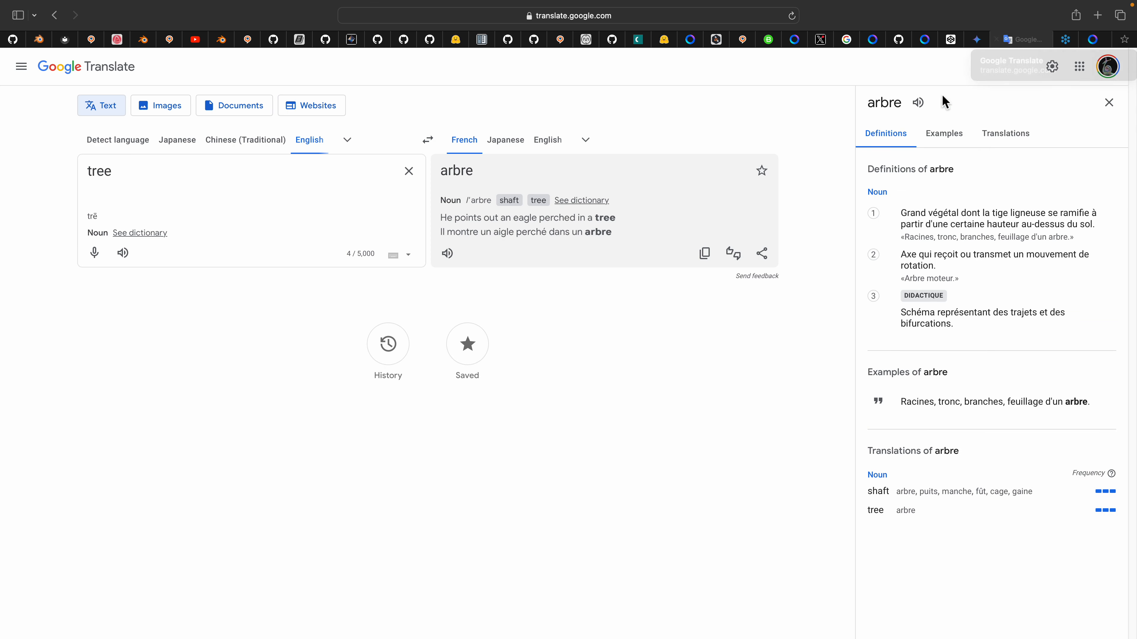